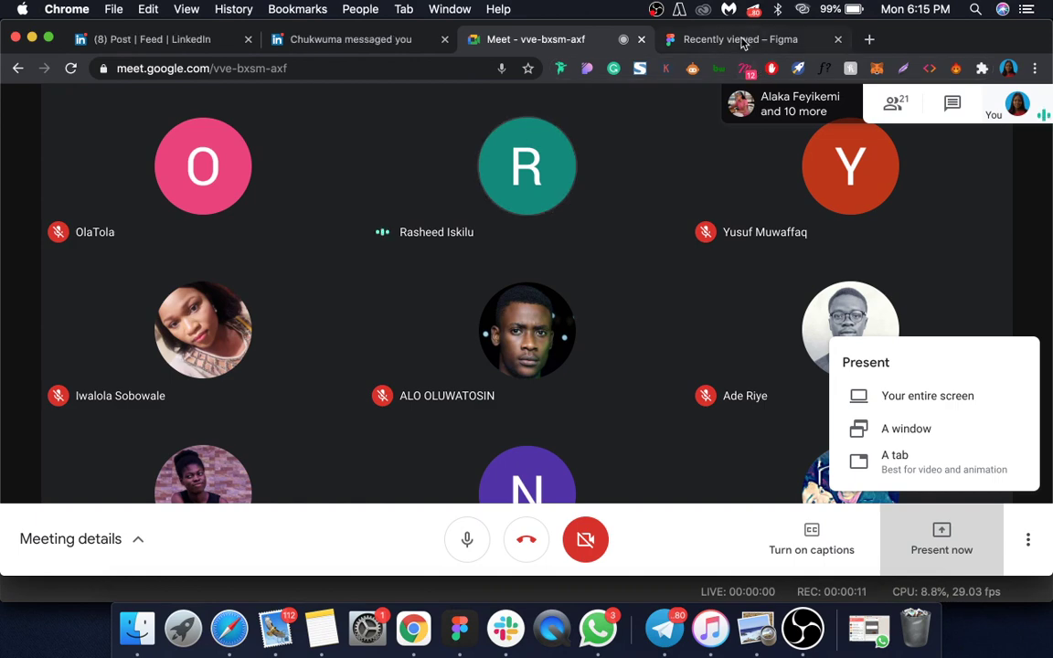
# Switch to Figma and create a new design file in Drafts.
pyautogui.click(743, 42)
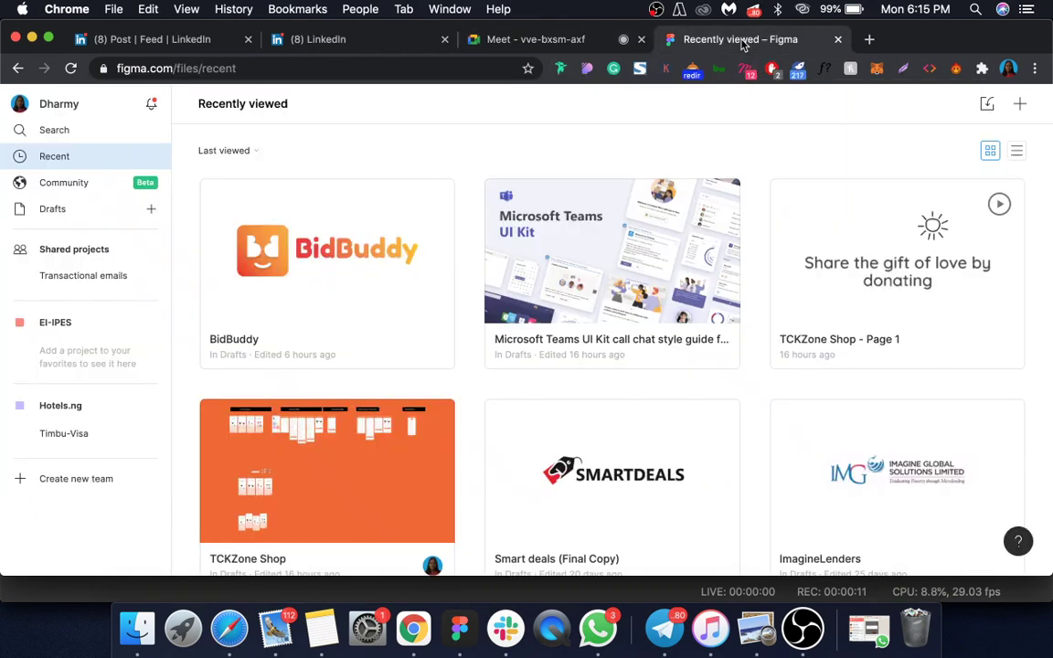
pyautogui.click(55, 209)
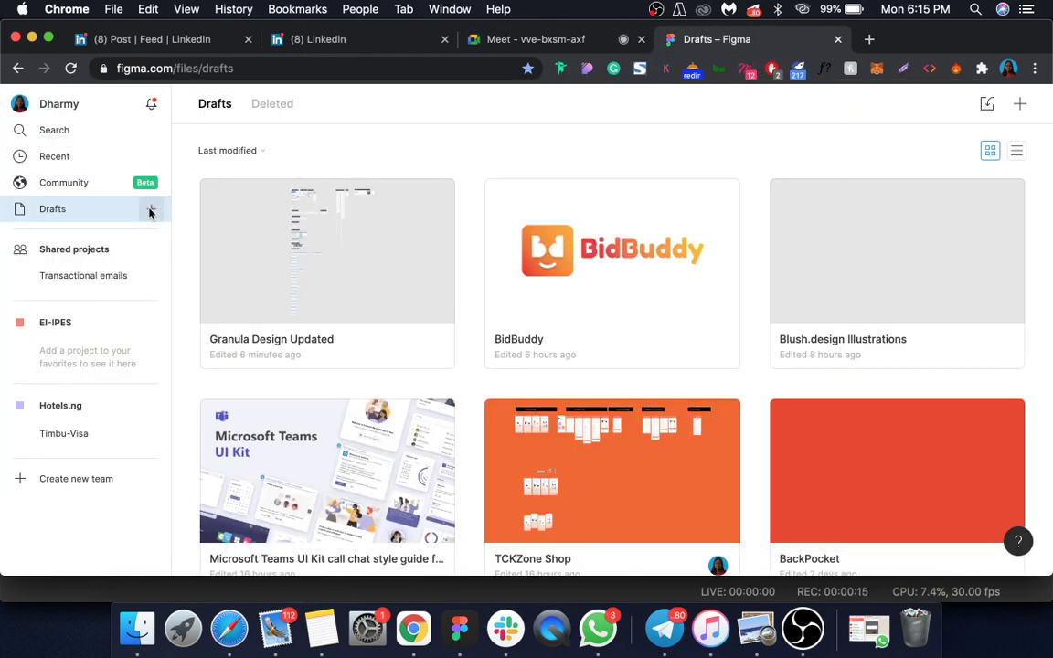
pyautogui.click(151, 210)
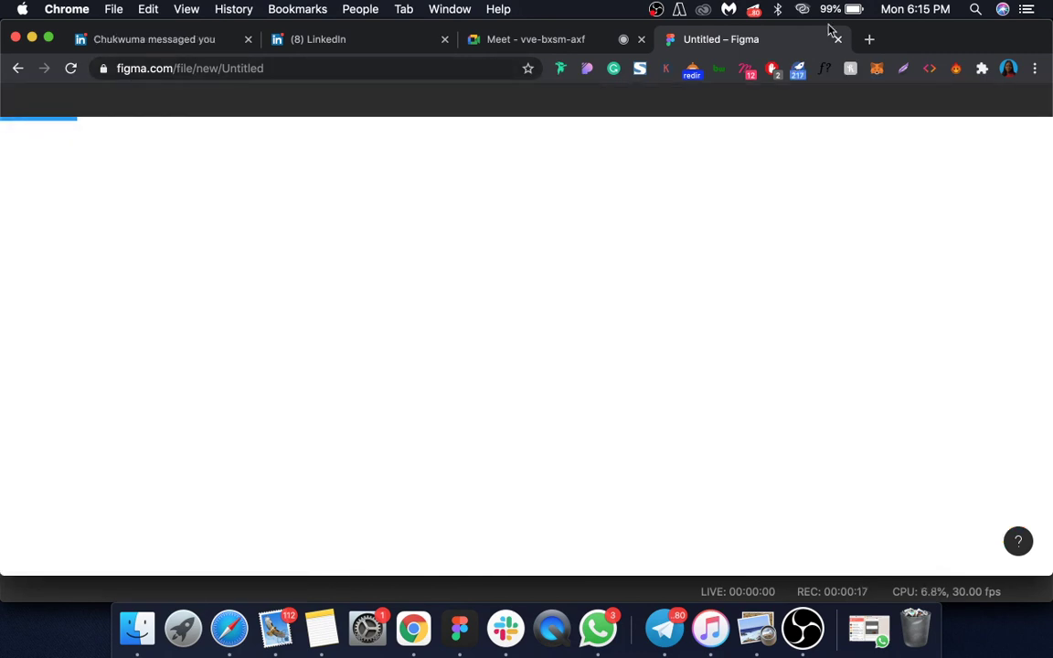
# Switch to the Google Meet call and start presenting the entire screen.
pyautogui.click(591, 42)
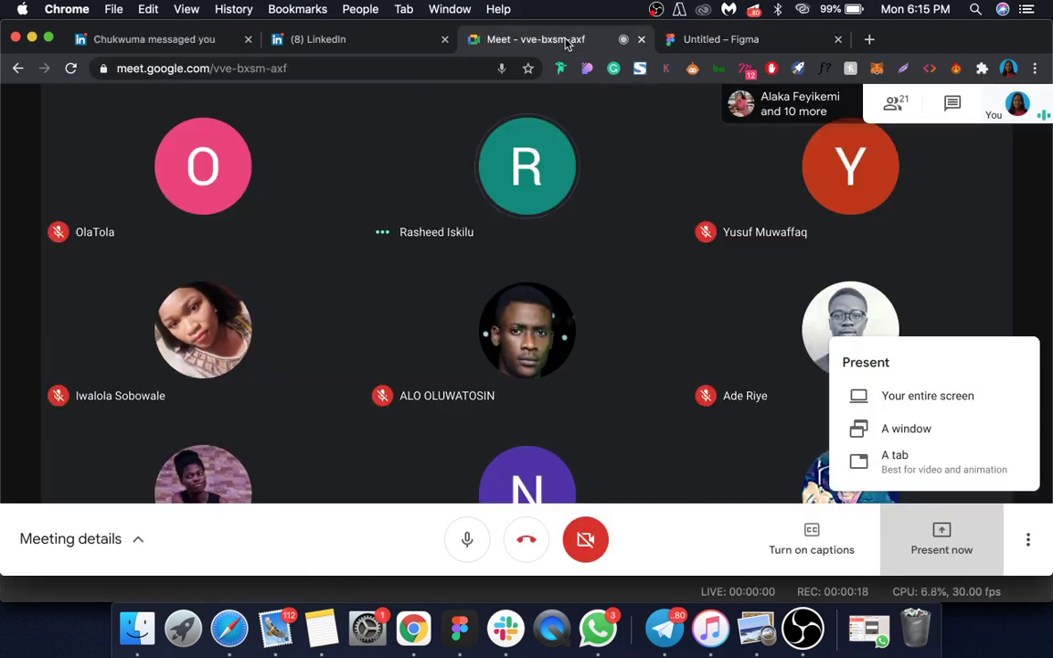
pyautogui.click(927, 397)
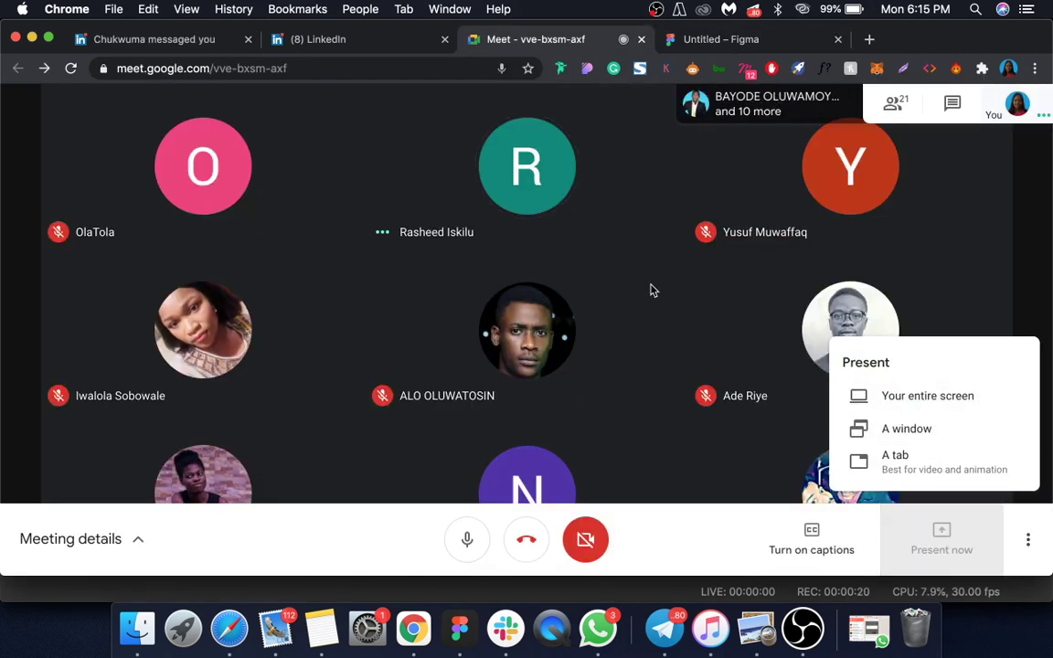
pyautogui.click(732, 422)
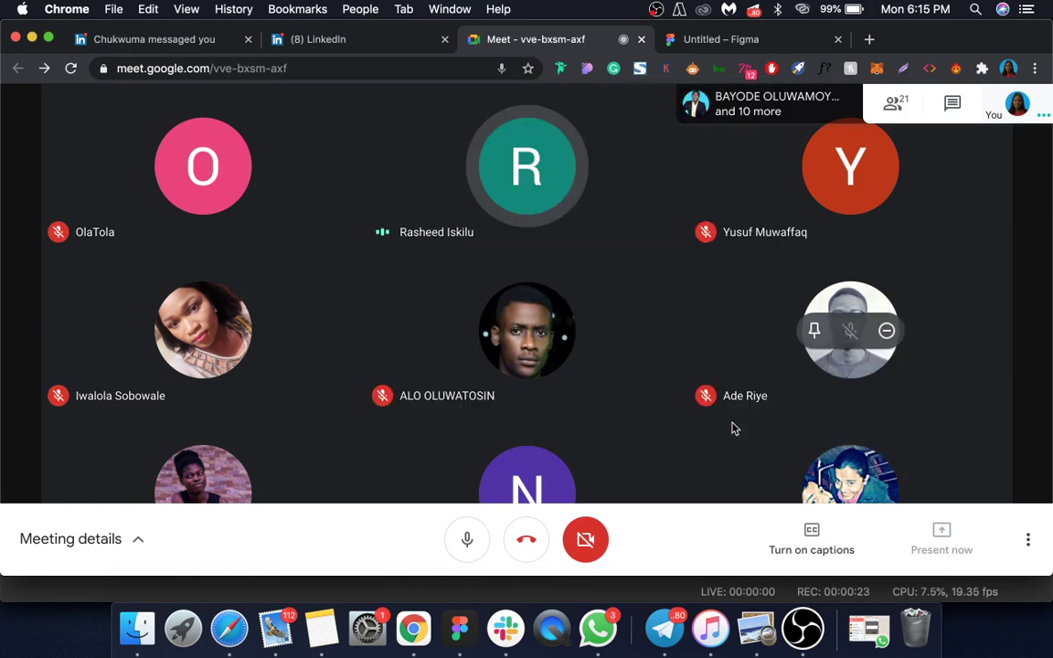
# Mute the participant with the initial R for everyone in the call.
pyautogui.click(528, 168)
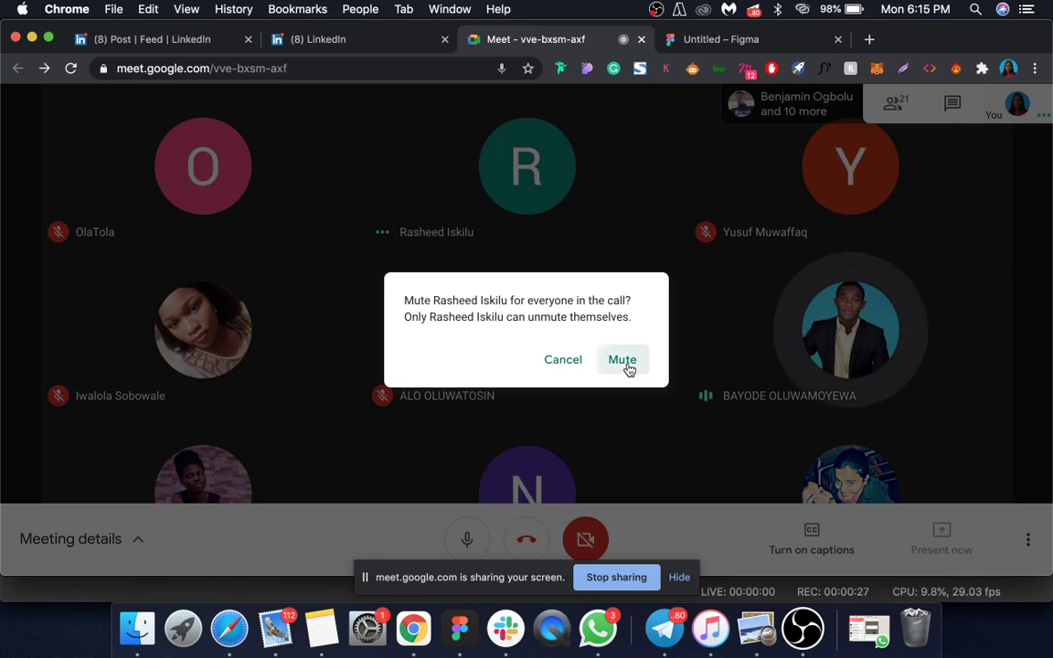
pyautogui.click(626, 363)
pyautogui.moveTo(849, 336)
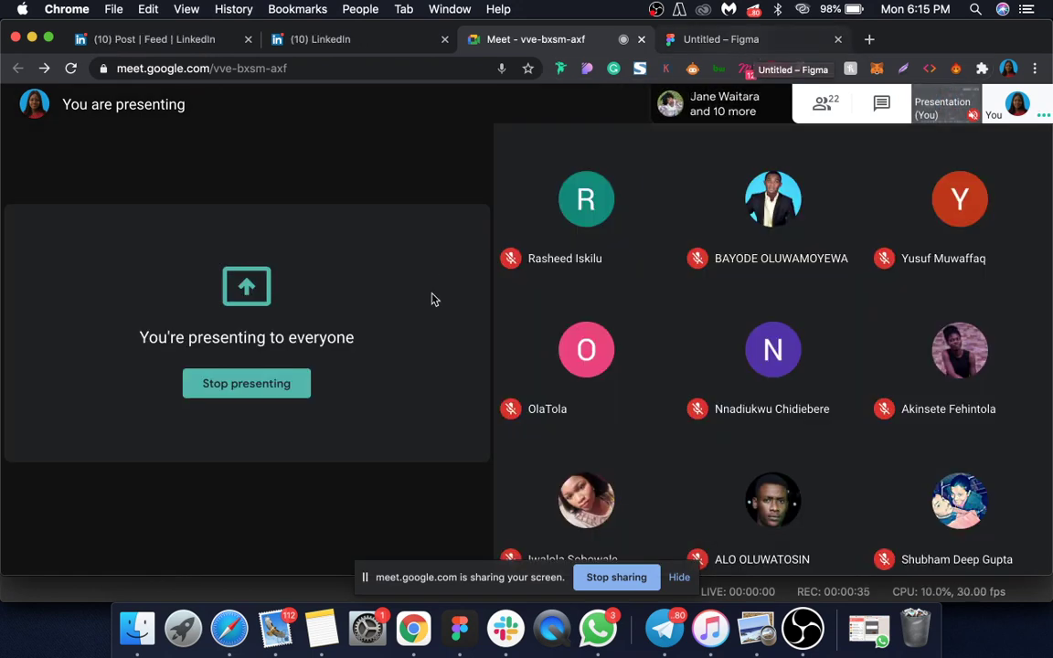
# Open the Google Meet chat to read the participants' messages, and return to the untitled Figma file.
pyautogui.click(787, 46)
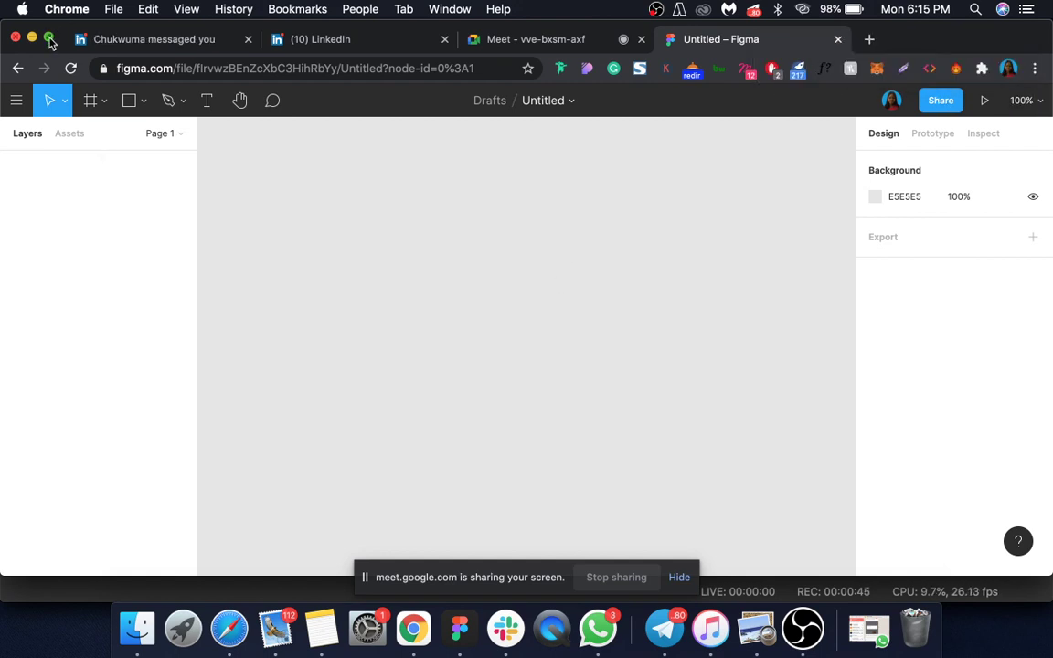
pyautogui.click(539, 40)
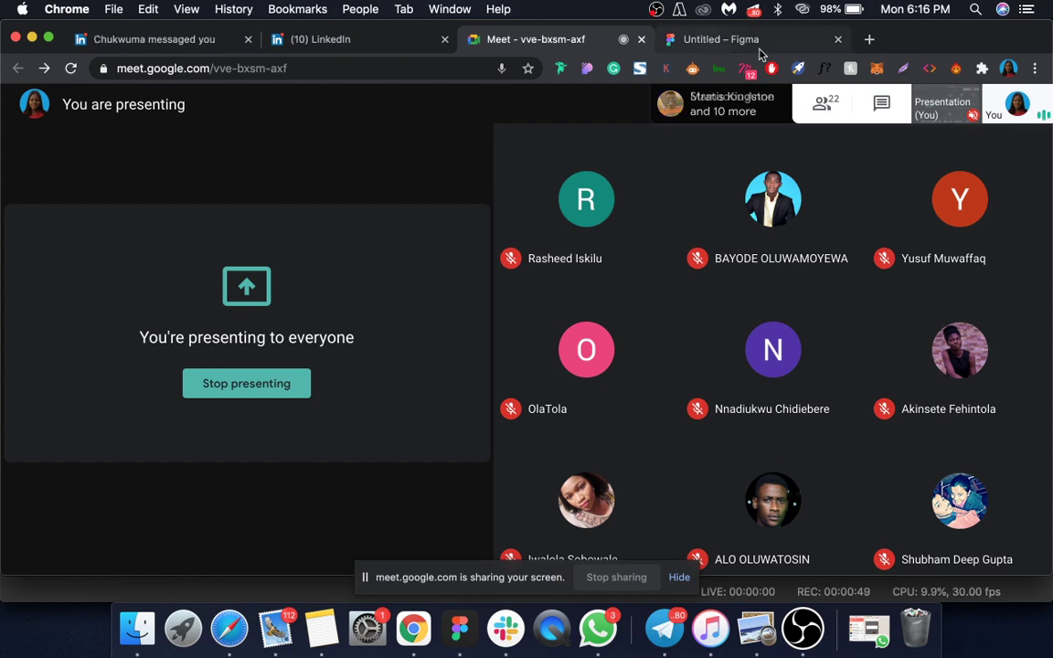
pyautogui.click(877, 105)
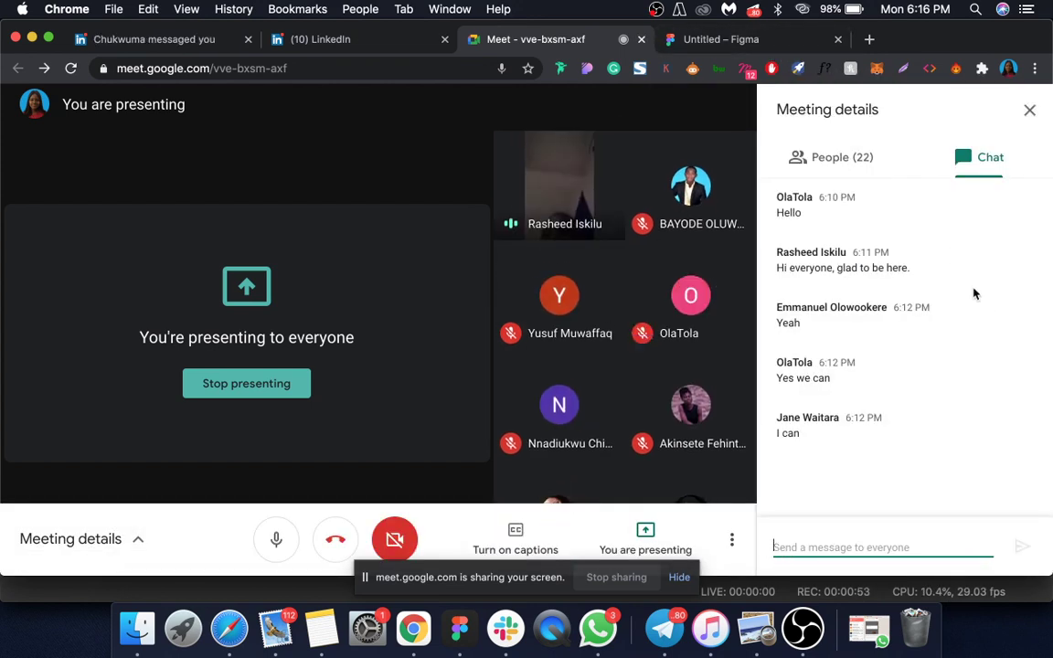
pyautogui.click(748, 42)
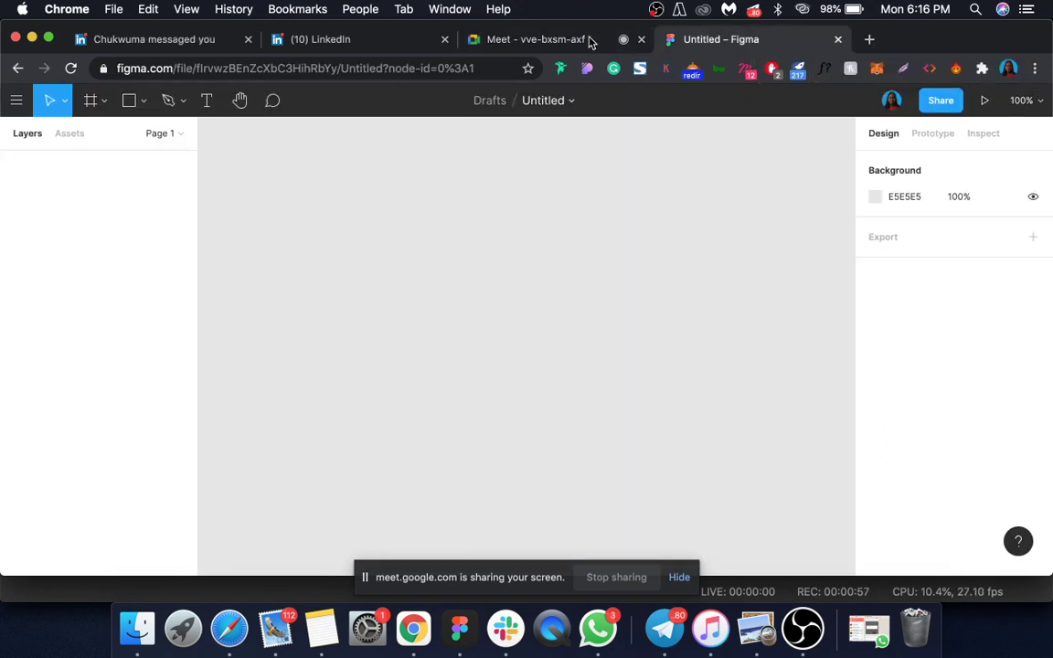
# Admit the person waiting to join the Google Meet call, and hide the screen-sharing notice over the Figma file.
pyautogui.click(557, 44)
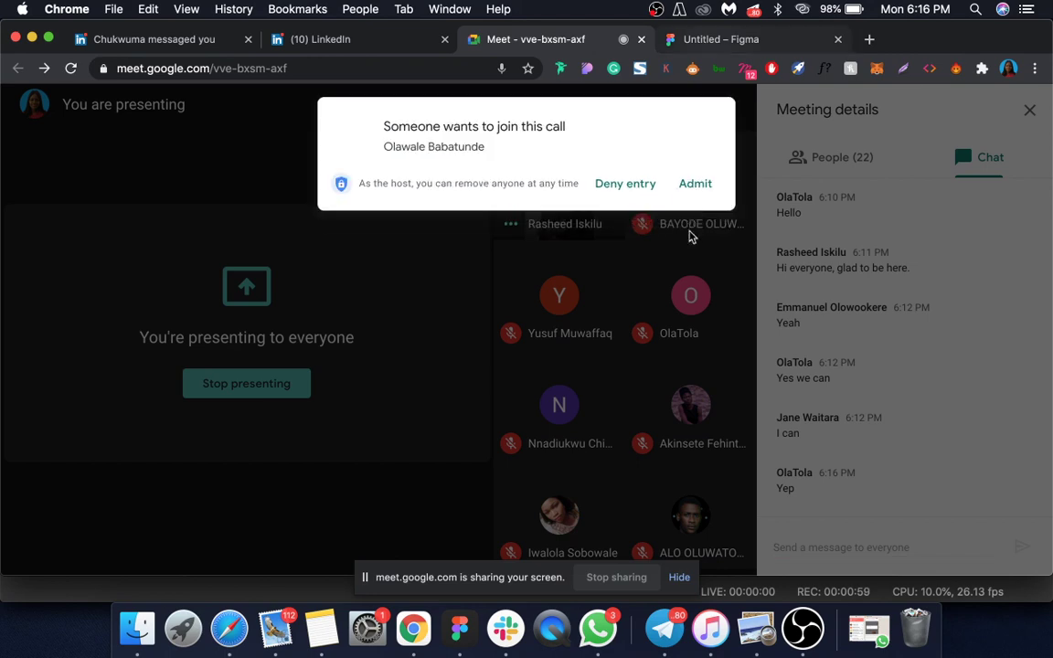
pyautogui.click(693, 184)
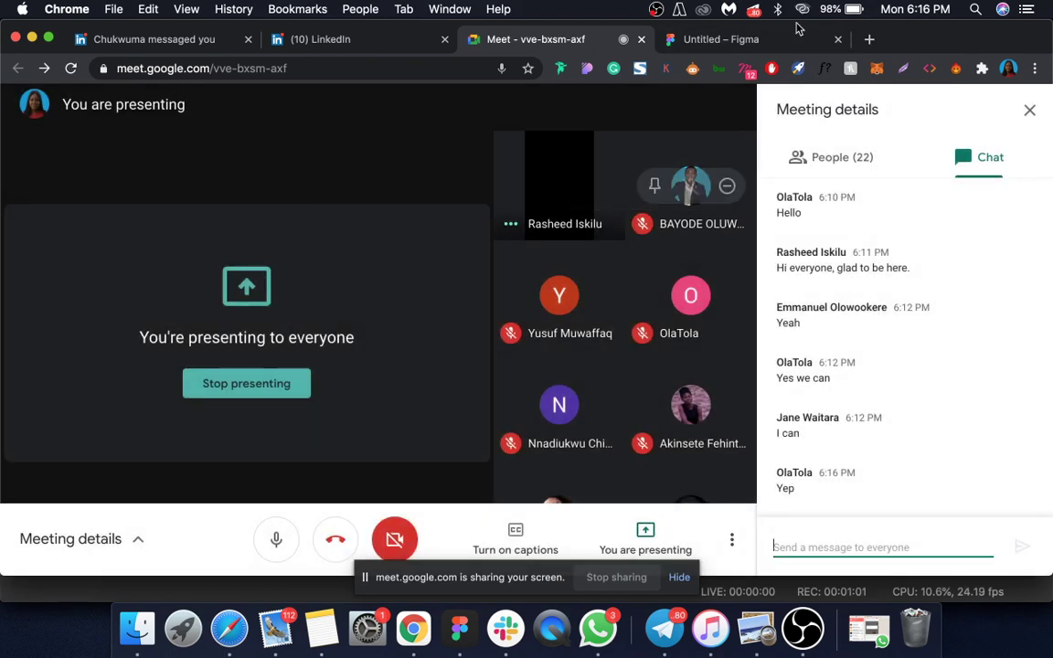
pyautogui.click(735, 39)
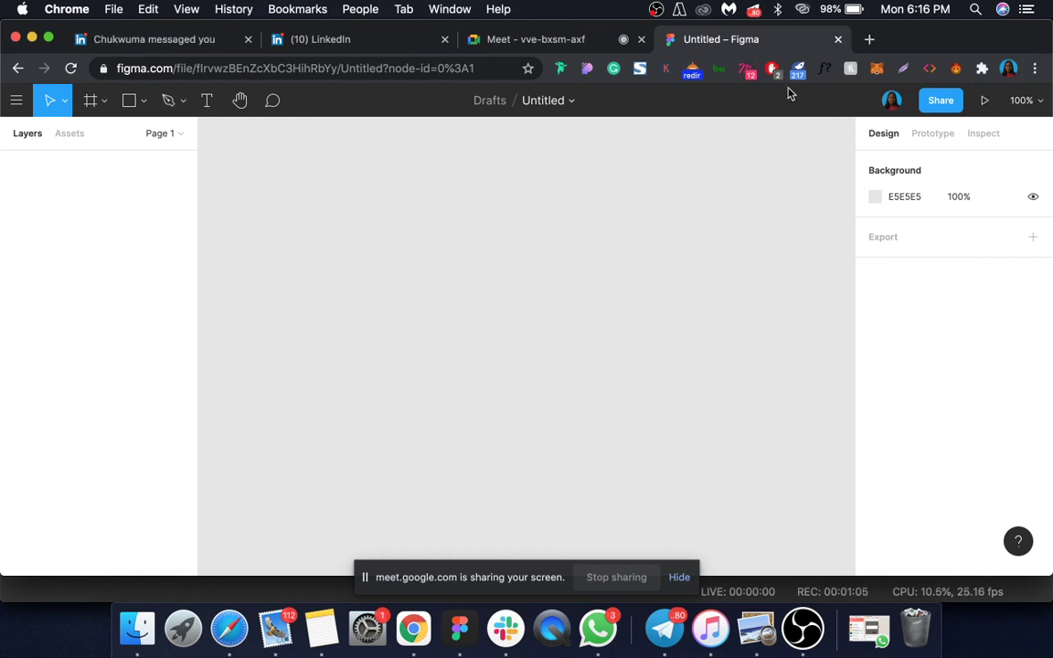
pyautogui.click(678, 576)
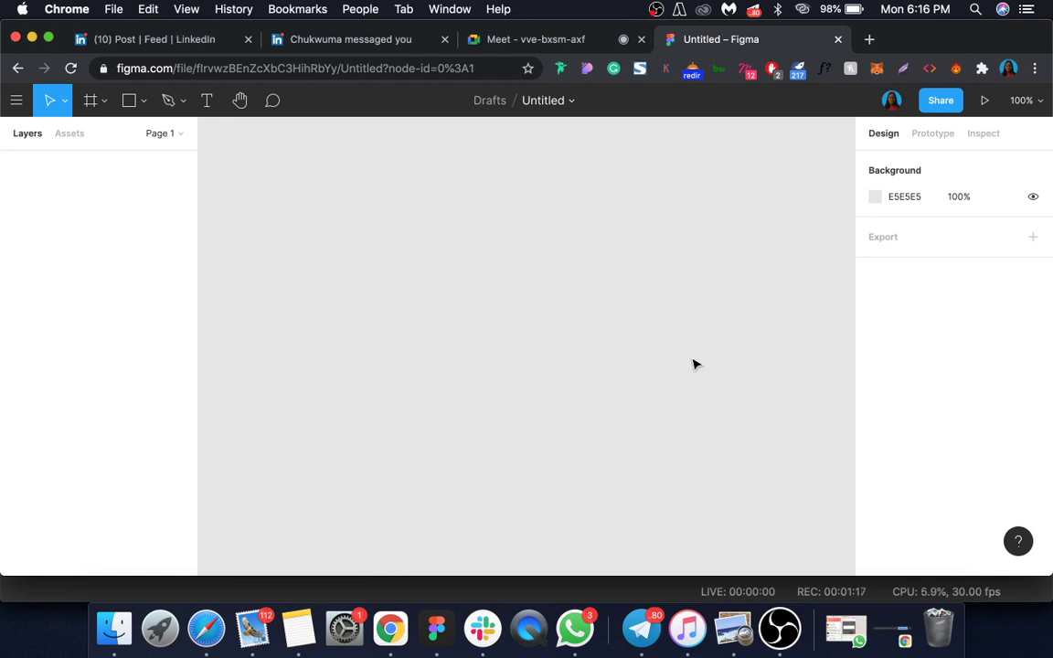
pyautogui.moveTo(174, 70); pyautogui.dragTo(103, 77)
pyautogui.press('super+c')
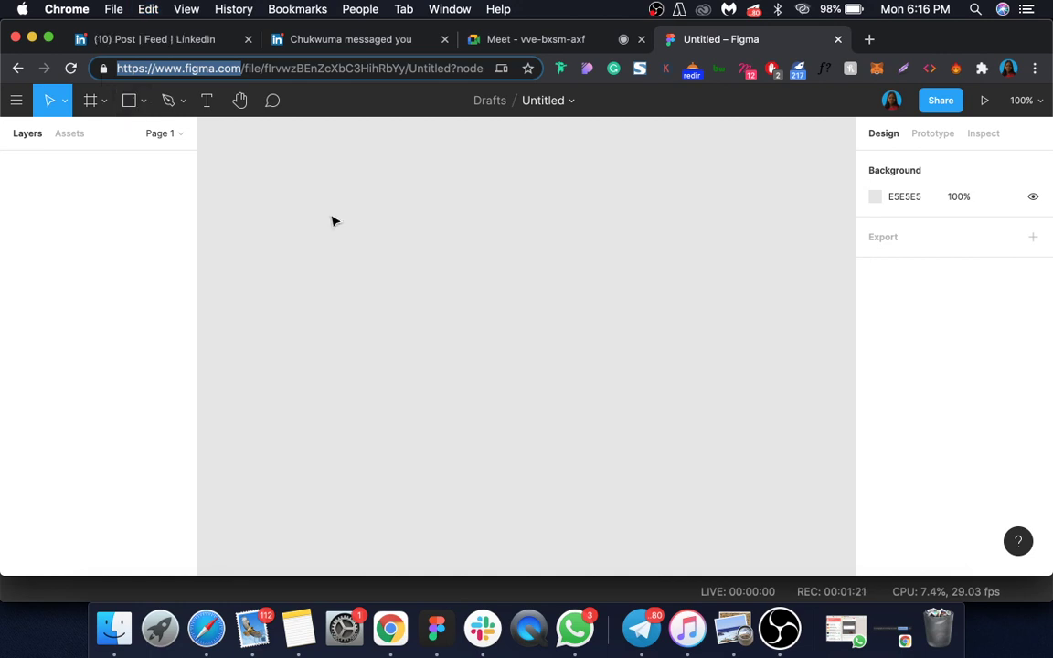
pyautogui.click(523, 41)
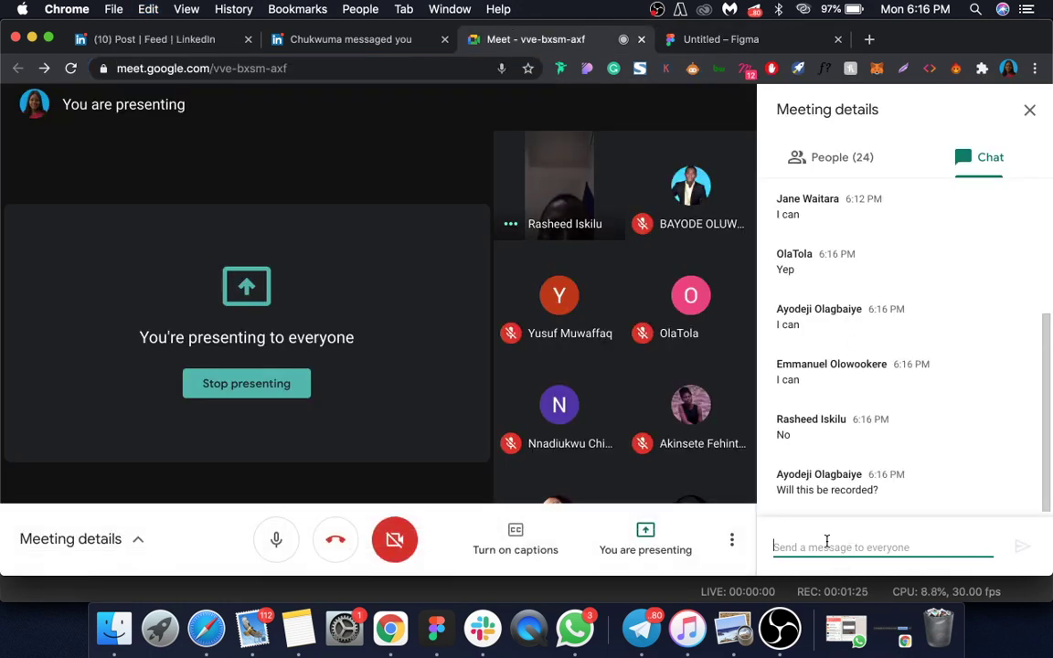
pyautogui.press('super+v')
pyautogui.press('Return')
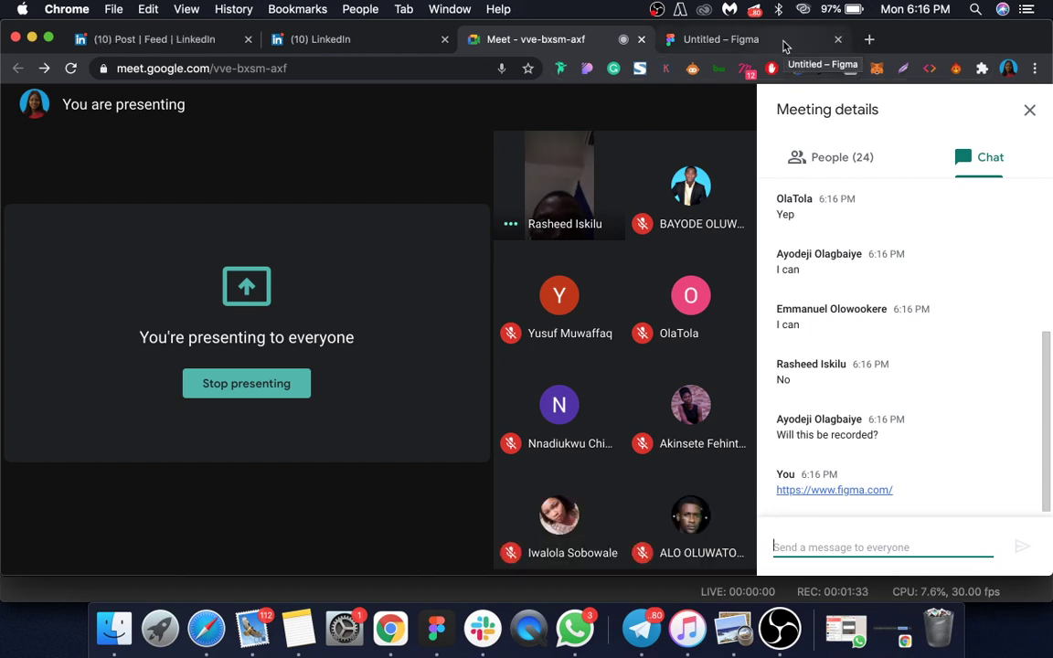
pyautogui.click(783, 41)
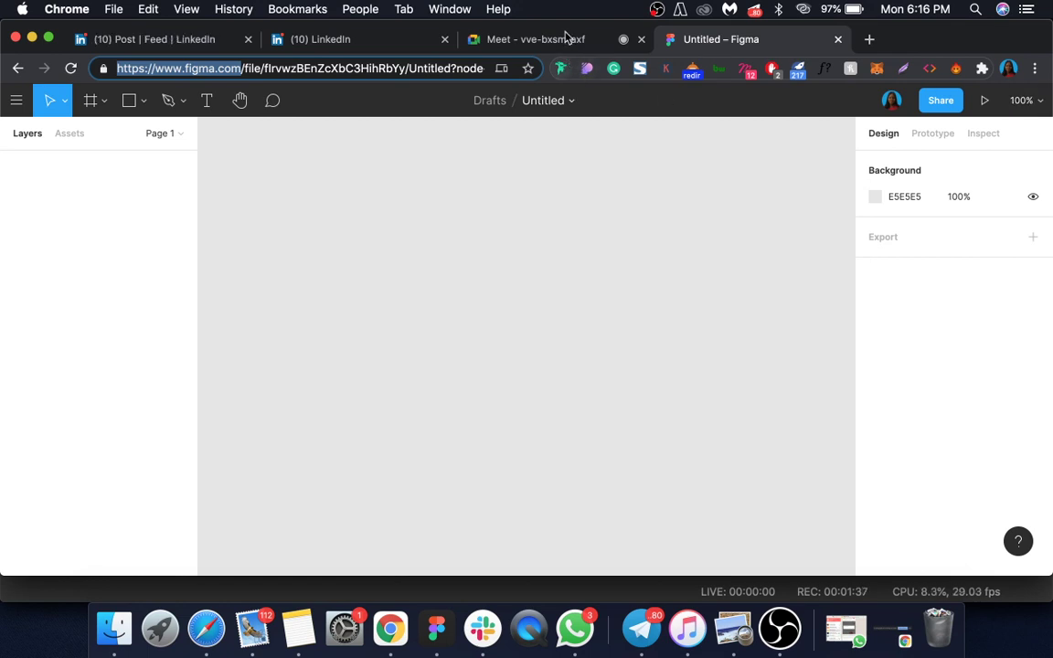
pyautogui.click(381, 317)
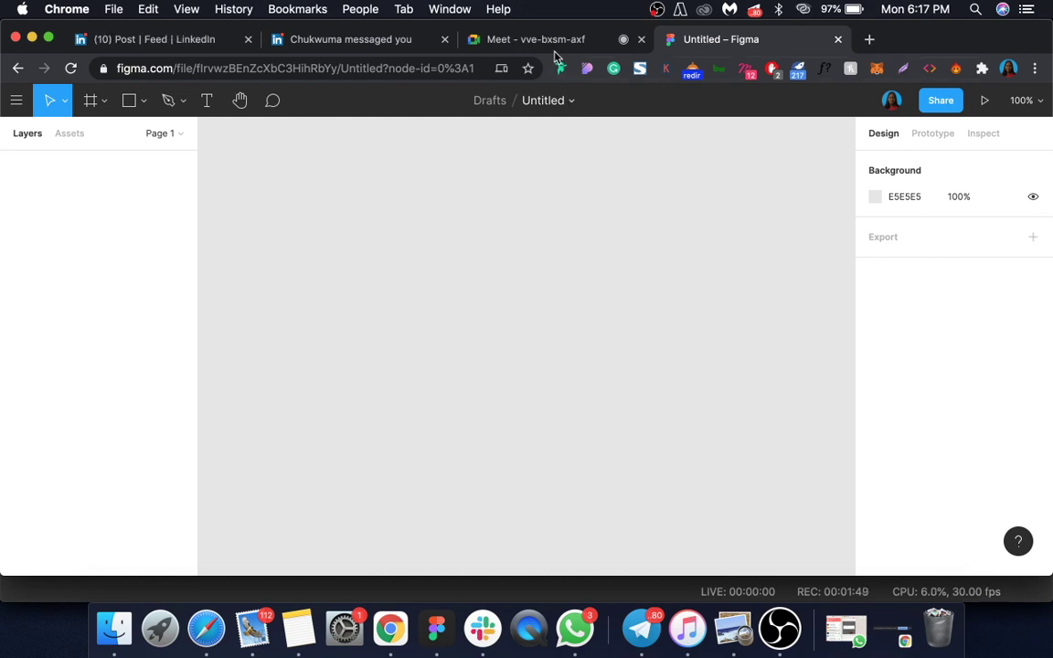
# Return to Google Meet, close the chat, and mute the participant whose camera is on for everyone.
pyautogui.click(499, 39)
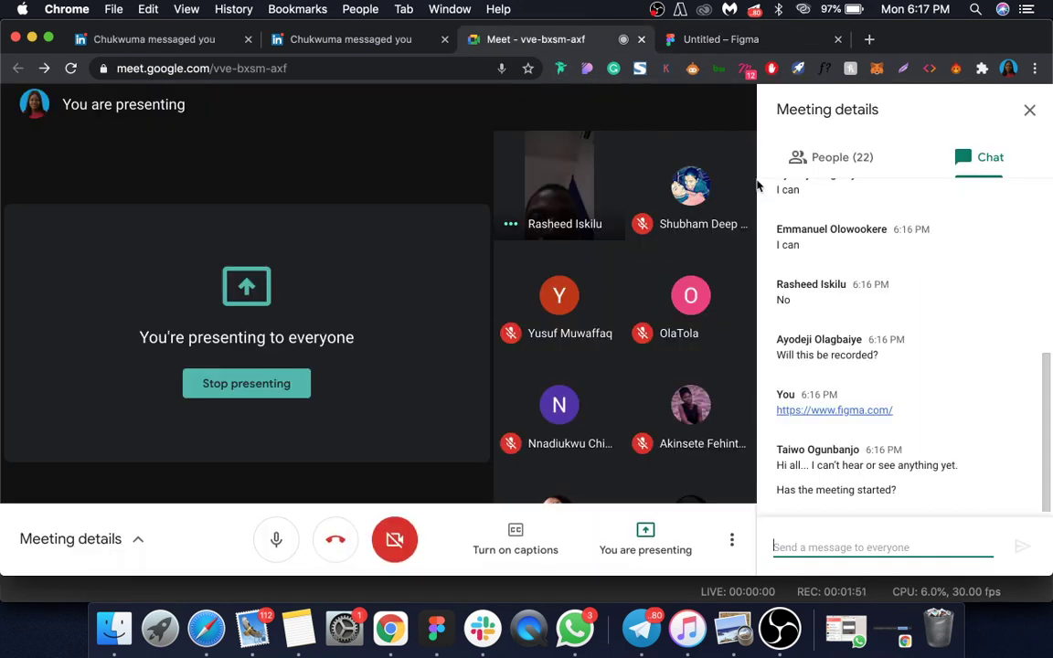
pyautogui.click(1030, 110)
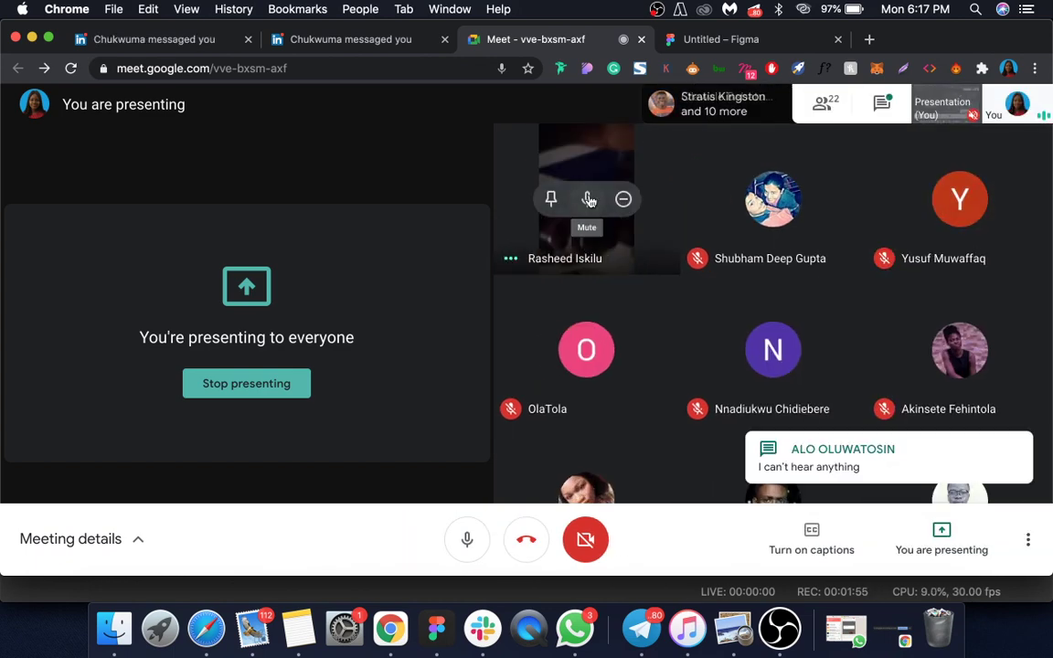
pyautogui.click(584, 201)
pyautogui.click(619, 359)
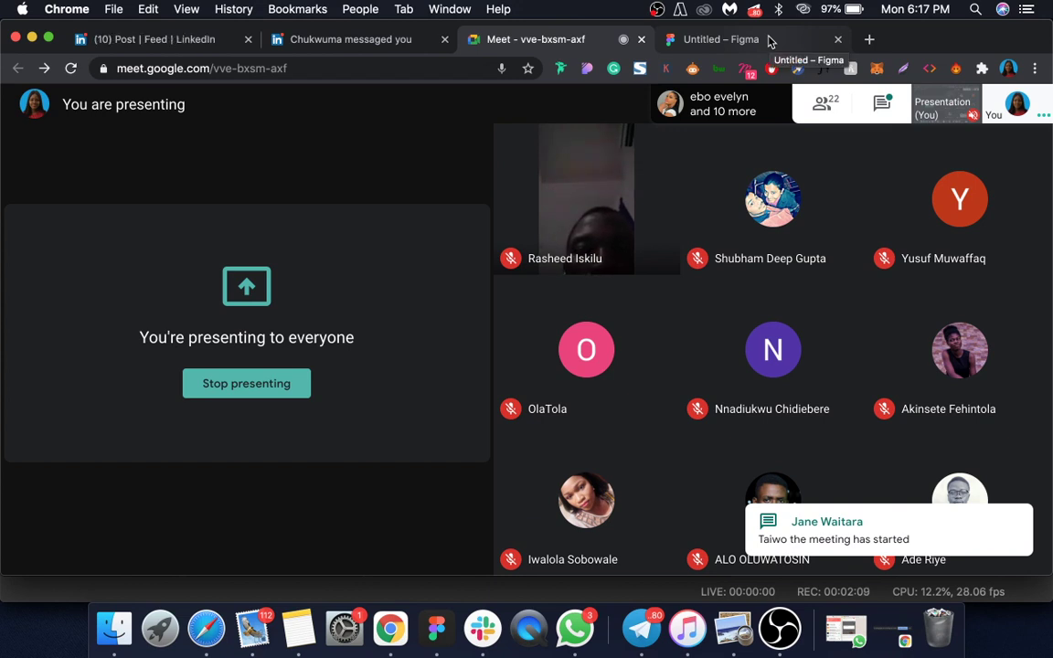
# Review the list of people in the Google Meet call and read the newest chat messages.
pyautogui.click(768, 41)
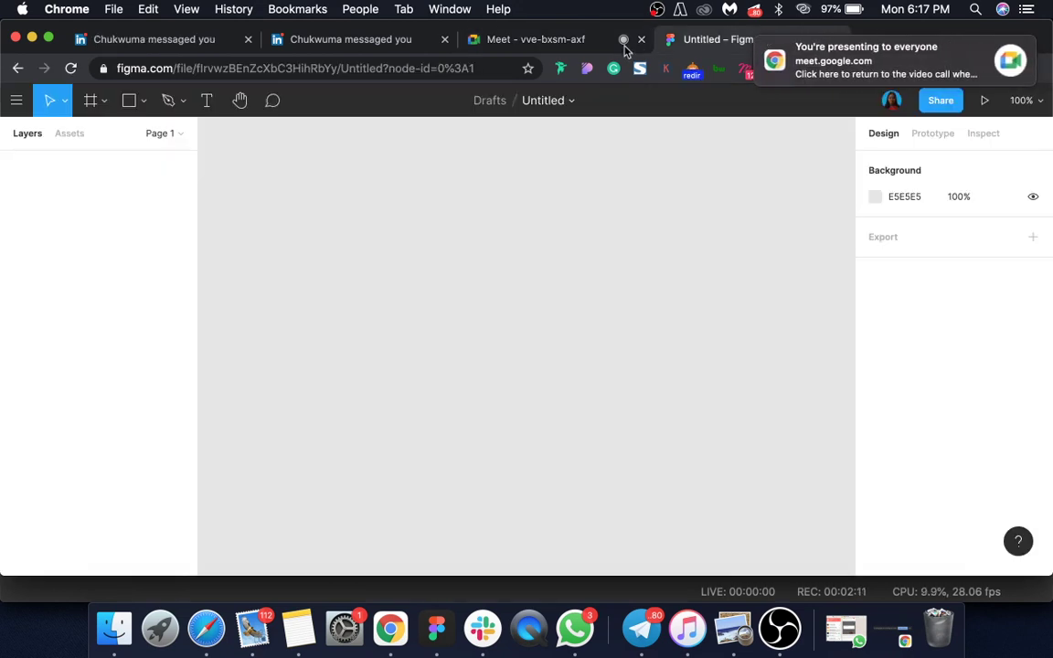
pyautogui.click(566, 42)
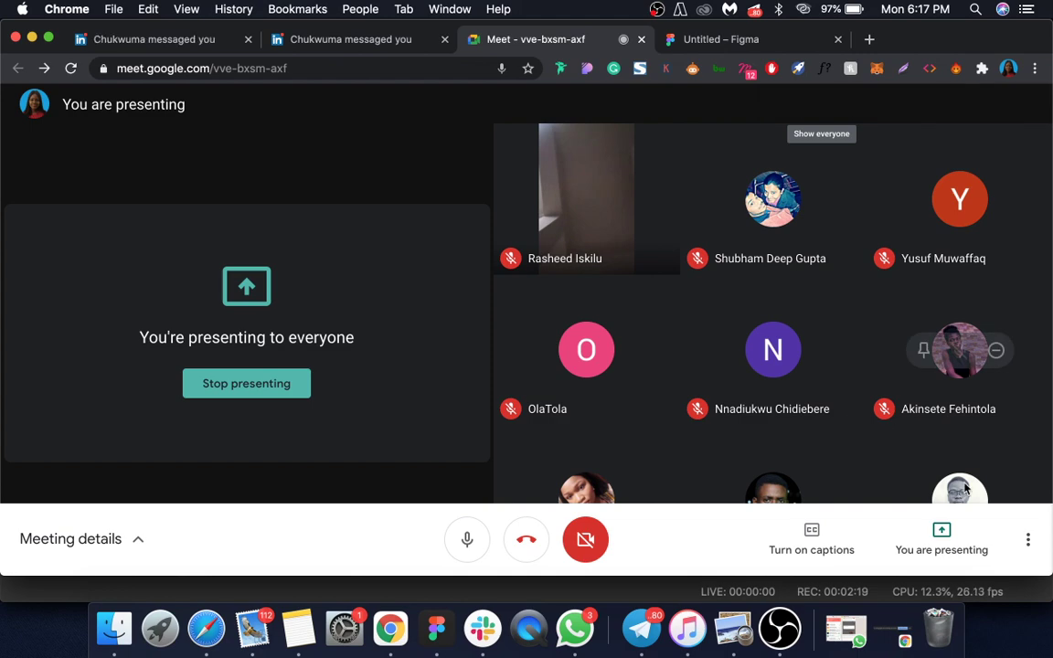
pyautogui.click(825, 117)
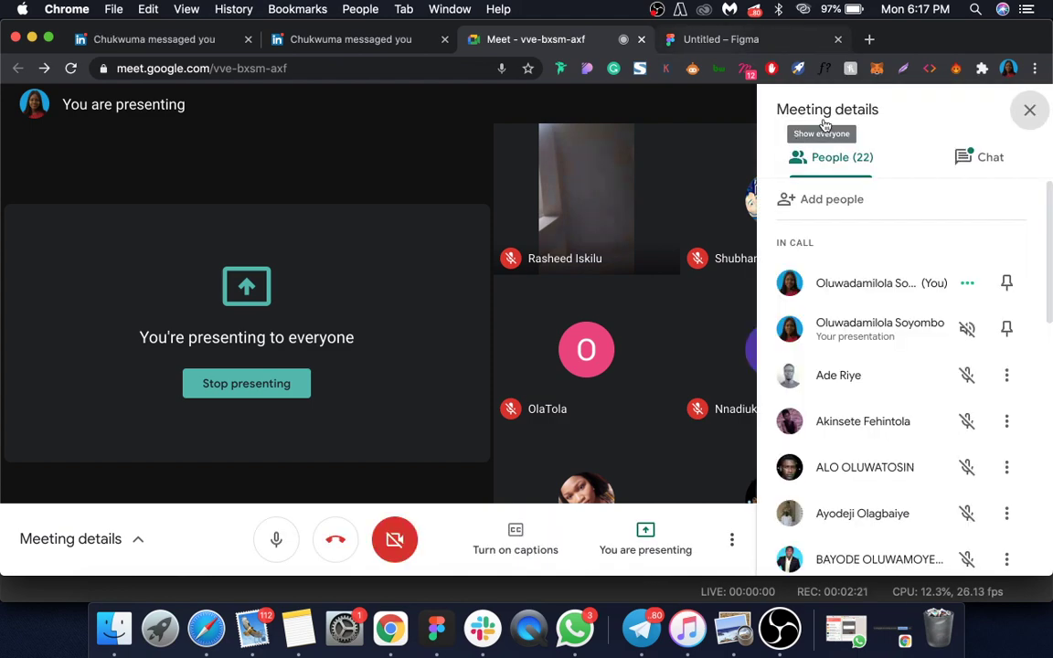
pyautogui.scroll(-5, 903, 484)
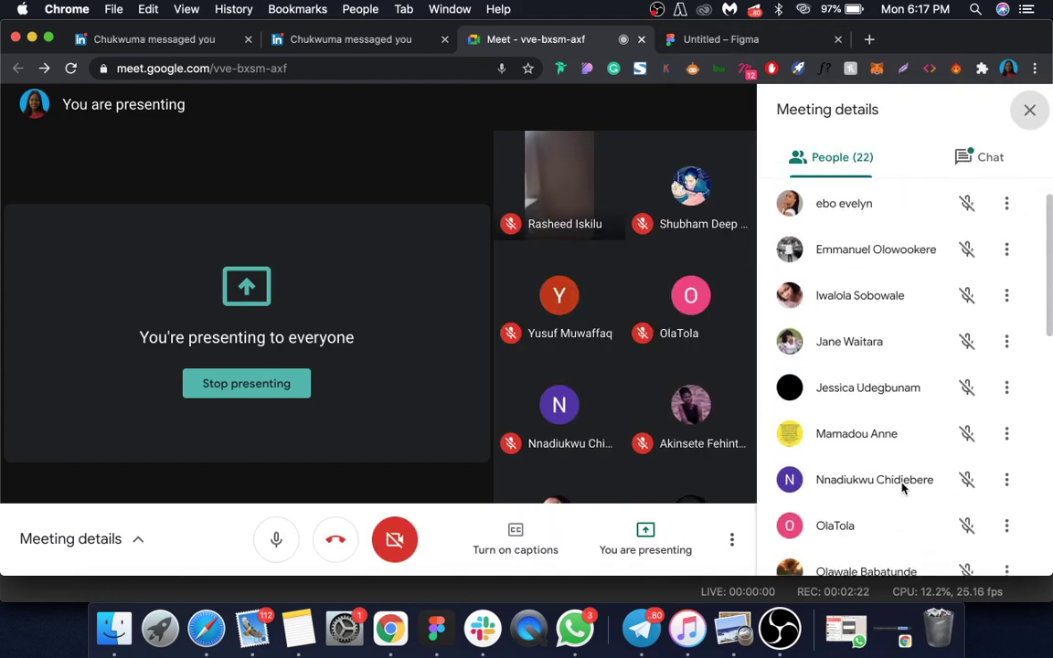
pyautogui.scroll(-3, 903, 487)
pyautogui.scroll(10, 903, 487)
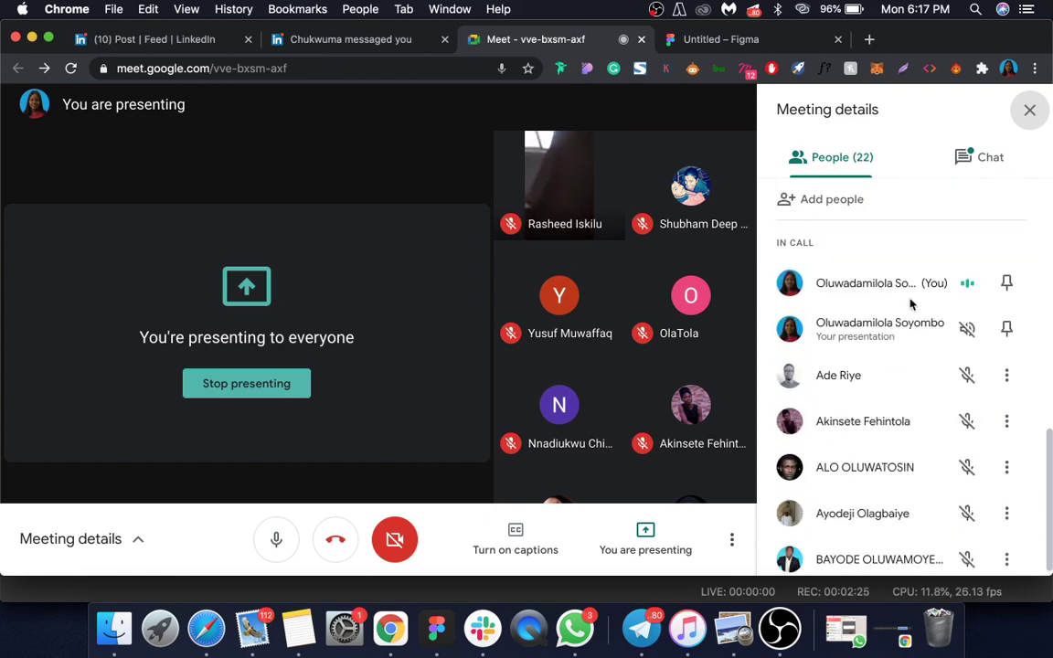
pyautogui.click(970, 157)
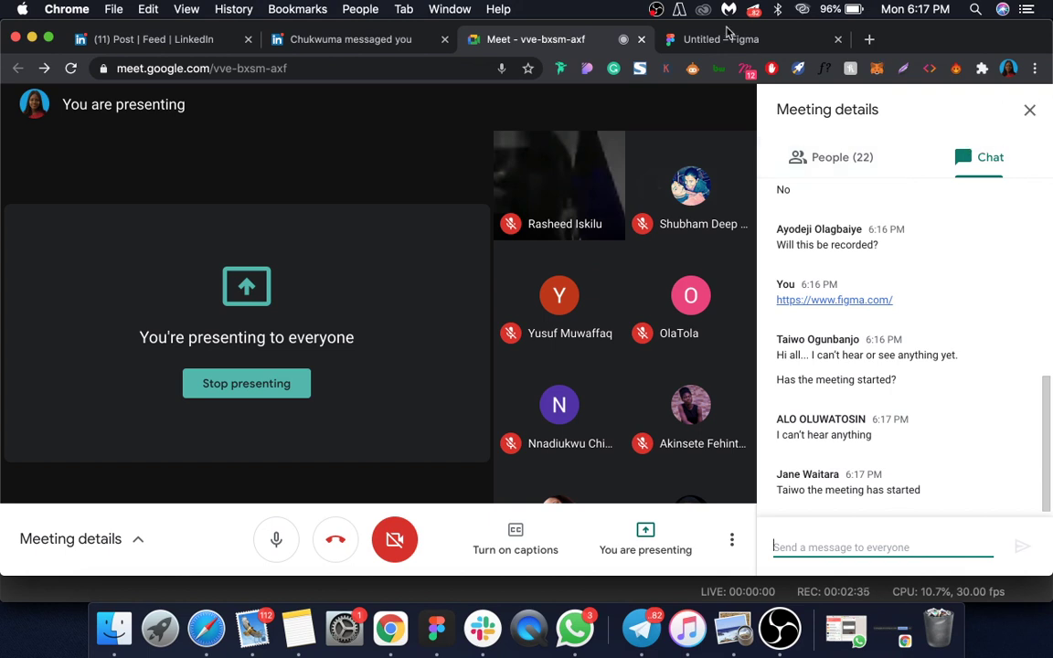
# Switch to Figma and rename the untitled file as "Rapid UI".
pyautogui.click(728, 38)
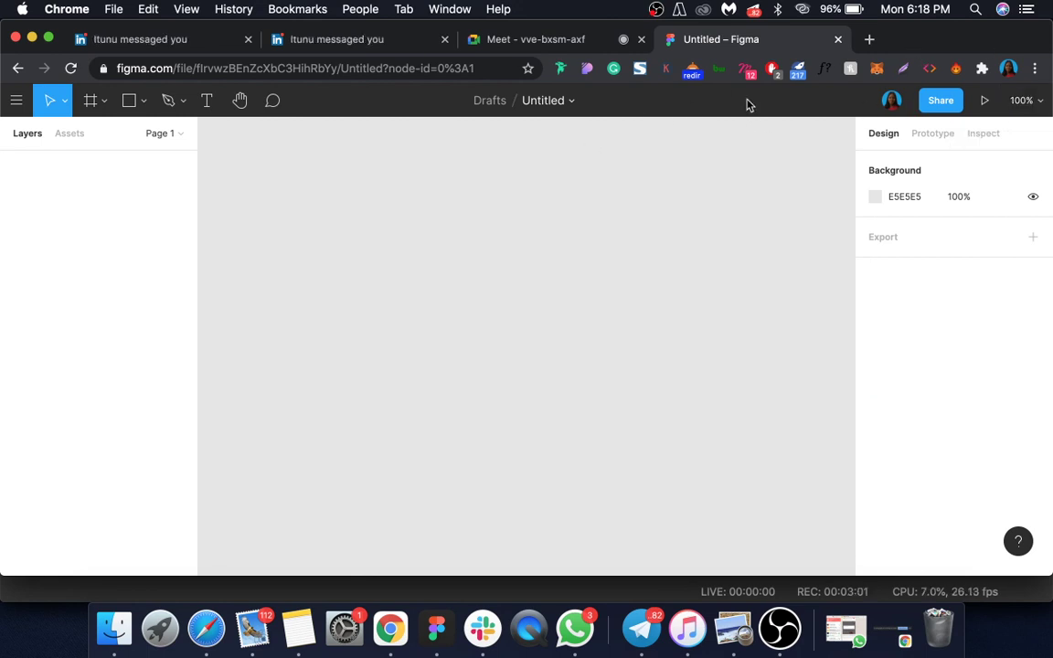
pyautogui.click(543, 106)
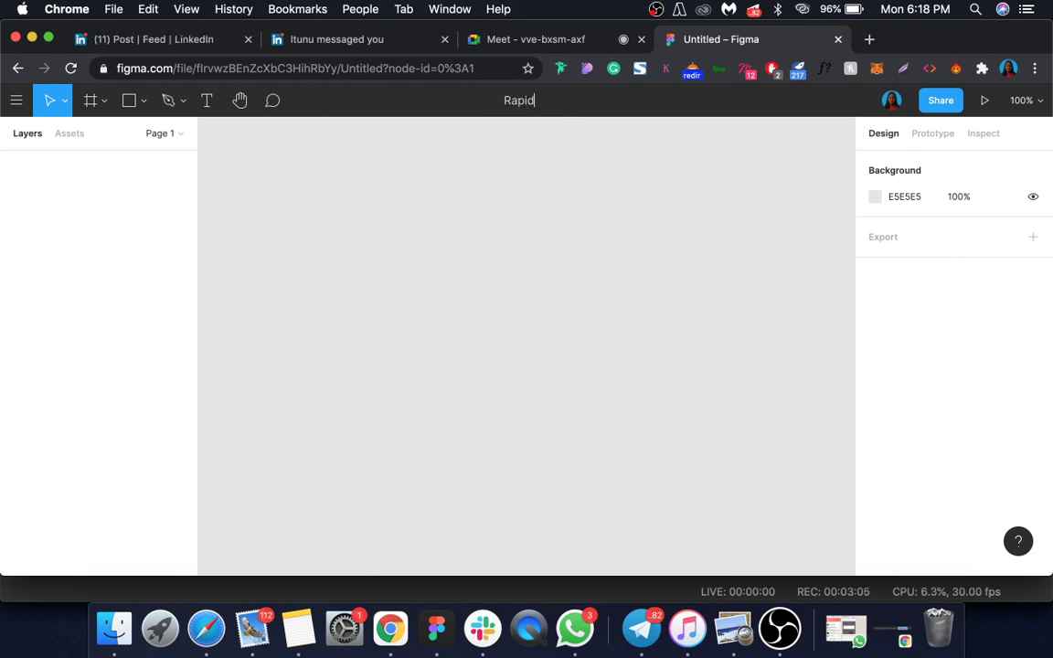
pyautogui.write('Rapid U')
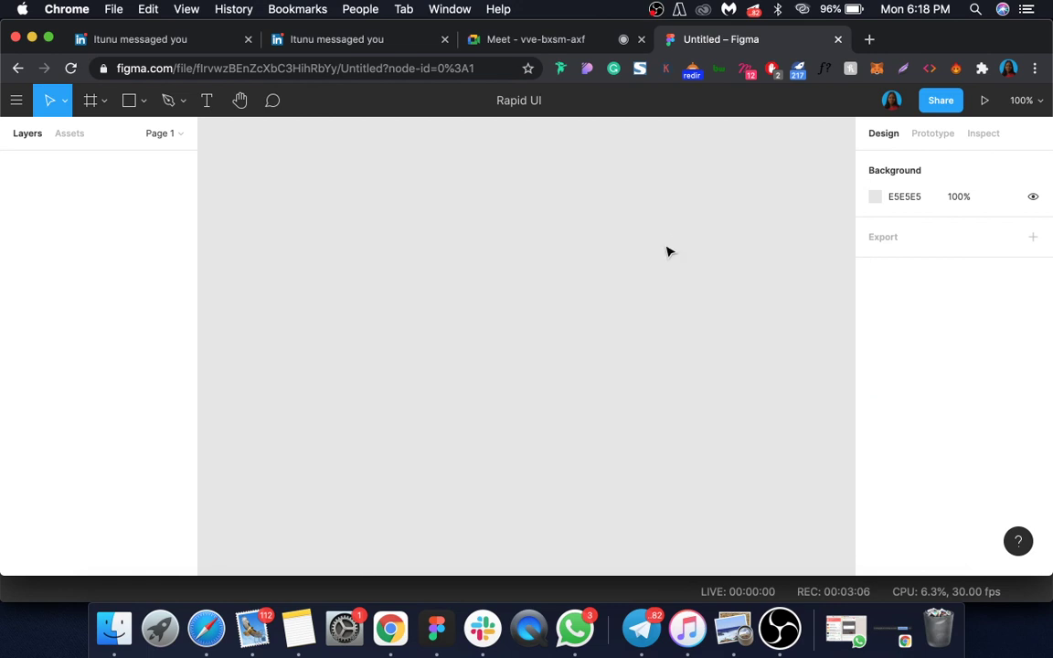
pyautogui.write('I')
pyautogui.press('Return')
# Rename the file as "Rapid UI Design".
pyautogui.click(558, 103)
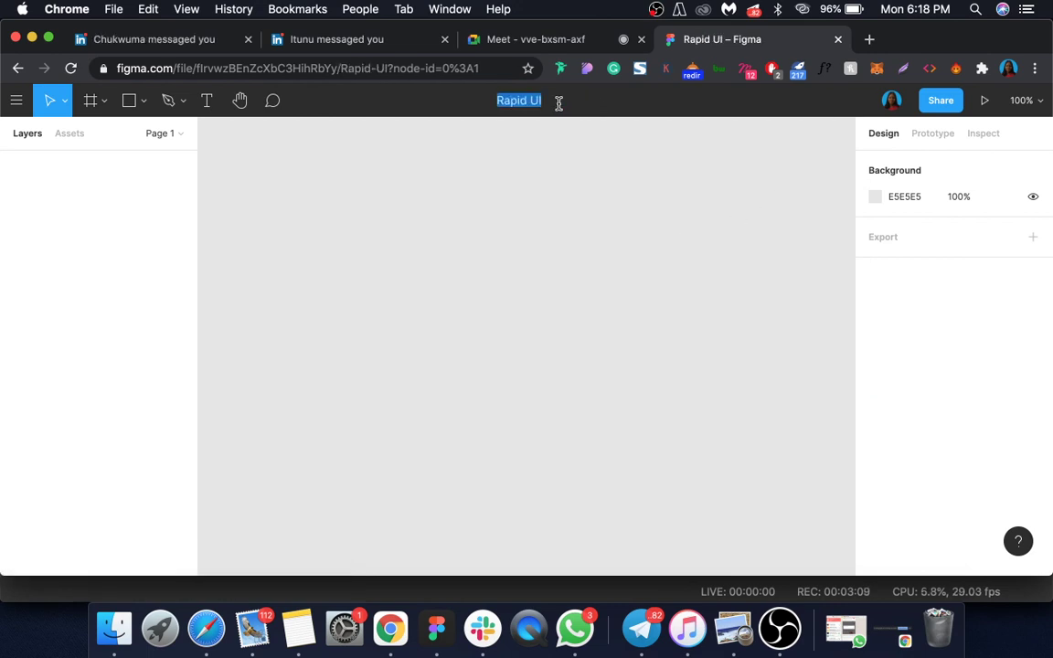
pyautogui.click(566, 102)
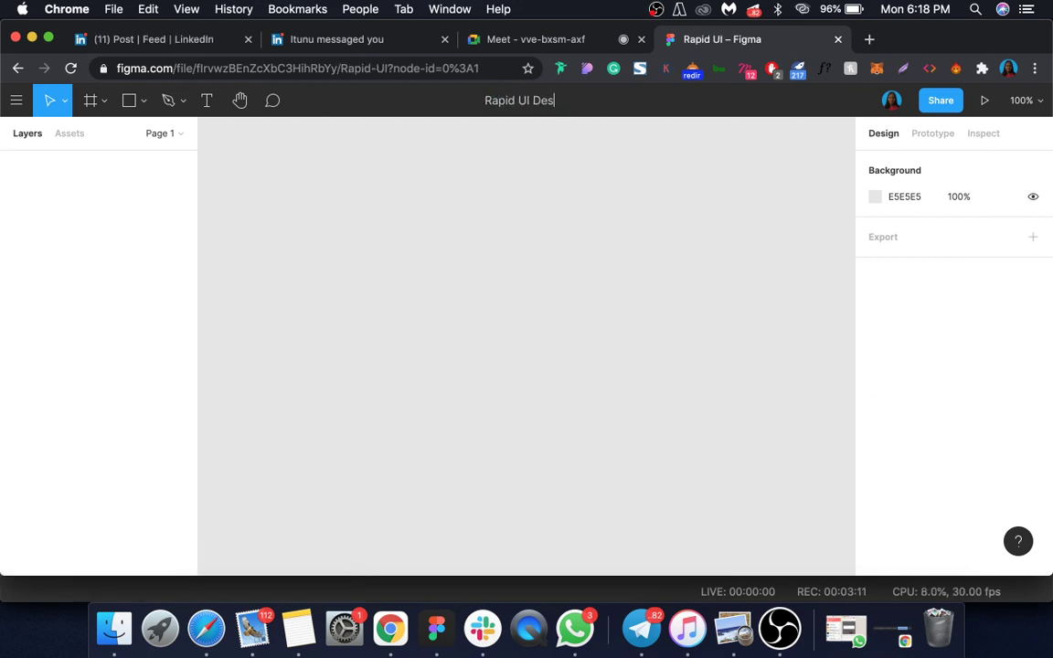
pyautogui.press('Return')
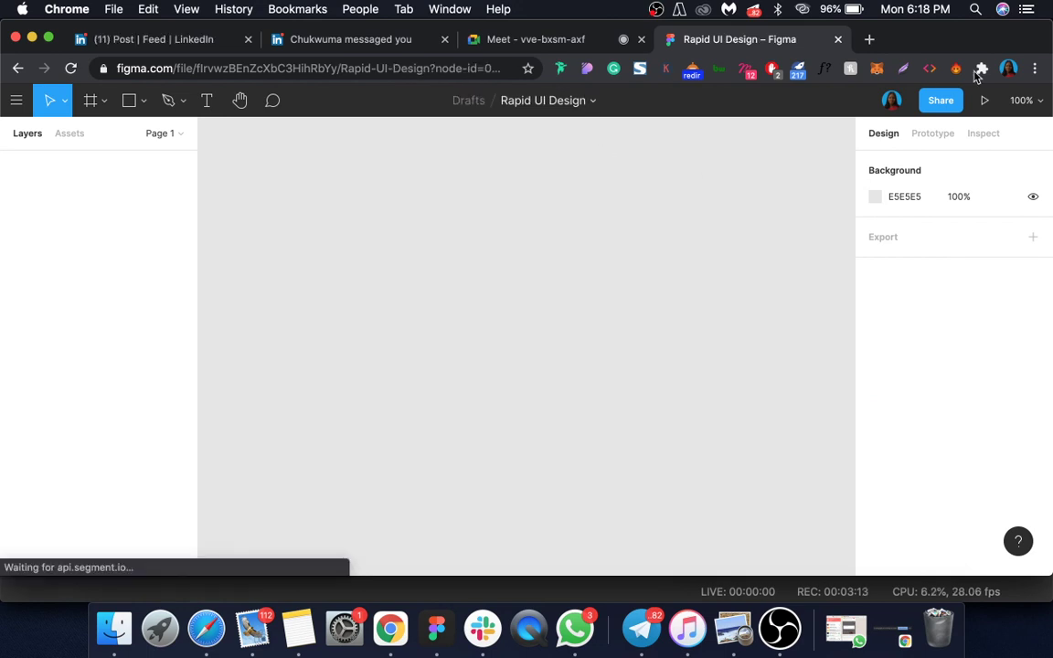
# Copy the file's share link, send it in the Google Meet chat, and return to Figma, closing the sharing dialog.
pyautogui.click(945, 105)
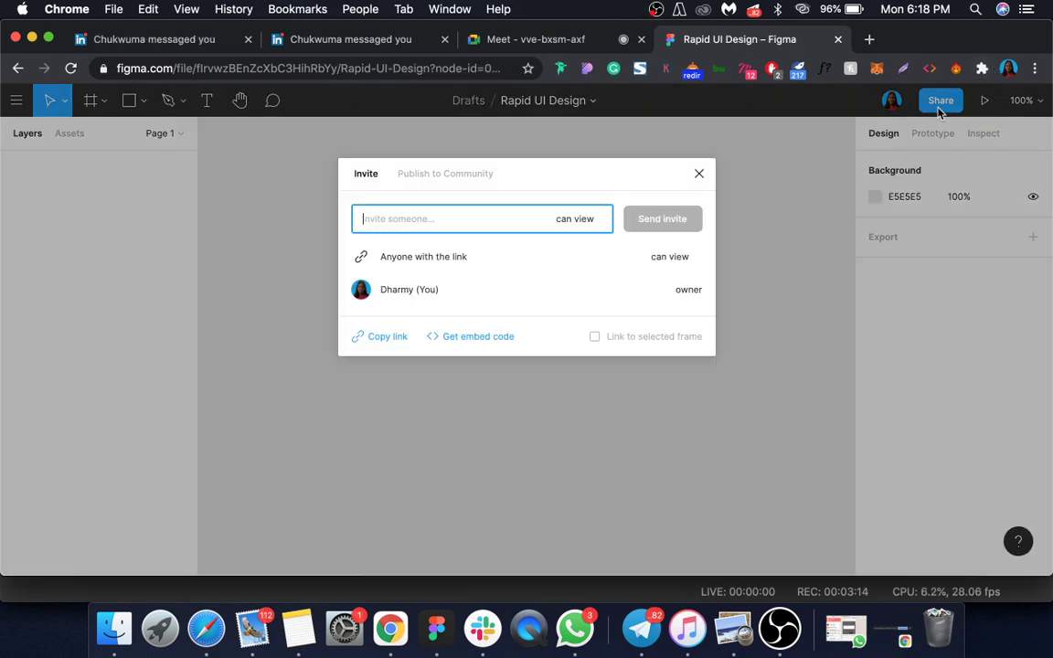
pyautogui.click(384, 338)
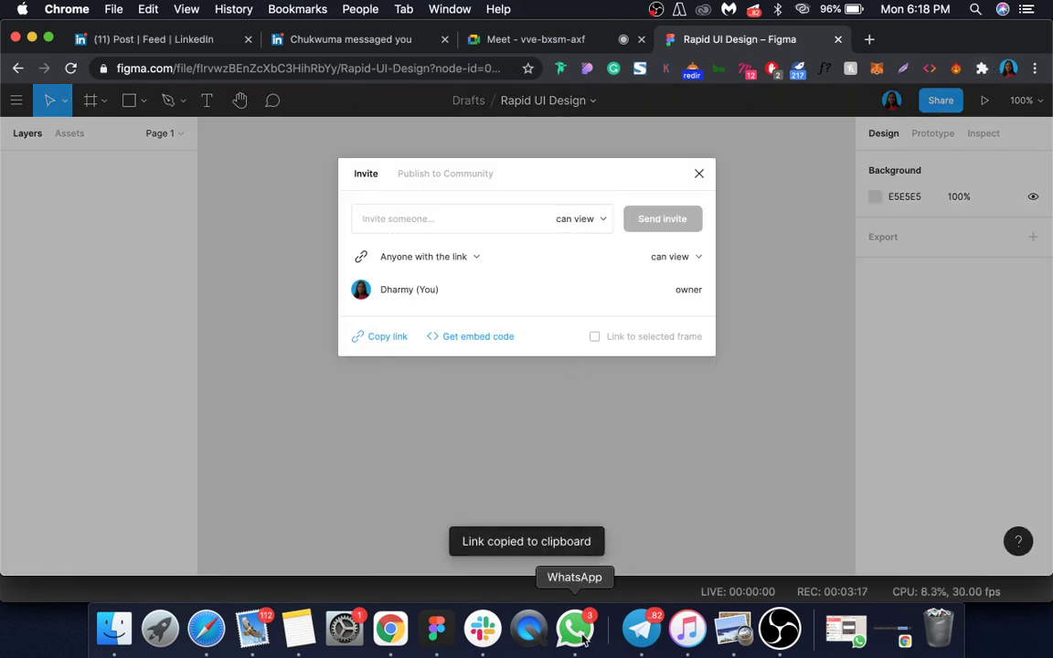
pyautogui.click(463, 41)
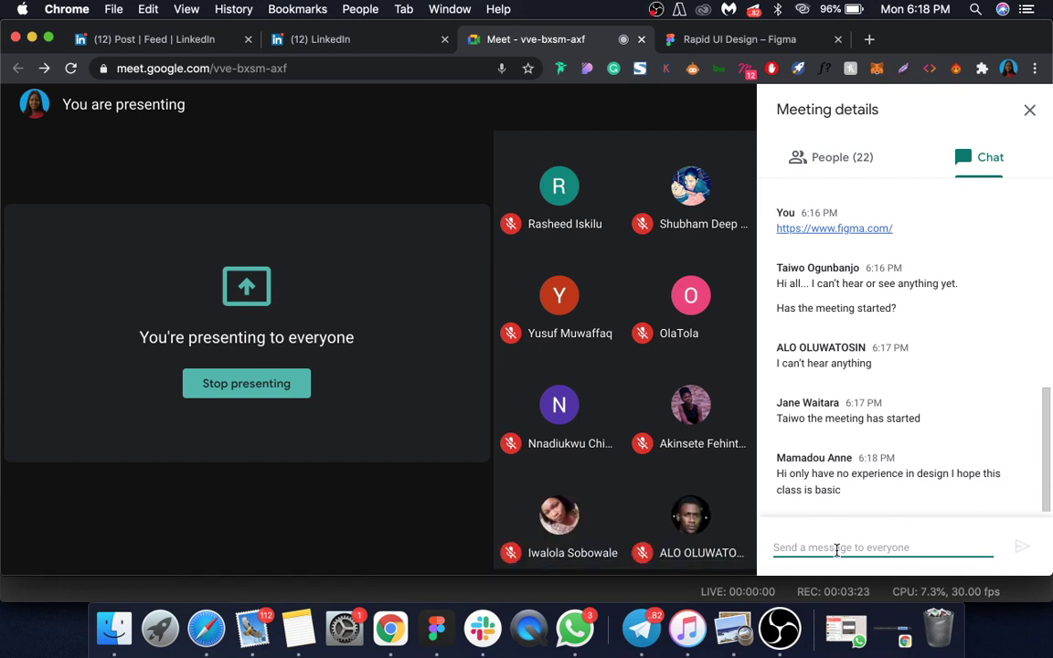
pyautogui.press('super+v')
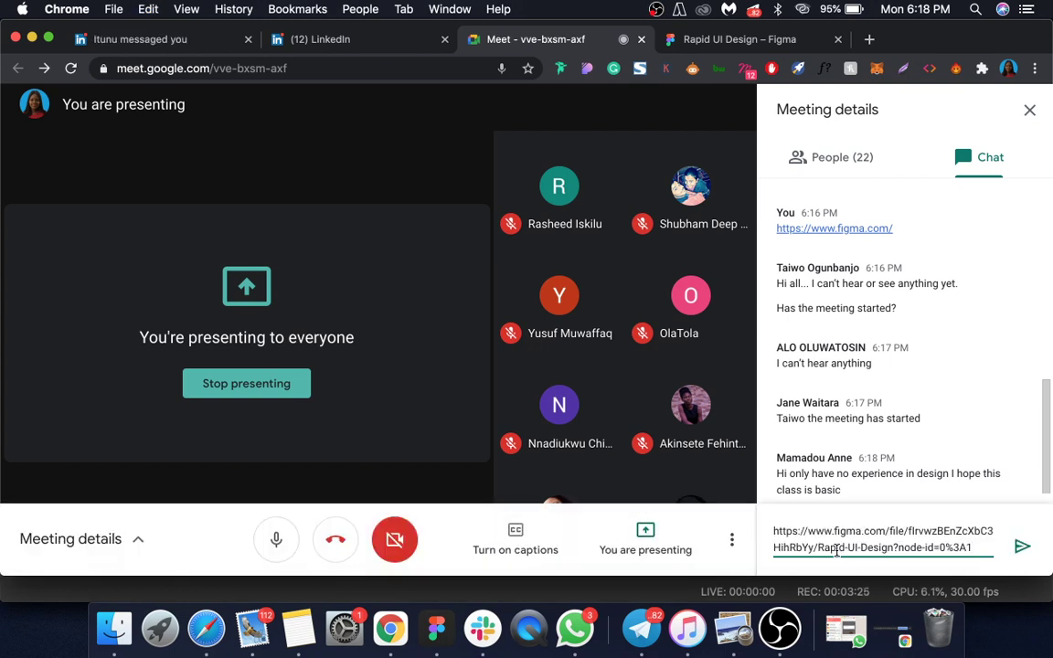
pyautogui.press('Return')
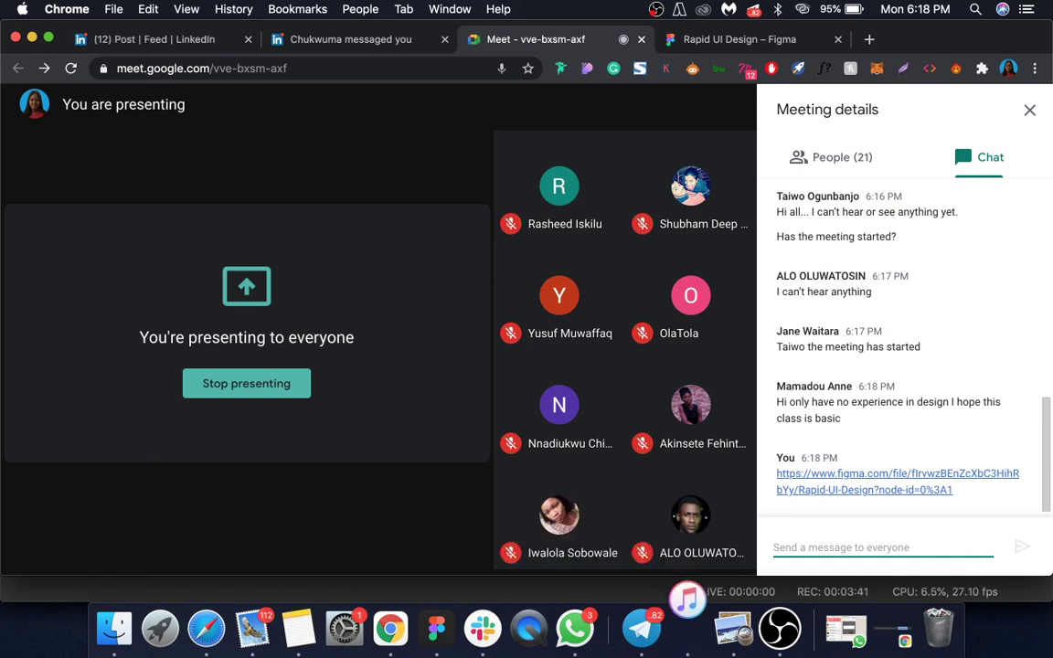
pyautogui.click(694, 40)
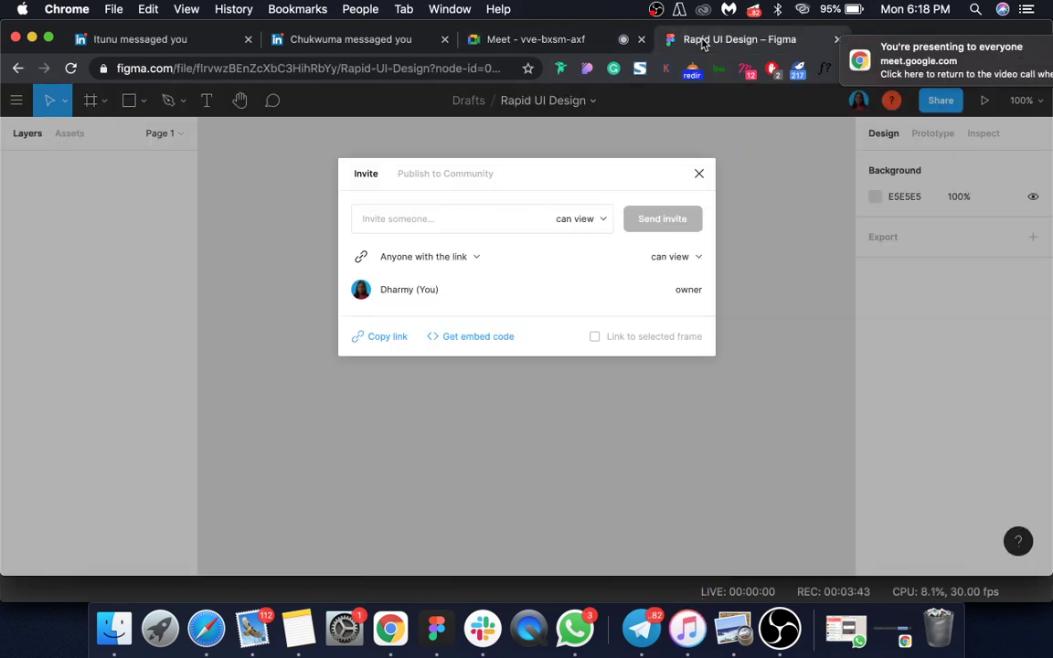
pyautogui.click(766, 224)
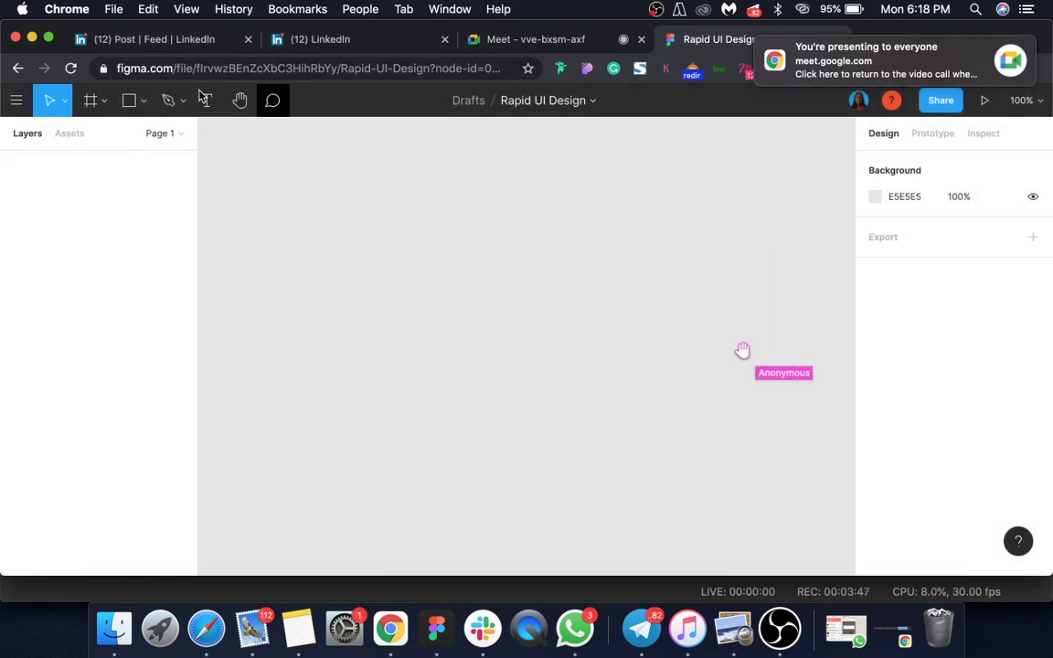
# Draw a circle of about 115 × 115 in the upper-left area of the canvas with the Ellipse tool.
pyautogui.click(142, 102)
pyautogui.click(143, 102)
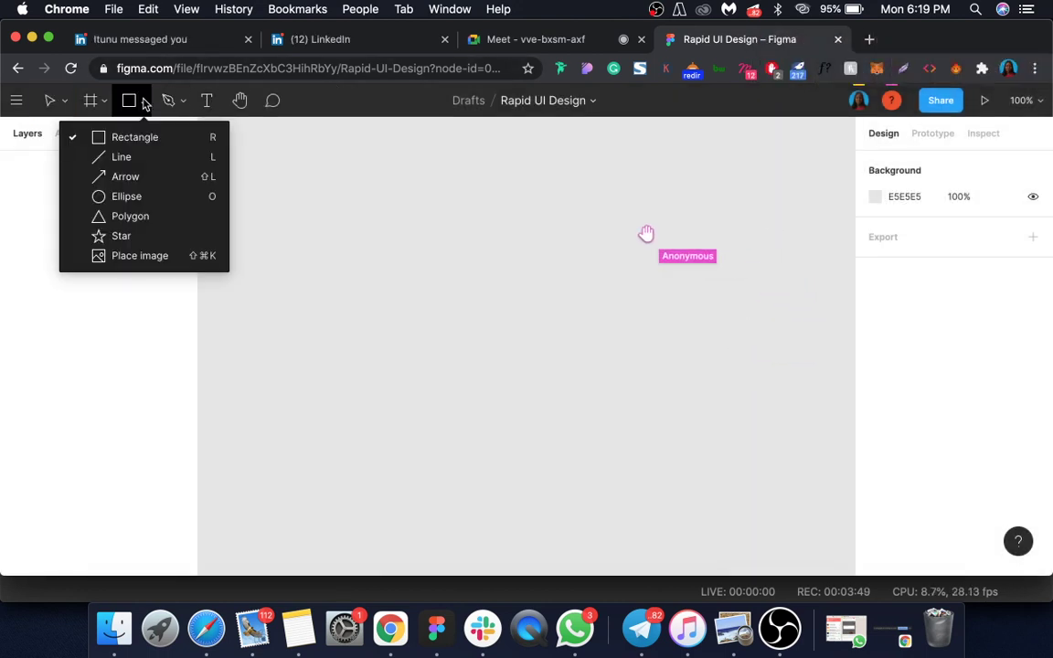
pyautogui.click(148, 179)
pyautogui.moveTo(235, 179)
pyautogui.mouseDown()
pyautogui.moveTo(363, 287)
pyautogui.moveTo(330, 258)
pyautogui.moveTo(330, 272)
pyautogui.mouseUp()
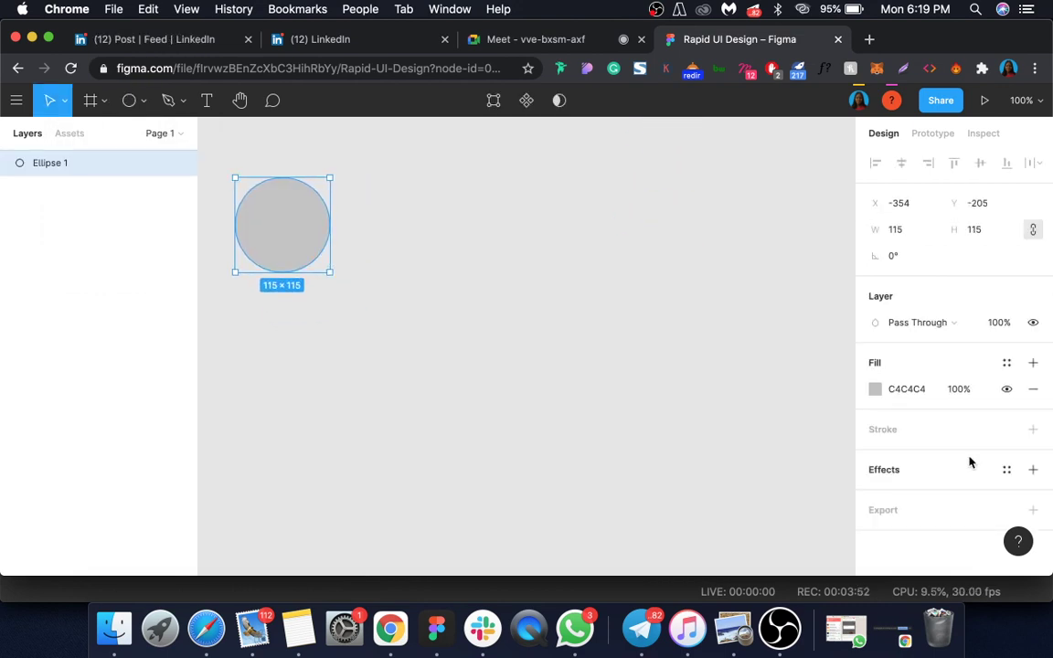
# Change the circle's solid fill to purple AE0DE7.
pyautogui.click(874, 389)
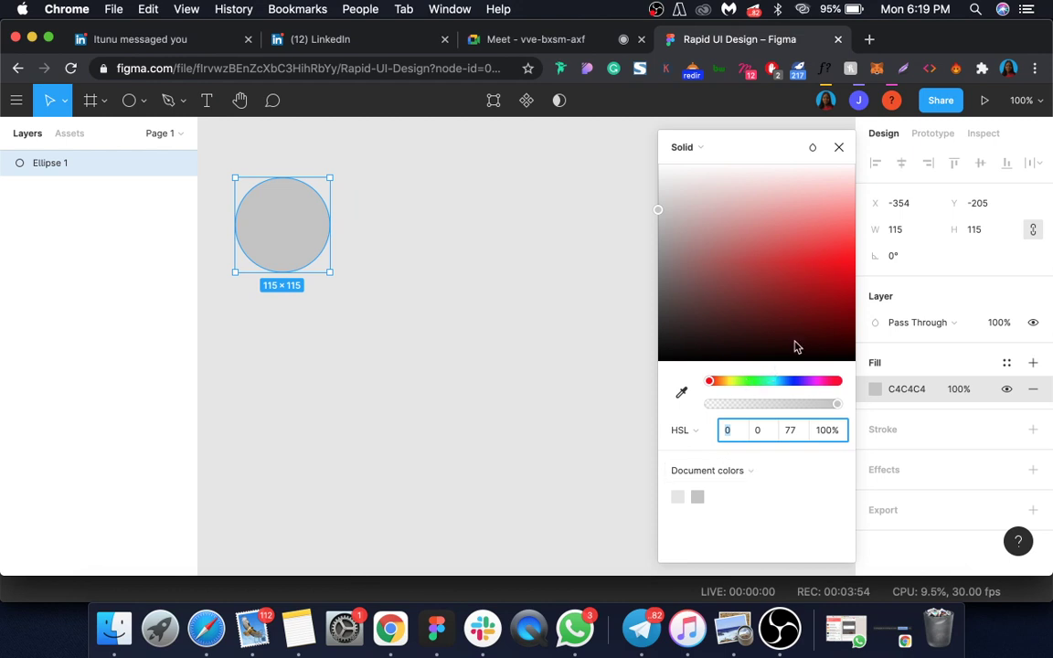
pyautogui.click(834, 266)
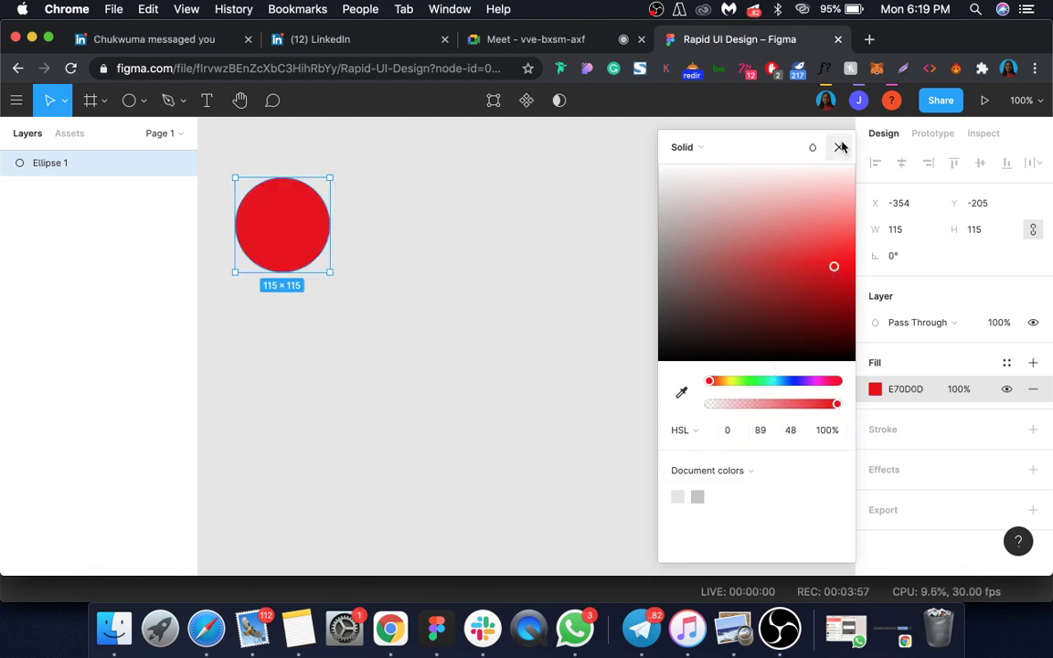
pyautogui.moveTo(813, 382); pyautogui.dragTo(808, 382)
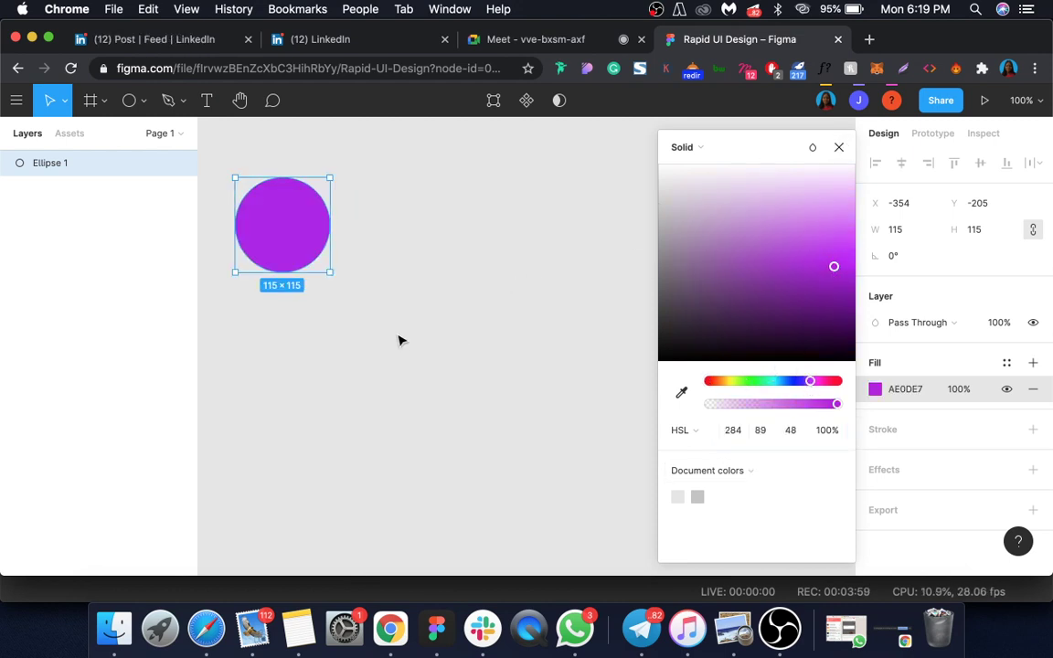
pyautogui.click(361, 308)
# Move the purple circle right and slightly down to about X -187, Y -170, and keep it selected.
pyautogui.click(296, 251)
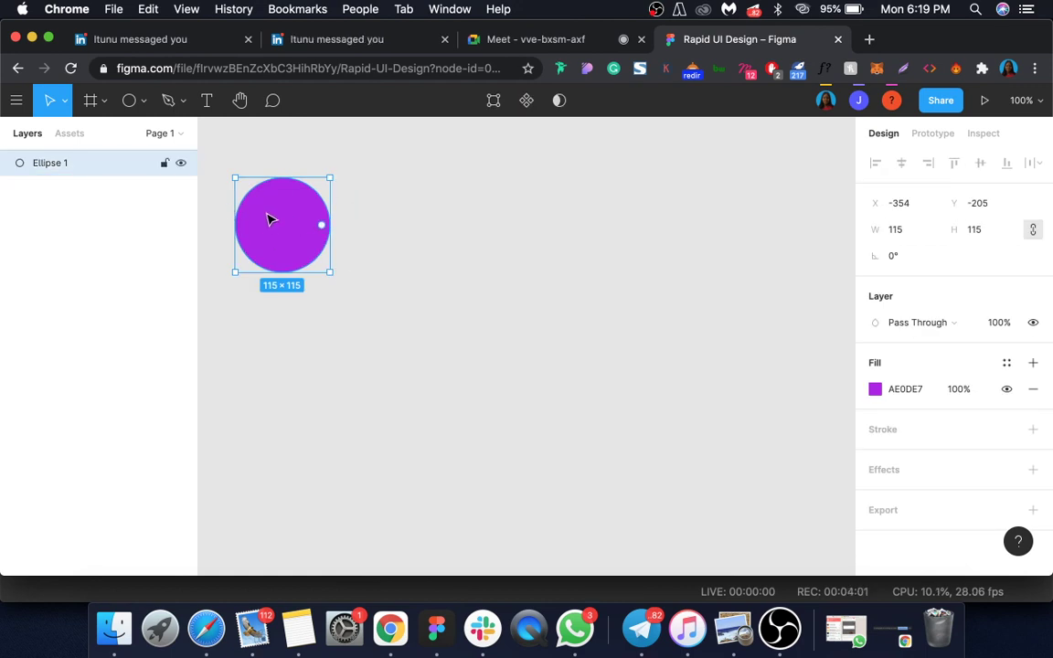
pyautogui.moveTo(281, 228); pyautogui.dragTo(418, 256)
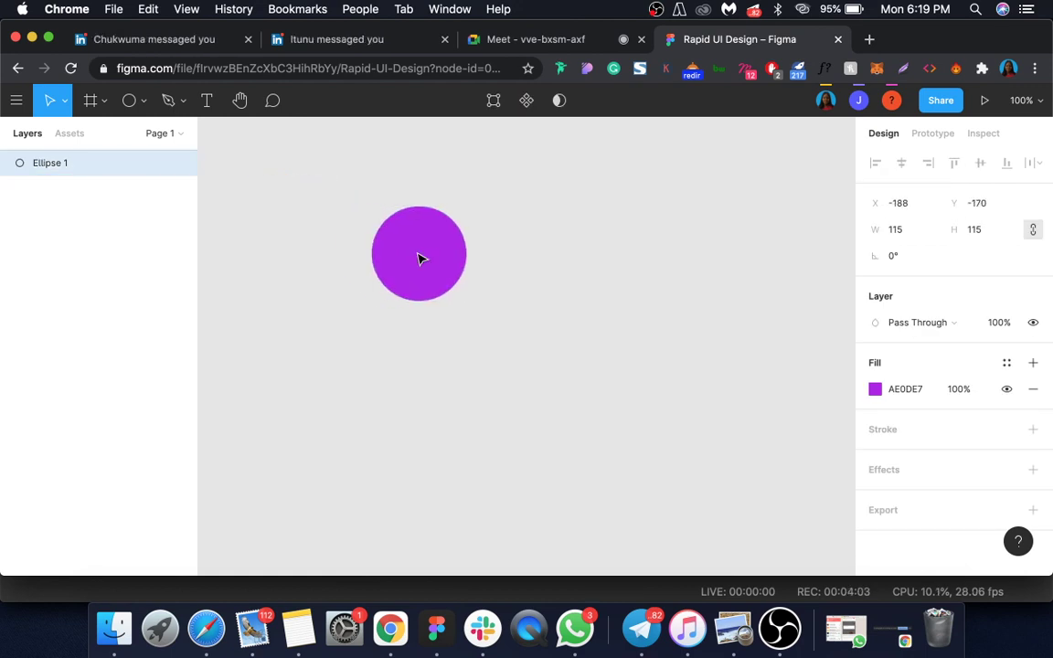
pyautogui.click(566, 245)
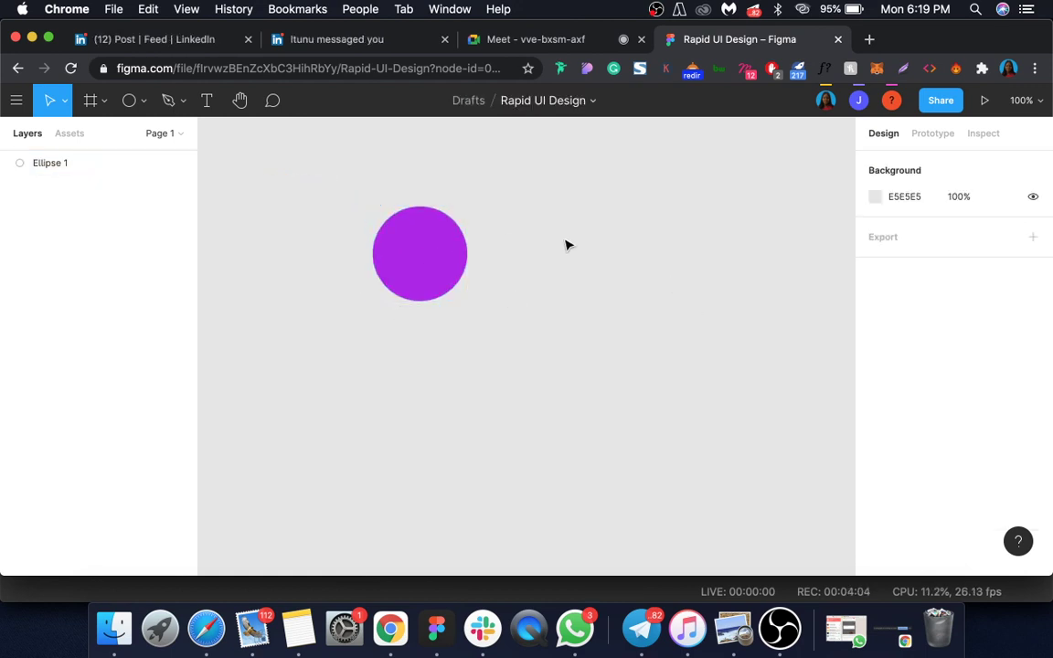
pyautogui.click(426, 258)
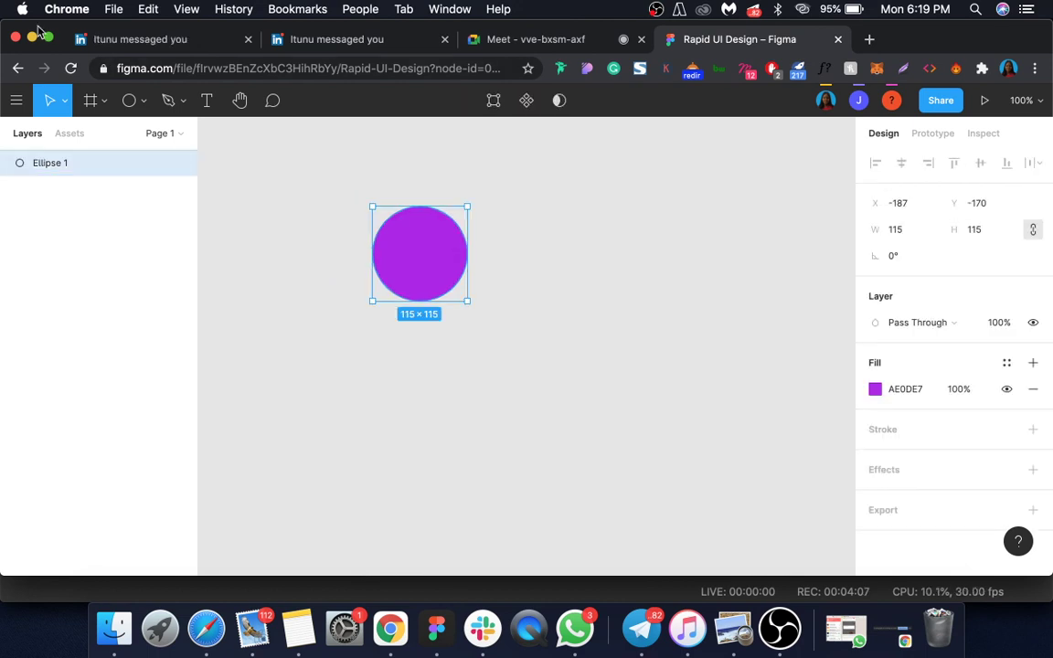
# Check the Google Meet chat and list of people in the call, close it, and return to Figma, deselecting the circle.
pyautogui.click(557, 42)
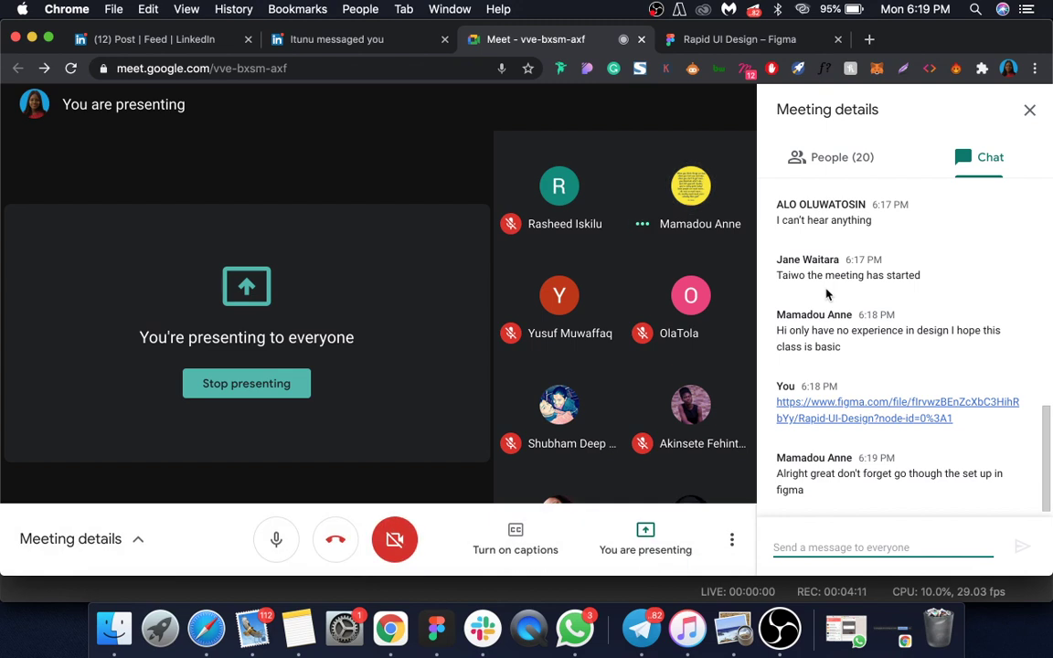
pyautogui.click(845, 159)
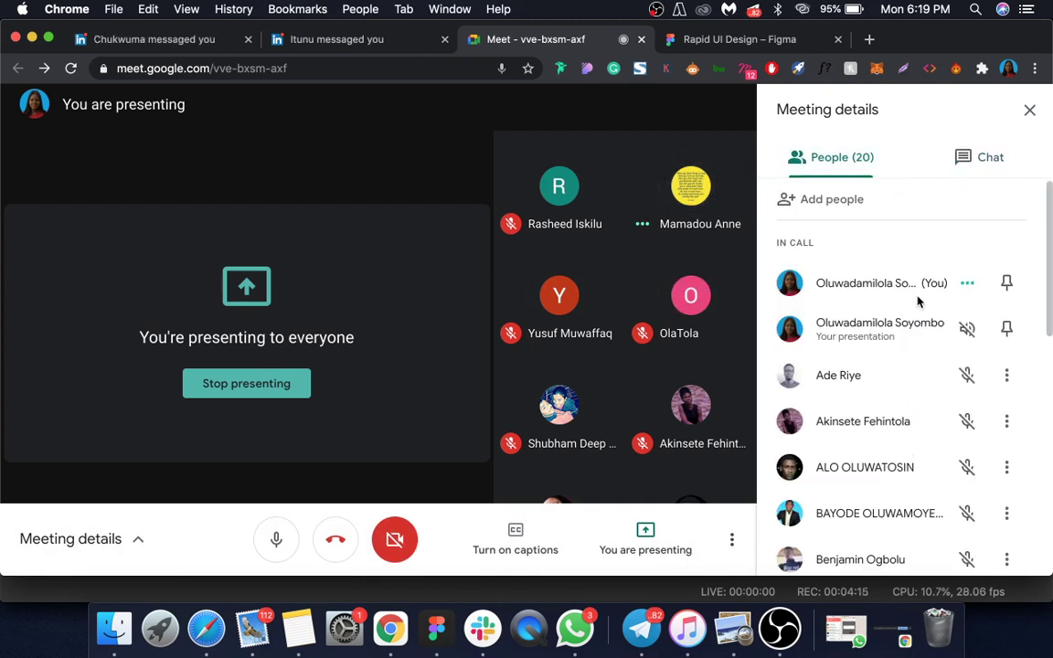
pyautogui.scroll(-5, 918, 301)
pyautogui.scroll(-2, 918, 301)
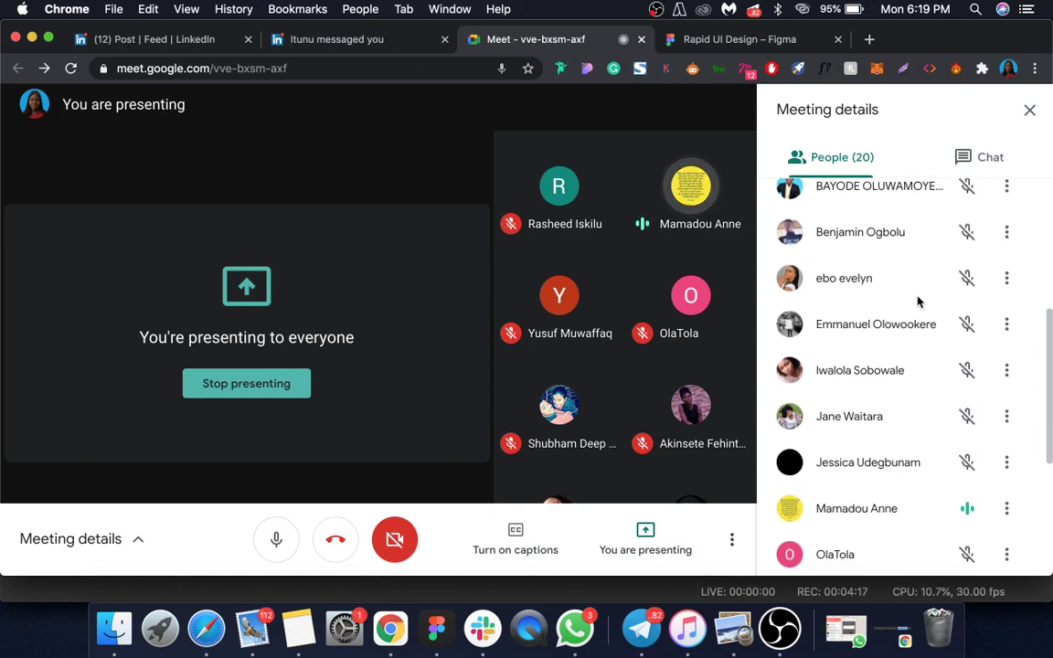
pyautogui.scroll(-5, 918, 301)
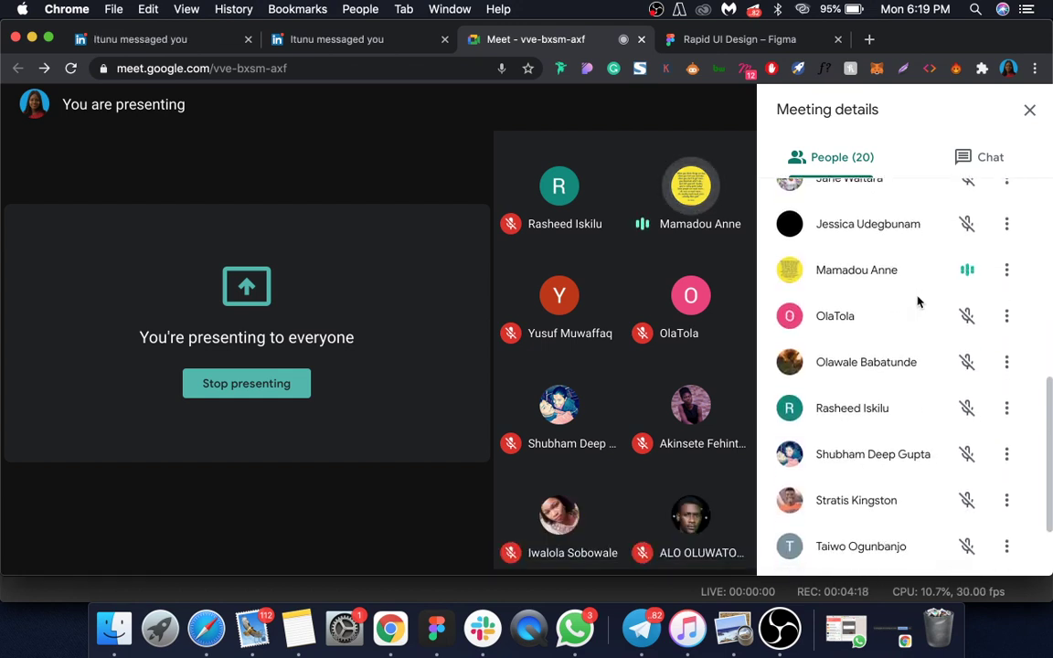
pyautogui.scroll(-1, 918, 301)
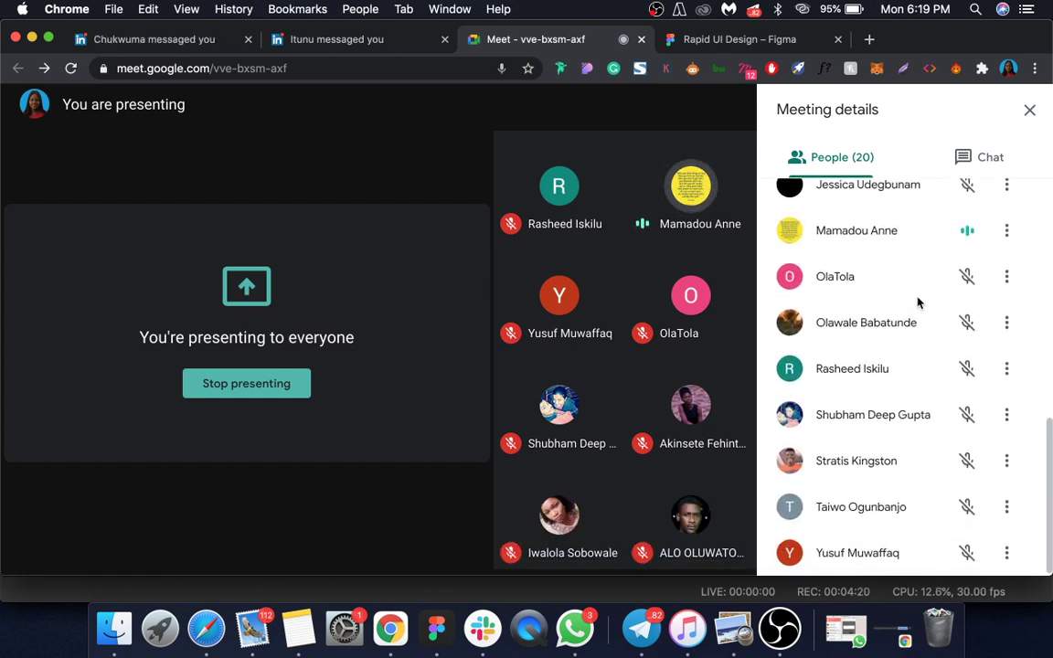
pyautogui.scroll(4, 918, 301)
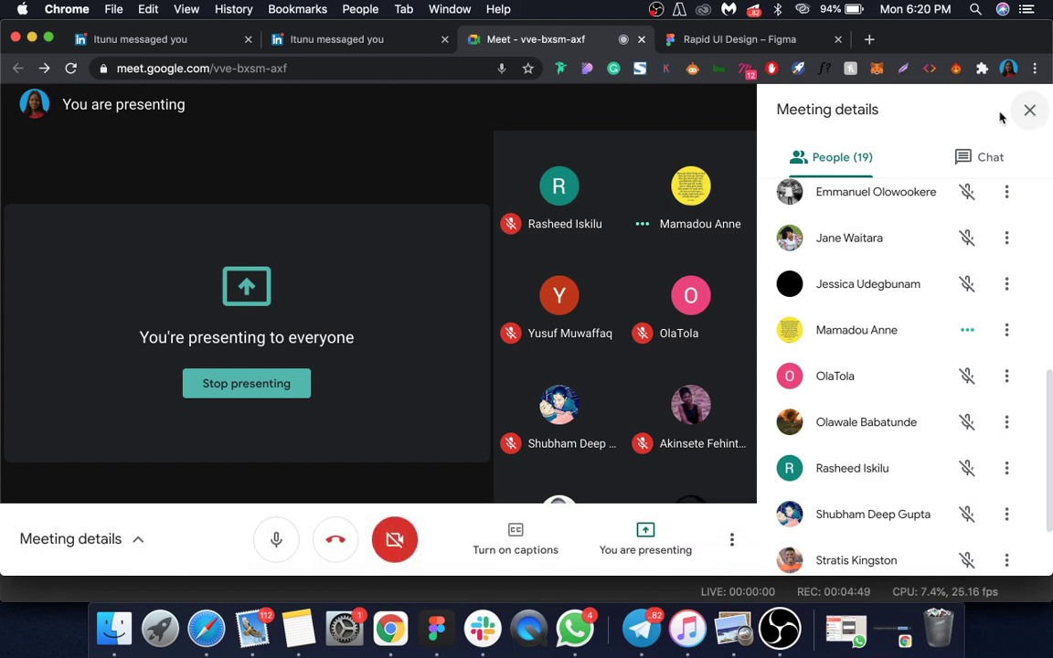
pyautogui.click(1030, 111)
pyautogui.click(734, 48)
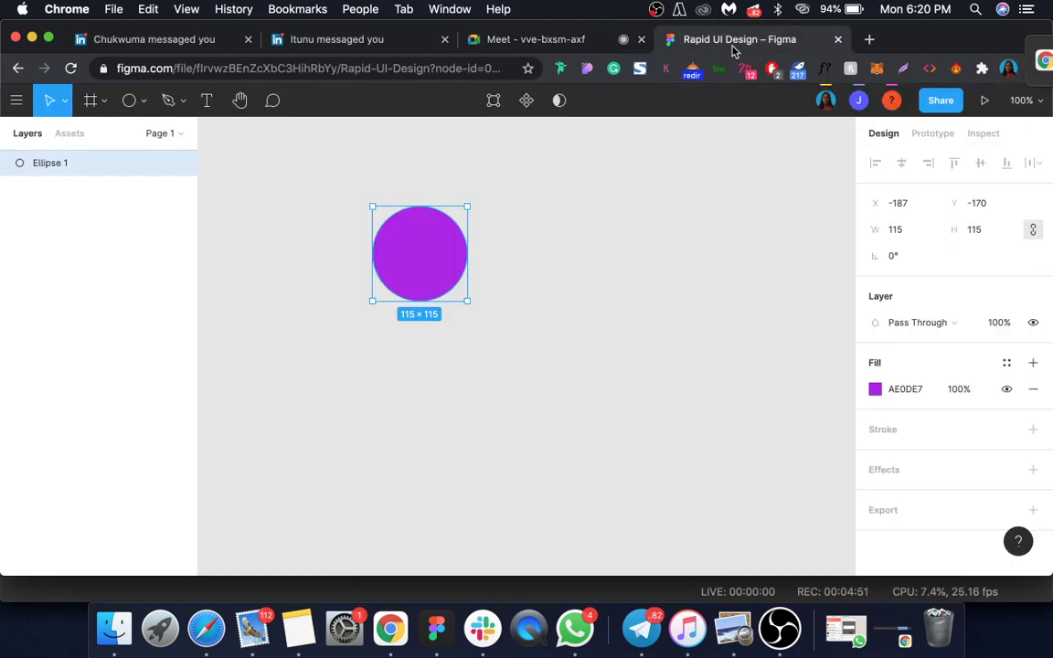
pyautogui.click(994, 55)
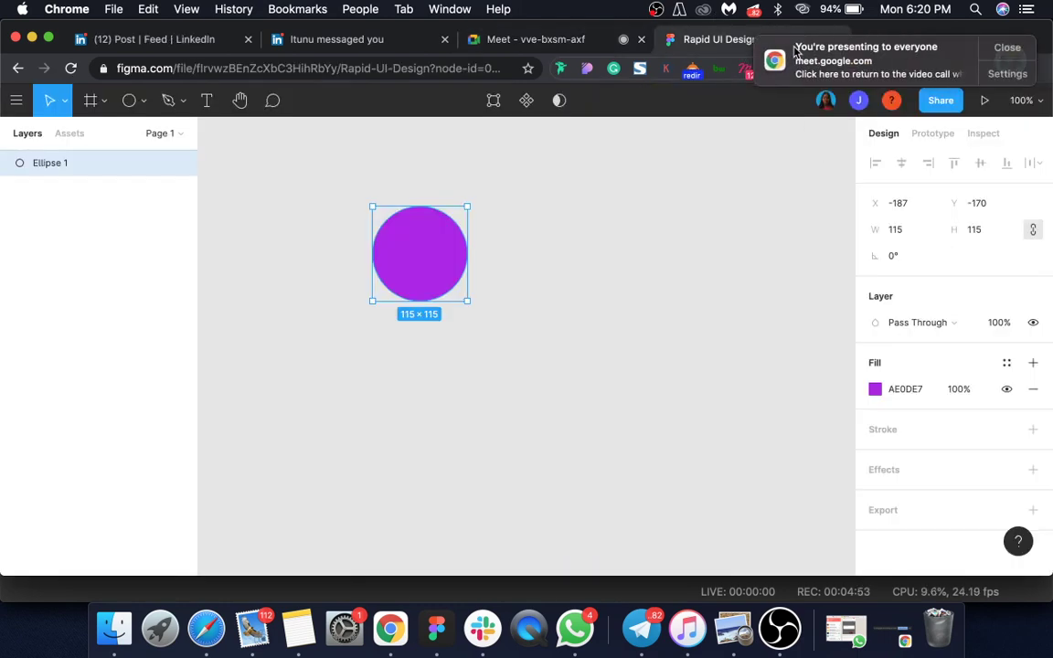
pyautogui.click(792, 289)
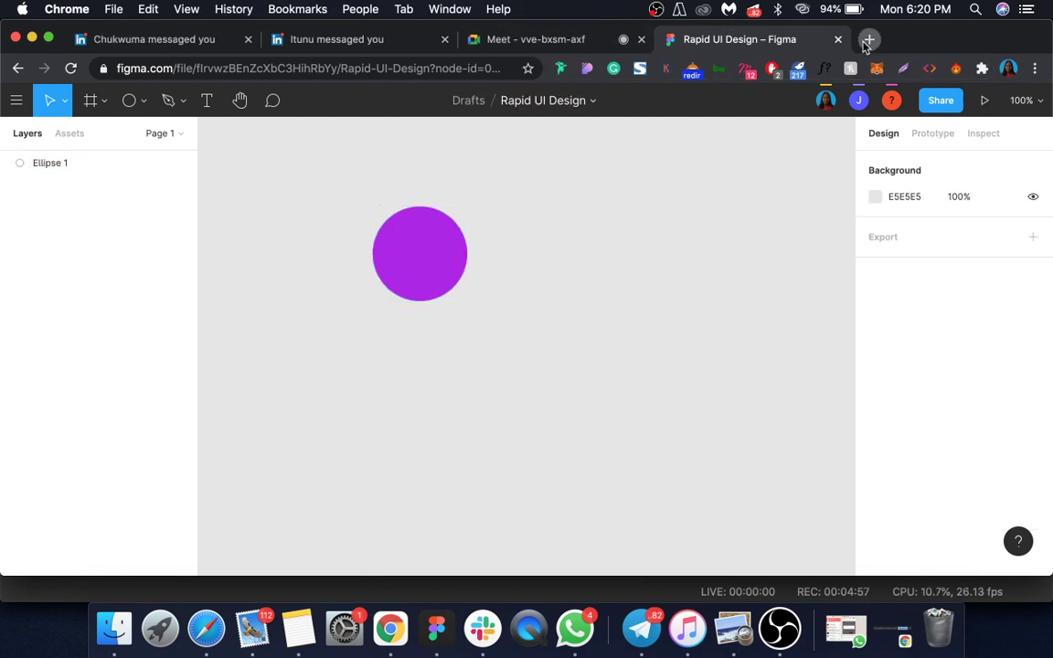
# Open a new browser tab and enter Figma.com as the address, leaving it selected without loading the page.
pyautogui.click(867, 40)
pyautogui.write('F')
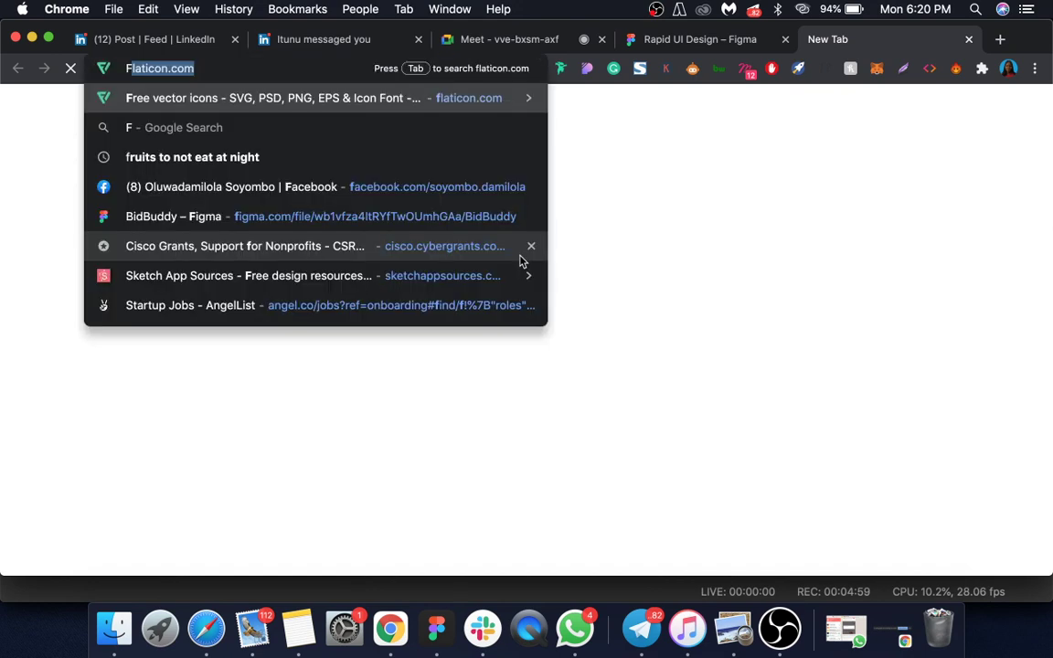
pyautogui.write('igma')
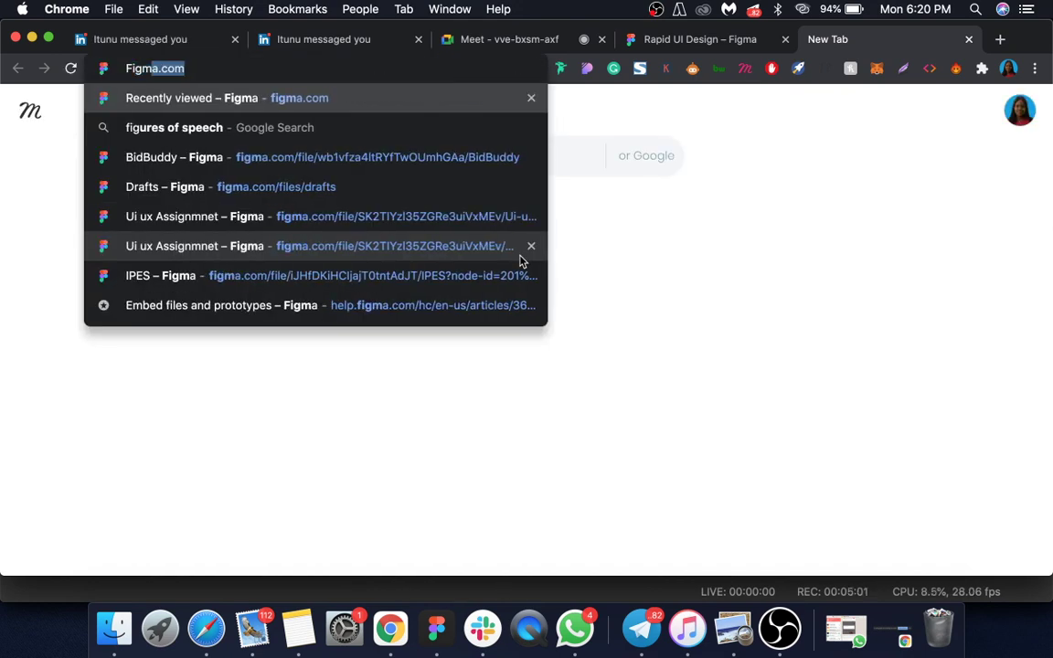
pyautogui.write('.com')
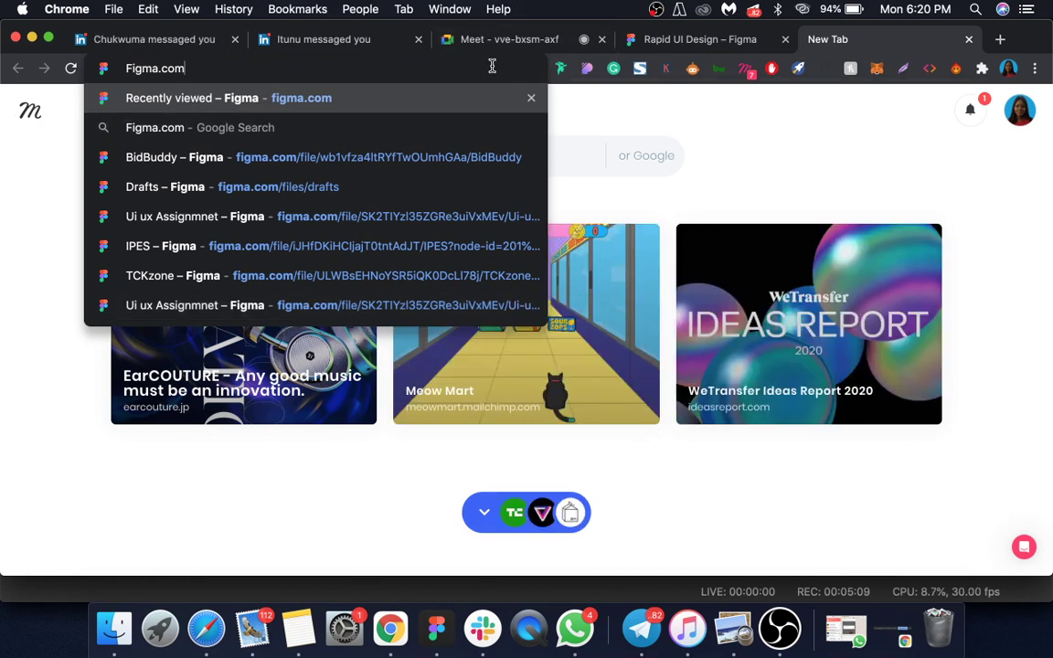
pyautogui.hotkey('shift', 'Left')
pyautogui.hotkey('shift', 'Left')
pyautogui.hotkey('shift', 'Left')
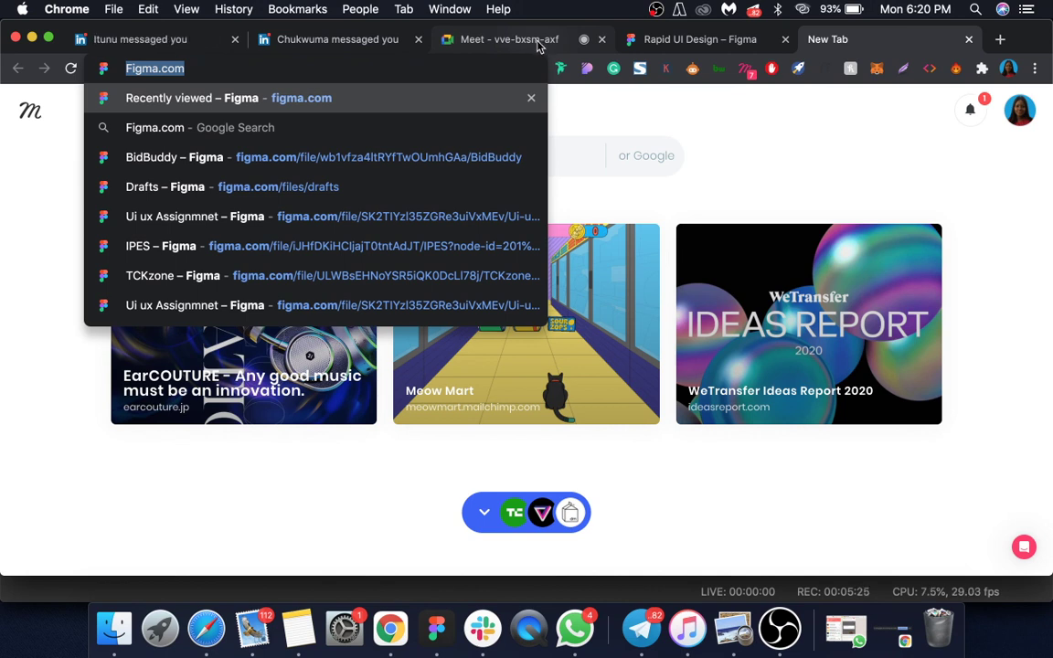
# Check the Google Meet call and the new browser tab, and return to the Rapid UI Design file in Figma.
pyautogui.click(540, 41)
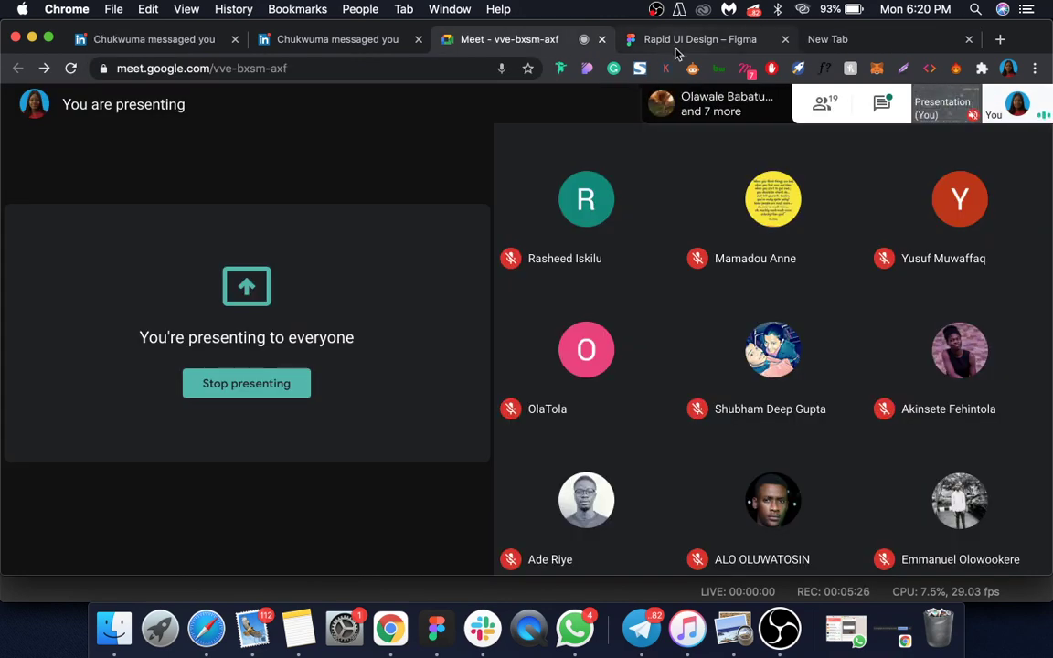
pyautogui.click(834, 41)
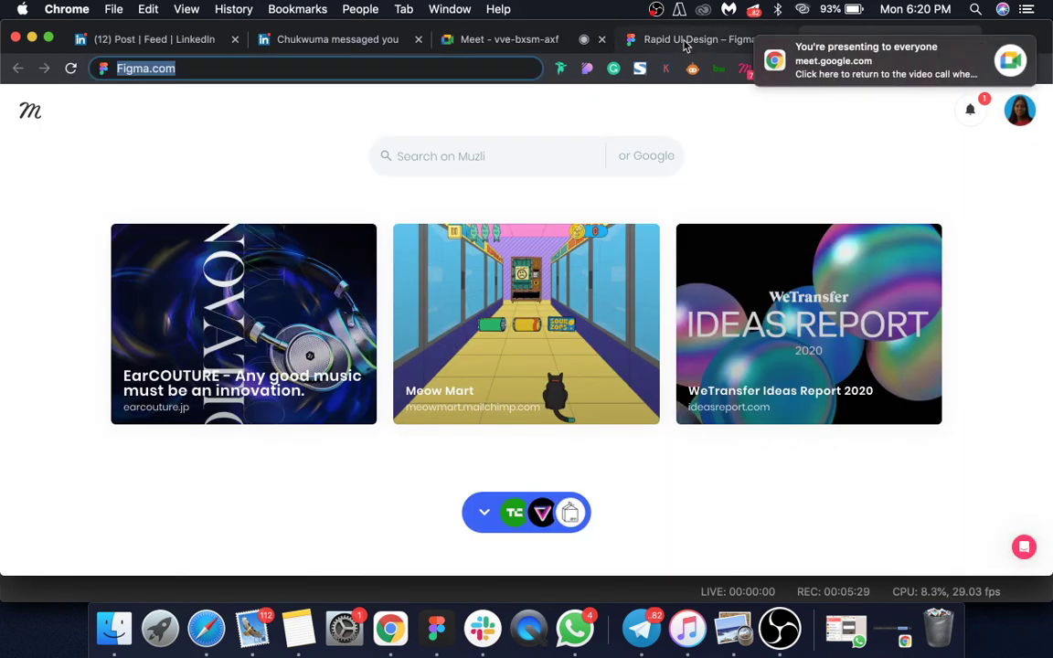
pyautogui.click(683, 42)
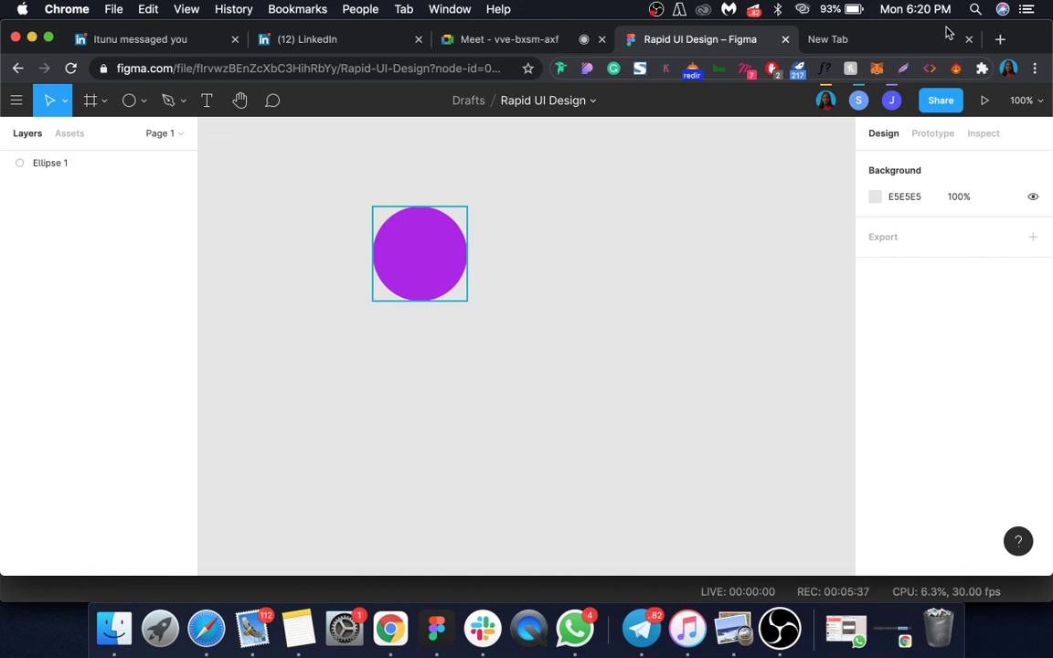
# Look at the participants in the Google Meet call and switch back to the Rapid UI Design file in Figma.
pyautogui.click(521, 45)
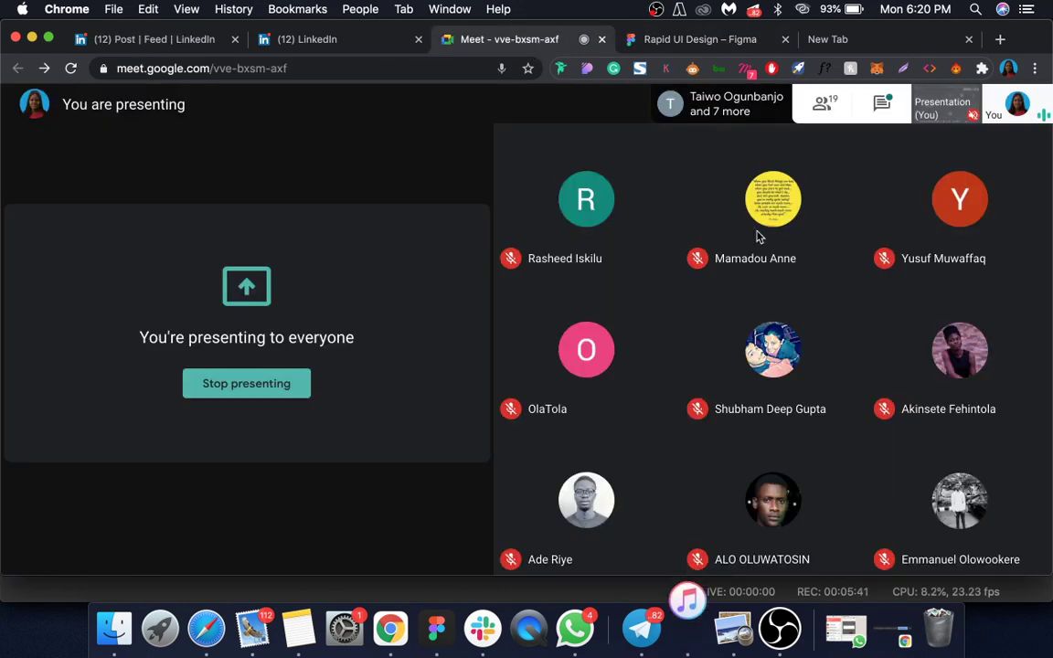
pyautogui.moveTo(775, 200)
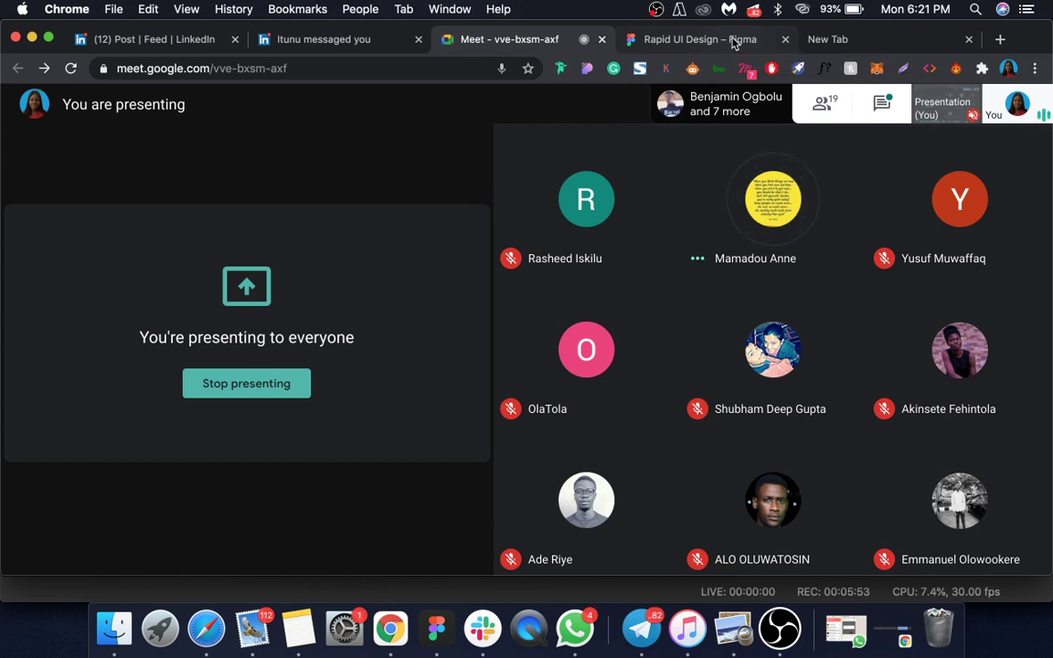
pyautogui.click(710, 47)
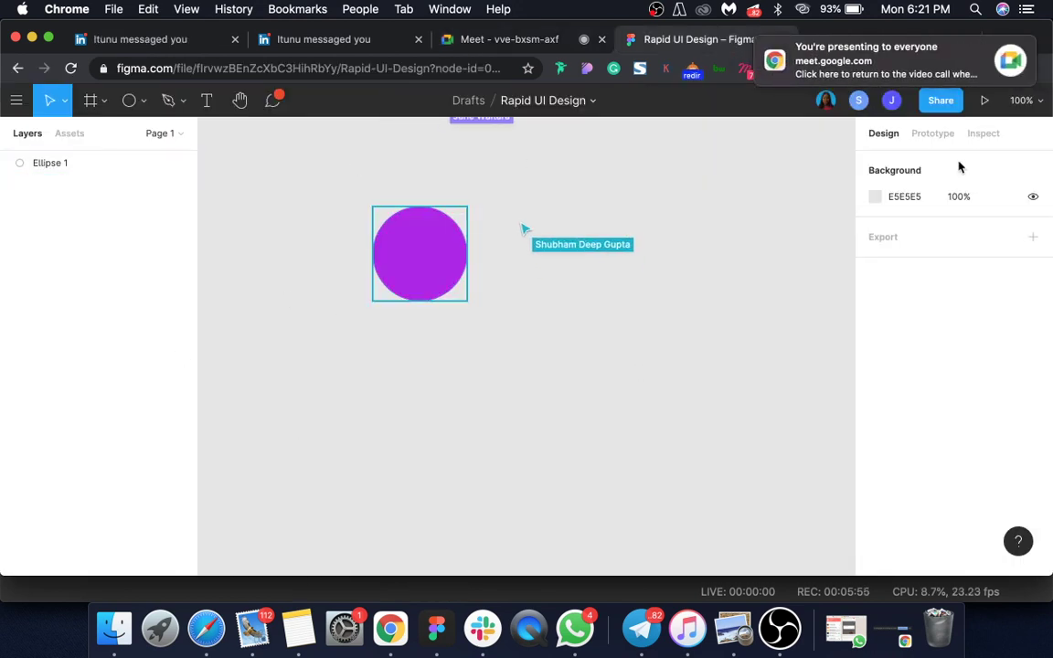
pyautogui.moveTo(798, 71)
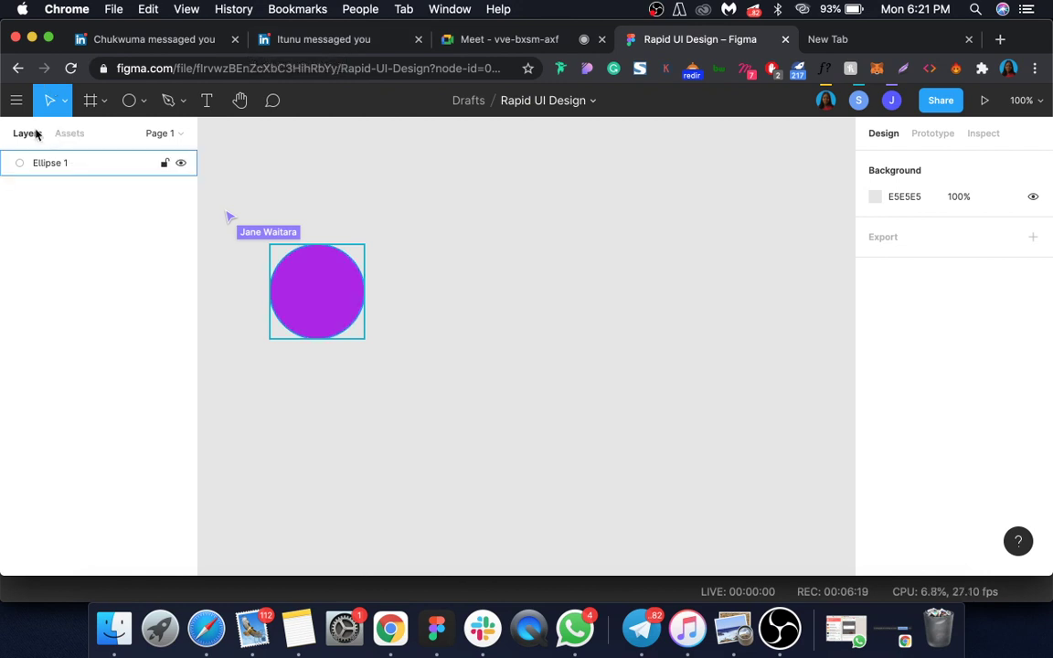
pyautogui.click(1034, 68)
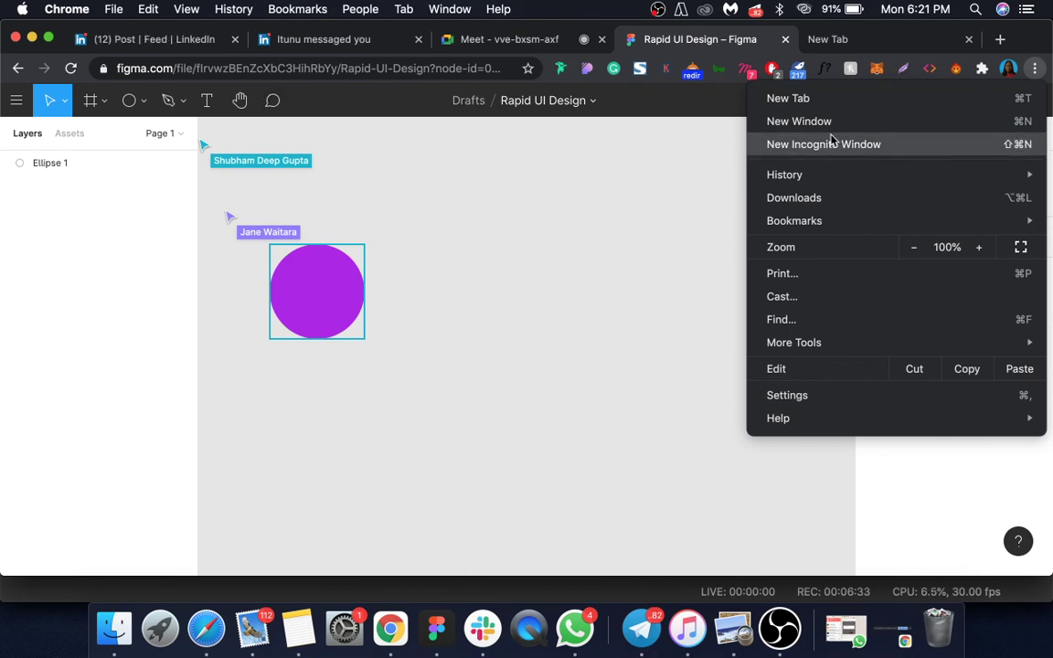
pyautogui.click(684, 165)
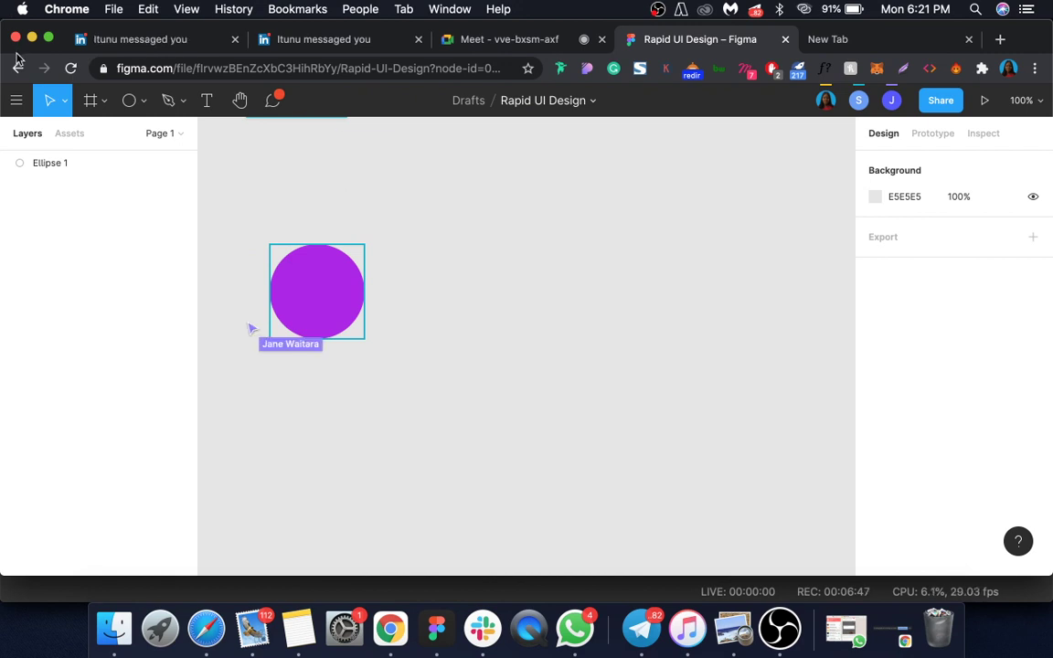
# Go back from the open file to the Drafts file browser and reopen the Rapid UI Design file.
pyautogui.click(17, 100)
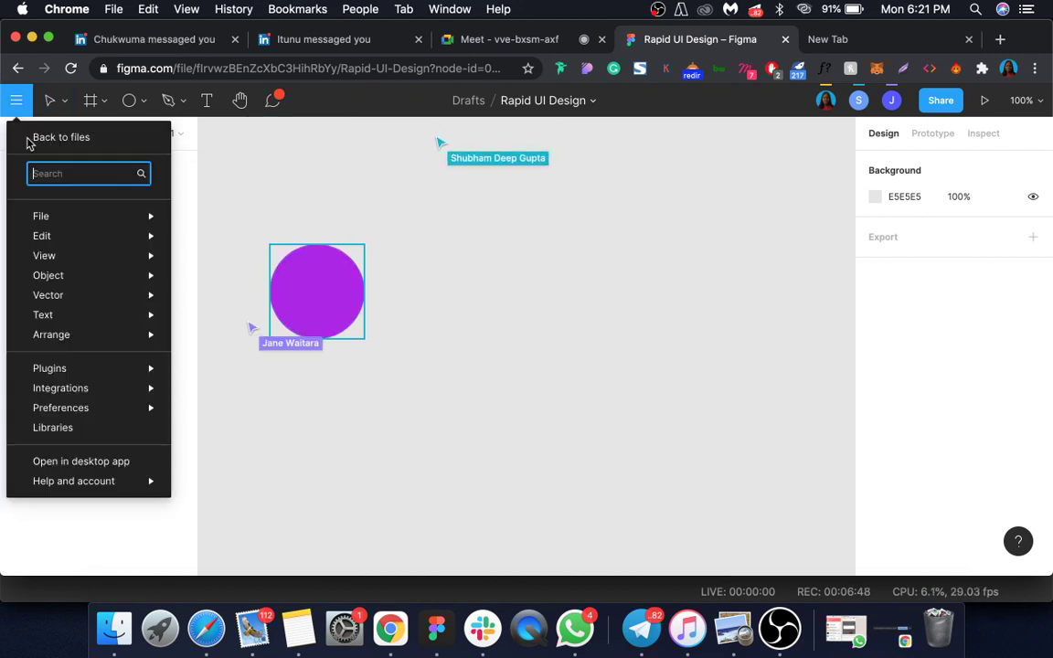
pyautogui.click(274, 167)
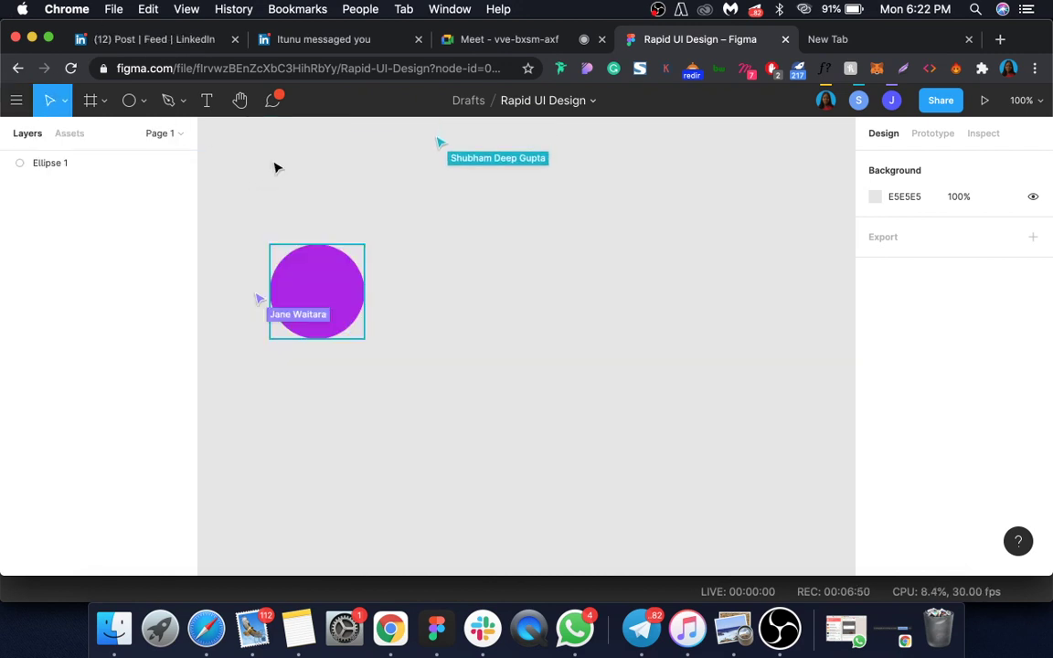
pyautogui.click(16, 103)
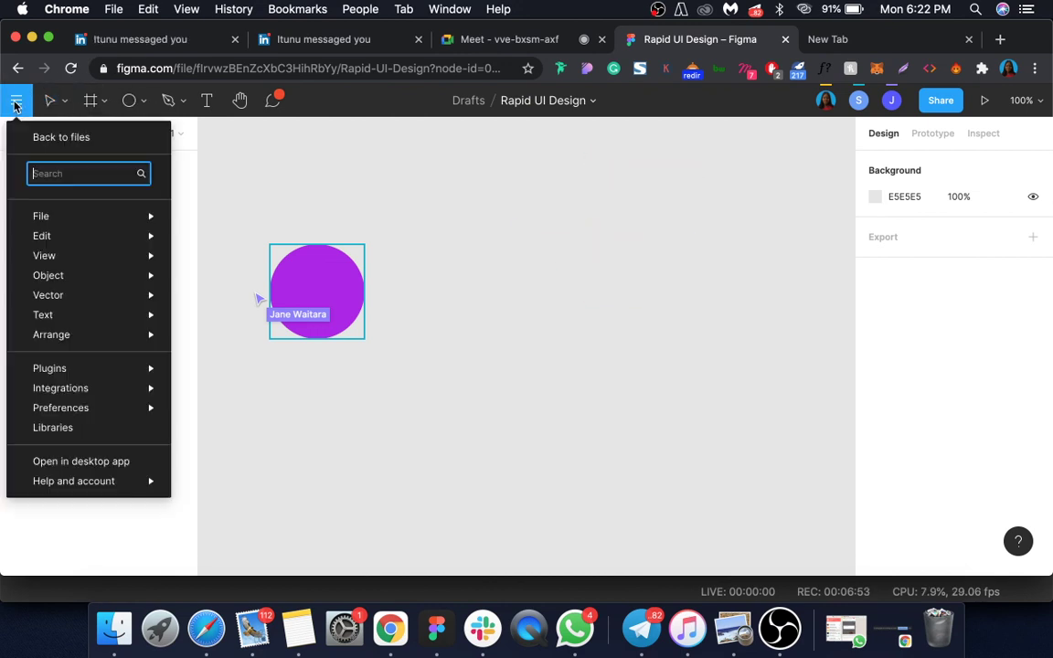
pyautogui.click(66, 139)
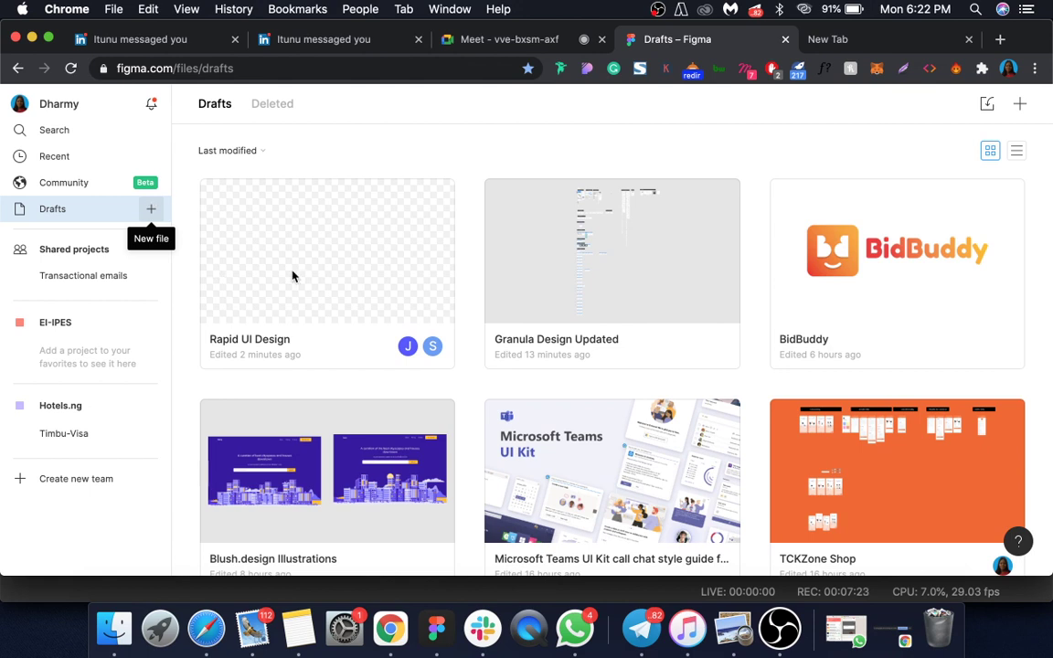
pyautogui.click(265, 345)
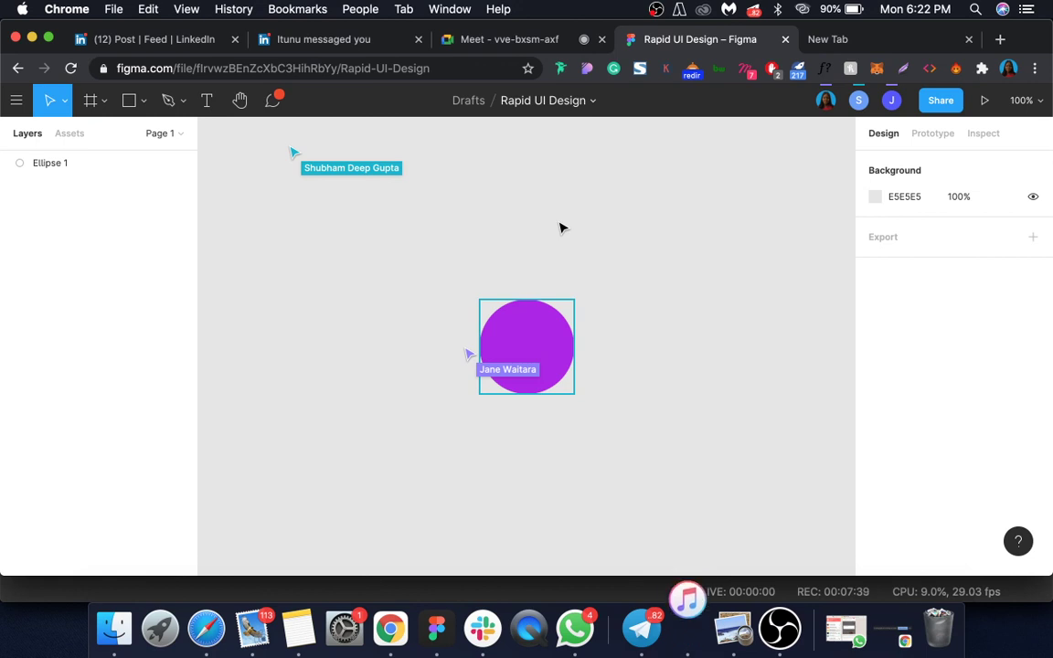
# Look over the available shape tools and the Move and Scale tools without choosing another tool.
pyautogui.click(144, 102)
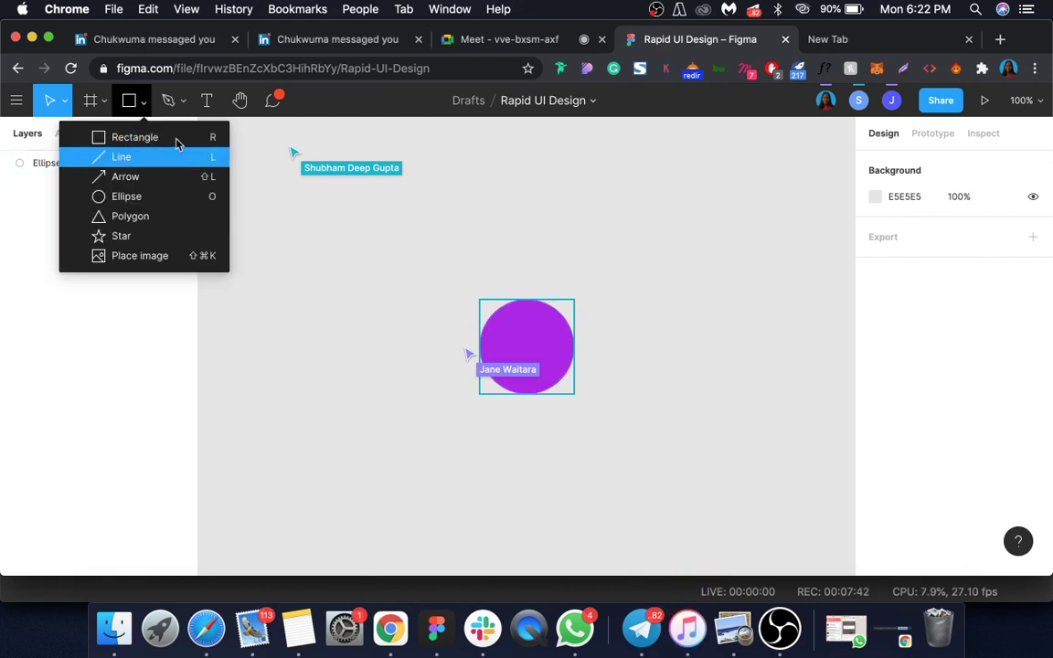
pyautogui.click(138, 99)
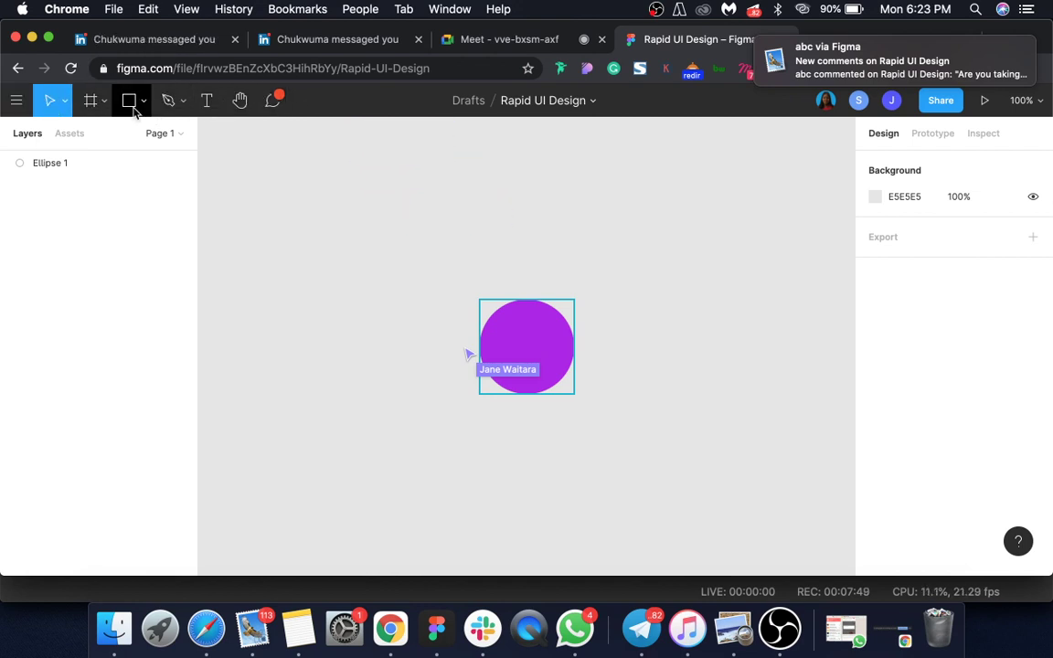
pyautogui.click(61, 106)
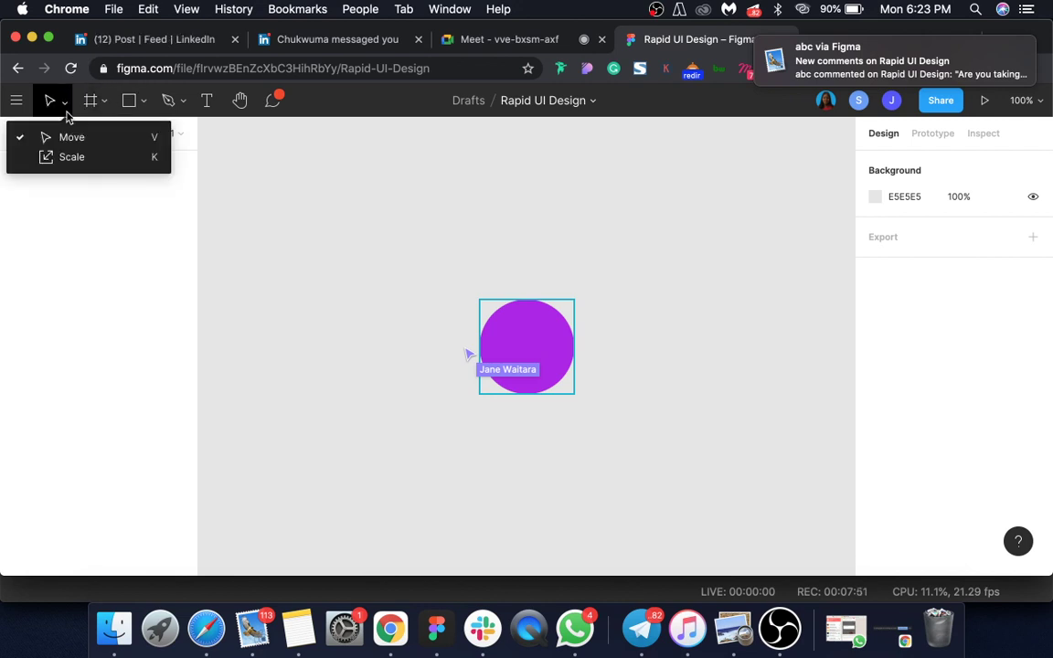
pyautogui.click(67, 109)
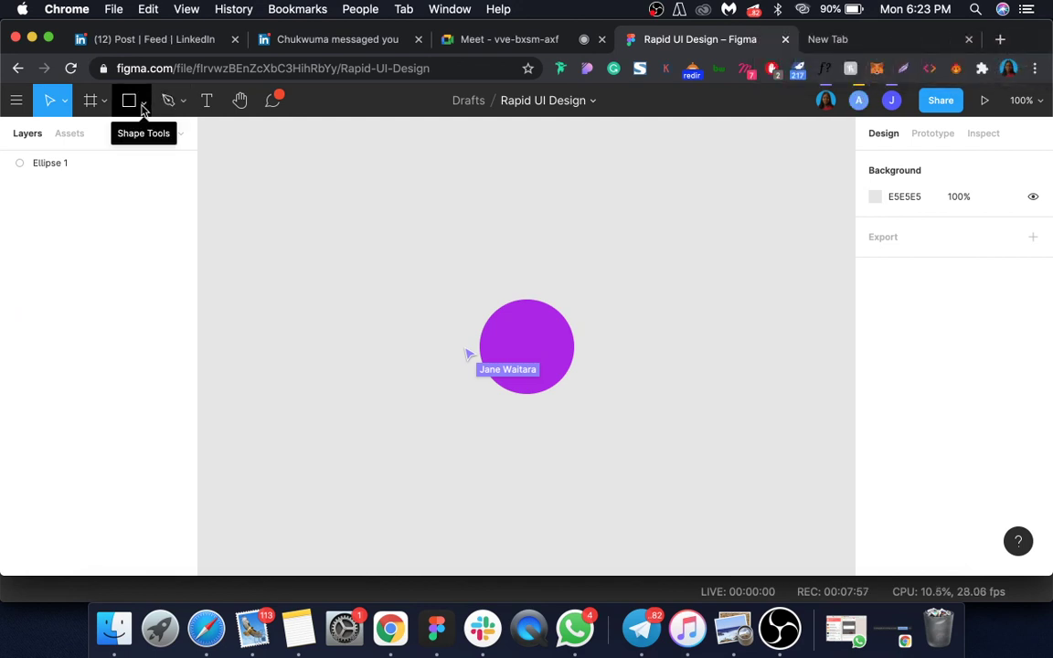
# Draw a circle about 101 × 101 on the empty canvas above and left of the purple circle, and delete it.
pyautogui.click(143, 109)
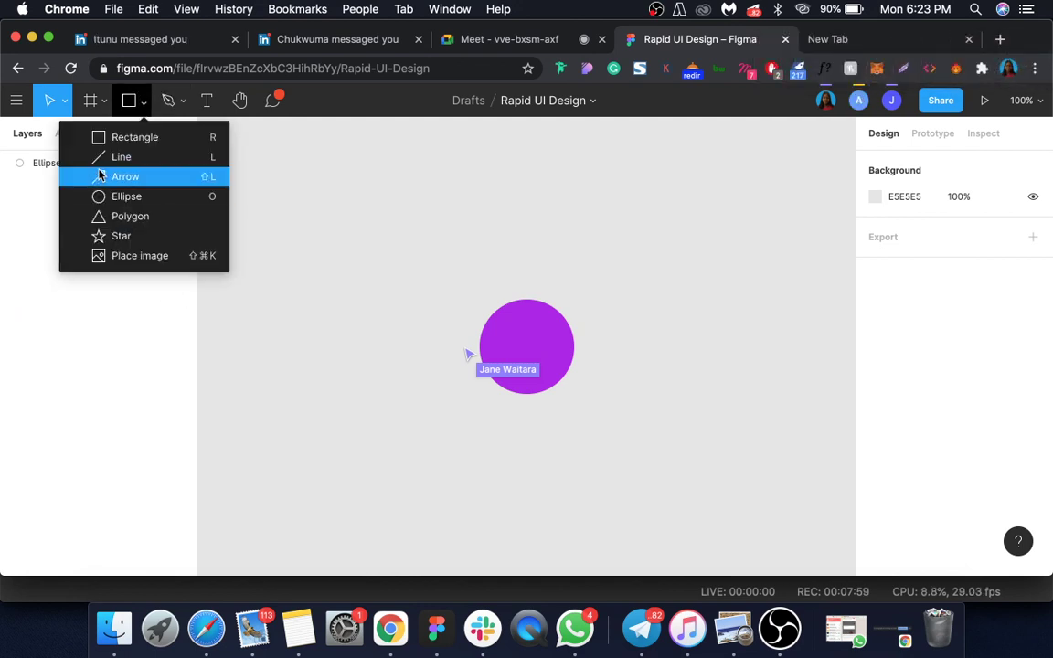
pyautogui.click(159, 198)
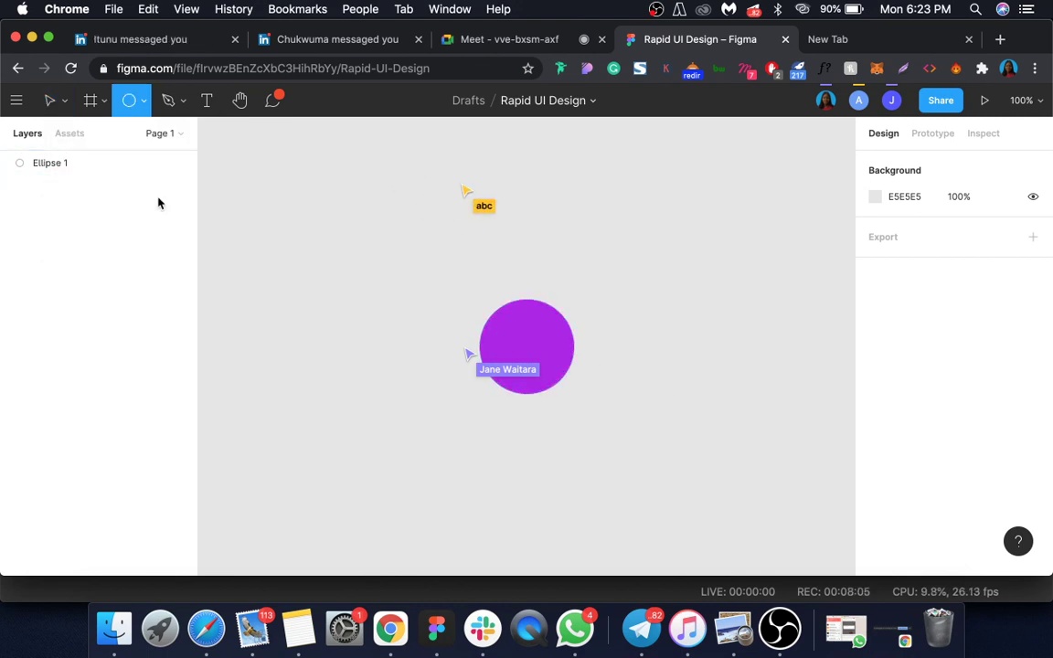
pyautogui.moveTo(262, 187); pyautogui.dragTo(344, 272)
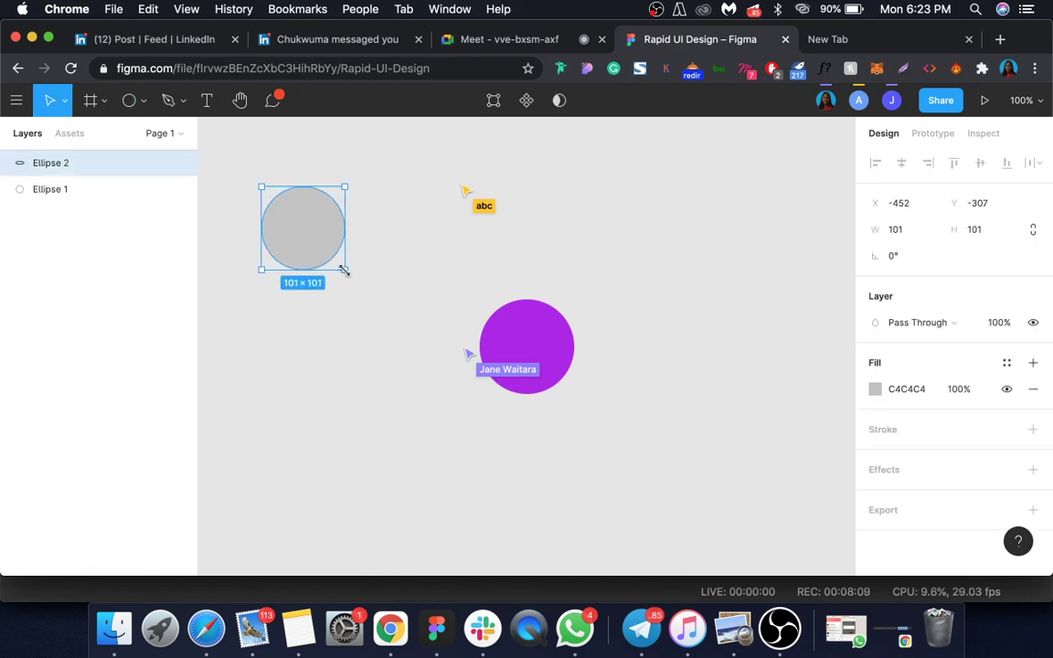
pyautogui.press('BackSpace')
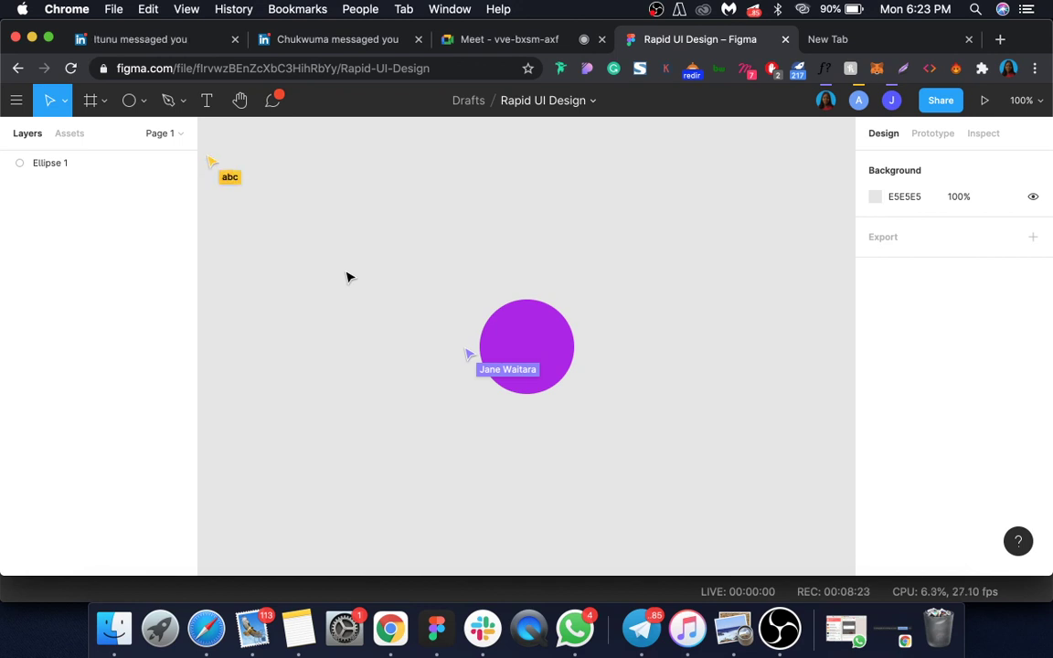
# Open the file's sharing settings, and admit the waiting participant to the Google Meet call before returning to Figma.
pyautogui.click(935, 102)
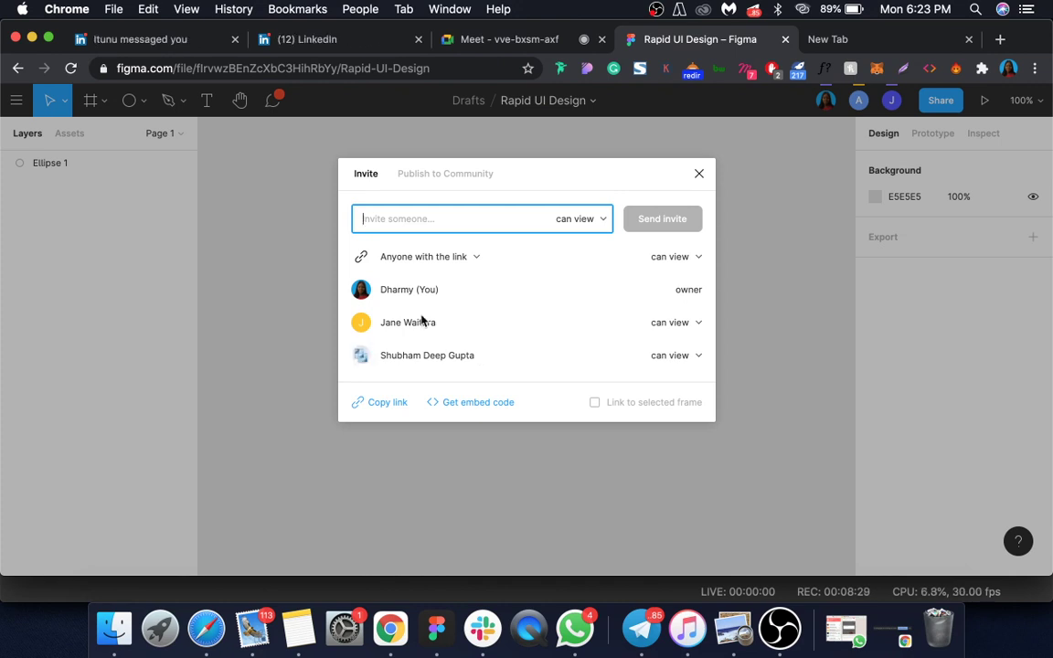
pyautogui.click(545, 43)
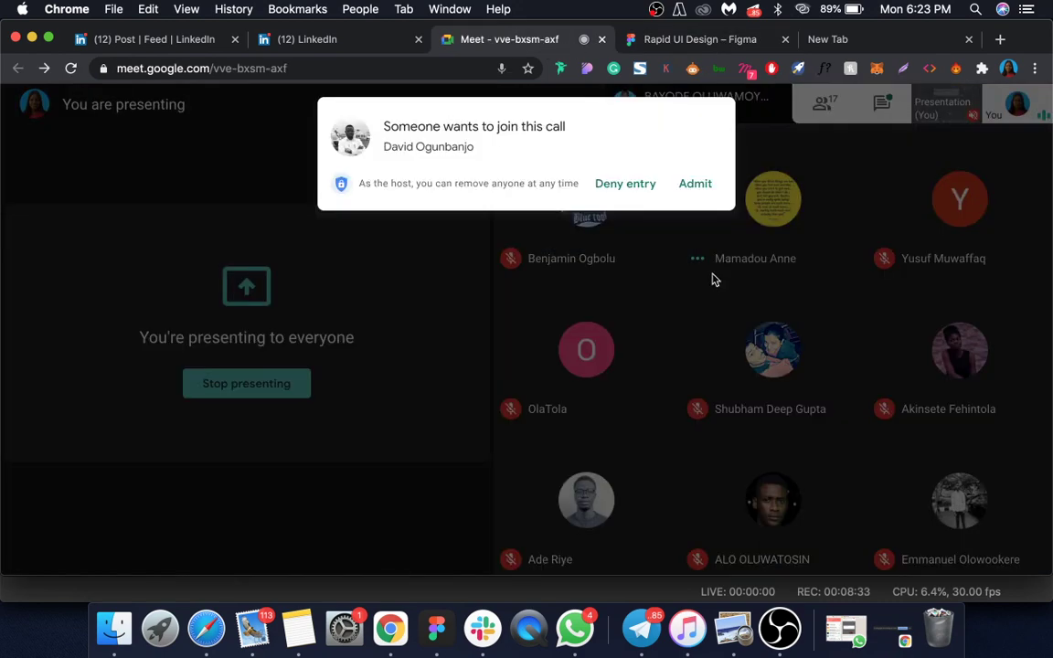
pyautogui.click(688, 182)
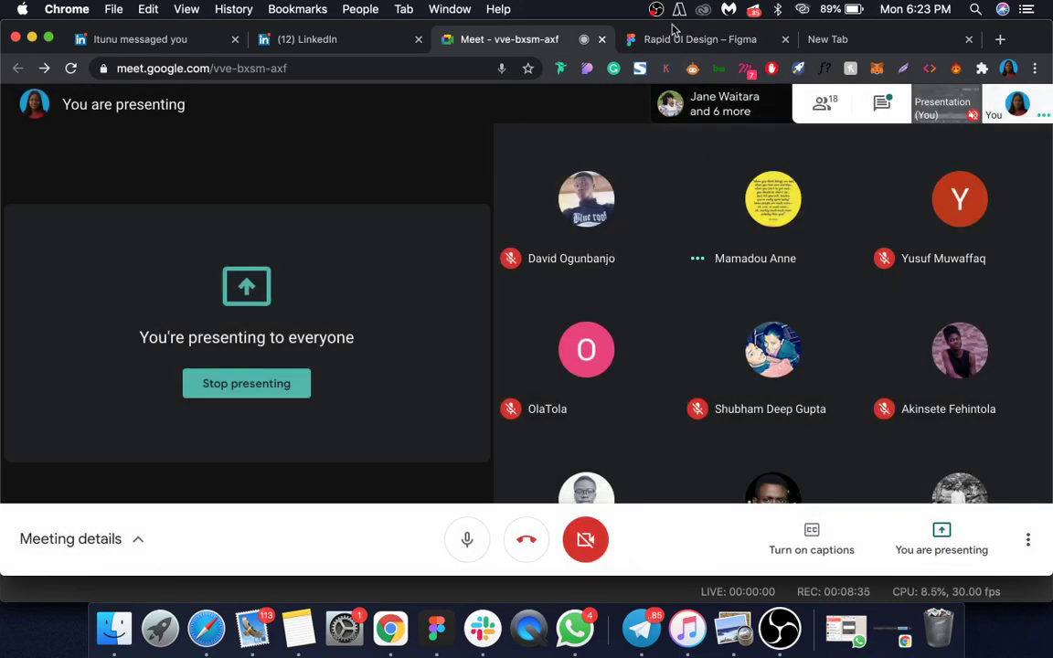
pyautogui.click(688, 40)
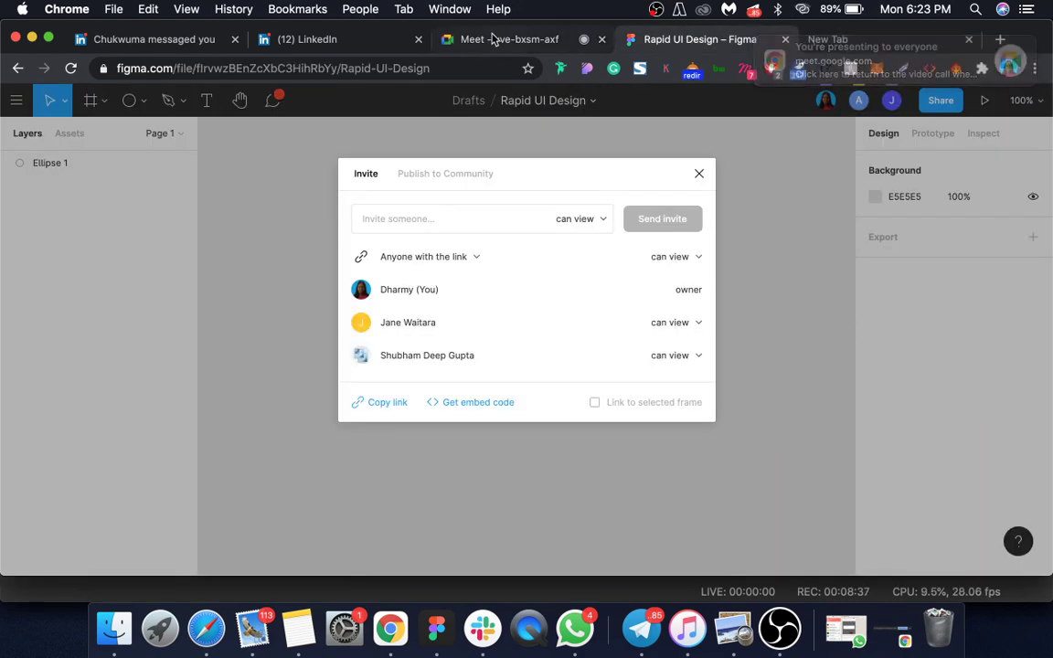
# Read the chat messages in the Google Meet call, return to Figma and close the sharing settings.
pyautogui.click(493, 40)
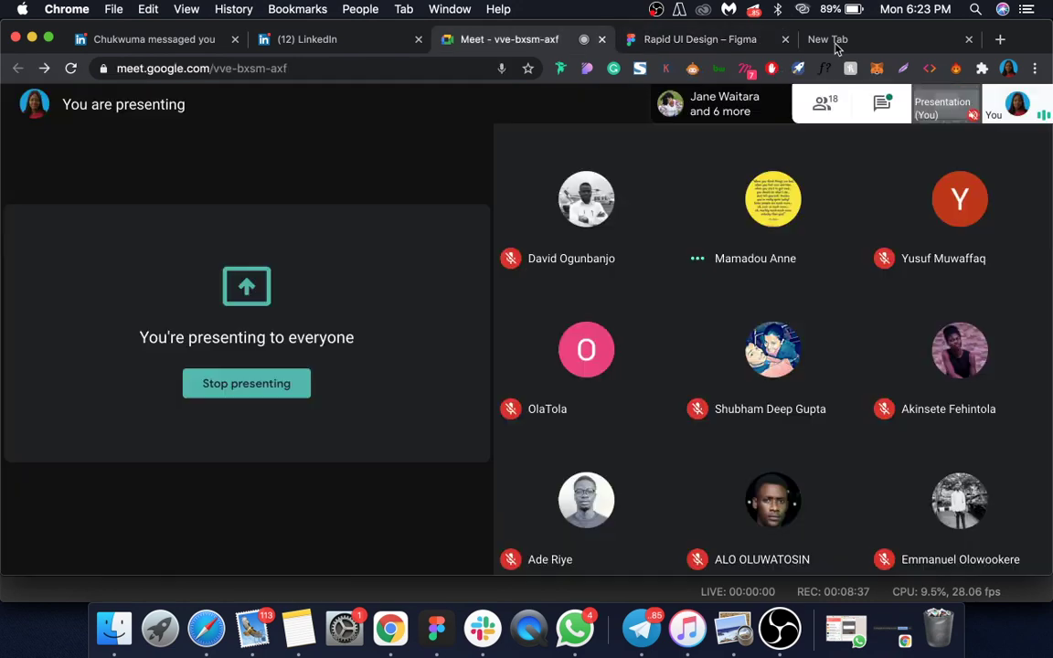
pyautogui.click(881, 107)
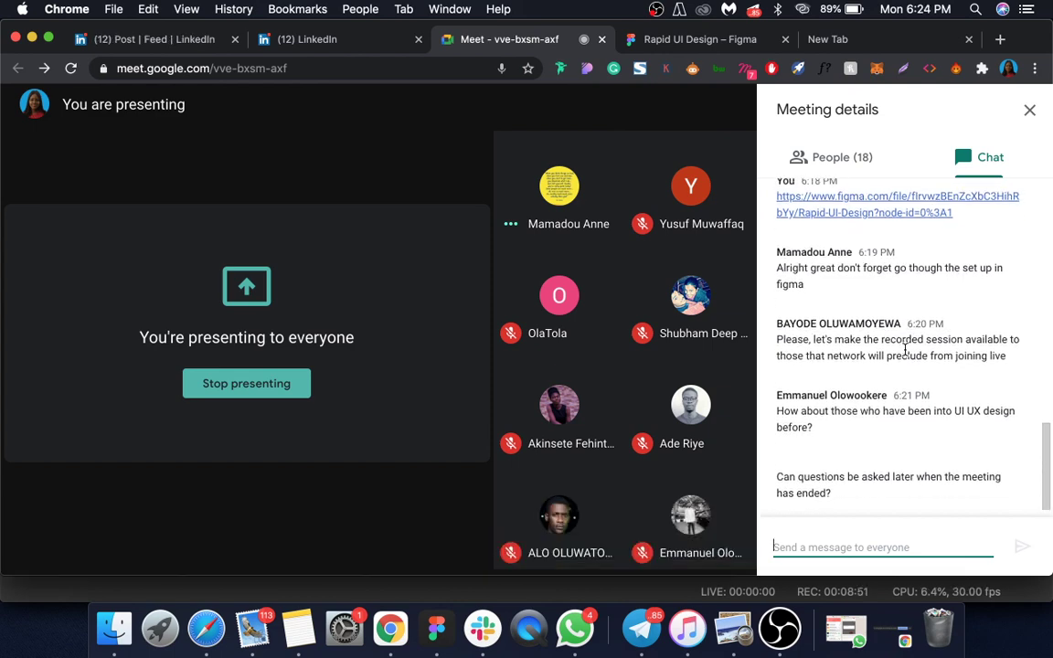
pyautogui.click(699, 40)
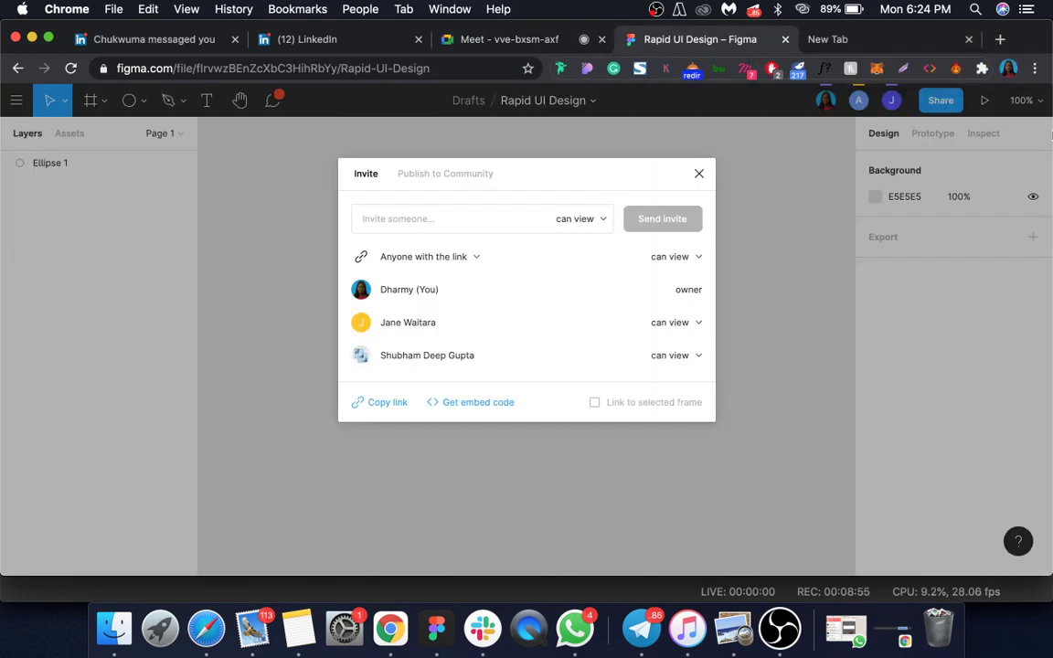
pyautogui.click(699, 174)
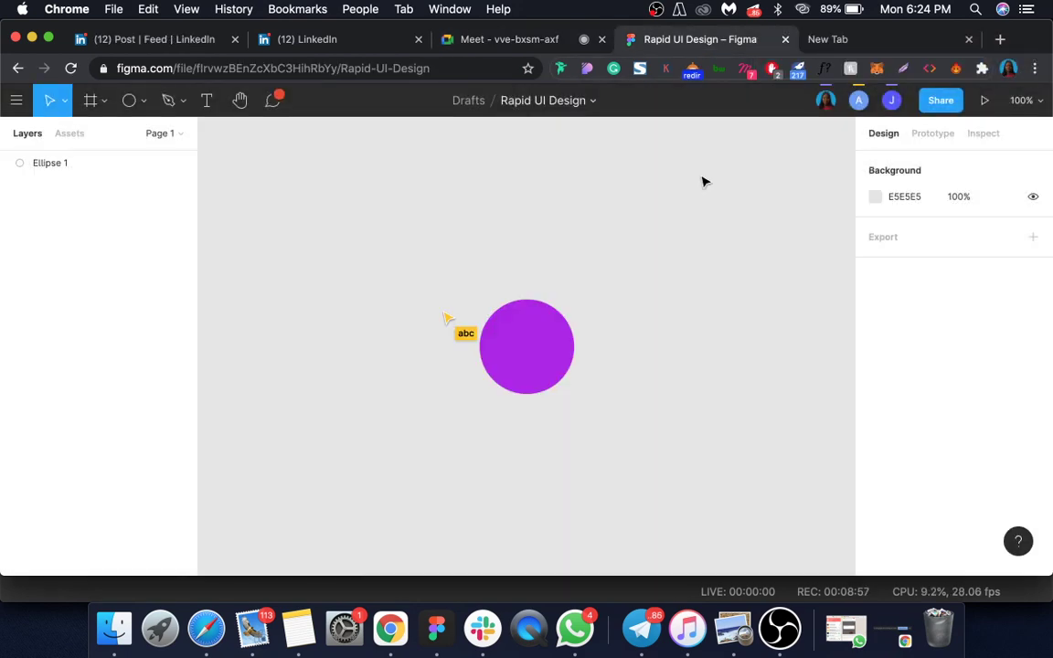
# Admit all people waiting to join the Google Meet call and return to the Rapid UI Design file in Figma.
pyautogui.click(509, 39)
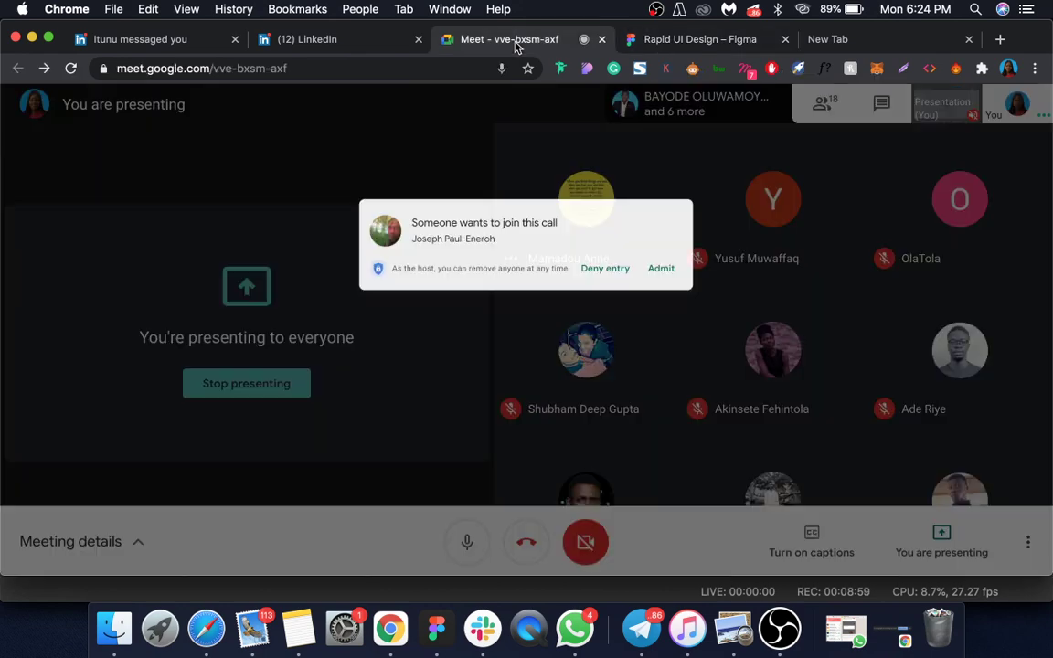
pyautogui.click(696, 181)
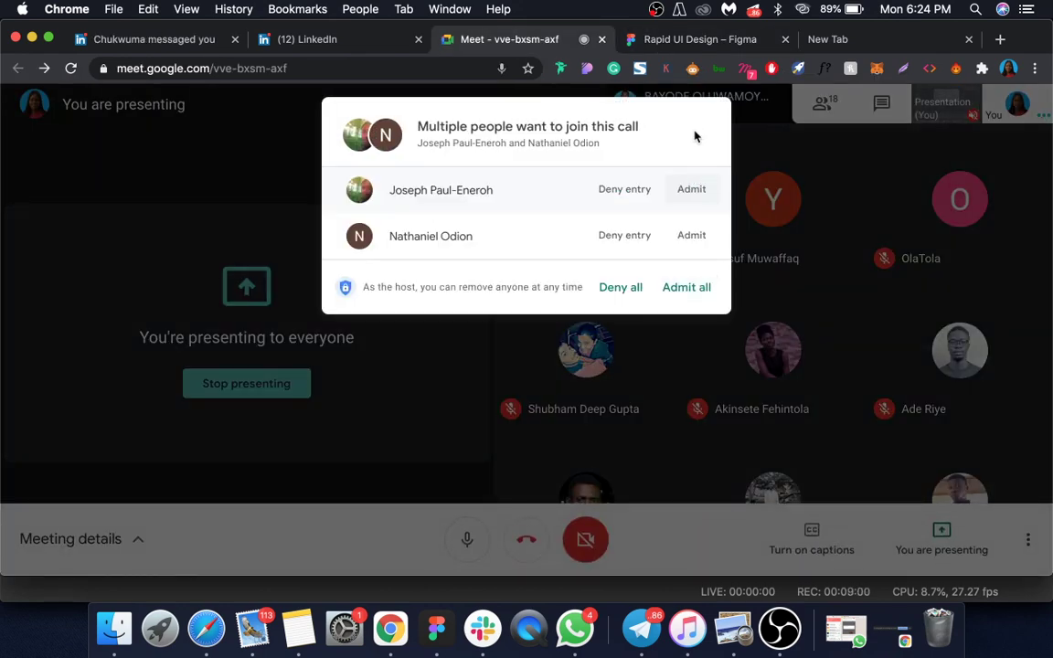
pyautogui.click(690, 291)
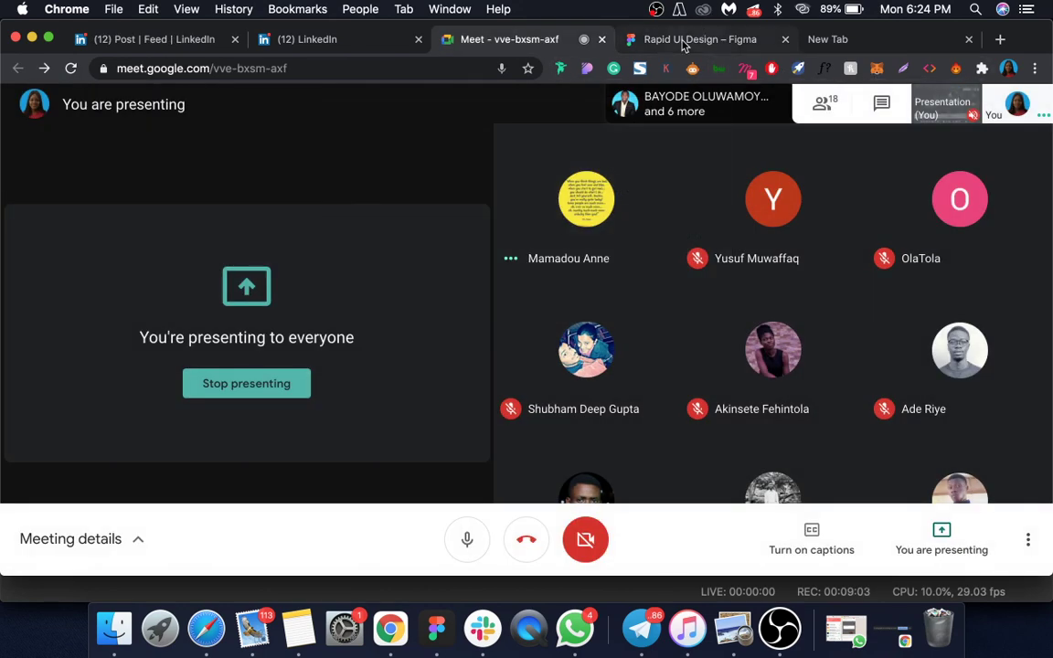
pyautogui.click(682, 41)
# Browse the full list of installed plugins available from the empty canvas, including the overflow entries, and dismiss it.
pyautogui.hscroll(5, 657, 366)
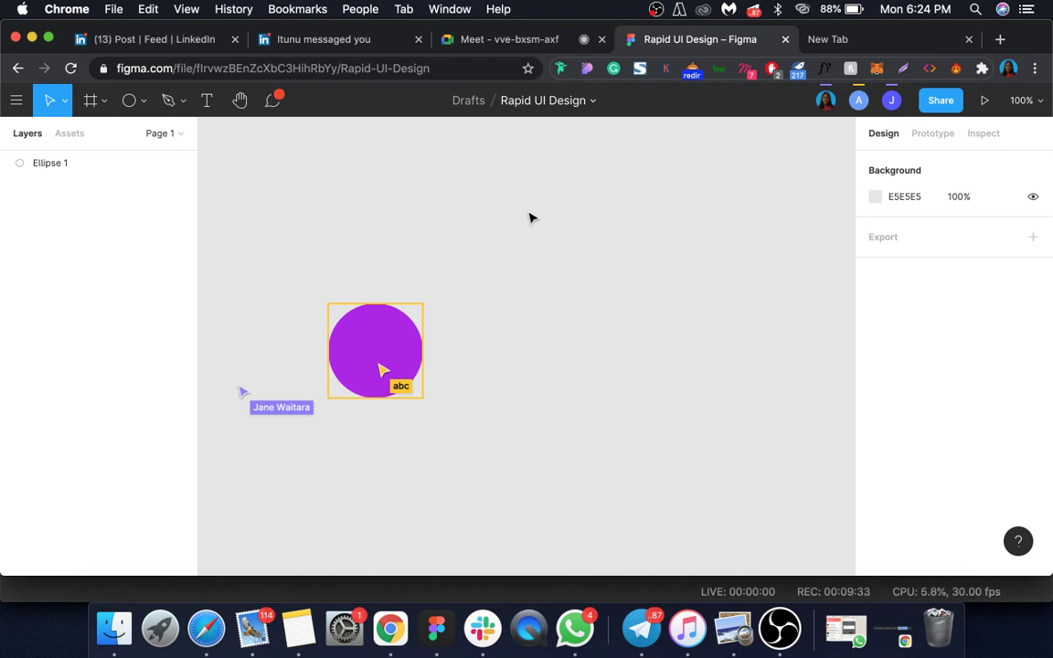
pyautogui.rightClick(532, 218)
pyautogui.moveTo(564, 264)
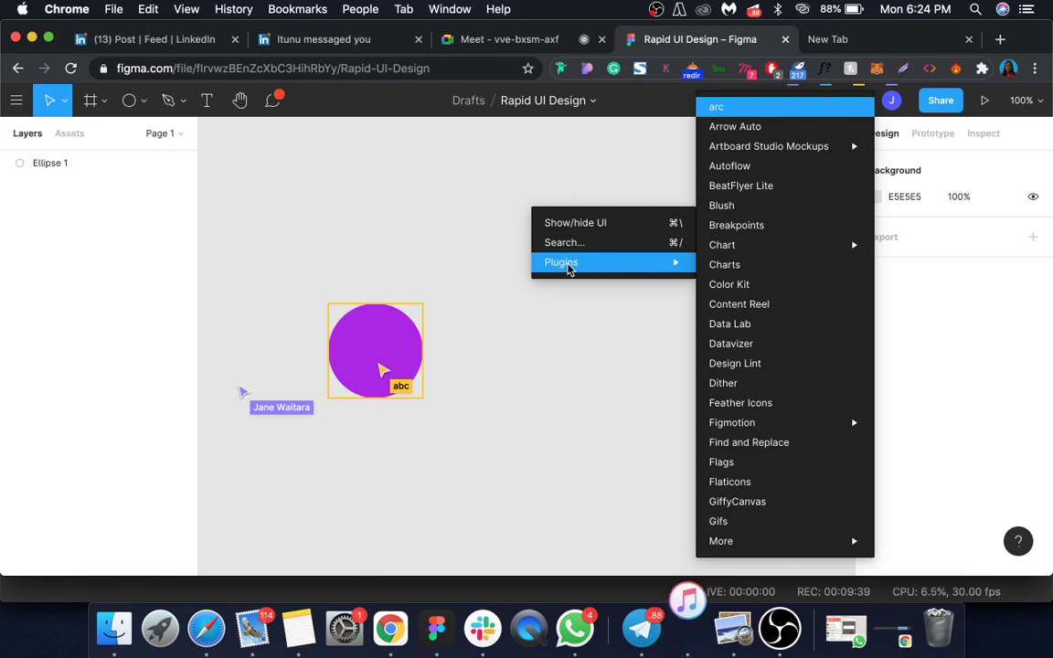
pyautogui.moveTo(747, 155)
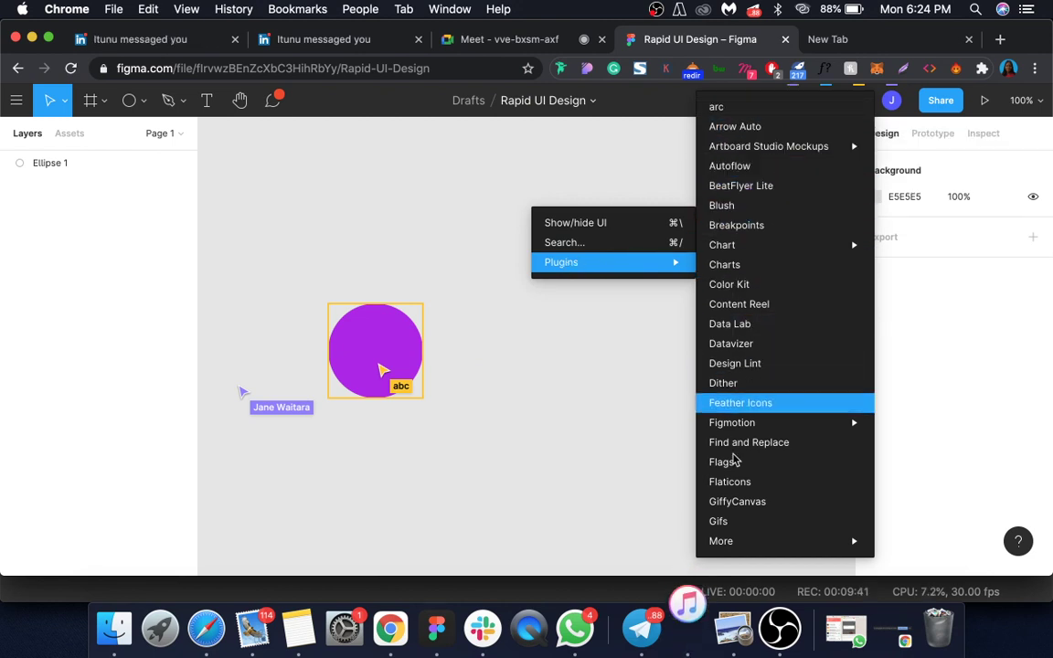
pyautogui.moveTo(736, 543)
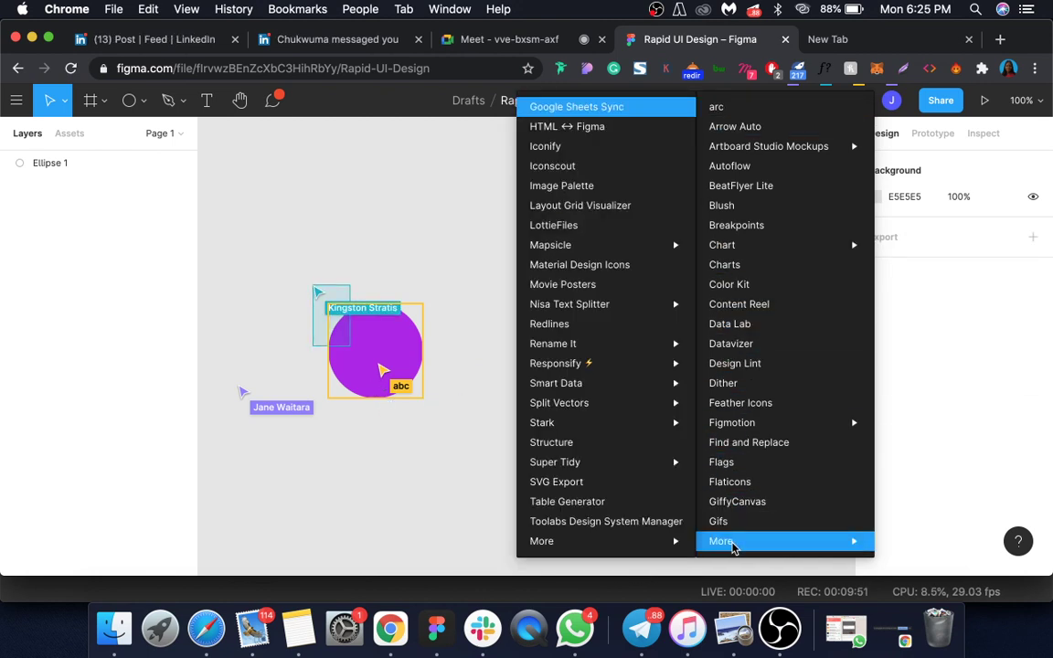
pyautogui.moveTo(637, 541)
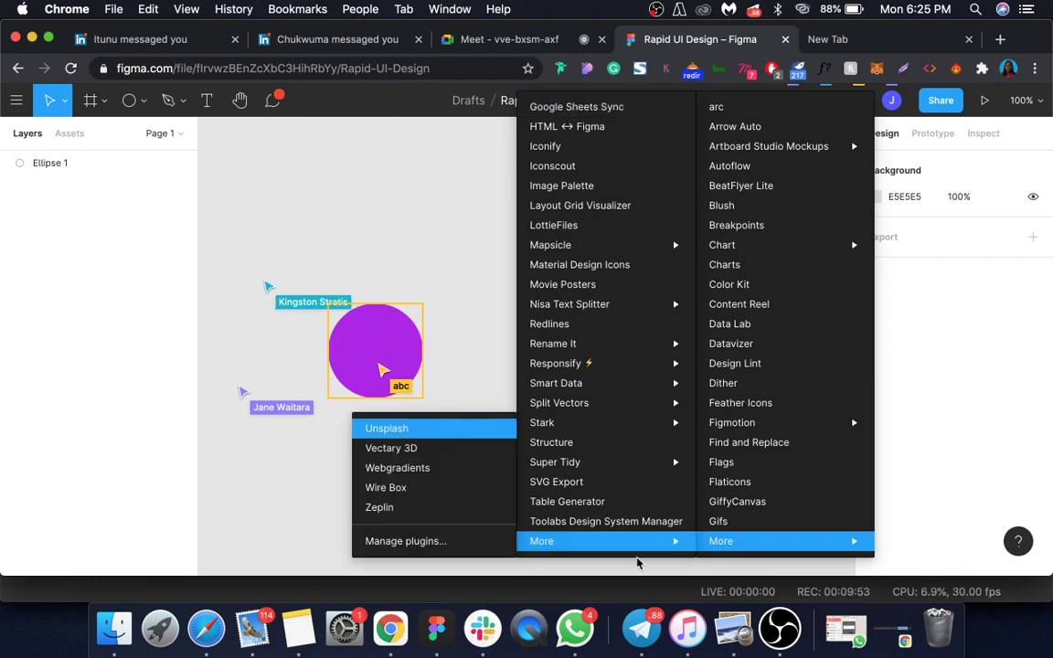
pyautogui.click(409, 178)
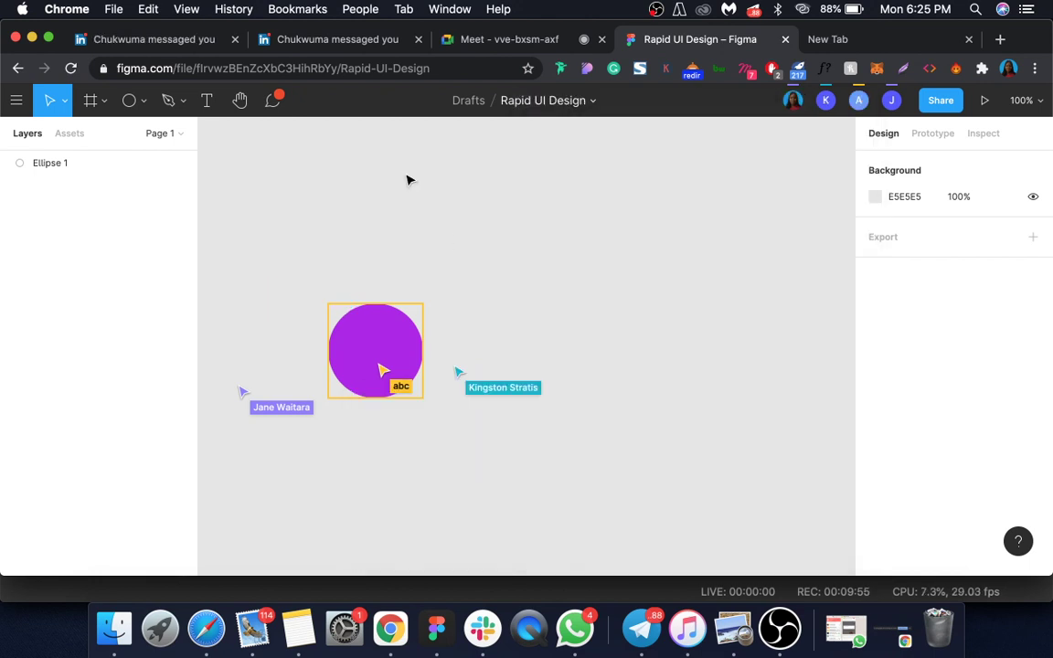
# Open the Manage plugins page from the end of the canvas plugin list.
pyautogui.rightClick(409, 179)
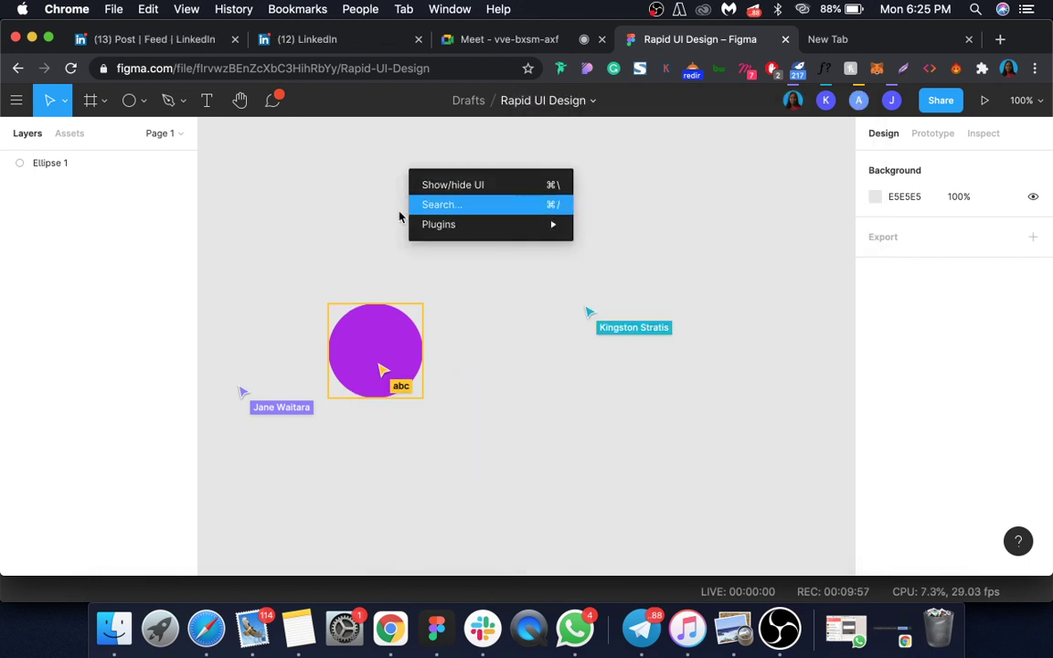
pyautogui.moveTo(461, 235)
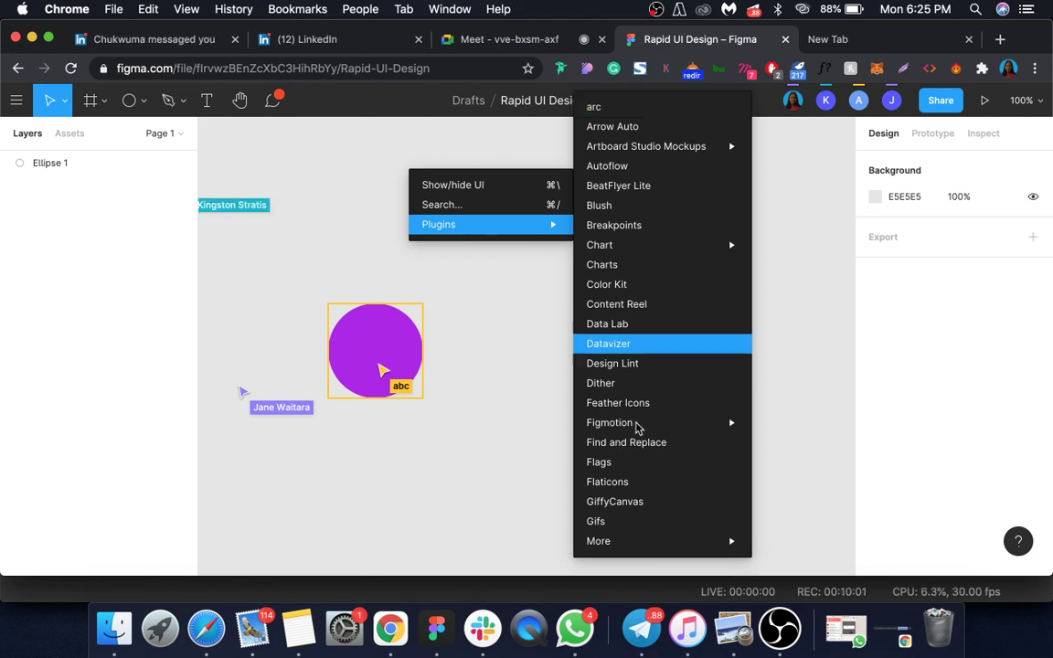
pyautogui.moveTo(638, 547)
pyautogui.moveTo(783, 548)
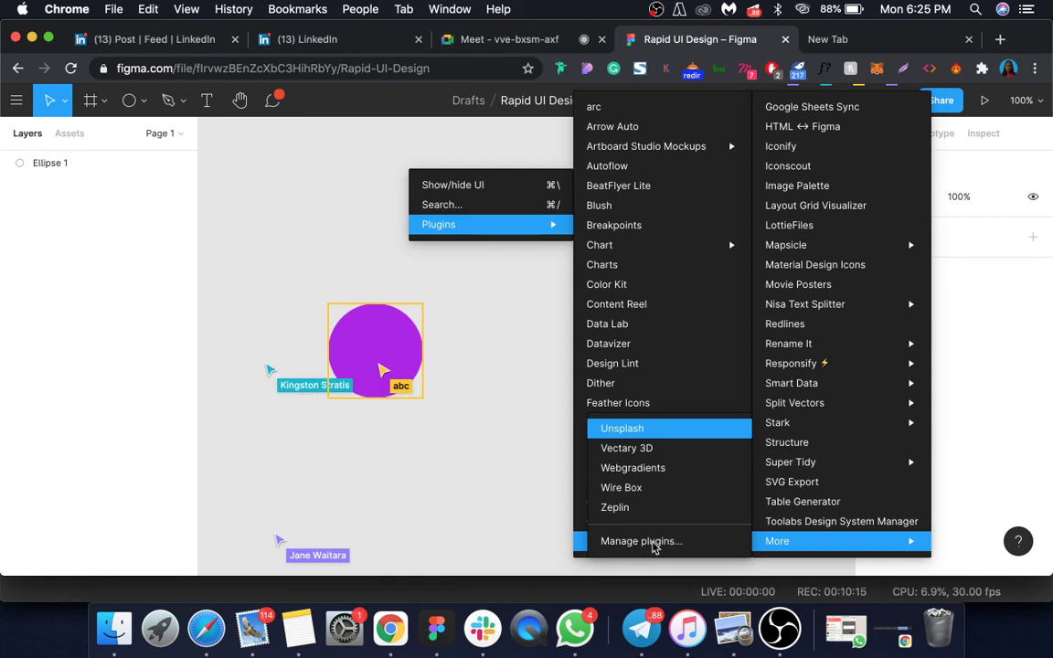
pyautogui.click(662, 541)
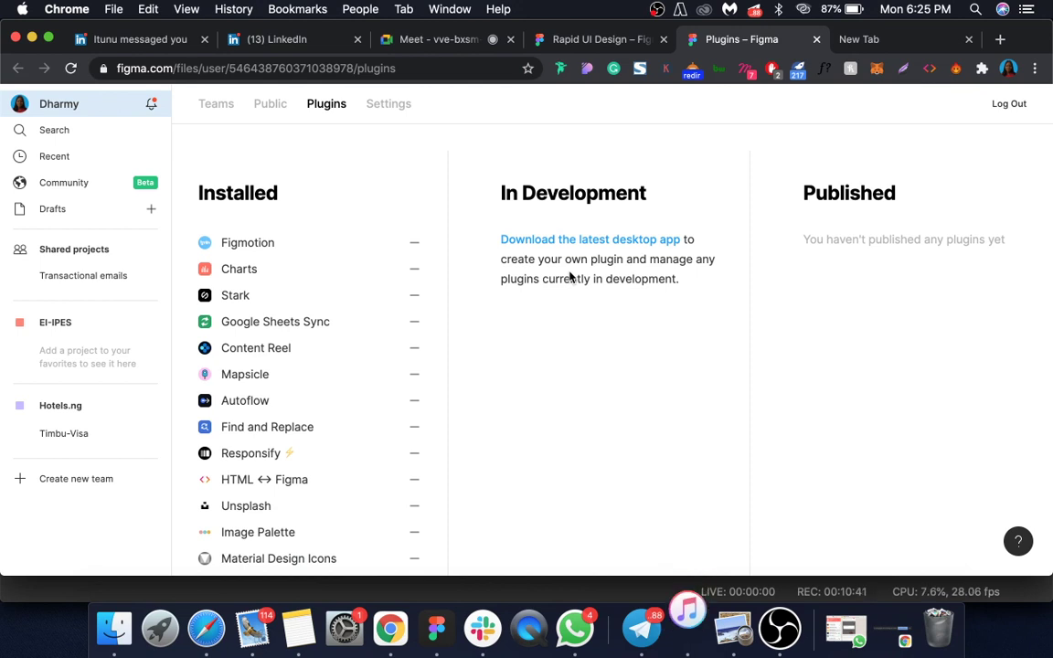
# Look through the whole list of installed plugins, from Figmotion down to Breakpoints.
pyautogui.scroll(-10, 570, 277)
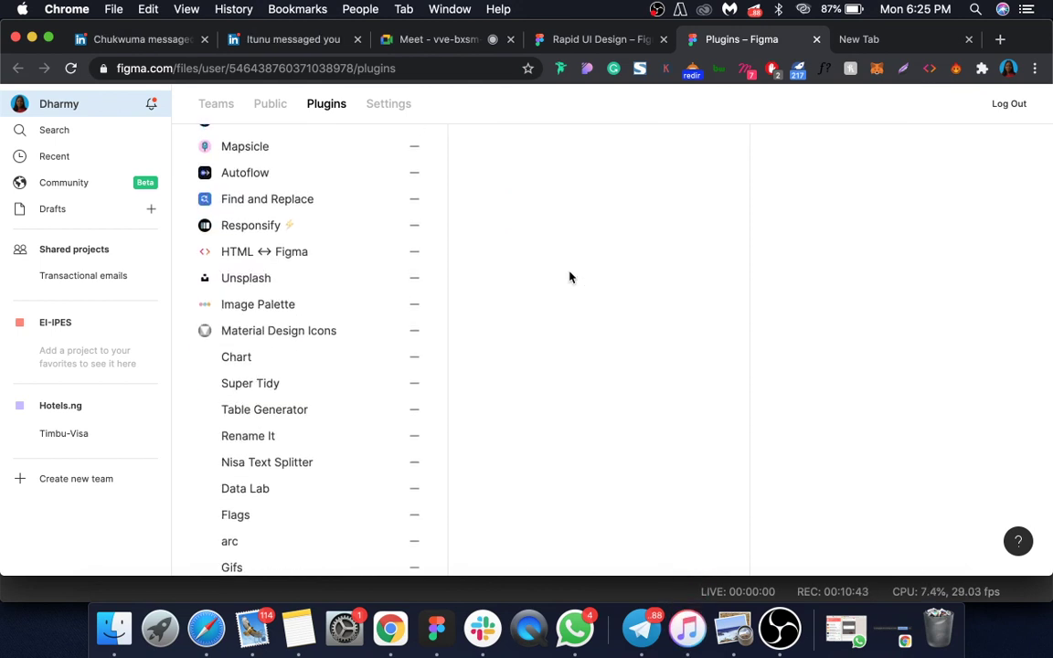
pyautogui.scroll(-10, 271, 442)
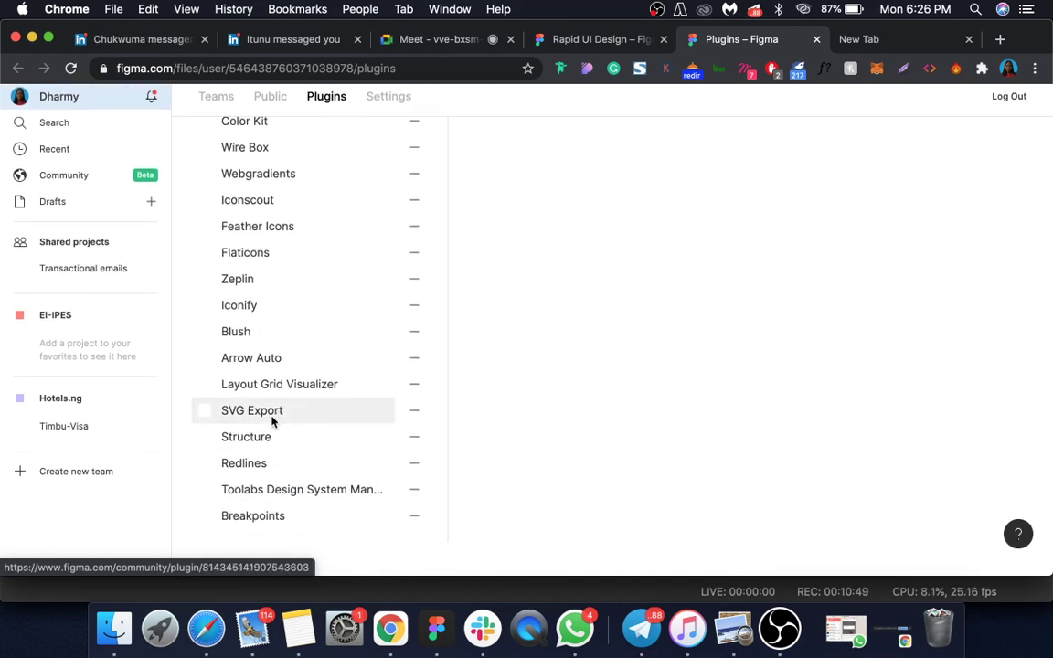
pyautogui.scroll(10, 271, 422)
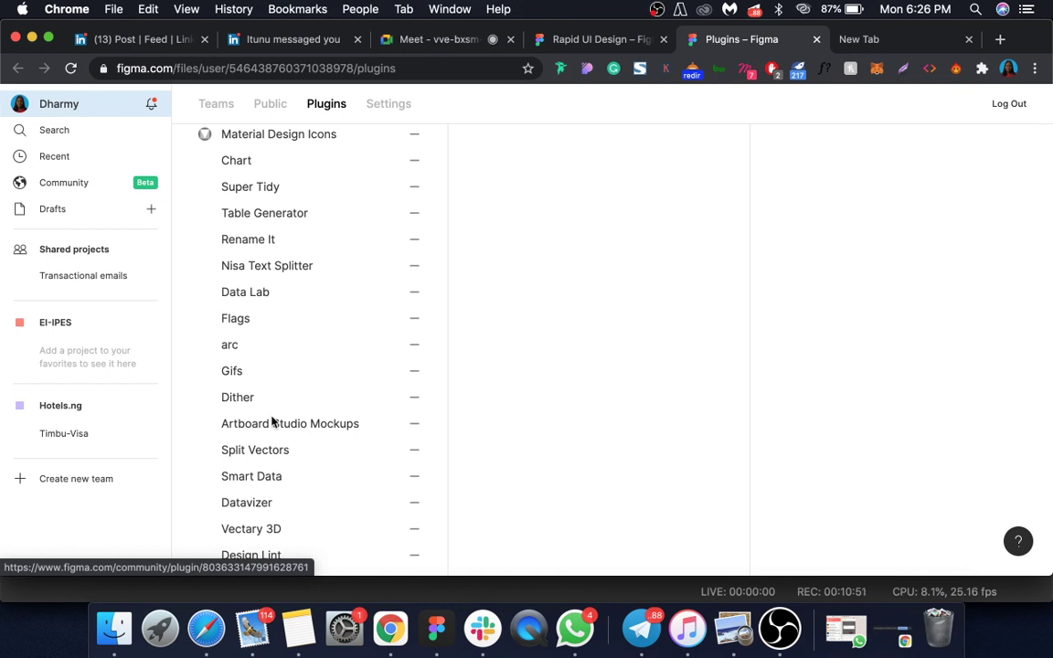
pyautogui.scroll(5, 271, 422)
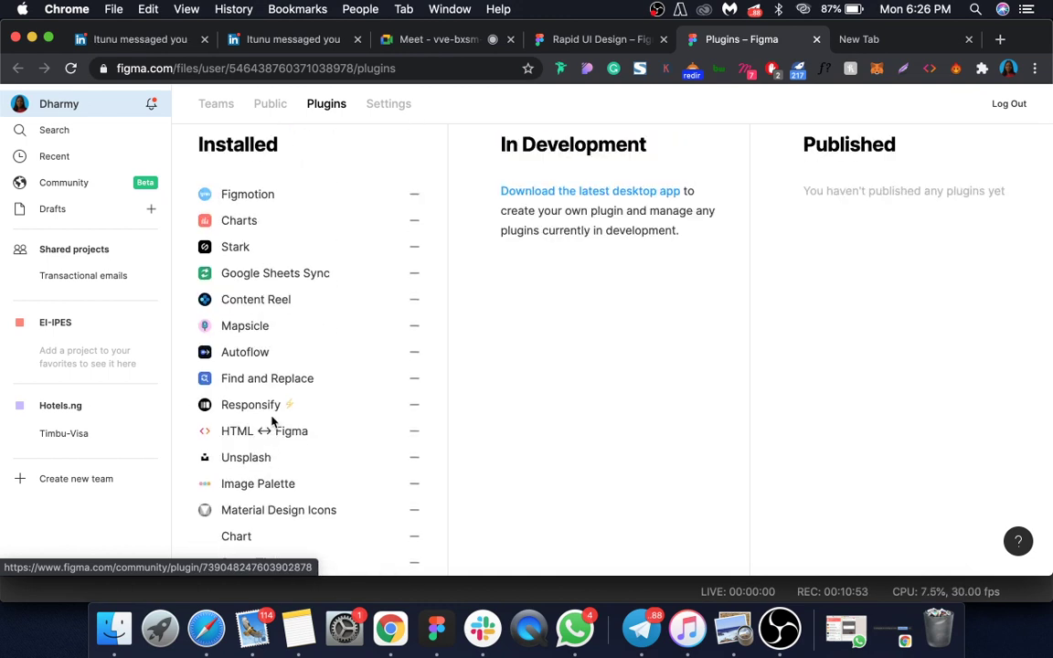
pyautogui.scroll(-3, 272, 422)
pyautogui.scroll(3, 271, 422)
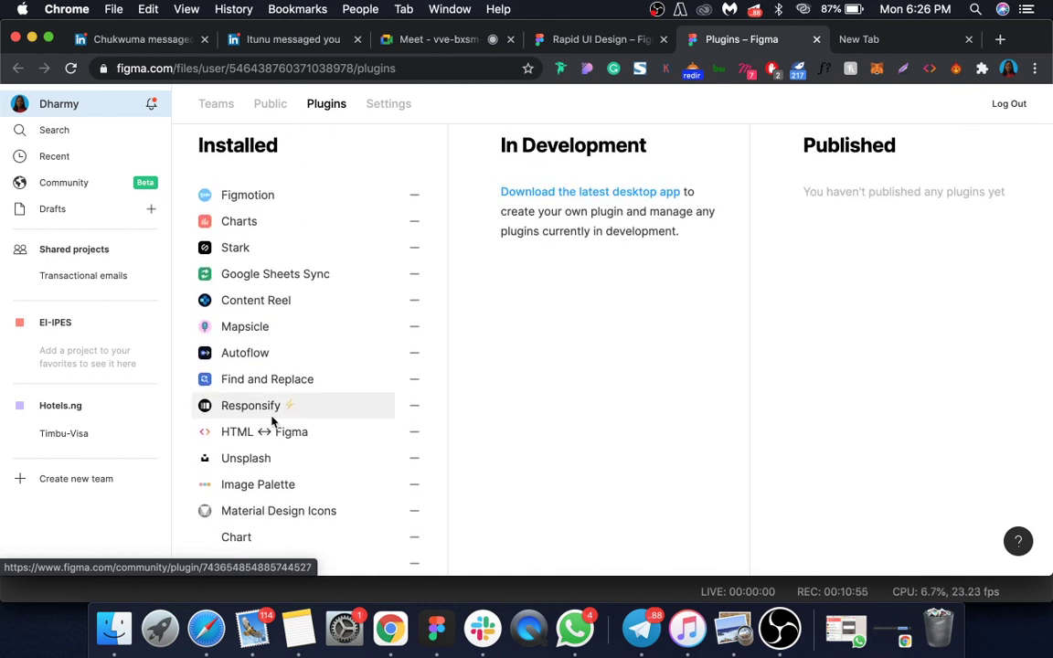
pyautogui.scroll(-15, 271, 422)
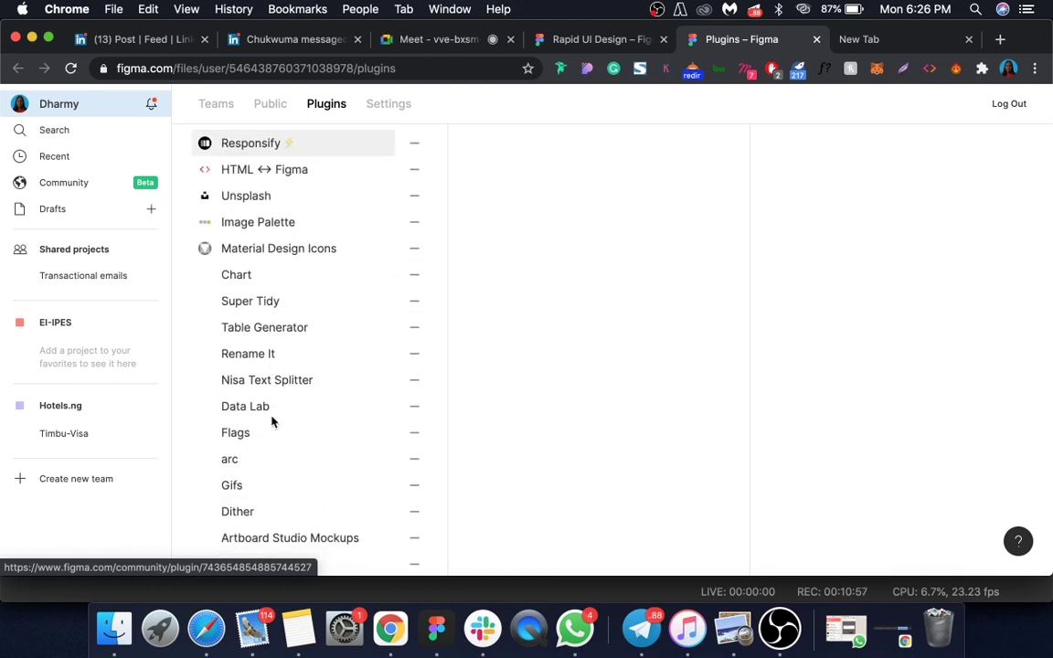
pyautogui.scroll(-5, 272, 422)
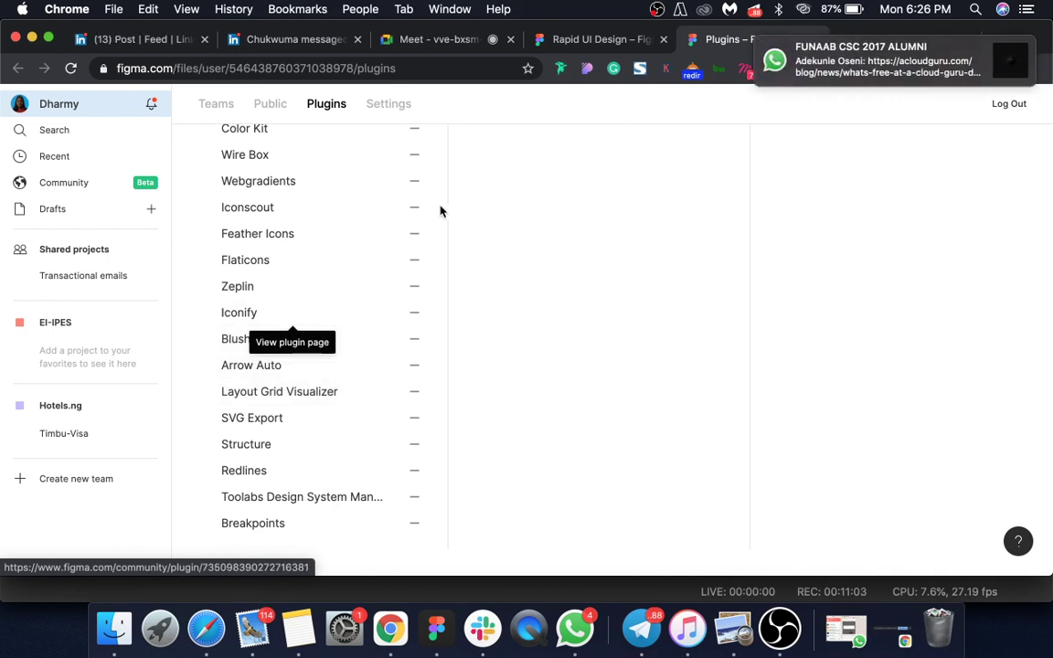
pyautogui.scroll(5, 388, 249)
pyautogui.scroll(5, 388, 248)
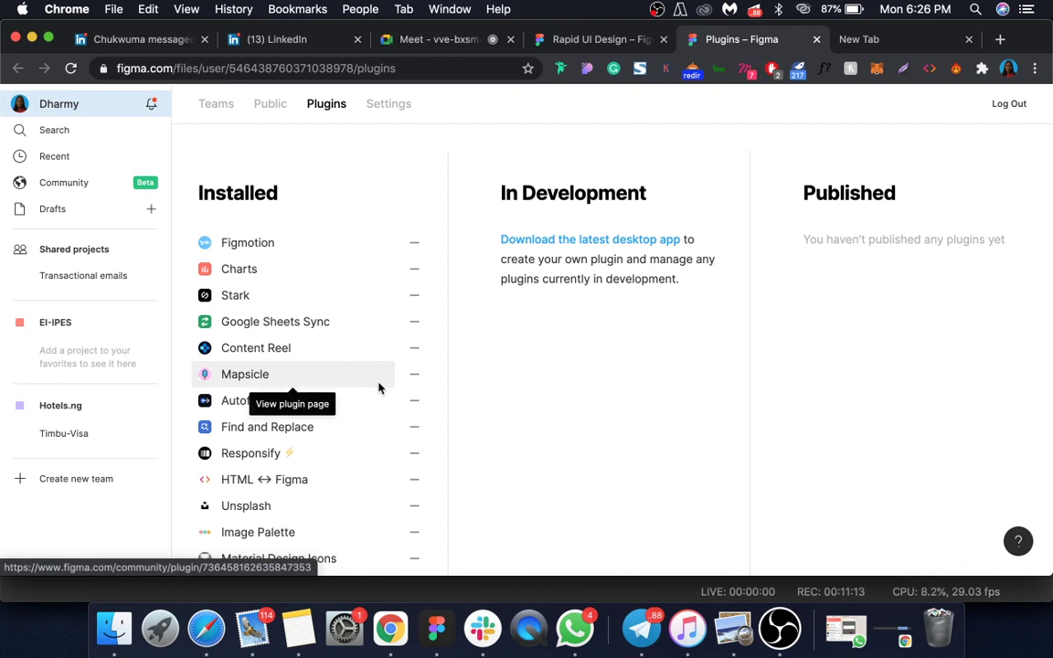
pyautogui.scroll(-5, 380, 388)
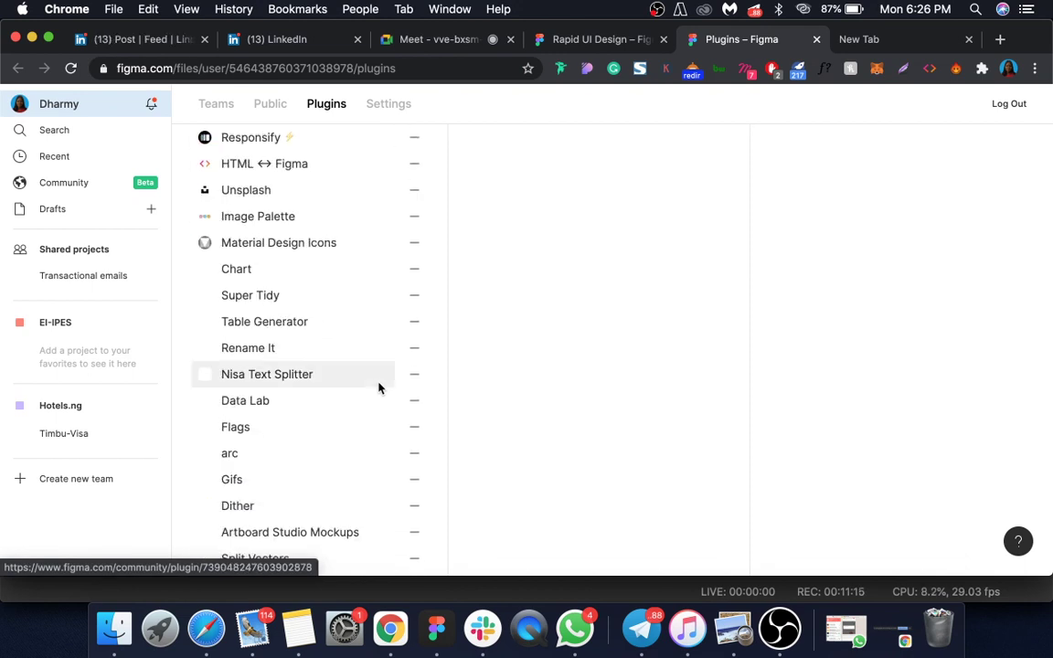
pyautogui.scroll(-2, 379, 389)
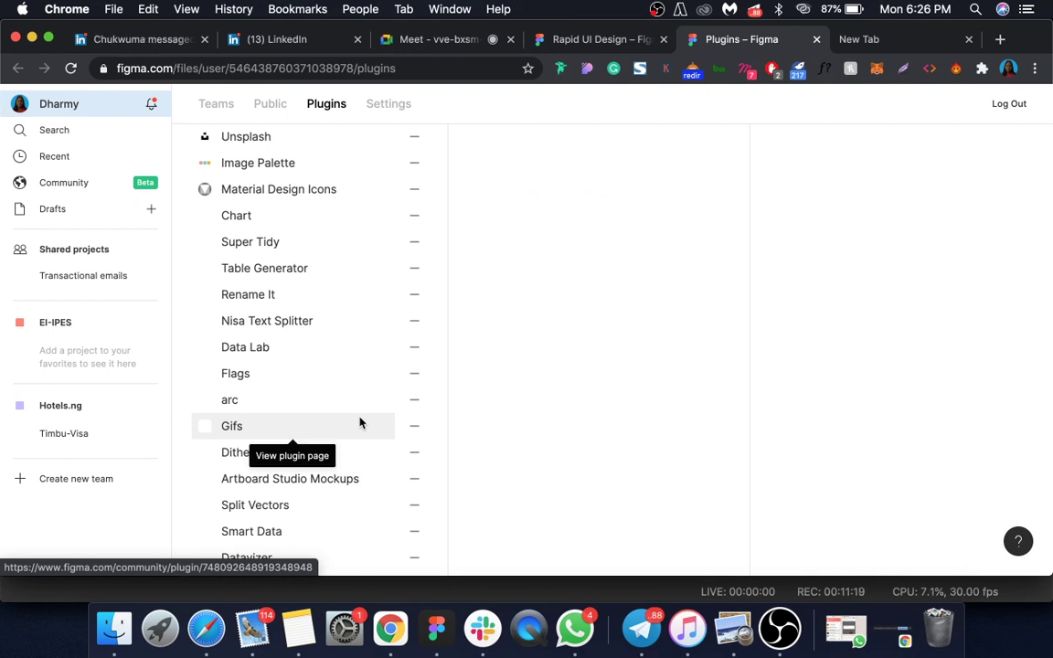
pyautogui.scroll(-10, 360, 422)
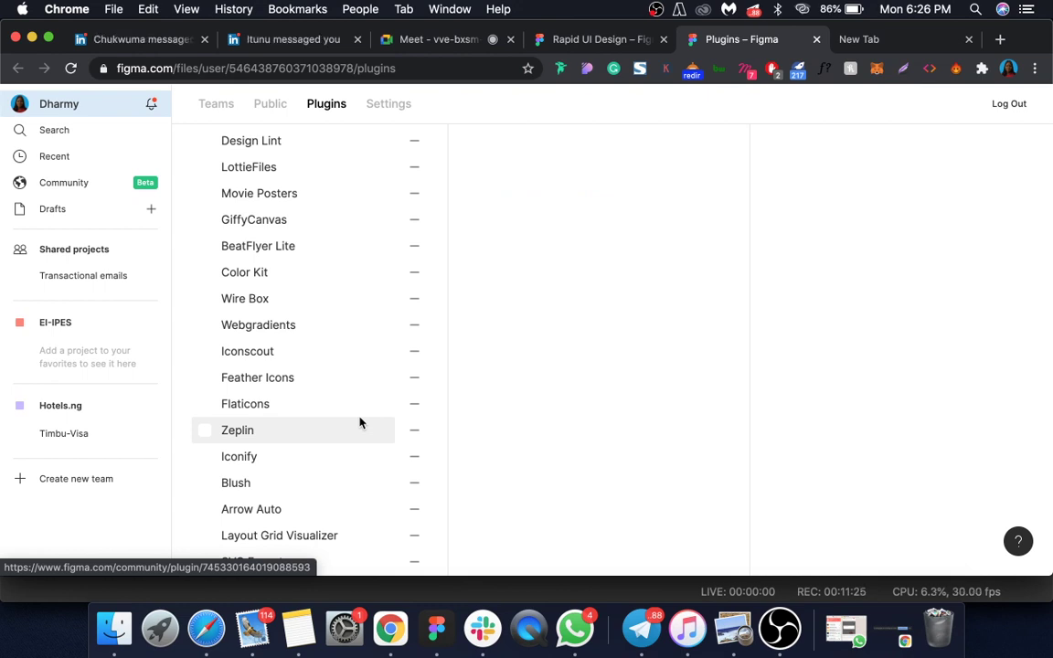
pyautogui.scroll(-4, 360, 422)
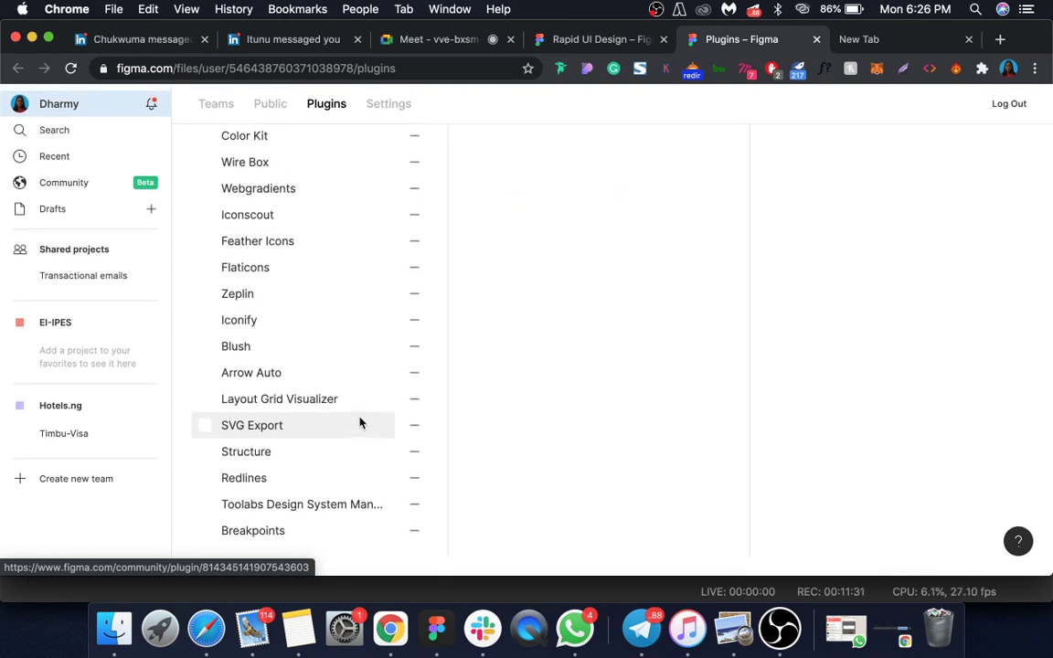
pyautogui.scroll(-1, 360, 422)
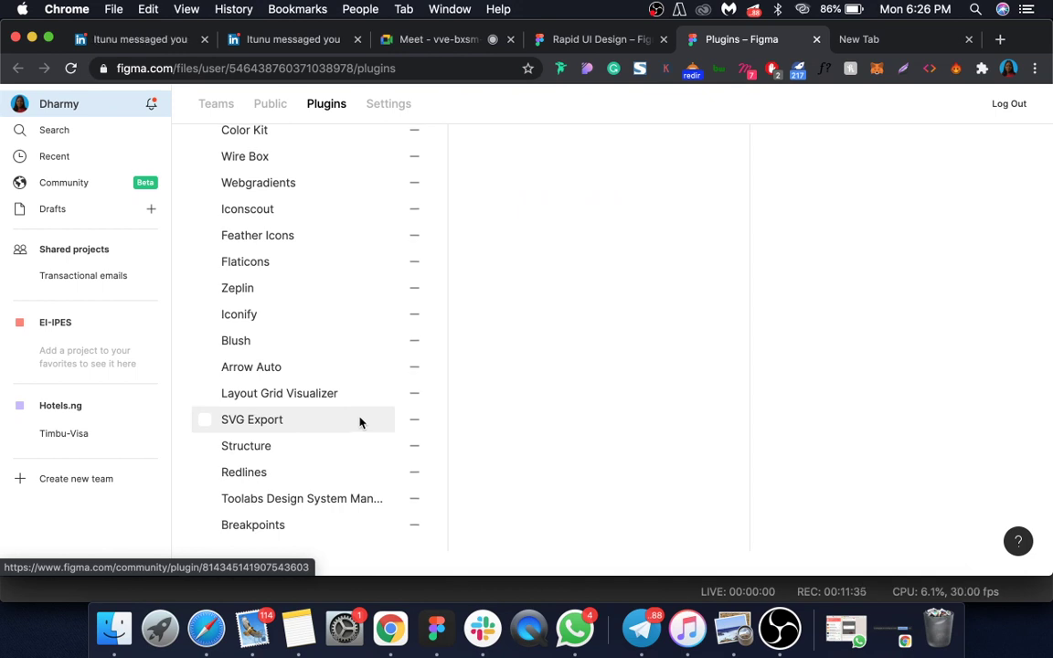
# Open the Blush plugin's community page, review its banner and description, and close the page to return to the design file.
pyautogui.click(236, 343)
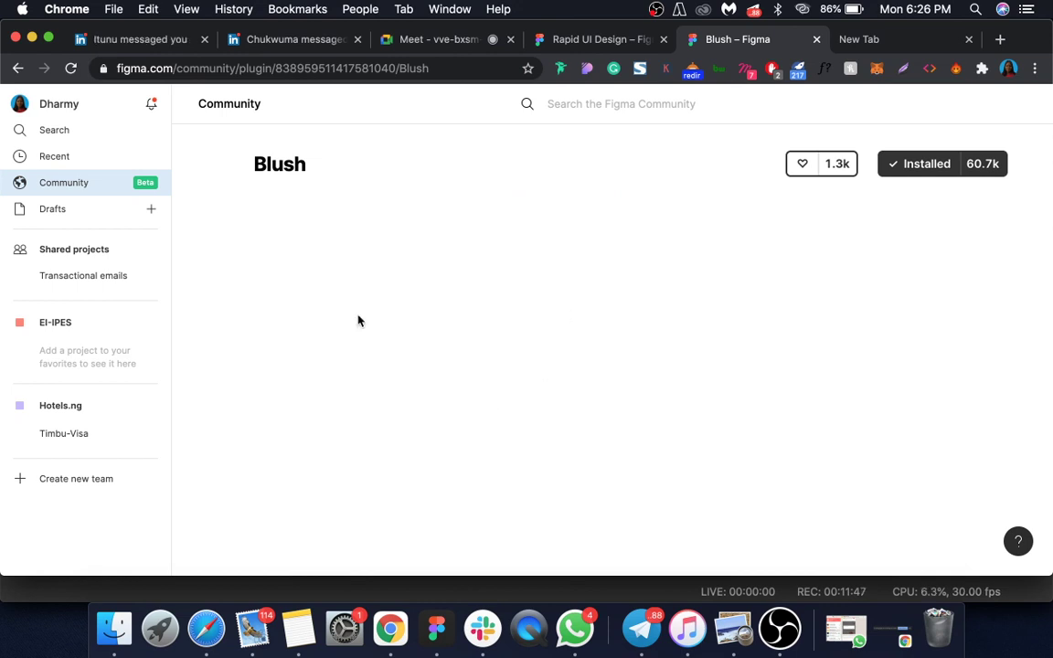
pyautogui.scroll(-3, 564, 318)
pyautogui.scroll(3, 565, 318)
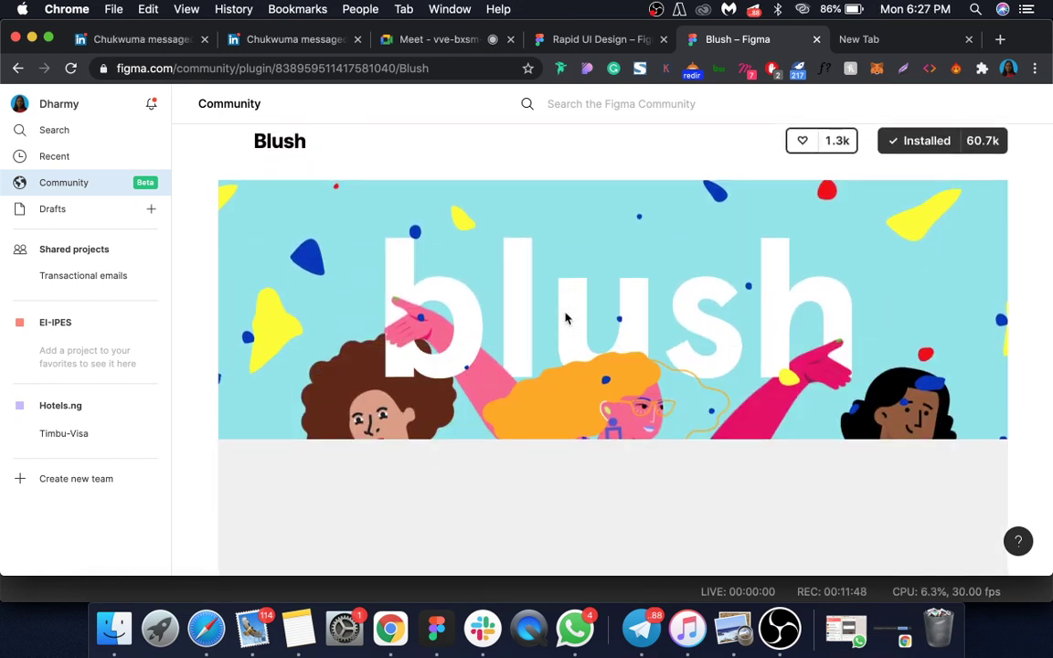
pyautogui.scroll(-1, 565, 318)
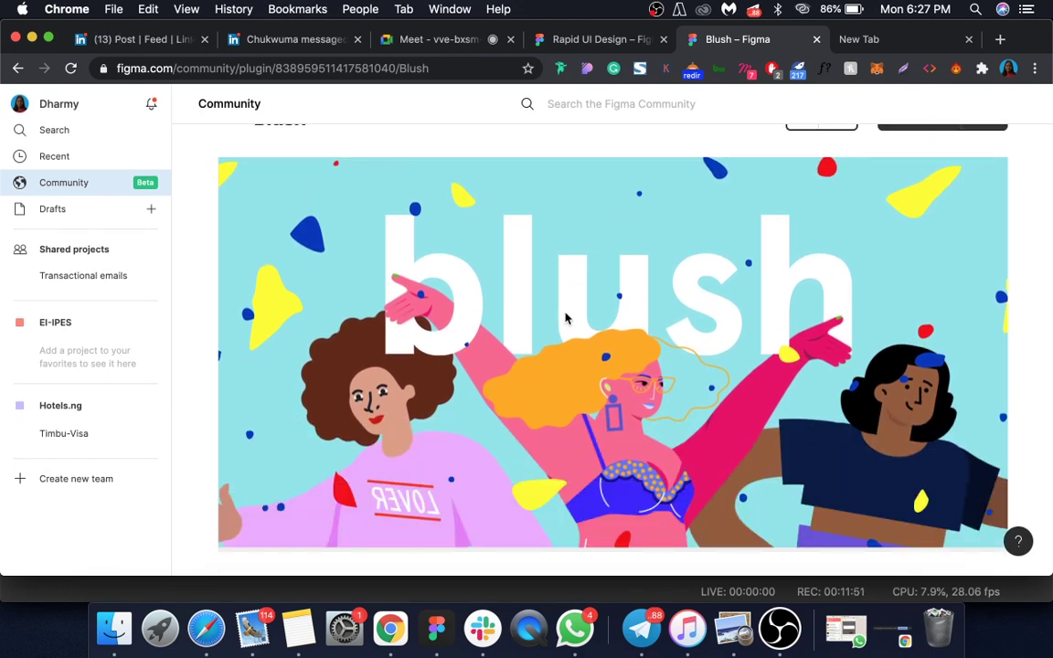
pyautogui.scroll(-5, 565, 318)
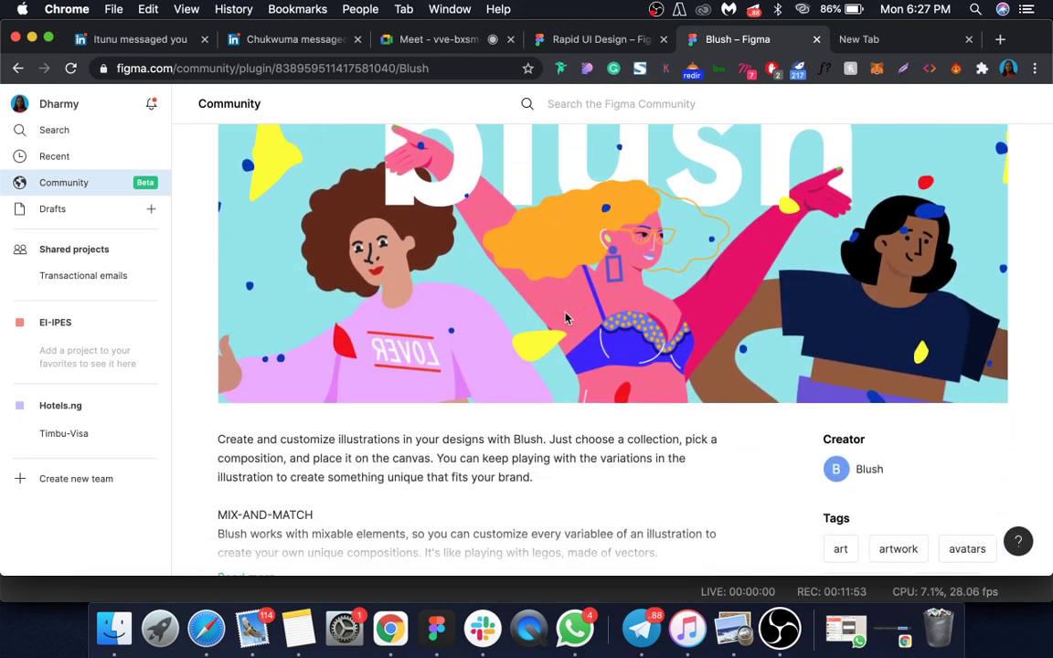
pyautogui.scroll(-2, 565, 317)
pyautogui.scroll(3, 565, 315)
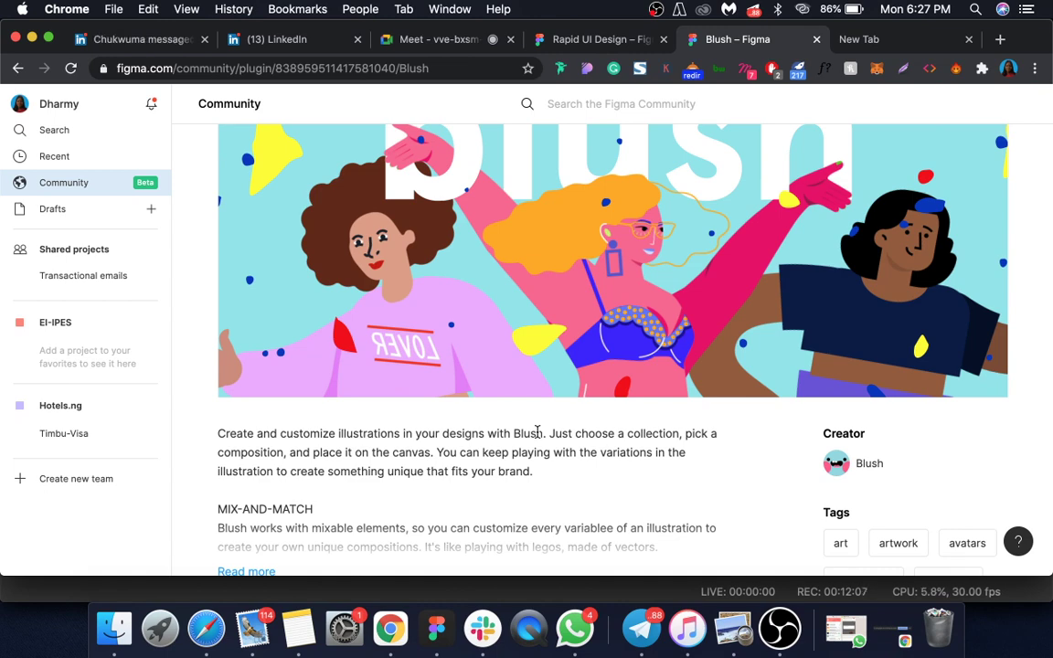
pyautogui.scroll(-1, 537, 431)
pyautogui.scroll(5, 537, 431)
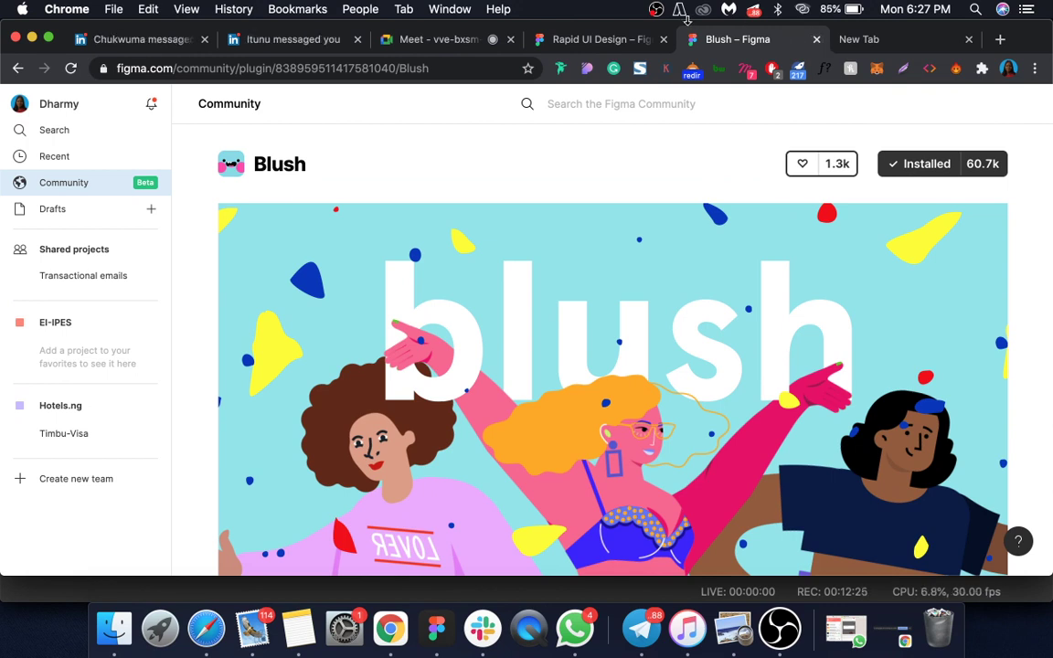
pyautogui.click(817, 39)
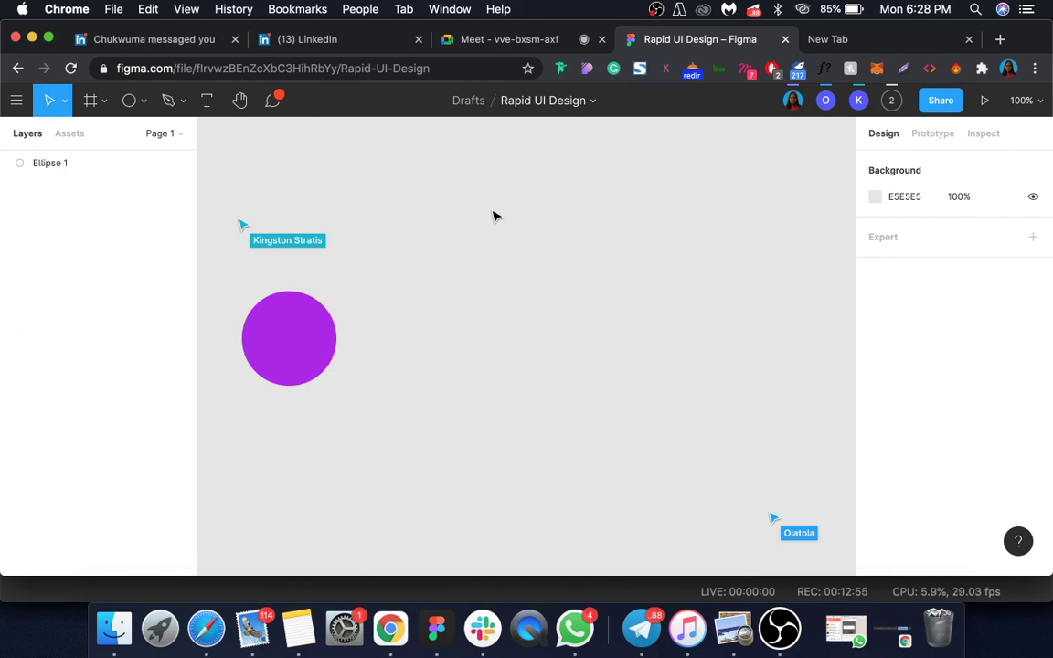
# Switch to the Google Meet call, admit the waiting participant and return to the Rapid UI Design file in Figma.
pyautogui.click(518, 41)
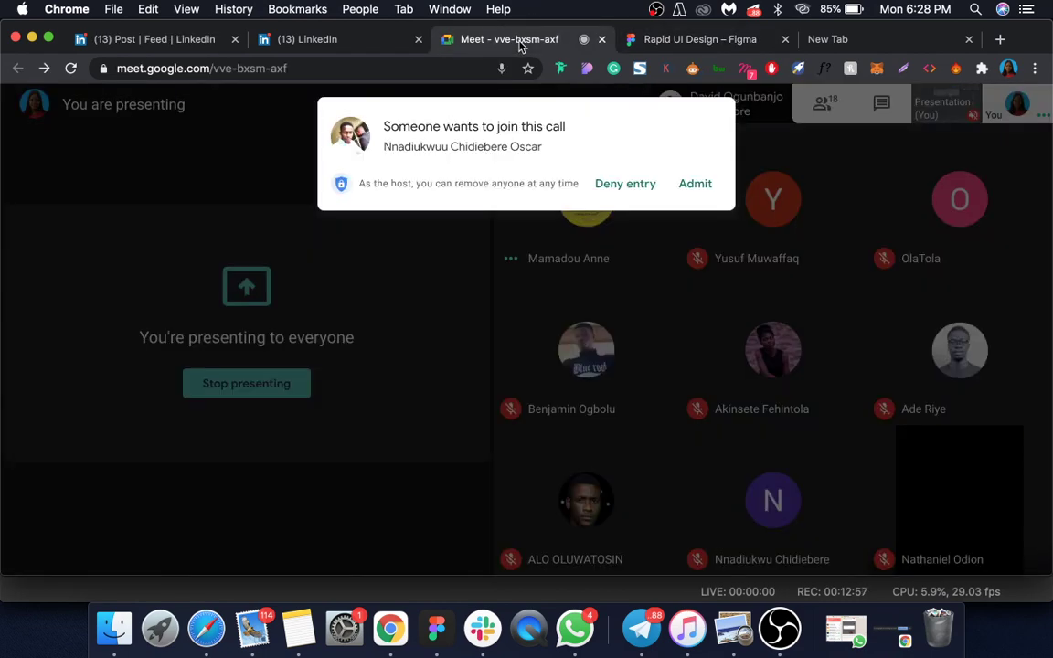
pyautogui.click(695, 183)
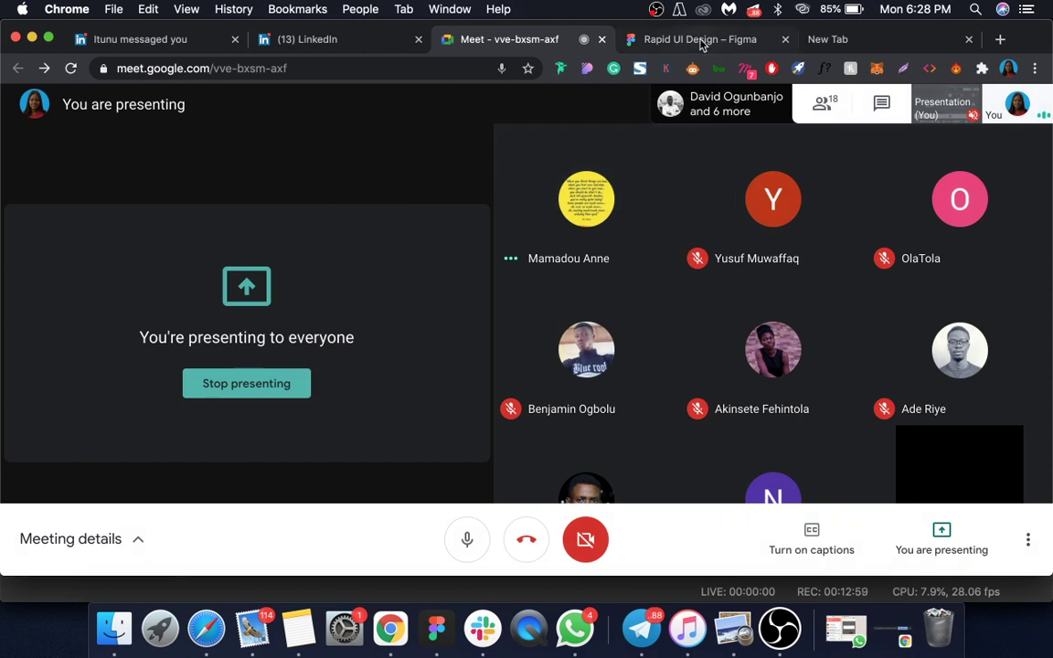
pyautogui.click(706, 37)
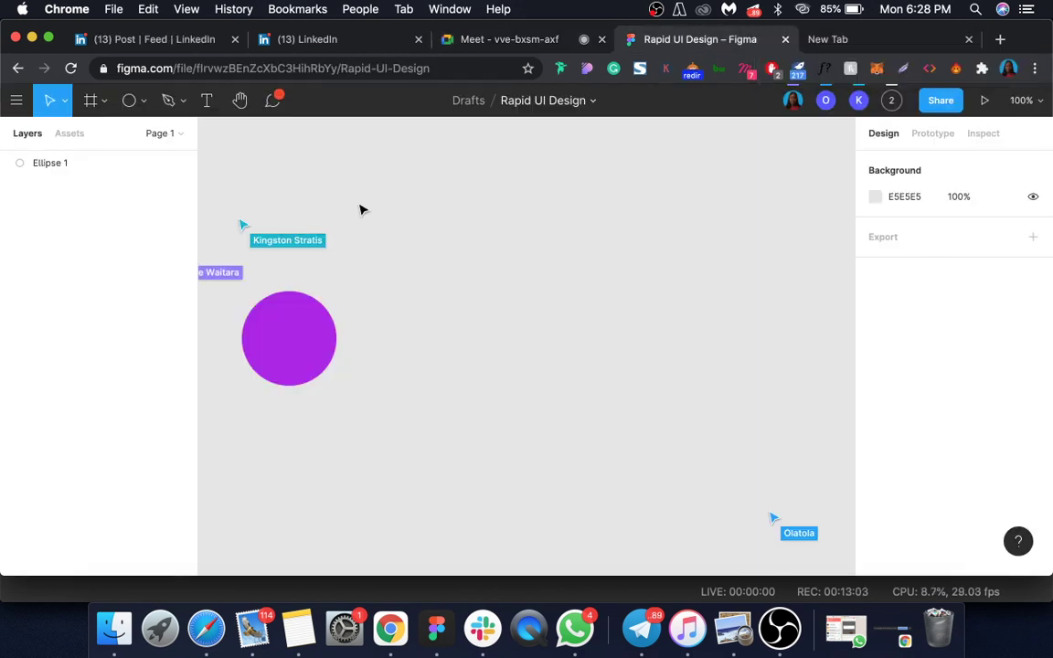
# Add a frame to the canvas from the iPhone 11 Pro / X phone preset.
pyautogui.click(94, 101)
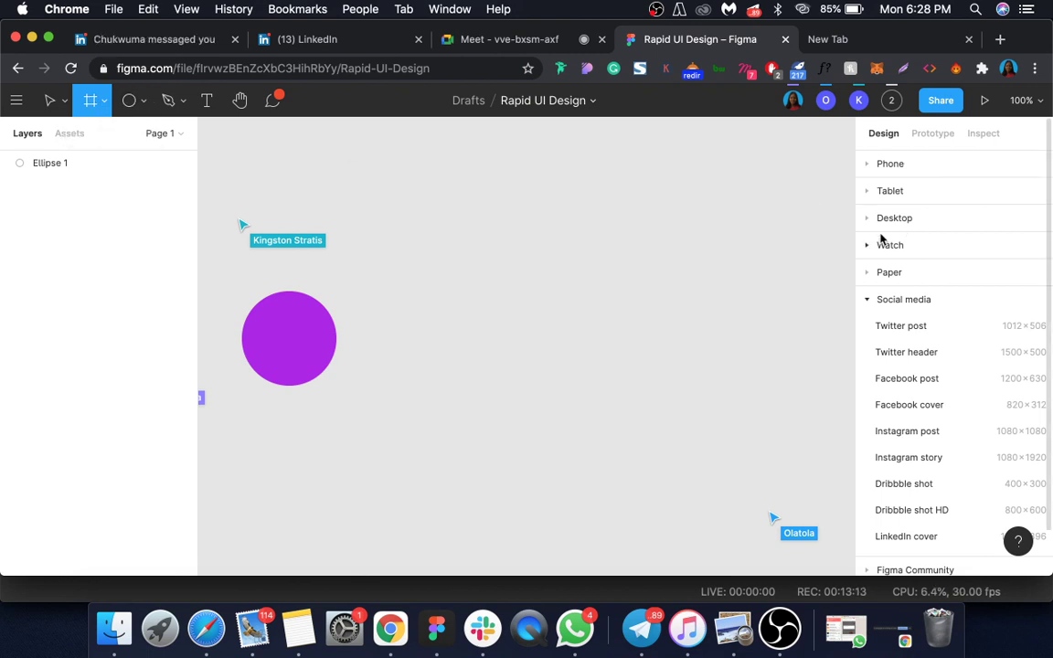
pyautogui.click(867, 166)
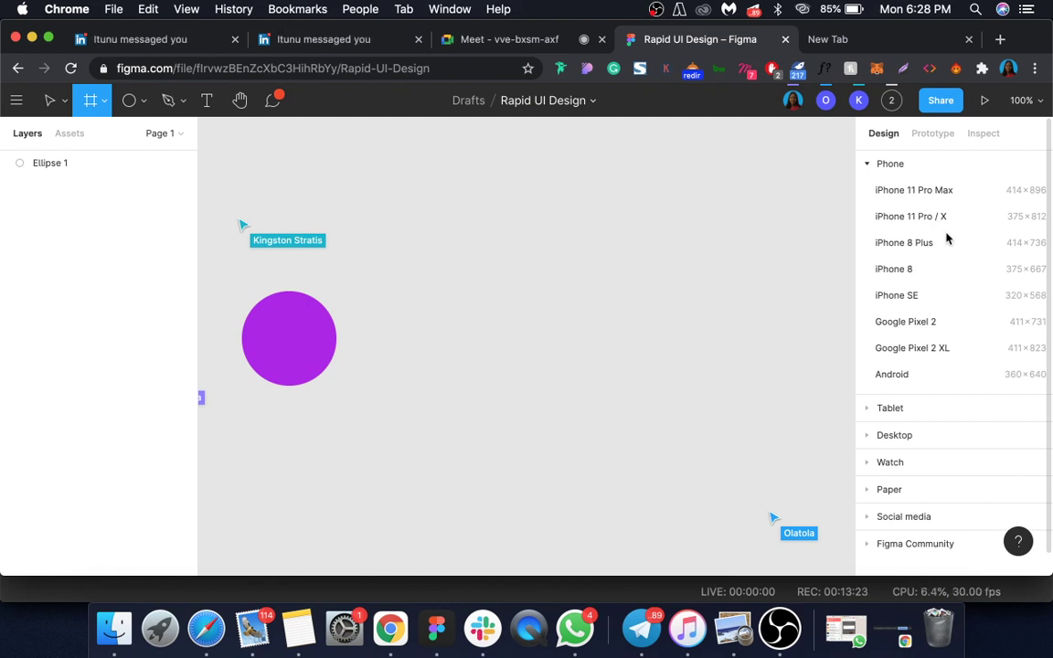
pyautogui.click(926, 218)
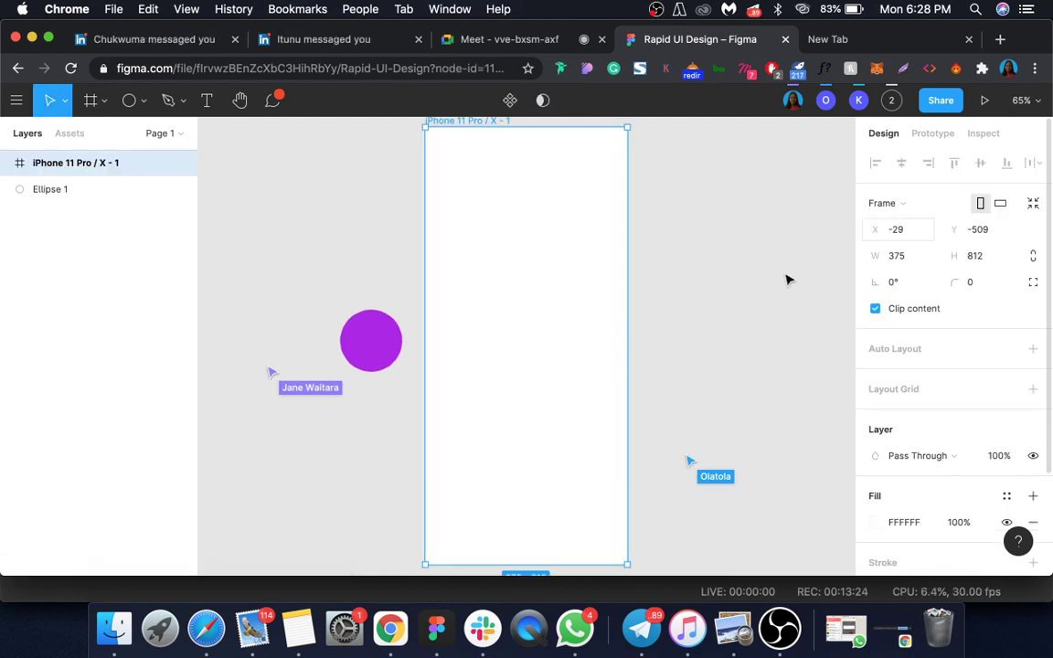
pyautogui.scroll(2, 717, 272)
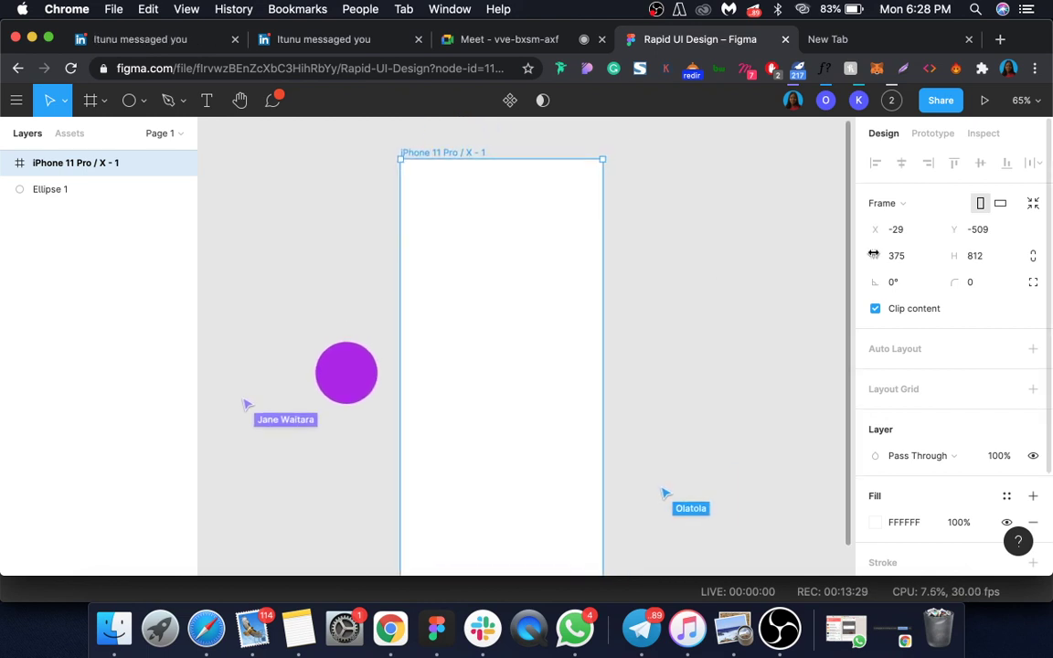
pyautogui.scroll(-2, 602, 274)
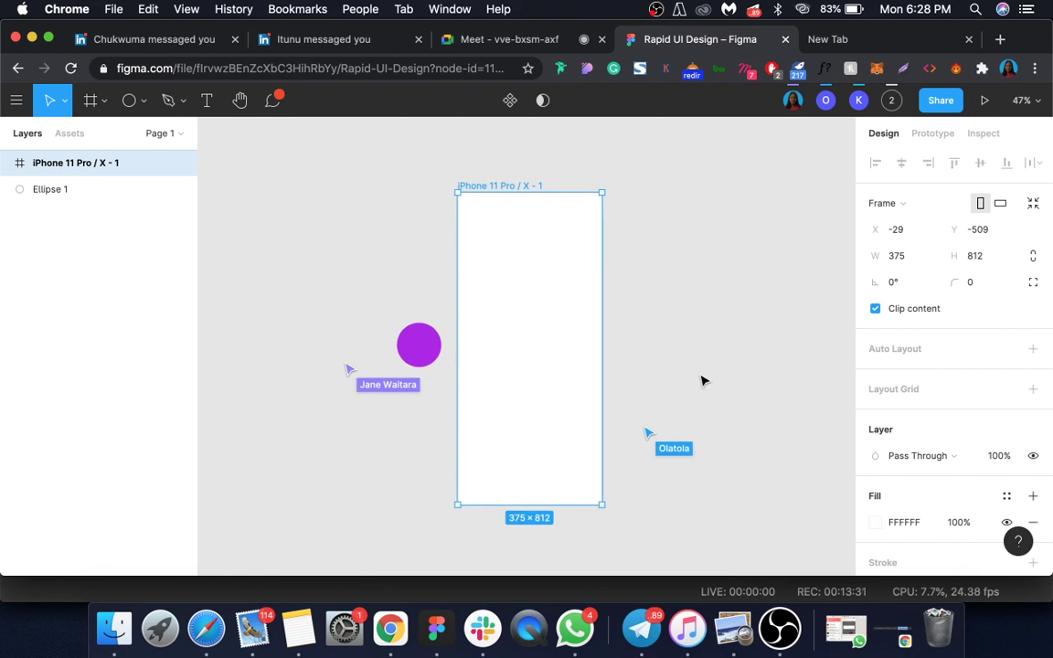
# Move the iPhone 11 Pro / X frame farther from the purple circle, to about X 414, Y -346.
pyautogui.click(658, 379)
pyautogui.click(479, 186)
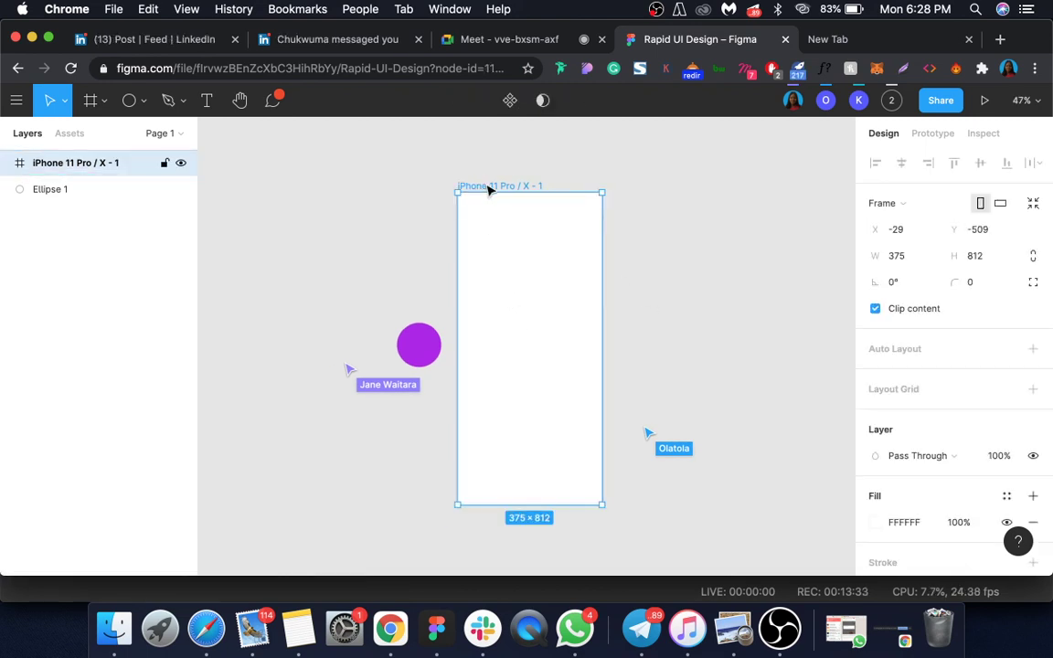
pyautogui.moveTo(487, 186); pyautogui.dragTo(657, 250)
pyautogui.hscroll(2, 487, 260)
pyautogui.hscroll(3, 489, 272)
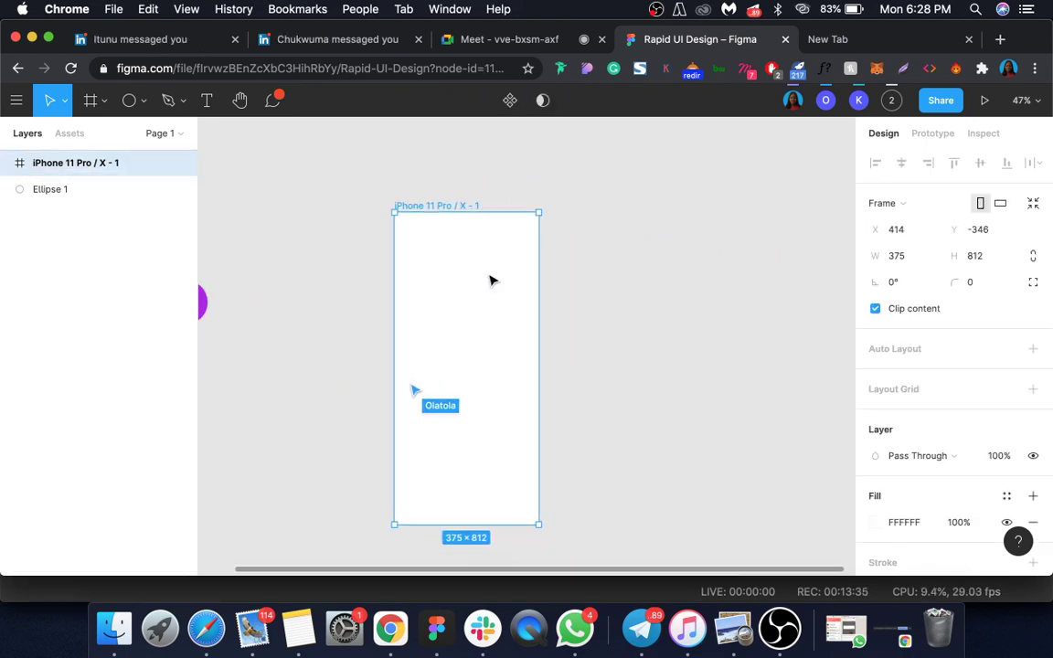
pyautogui.scroll(1, 472, 300)
pyautogui.click(589, 291)
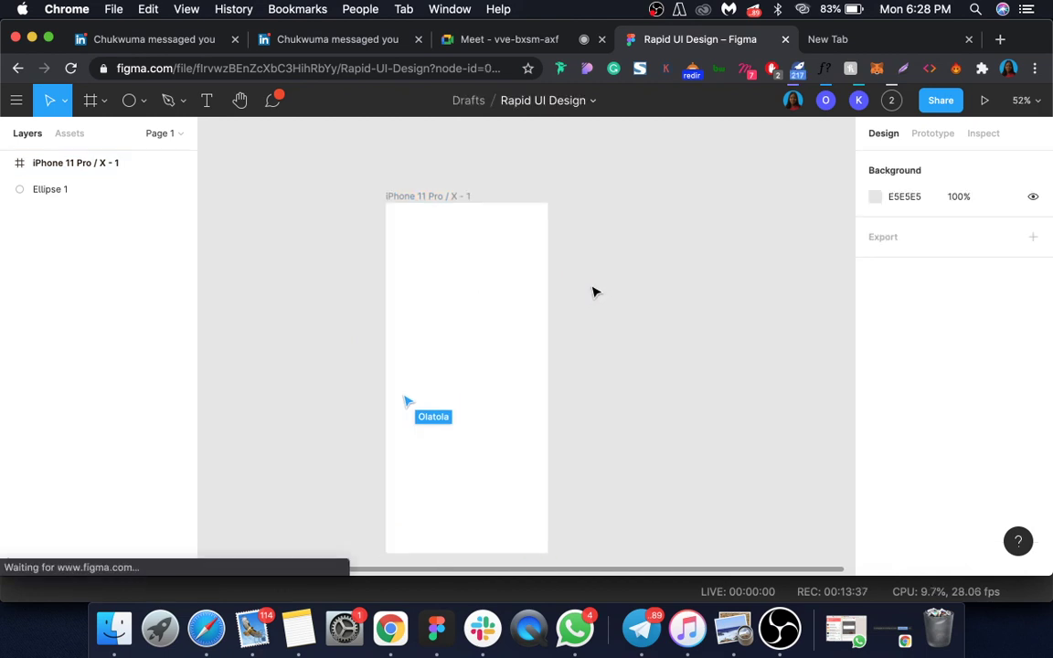
# Rename the iPhone 11 Pro / X frame as Screen 1.
pyautogui.click(449, 196)
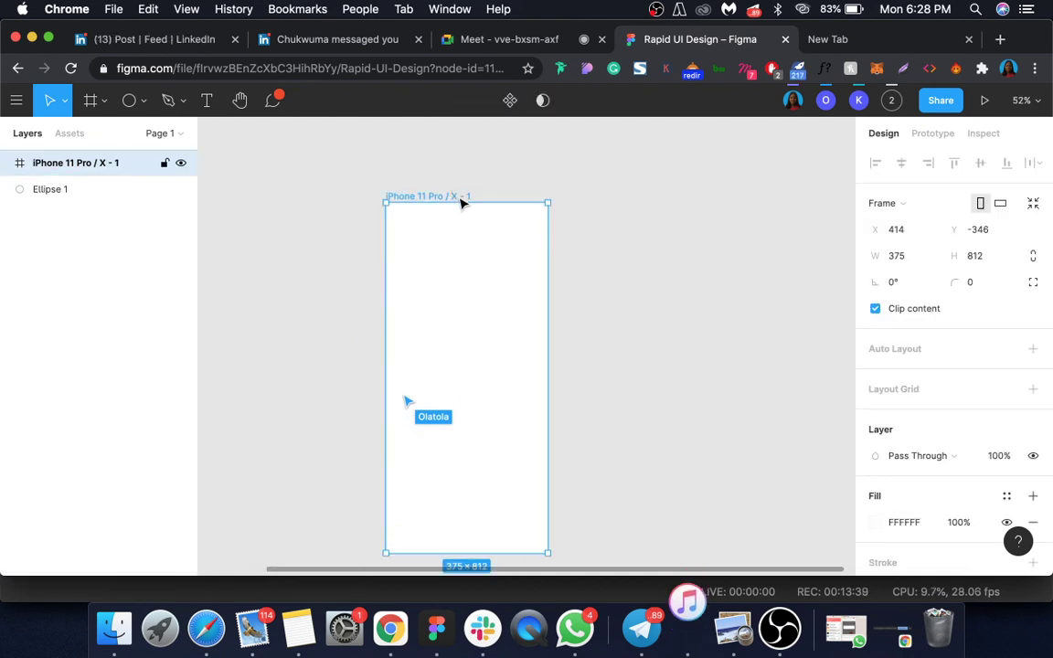
pyautogui.press('super+r')
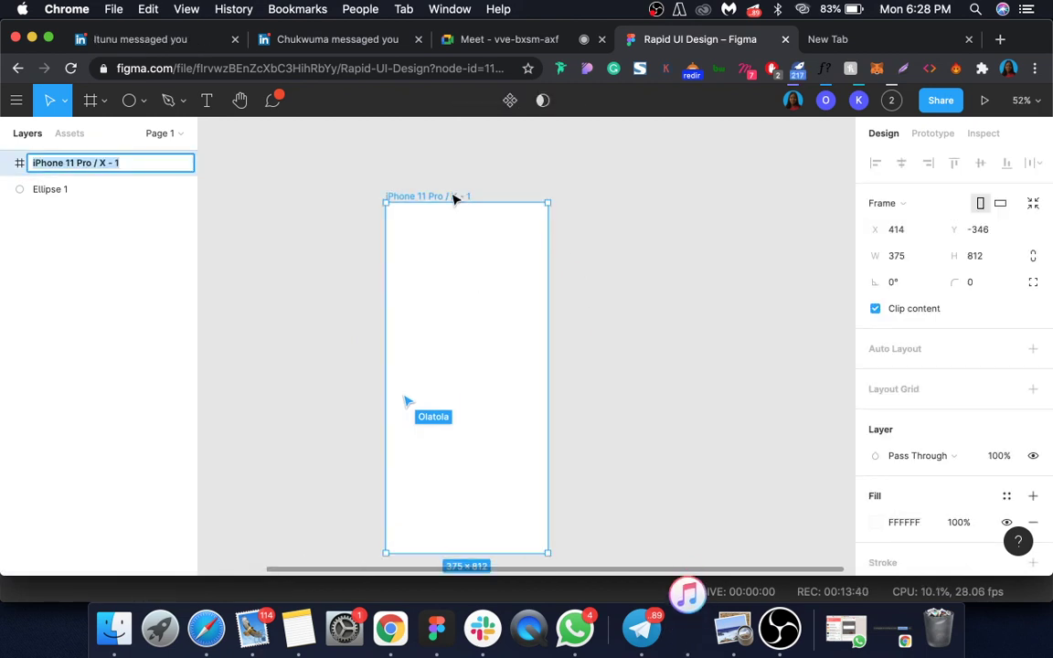
pyautogui.write('Onboa')
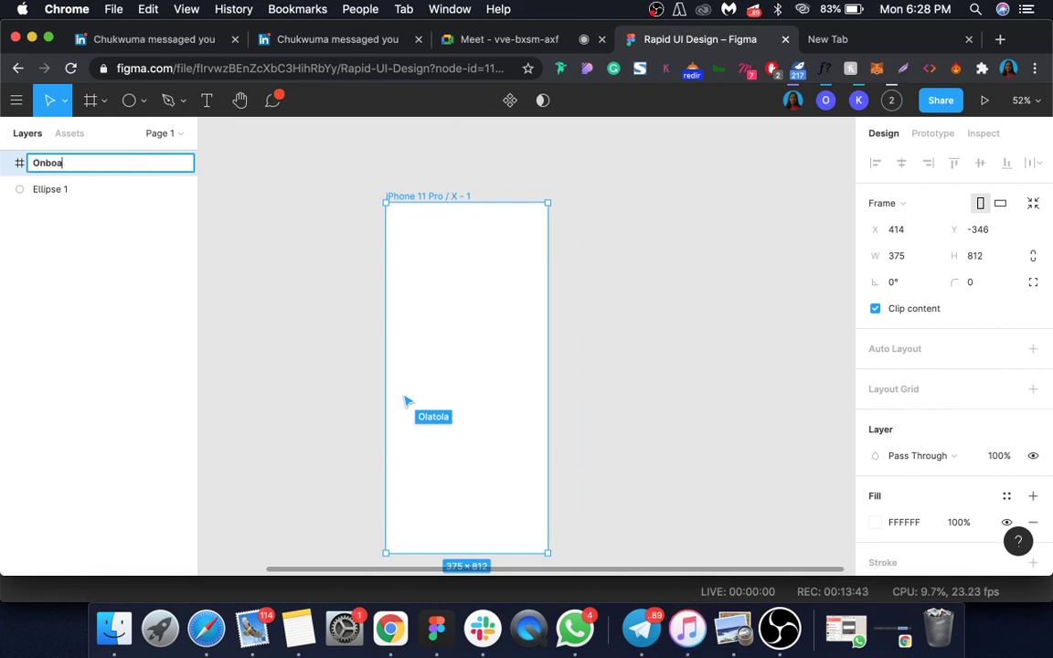
pyautogui.write('rdin')
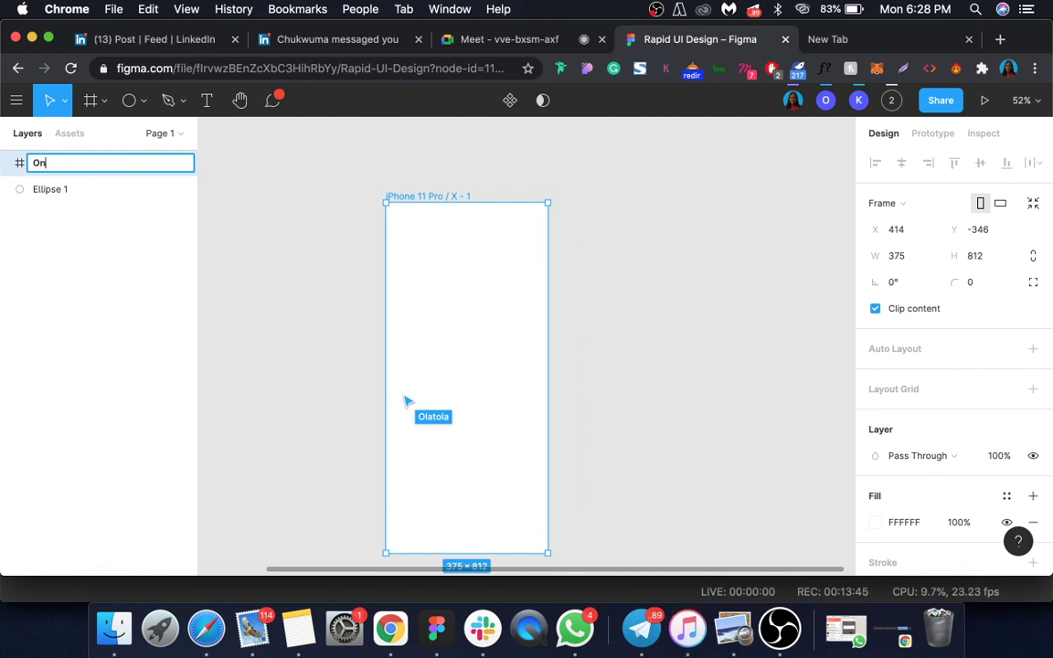
pyautogui.write('Screen 1')
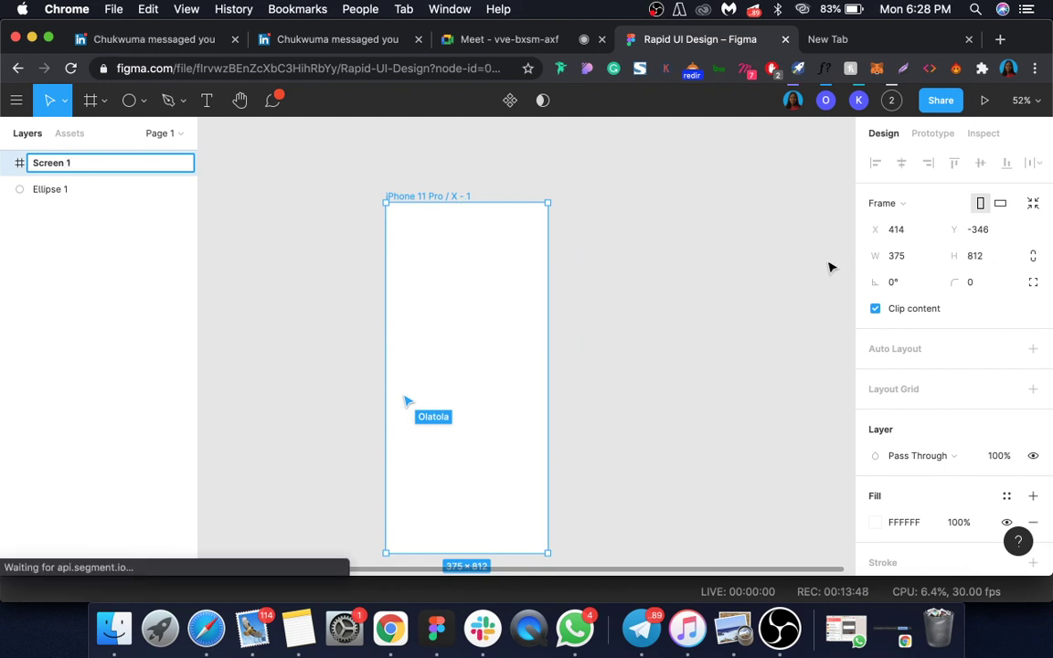
pyautogui.click(730, 251)
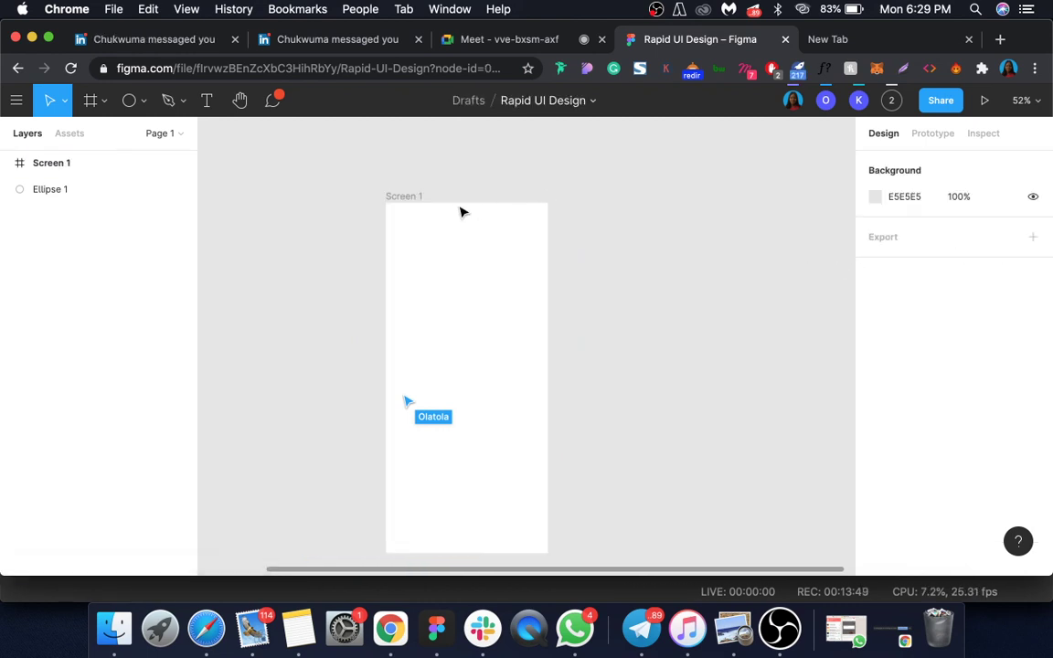
# Duplicate the Screen 1 frame twice to make a row of three phone screens.
pyautogui.click(416, 199)
pyautogui.press('super+d')
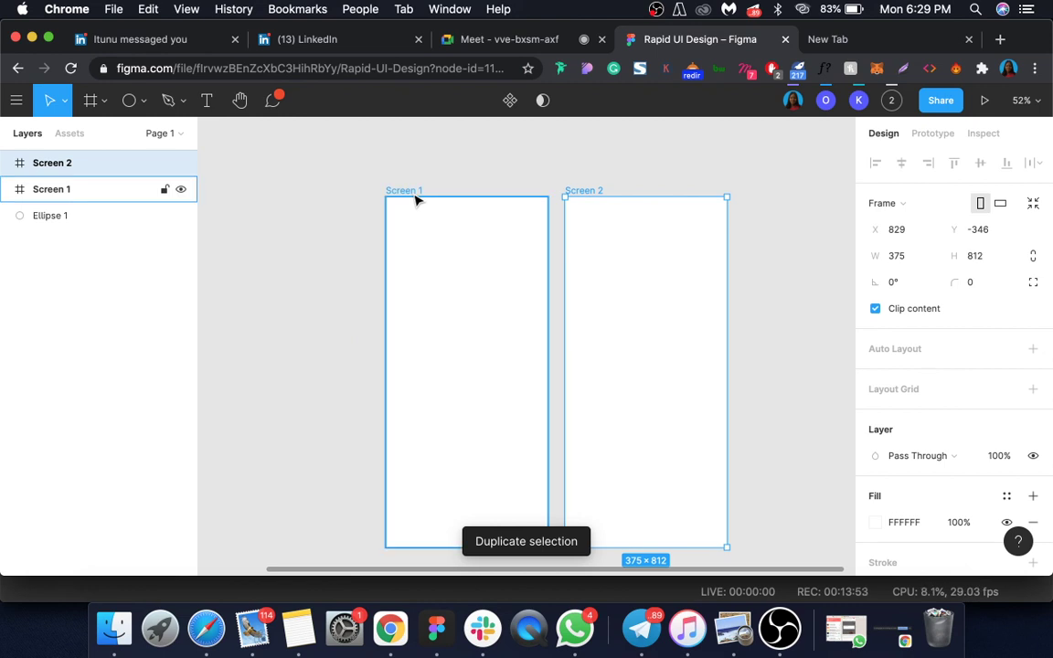
pyautogui.press('super+d')
pyautogui.click(530, 152)
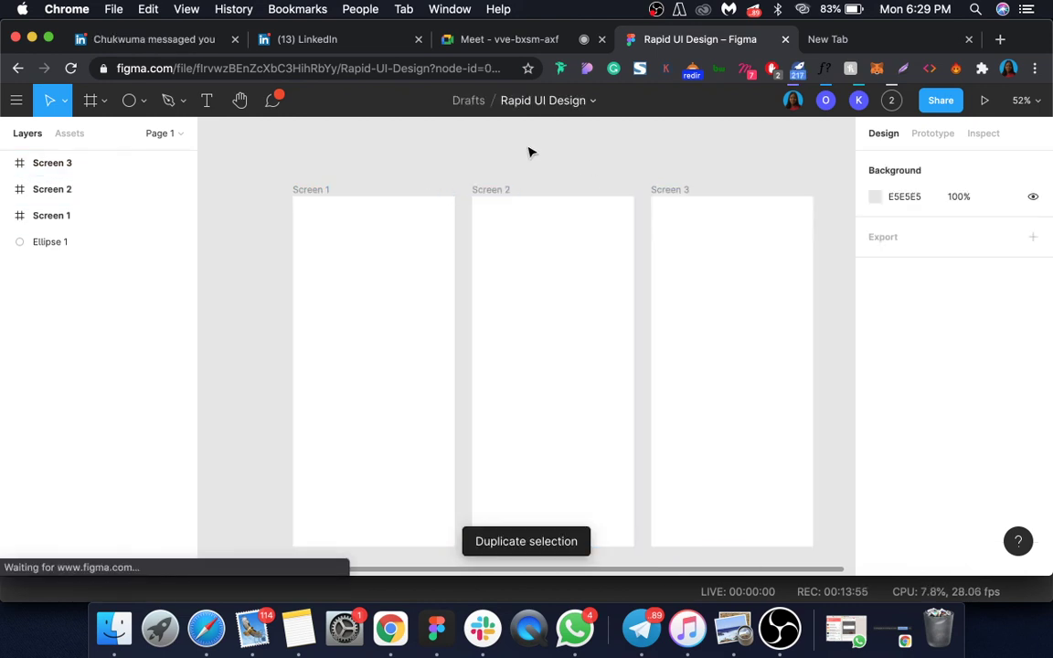
pyautogui.keyDown('ctrl'); pyautogui.scroll(-3, 530, 151); pyautogui.keyUp('ctrl')
pyautogui.hscroll(2, 528, 151)
pyautogui.scroll(2, 528, 152)
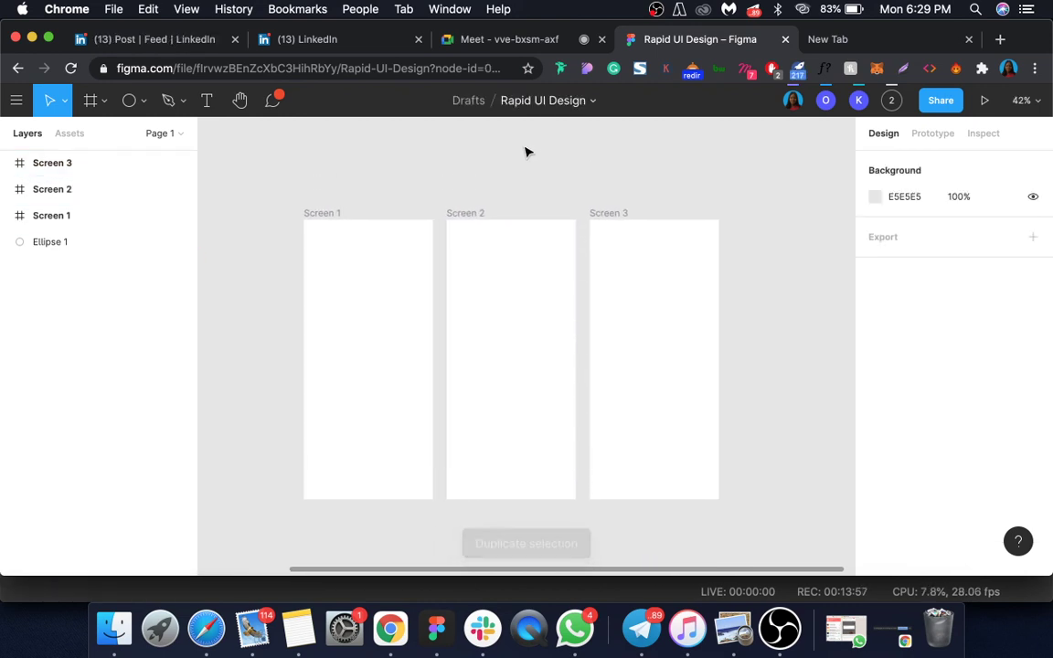
pyautogui.scroll(1, 526, 152)
pyautogui.keyDown('ctrl'); pyautogui.scroll(2, 608, 185); pyautogui.keyUp('ctrl')
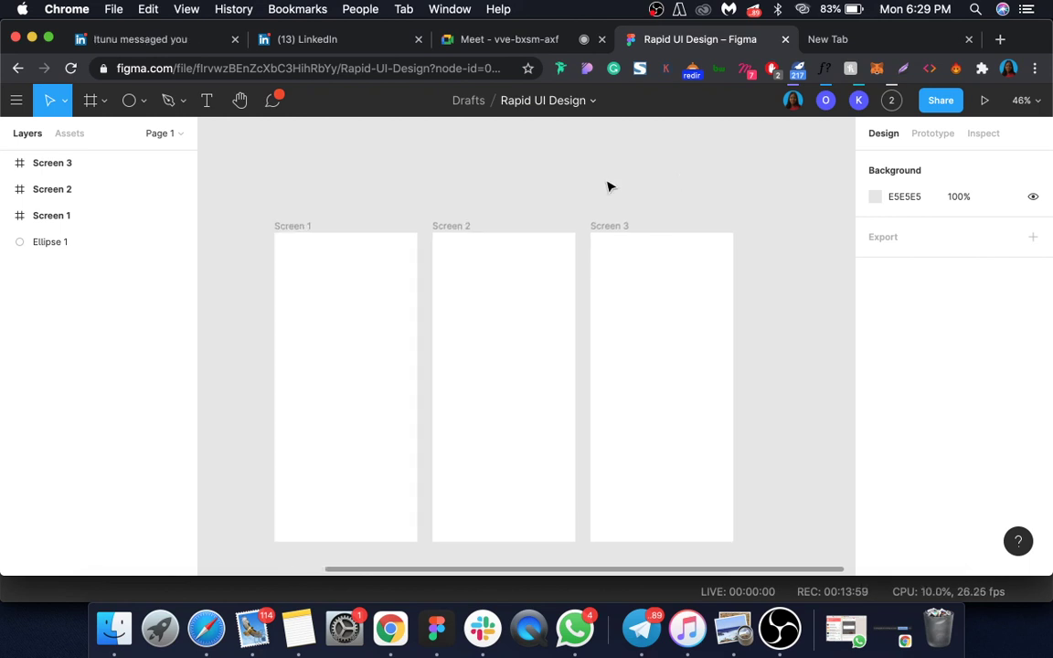
pyautogui.scroll(-2, 608, 185)
pyautogui.scroll(1, 608, 185)
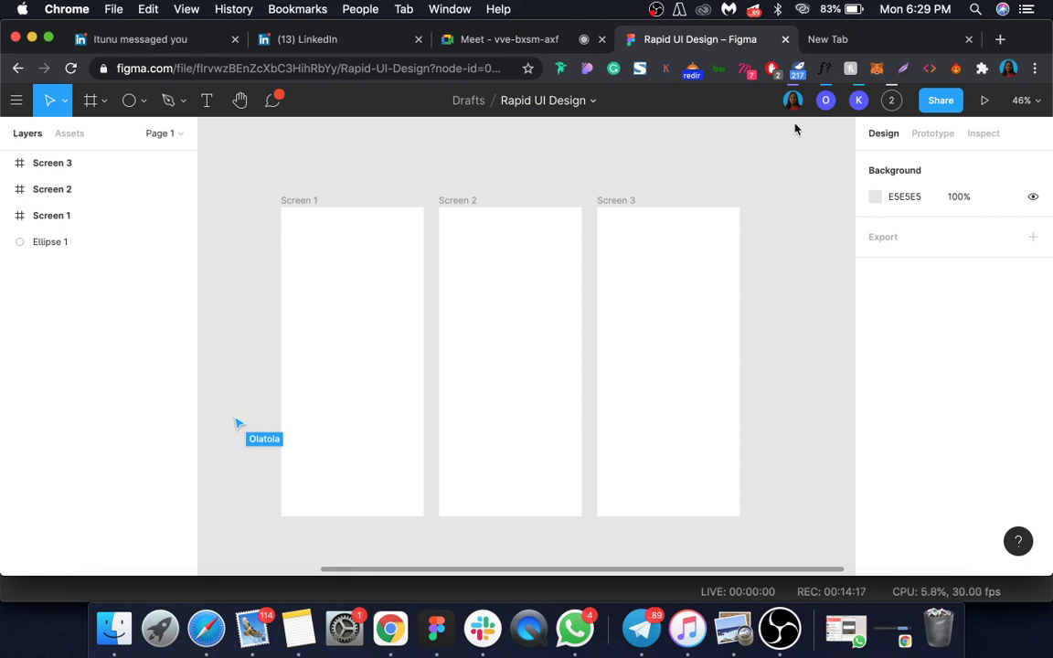
# Draw a full-width rectangle about 375 × 562 from the upper edge of the Screen 1 frame.
pyautogui.click(143, 106)
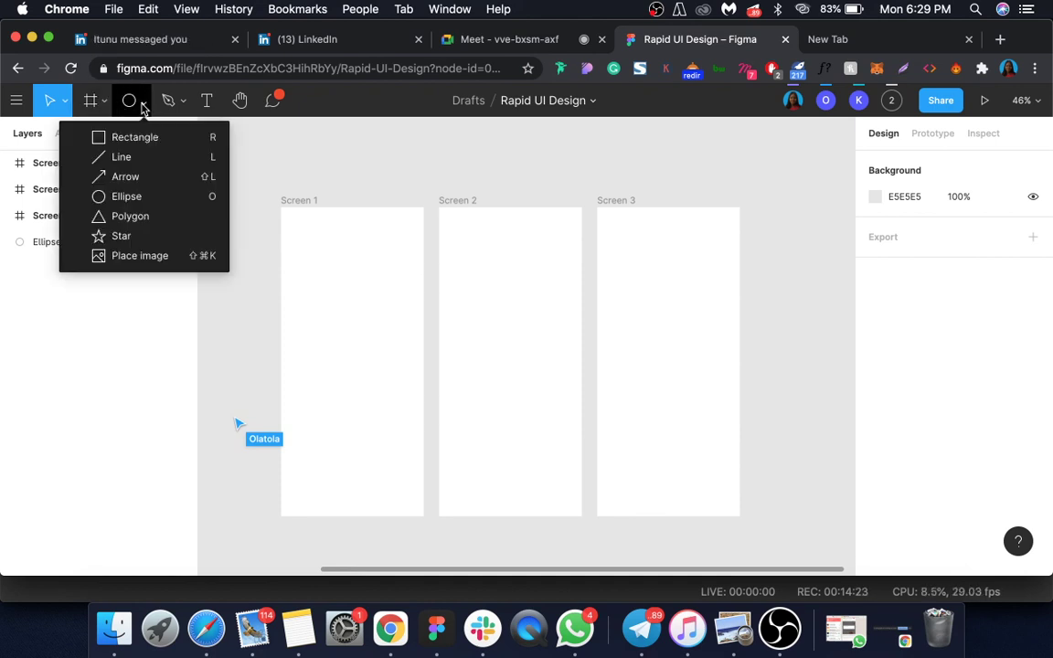
pyautogui.click(145, 139)
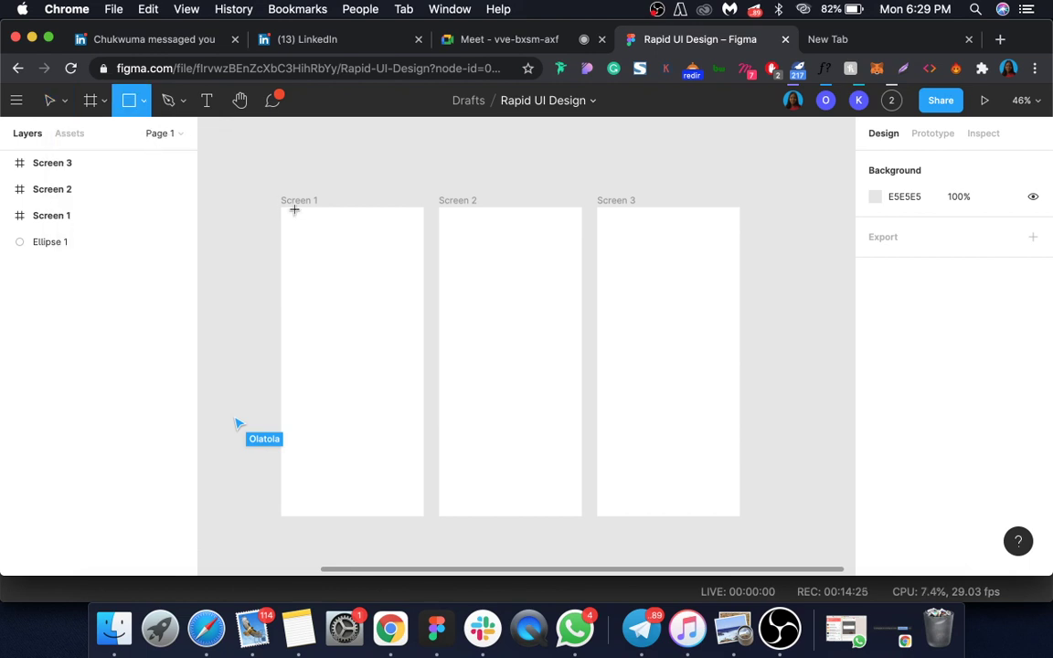
pyautogui.moveTo(281, 208)
pyautogui.mouseDown()
pyautogui.moveTo(432, 421)
pyautogui.moveTo(418, 411)
pyautogui.moveTo(422, 421)
pyautogui.mouseUp()
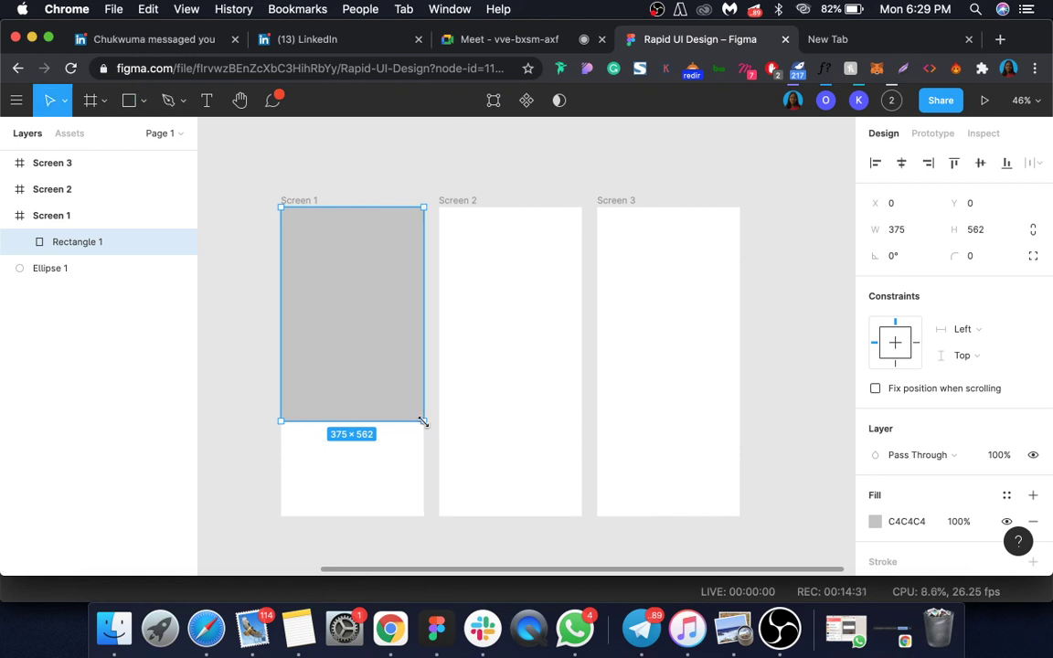
# Change the fill type of the rectangle on Screen 1 from solid to Image, then deselect it.
pyautogui.click(875, 522)
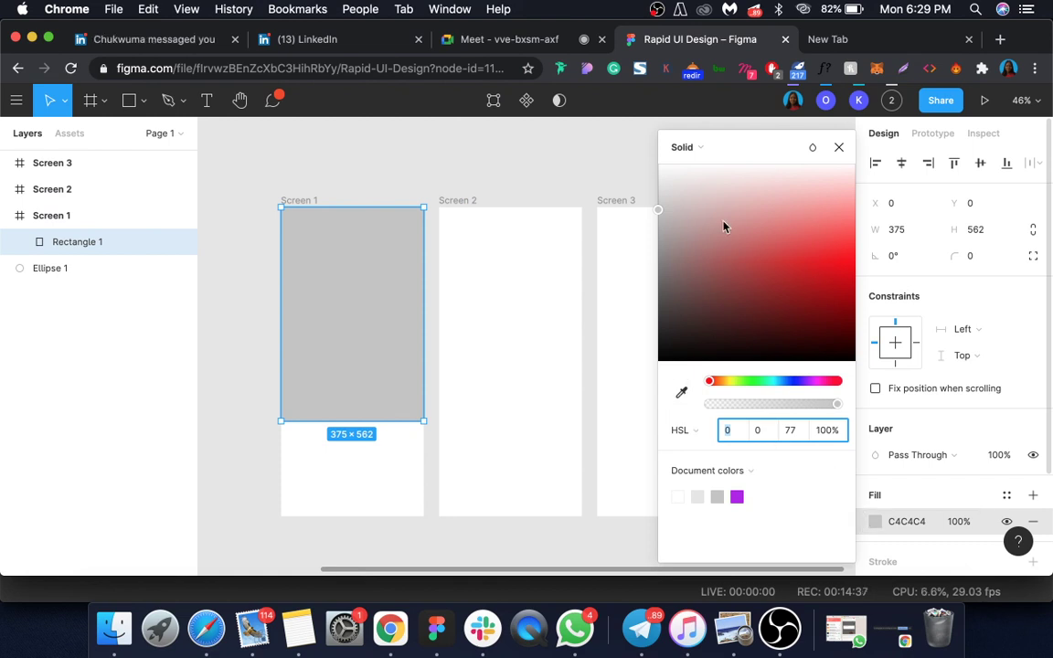
pyautogui.click(694, 147)
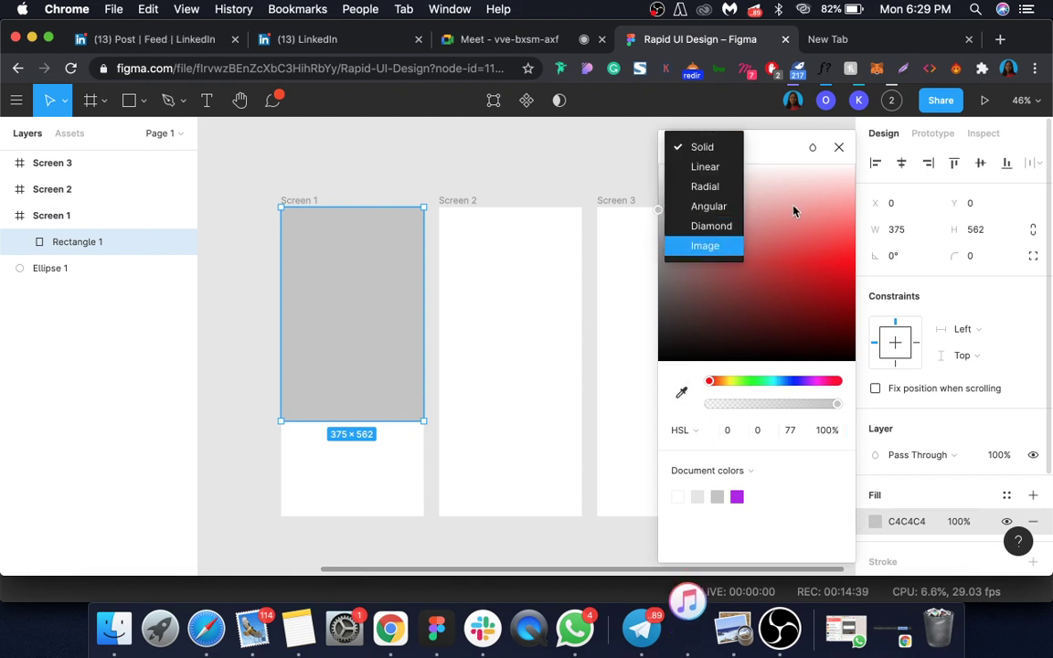
pyautogui.click(704, 242)
pyautogui.click(838, 147)
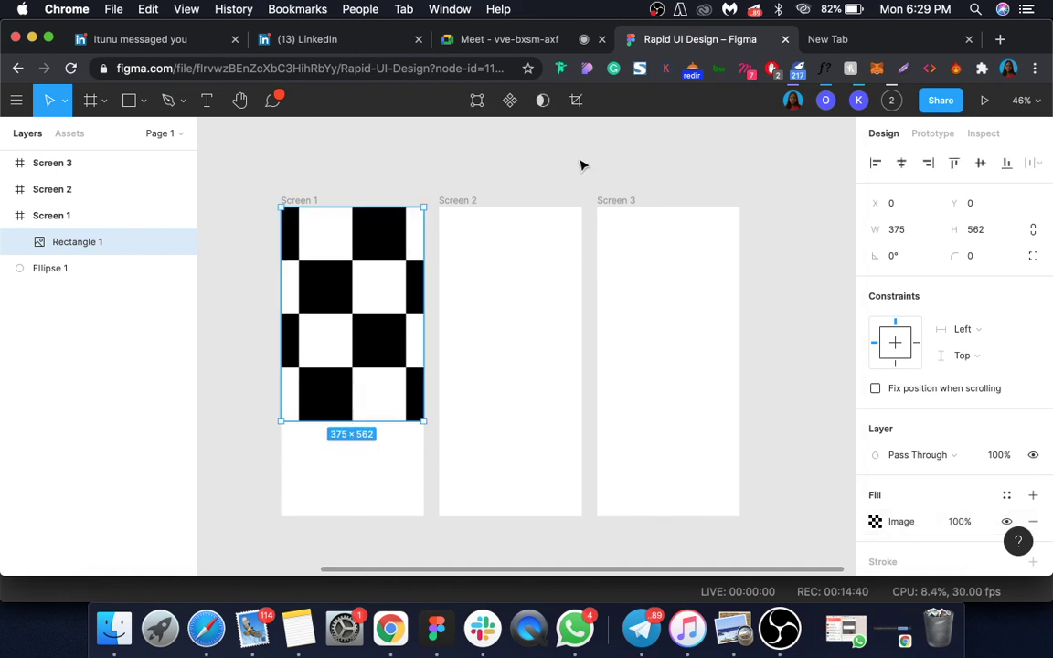
pyautogui.click(503, 172)
# Add the text "Sample Test" below the image rectangle on Screen 1.
pyautogui.click(208, 103)
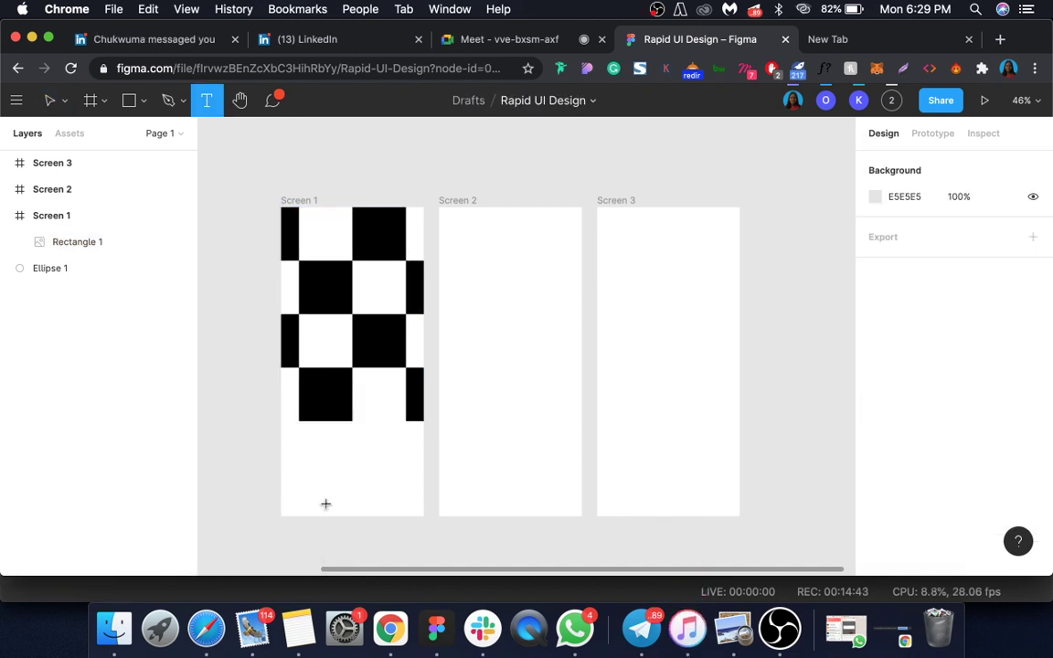
pyautogui.click(292, 456)
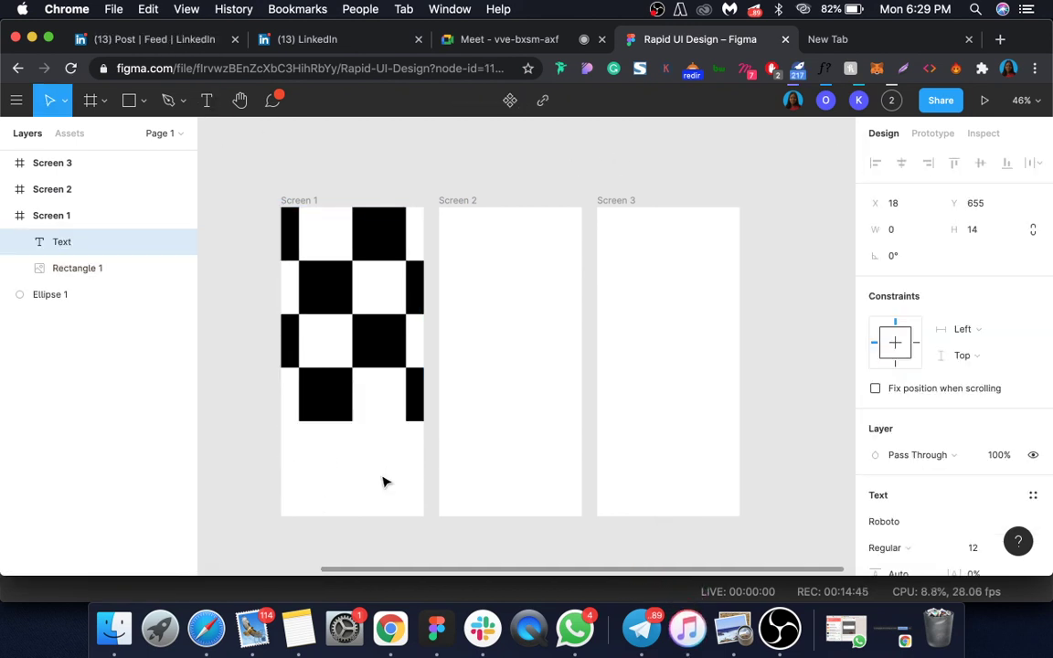
pyautogui.write('Sample')
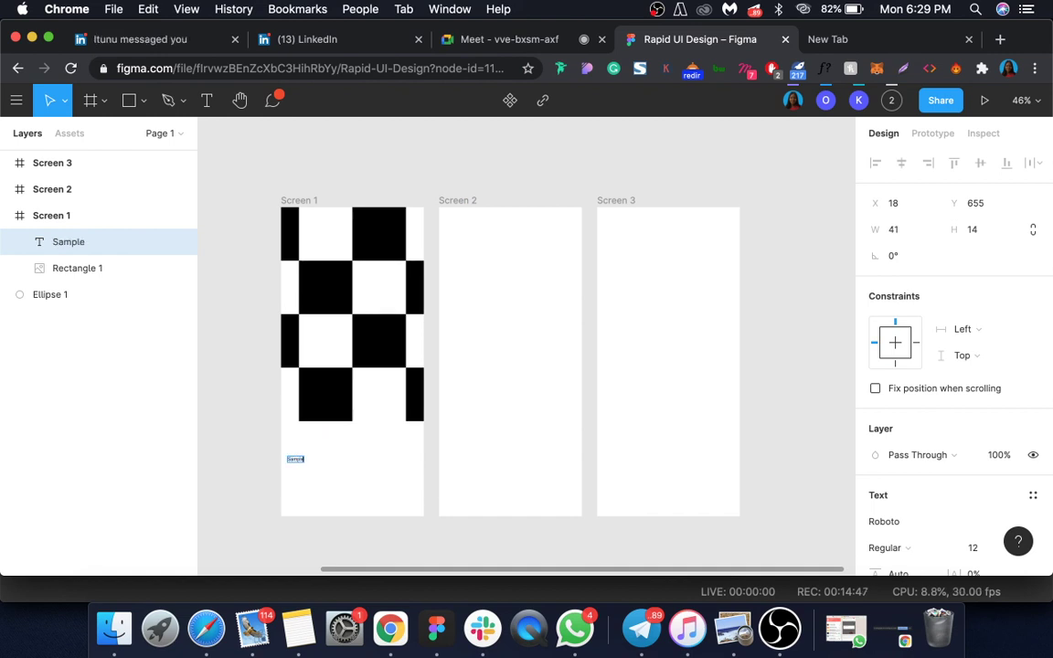
pyautogui.write(' Tes')
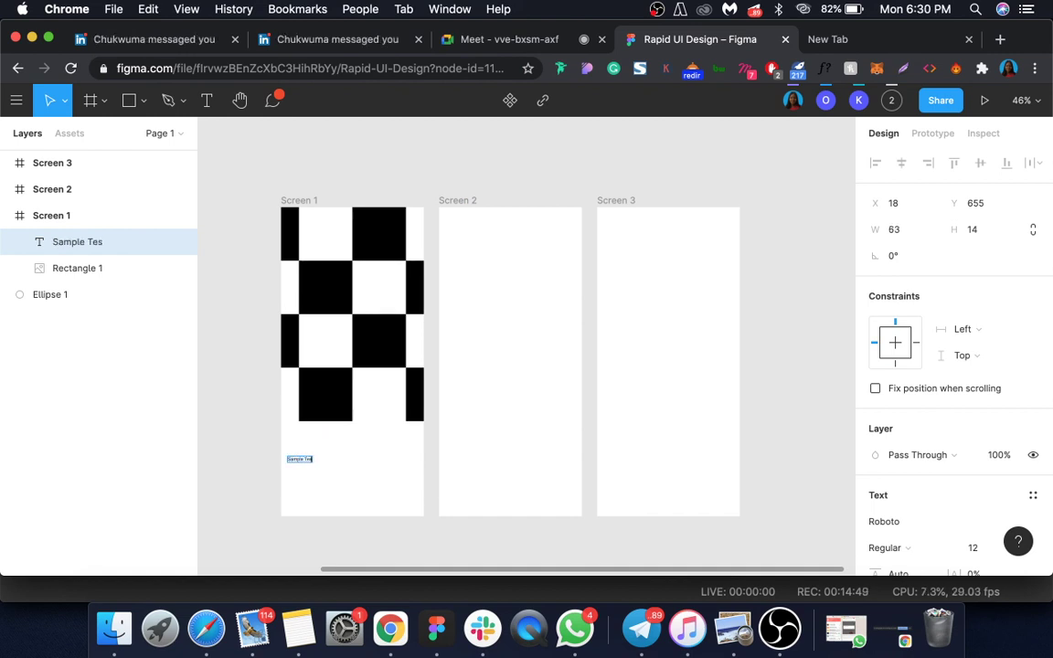
pyautogui.write('t')
pyautogui.press('Escape')
# Set the font size of the text on Screen 1 to 16.
pyautogui.click(975, 548)
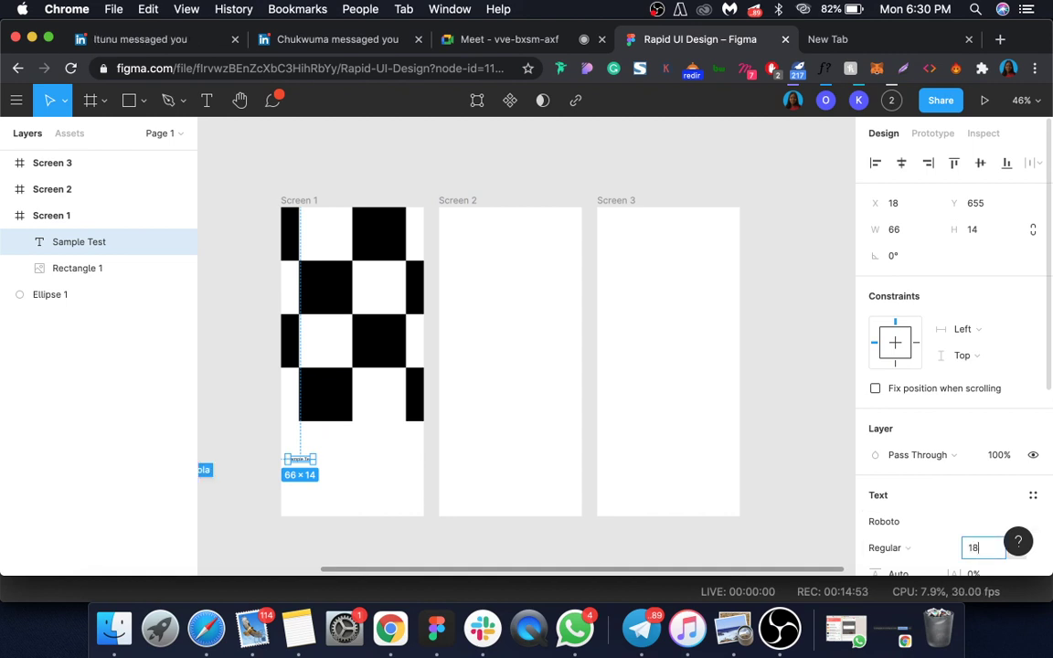
pyautogui.write('16')
pyautogui.press('Return')
pyautogui.scroll(-3, 501, 548)
pyautogui.hscroll(-2, 502, 547)
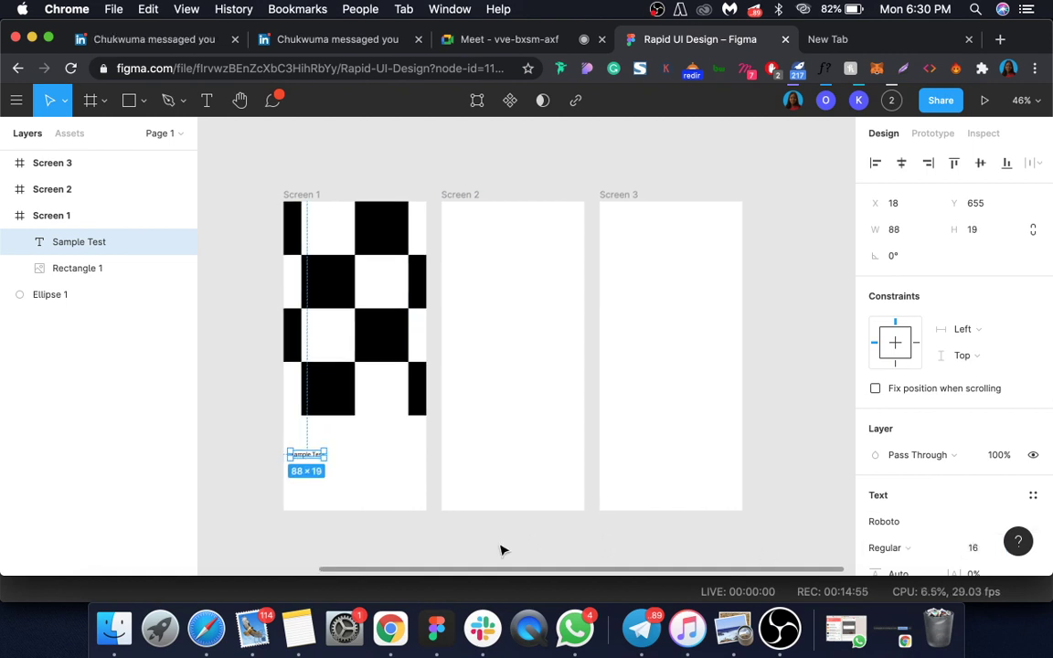
# Correct the wording of the text below the image rectangle to "Sample Text".
pyautogui.scroll(4, 364, 393)
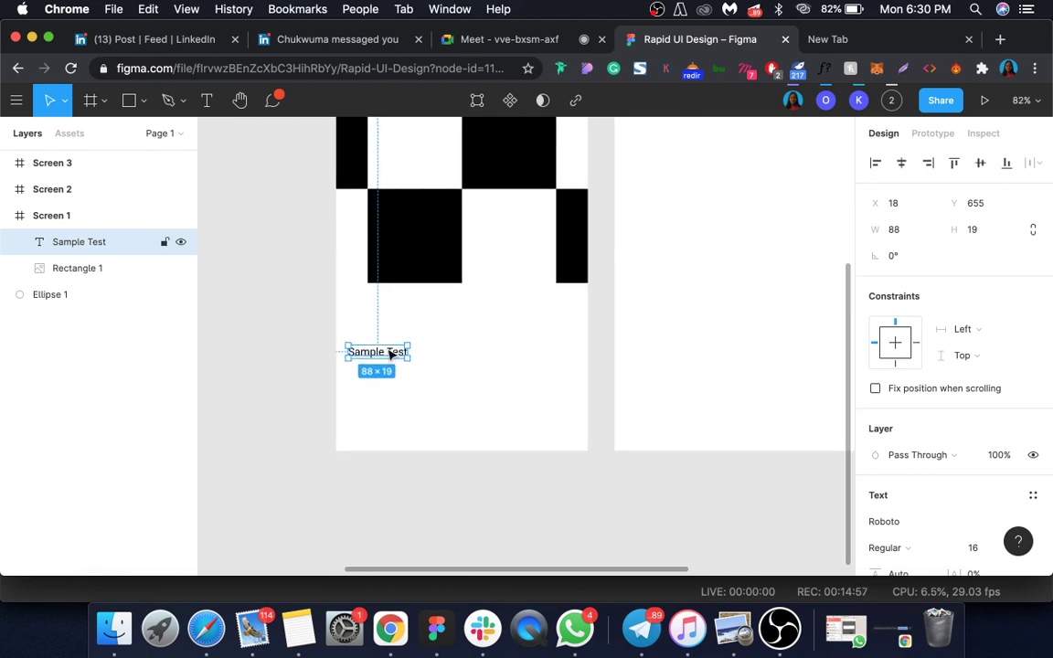
pyautogui.doubleClick(395, 351)
pyautogui.write('Sample Text')
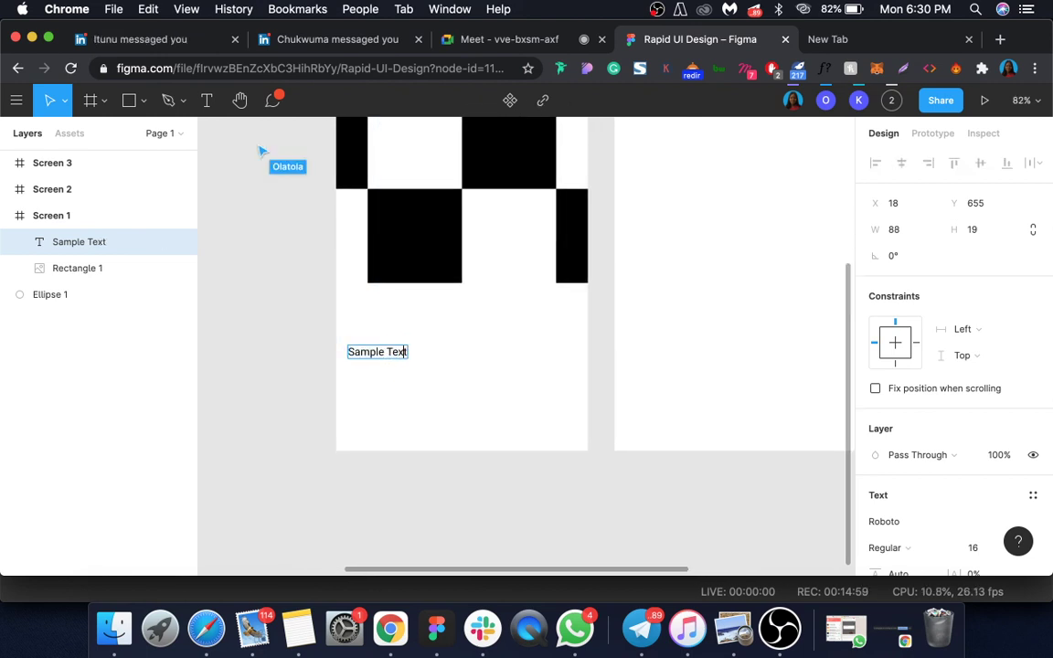
pyautogui.doubleClick(393, 353)
pyautogui.press('super+c')
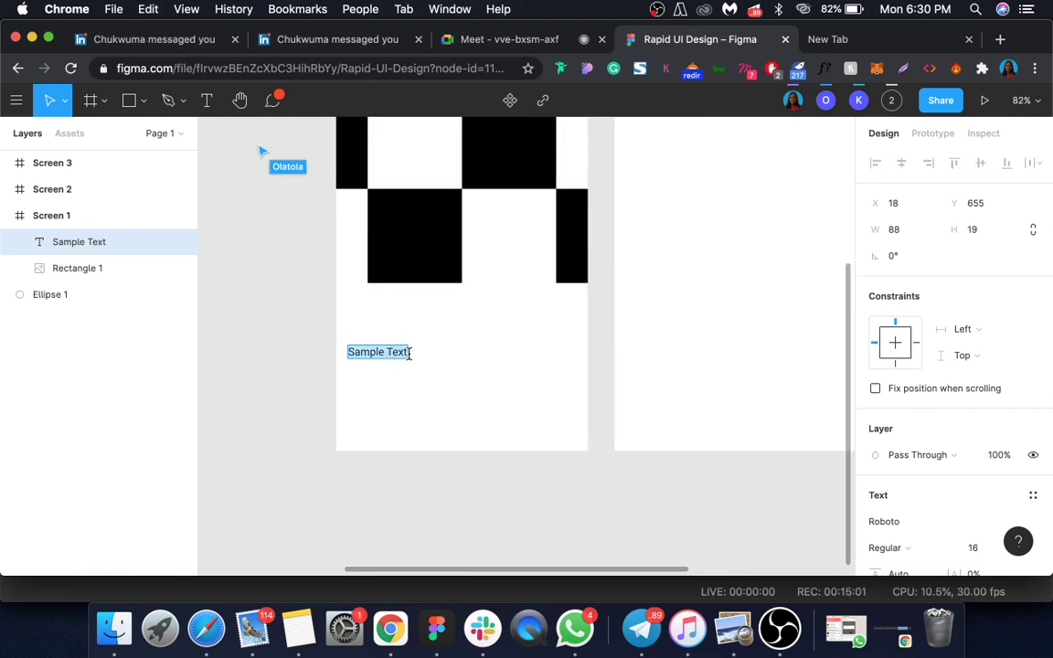
pyautogui.press('Escape')
pyautogui.scroll(5, 405, 353)
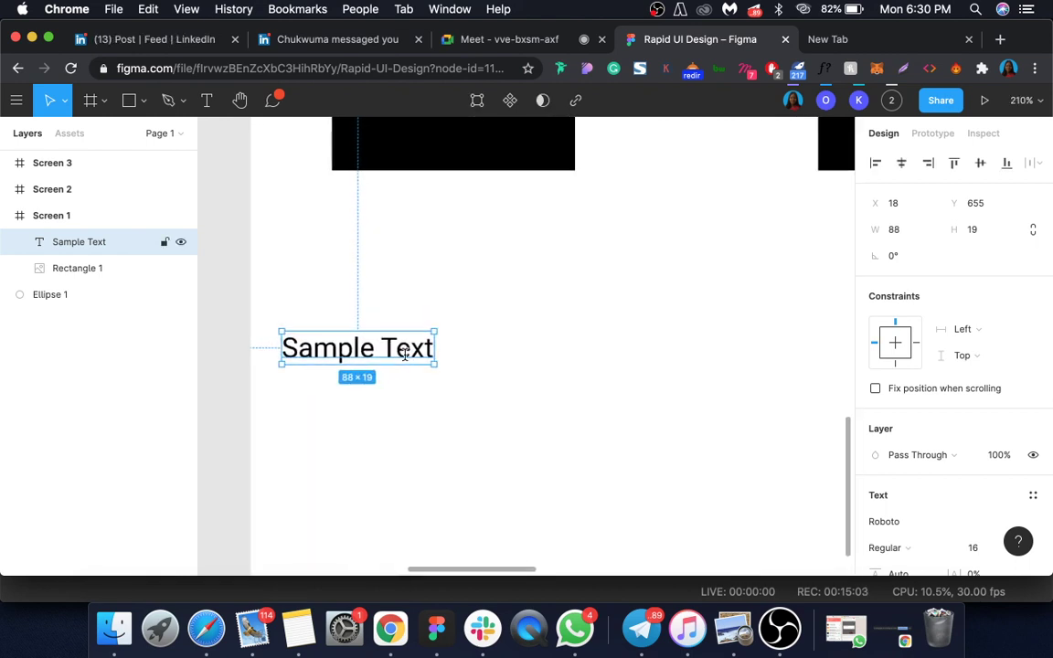
# Lengthen the text below the image on Screen 1 with repeated copies of "Sample Text" and narrow its box to about 343 wide.
pyautogui.press('Return')
pyautogui.press('Right')
pyautogui.press('super+v')
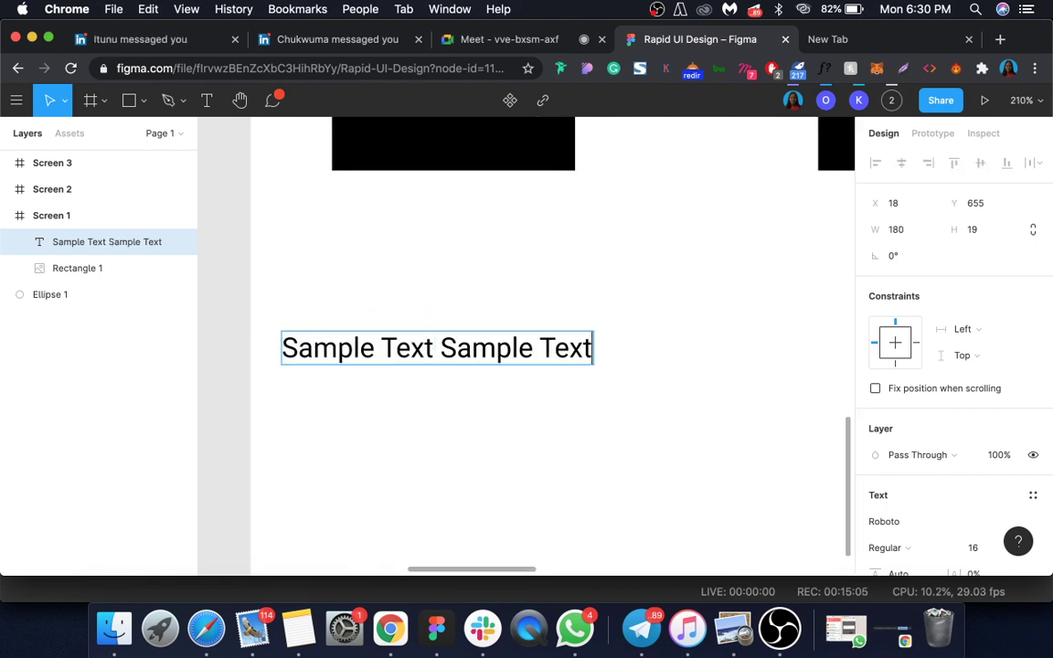
pyautogui.press('super+v')
pyautogui.press('super+v')
pyautogui.press('super+v')
pyautogui.press('super+v')
pyautogui.press('super+v')
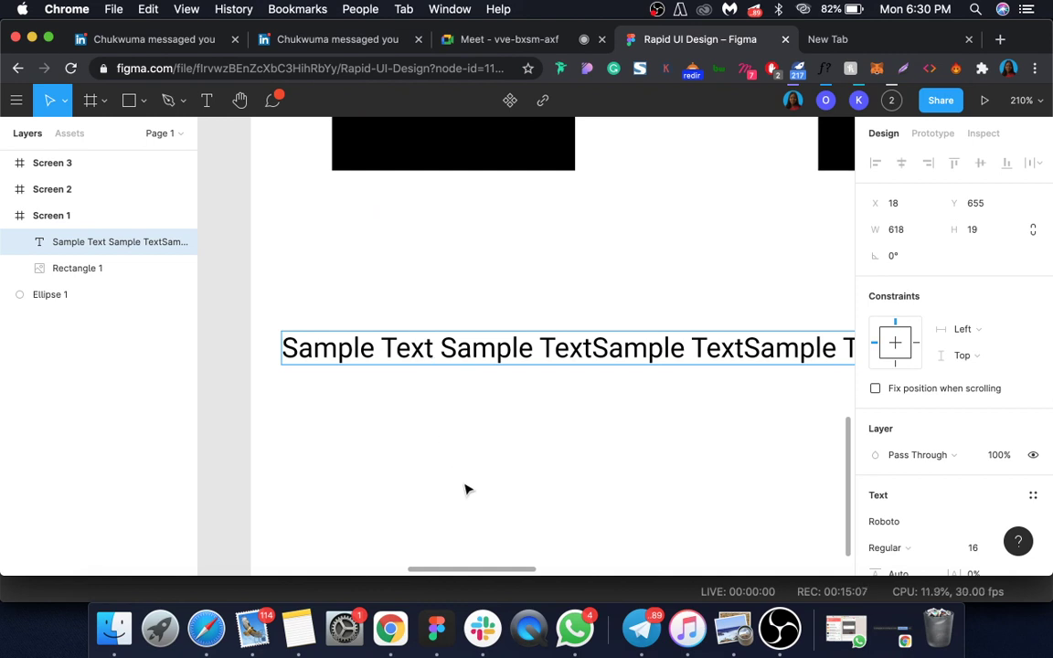
pyautogui.press('Escape')
pyautogui.scroll(-5, 468, 486)
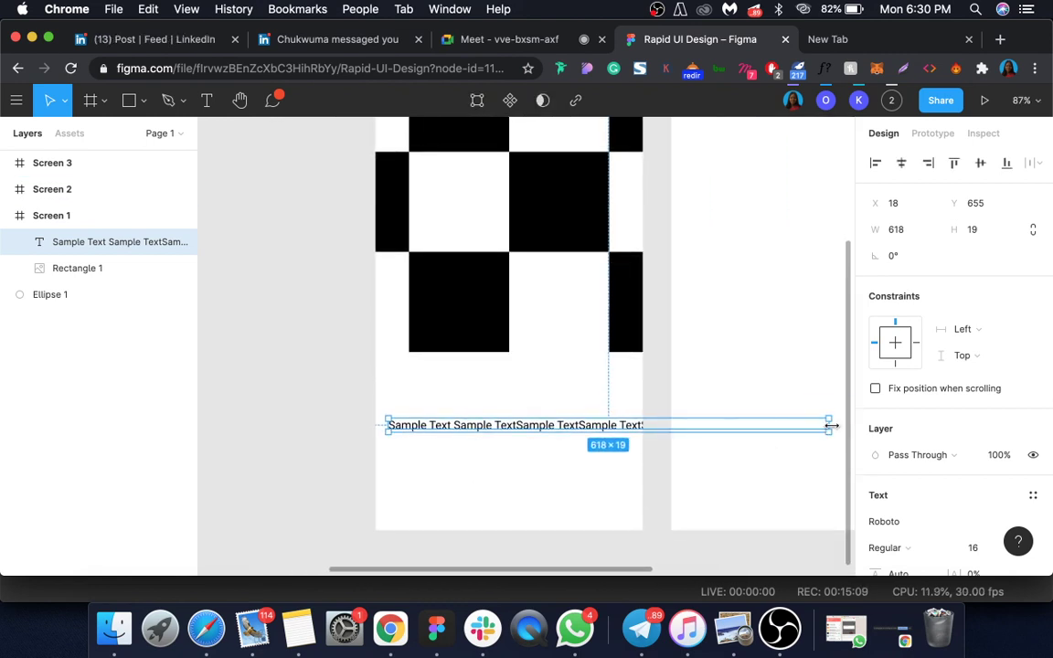
pyautogui.moveTo(830, 425); pyautogui.dragTo(632, 429)
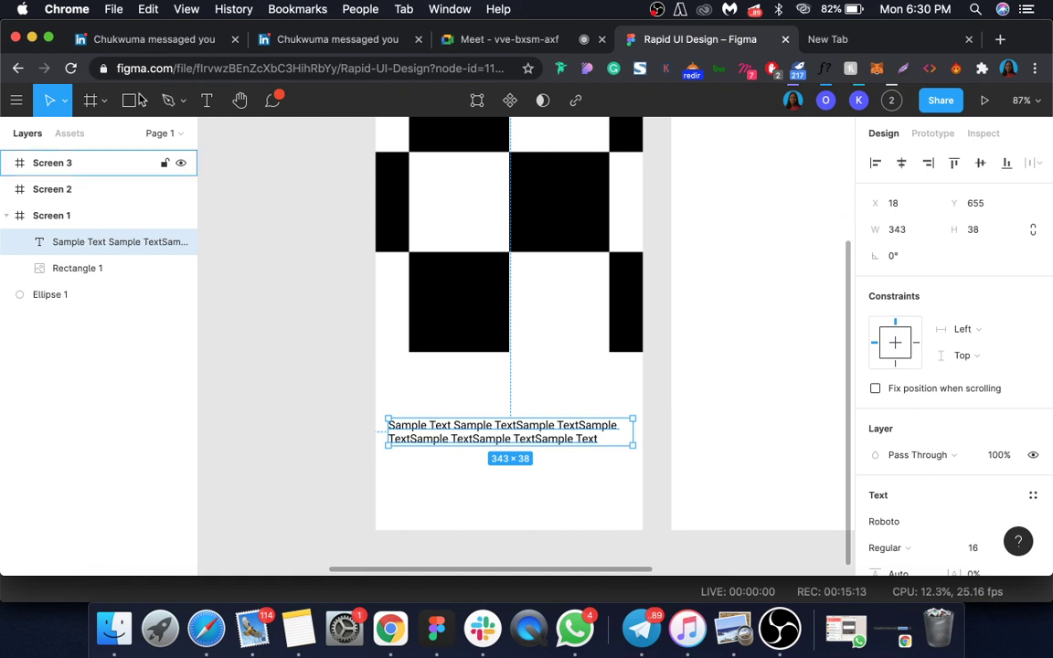
# Draw a button rectangle about 151 by 46 below the sample text on Screen 1.
pyautogui.click(143, 101)
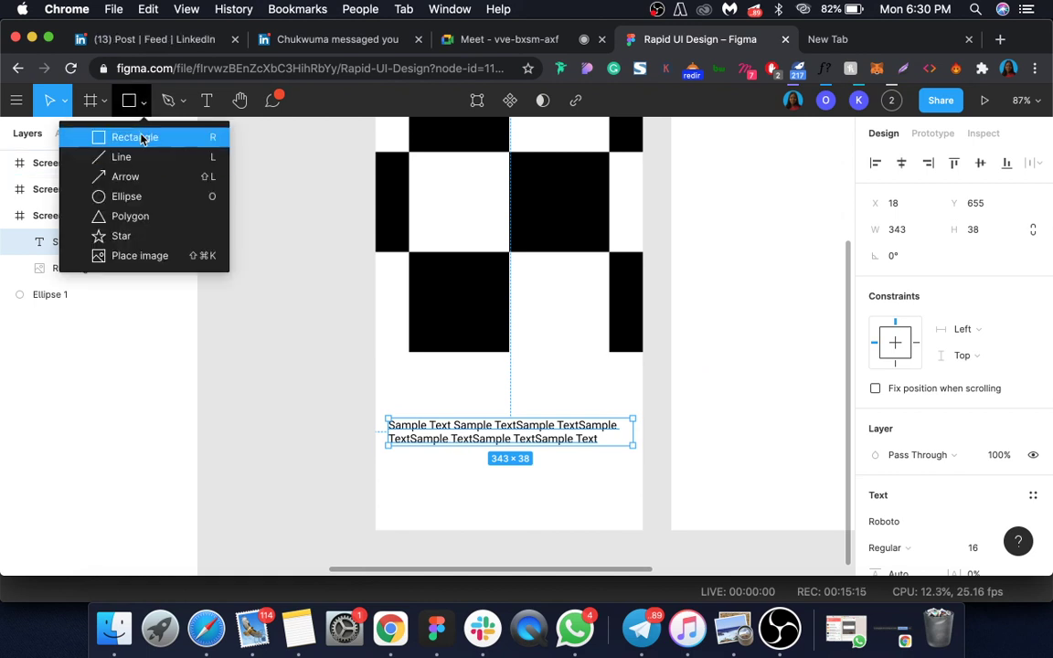
pyautogui.click(134, 138)
pyautogui.moveTo(390, 465); pyautogui.dragTo(475, 493)
pyautogui.moveTo(447, 550); pyautogui.dragTo(500, 477)
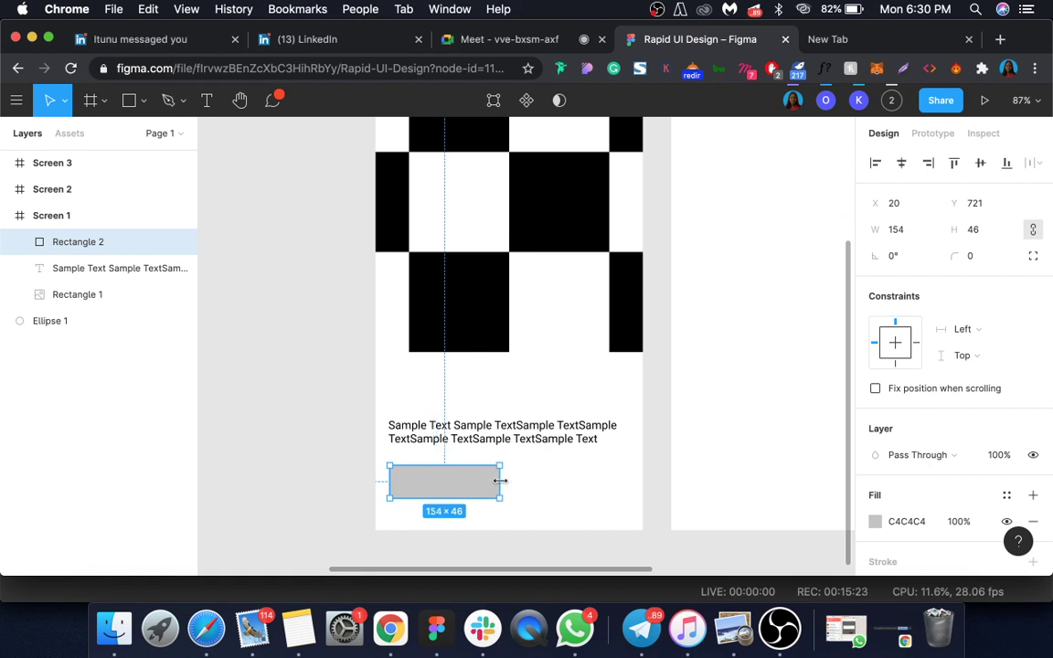
# Set the button rectangle's height to 50 and its corner radius to 100.
pyautogui.click(971, 257)
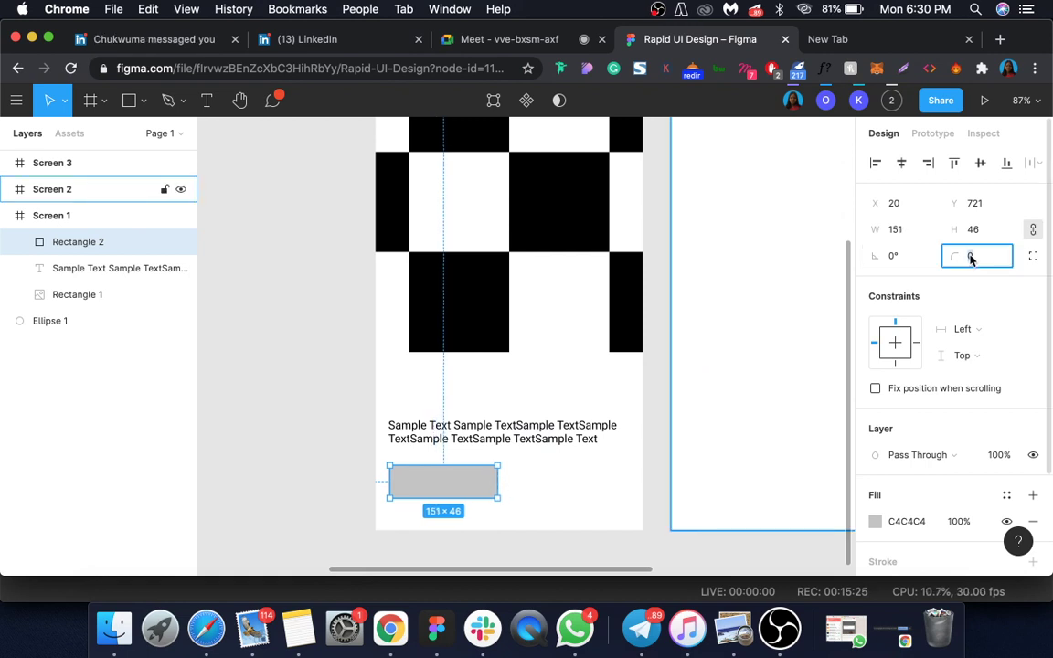
pyautogui.write('5')
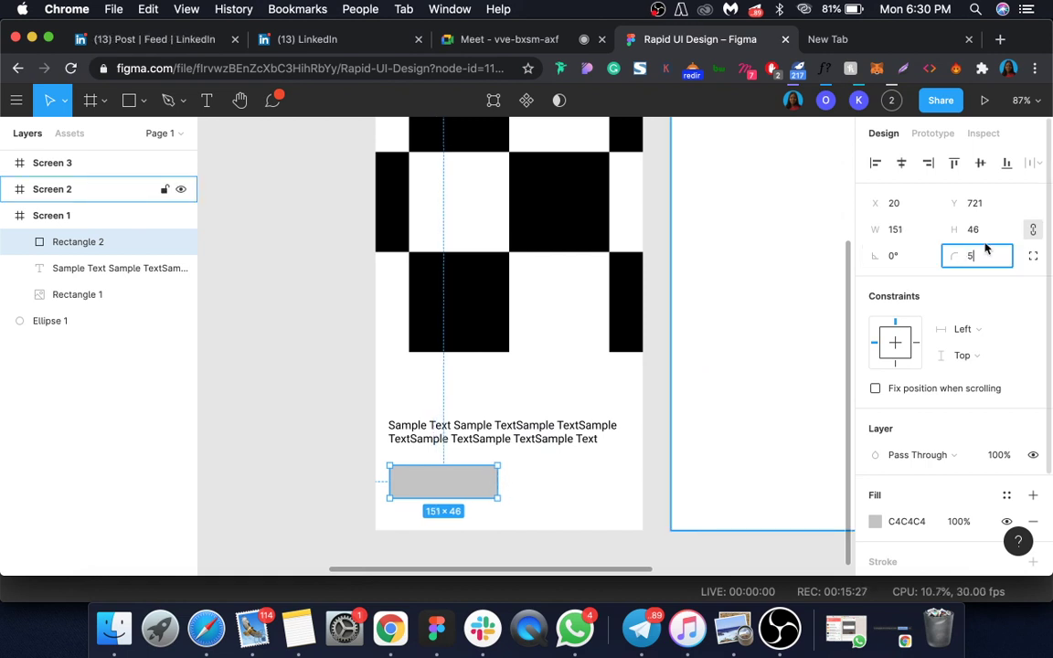
pyautogui.click(977, 233)
pyautogui.write('50')
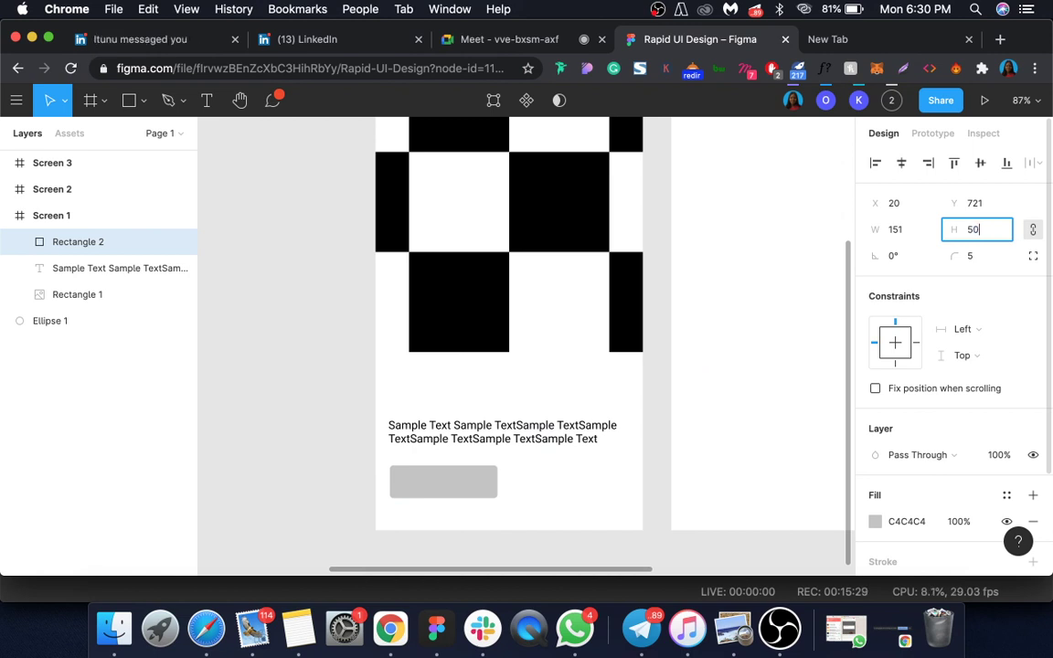
pyautogui.press('Return')
pyautogui.click(975, 256)
pyautogui.write('100')
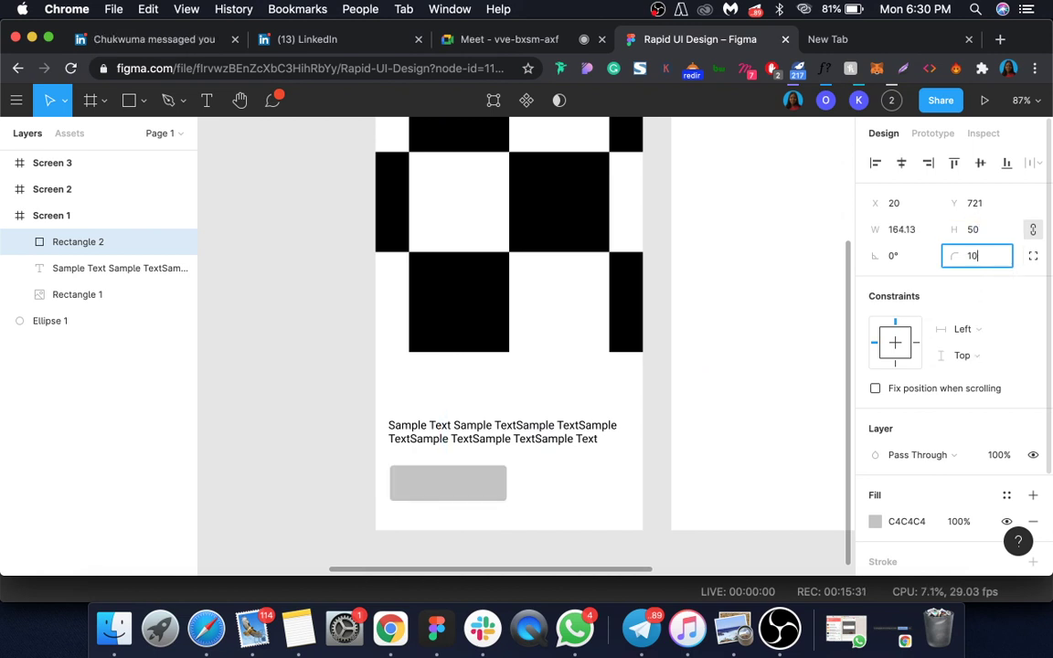
pyautogui.press('Return')
# Duplicate the sample text, place the copy over the button rectangle and change its wording to "Next".
pyautogui.click(468, 443)
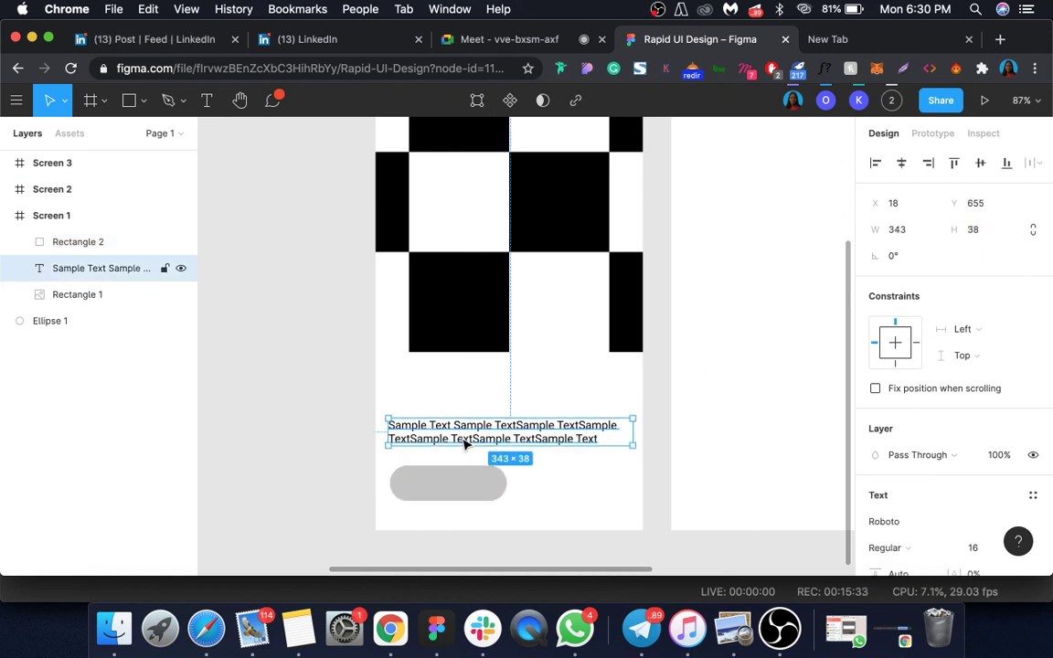
pyautogui.click(453, 491)
pyautogui.write('Sample Text Sample TextSample TextSample TextSample TextSample TextSample Text')
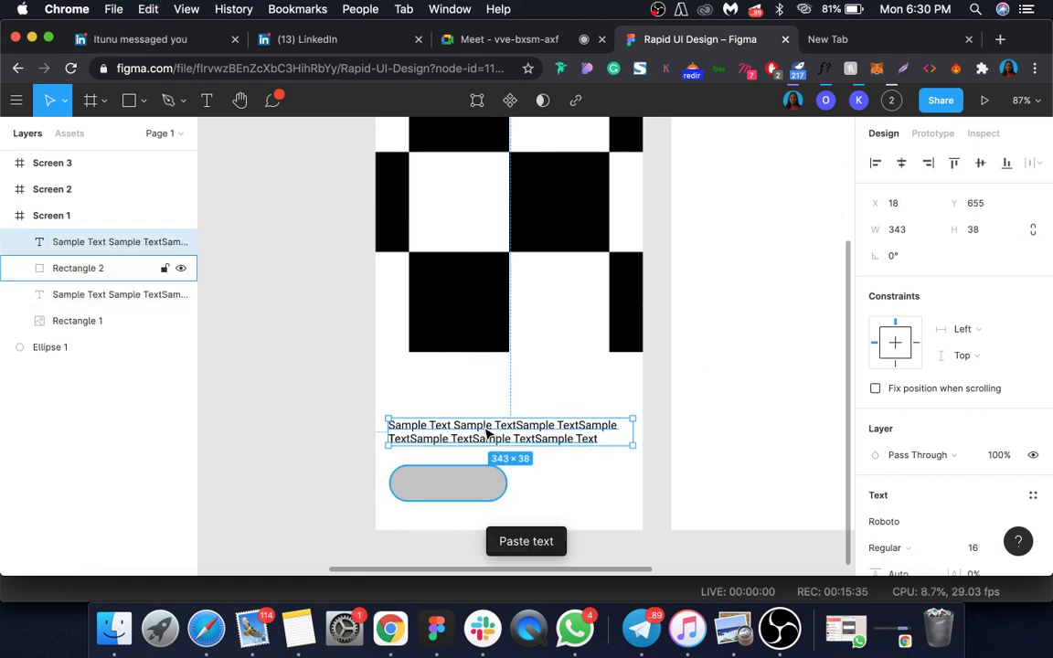
pyautogui.moveTo(483, 439); pyautogui.dragTo(484, 490)
pyautogui.doubleClick(480, 487)
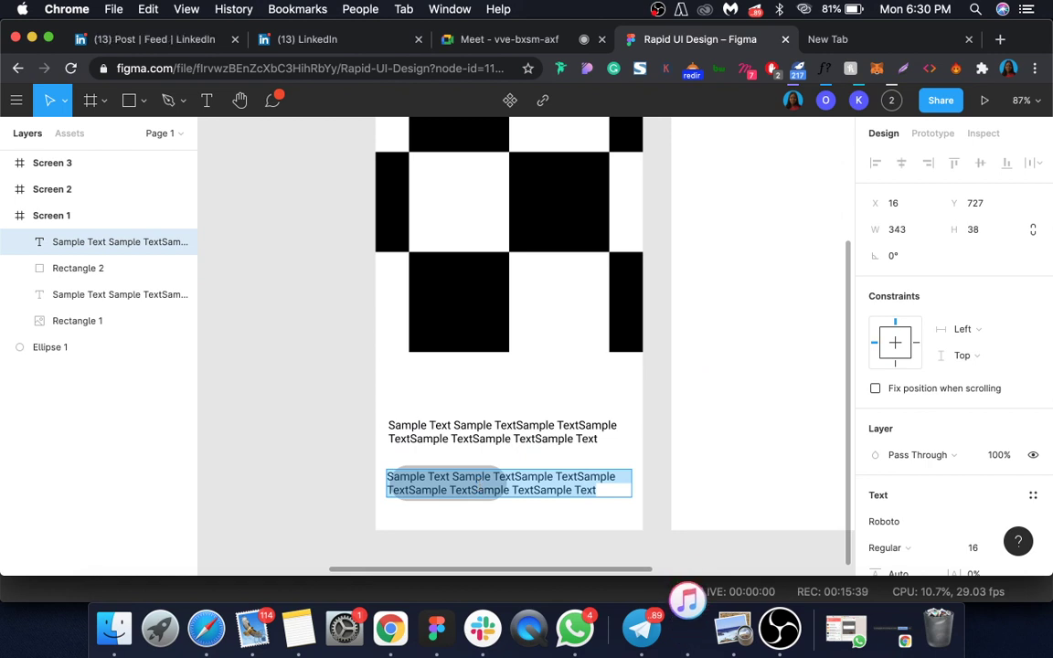
pyautogui.press('BackSpace')
pyautogui.write('Next')
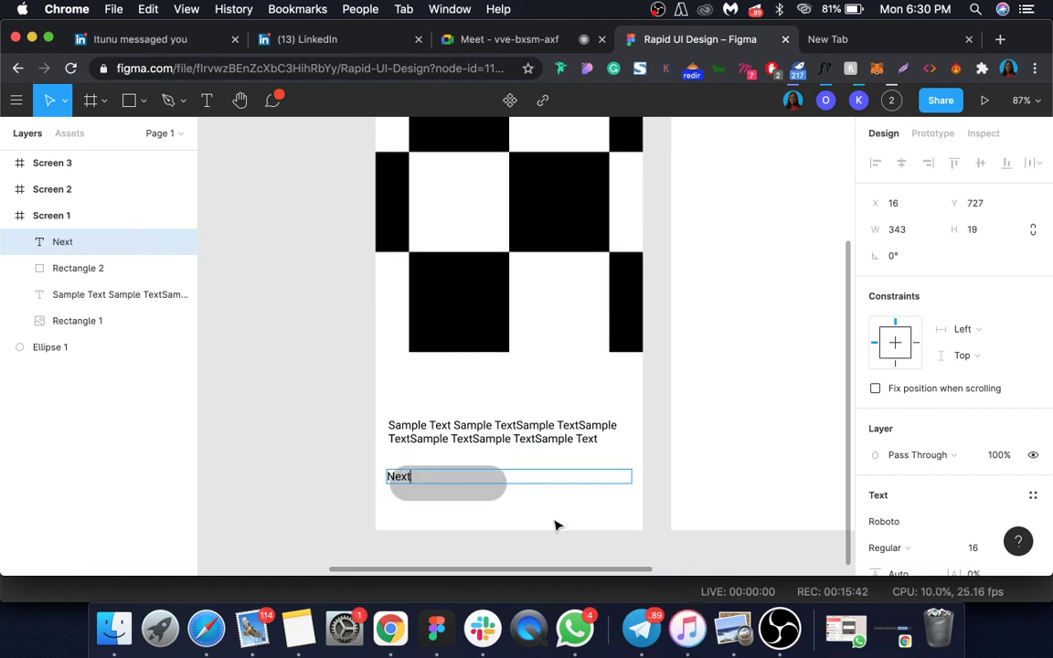
pyautogui.press('Escape')
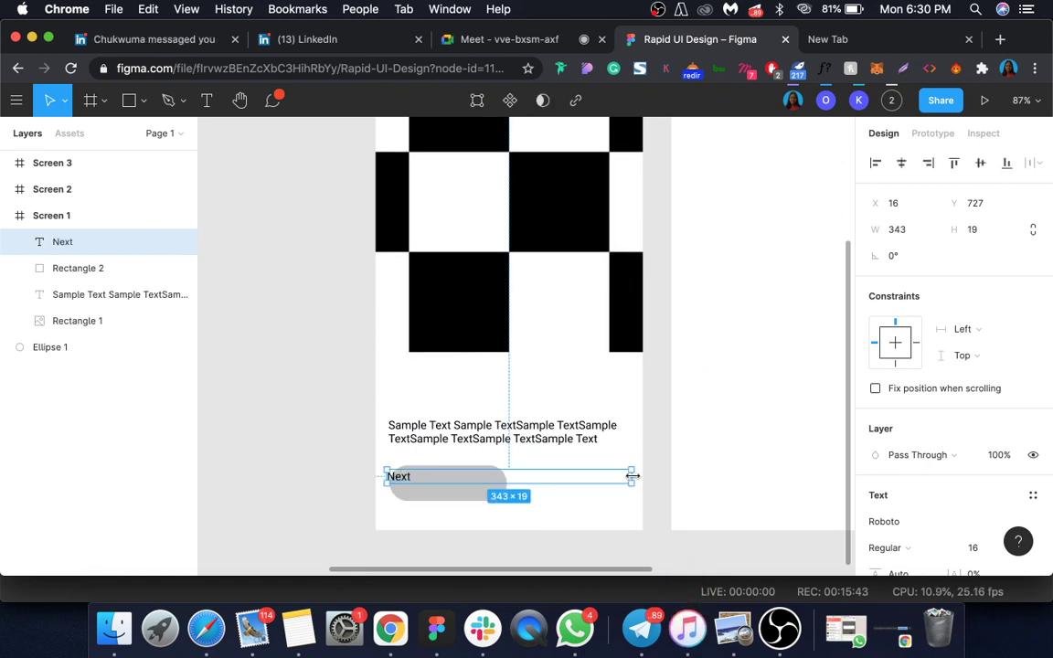
# Set the "Next" label to auto width and centre it on the button rectangle.
pyautogui.scroll(-3, 953, 539)
pyautogui.click(953, 489)
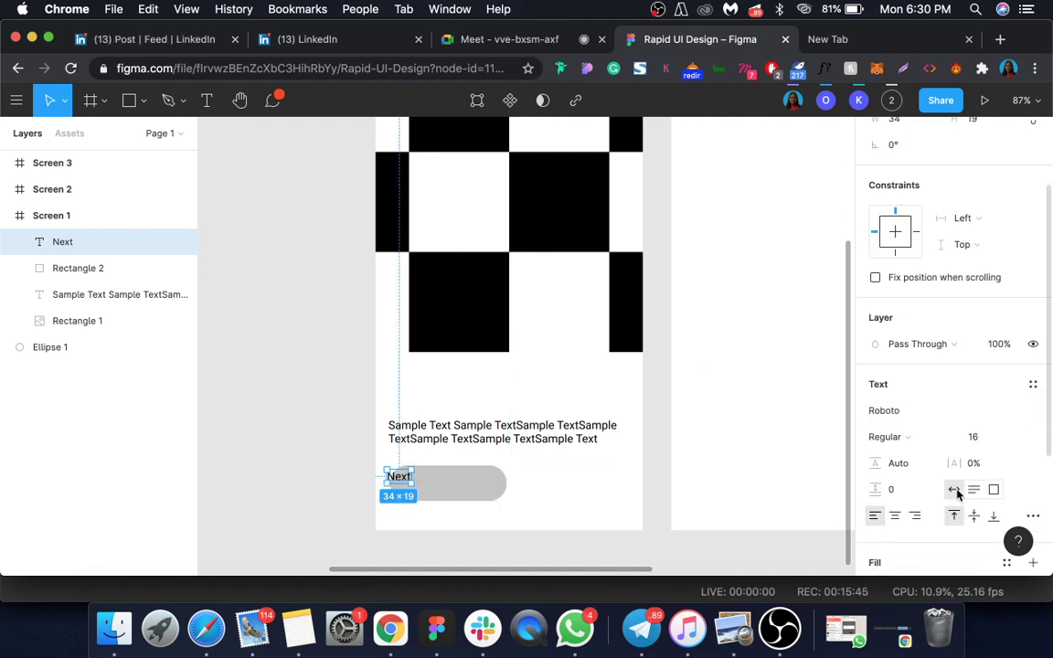
pyautogui.moveTo(419, 483); pyautogui.dragTo(448, 489)
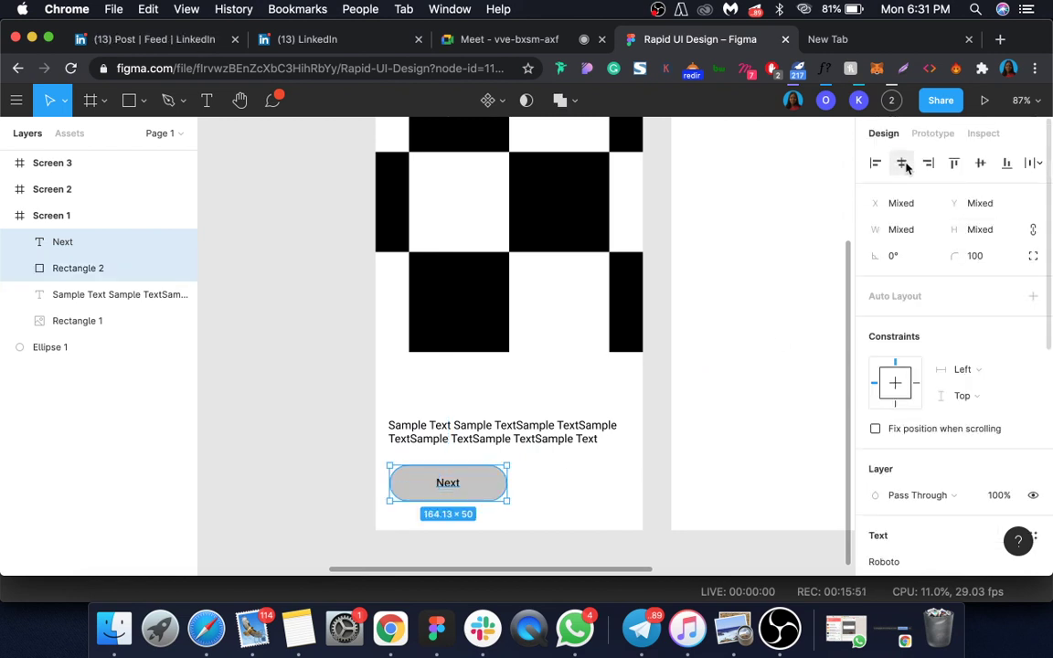
pyautogui.click(718, 336)
pyautogui.scroll(-3, 718, 336)
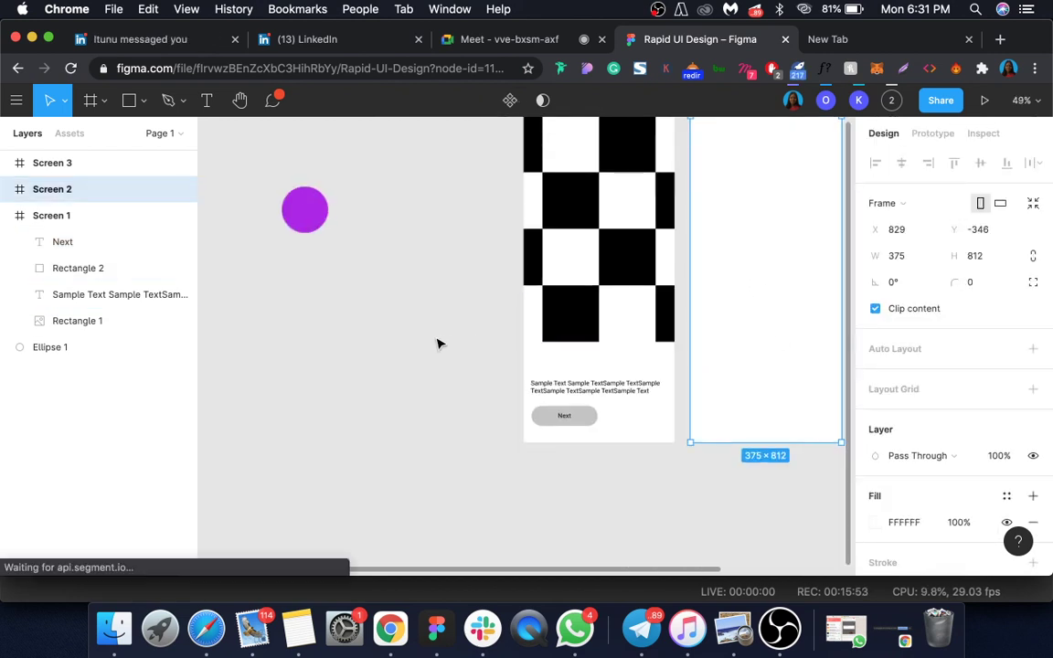
pyautogui.click(437, 342)
pyautogui.scroll(2, 436, 343)
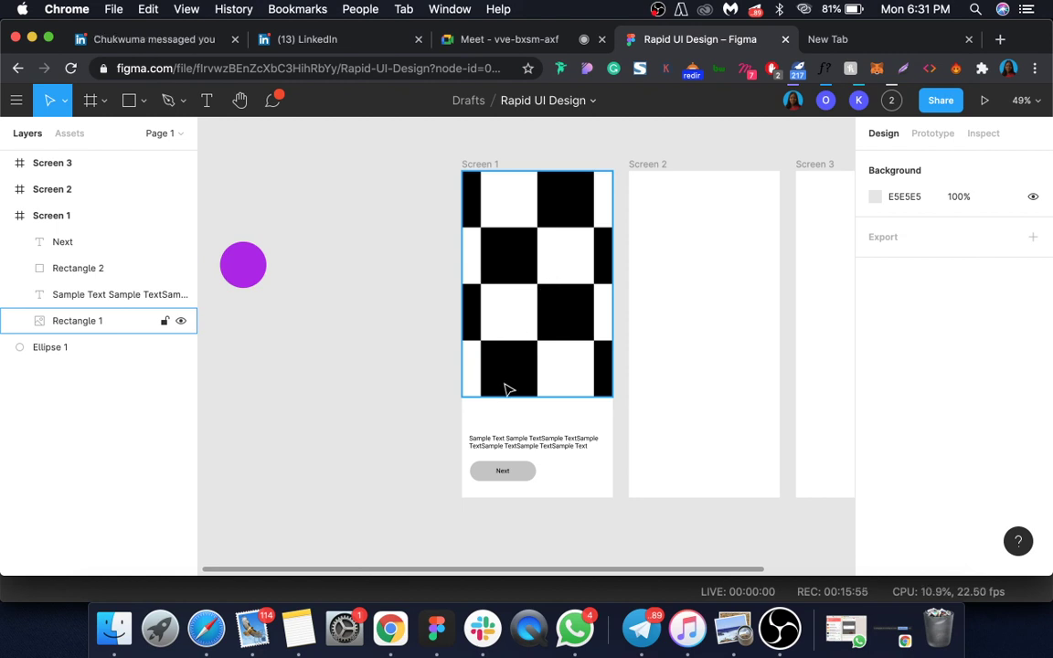
# Move the sample text on Screen 1 slightly up and line its left edge up with the button.
pyautogui.click(574, 448)
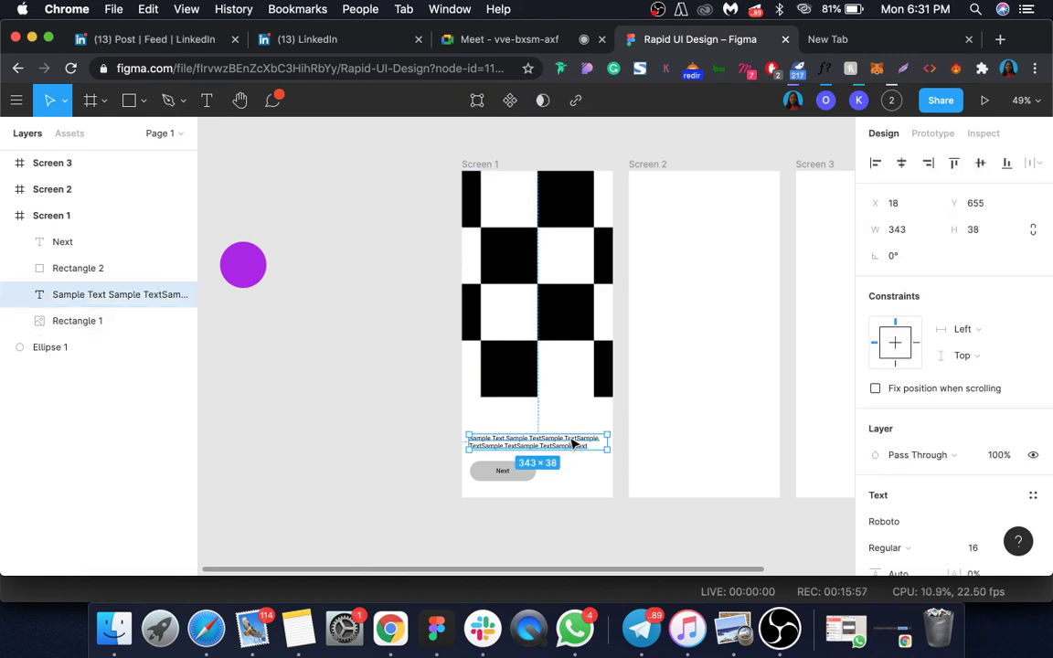
pyautogui.click(510, 296)
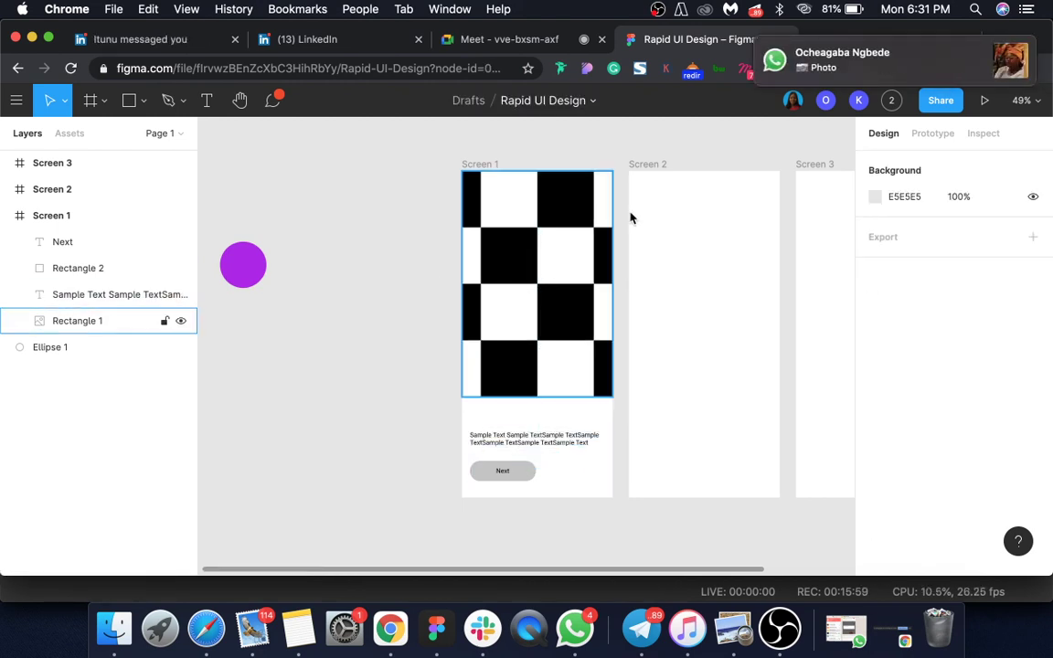
pyautogui.click(495, 439)
pyautogui.click(514, 474)
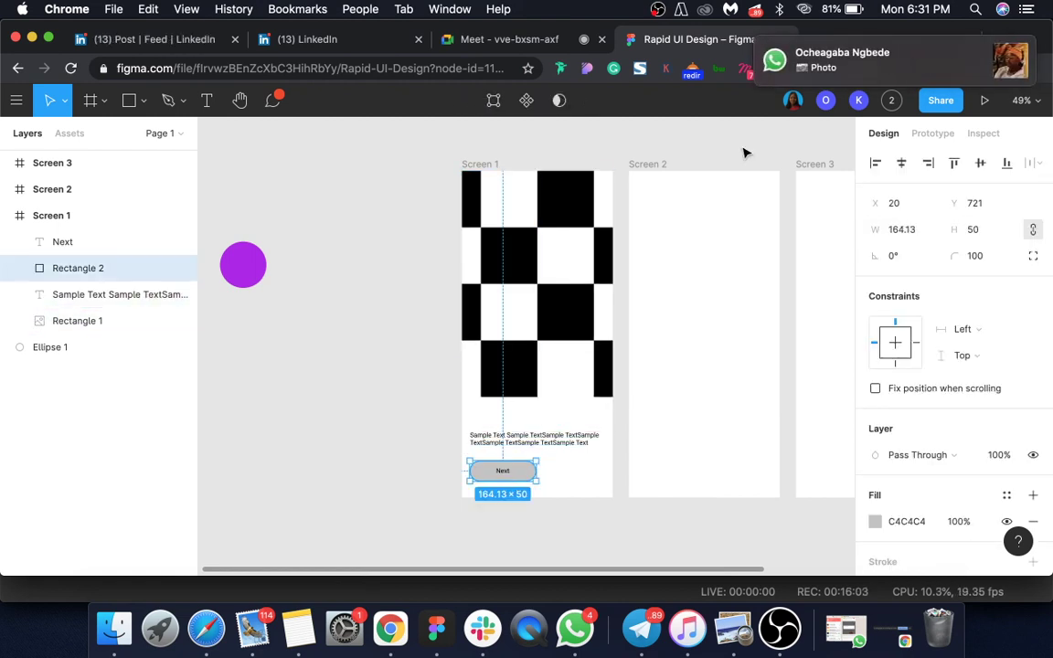
pyautogui.click(676, 144)
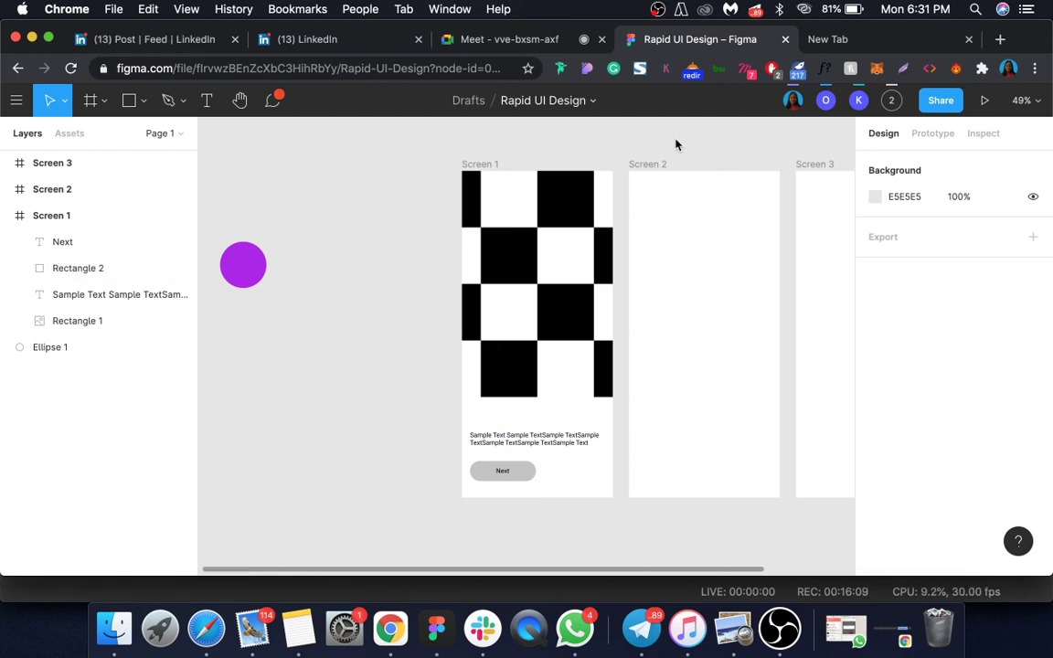
# Duplicate the Screen 3 frame to add a fourth screen, then deselect it.
pyautogui.hscroll(2, 731, 169)
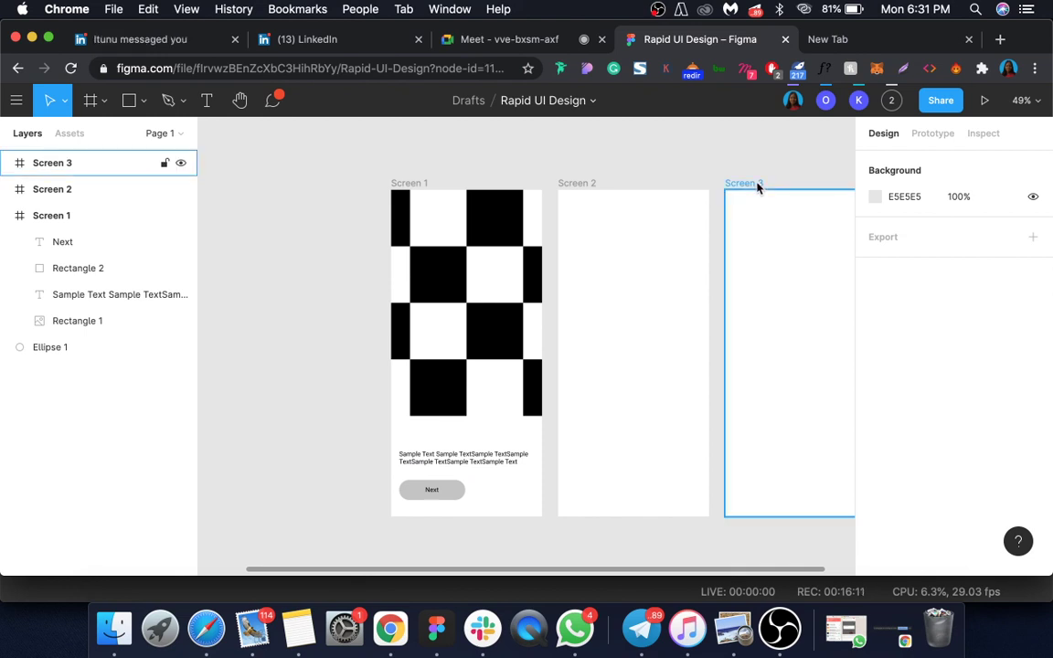
pyautogui.click(757, 188)
pyautogui.hscroll(3, 756, 187)
pyautogui.press('cmd+d')
pyautogui.hscroll(-3, 756, 183)
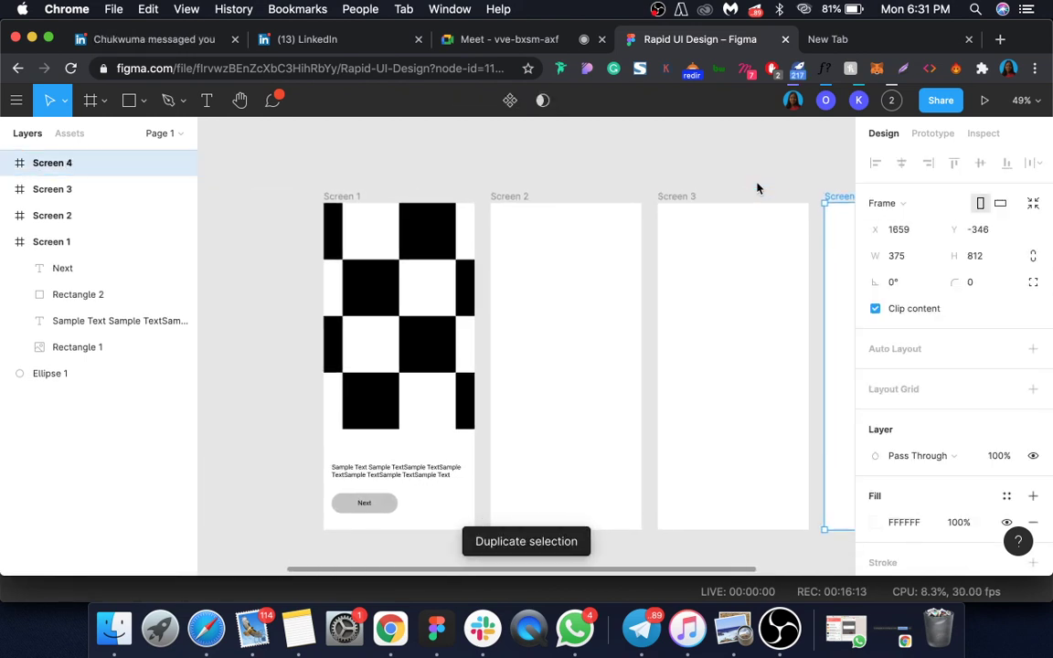
pyautogui.click(470, 175)
pyautogui.scroll(2, 464, 321)
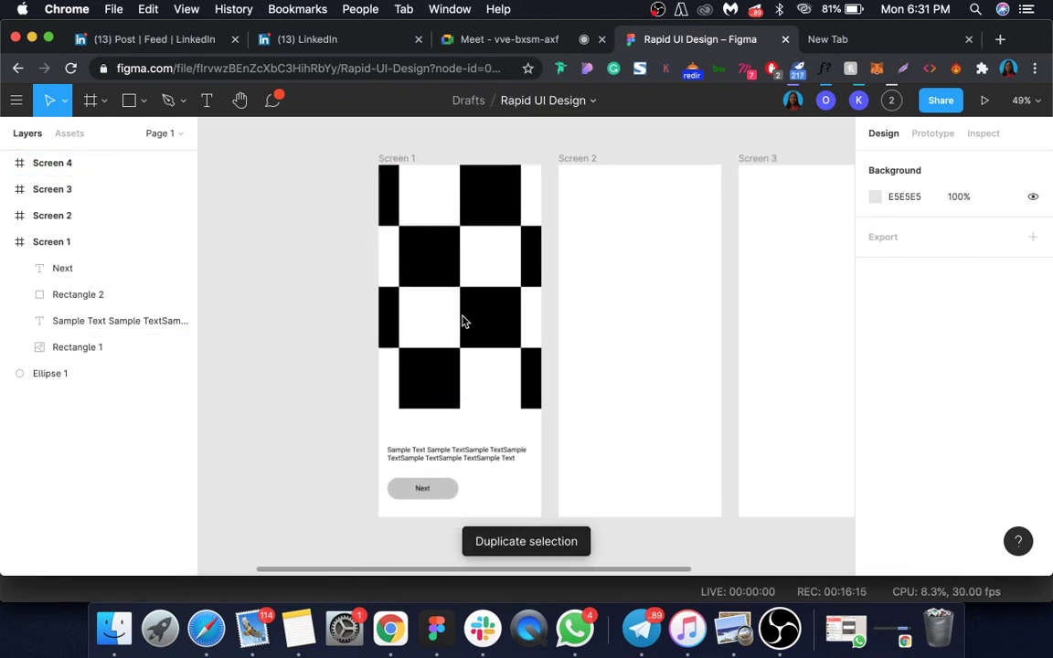
# Change the fill of the Screen 2 frame to the solid coral red F06868.
pyautogui.hscroll(2, 463, 319)
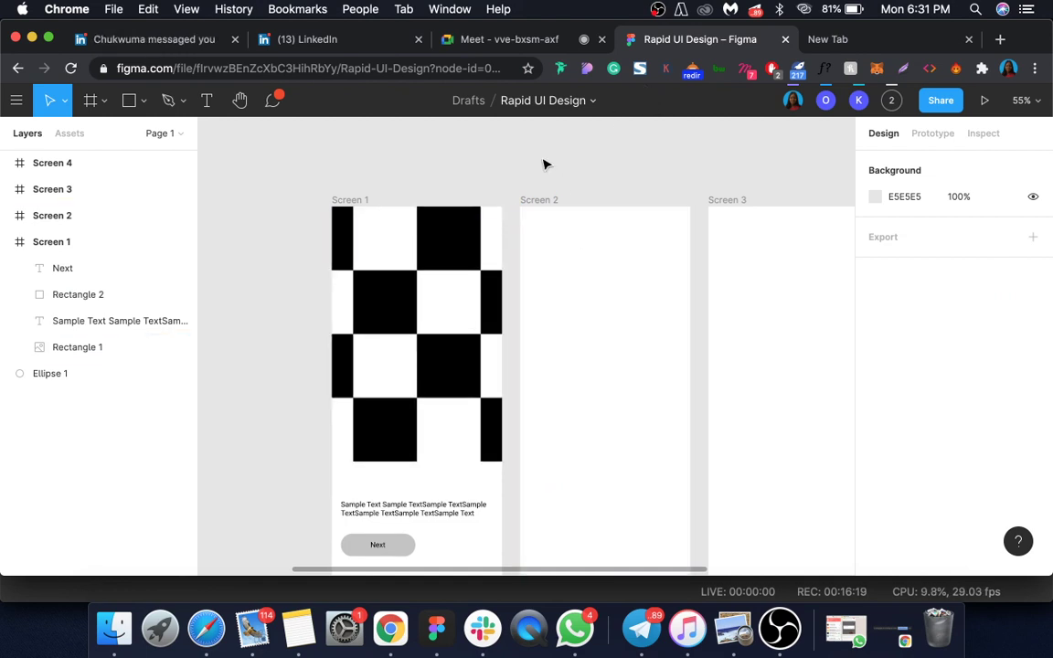
pyautogui.click(539, 199)
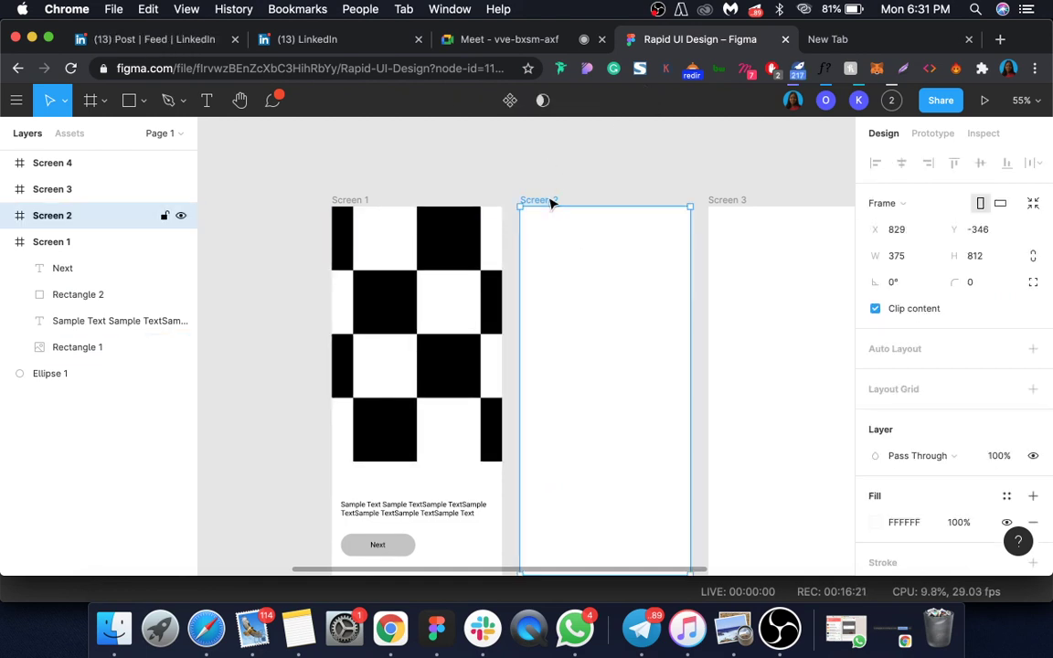
pyautogui.scroll(-3, 952, 369)
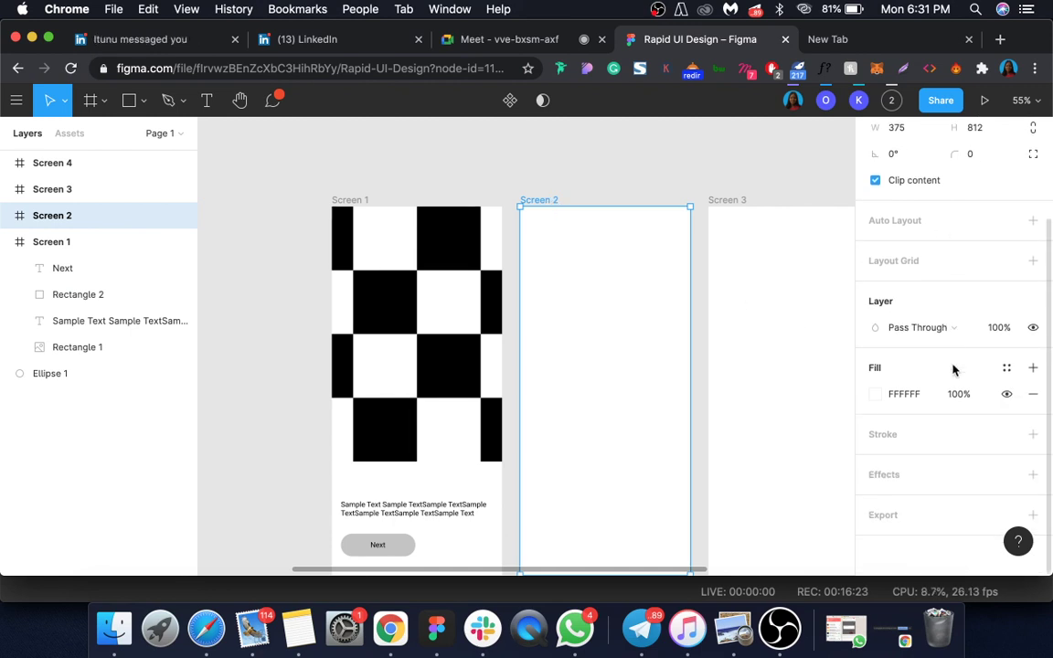
pyautogui.click(875, 393)
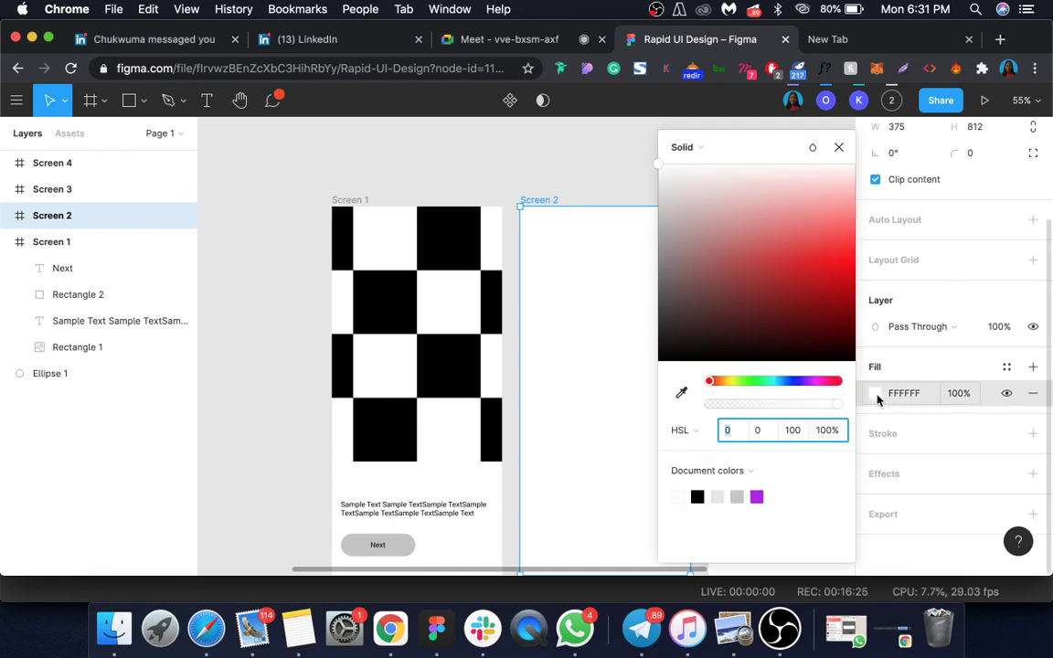
pyautogui.click(822, 284)
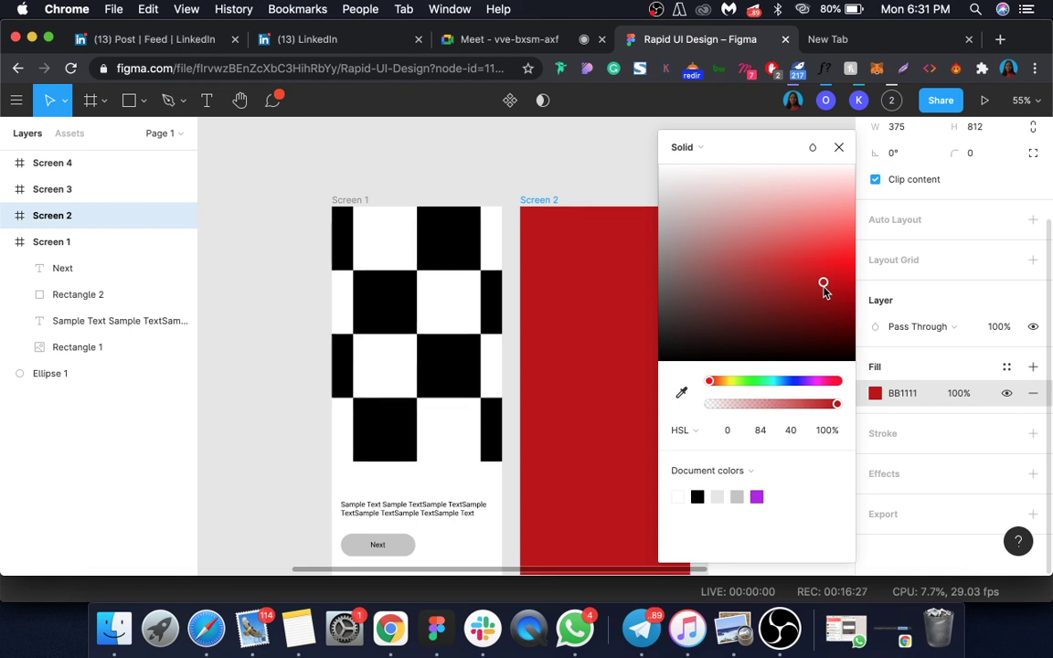
pyautogui.moveTo(841, 245); pyautogui.dragTo(821, 235)
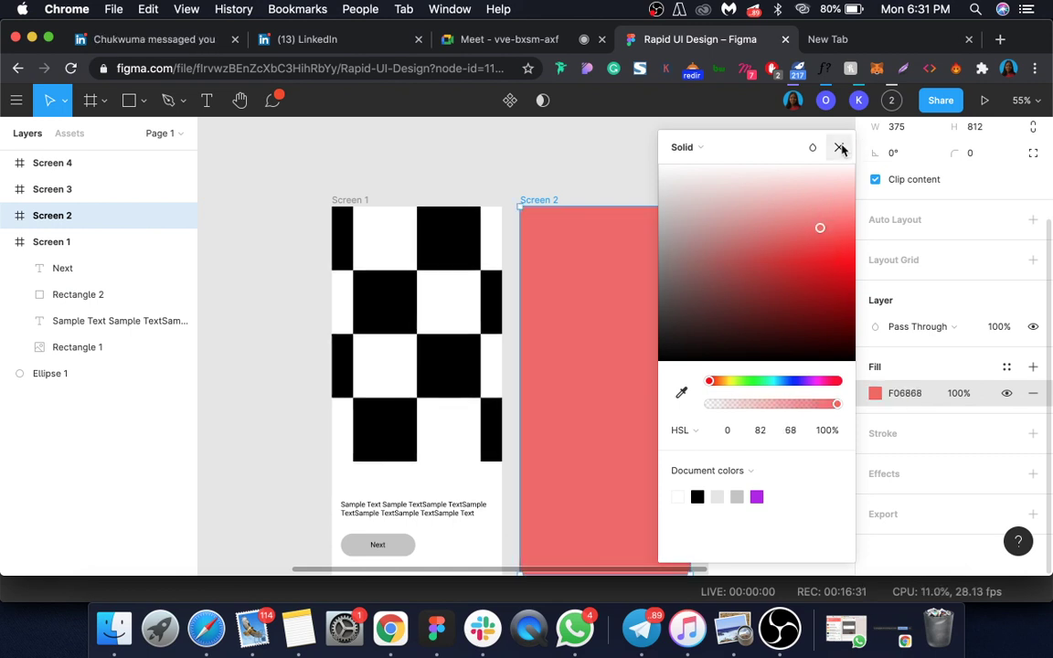
pyautogui.click(838, 147)
# Change the fill of the Screen 3 frame to the solid violet 8F42F0.
pyautogui.hscroll(2, 575, 206)
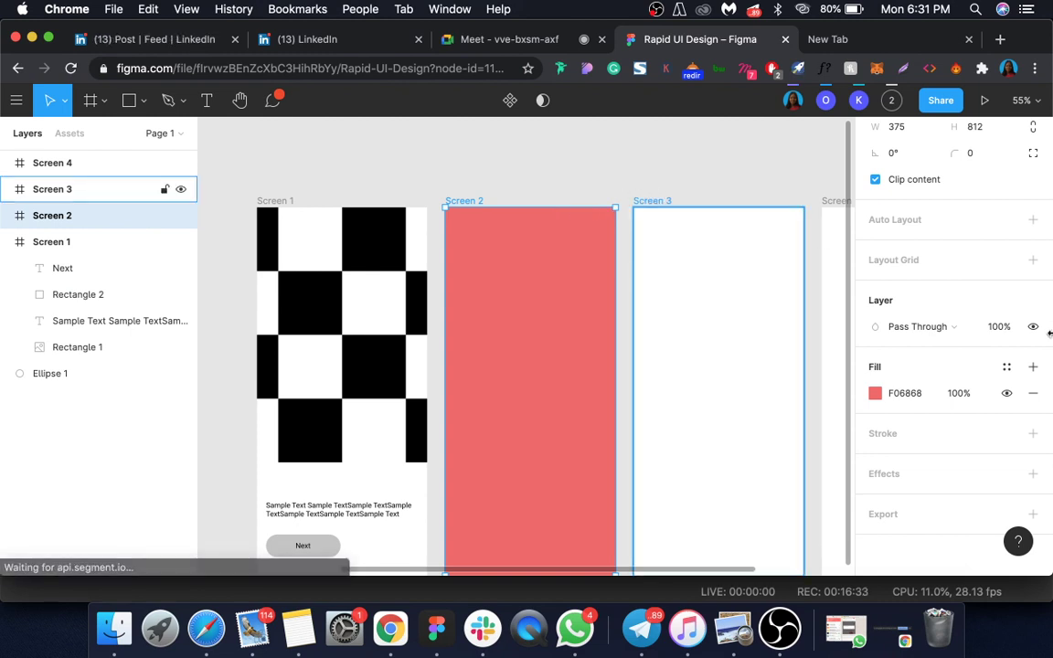
pyautogui.click(644, 203)
pyautogui.click(1006, 366)
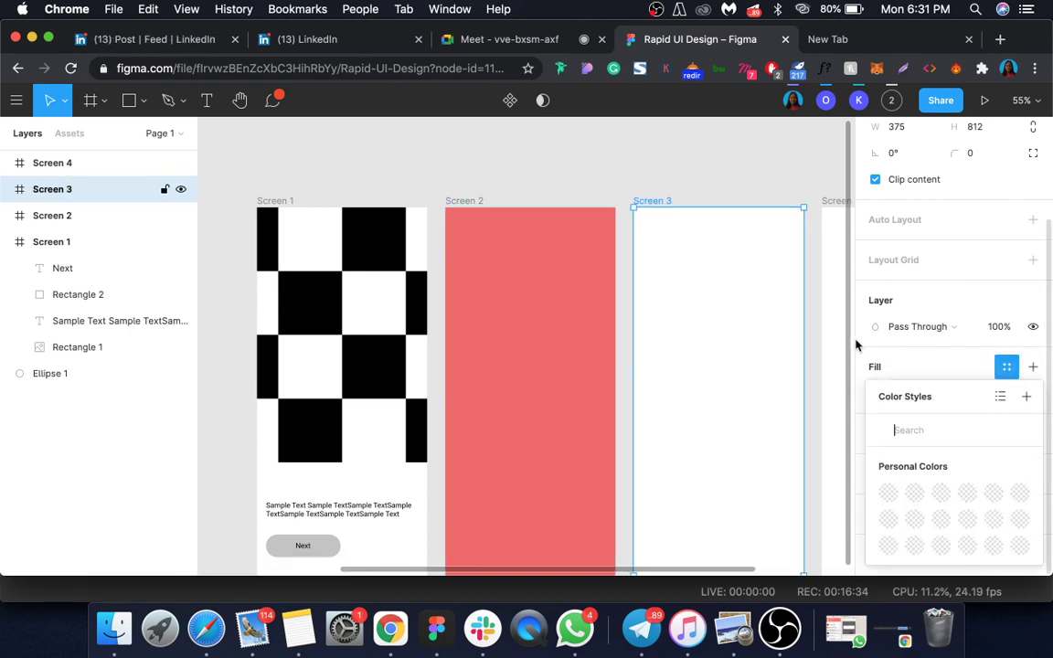
pyautogui.click(916, 351)
pyautogui.click(876, 398)
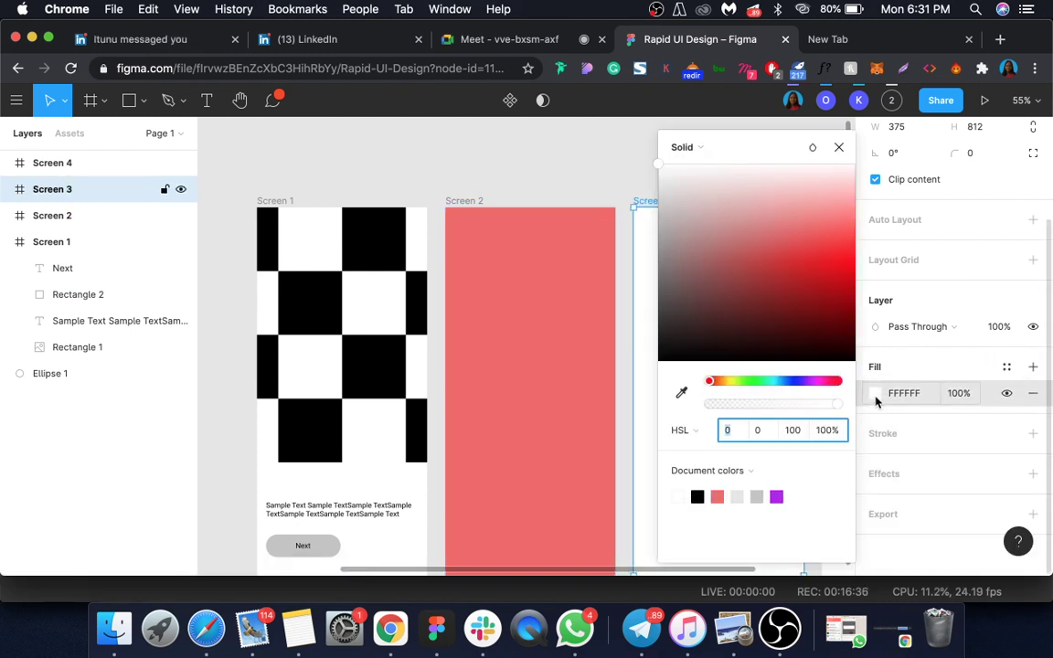
pyautogui.click(804, 381)
pyautogui.click(821, 260)
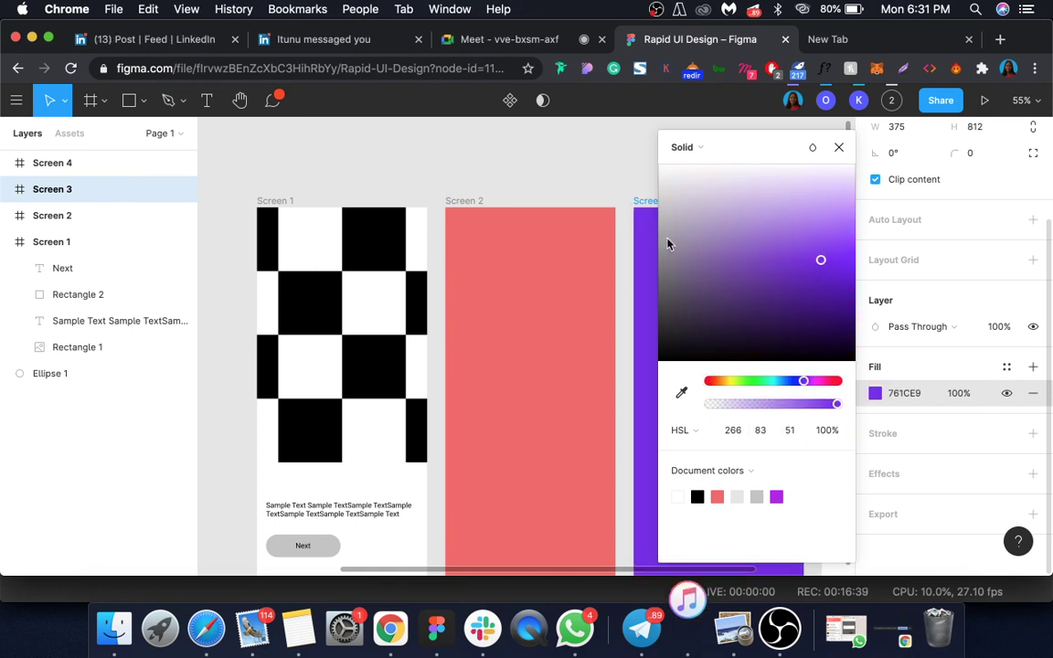
pyautogui.hscroll(5, 594, 199)
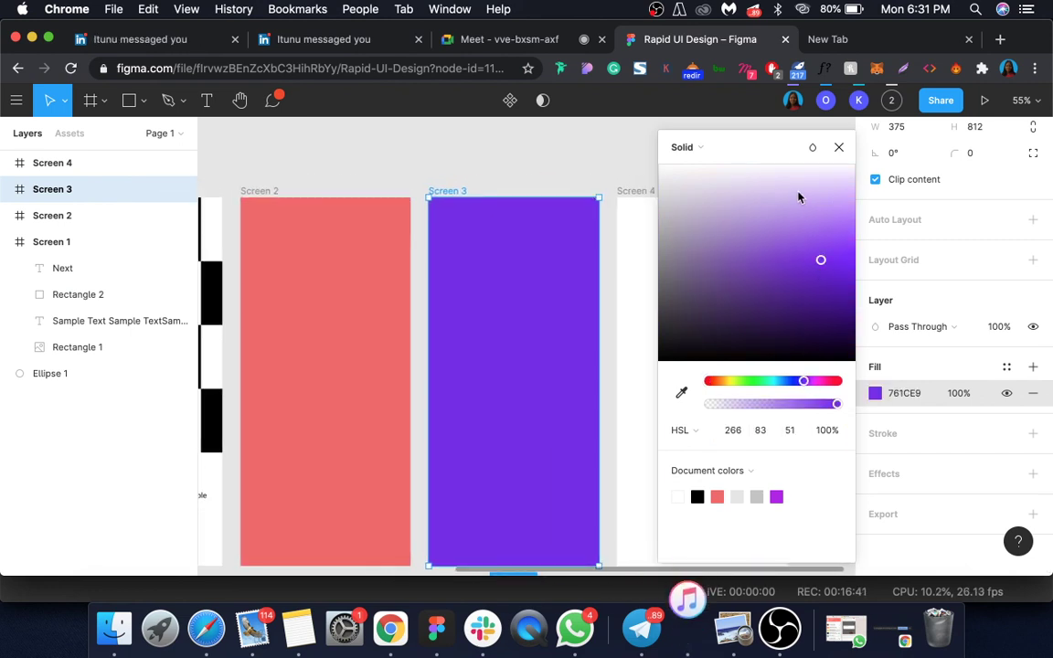
pyautogui.moveTo(830, 237)
pyautogui.mouseDown()
pyautogui.moveTo(827, 227)
pyautogui.moveTo(826, 242)
pyautogui.mouseUp()
# Change the fill of the Screen 4 frame to the solid orange F0AE2F, then deselect the frame.
pyautogui.hscroll(2, 622, 225)
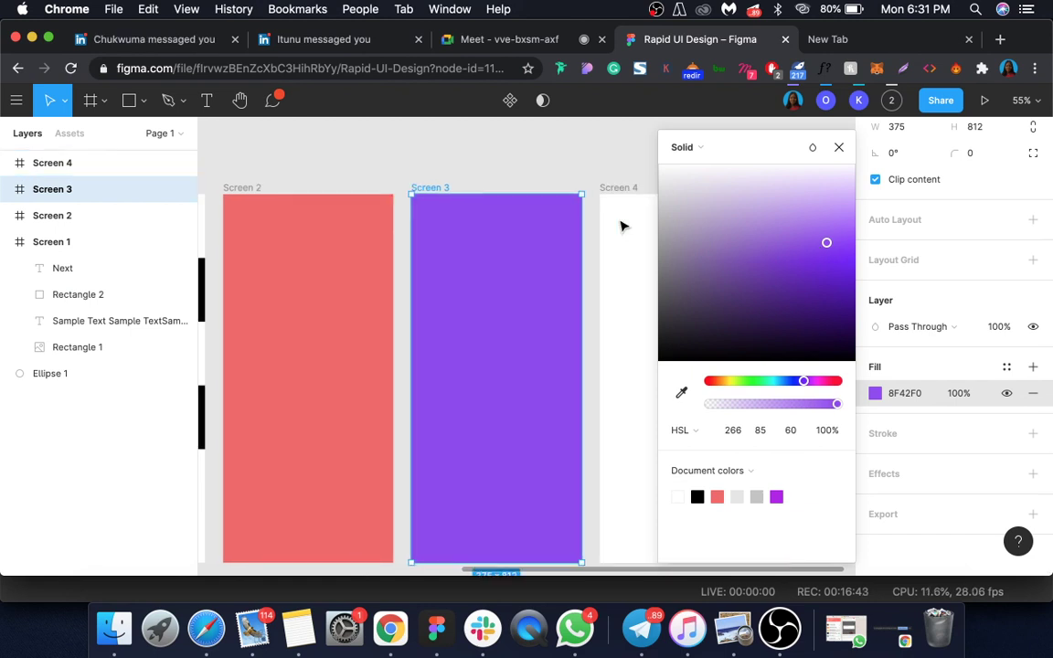
pyautogui.click(573, 188)
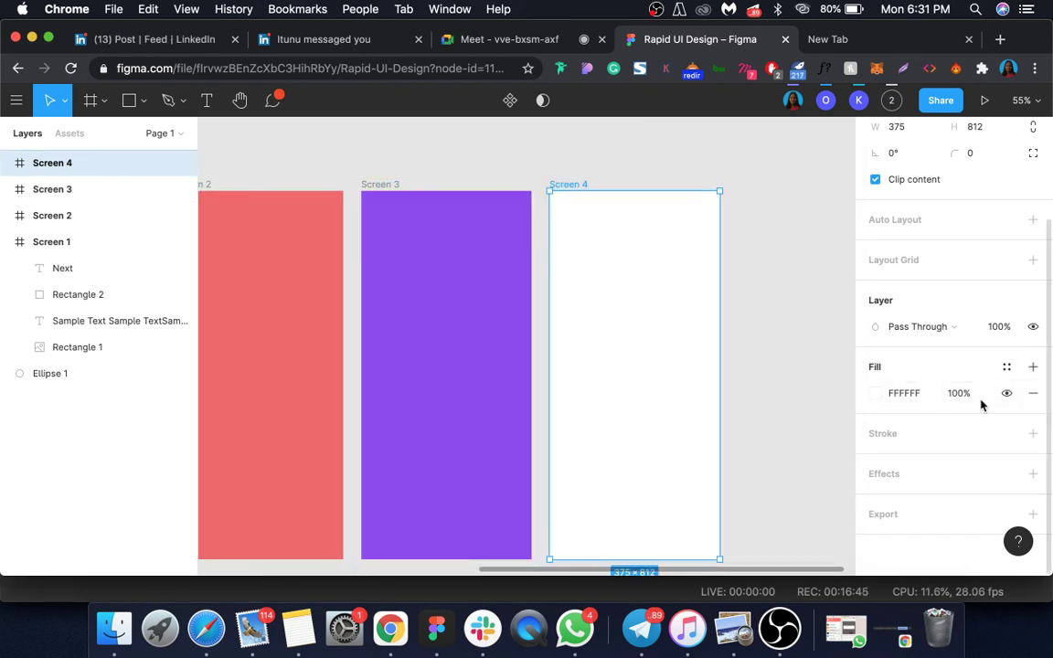
pyautogui.click(872, 394)
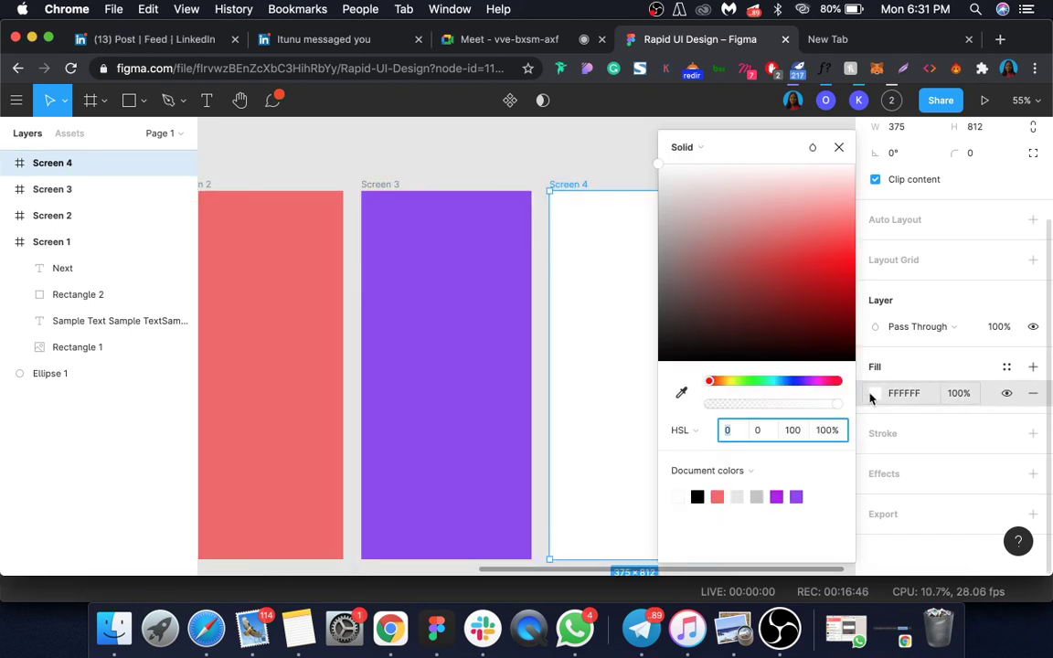
pyautogui.click(796, 380)
pyautogui.click(816, 222)
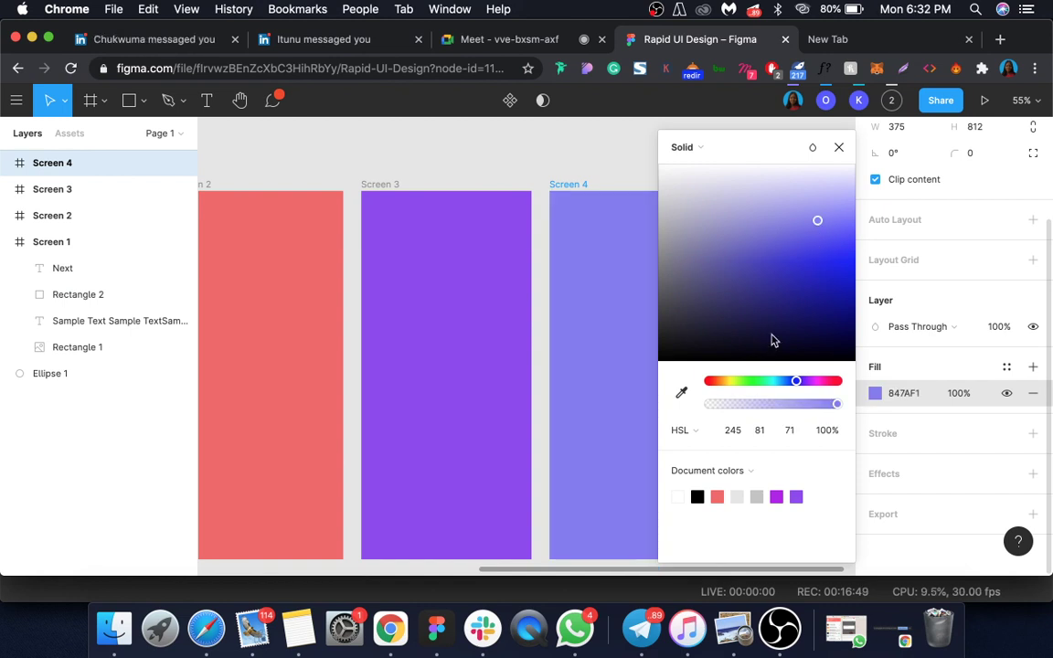
pyautogui.moveTo(735, 383); pyautogui.dragTo(723, 381)
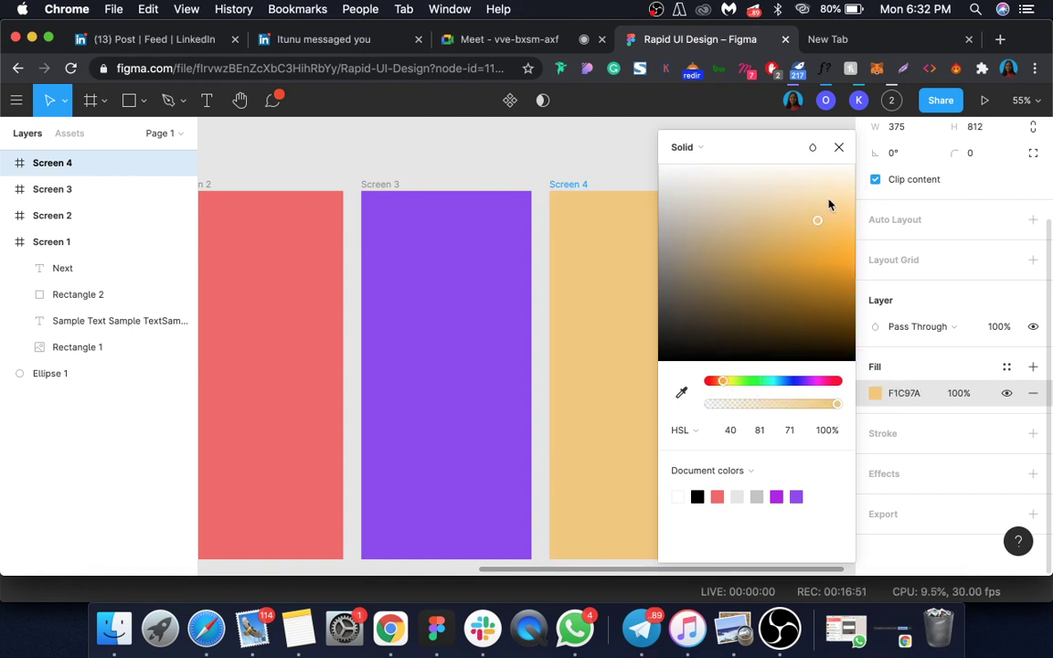
pyautogui.moveTo(827, 205); pyautogui.dragTo(828, 263)
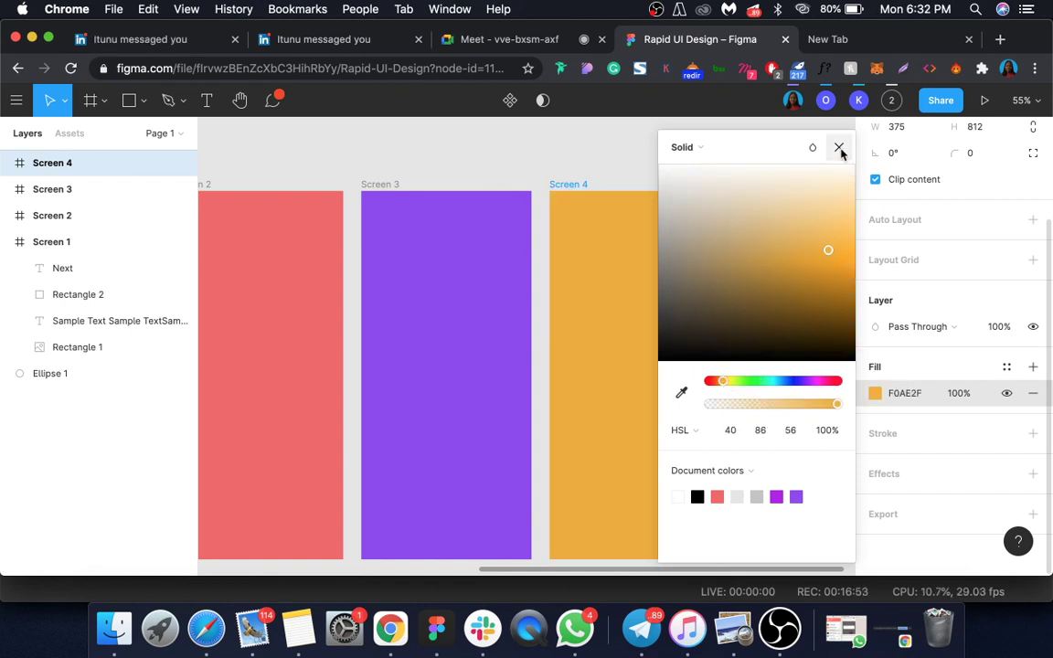
pyautogui.click(839, 147)
pyautogui.click(691, 173)
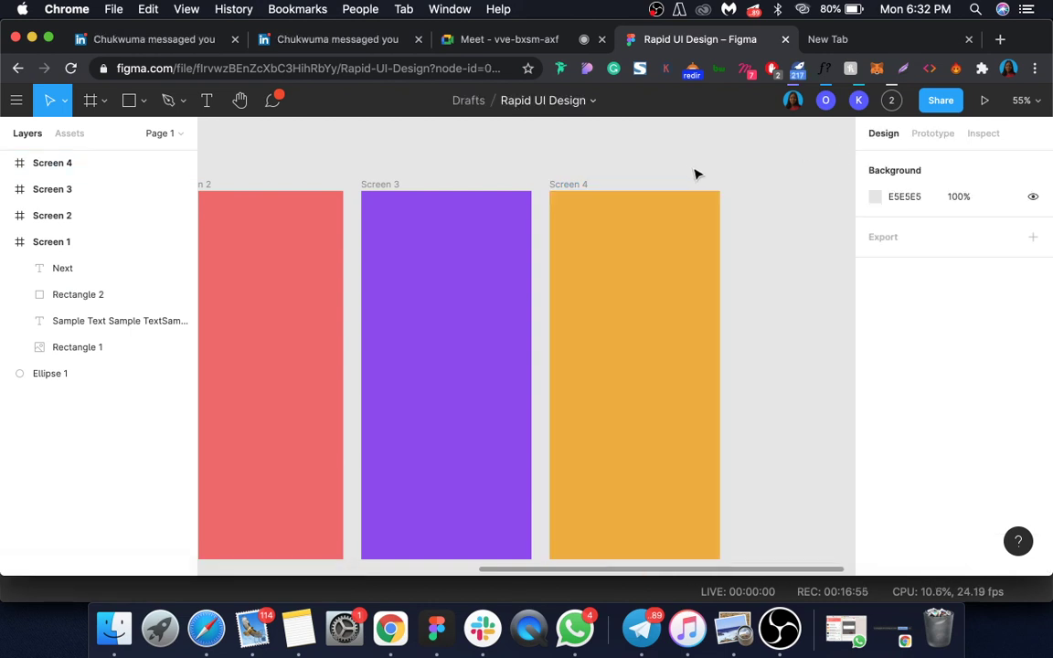
# Select the Screen 2 frame and launch the Blush illustration plugin for it.
pyautogui.hscroll(-5, 694, 172)
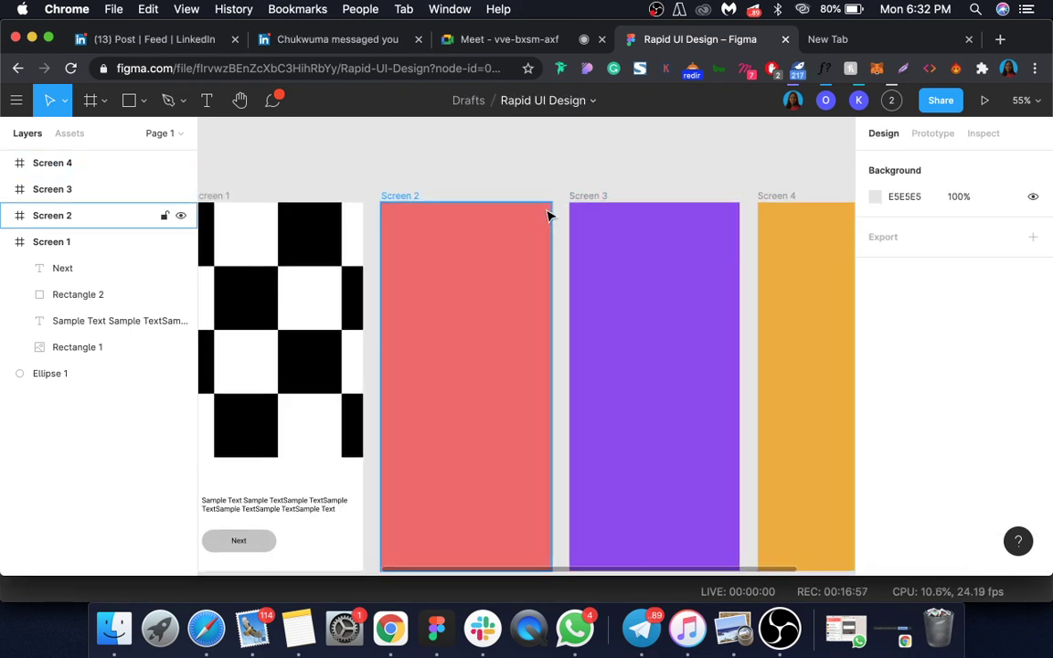
pyautogui.hscroll(-2, 498, 193)
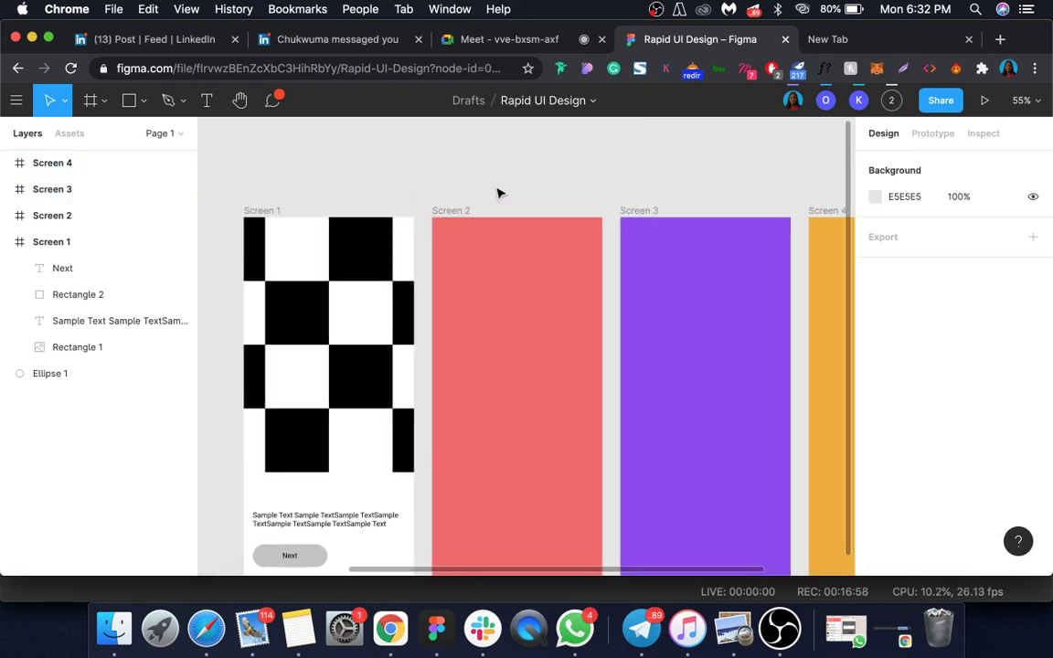
pyautogui.click(506, 268)
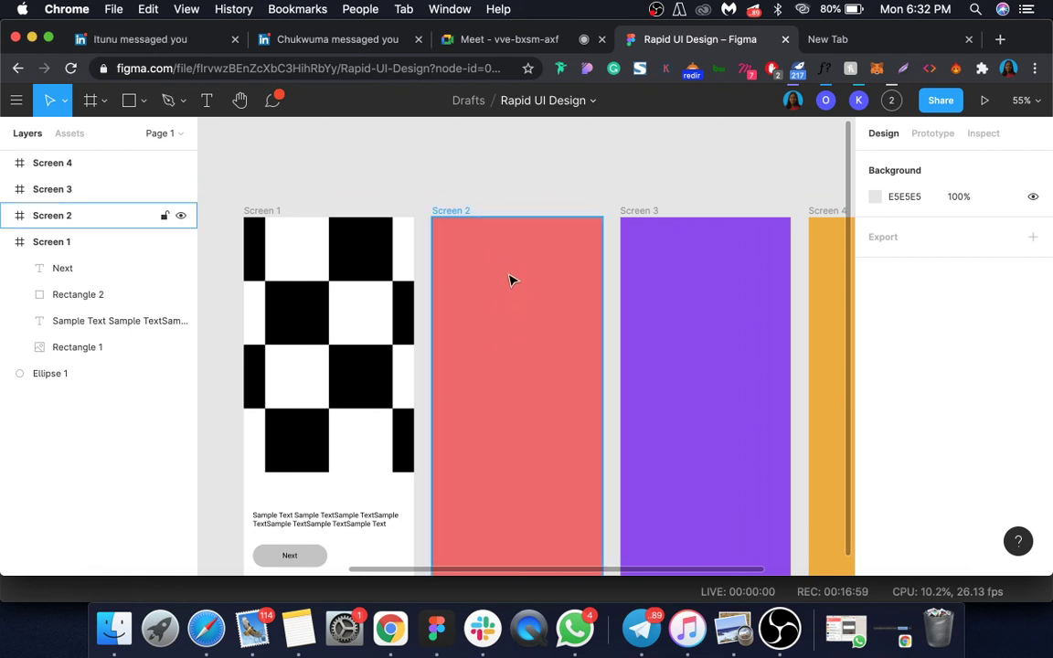
pyautogui.rightClick(517, 336)
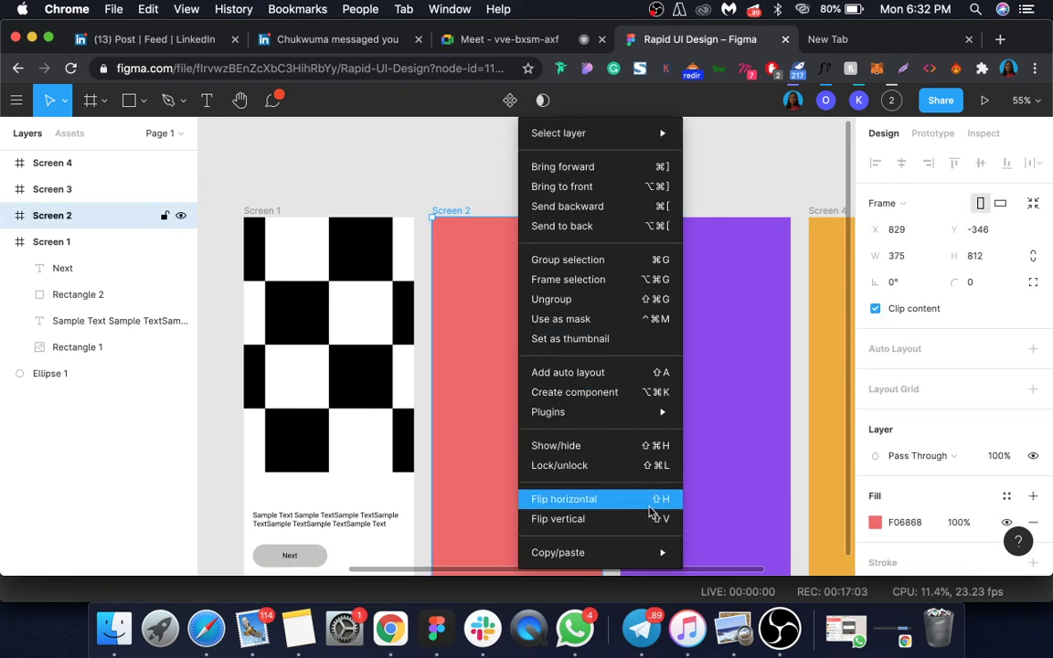
pyautogui.moveTo(656, 418)
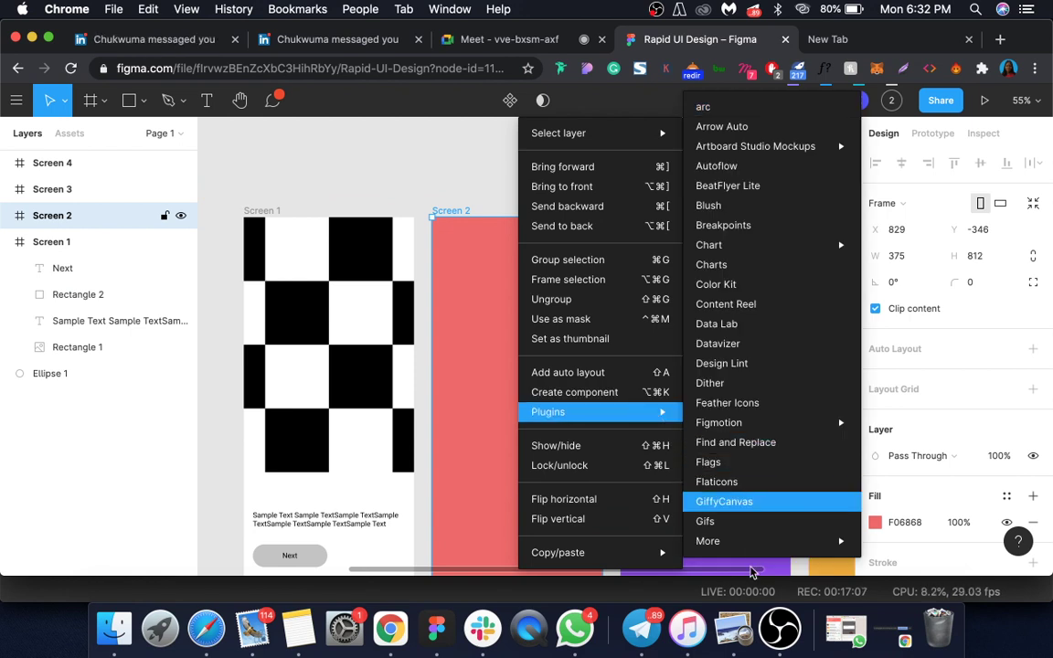
pyautogui.moveTo(745, 549)
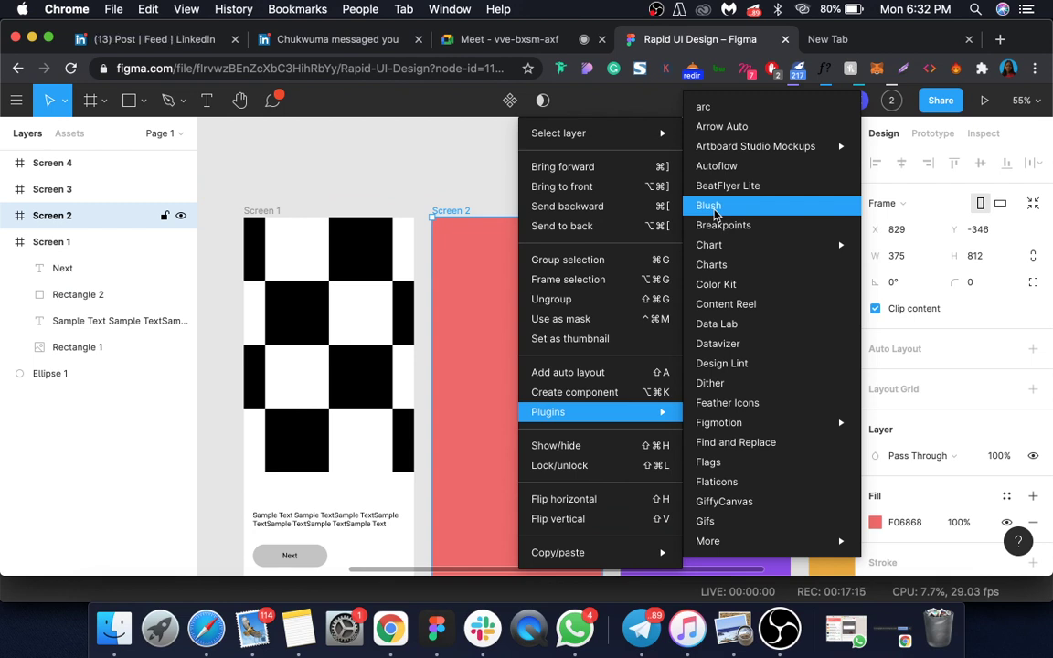
pyautogui.click(719, 209)
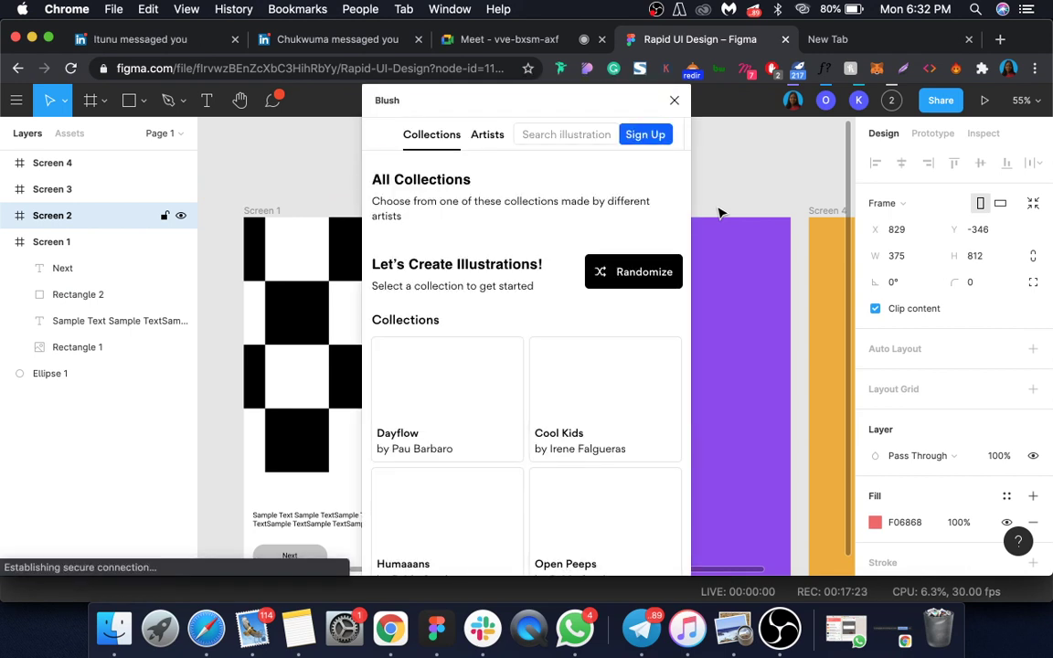
# Browse the Blush illustration collections and open the Humaaans collection.
pyautogui.scroll(-2, 583, 316)
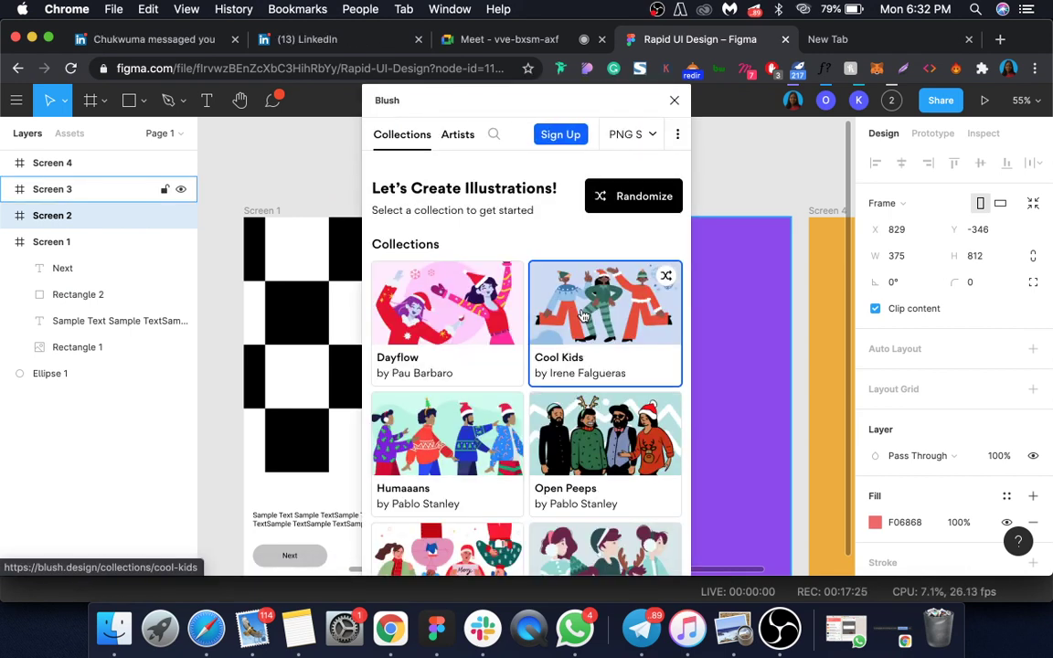
pyautogui.scroll(-3, 583, 315)
pyautogui.scroll(-5, 583, 315)
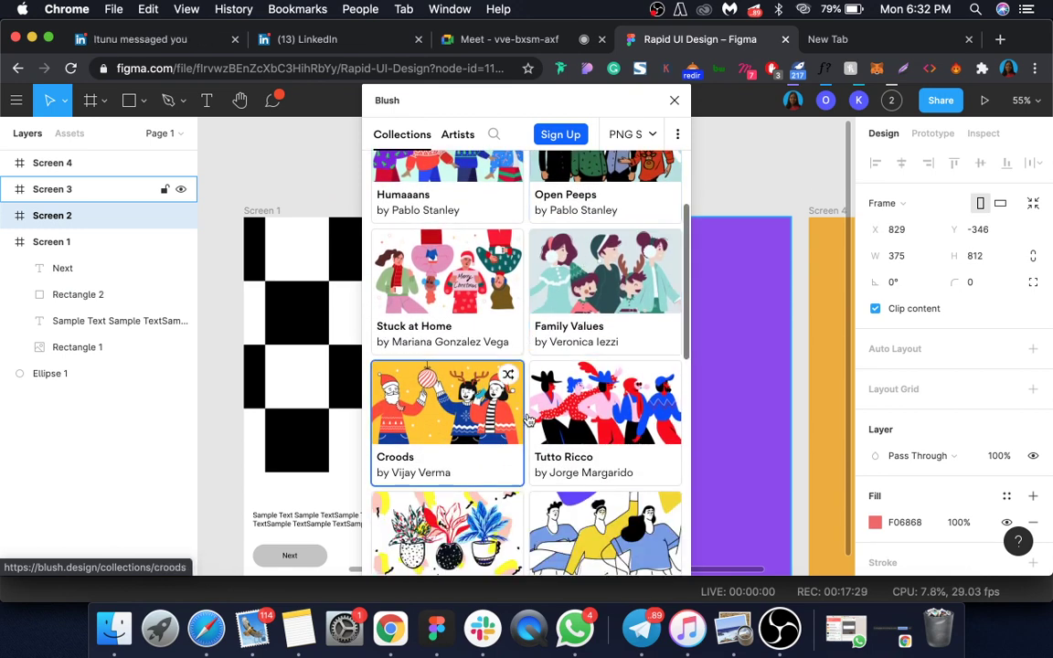
pyautogui.scroll(2, 448, 420)
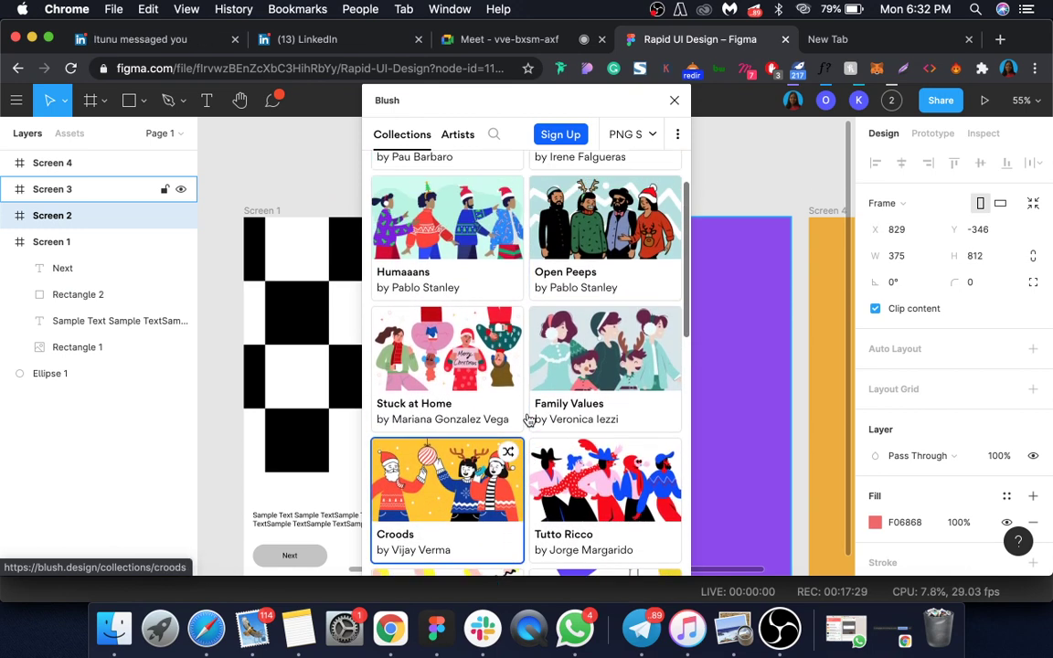
pyautogui.click(444, 276)
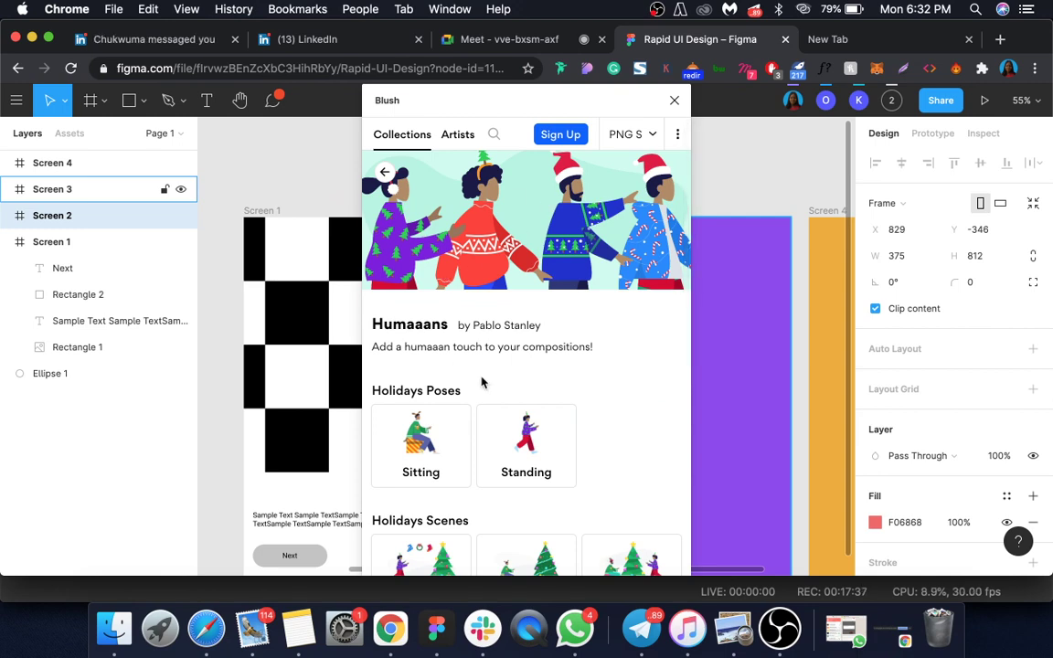
# Look through the Humaaans collection's holiday illustrations, poses, scenes and compositions for a suitable illustration.
pyautogui.scroll(-6, 599, 359)
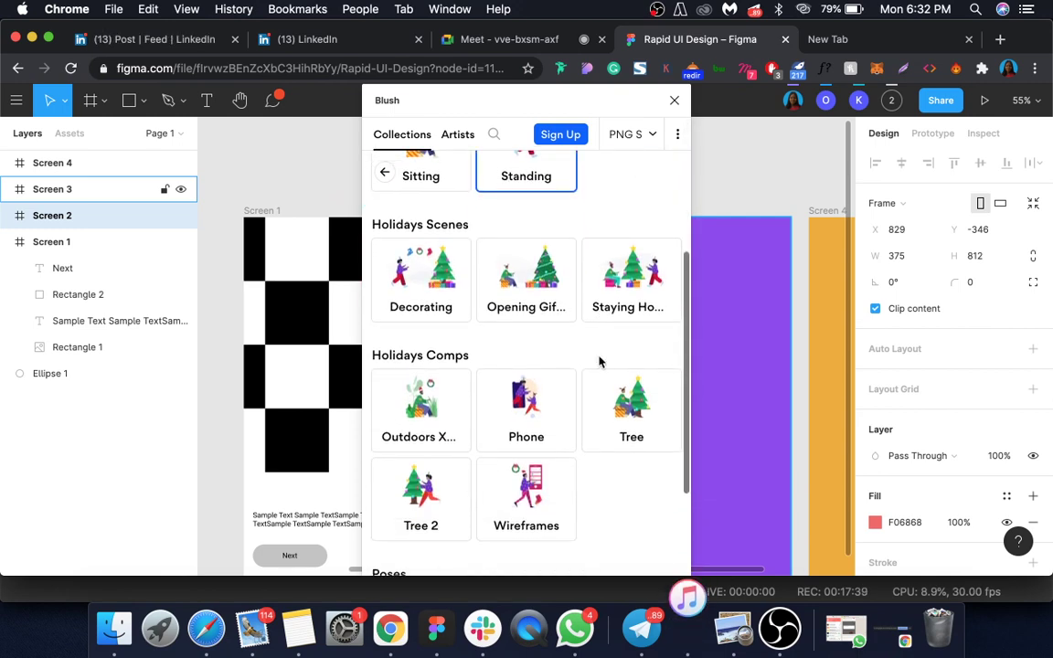
pyautogui.scroll(-5, 599, 359)
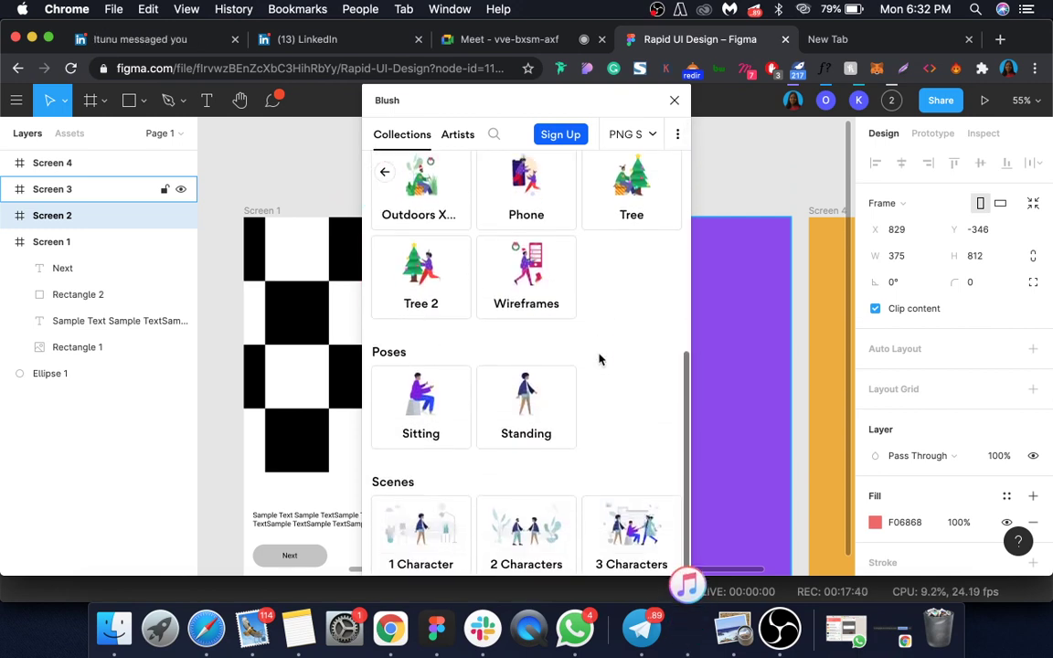
pyautogui.scroll(10, 600, 359)
pyautogui.scroll(-5, 599, 359)
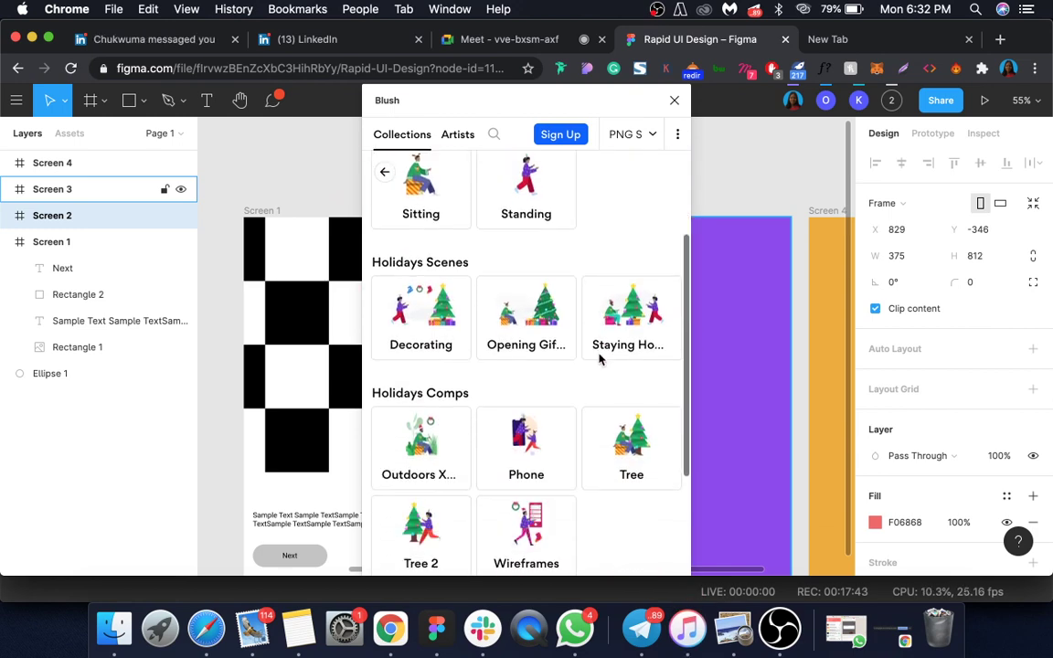
pyautogui.scroll(-4, 599, 360)
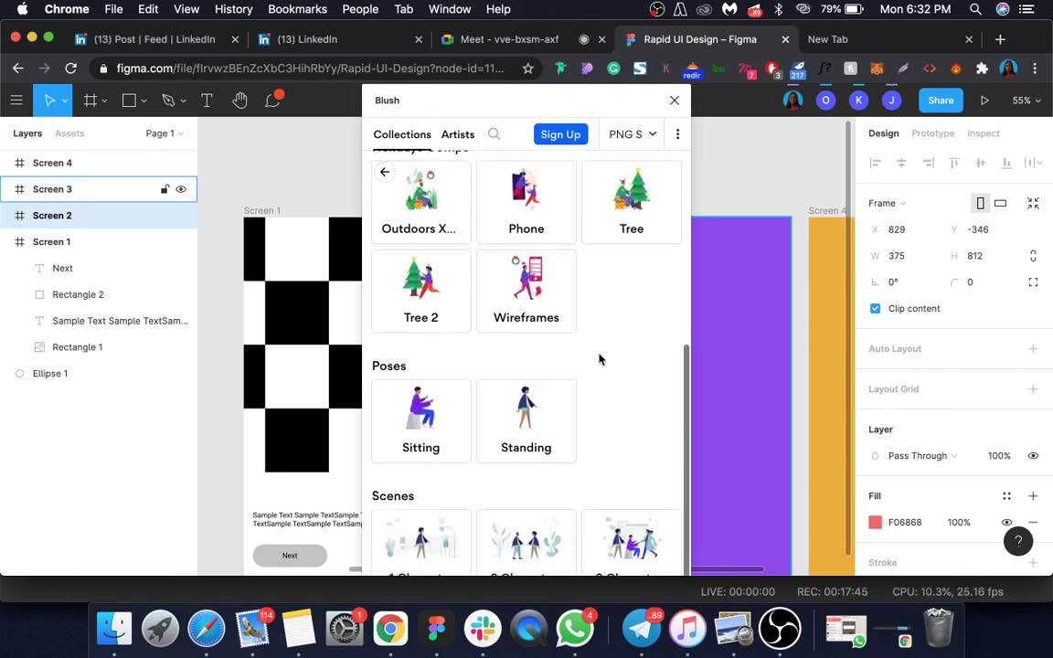
pyautogui.scroll(-3, 599, 359)
pyautogui.scroll(2, 599, 359)
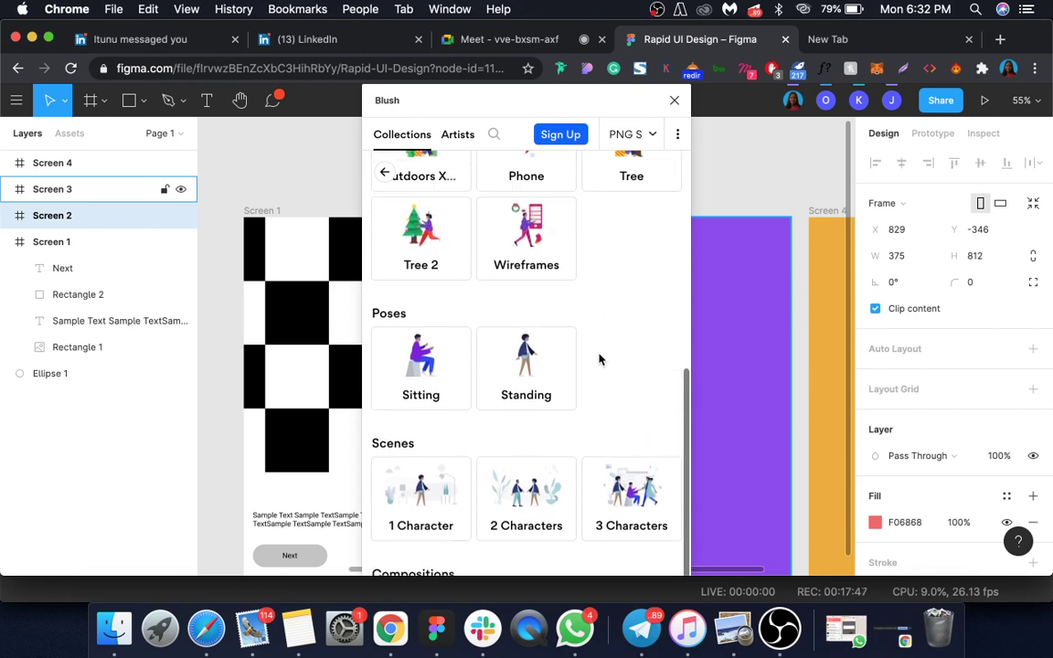
pyautogui.scroll(-4, 600, 359)
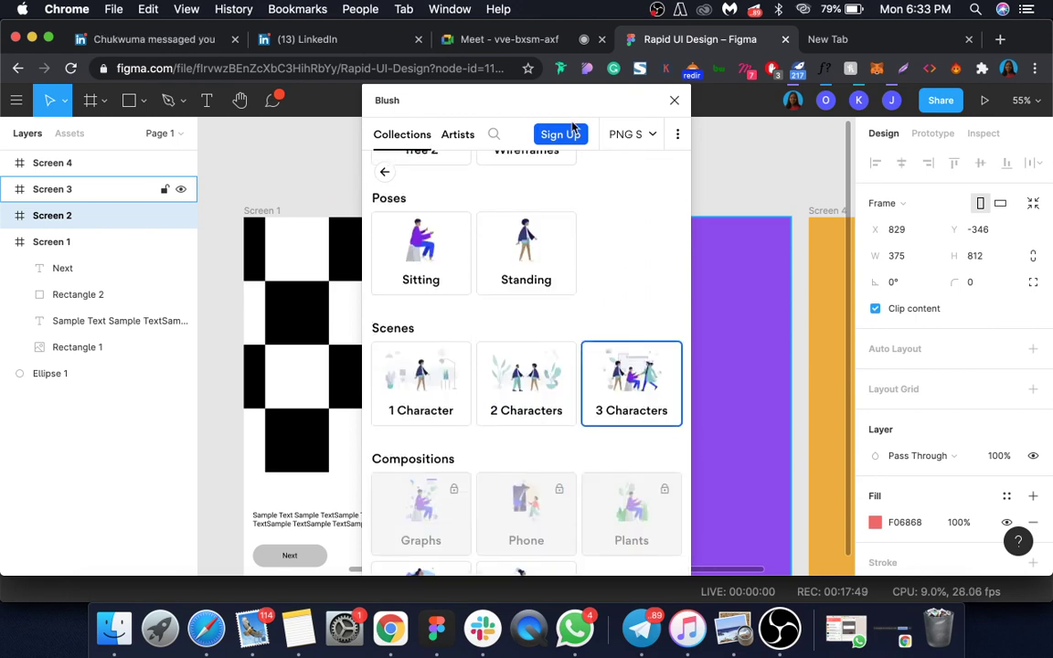
pyautogui.scroll(3, 619, 355)
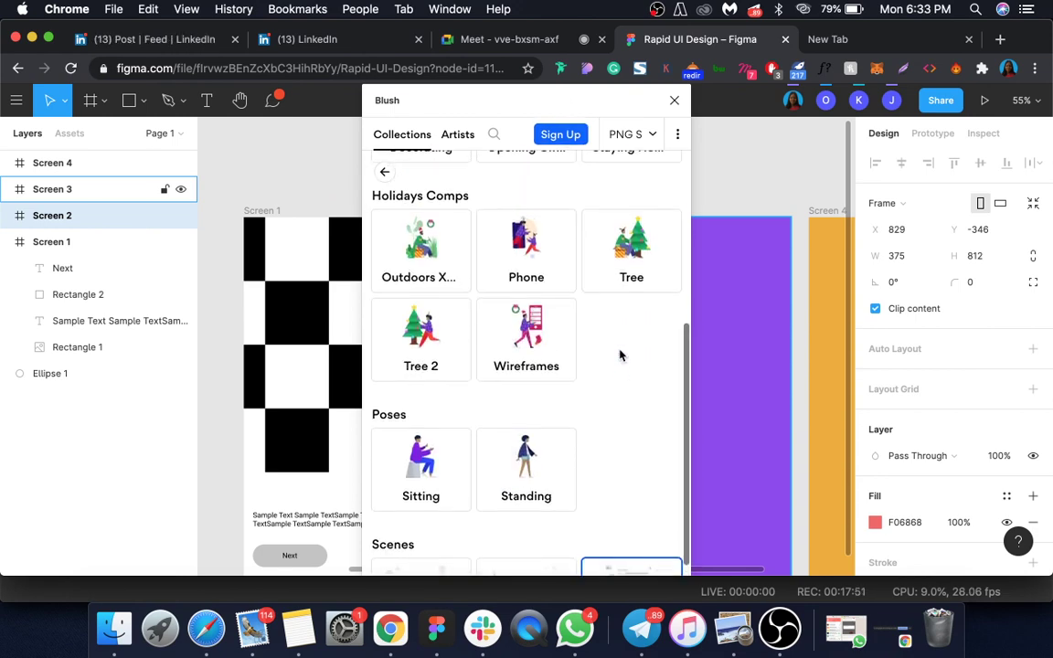
pyautogui.scroll(-3, 620, 354)
pyautogui.scroll(3, 619, 354)
pyautogui.scroll(5, 620, 354)
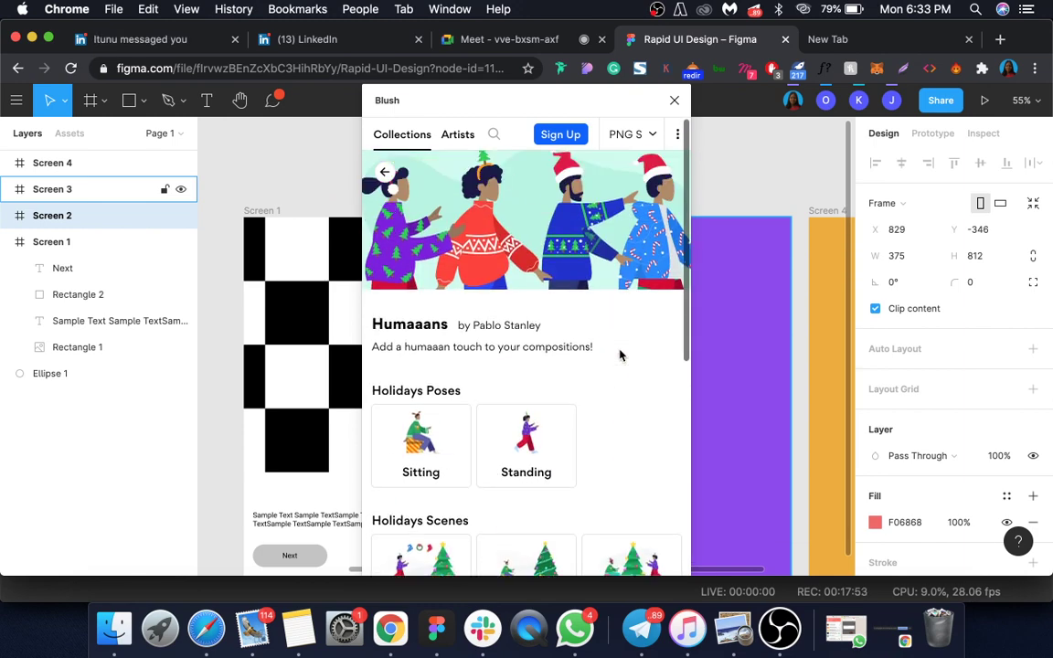
pyautogui.scroll(-3, 620, 355)
pyautogui.scroll(-3, 620, 355)
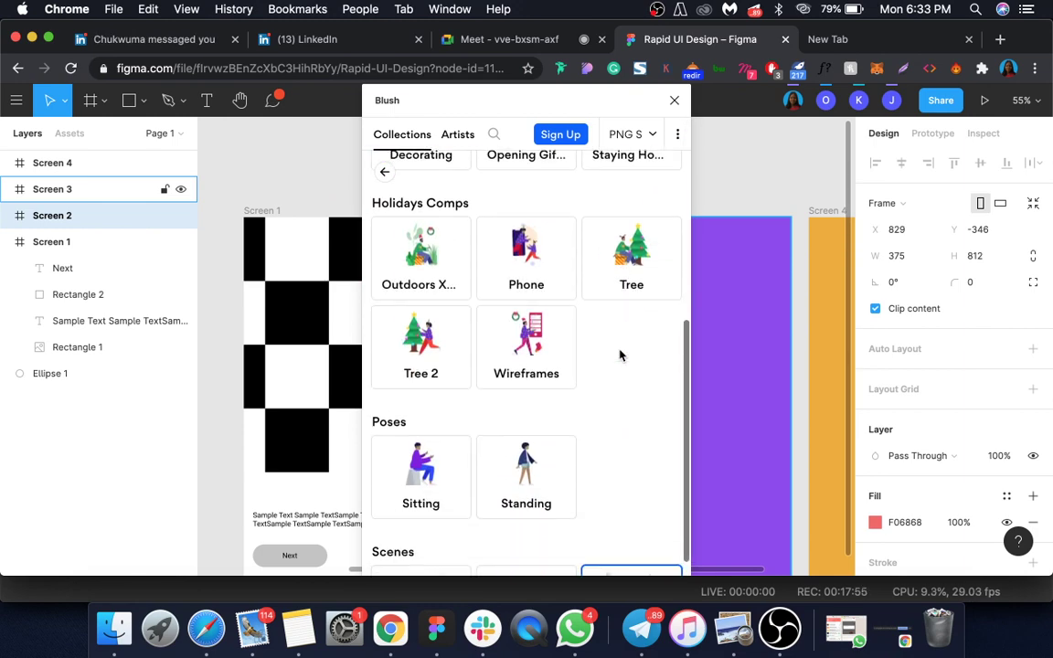
pyautogui.scroll(-5, 552, 428)
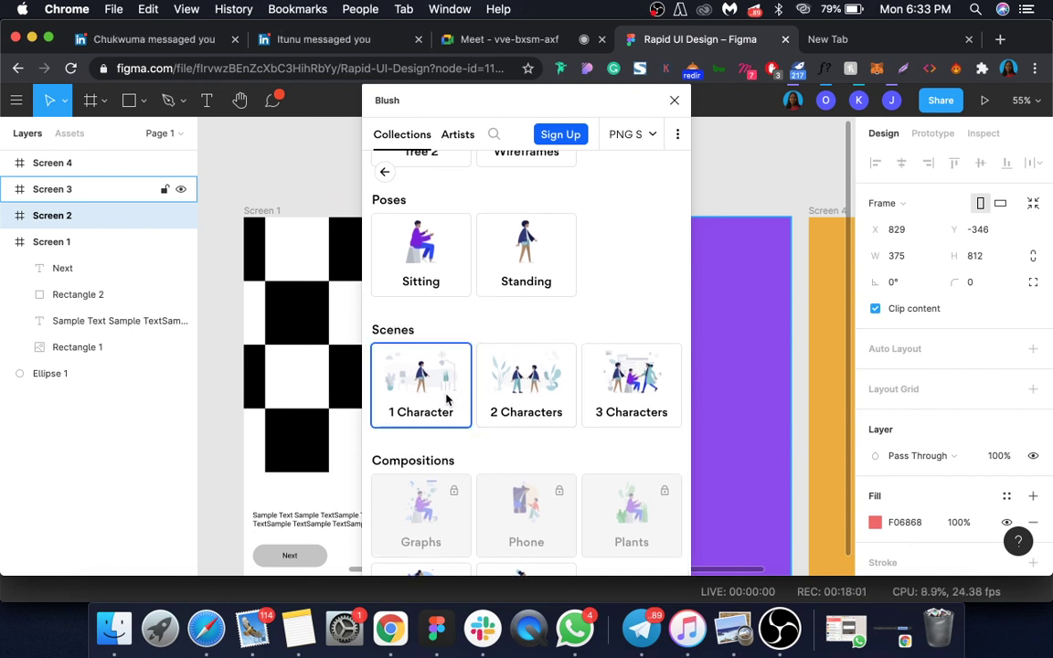
pyautogui.scroll(1, 434, 382)
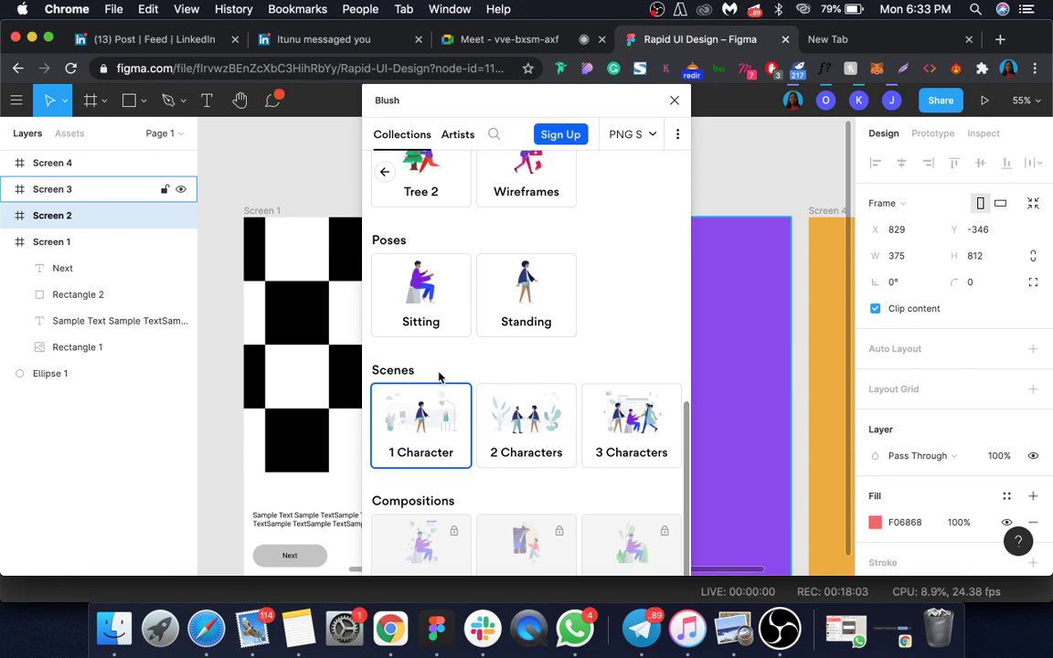
pyautogui.scroll(3, 438, 376)
pyautogui.scroll(-4, 436, 376)
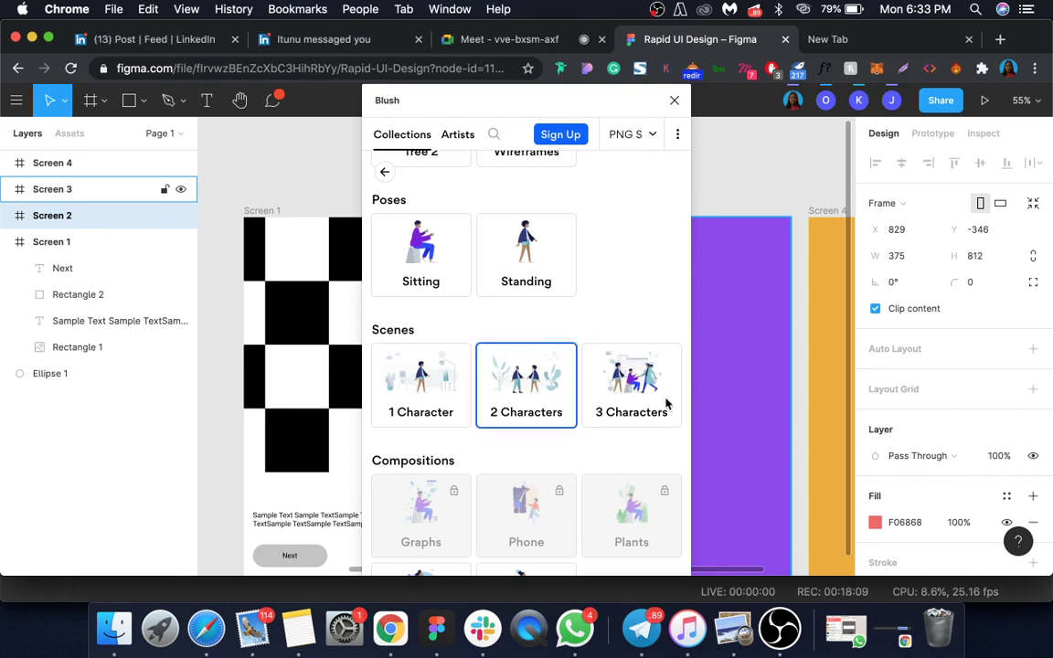
# Place the Humaaans 1 Character scene in Screen 2, randomize it, and switch the browser to full screen.
pyautogui.scroll(-1, 631, 442)
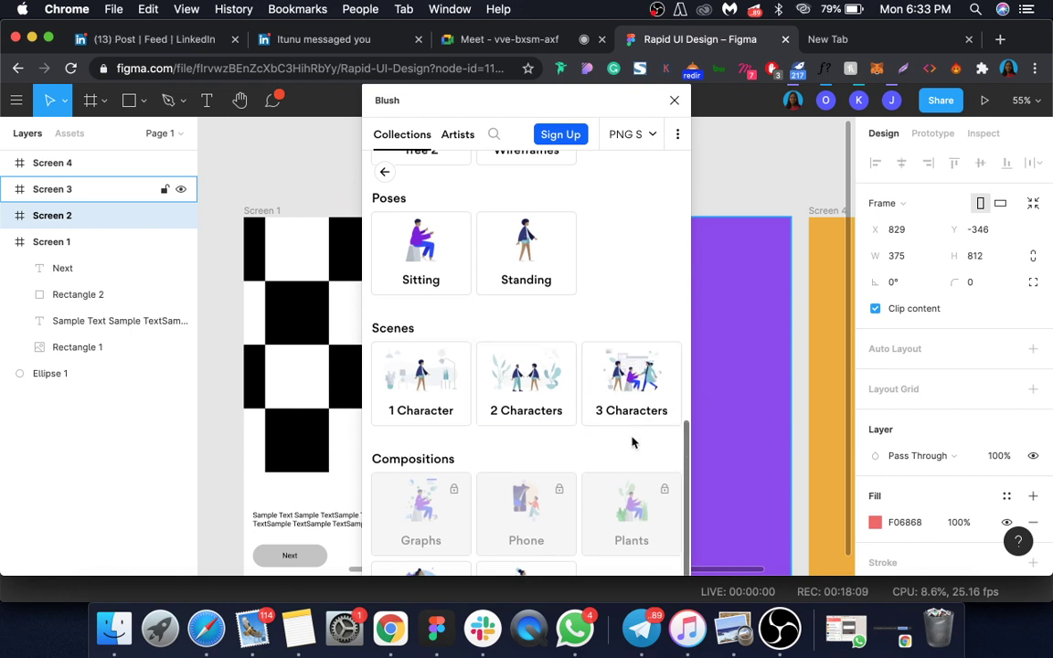
pyautogui.click(449, 388)
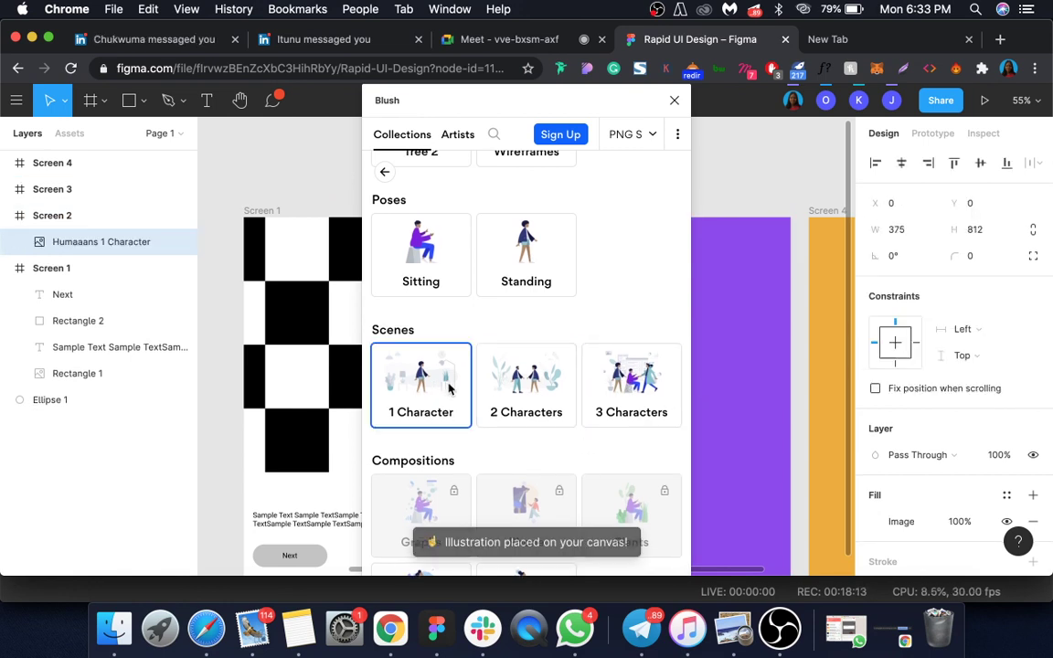
pyautogui.click(528, 351)
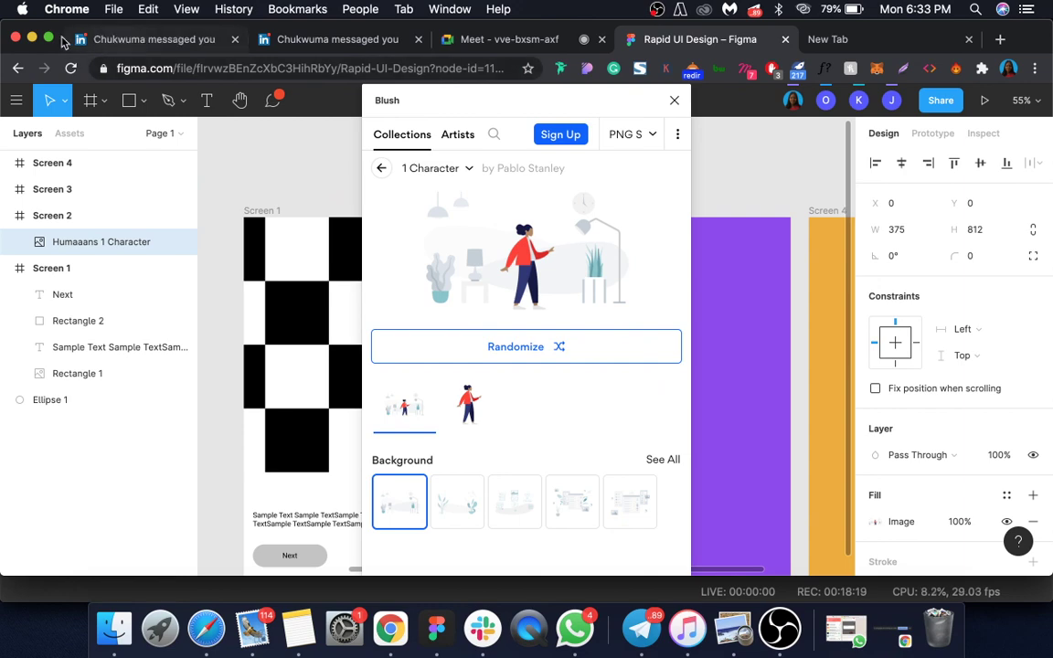
pyautogui.press('ctrl+super+f')
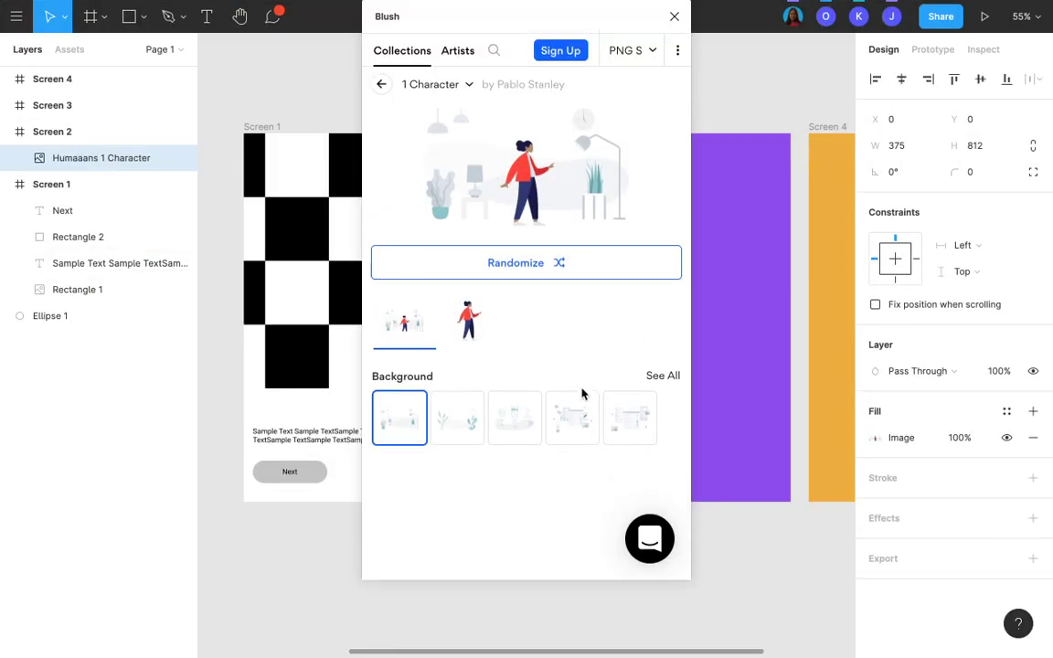
# Open the scene character's customization options, review them, and move the Blush window aside to uncover Screen 2.
pyautogui.click(471, 332)
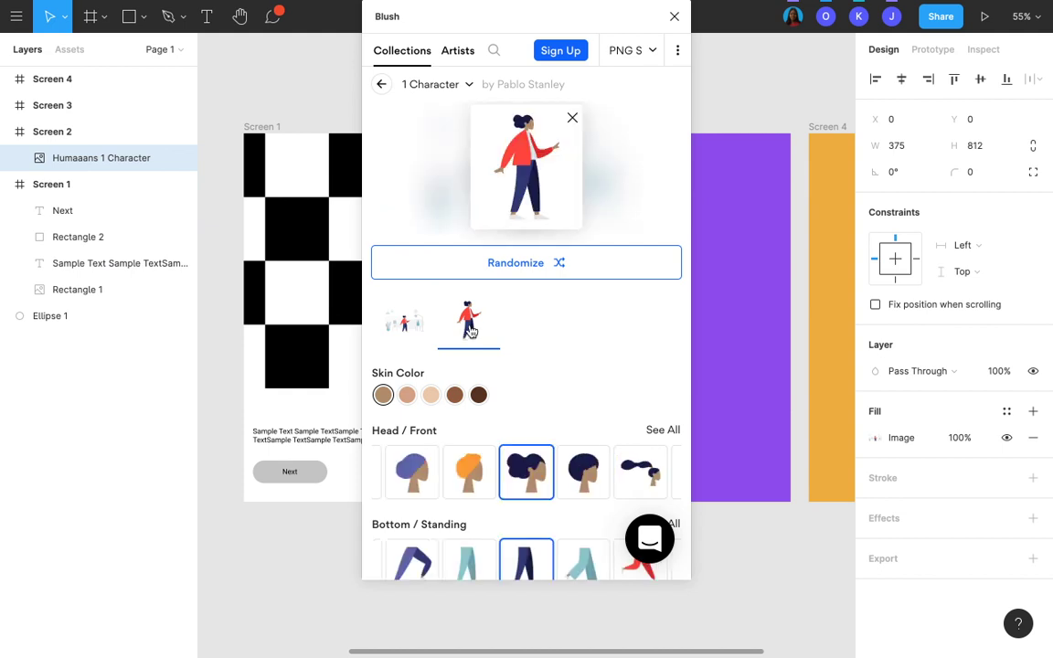
pyautogui.scroll(-2, 525, 529)
pyautogui.scroll(2, 531, 481)
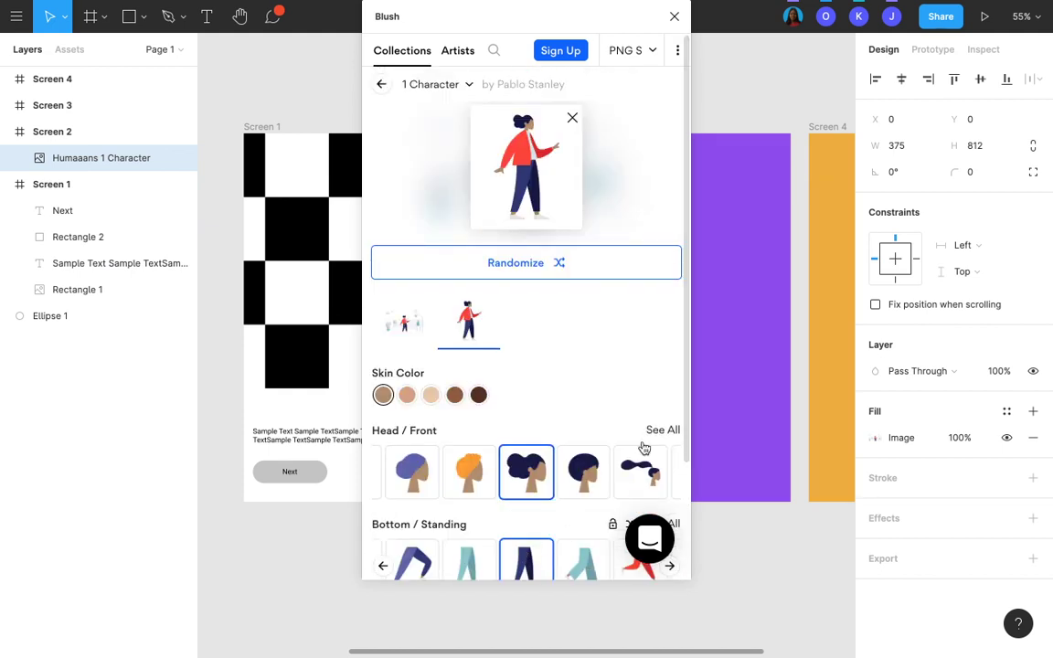
pyautogui.scroll(-3, 618, 522)
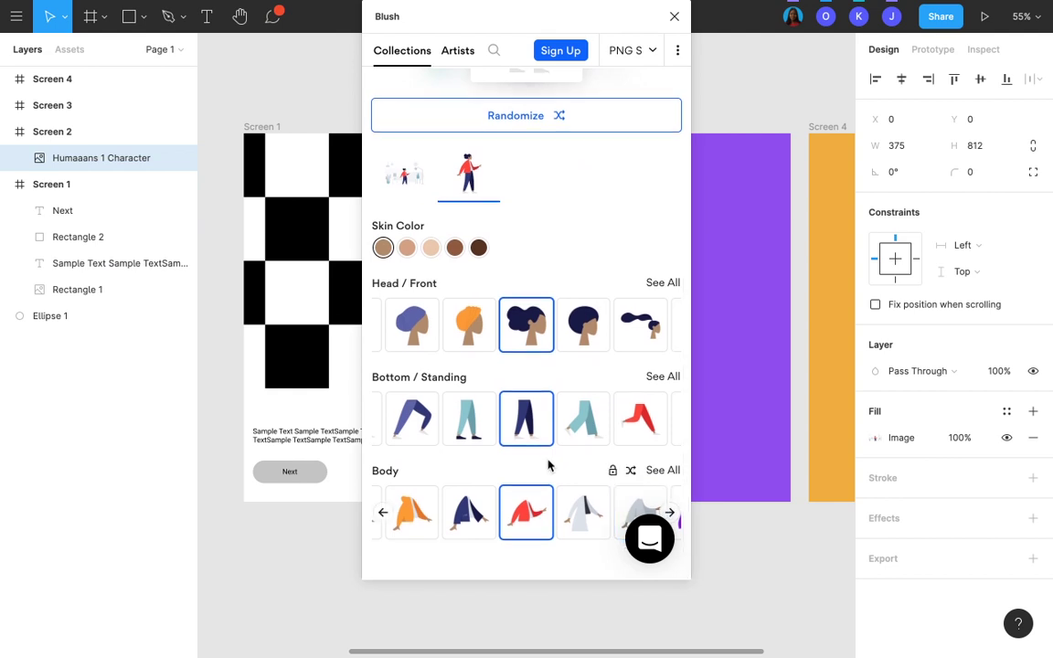
pyautogui.scroll(1, 603, 442)
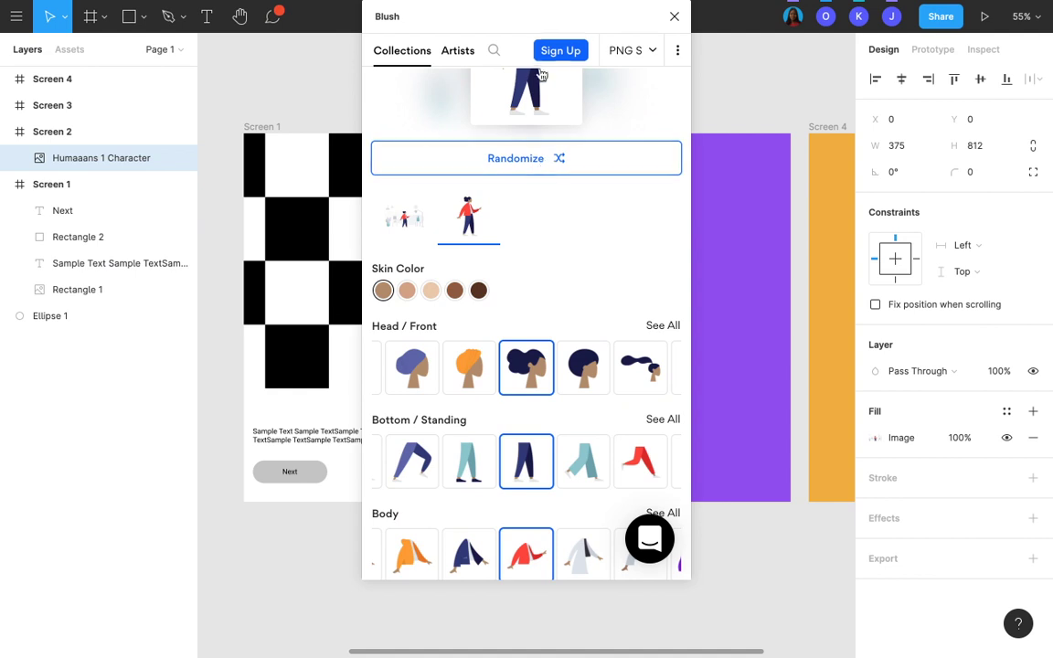
pyautogui.scroll(3, 540, 173)
pyautogui.moveTo(573, 11); pyautogui.dragTo(828, 41)
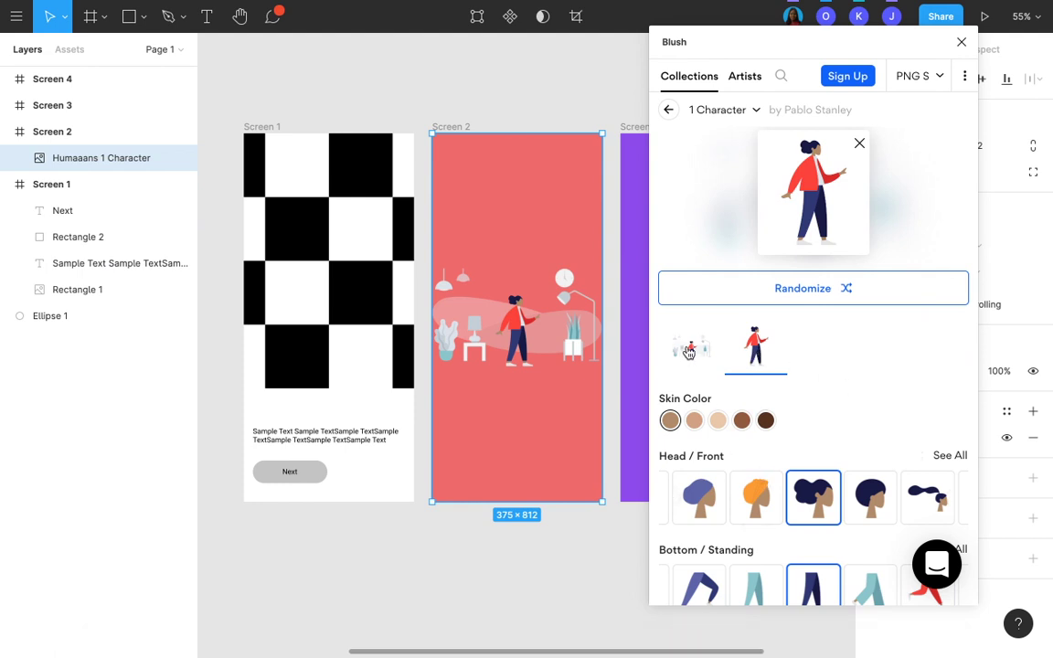
# Customize the scene's character, trying the orange turban head, and finish with the dark bun hairstyle and blue lunging trousers.
pyautogui.click(756, 499)
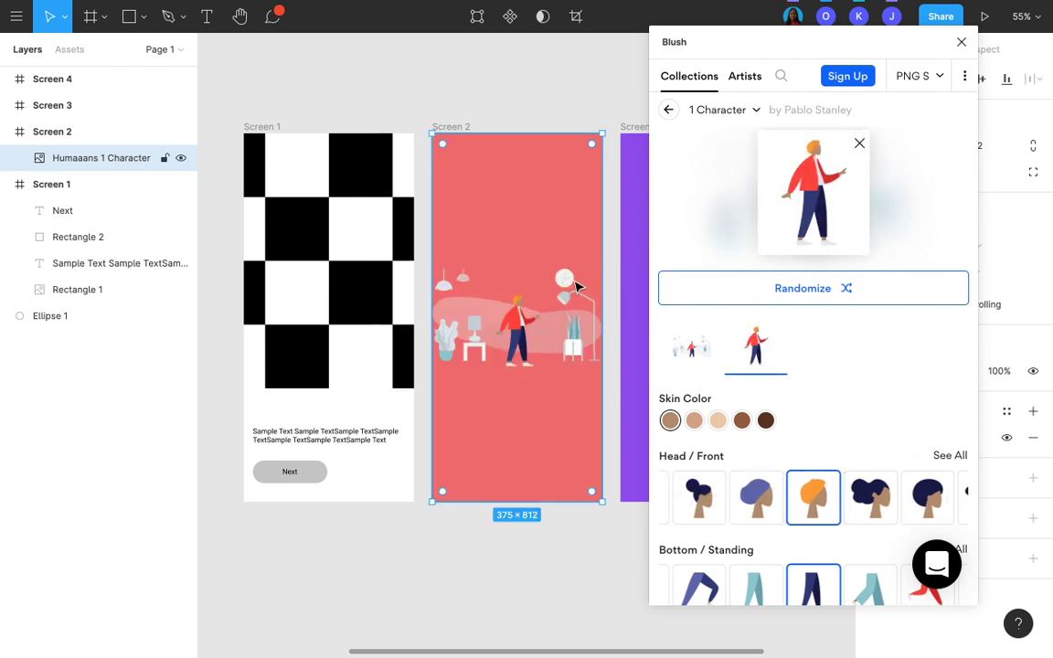
pyautogui.scroll(5, 576, 286)
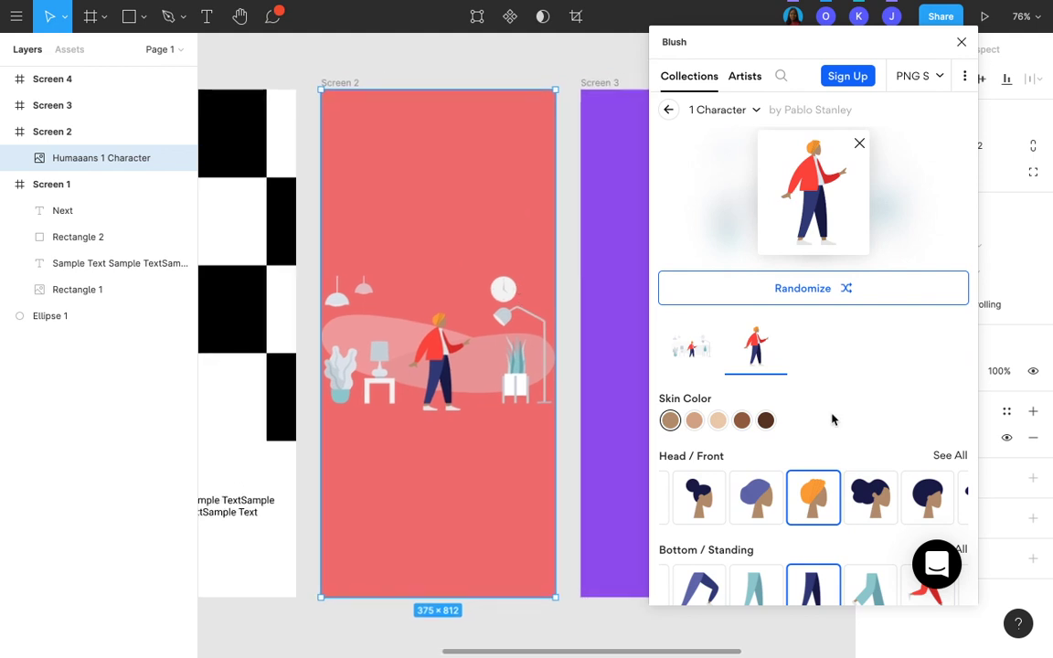
pyautogui.scroll(-2, 778, 496)
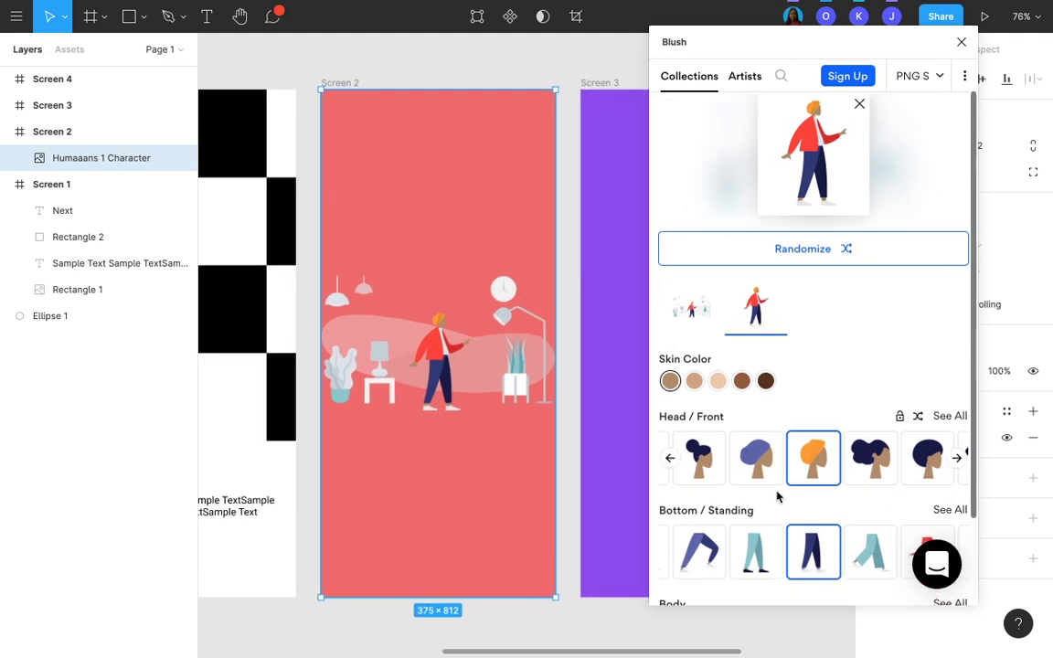
pyautogui.click(714, 525)
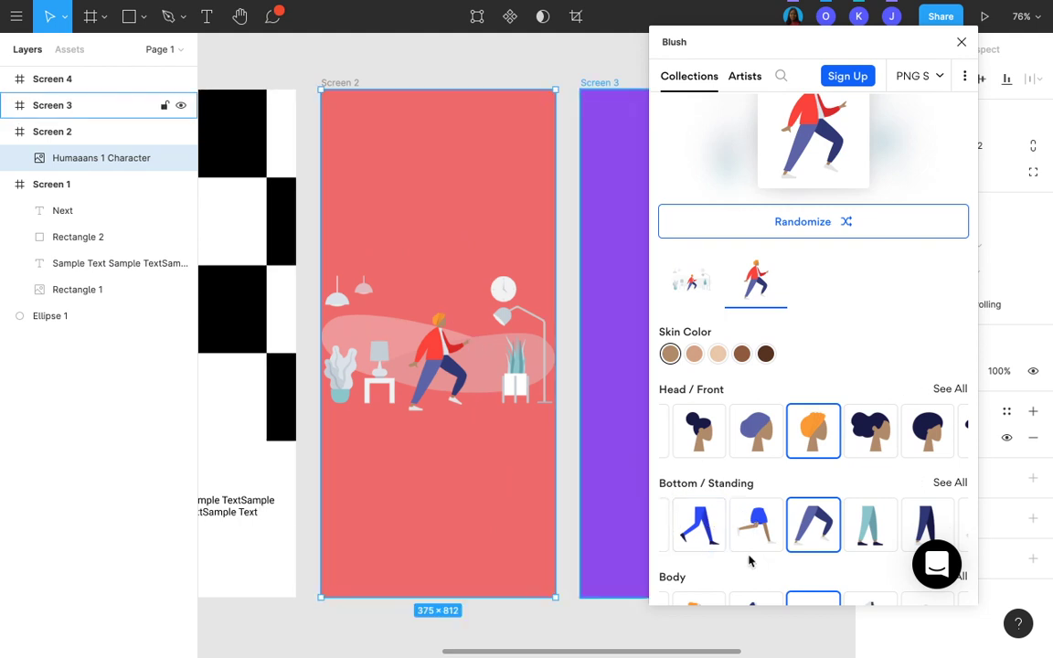
pyautogui.scroll(-2, 816, 515)
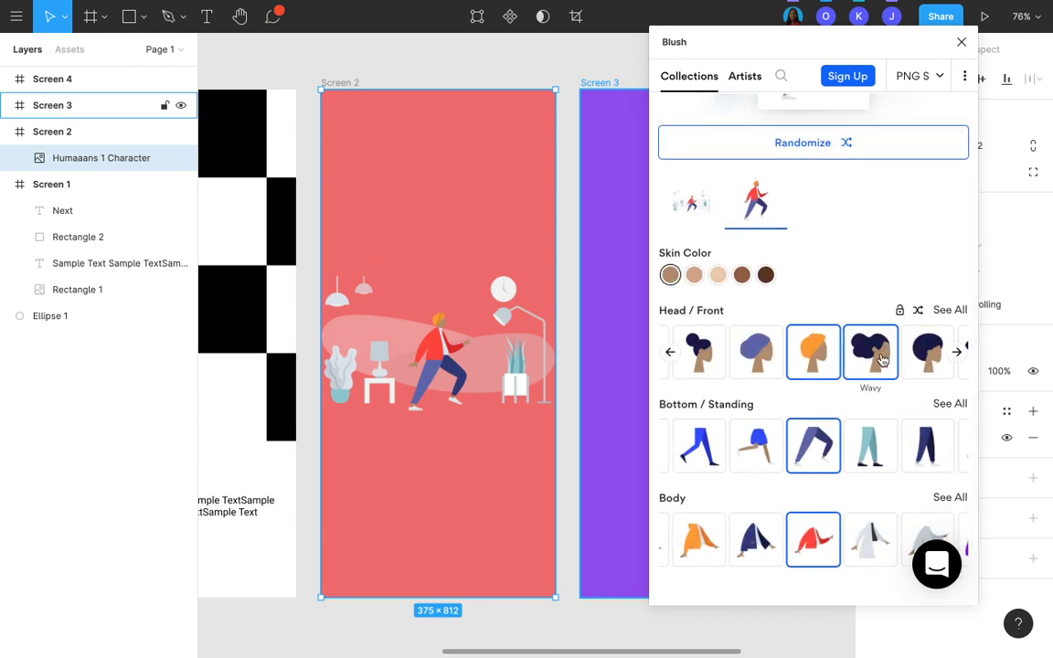
pyautogui.click(698, 353)
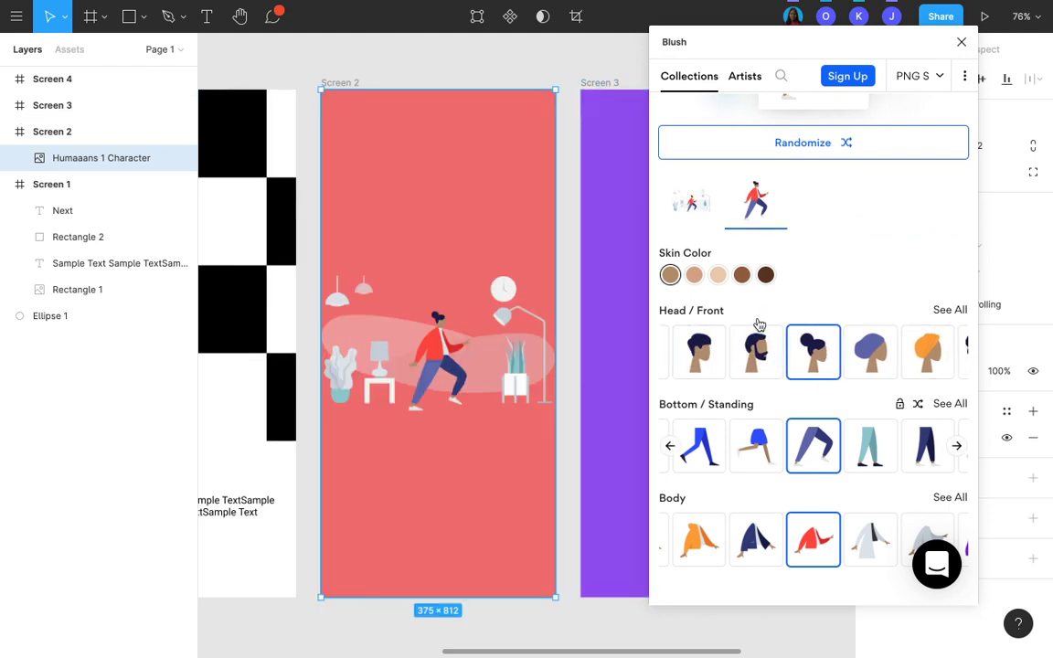
# Look through all the backgrounds available for the 1 Character scene.
pyautogui.click(704, 201)
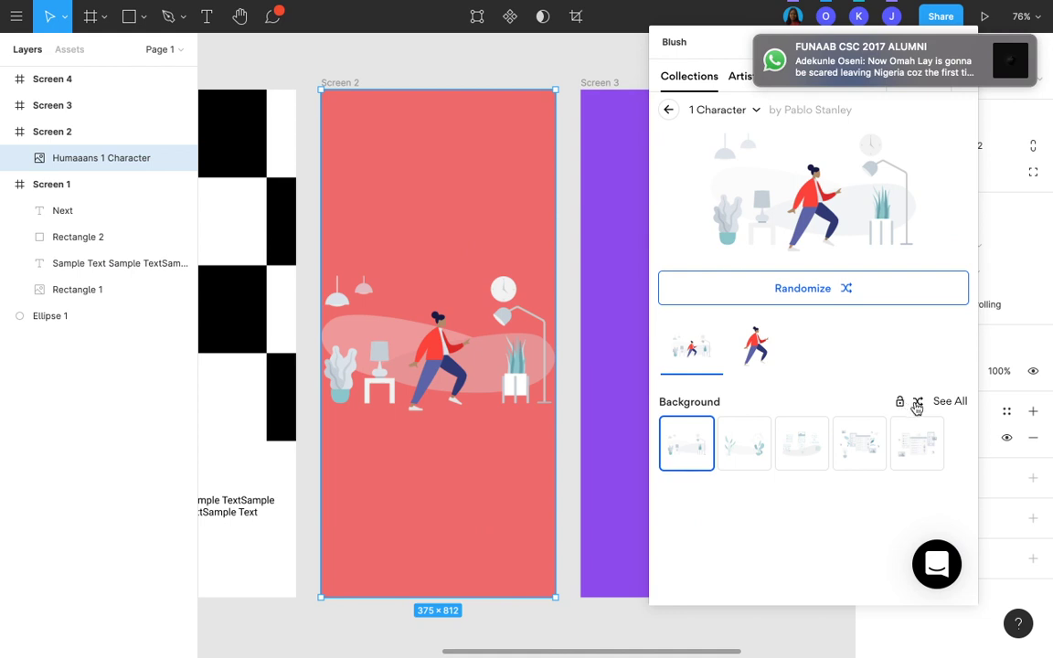
pyautogui.click(949, 403)
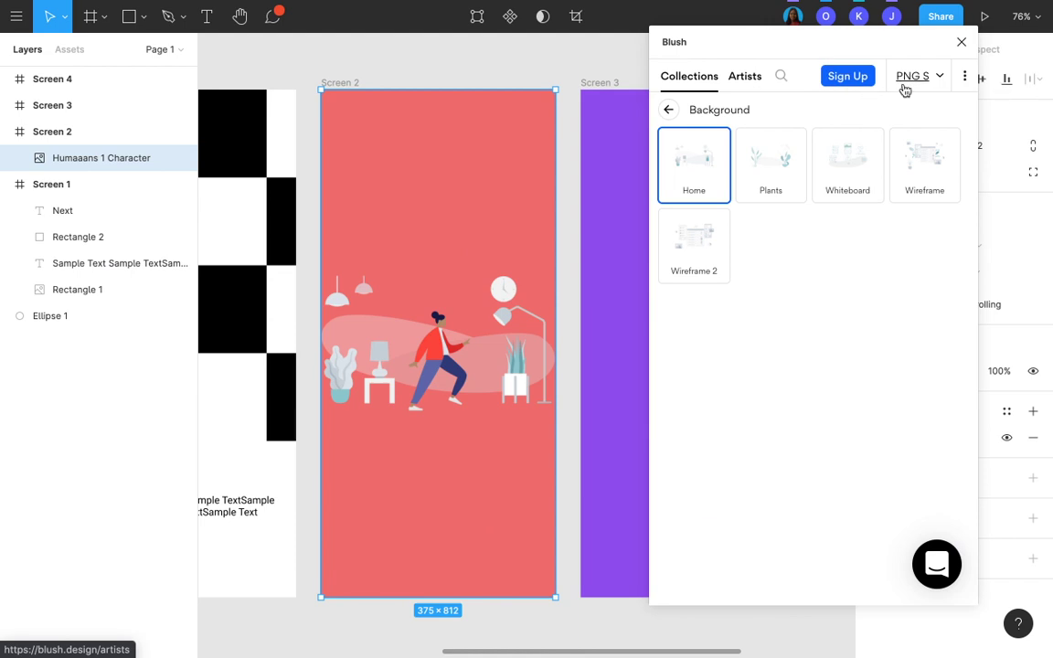
pyautogui.click(667, 110)
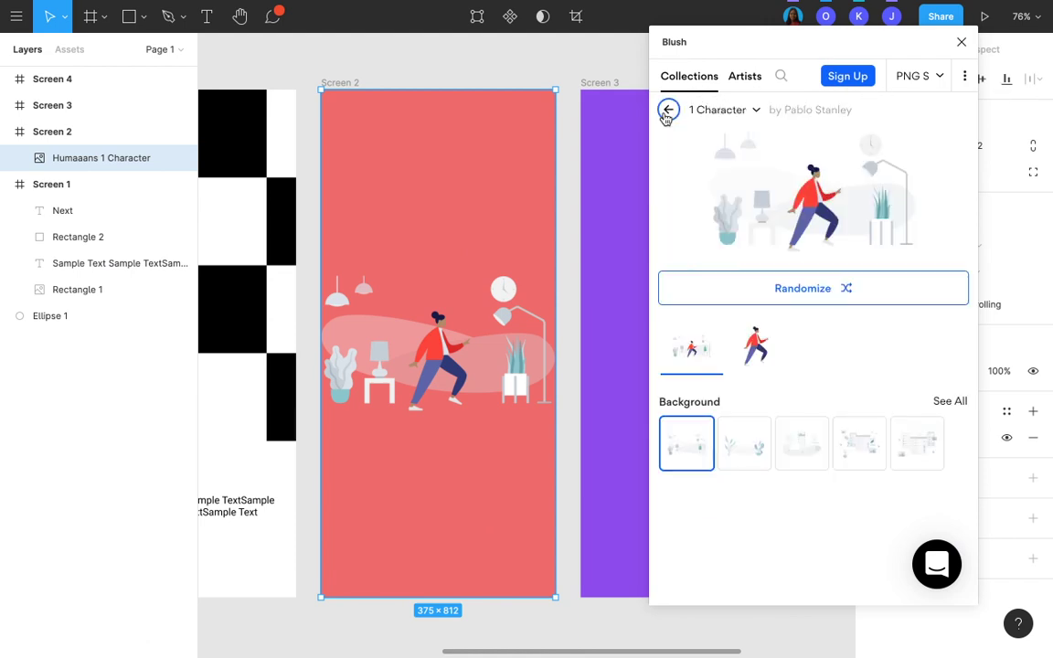
# Return to the Humaaans collection and replace the scene in Screen 2 with the regular Standing pose.
pyautogui.click(668, 110)
pyautogui.scroll(-10, 793, 403)
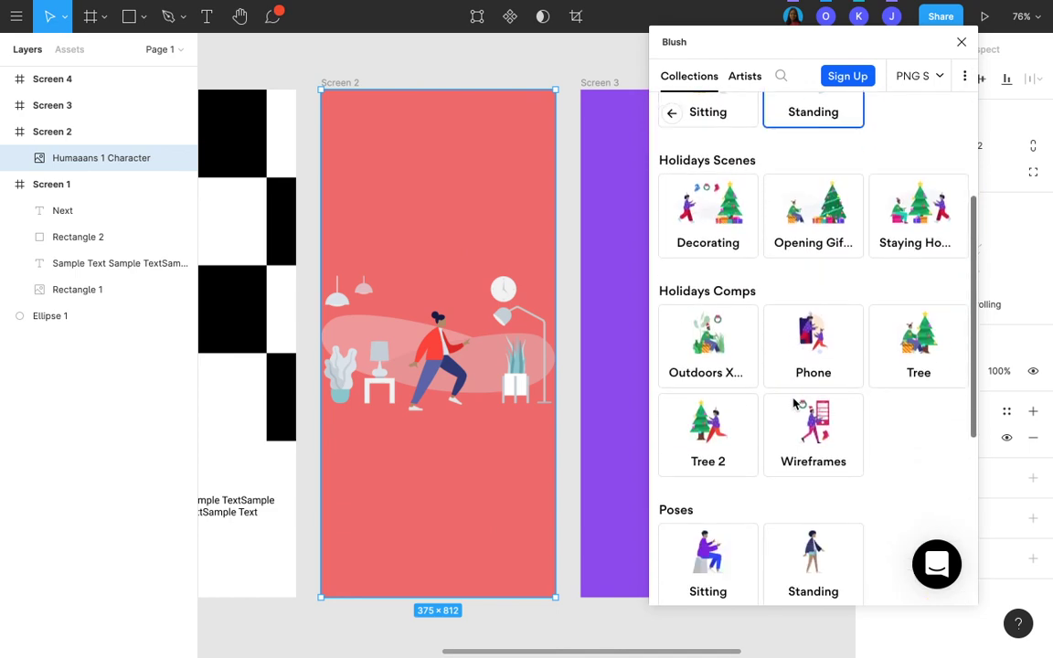
pyautogui.scroll(-1, 791, 403)
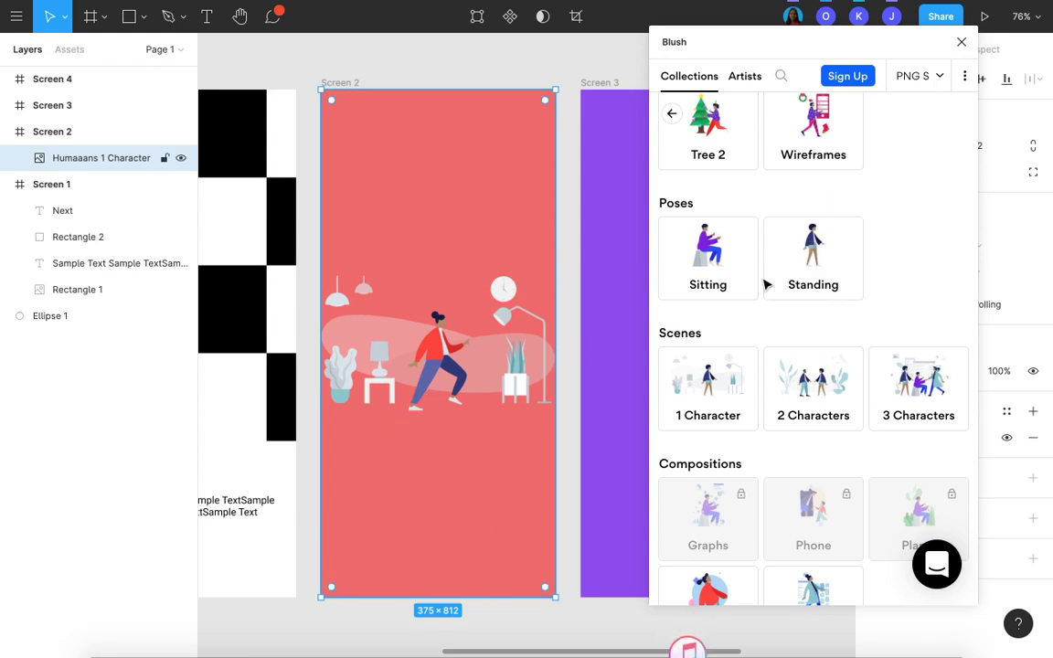
pyautogui.click(821, 286)
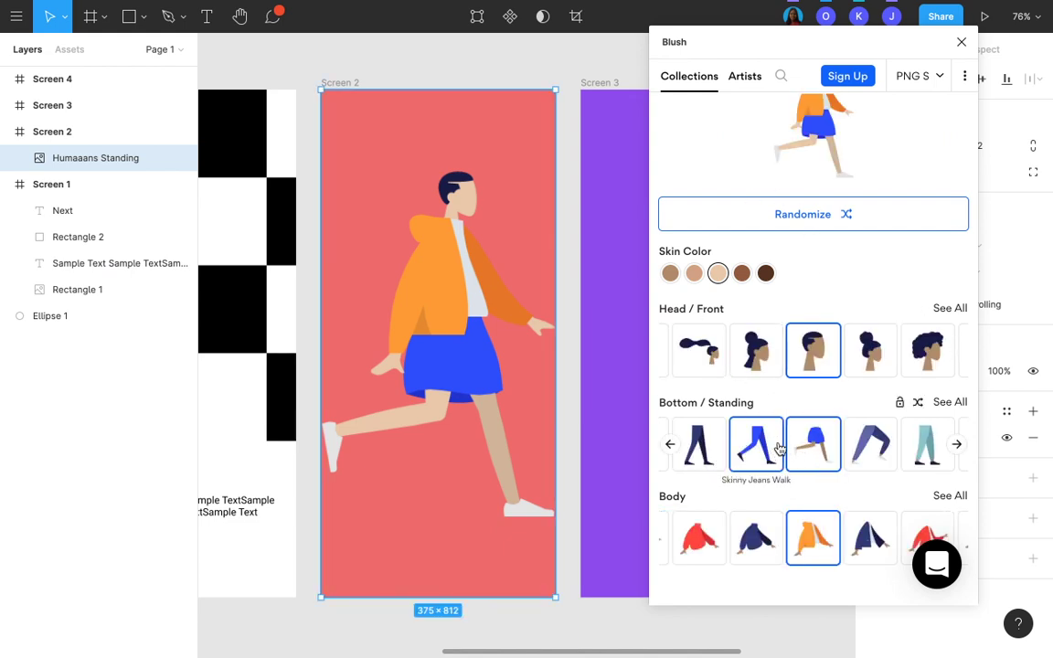
# Customize the standing figure with the red jacket and blue lunging trousers, try a darker skin color and return to the light one.
pyautogui.click(919, 532)
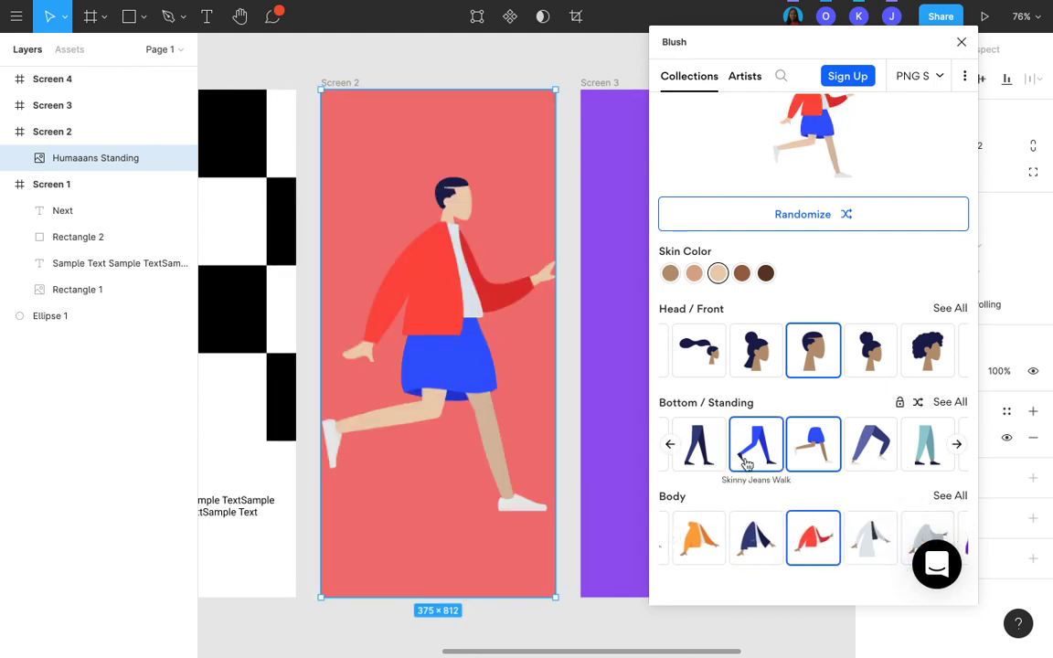
pyautogui.click(741, 273)
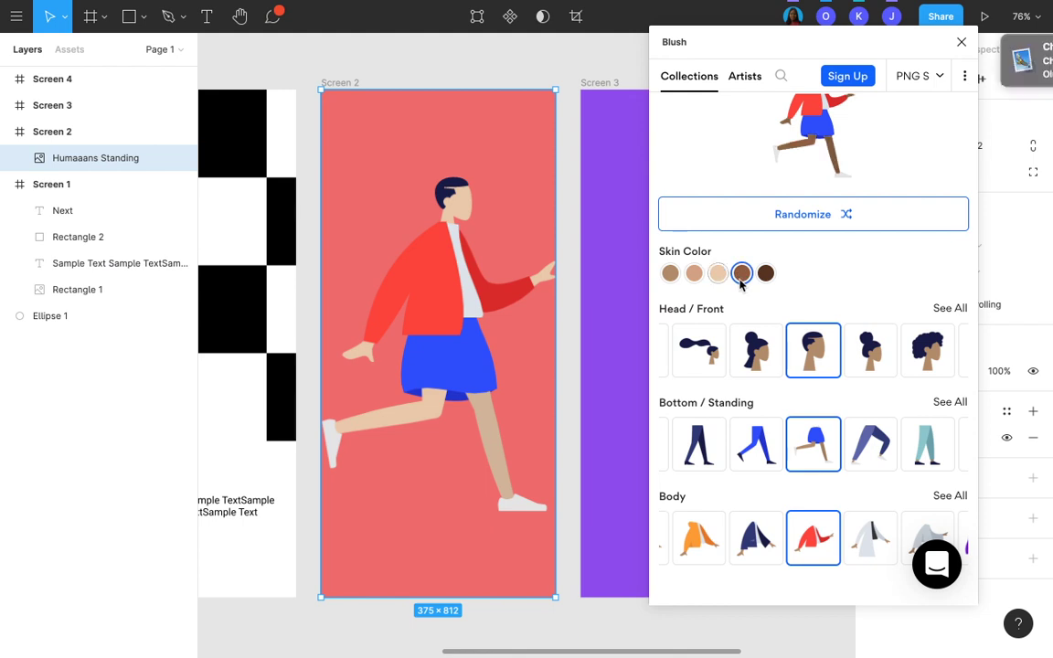
pyautogui.click(717, 273)
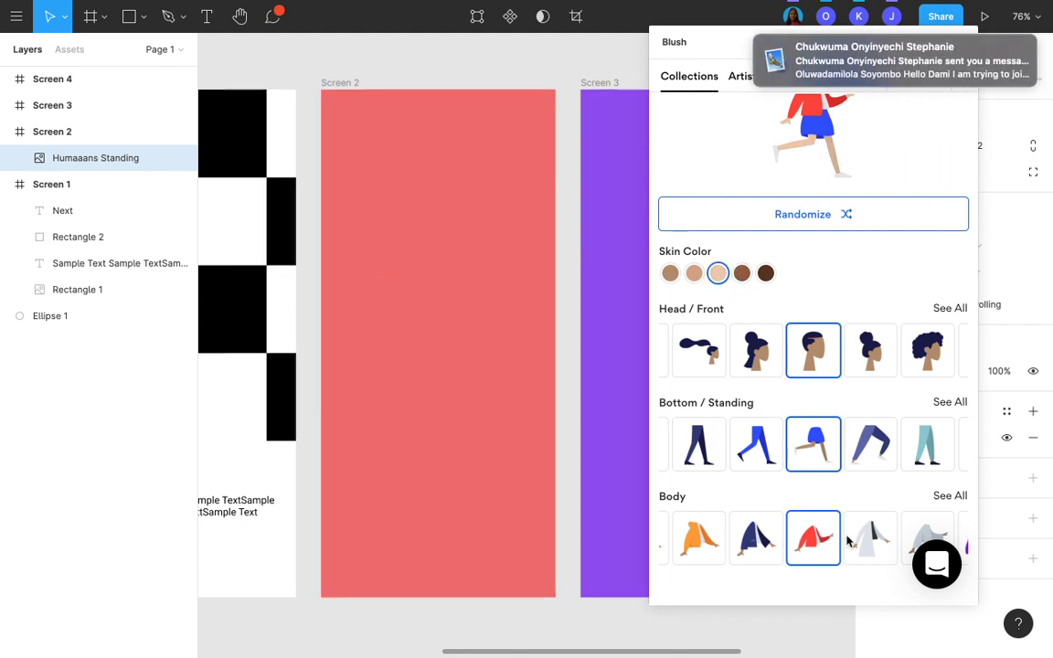
pyautogui.click(867, 443)
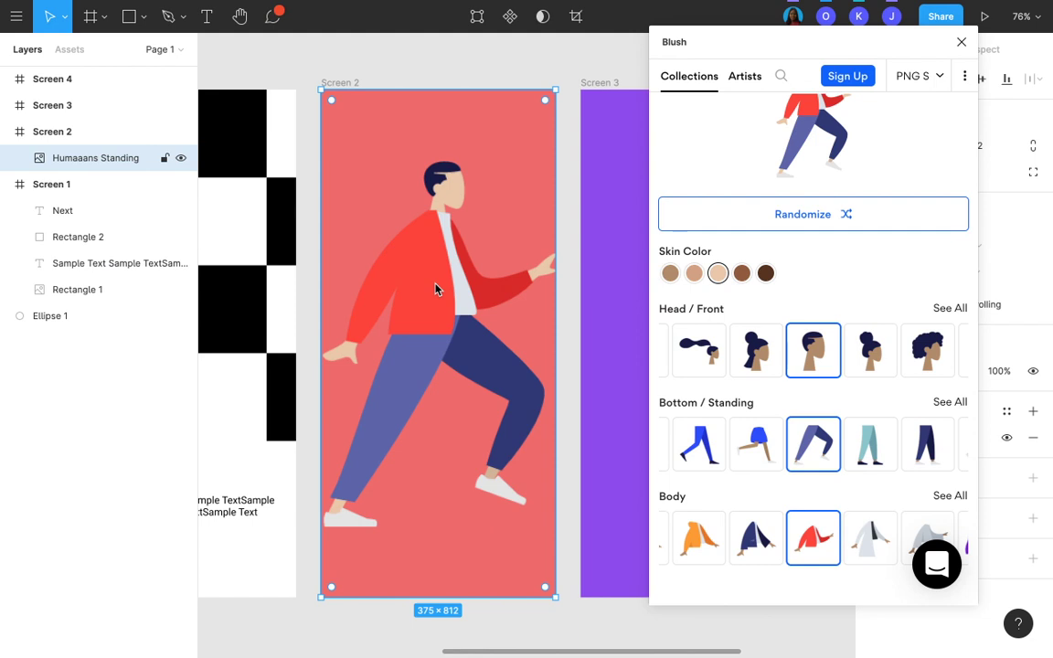
# Move the Blush window further aside and paste a copy of Screen 1's checkered Rectangle 1 into Screen 2.
pyautogui.click(919, 77)
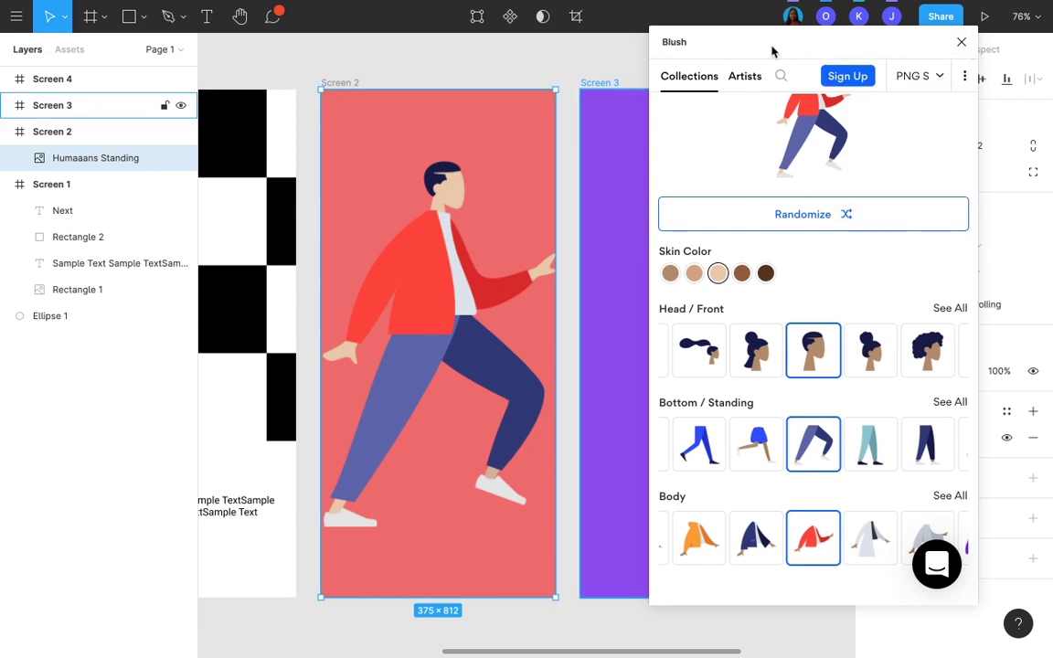
pyautogui.moveTo(772, 51); pyautogui.dragTo(891, 46)
pyautogui.hscroll(-3, 398, 269)
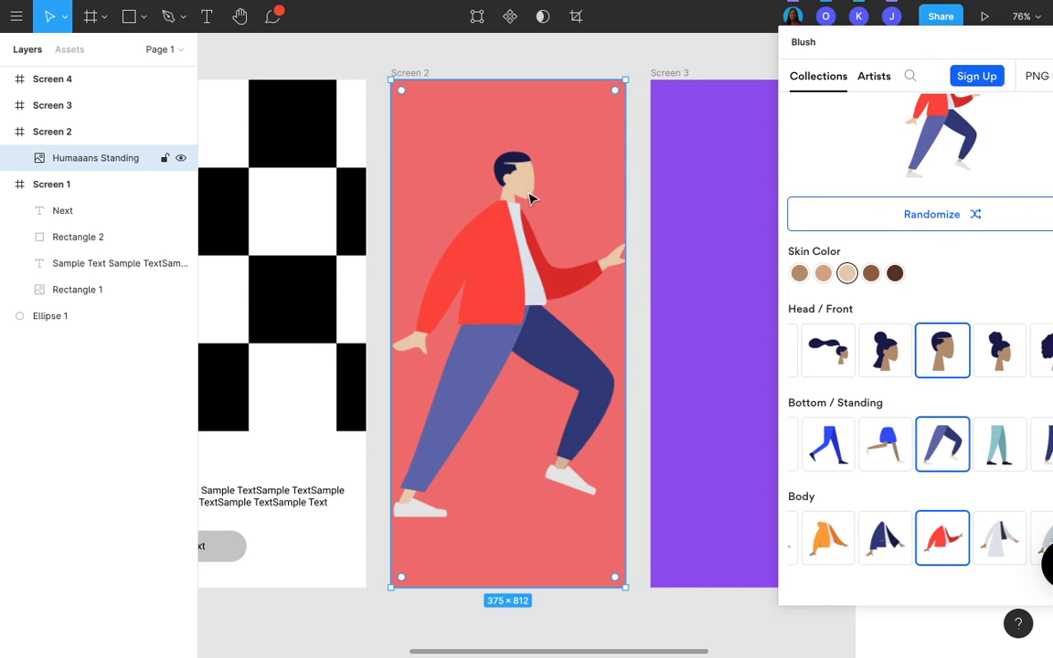
pyautogui.click(255, 268)
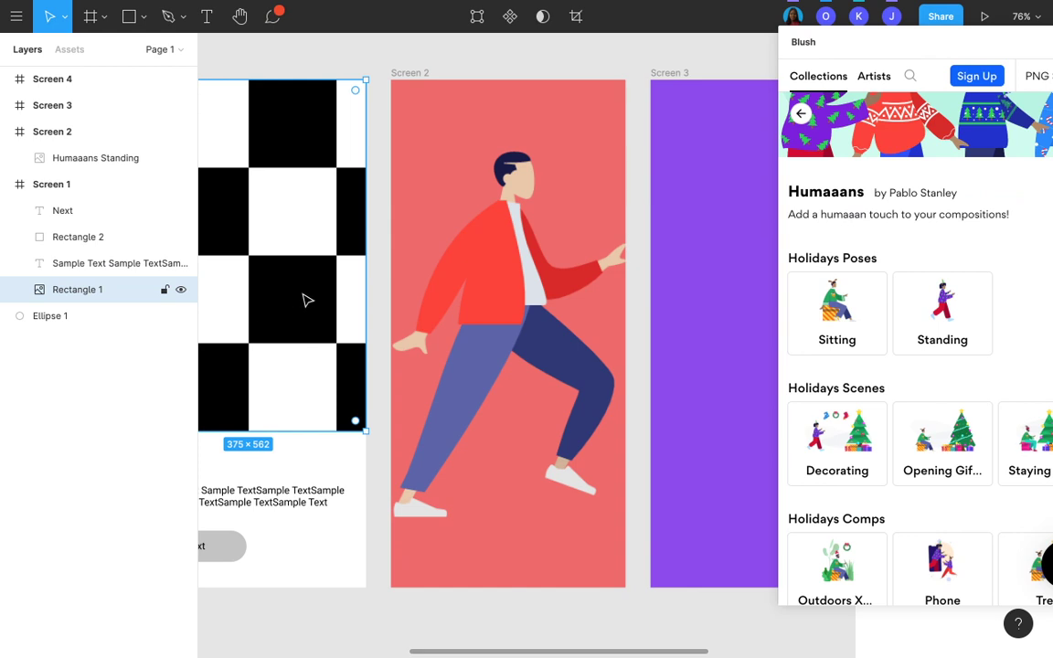
pyautogui.click(526, 256)
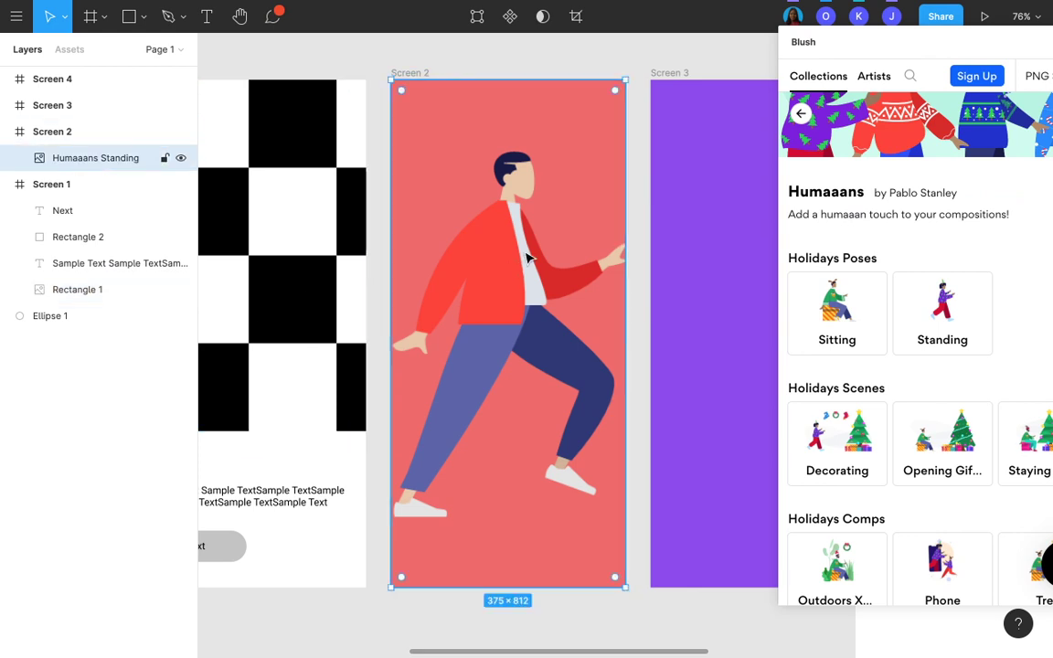
pyautogui.hotkey('ctrl', 'v')
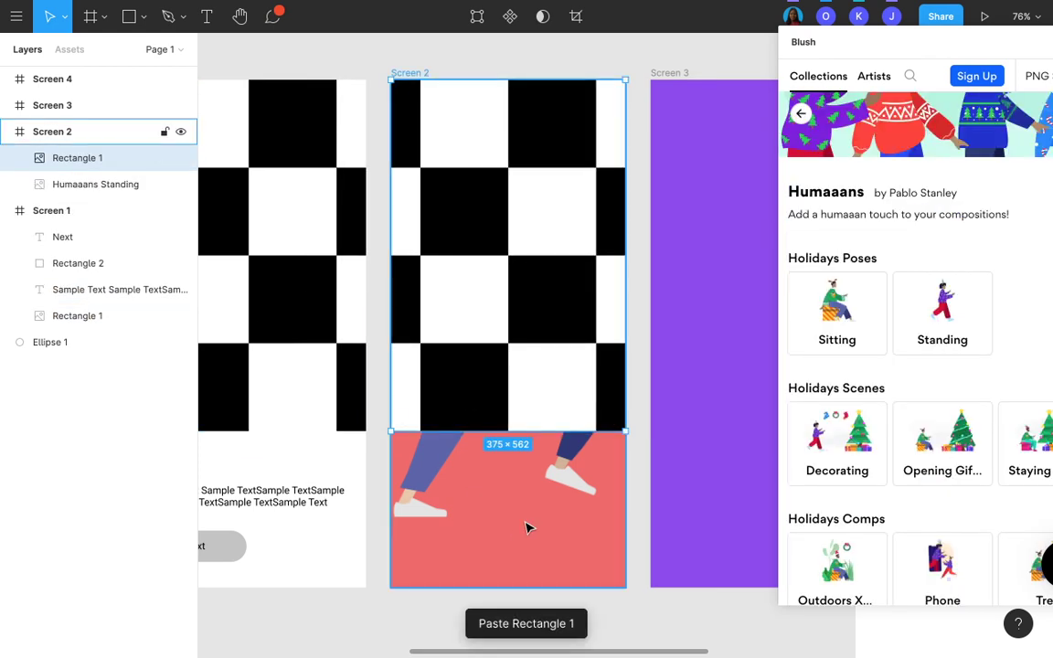
# Copy the Humaaans Standing illustration's properties onto Screen 2's Rectangle 1 and reselect the original illustration.
pyautogui.click(566, 492)
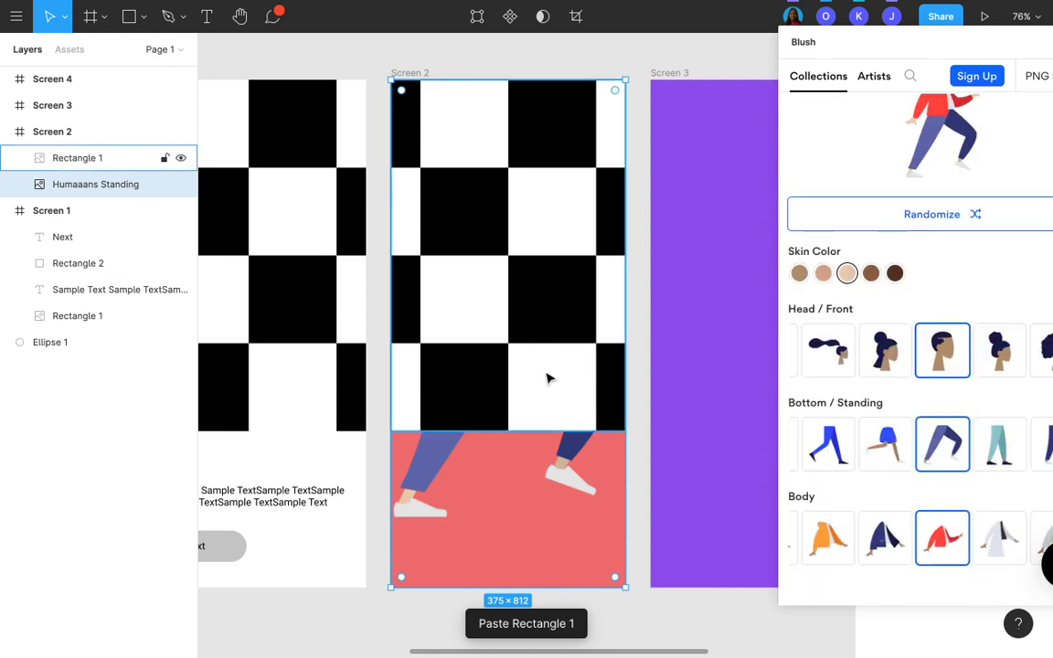
pyautogui.rightClick(581, 486)
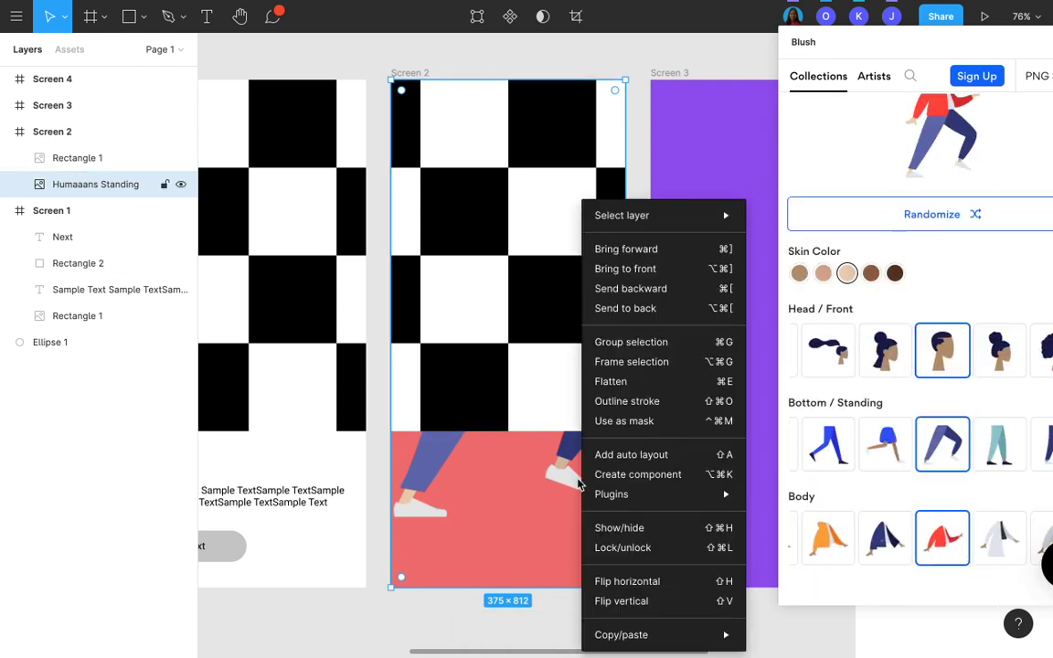
pyautogui.moveTo(695, 634)
pyautogui.click(783, 624)
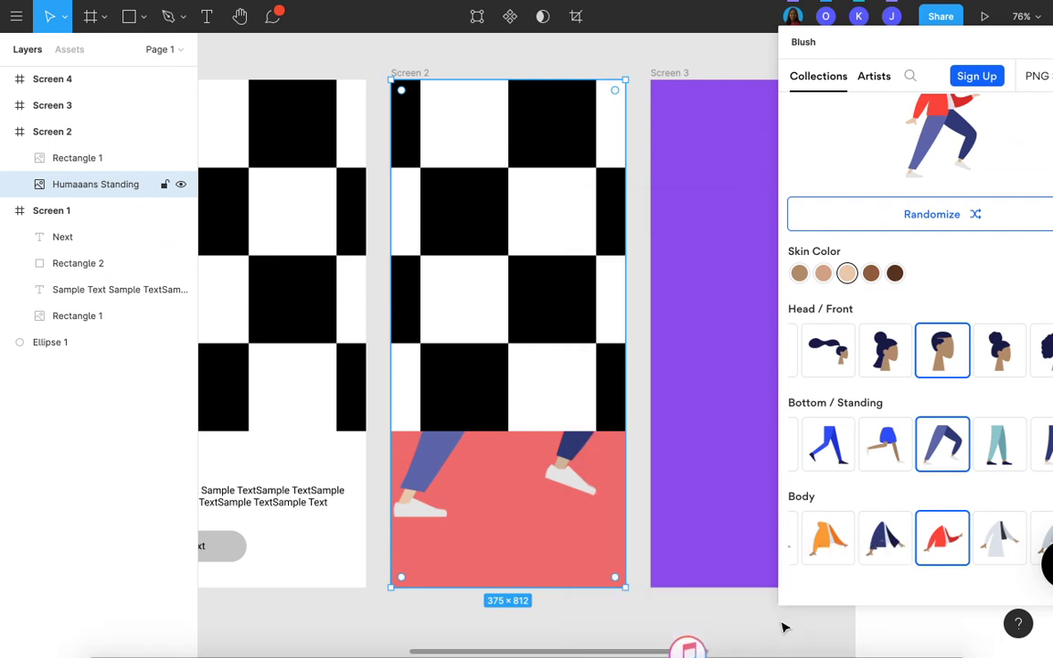
pyautogui.click(556, 334)
pyautogui.rightClick(556, 333)
pyautogui.moveTo(639, 634)
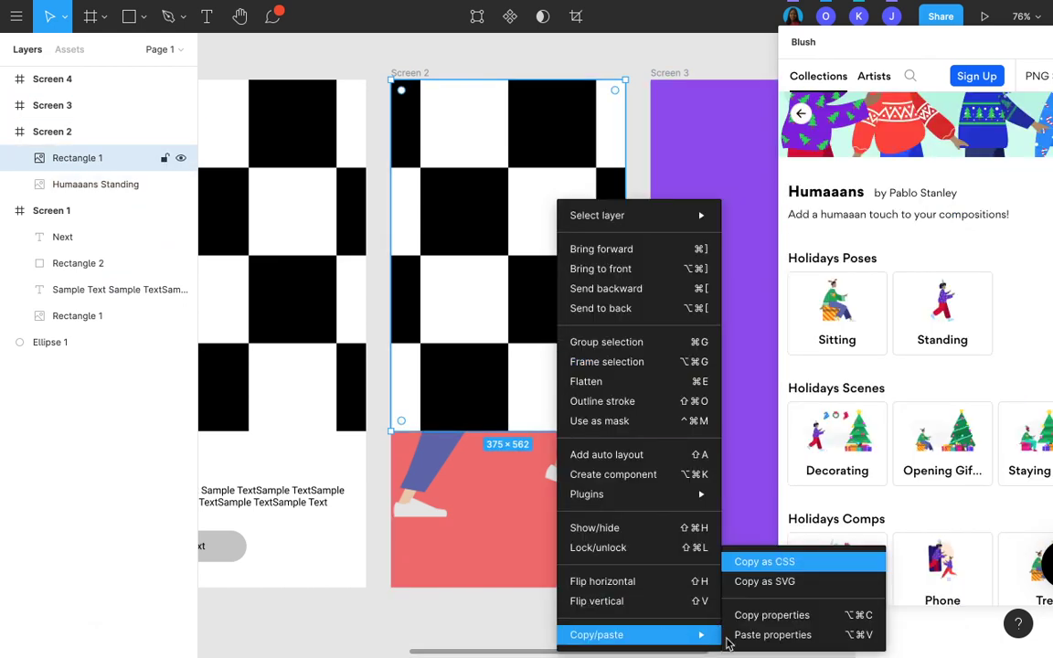
pyautogui.click(771, 635)
pyautogui.click(585, 520)
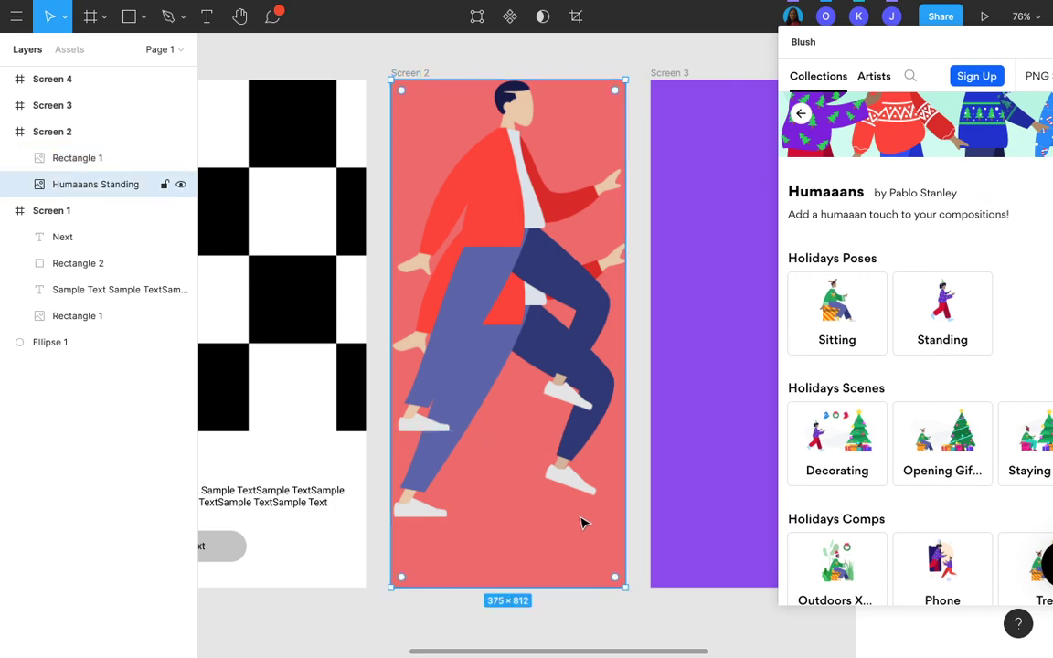
# Delete the original Humaaans Standing illustration from Screen 2, then shrink the Rectangle 1 copy and reposition it in the frame's upper part.
pyautogui.press('Delete')
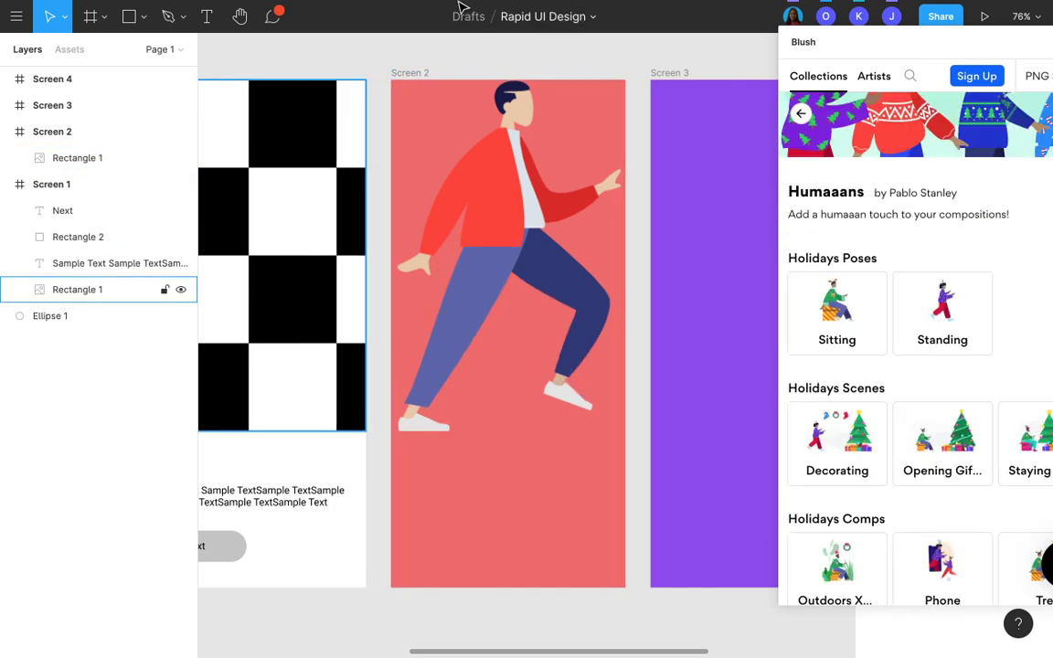
pyautogui.click(507, 244)
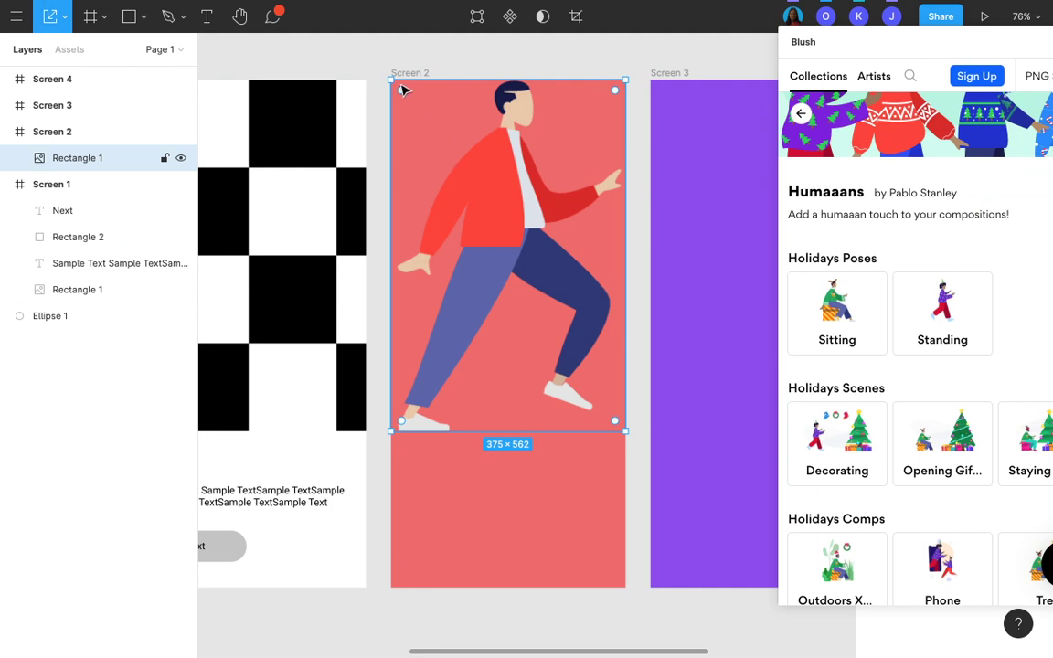
pyautogui.moveTo(384, 75); pyautogui.dragTo(423, 124)
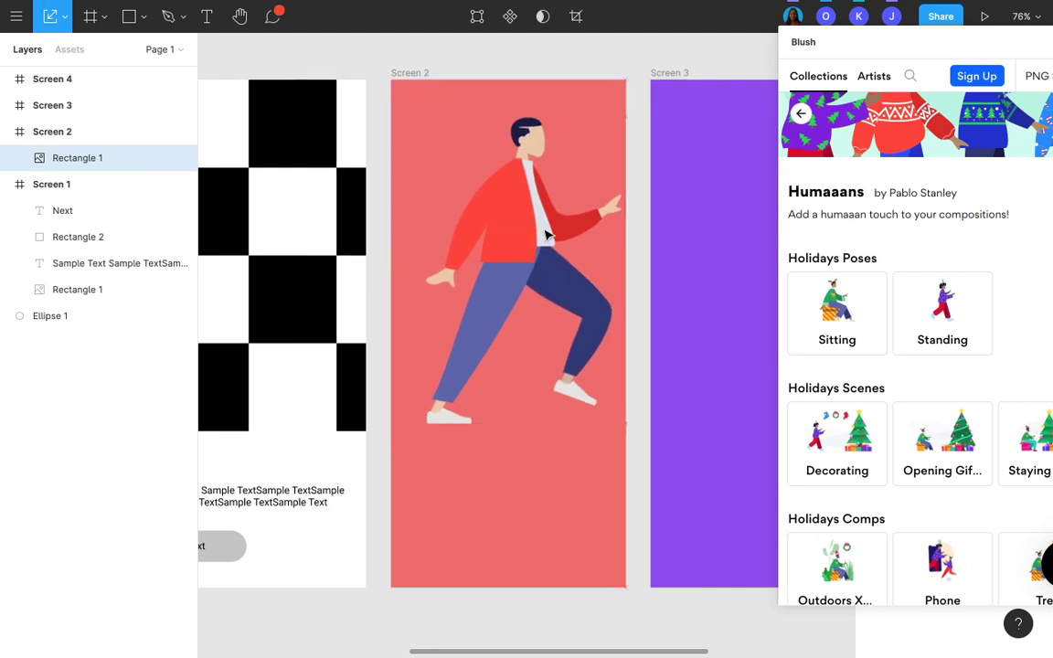
pyautogui.click(622, 63)
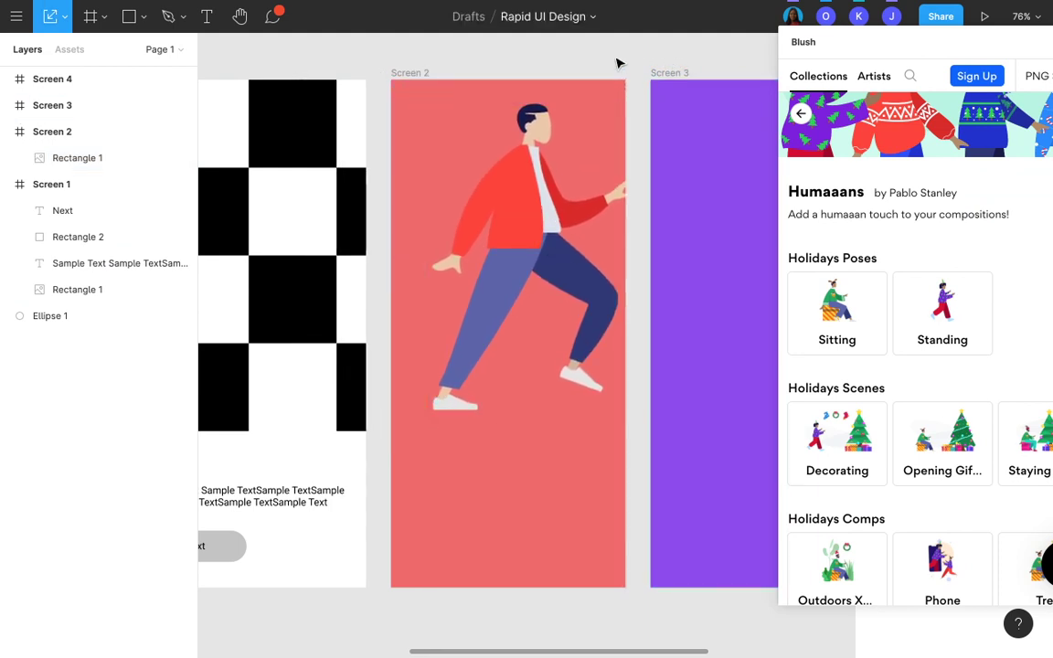
# Select the purple Screen 3 frame and move the Blush window back fully into view.
pyautogui.hscroll(2, 618, 63)
pyautogui.scroll(1, 618, 63)
pyautogui.hscroll(1, 618, 63)
pyautogui.scroll(-2, 618, 63)
pyautogui.hscroll(3, 603, 73)
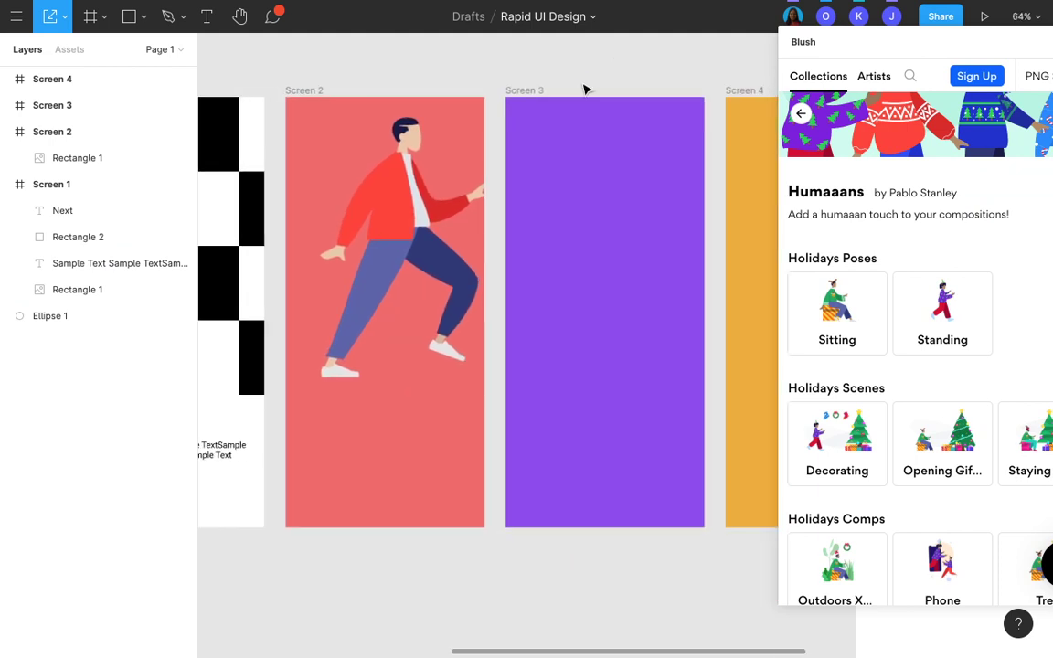
pyautogui.click(528, 102)
pyautogui.click(528, 103)
pyautogui.hscroll(3, 713, 228)
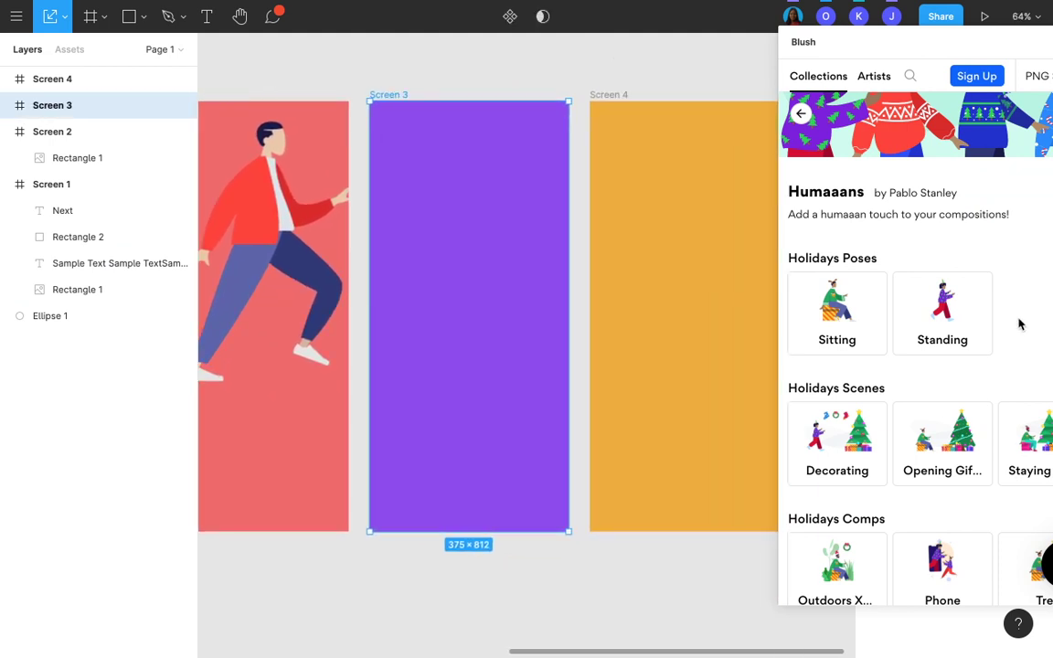
pyautogui.scroll(2, 976, 333)
pyautogui.moveTo(922, 52); pyautogui.dragTo(775, 61)
# Insert the Sitting illustration from Humaaans' Holidays Poses into Screen 3.
pyautogui.scroll(-3, 800, 417)
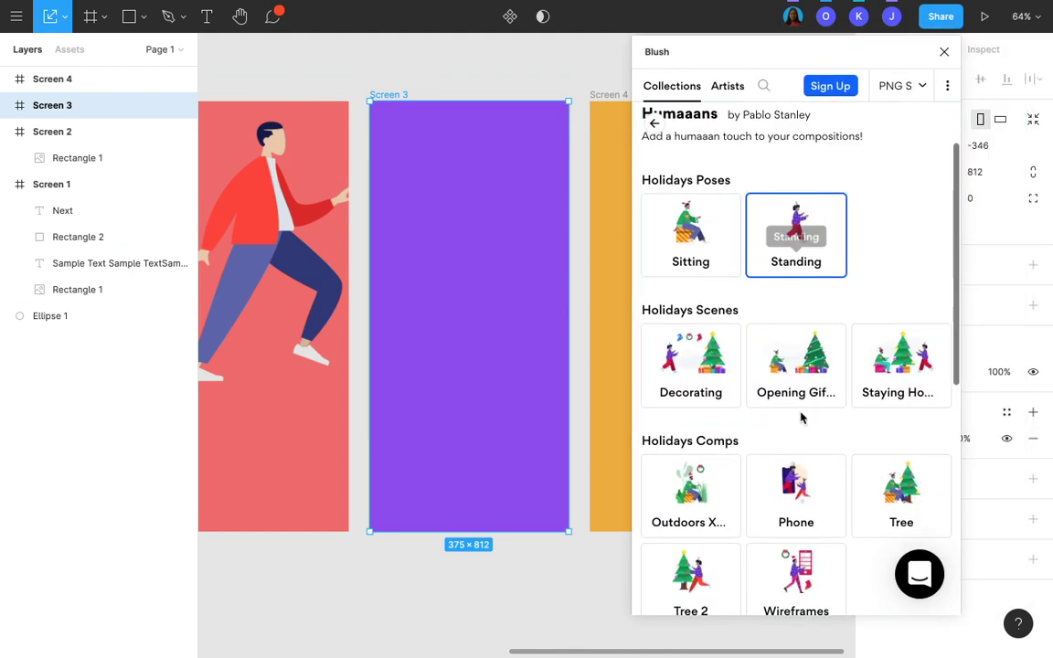
pyautogui.scroll(1, 800, 417)
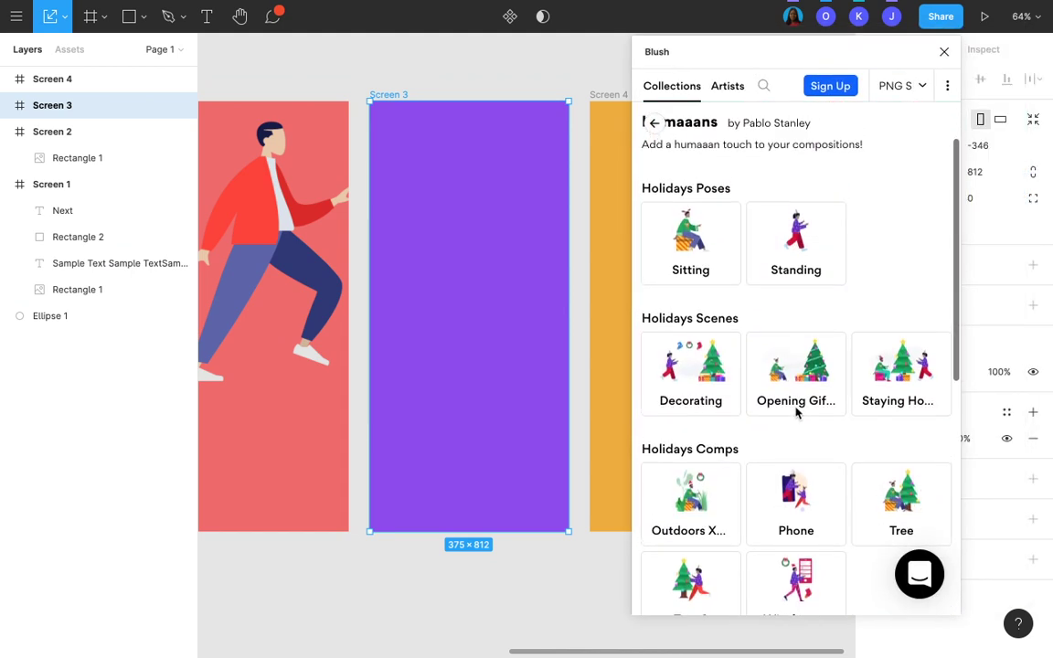
pyautogui.click(702, 277)
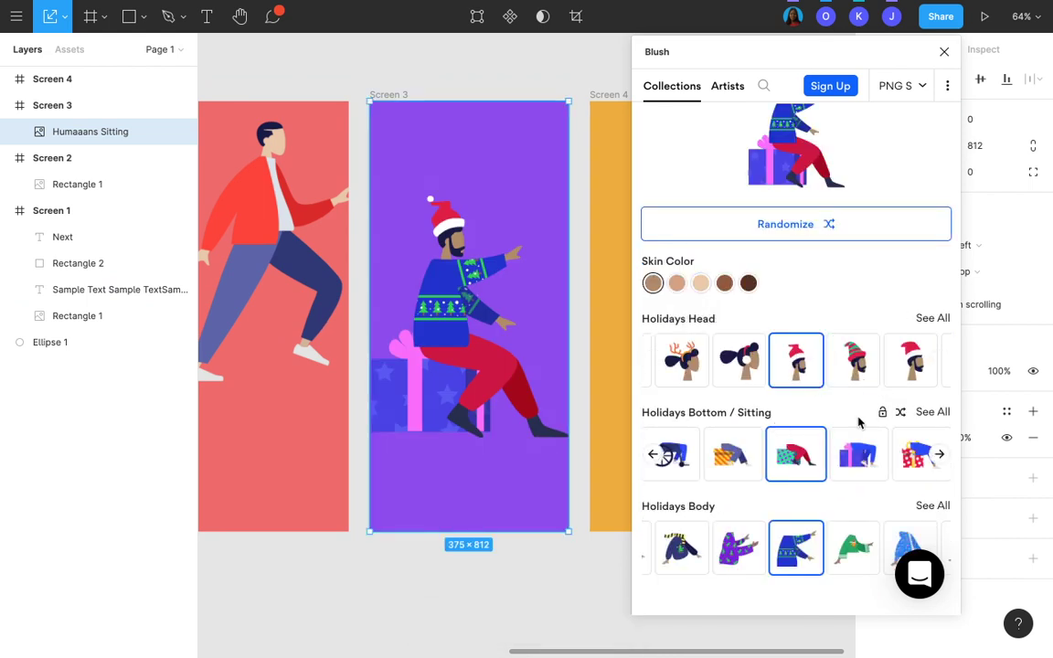
# Browse the Holidays Bottom / Sitting options and dress Screen 3's seated figure in Skinny Jeans 1.
pyautogui.click(653, 454)
pyautogui.click(653, 455)
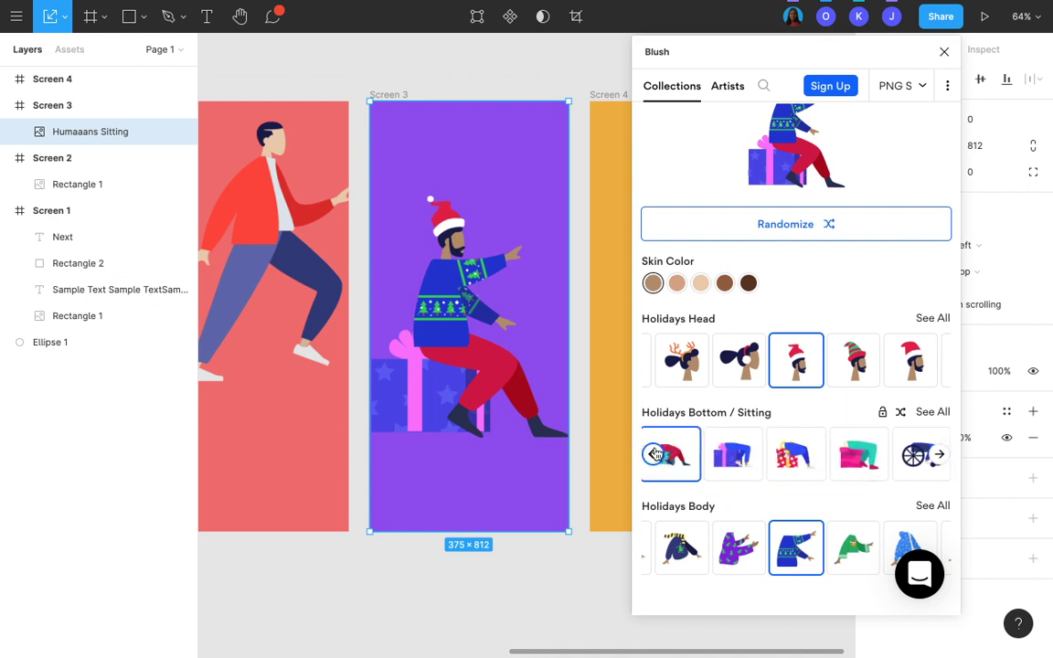
pyautogui.click(653, 455)
pyautogui.click(653, 454)
pyautogui.click(653, 454)
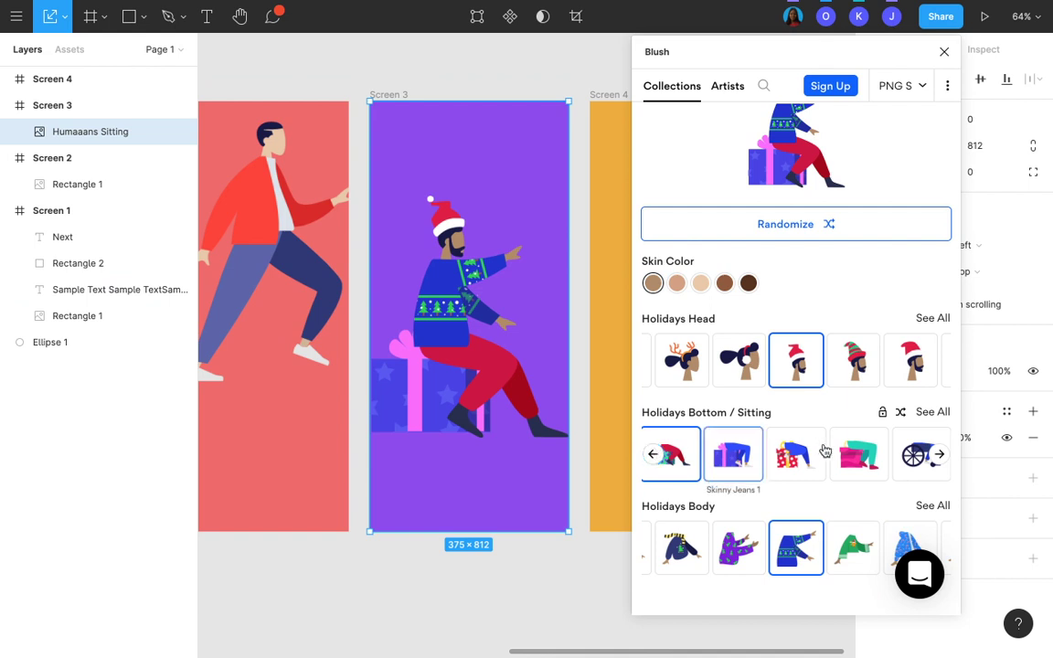
pyautogui.click(653, 454)
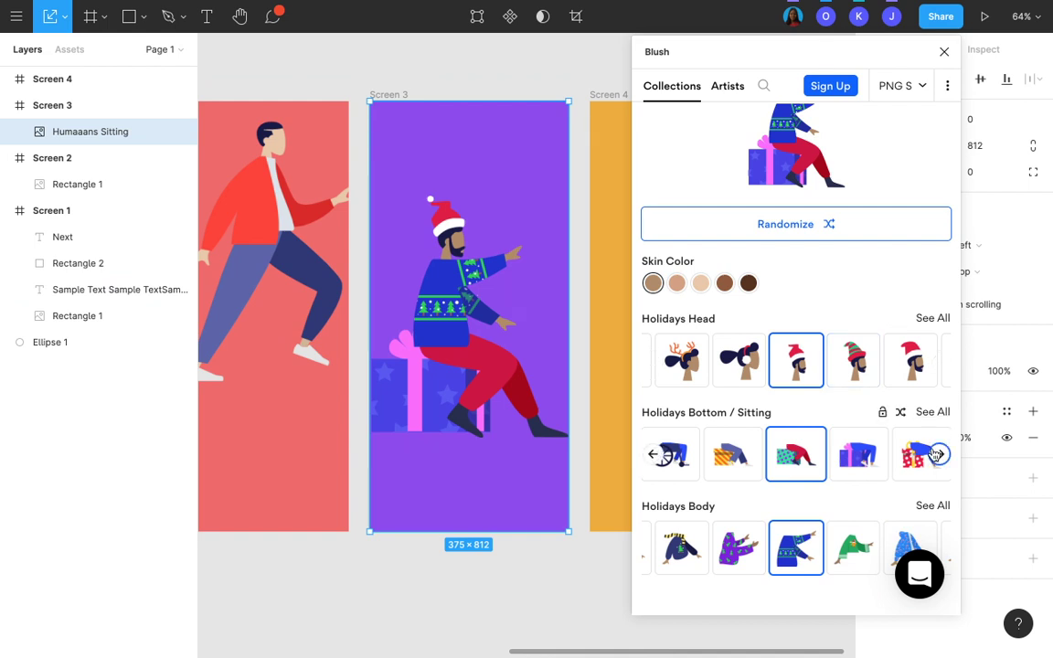
pyautogui.click(863, 454)
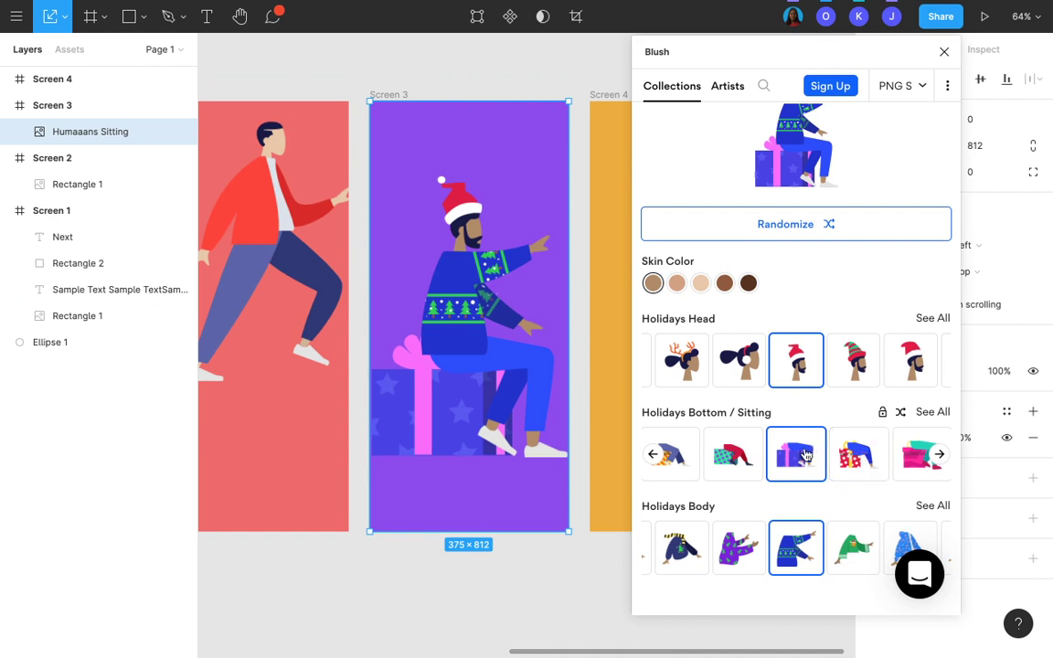
# Try the turquoise baggy pants, the wheelchair and the Baggy Pants bottoms on the seated figure, and return to Skinny Jeans 1.
pyautogui.click(909, 461)
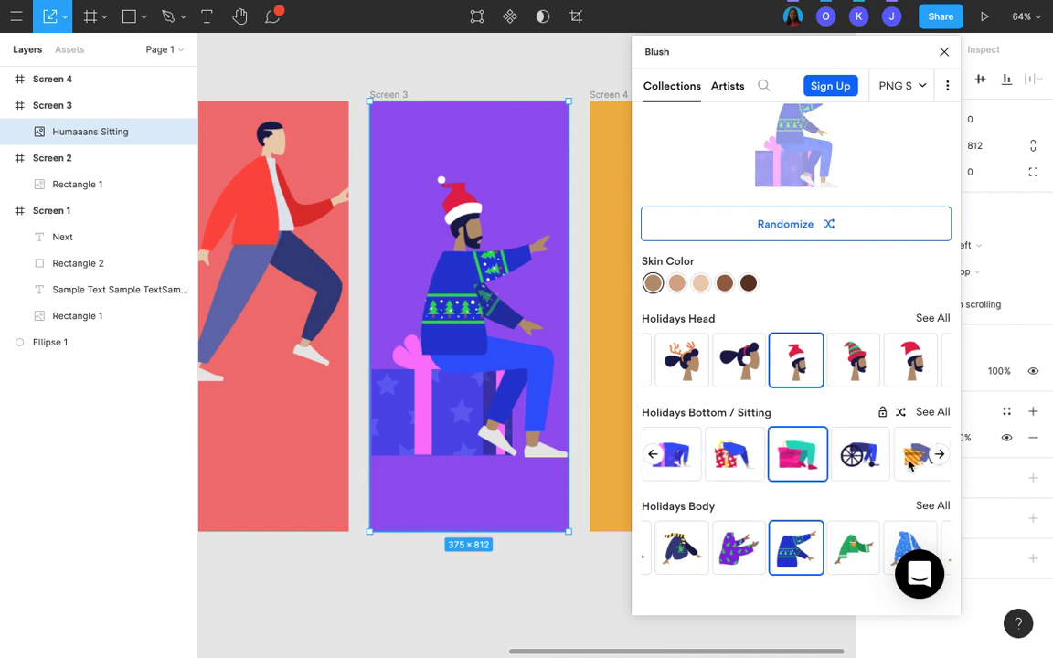
pyautogui.click(859, 459)
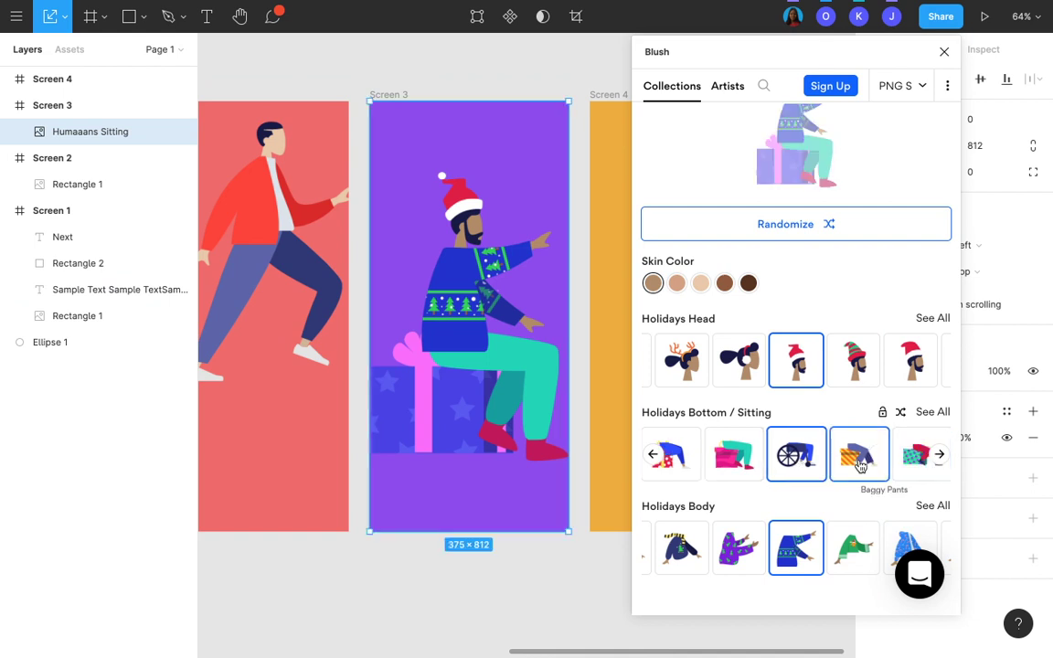
pyautogui.click(857, 463)
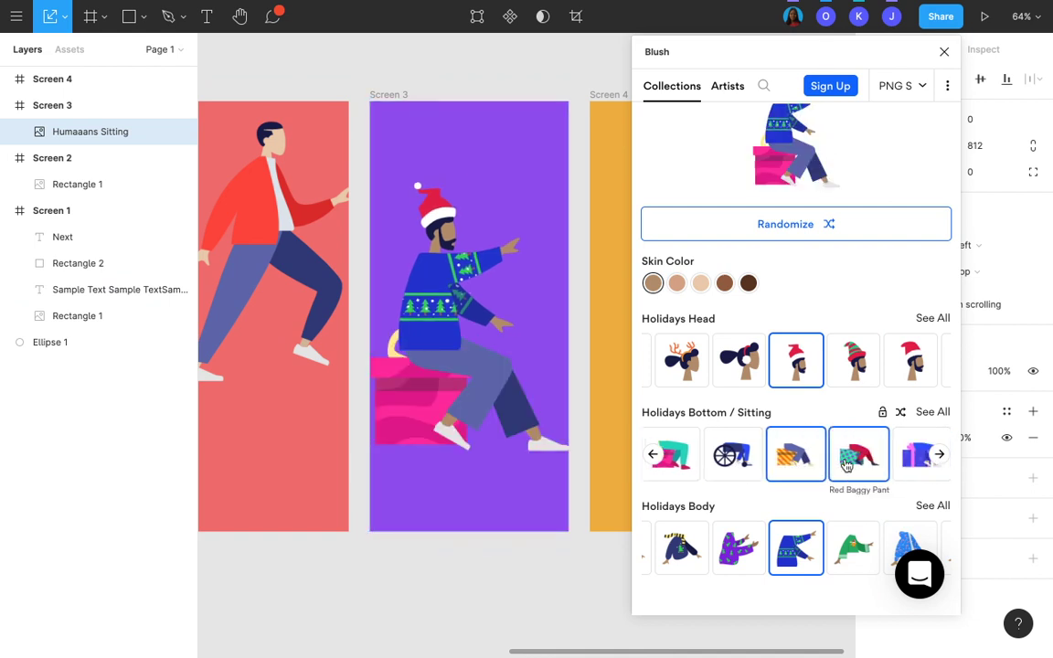
pyautogui.click(905, 457)
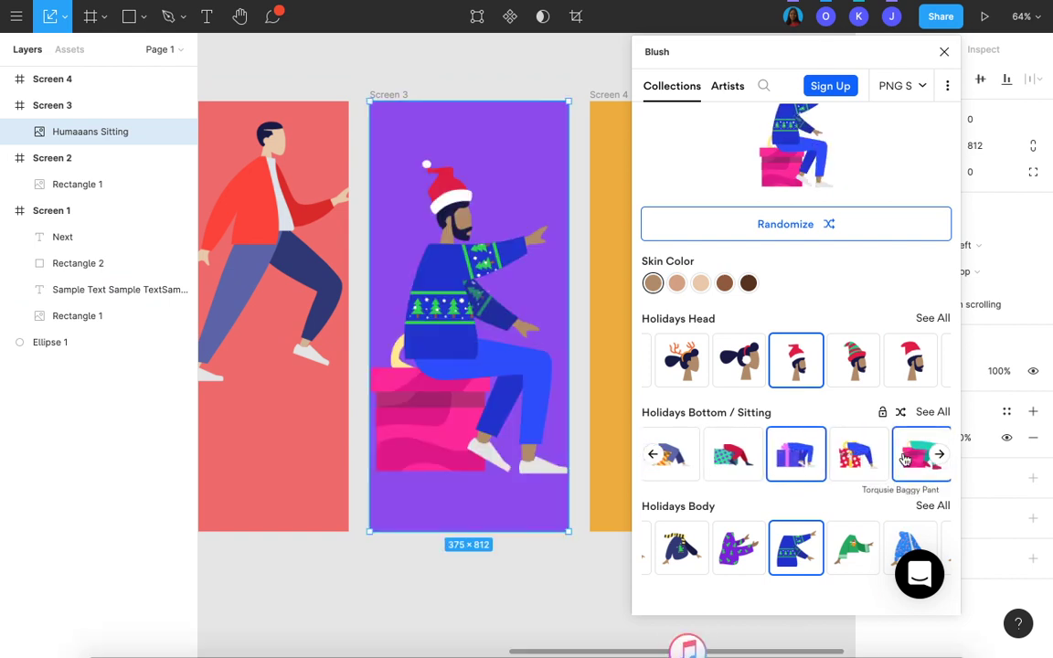
# Compare the Baggy Pants bottom on the seated figure once more and switch back to Skinny Jeans 1.
pyautogui.click(939, 454)
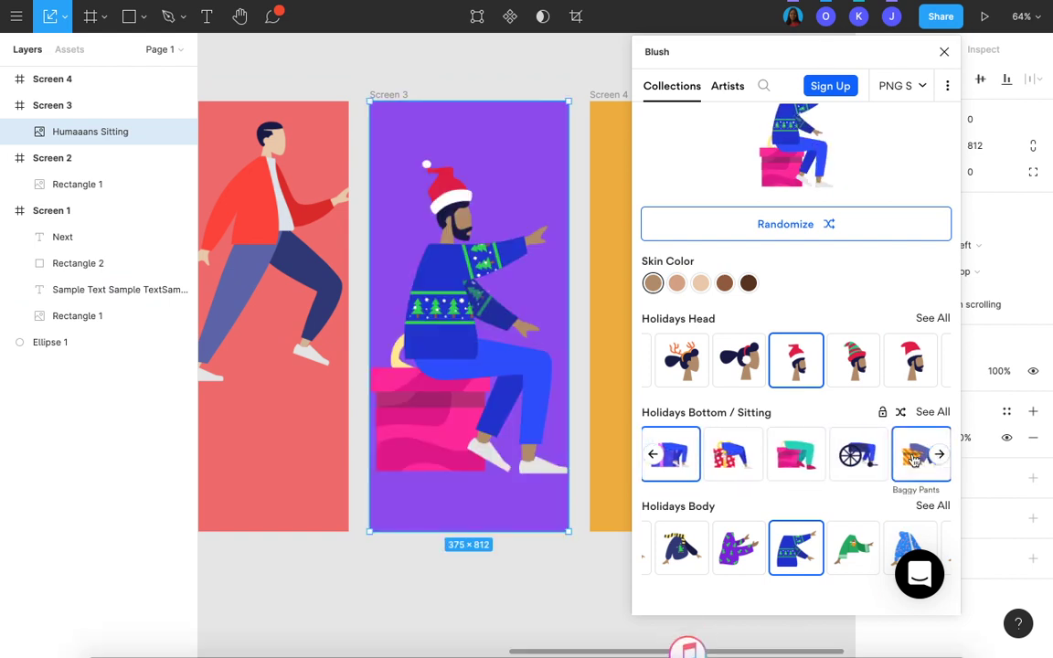
pyautogui.click(915, 457)
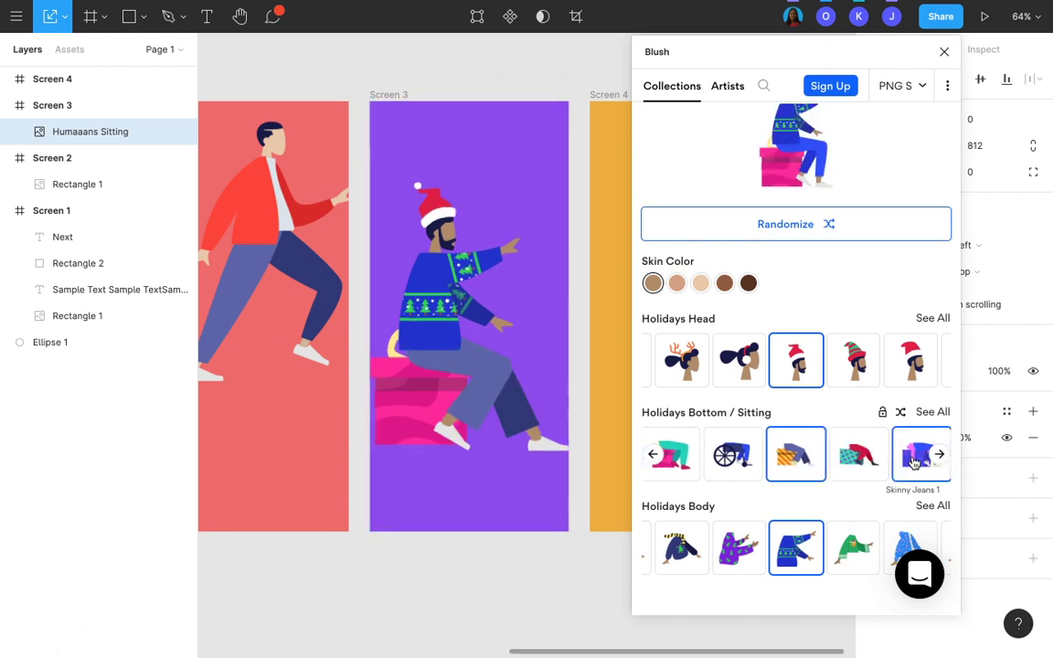
pyautogui.click(913, 463)
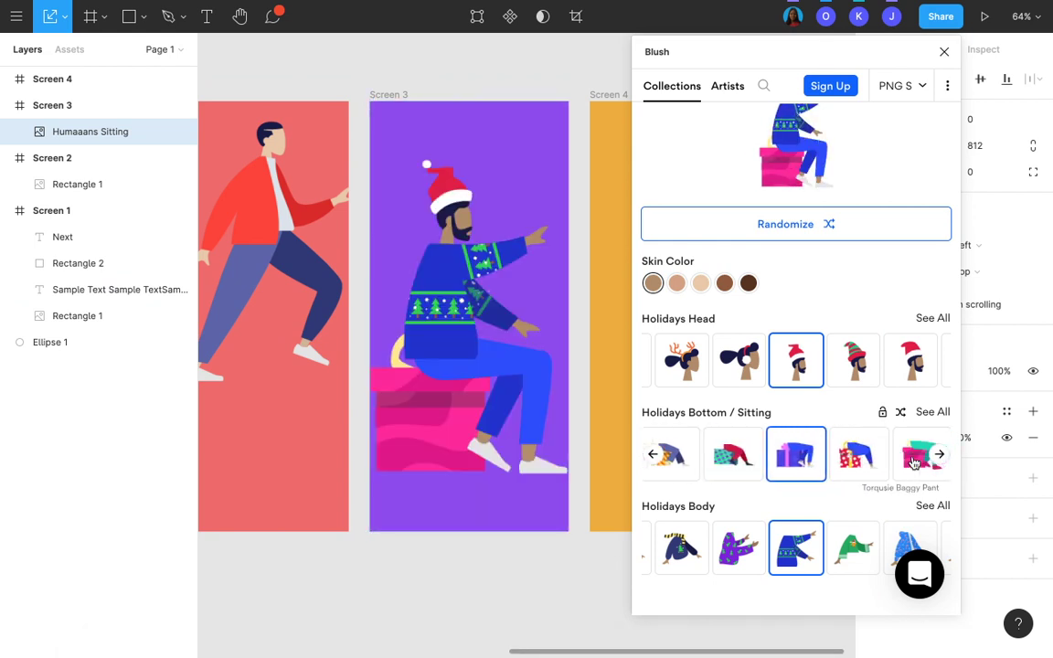
# Restyle the sitting holiday character on Screen 3 with the polka-dot gift bottom and the Pony Earplug head.
pyautogui.click(860, 457)
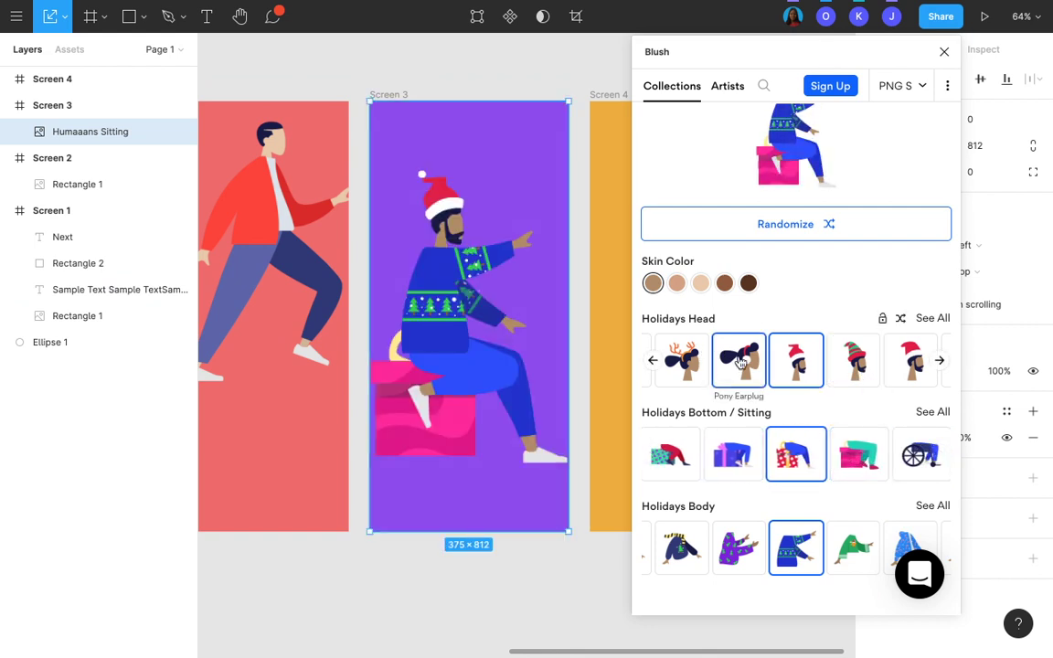
pyautogui.click(680, 361)
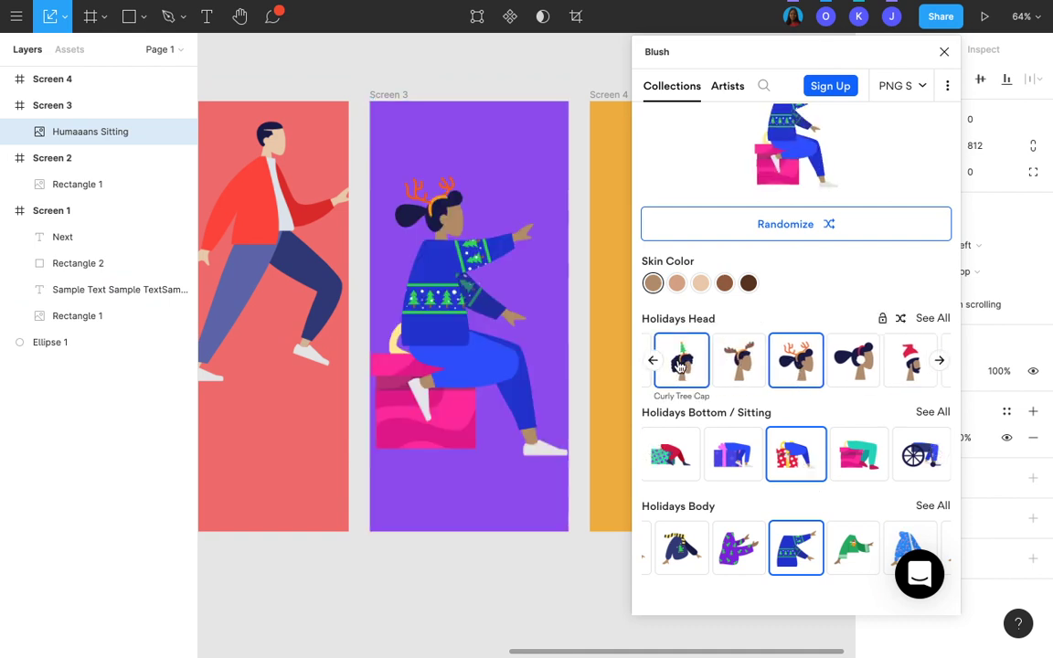
pyautogui.click(851, 363)
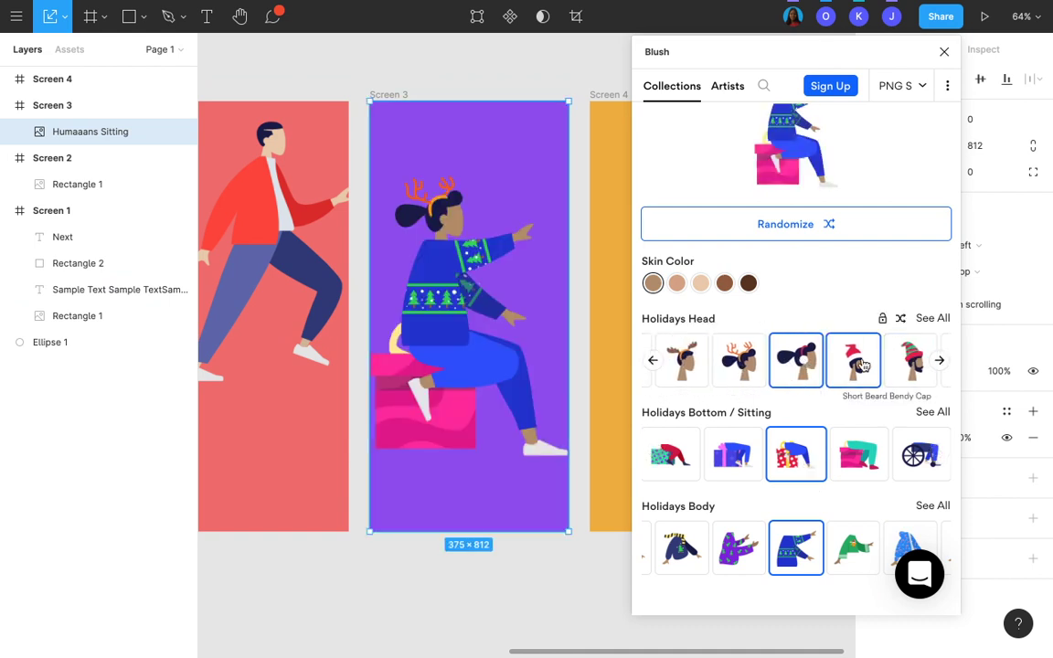
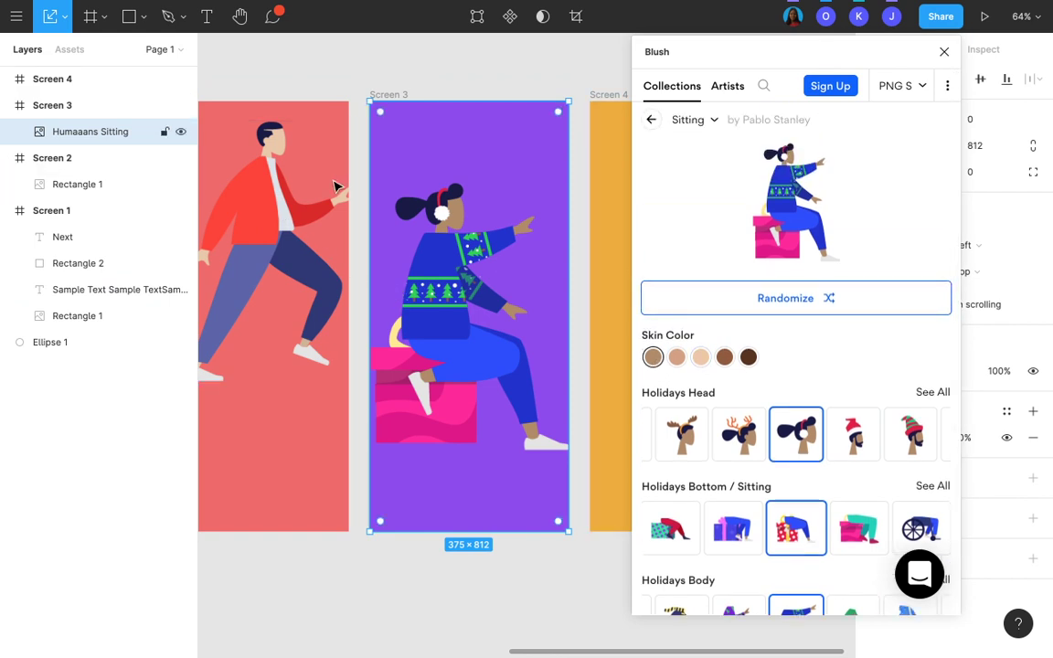
# Copy the Rectangle 1 image from Screen 2 into Screen 3.
pyautogui.click(109, 186)
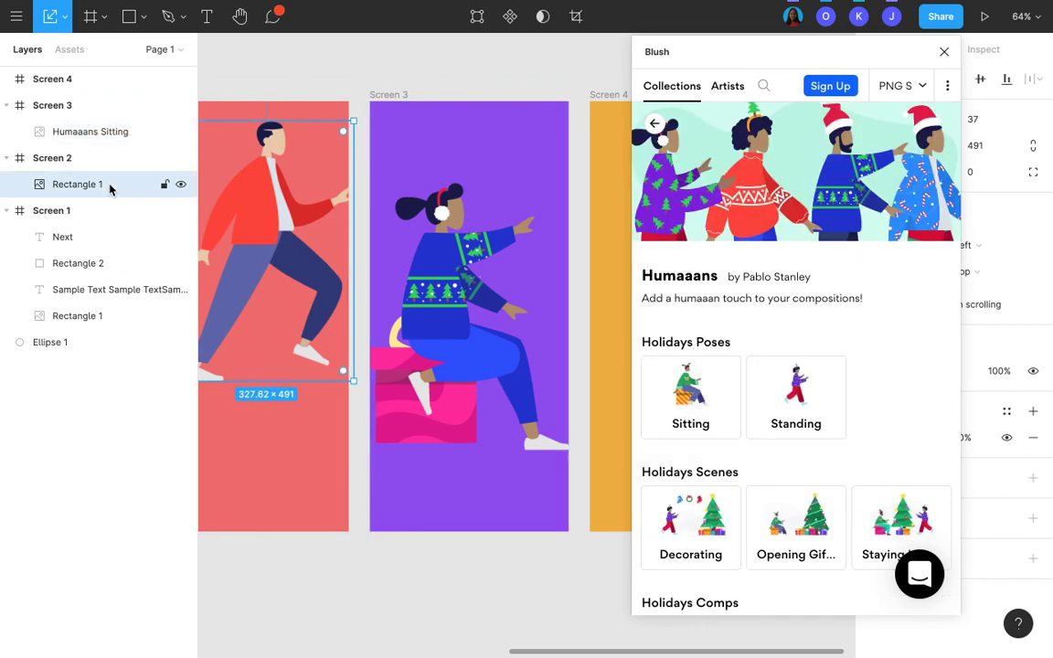
pyautogui.click(484, 180)
pyautogui.hotkey('ctrl', 'v')
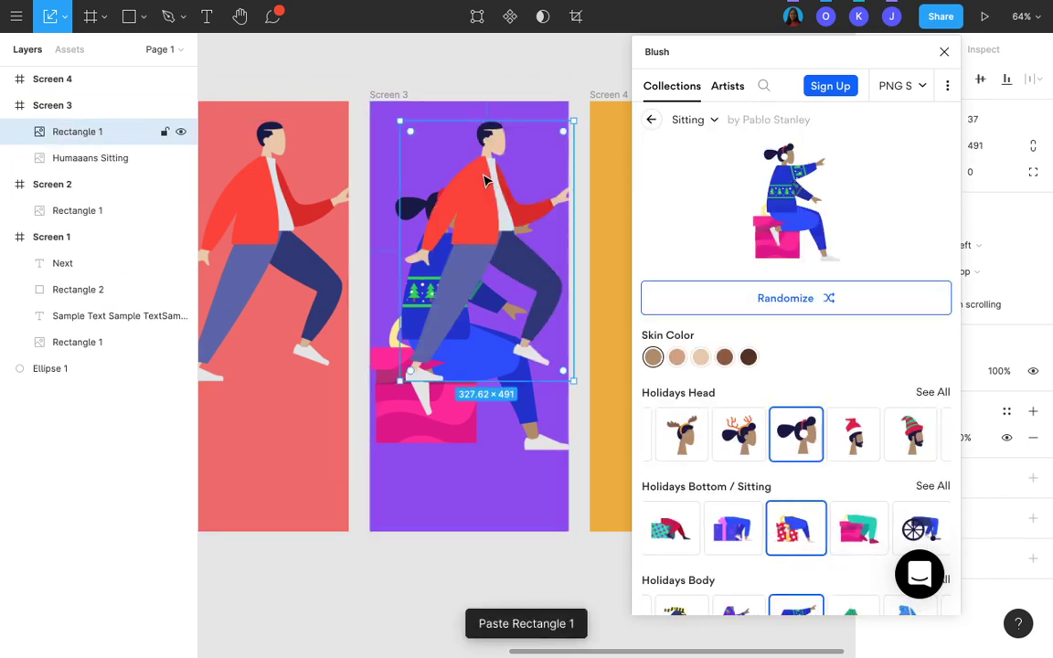
# Copy the properties of the Humaaans Sitting layer and paste them onto Rectangle 1 in Screen 3.
pyautogui.click(85, 157)
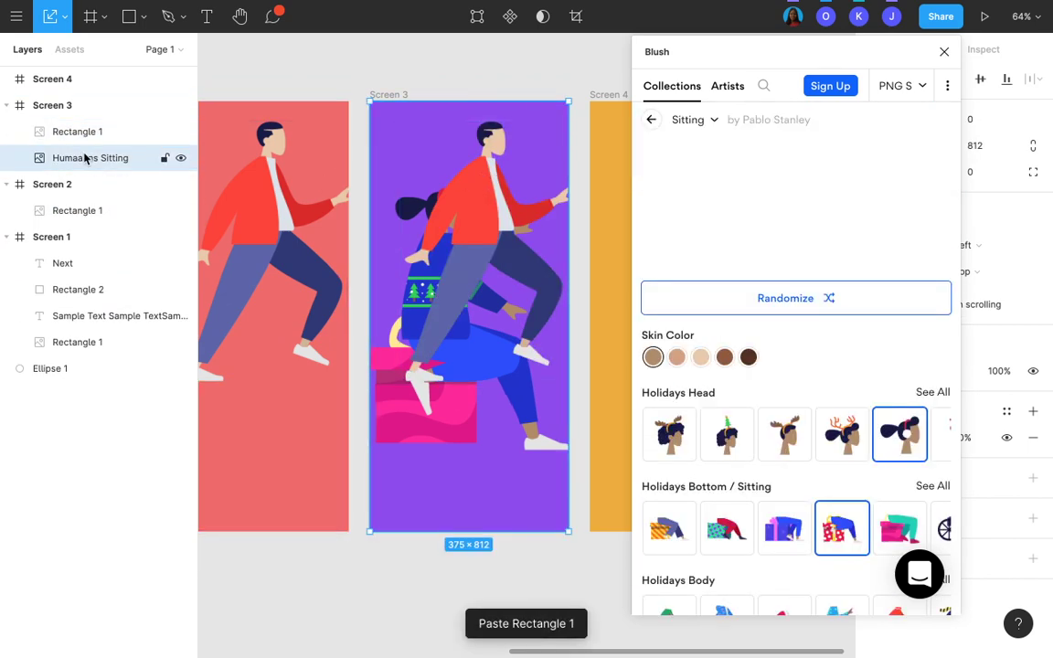
pyautogui.rightClick(87, 156)
pyautogui.moveTo(183, 570)
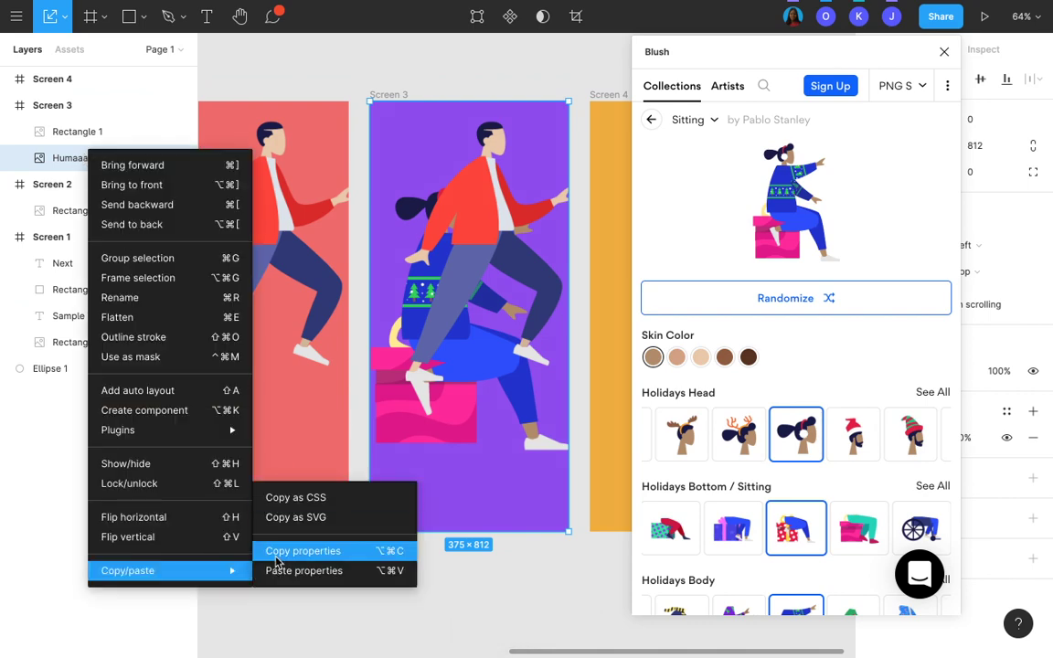
pyautogui.click(353, 550)
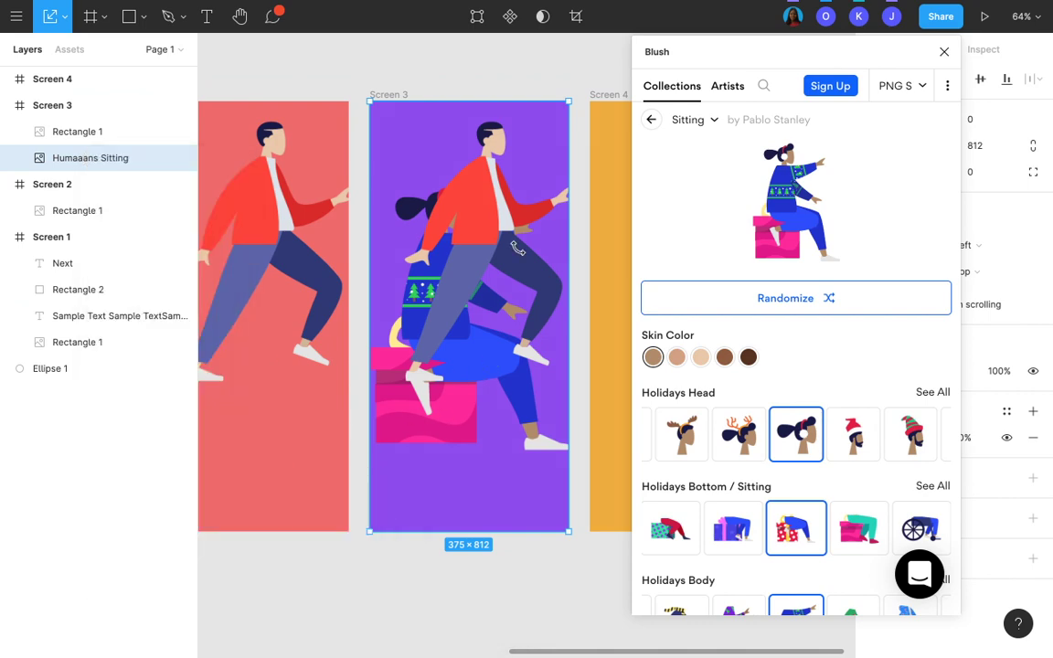
pyautogui.click(528, 236)
pyautogui.rightClick(527, 236)
pyautogui.moveTo(637, 634)
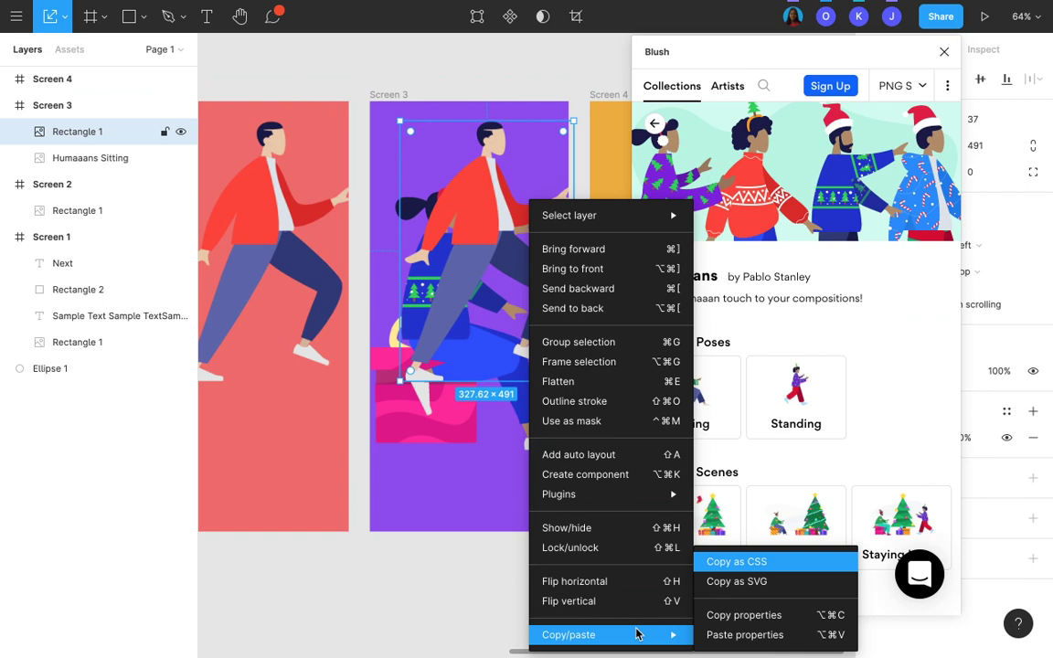
pyautogui.click(732, 635)
# Delete the full-frame Humaaans Sitting layer from Screen 3 and move the remaining illustration against the frame's left edge.
pyautogui.click(101, 160)
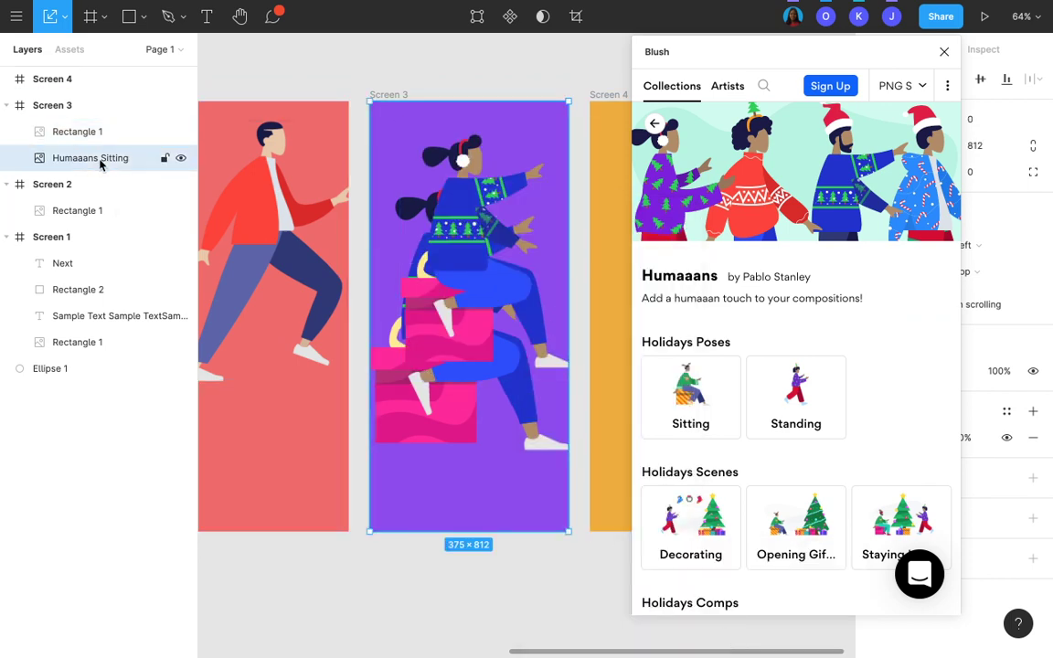
pyautogui.press('Delete')
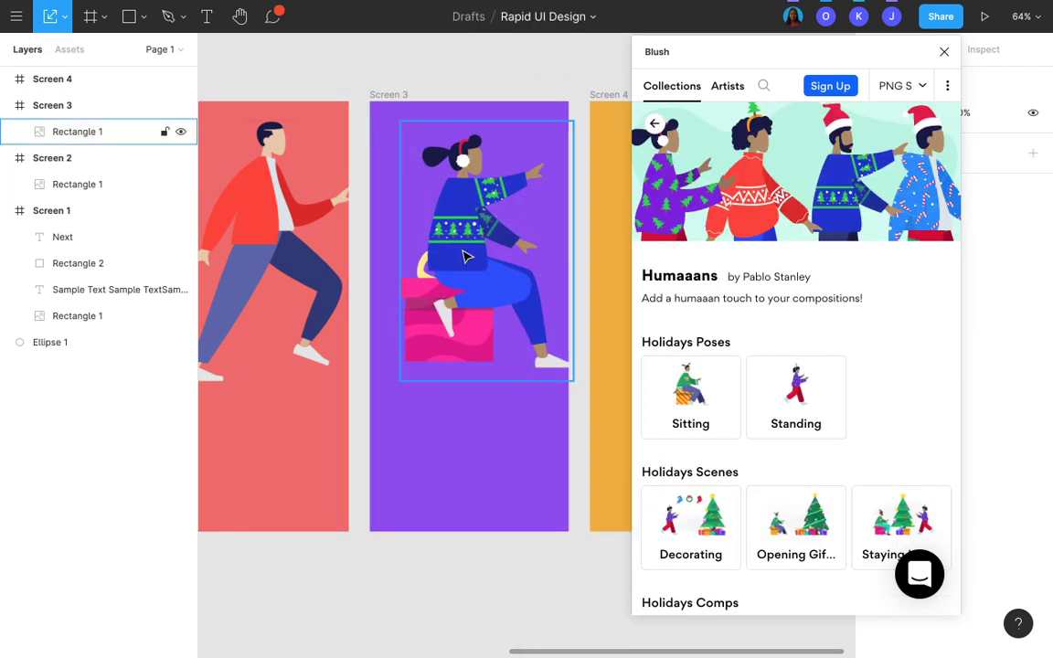
pyautogui.click(485, 260)
pyautogui.moveTo(466, 260)
pyautogui.mouseDown()
pyautogui.moveTo(425, 254)
pyautogui.moveTo(450, 257)
pyautogui.mouseUp()
# Copy the sitting illustration from Screen 3 into Screen 4 and centre it horizontally in the frame.
pyautogui.hscroll(-1, 430, 256)
pyautogui.hscroll(12, 450, 256)
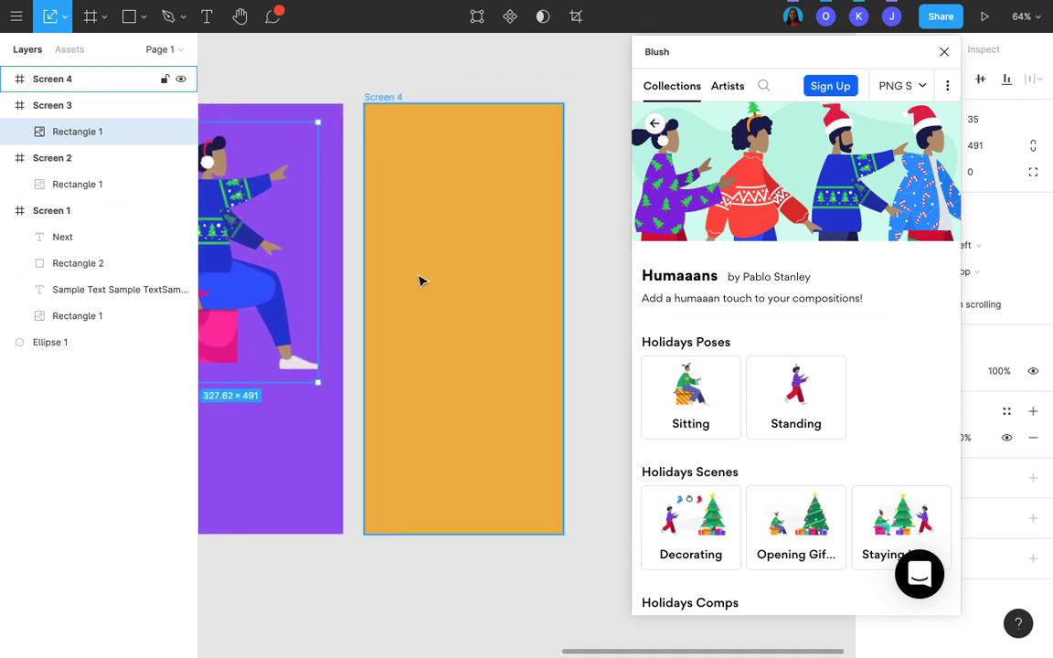
pyautogui.click(404, 277)
pyautogui.click(233, 276)
pyautogui.click(395, 101)
pyautogui.hotkey('ctrl', 'v')
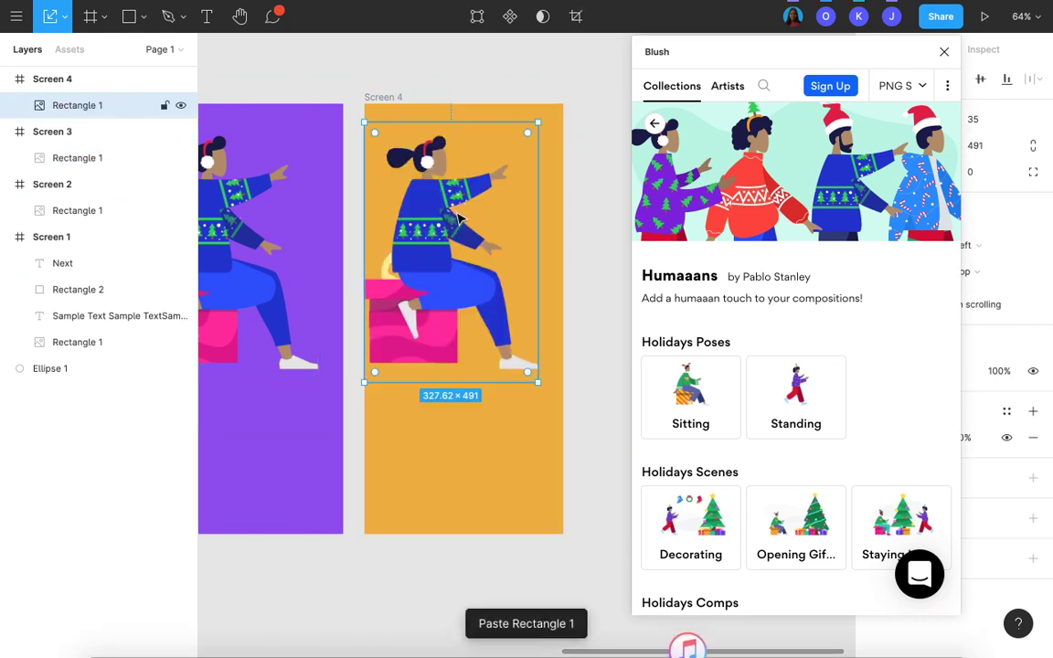
pyautogui.hotkey('alt', 'h')
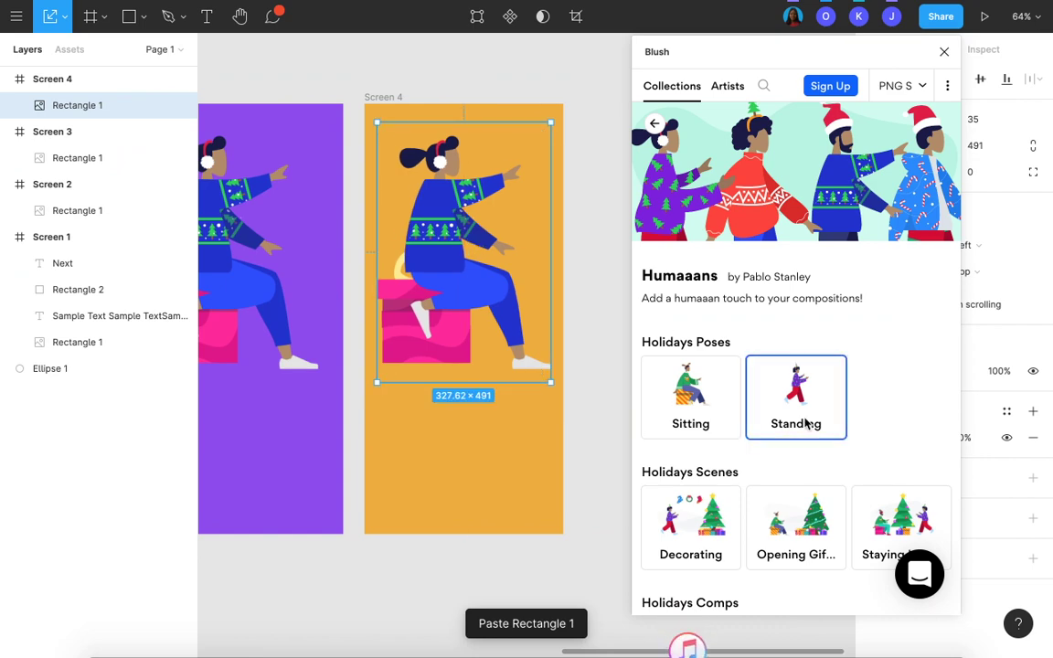
# Replace the Screen 4 illustration with the non-holiday Standing pose from the Humaaans collection.
pyautogui.scroll(-3, 810, 430)
pyautogui.scroll(-2, 818, 432)
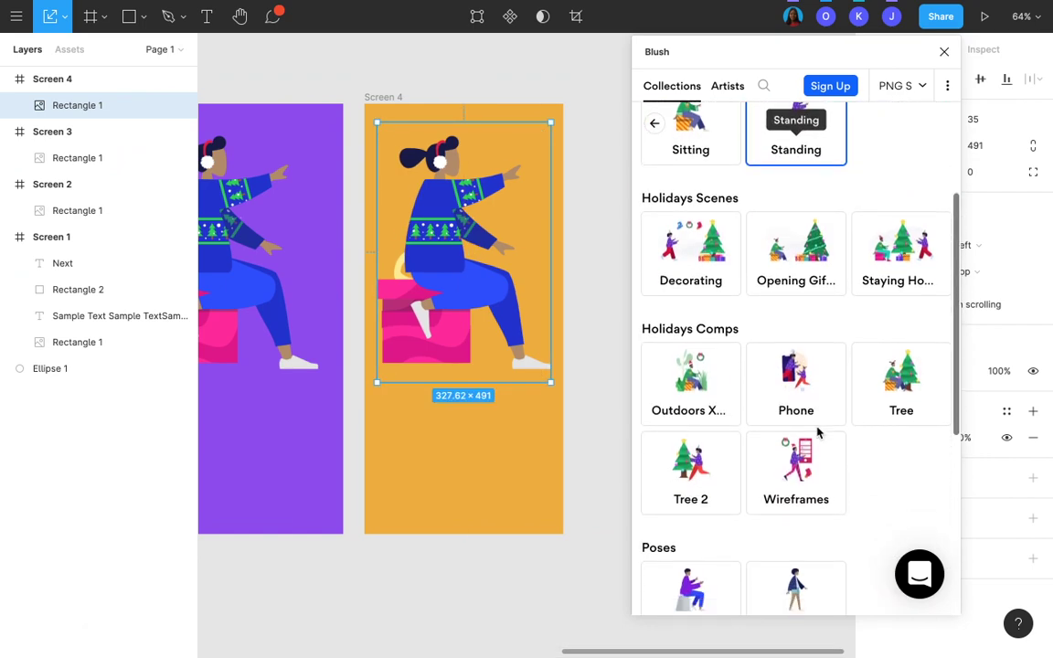
pyautogui.scroll(-1, 818, 432)
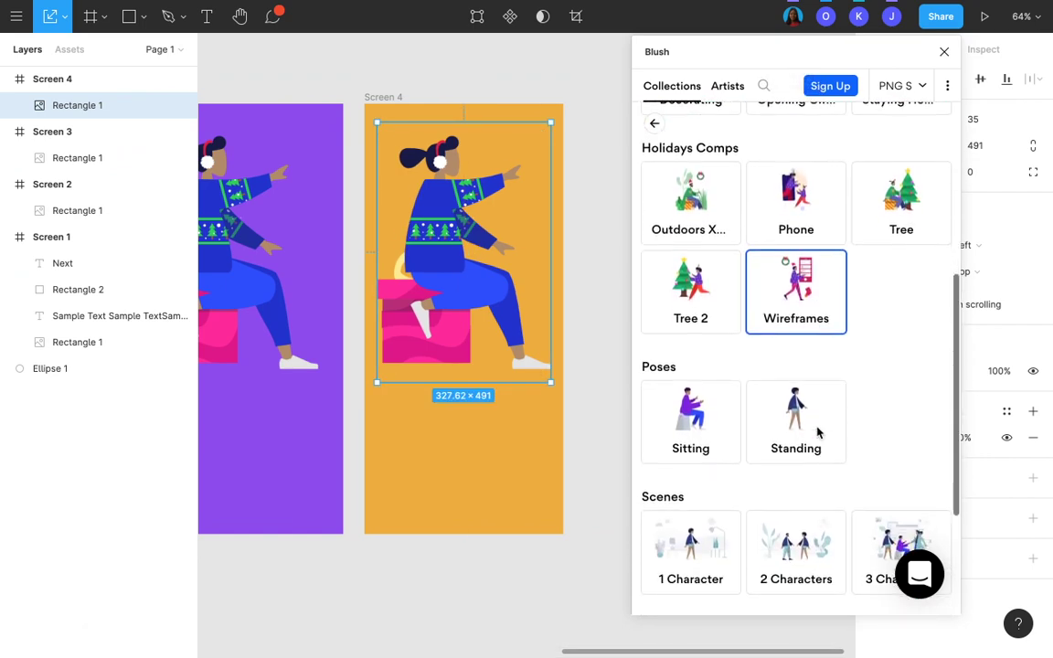
pyautogui.scroll(1, 817, 432)
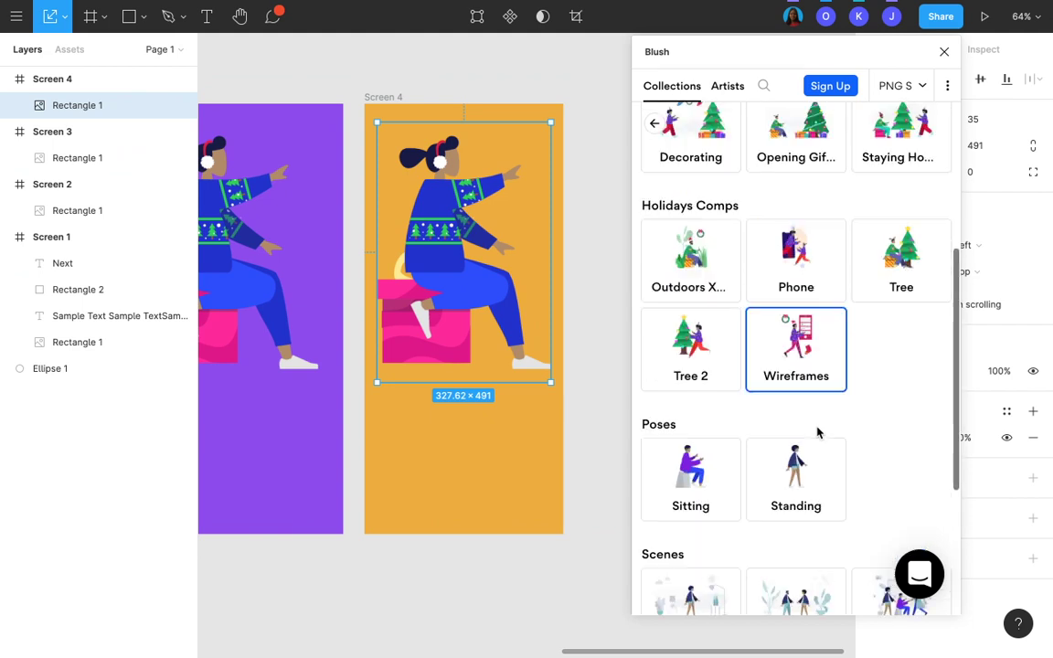
pyautogui.scroll(-2, 818, 432)
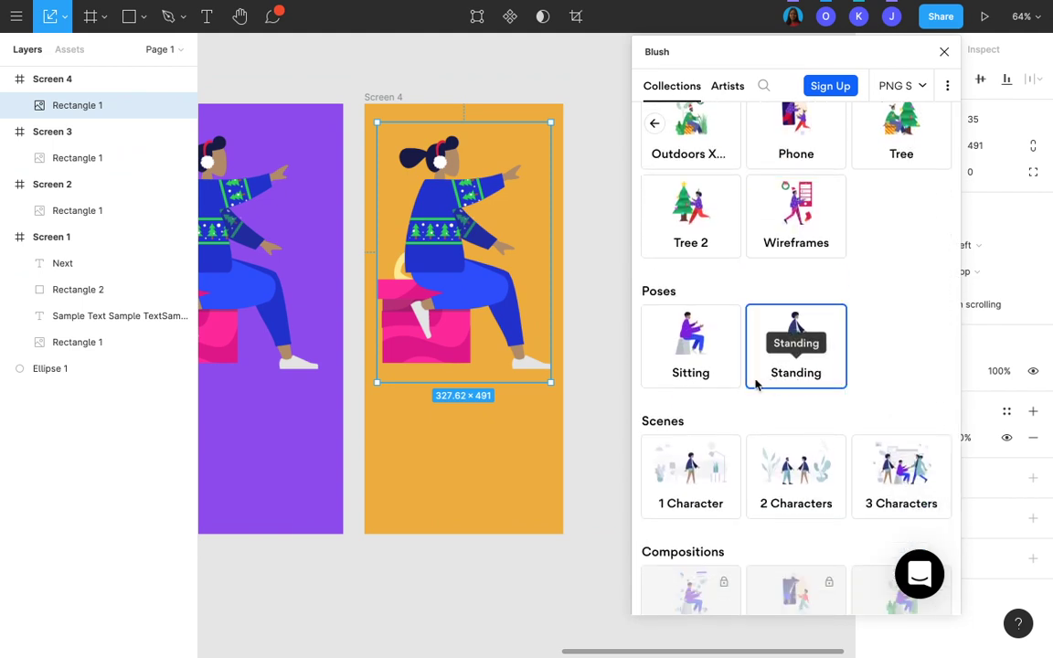
pyautogui.click(793, 384)
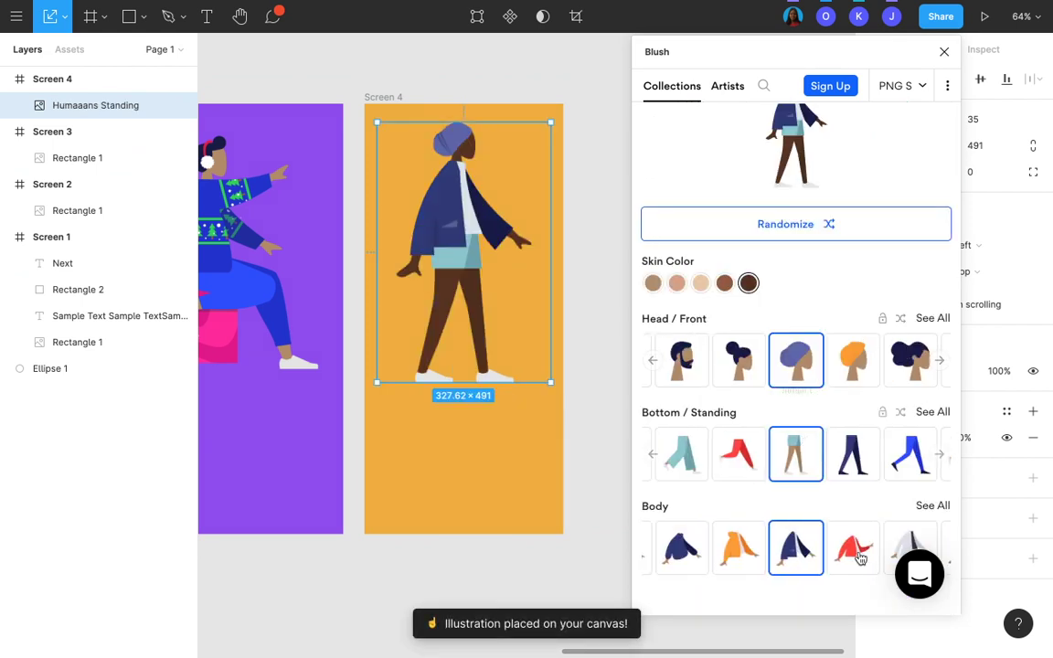
# Give the standing character on Screen 4 the Afro head, a pinkish-tan skin colour and wide teal trousers.
pyautogui.click(909, 361)
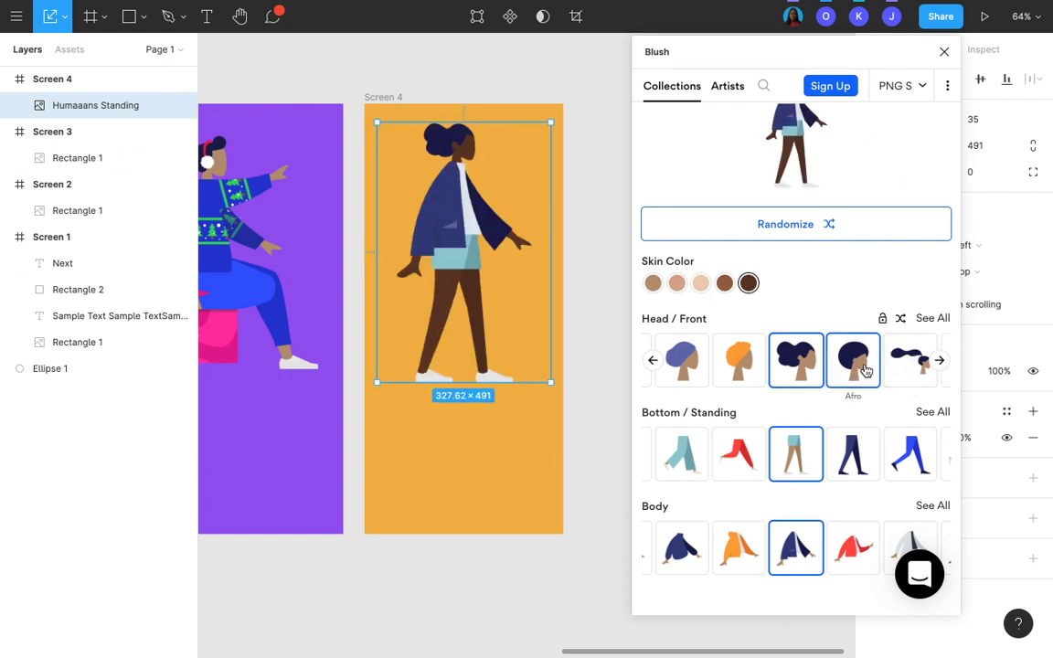
pyautogui.click(861, 366)
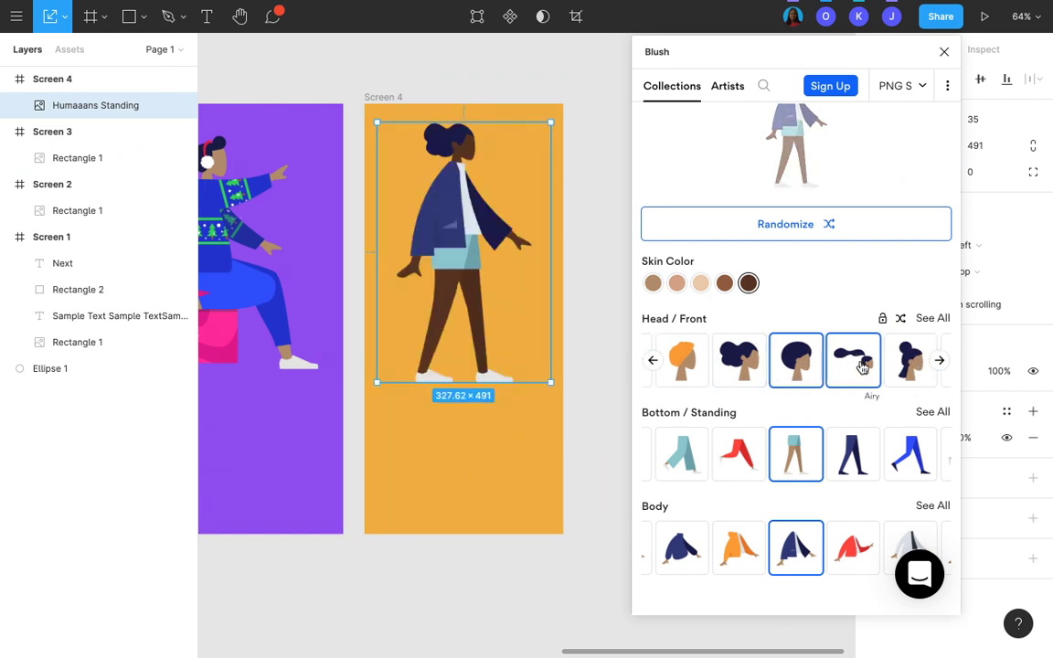
pyautogui.click(700, 284)
pyautogui.click(677, 285)
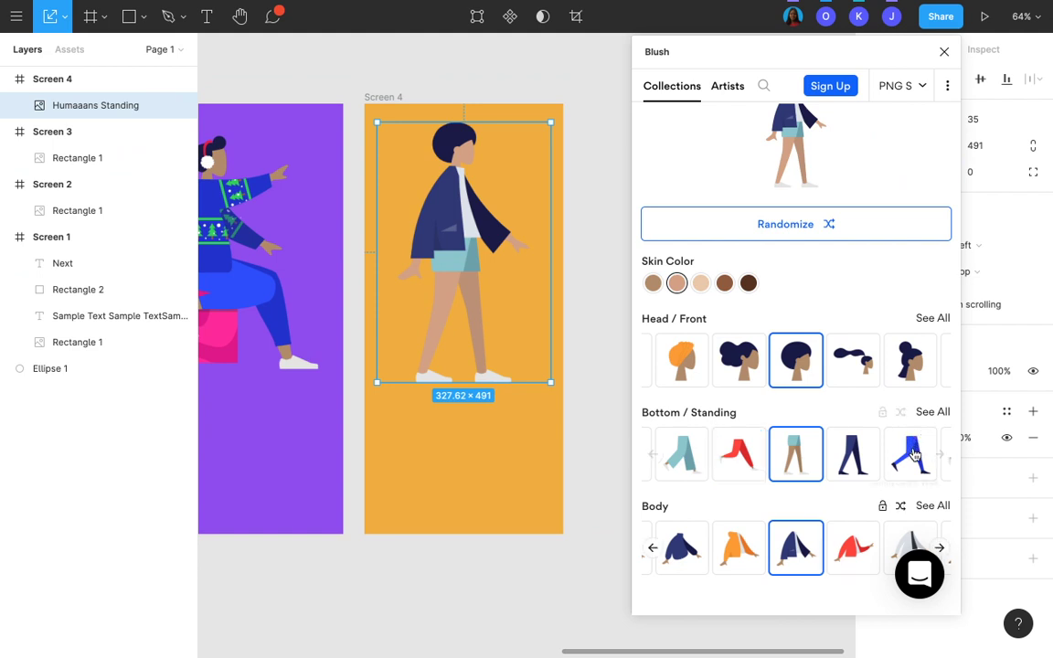
pyautogui.click(685, 457)
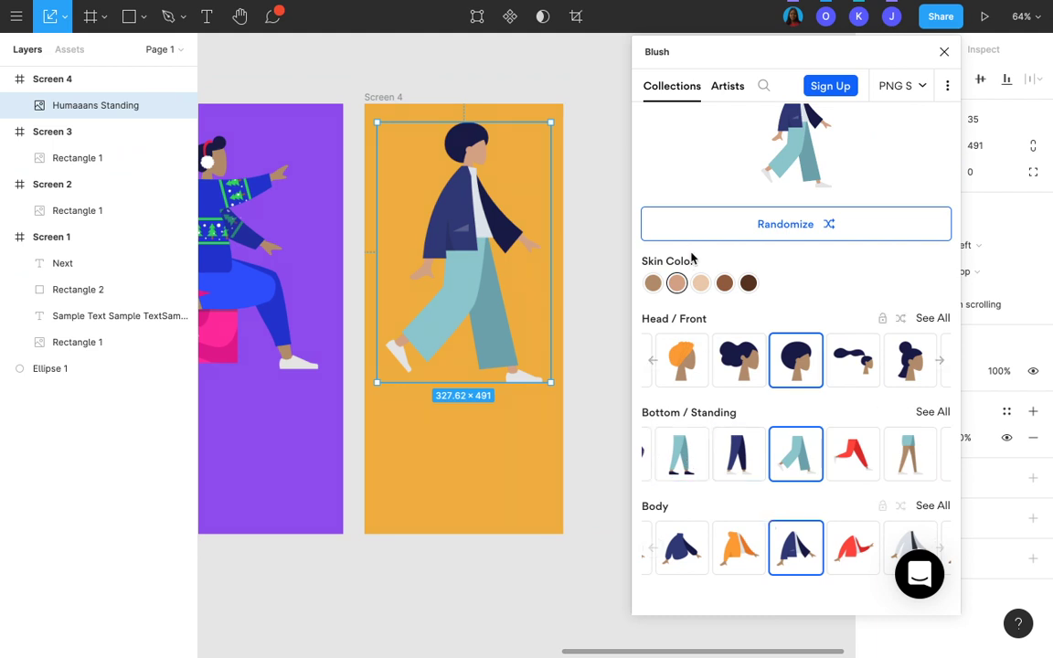
# Return to the Humaaans poses and restyle the Screen 4 standing character with short hair, navy trousers and a red turtleneck.
pyautogui.scroll(2, 702, 291)
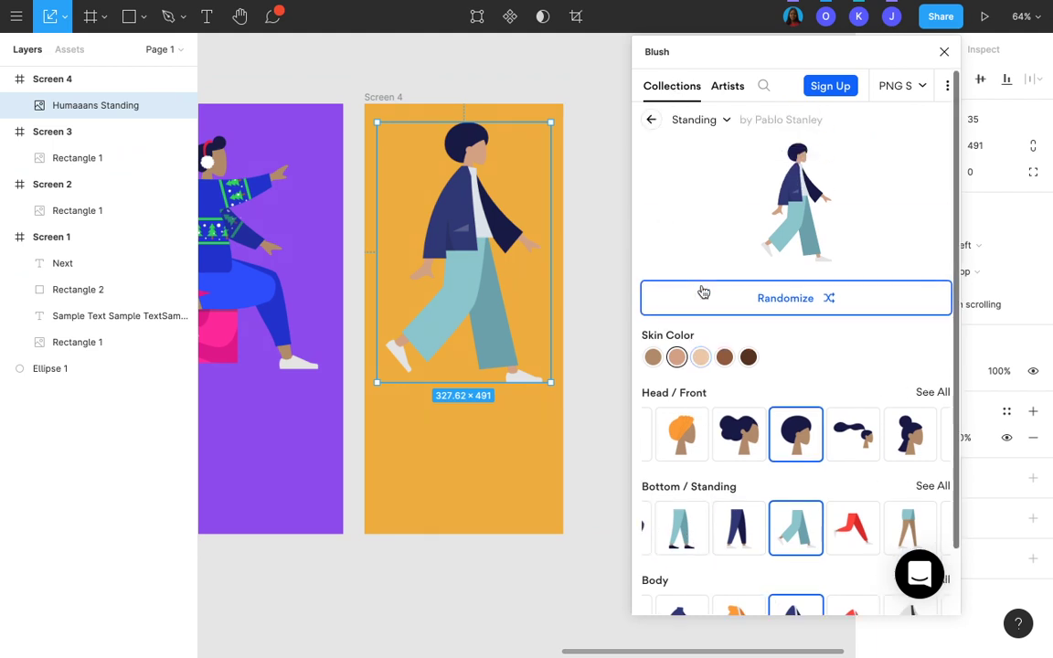
pyautogui.click(653, 121)
pyautogui.scroll(-10, 842, 518)
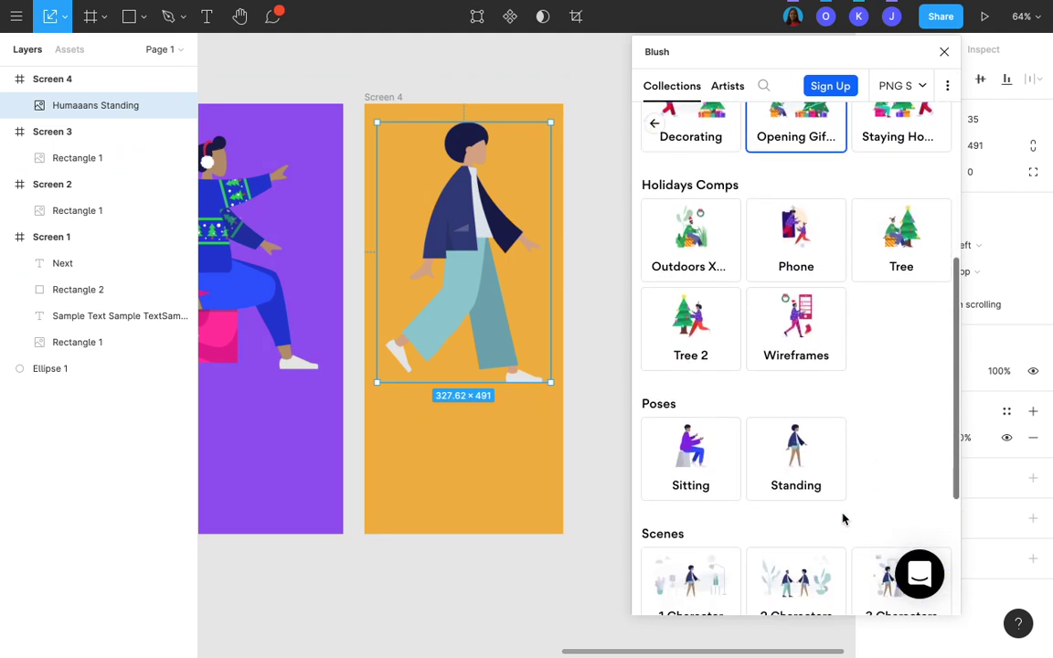
pyautogui.scroll(-1, 842, 518)
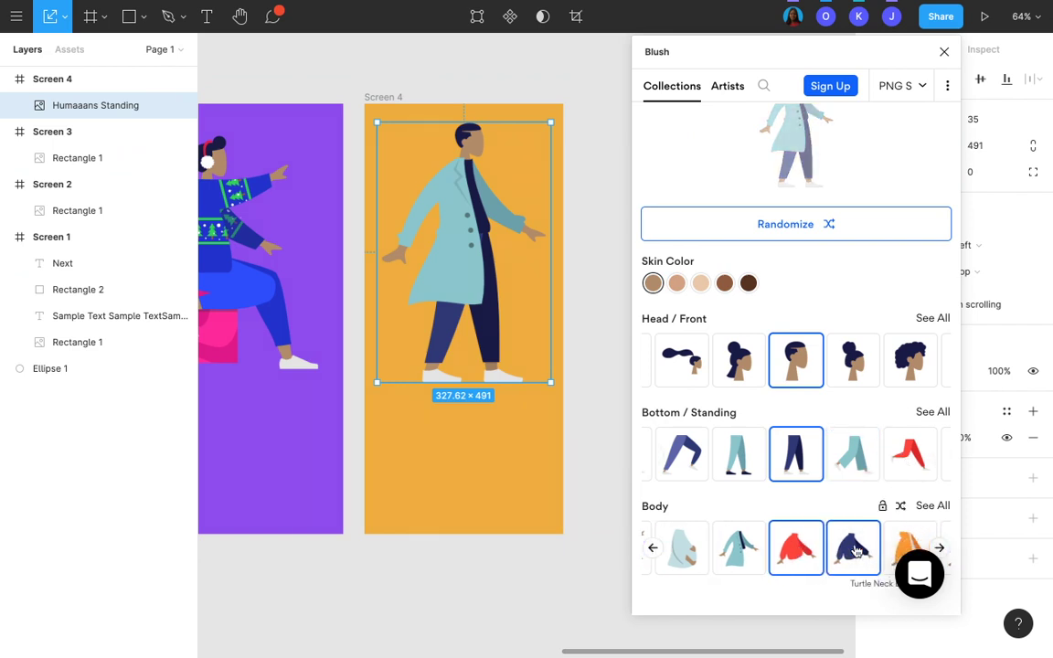
pyautogui.click(482, 251)
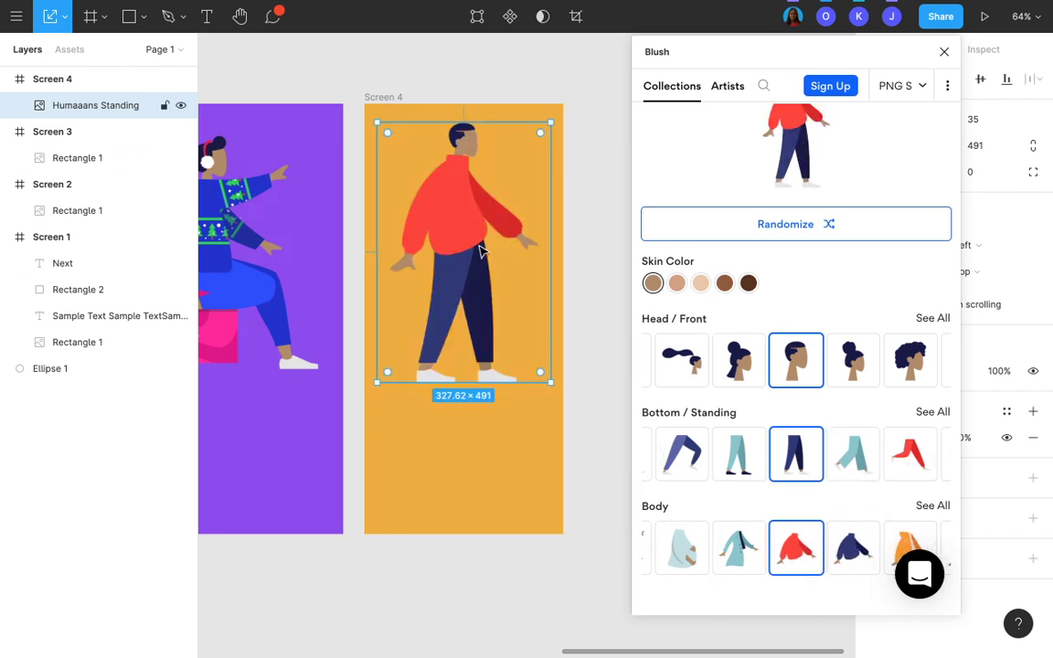
# Look through the body options for the standing character and align the illustration with Screen 4's right edge.
pyautogui.hscroll(-5, 470, 251)
pyautogui.hscroll(5, 473, 251)
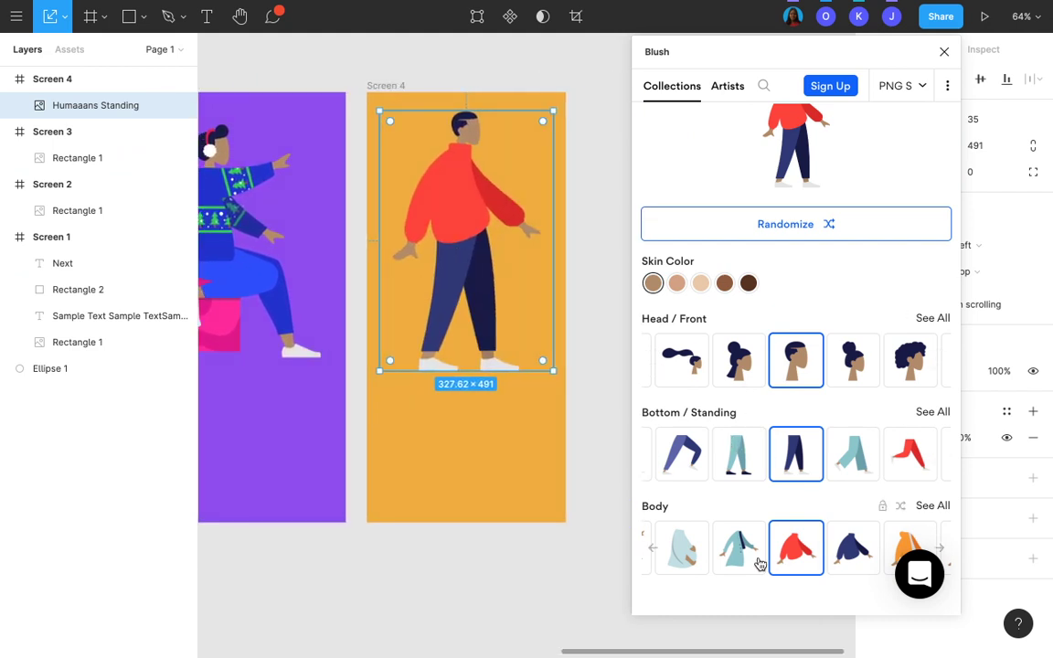
pyautogui.click(652, 550)
pyautogui.click(653, 550)
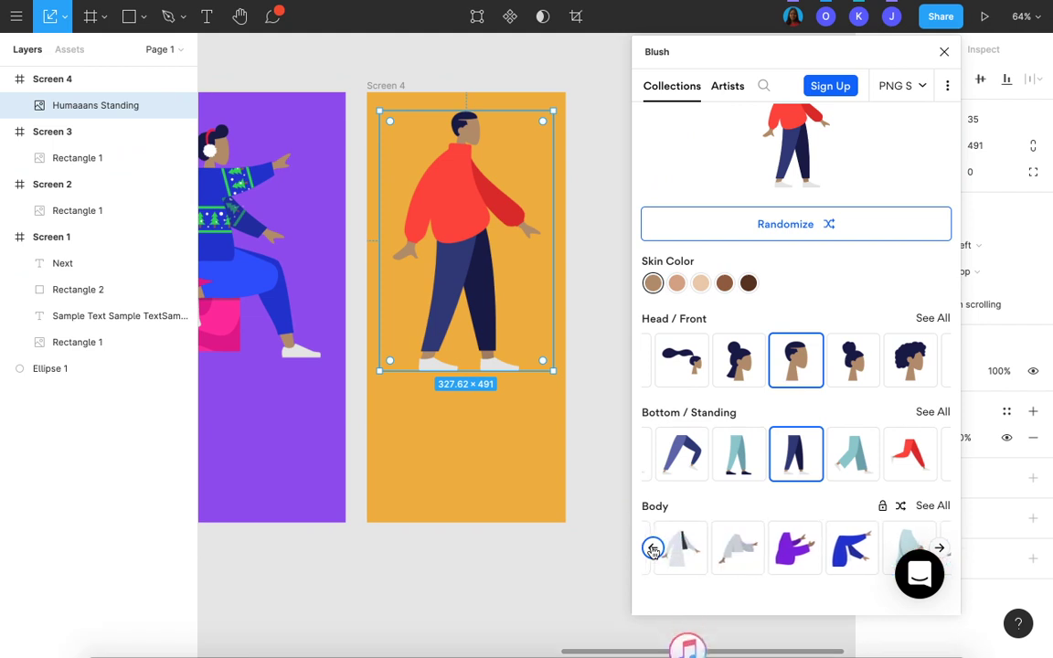
pyautogui.click(653, 550)
pyautogui.click(652, 550)
pyautogui.click(652, 550)
pyautogui.click(653, 550)
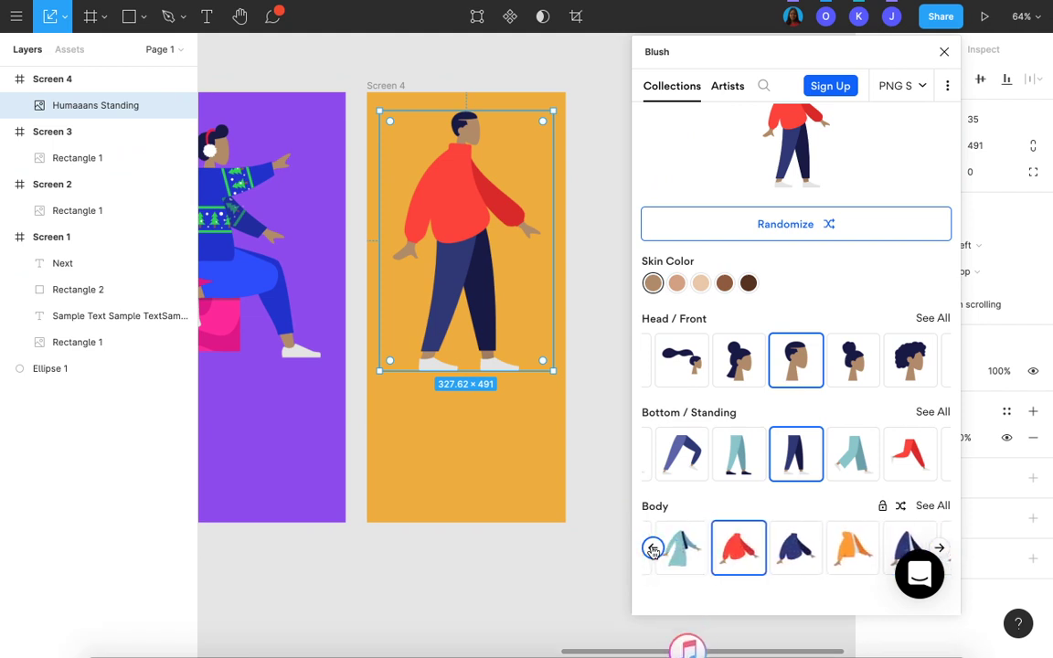
pyautogui.click(653, 550)
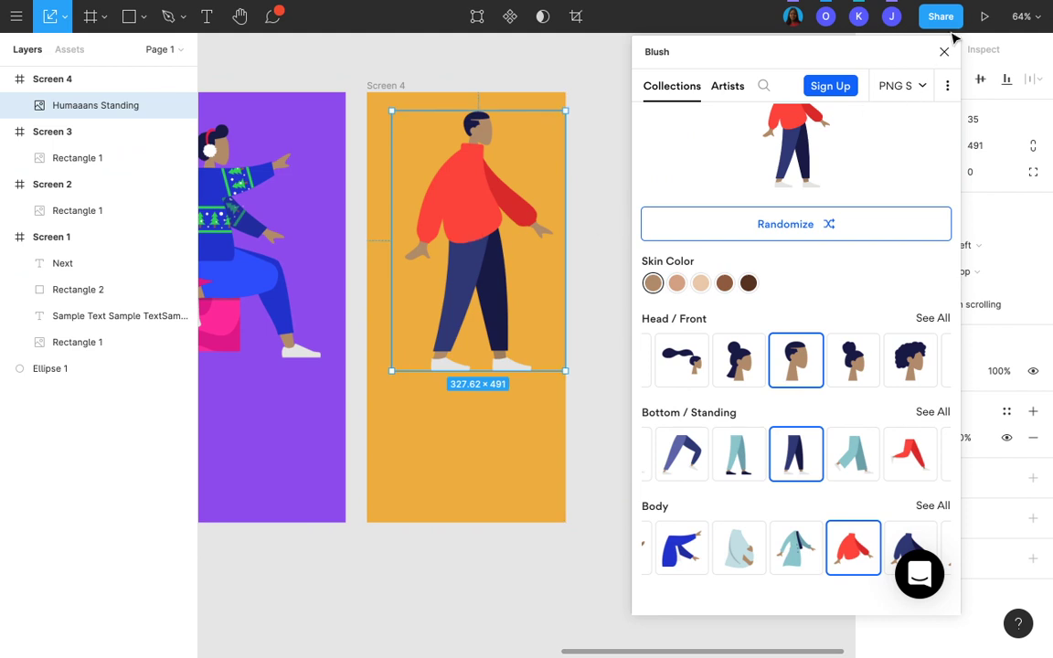
pyautogui.press('Escape')
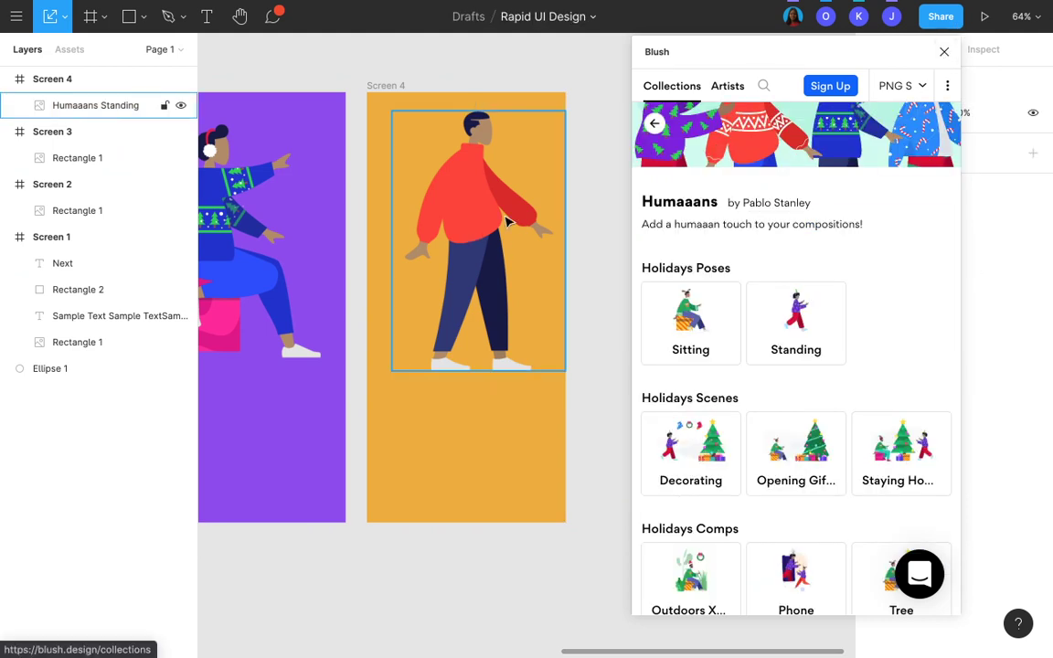
pyautogui.hscroll(-5, 508, 222)
pyautogui.scroll(-2, 508, 222)
pyautogui.scroll(-1, 508, 222)
pyautogui.hscroll(-3, 508, 222)
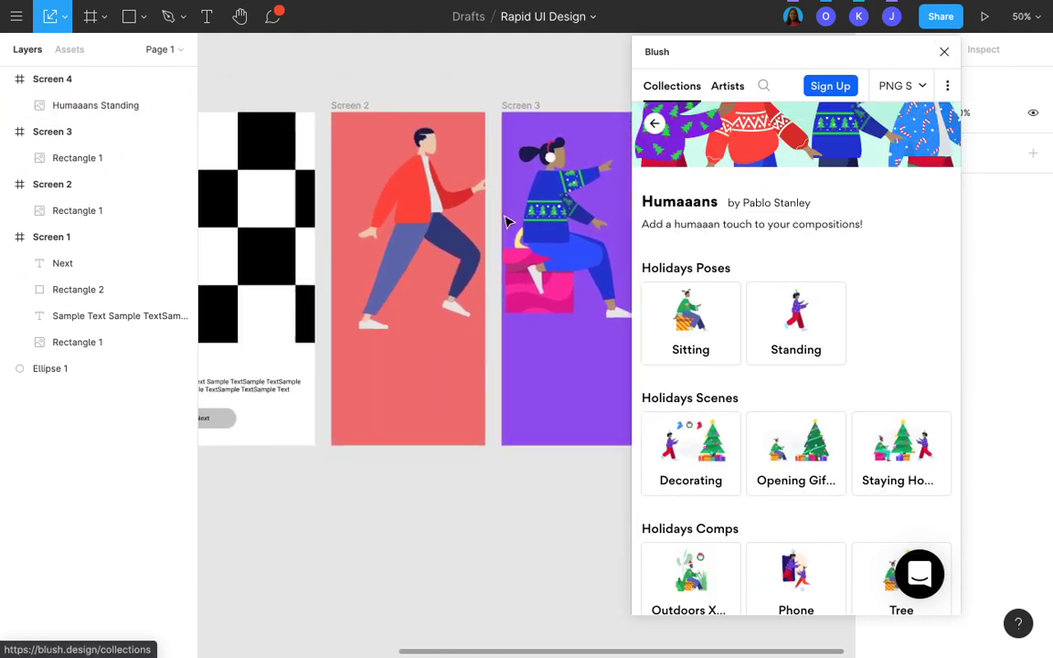
pyautogui.hscroll(4, 508, 222)
pyautogui.scroll(-2, 508, 222)
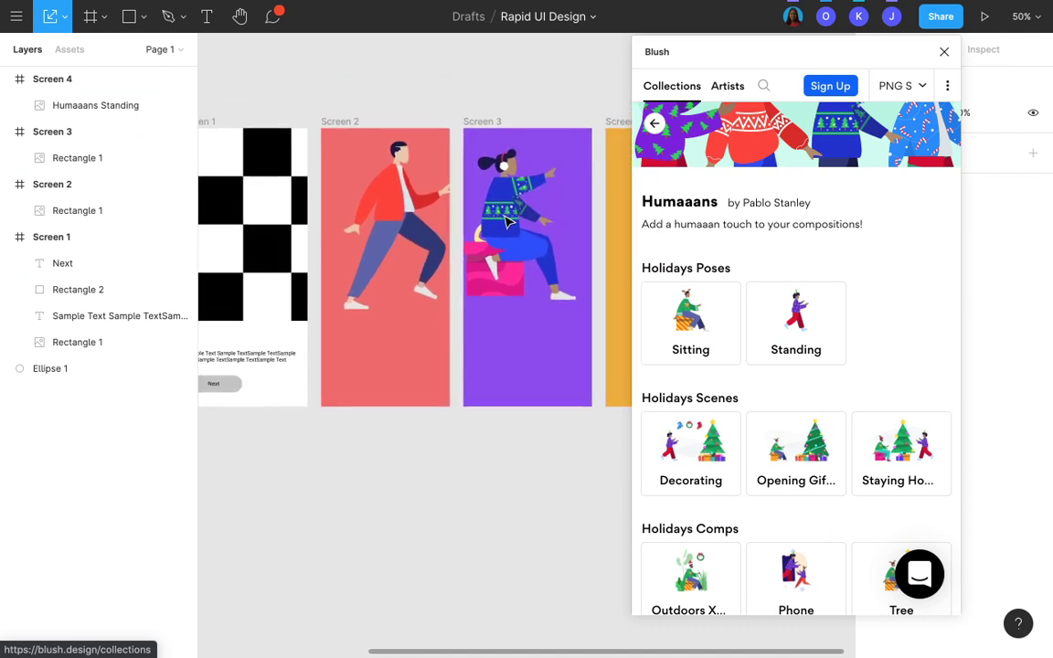
# Move the Blush plugin window clear of the canvas to review the illustrated screens side by side.
pyautogui.hscroll(3, 505, 223)
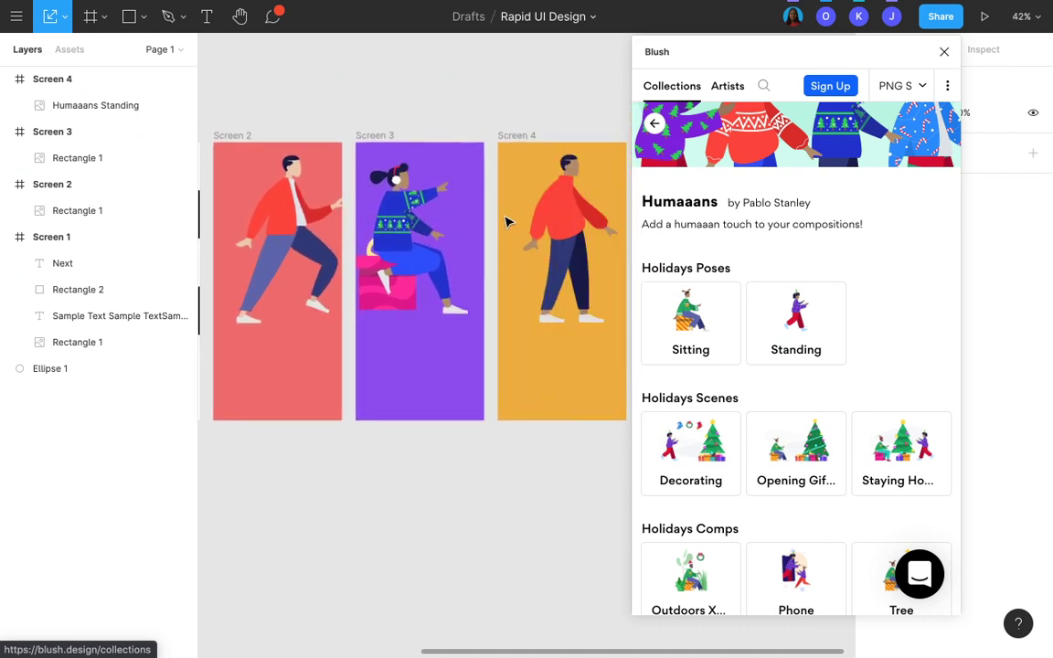
pyautogui.click(571, 229)
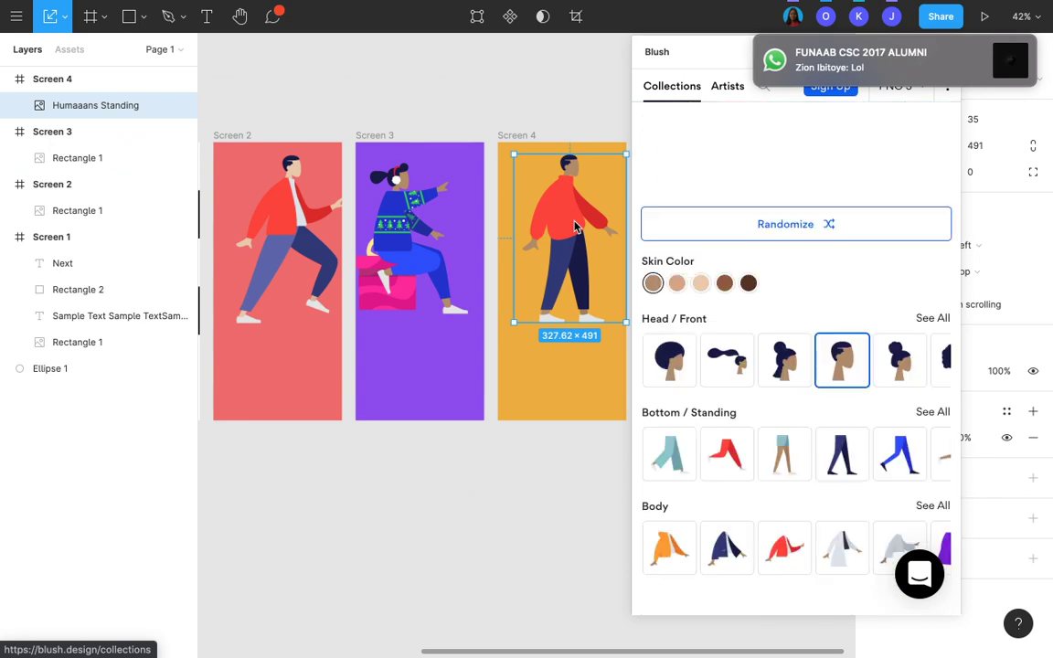
pyautogui.click(526, 87)
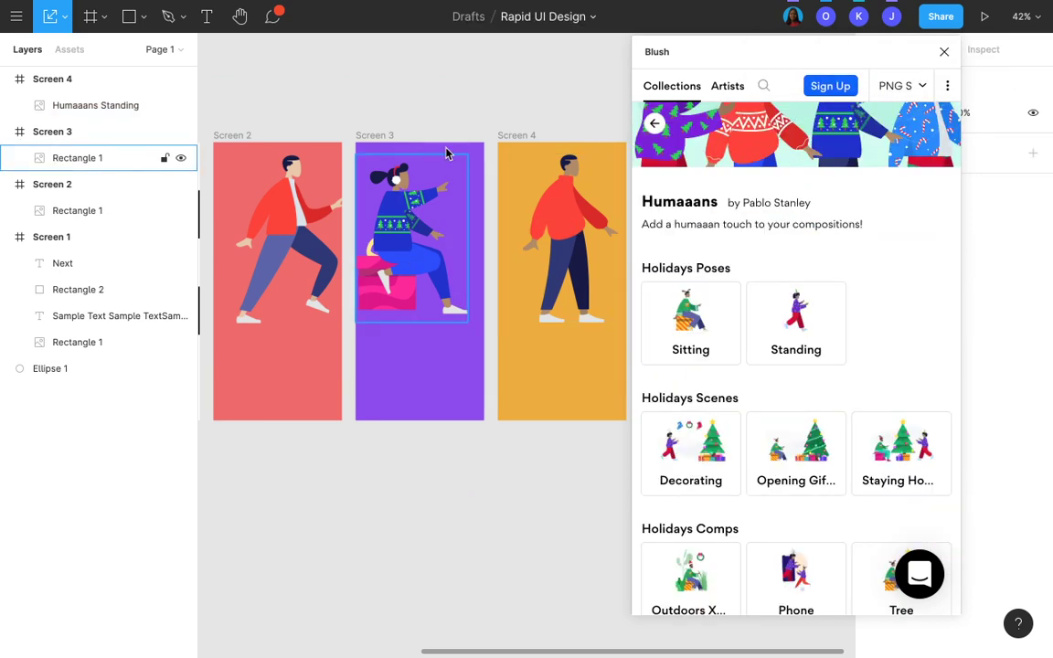
pyautogui.moveTo(691, 57); pyautogui.dragTo(933, 76)
pyautogui.hscroll(-3, 447, 148)
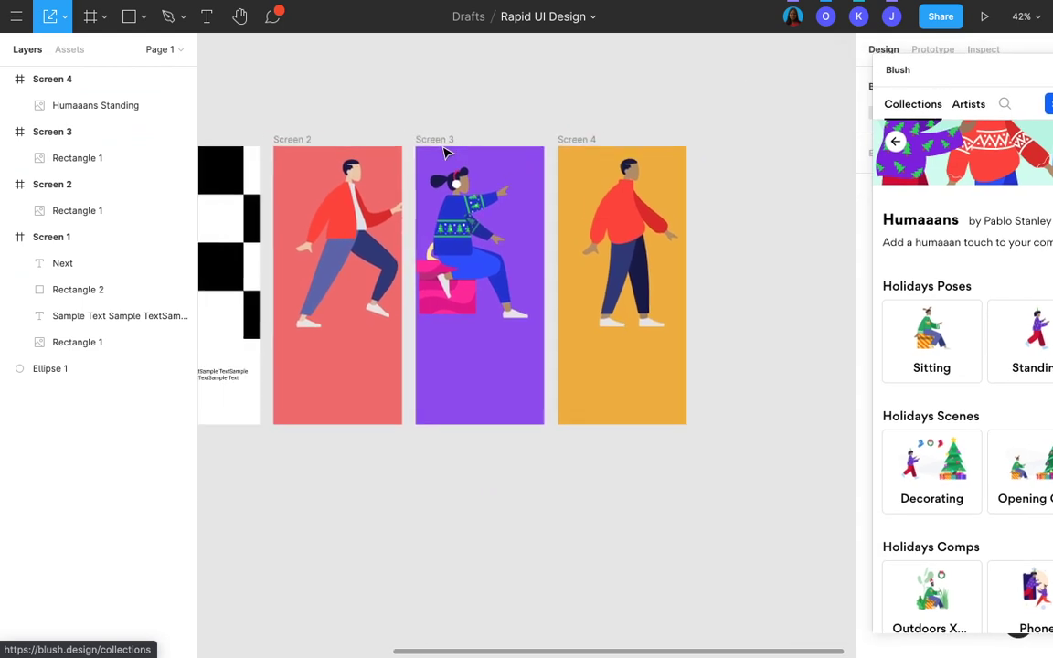
pyautogui.scroll(2, 308, 223)
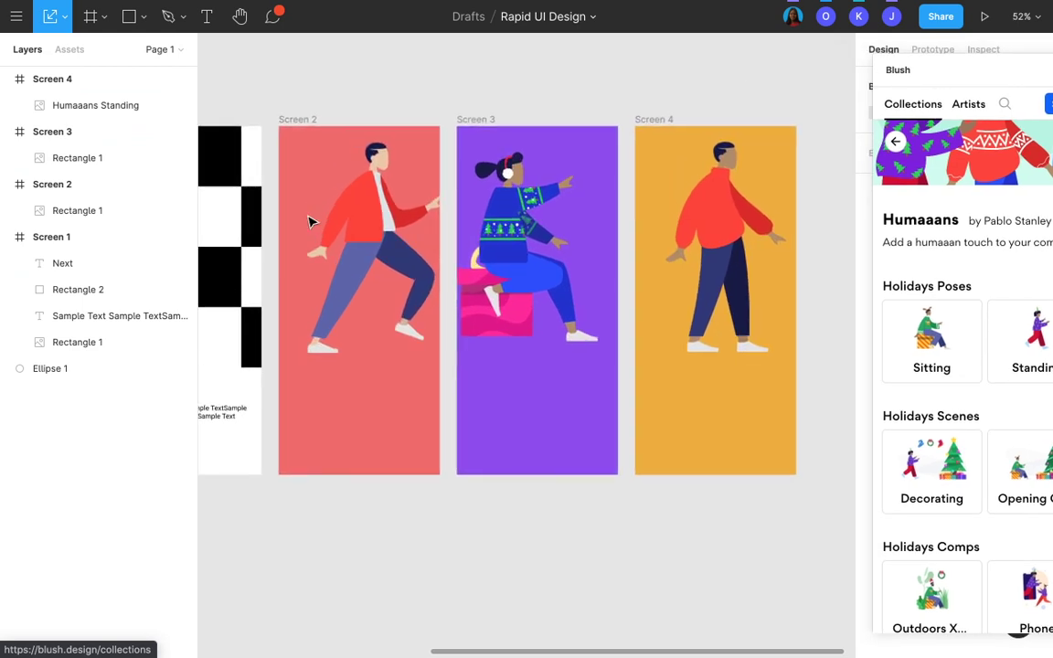
pyautogui.hscroll(-3, 396, 136)
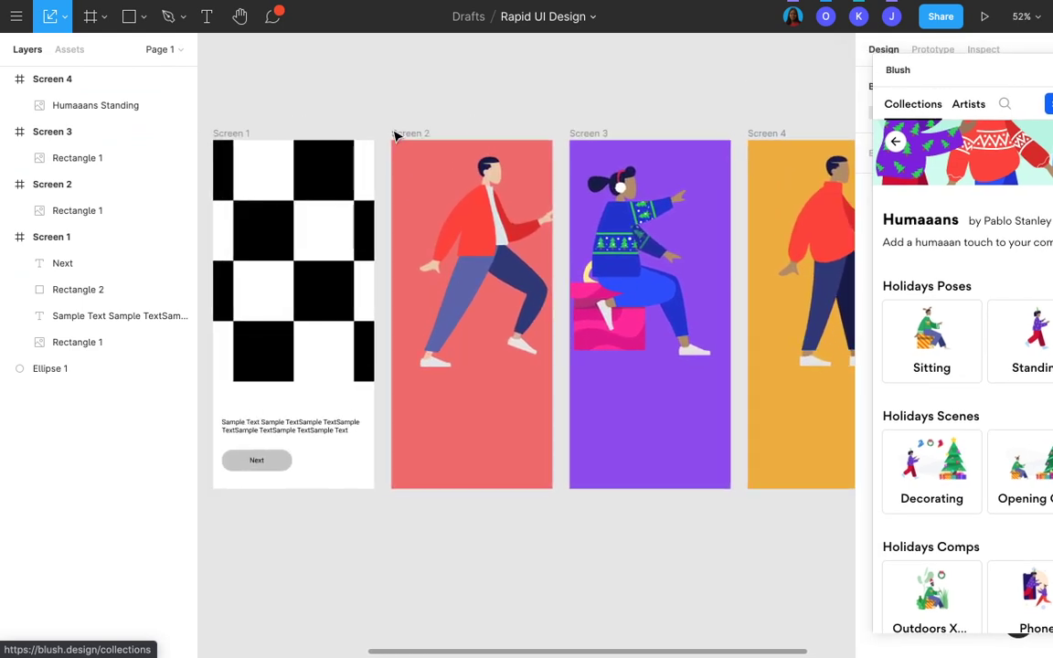
# Draw a circle of about 82 × 82 in the upper-left area of Screen 2, beside the character's head.
pyautogui.click(143, 18)
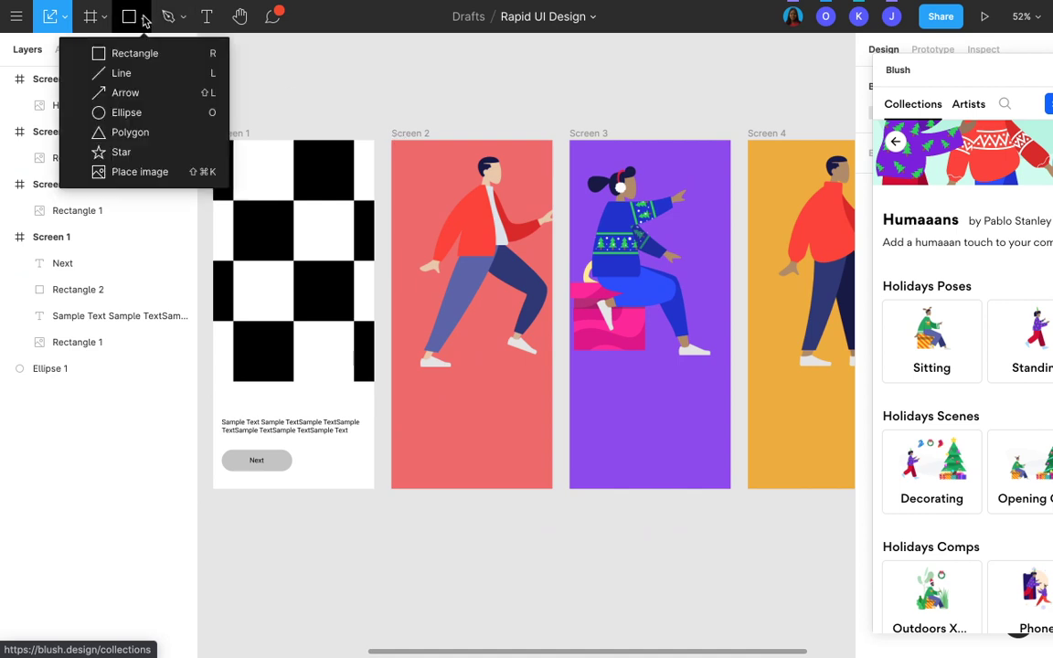
pyautogui.click(131, 116)
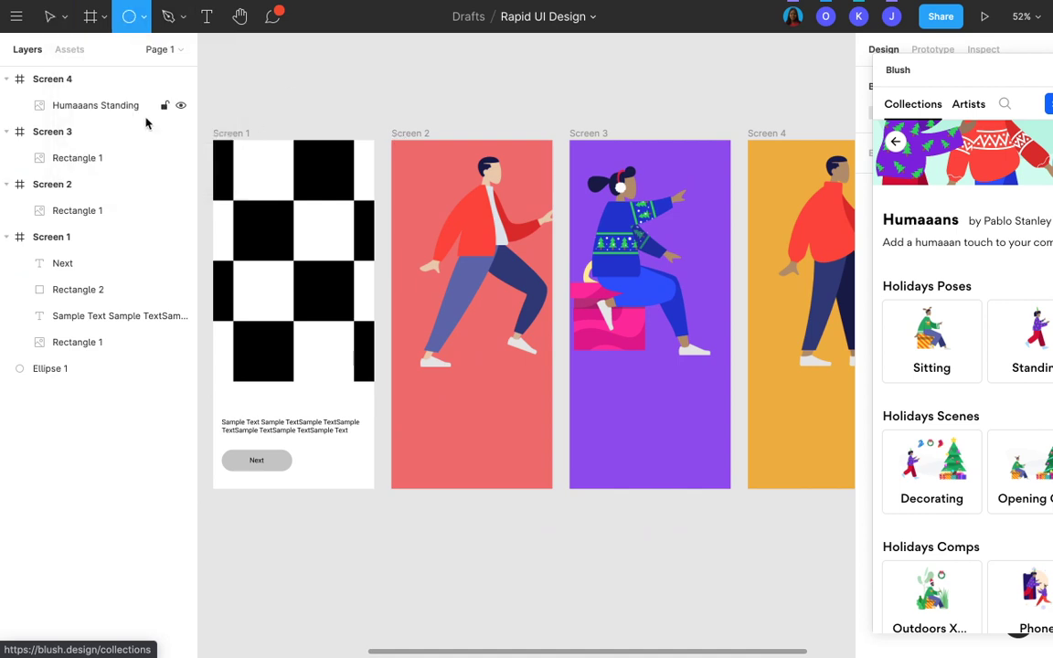
pyautogui.moveTo(409, 162); pyautogui.dragTo(450, 195)
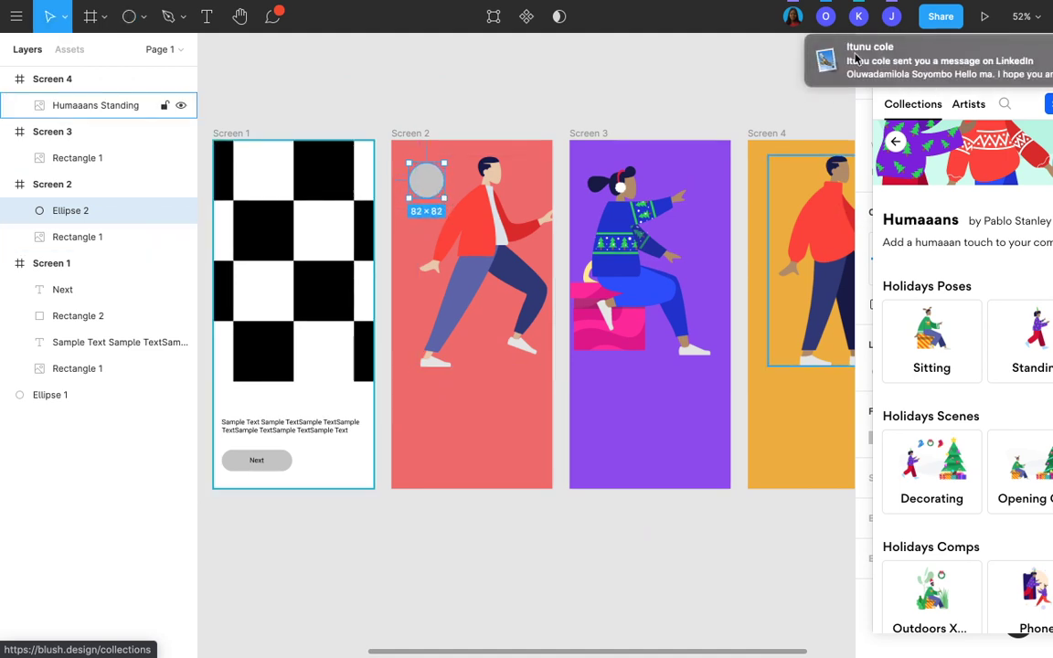
# Uncover the fill settings and fill the Screen 2 circle with navy 2F3676 sampled from the character's trousers.
pyautogui.moveTo(980, 81); pyautogui.dragTo(980, 500)
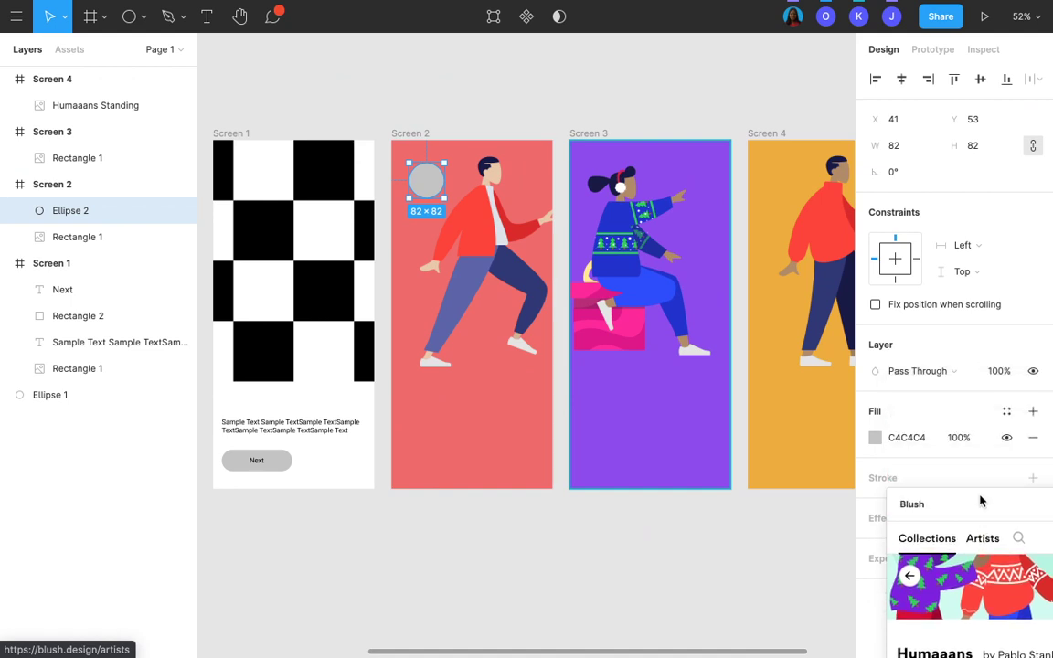
pyautogui.click(877, 442)
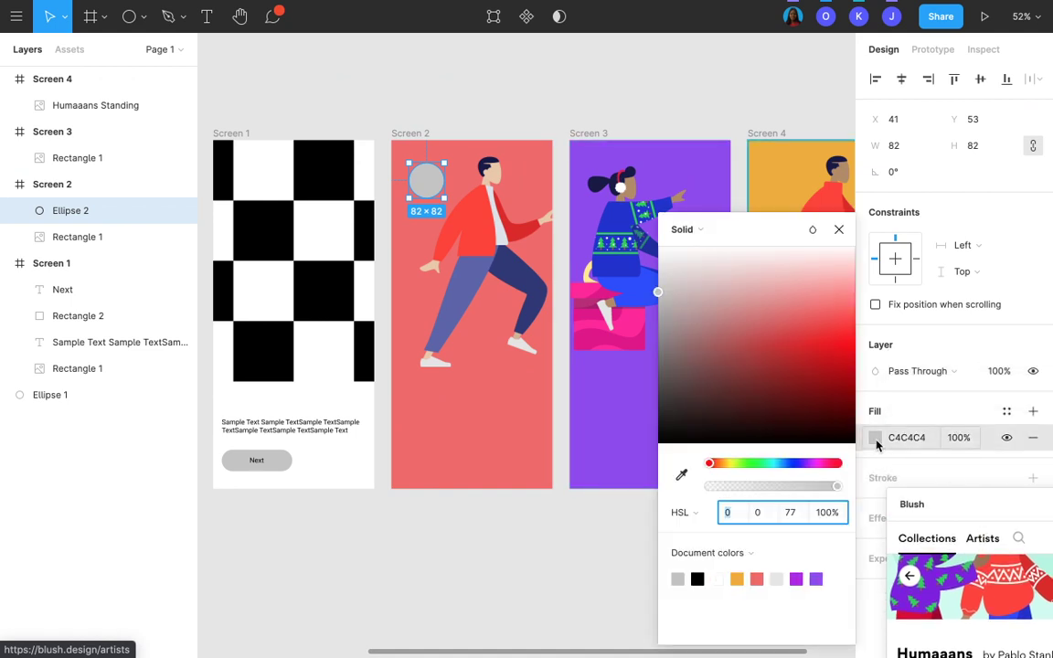
pyautogui.click(681, 474)
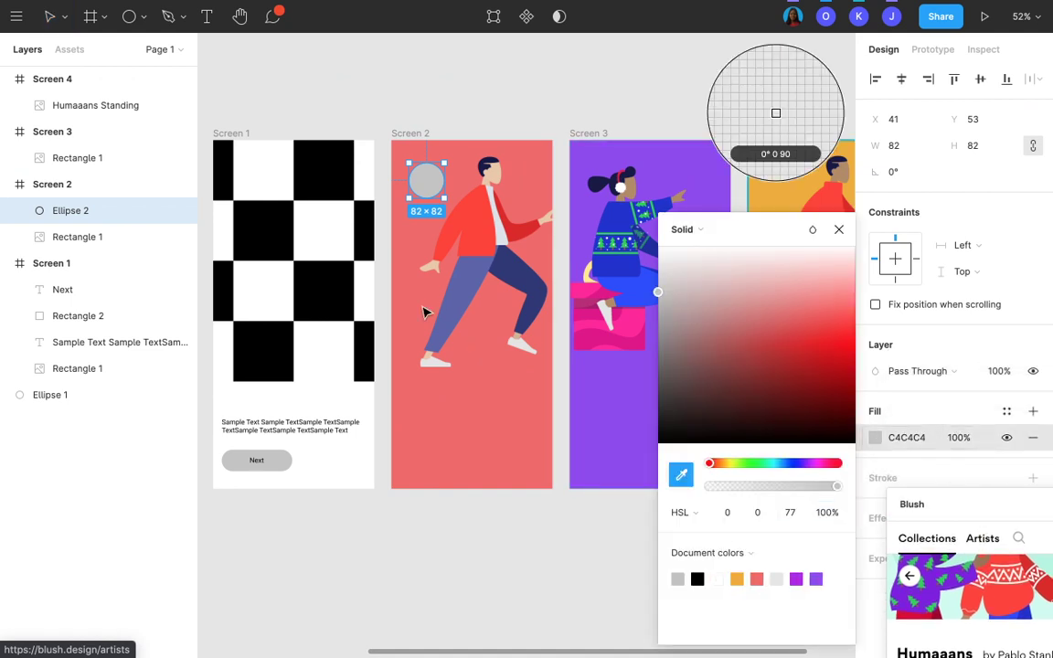
pyautogui.click(435, 363)
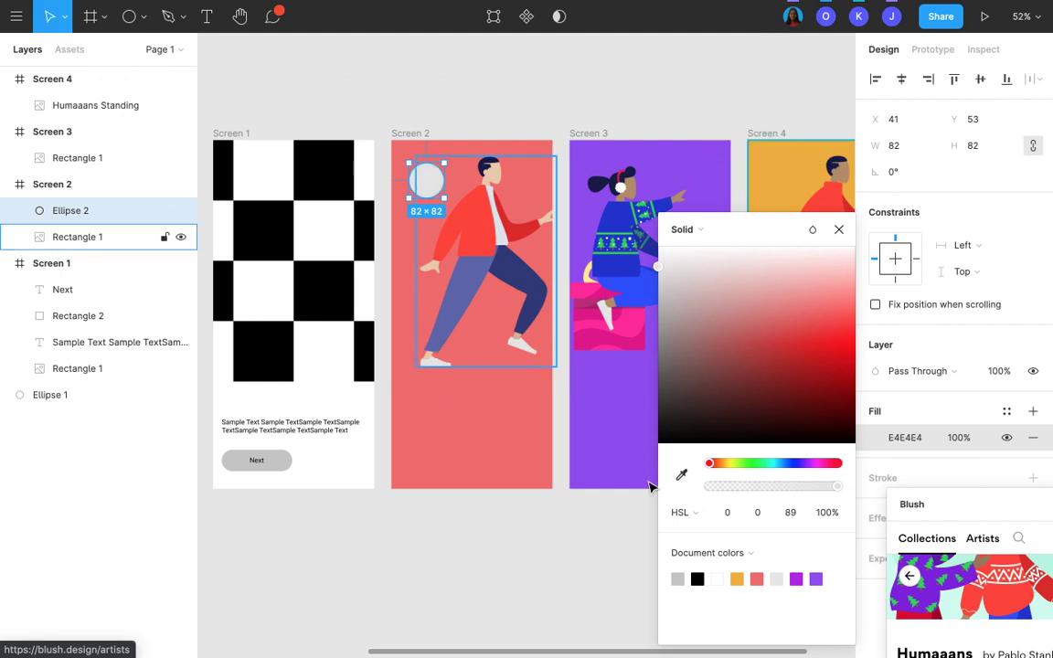
pyautogui.click(681, 475)
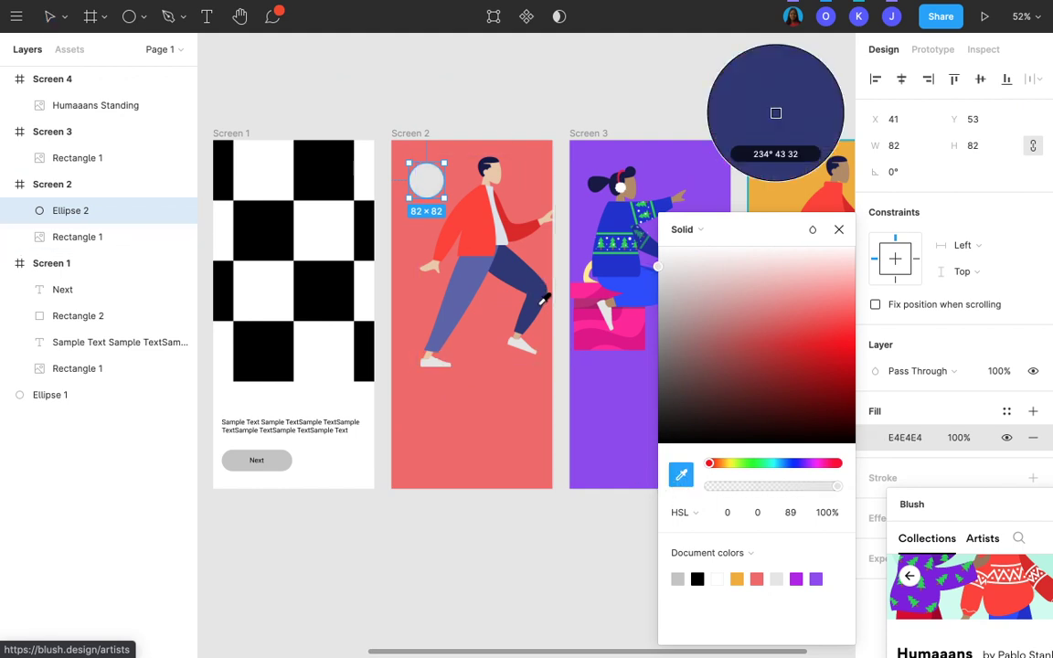
pyautogui.click(539, 304)
pyautogui.click(575, 110)
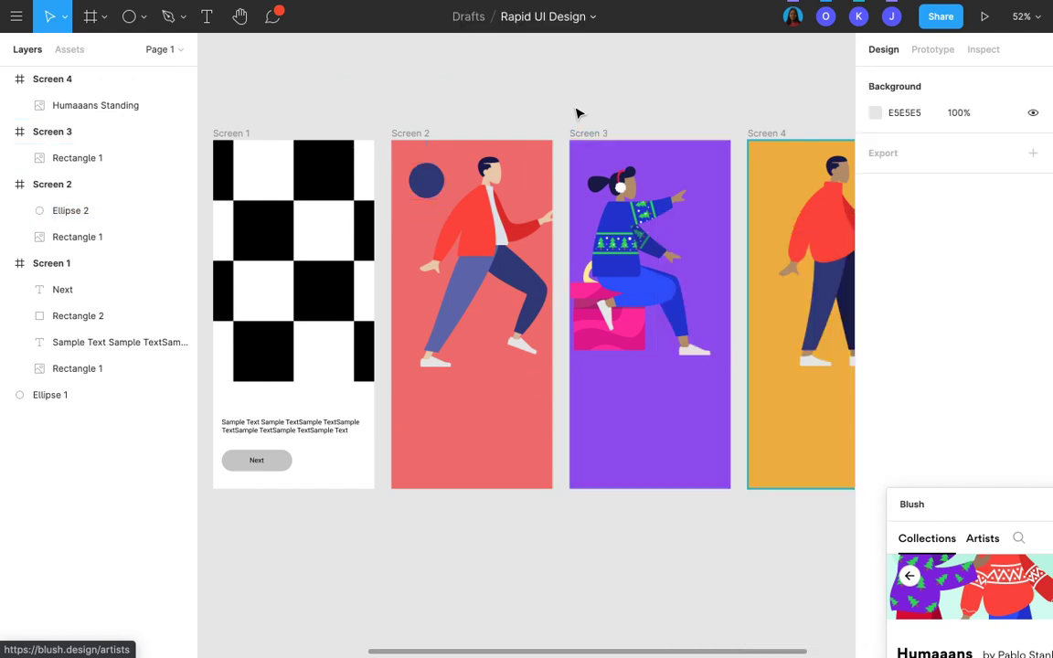
pyautogui.scroll(2, 576, 119)
pyautogui.hscroll(1, 575, 119)
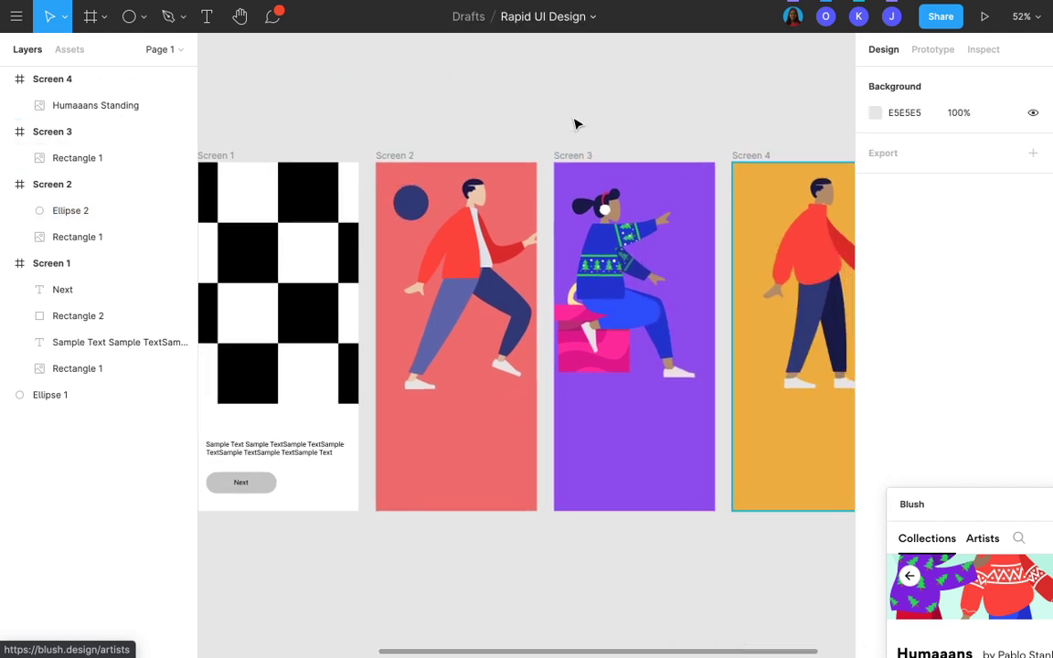
pyautogui.click(415, 204)
pyautogui.click(448, 131)
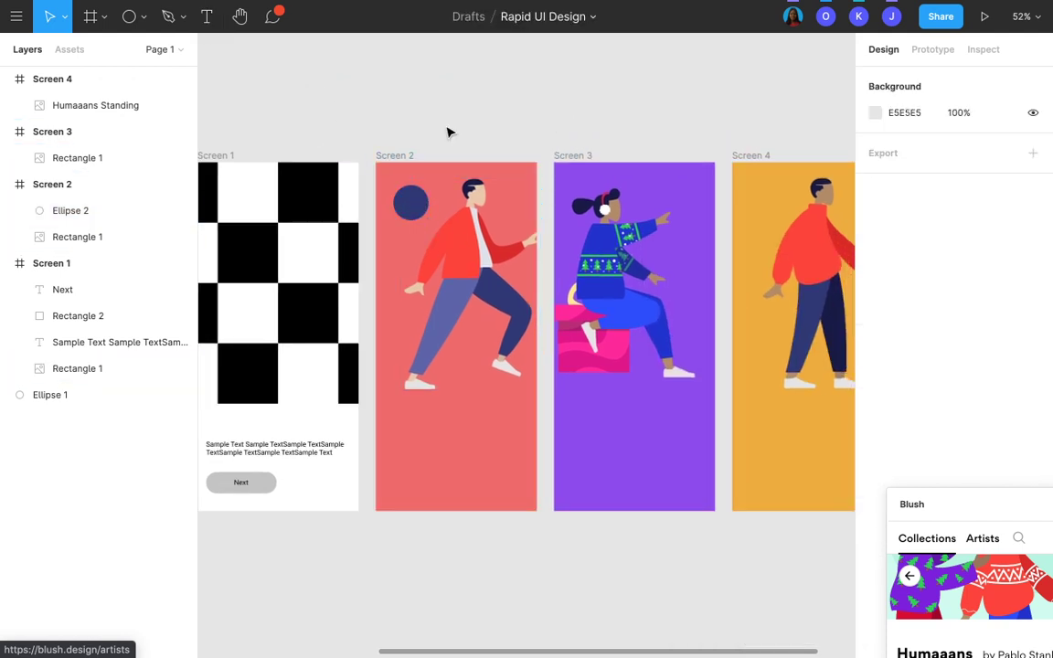
pyautogui.hscroll(-2, 457, 132)
pyautogui.scroll(-1, 457, 131)
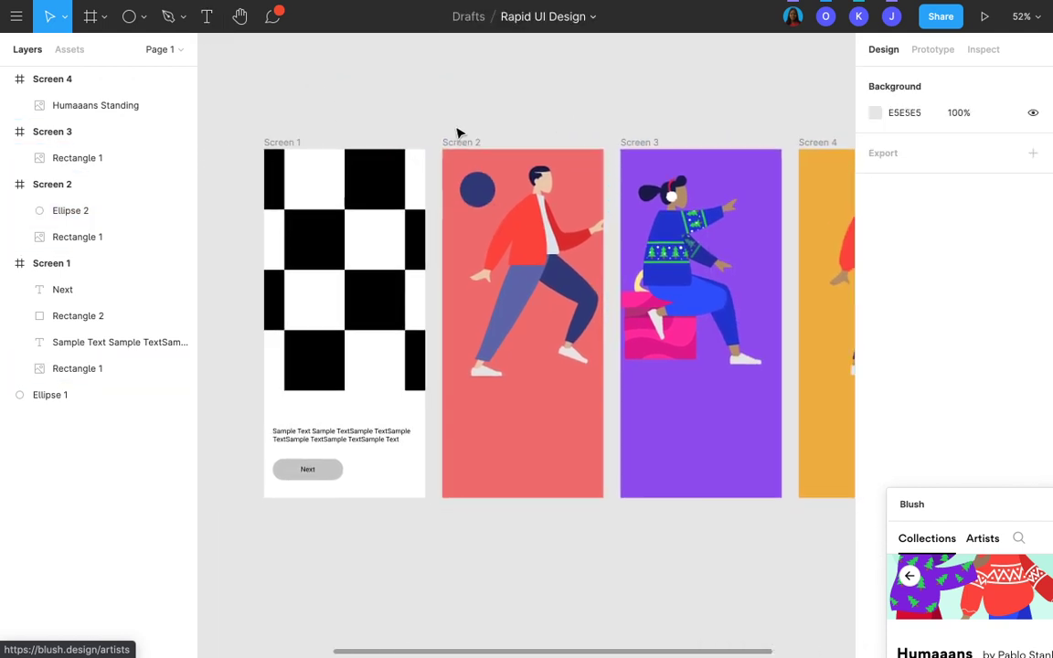
pyautogui.click(324, 443)
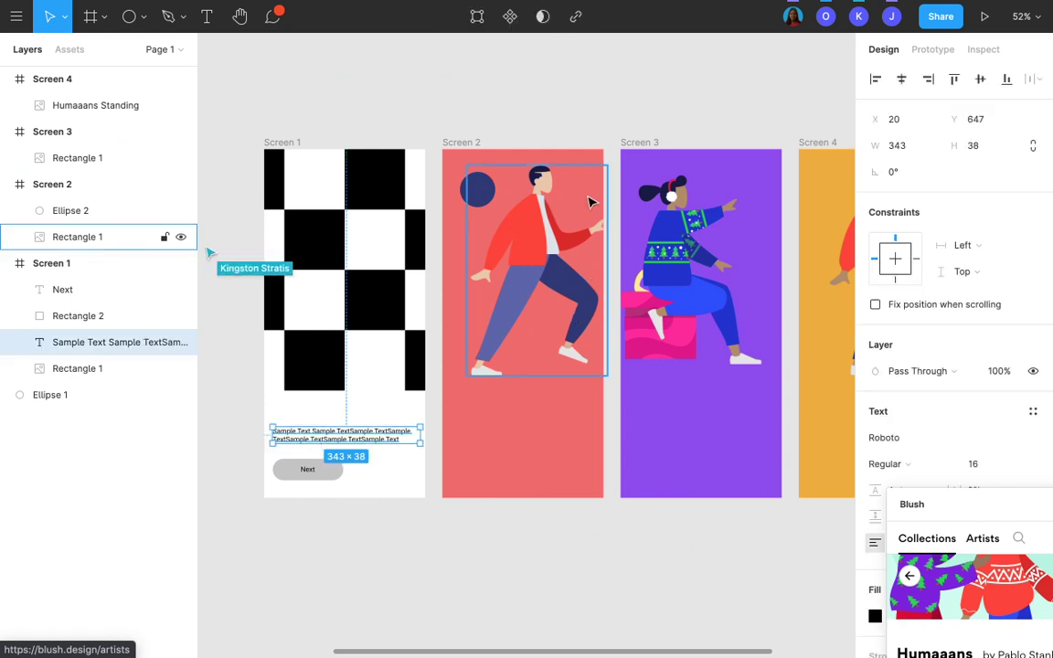
pyautogui.click(480, 197)
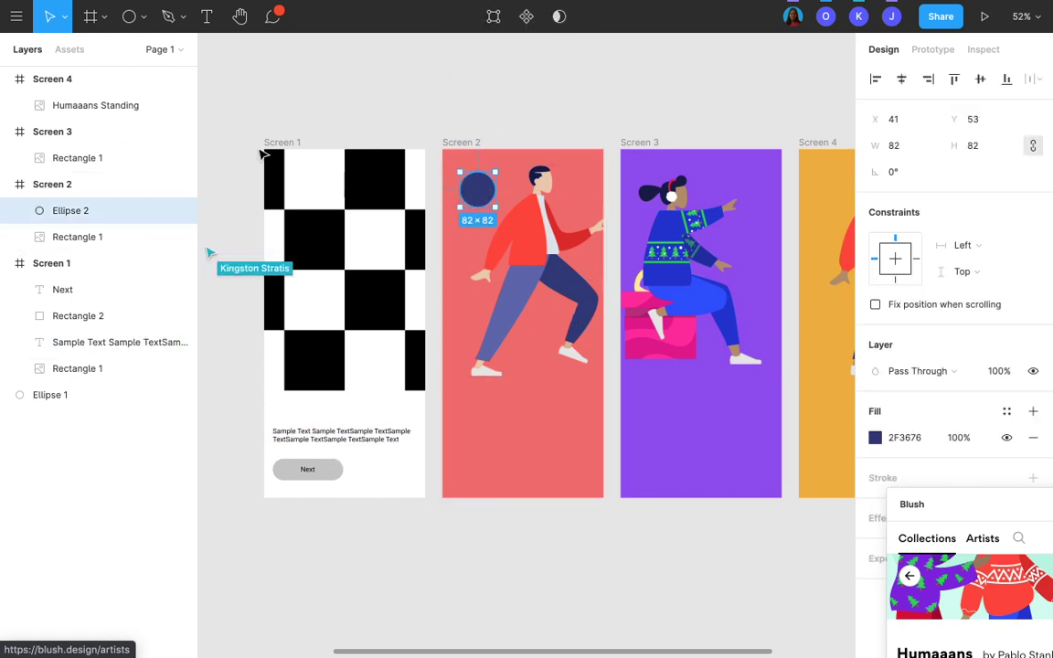
# Draw a star of about 36 × 36 above the seated character's raised hand on Screen 3.
pyautogui.click(132, 16)
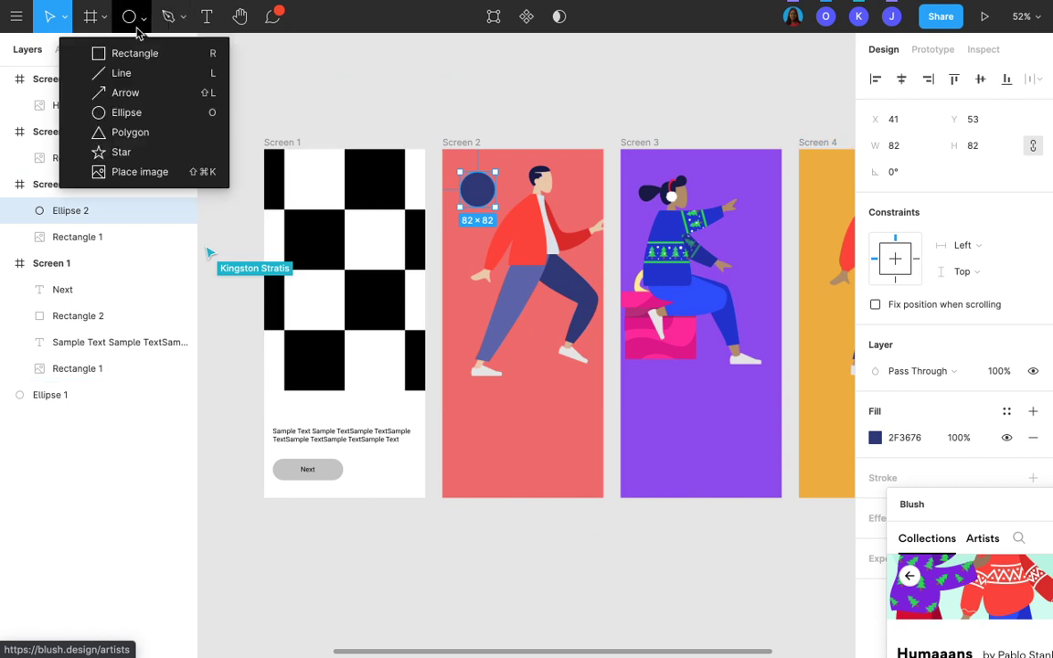
pyautogui.click(142, 154)
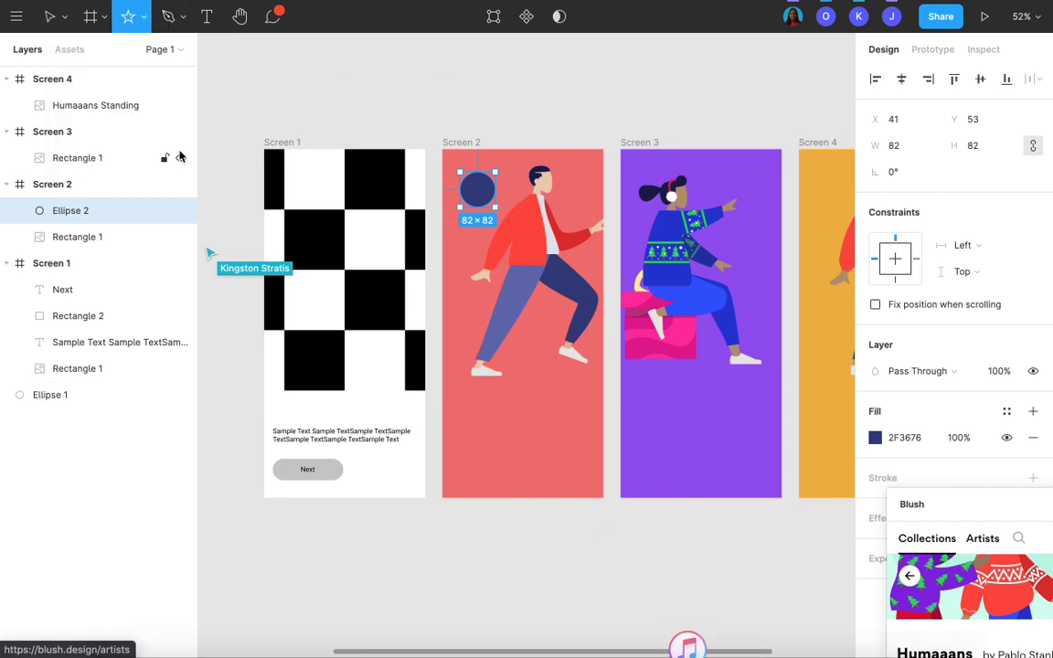
pyautogui.moveTo(724, 172)
pyautogui.mouseDown()
pyautogui.moveTo(745, 192)
pyautogui.moveTo(723, 183)
pyautogui.mouseUp()
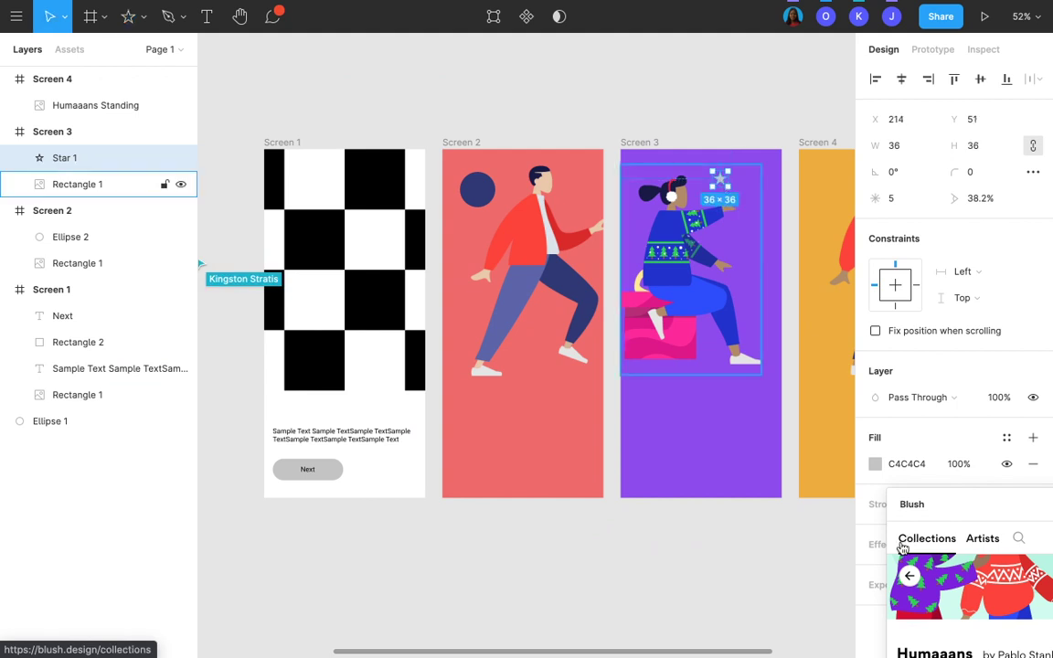
# Fill the Screen 3 star with orange F0AE2F sampled from Screen 4's background.
pyautogui.click(875, 465)
pyautogui.click(681, 474)
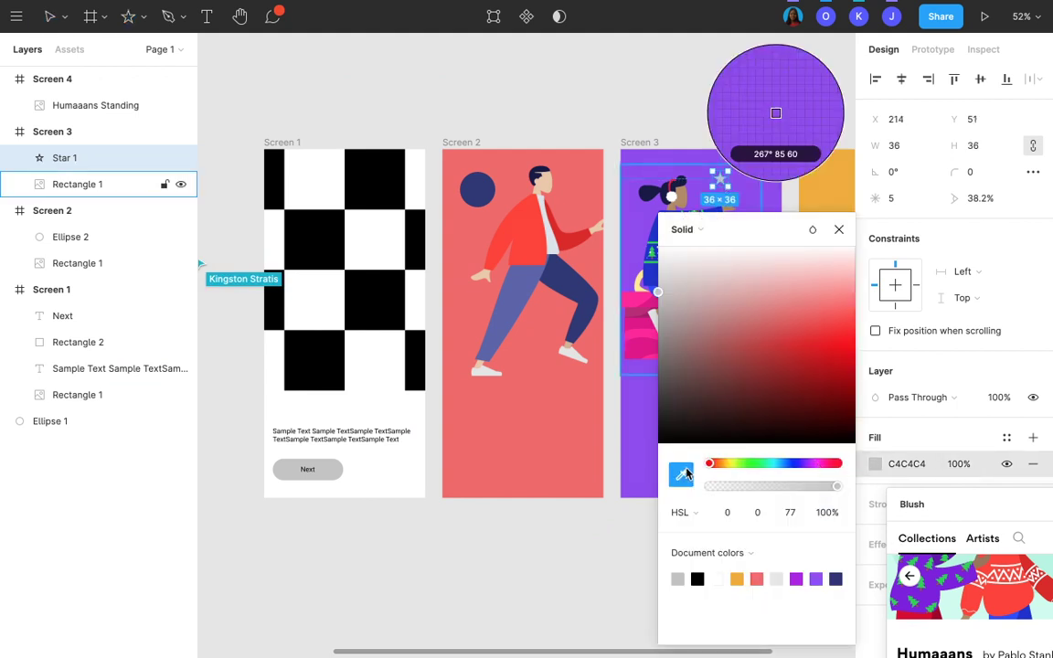
pyautogui.click(818, 183)
pyautogui.hscroll(2, 599, 108)
pyautogui.scroll(1, 571, 87)
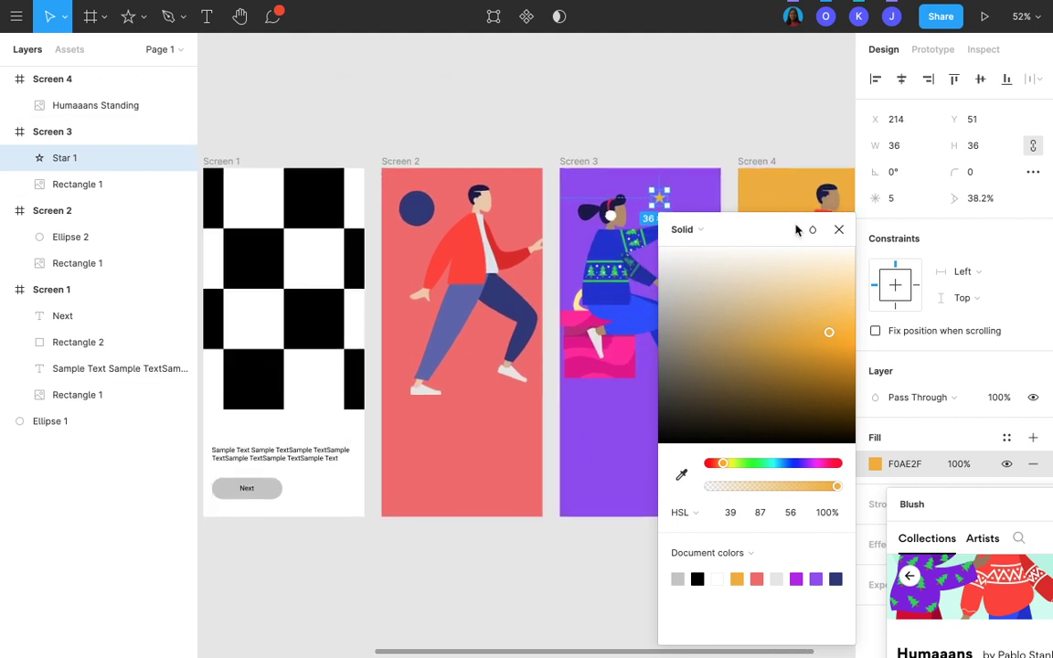
pyautogui.click(839, 229)
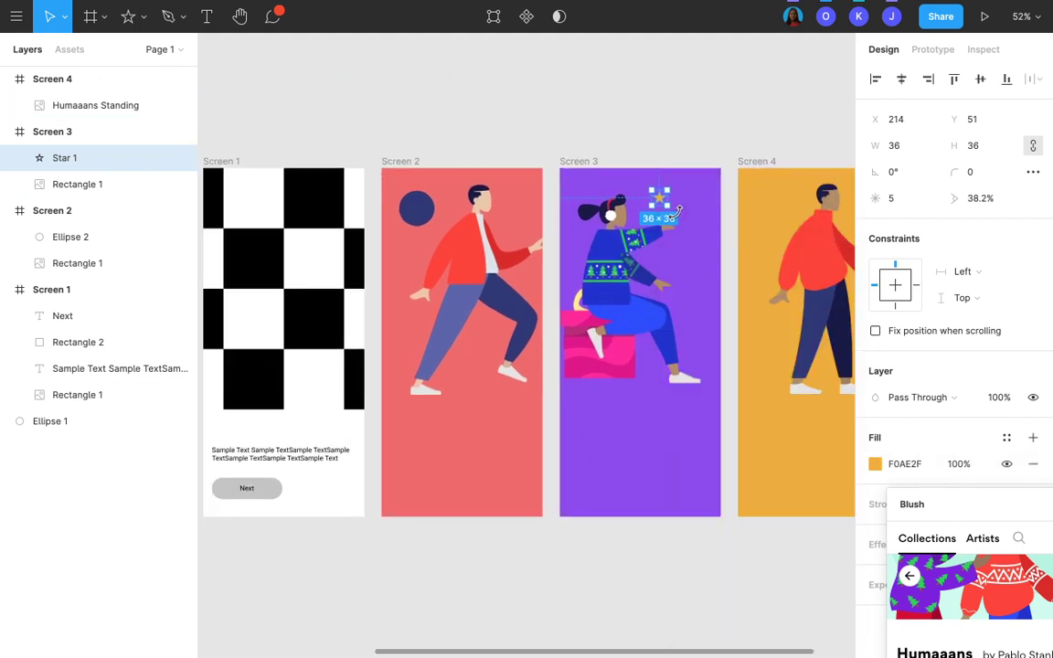
# Copy the navy circle from Screen 2 onto Screen 3 and place it at the right edge, at X 287, Y 198.
pyautogui.click(418, 213)
pyautogui.click(691, 281)
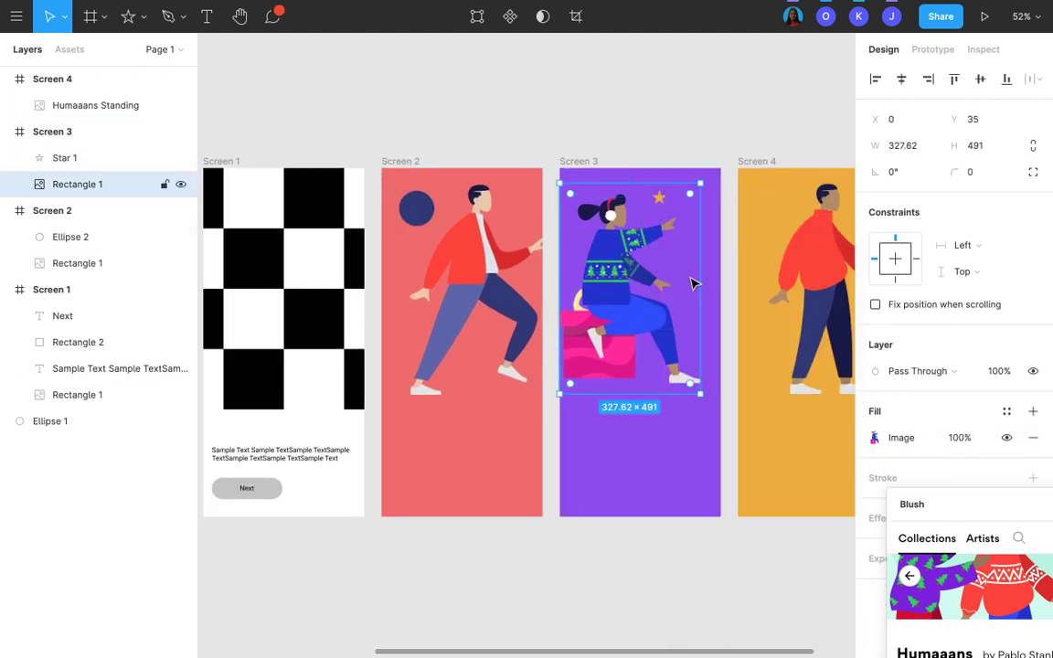
pyautogui.hotkey('ctrl', 'v')
pyautogui.moveTo(602, 222); pyautogui.dragTo(707, 286)
# Fill the Screen 3 circle with light grey E4E4E4 sampled from the character illustration.
pyautogui.click(874, 438)
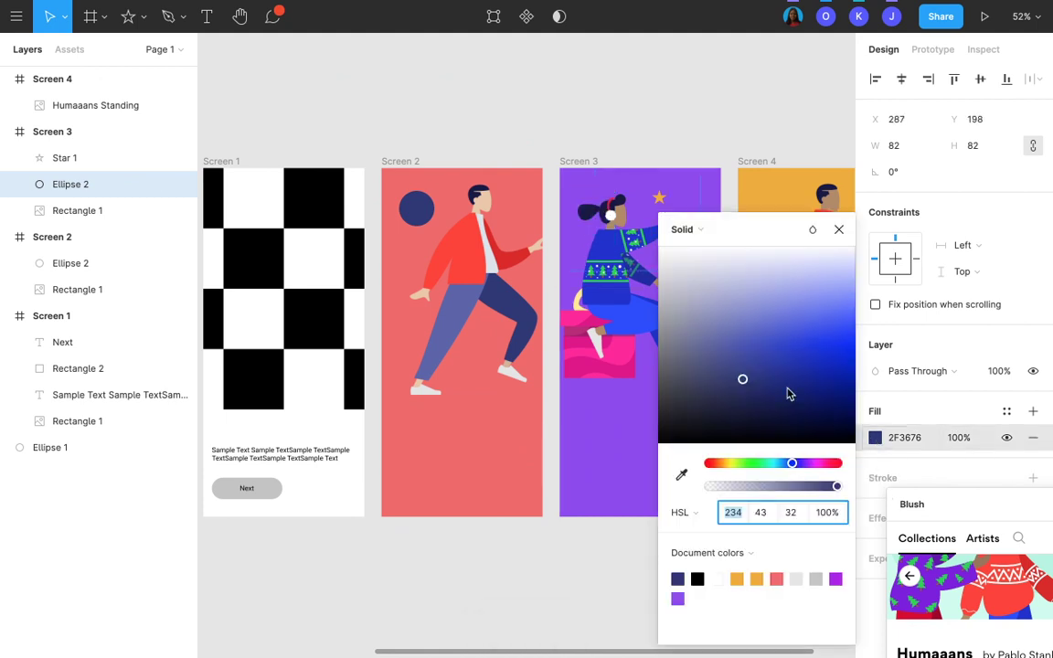
pyautogui.click(680, 474)
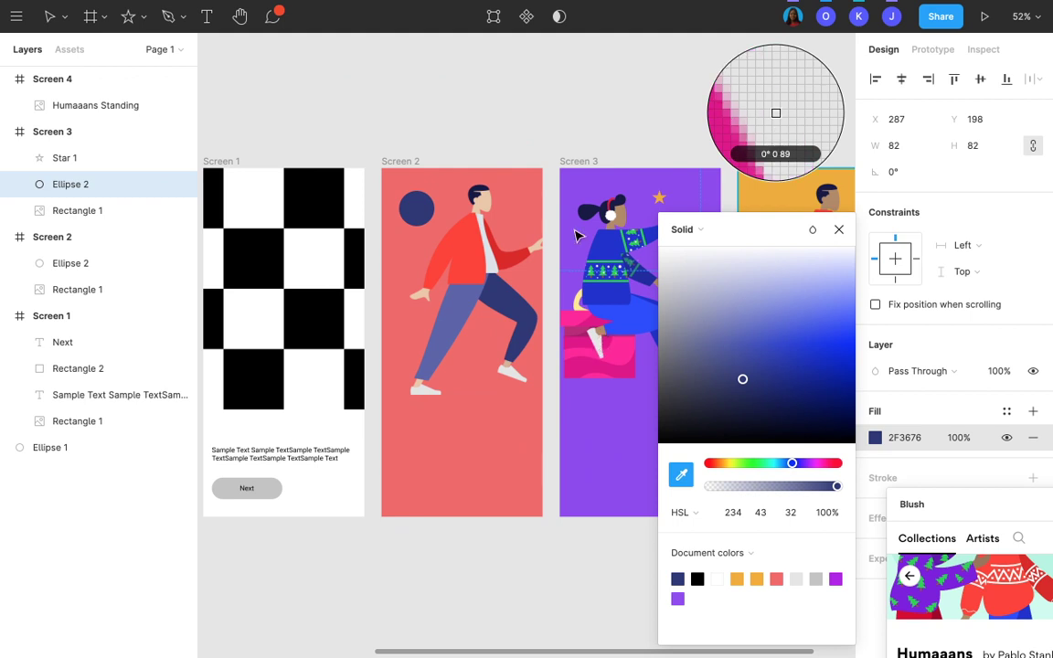
pyautogui.click(567, 160)
pyautogui.click(567, 161)
# Copy the light grey circle from Screen 3 onto Screen 4, overlapping its upper-right corner at X 312, Y 0.
pyautogui.hscroll(3, 557, 158)
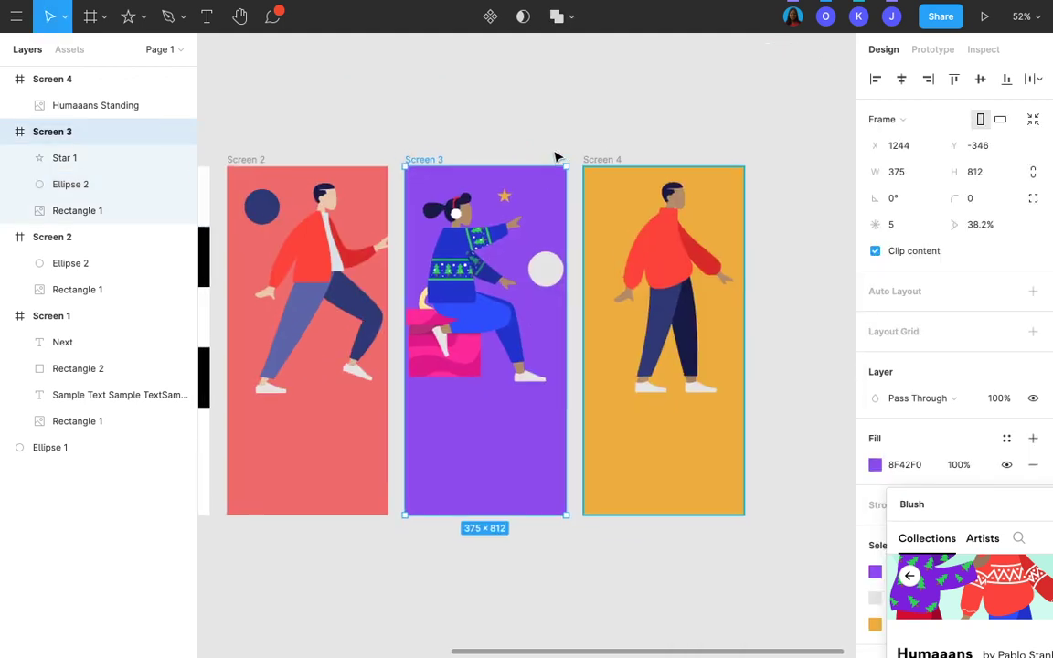
pyautogui.click(541, 266)
pyautogui.click(503, 194)
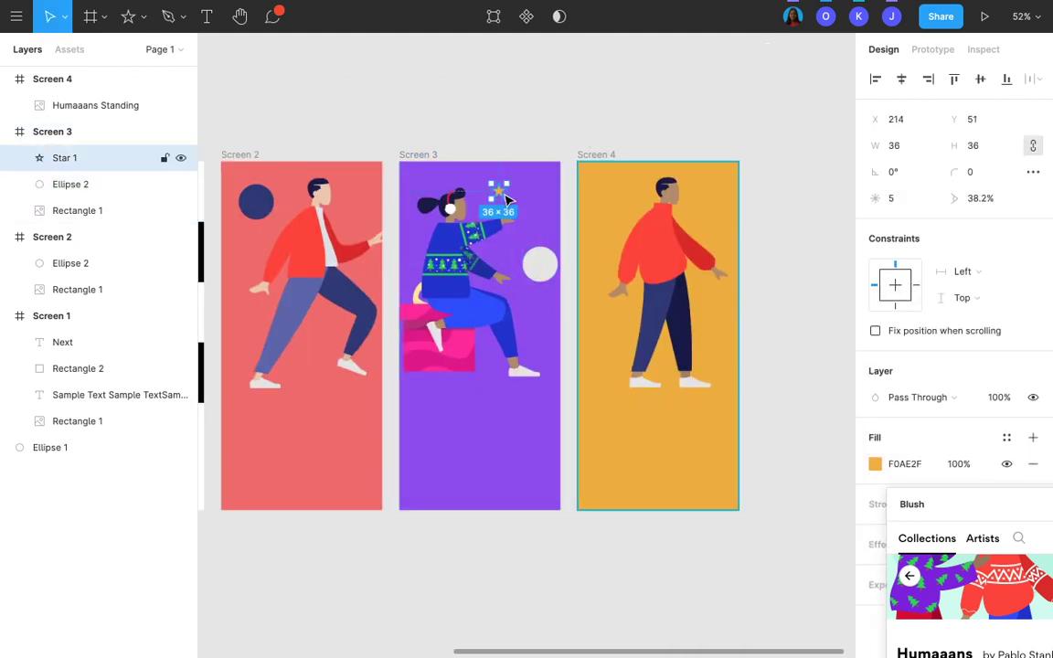
pyautogui.click(538, 276)
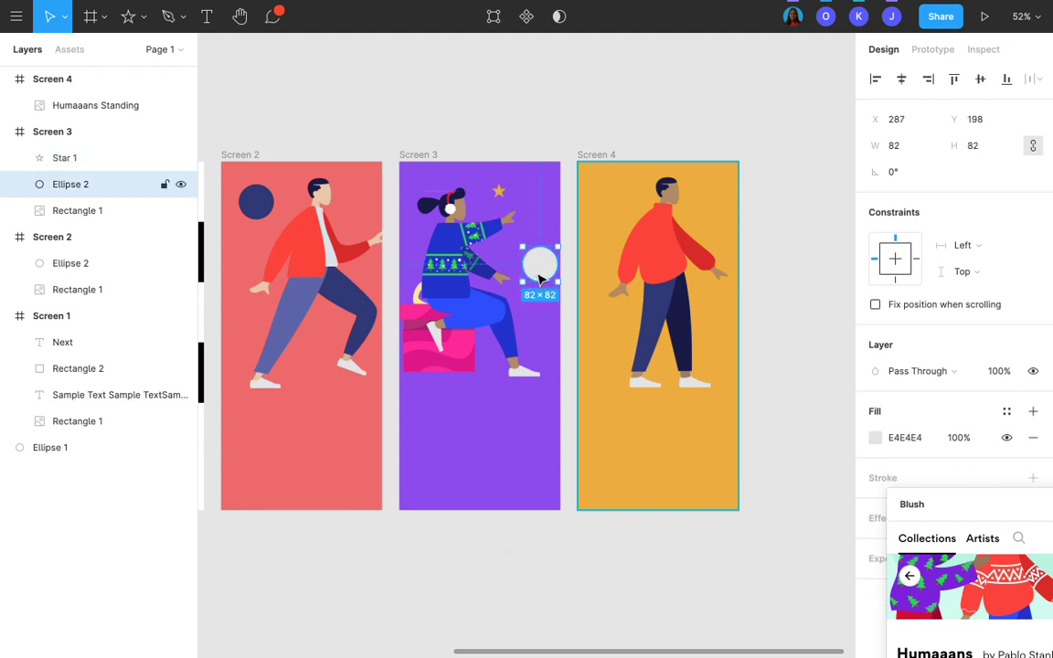
pyautogui.click(606, 157)
pyautogui.hotkey('ctrl', 'v')
pyautogui.moveTo(731, 265); pyautogui.dragTo(740, 186)
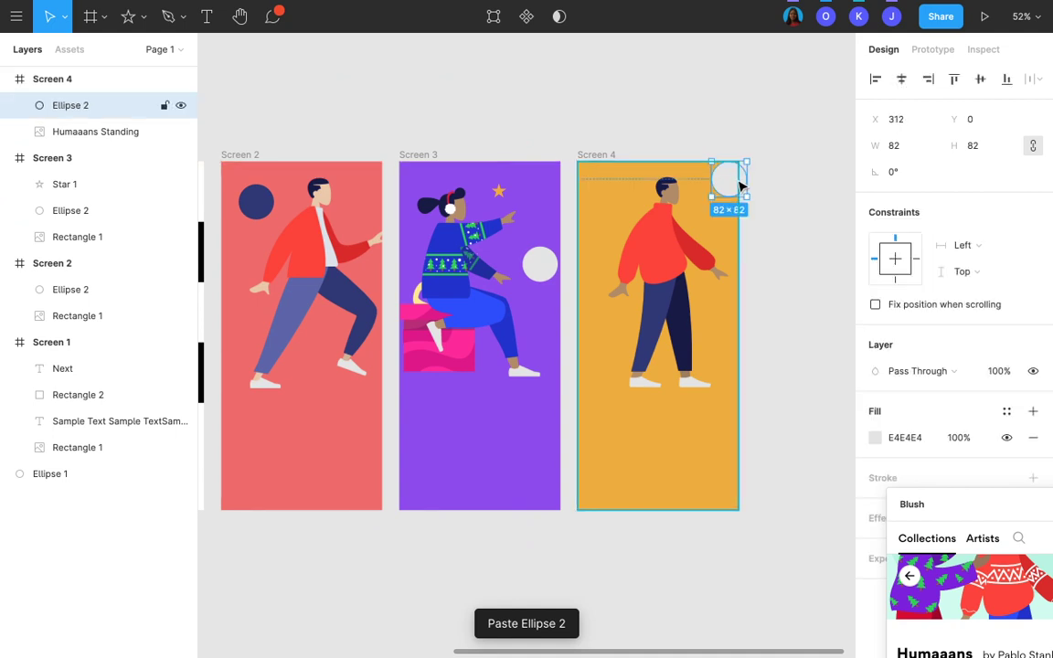
# Fill the Screen 4 circle with red FF4133 sampled from the character's turtleneck.
pyautogui.click(875, 437)
pyautogui.click(682, 475)
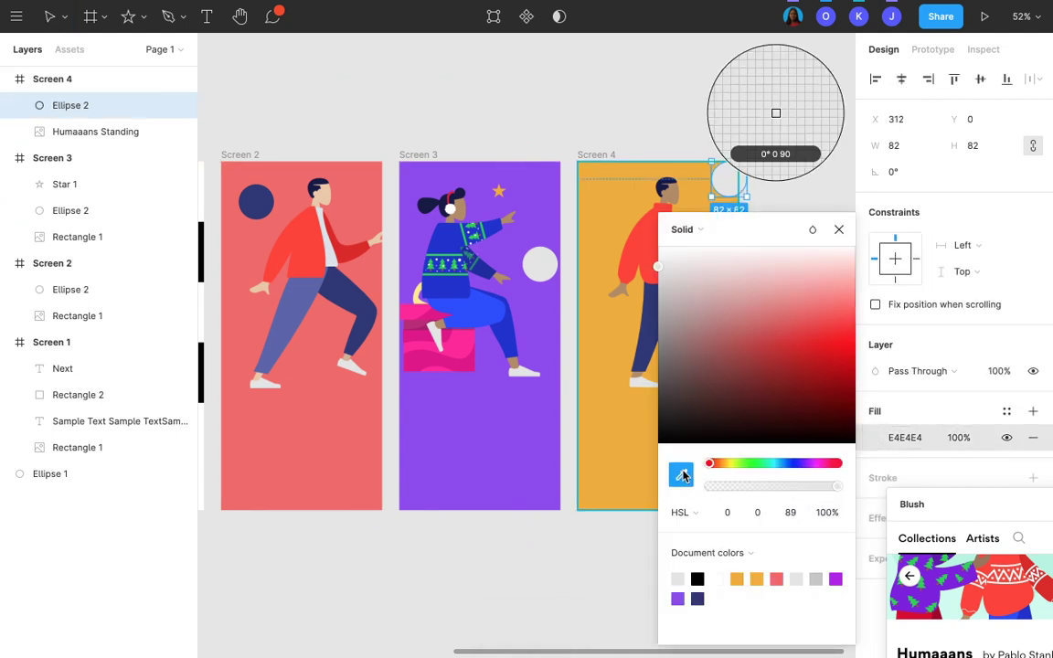
pyautogui.hscroll(1, 650, 293)
pyautogui.click(650, 256)
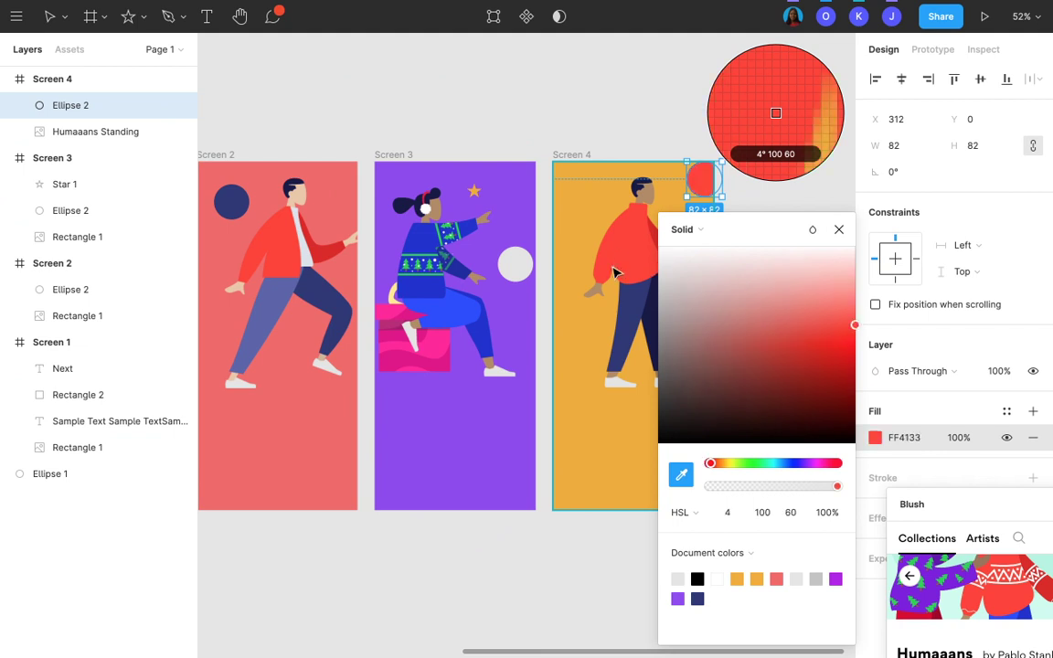
# Group the Next label with its grey button rectangle on Screen 1.
pyautogui.click(664, 113)
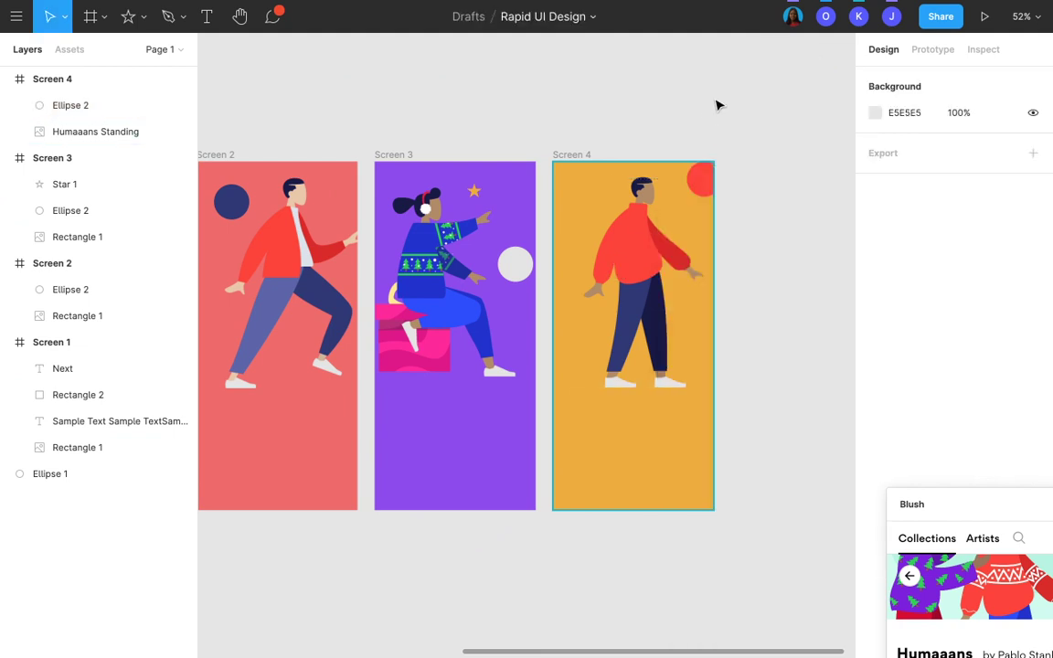
pyautogui.hscroll(-3, 716, 105)
pyautogui.scroll(-2, 717, 105)
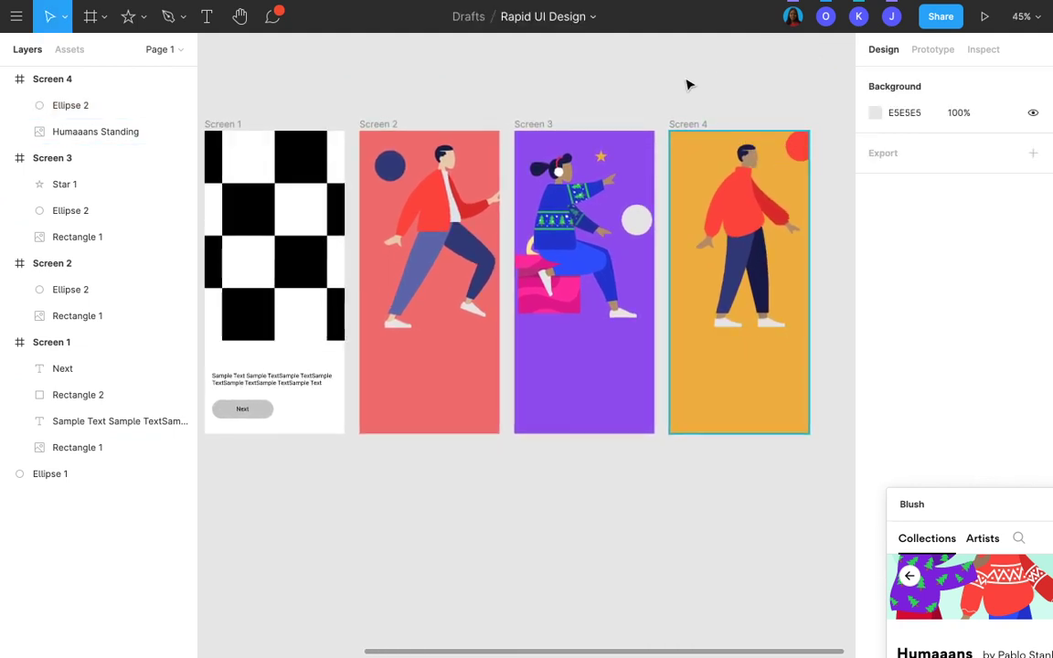
pyautogui.hscroll(-2, 559, 151)
pyautogui.scroll(1, 559, 151)
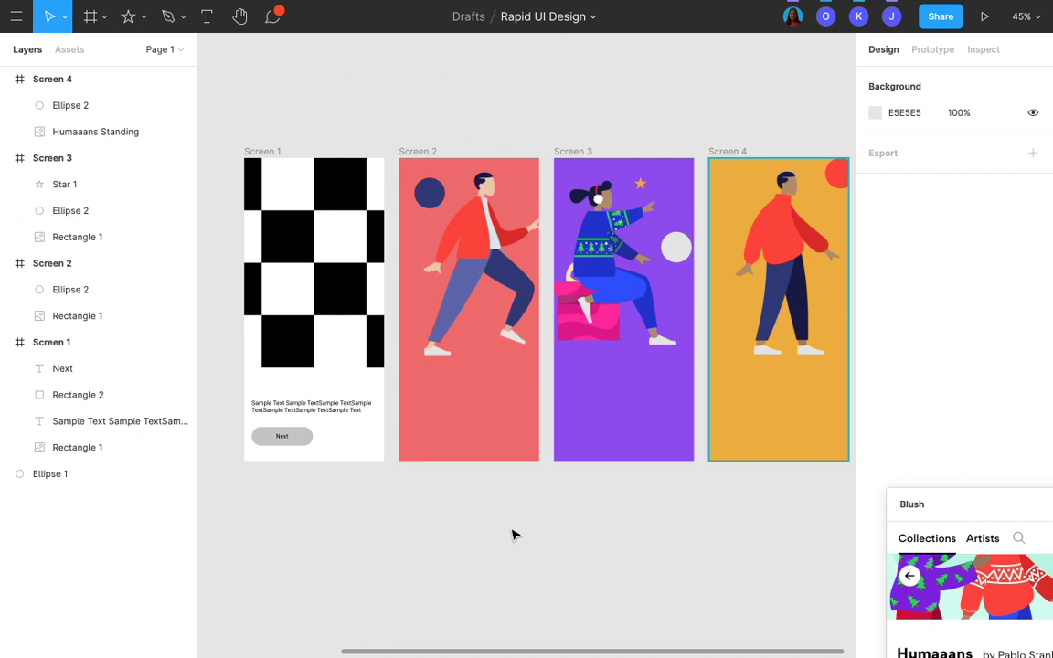
pyautogui.click(294, 407)
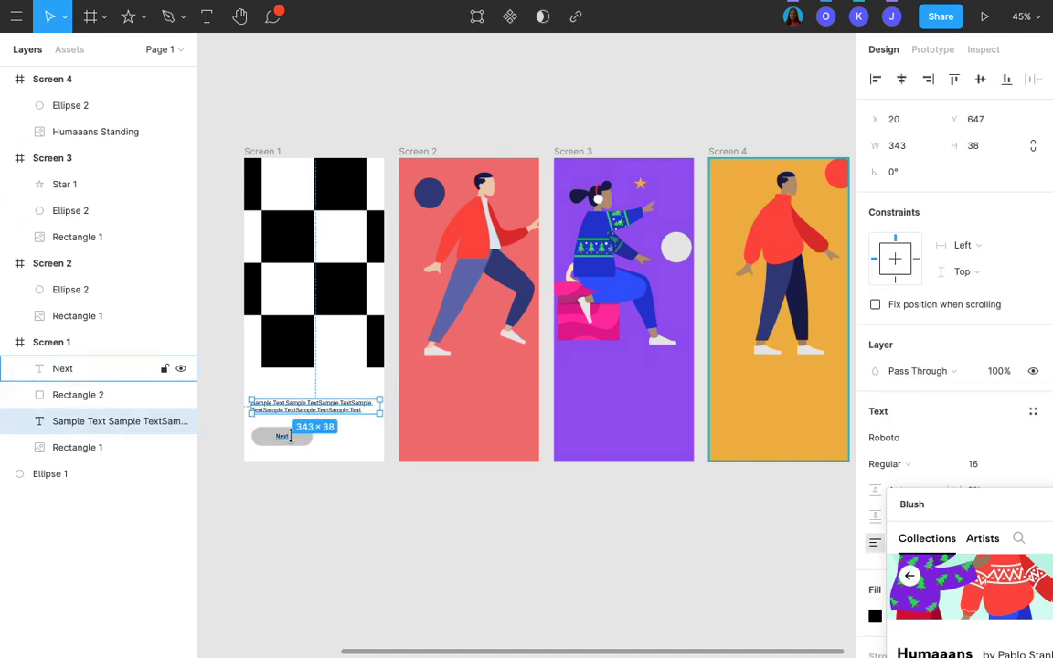
pyautogui.keyDown('shift'); pyautogui.click(290, 436); pyautogui.keyUp('shift')
pyautogui.click(277, 517)
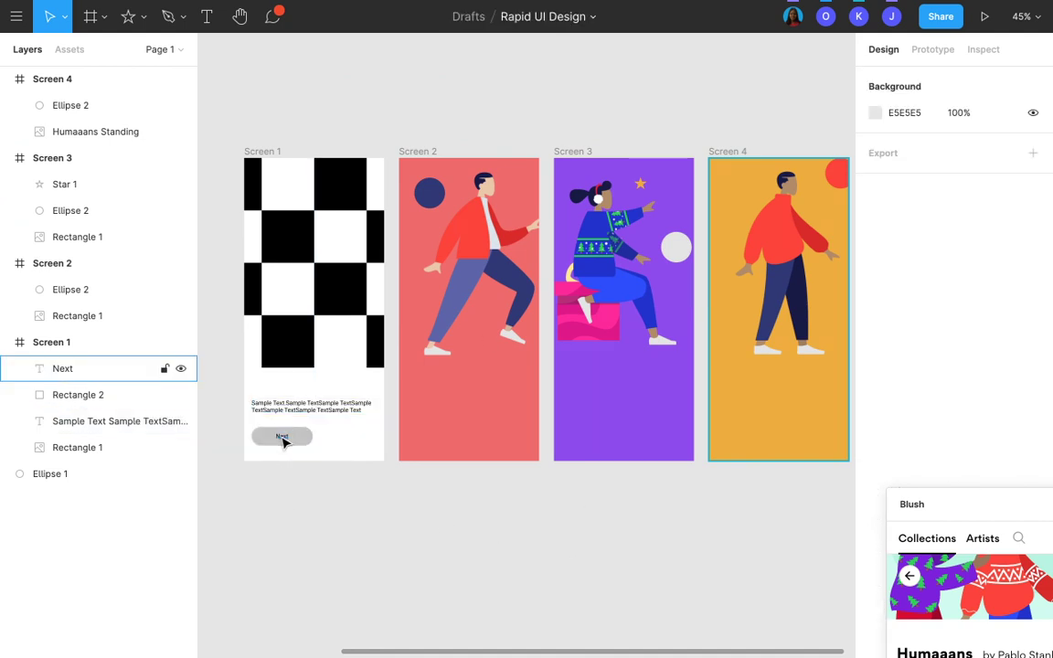
pyautogui.click(283, 436)
pyautogui.keyDown('shift'); pyautogui.click(310, 442); pyautogui.keyUp('shift')
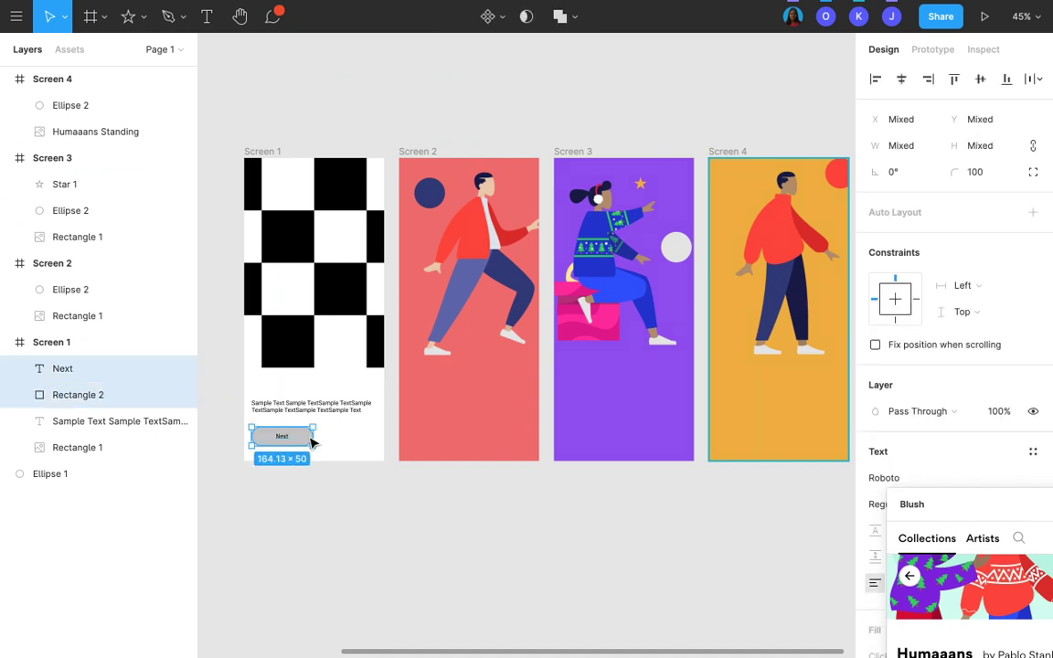
pyautogui.hotkey('ctrl', 'g')
# Copy the sample text and the Next button group from Screen 1 onto Screen 2.
pyautogui.keyDown('shift'); pyautogui.click(343, 412); pyautogui.keyUp('shift')
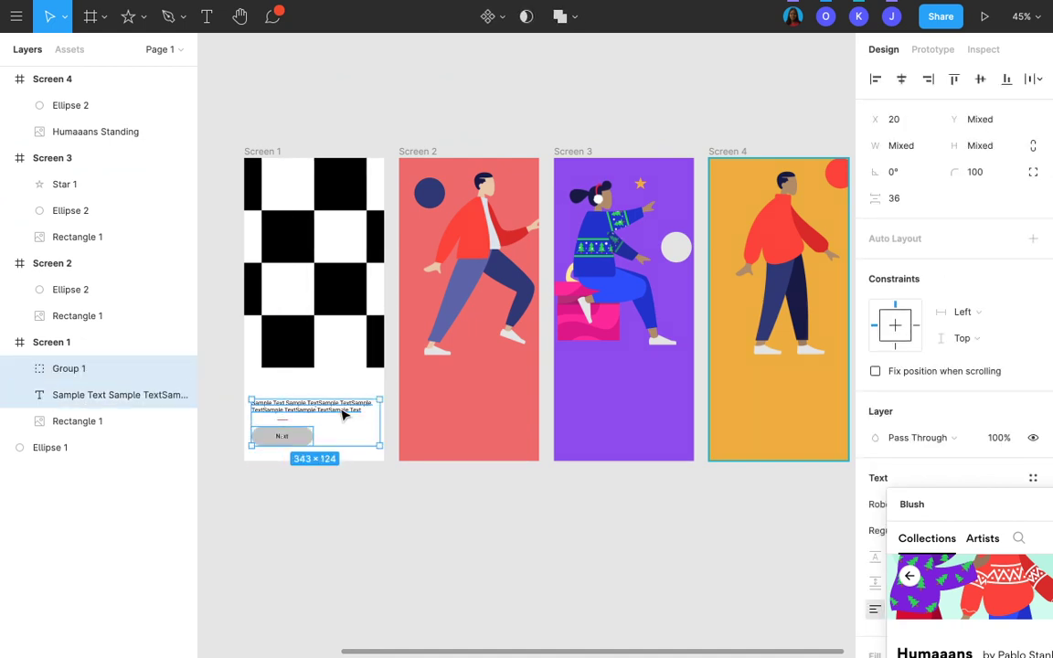
pyautogui.hotkey('ctrl', 'c')
pyautogui.click(413, 151)
pyautogui.hotkey('ctrl', 'v')
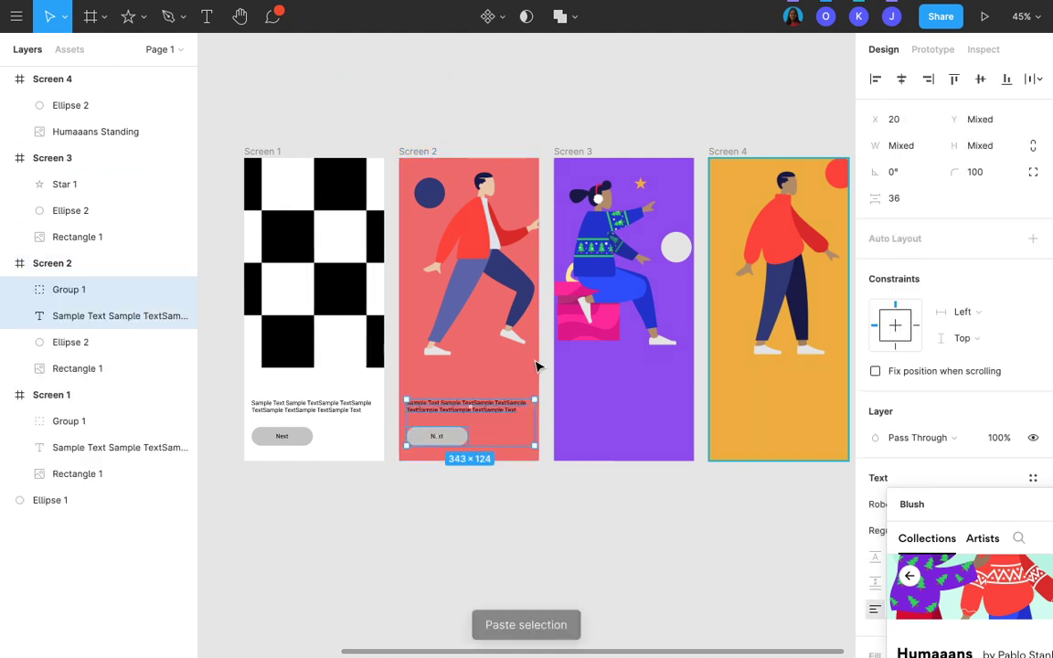
# Move the sample text on Screen 2 slightly up to X 20, Y 641.
pyautogui.scroll(5, 437, 437)
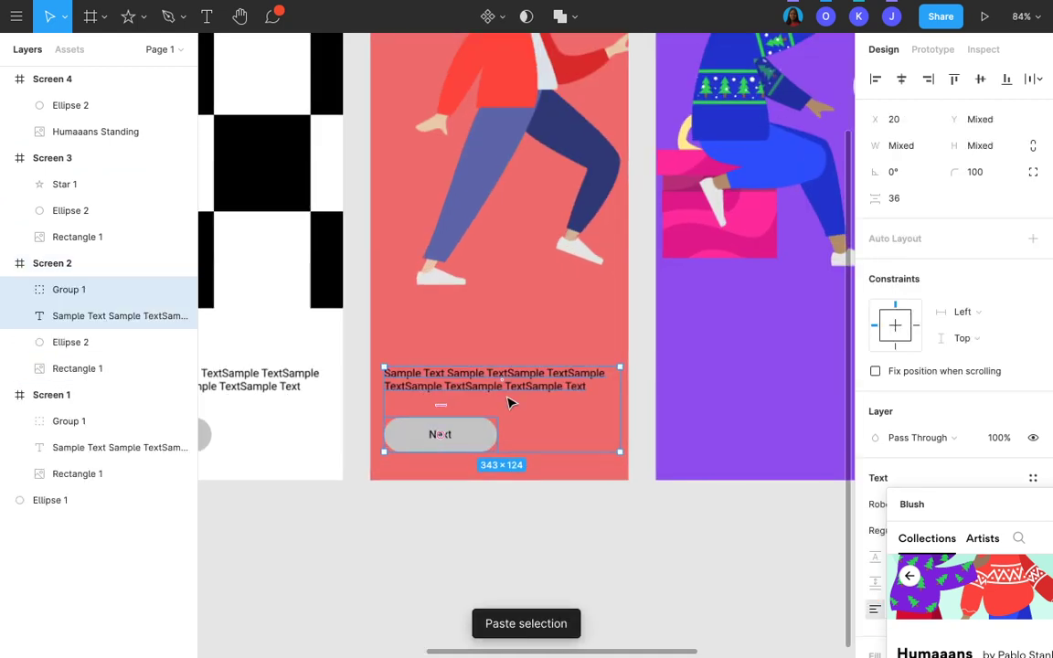
pyautogui.click(526, 383)
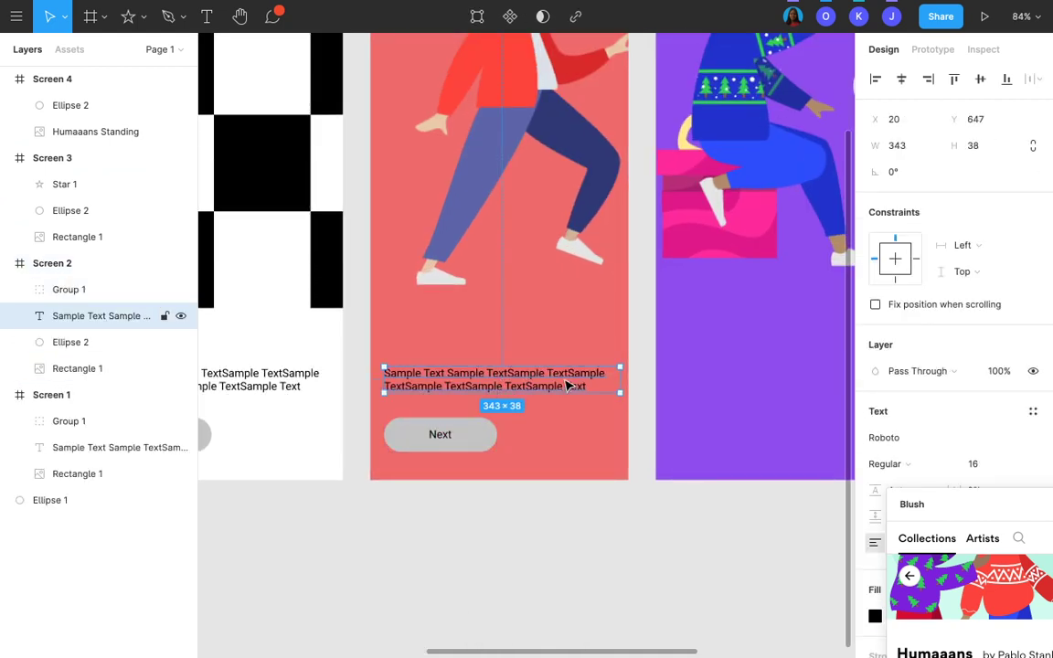
pyautogui.moveTo(567, 386); pyautogui.dragTo(542, 375)
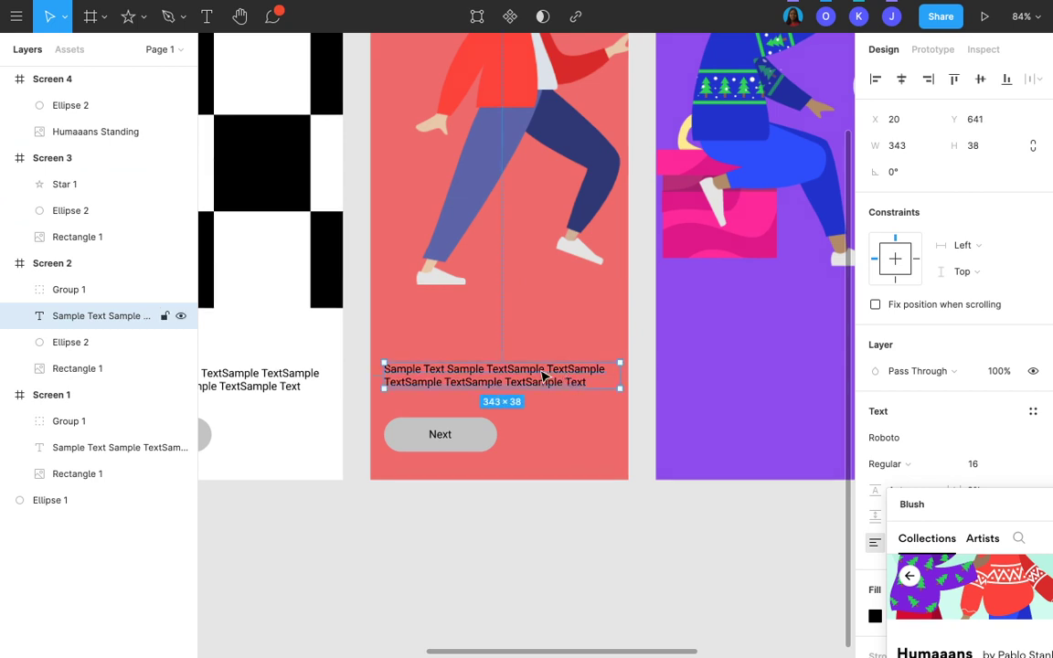
# Replace the sample text on Screen 2 with "Share a gift to your loved ones this Christmas with ease, just with one or two clicks".
pyautogui.doubleClick(540, 369)
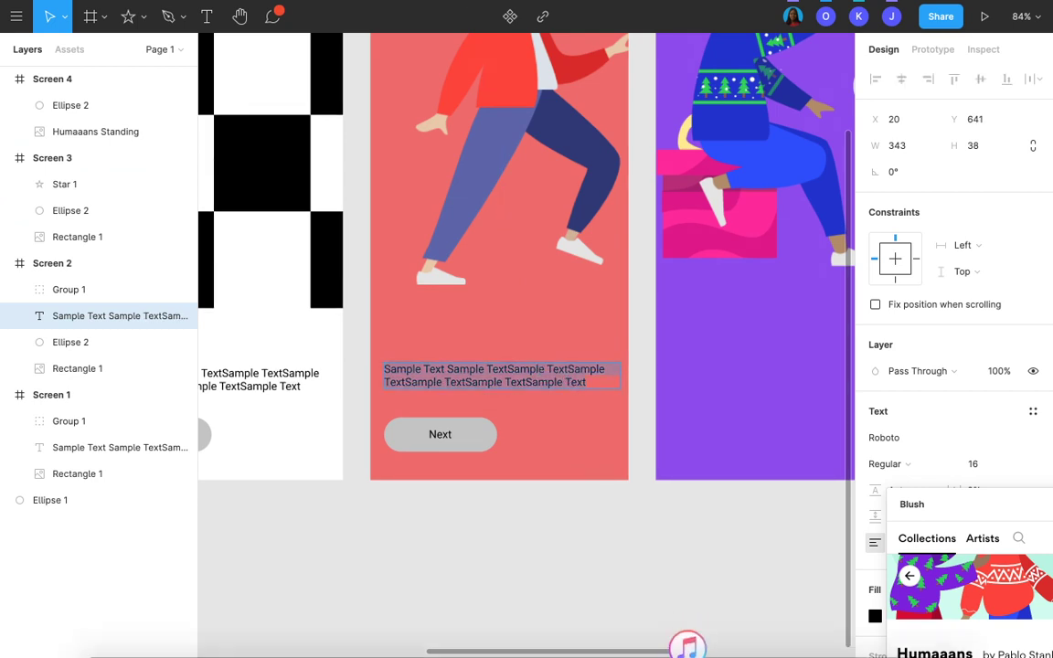
pyautogui.write('S')
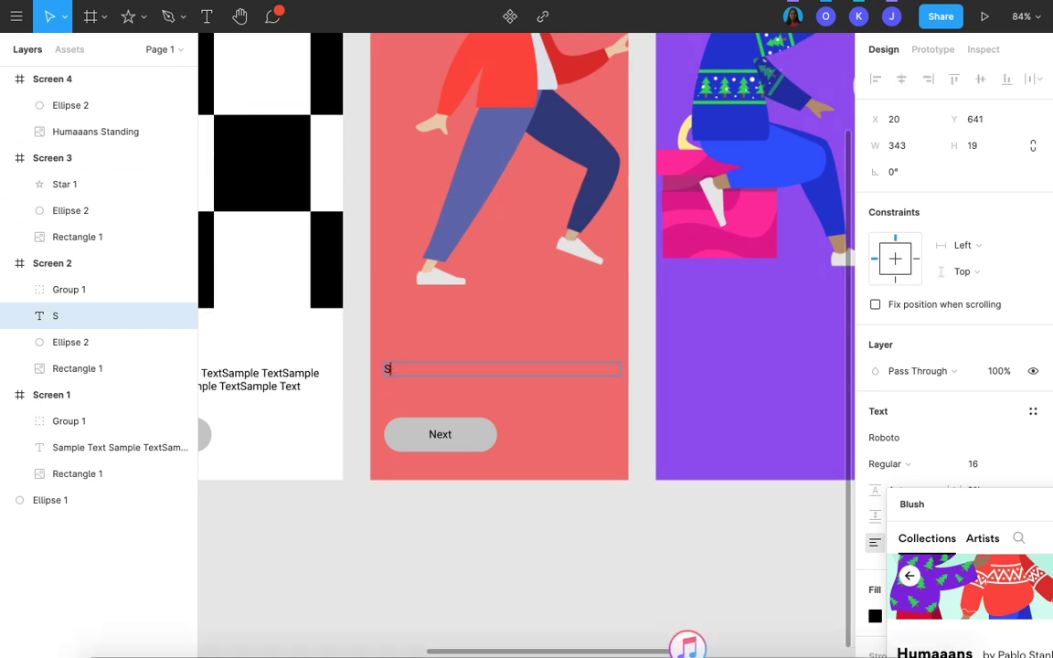
pyautogui.write('hA')
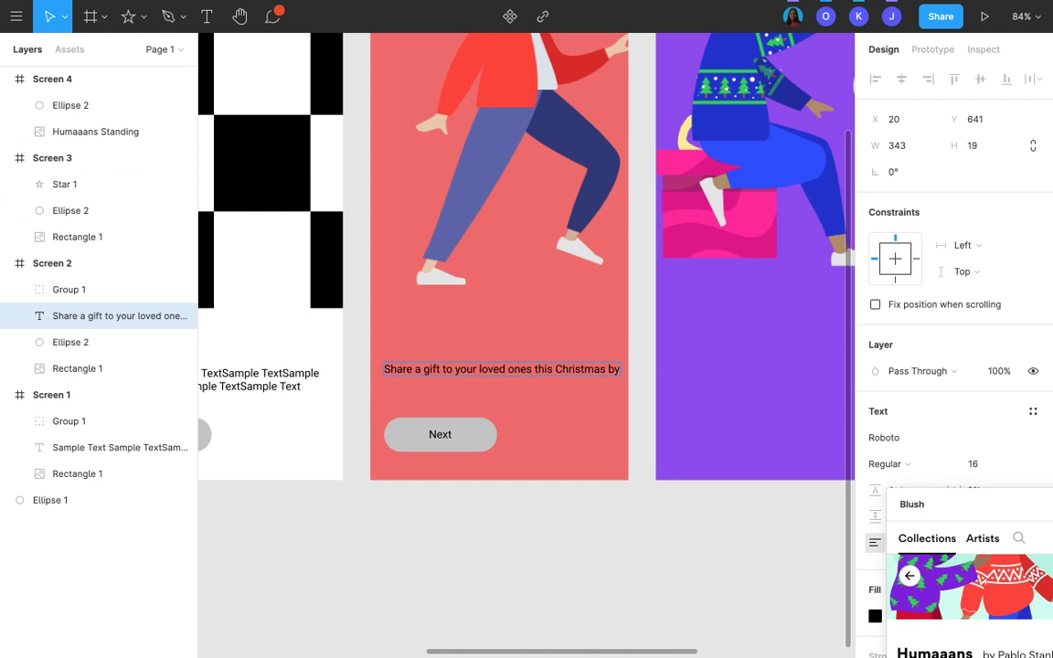
pyautogui.write('t')
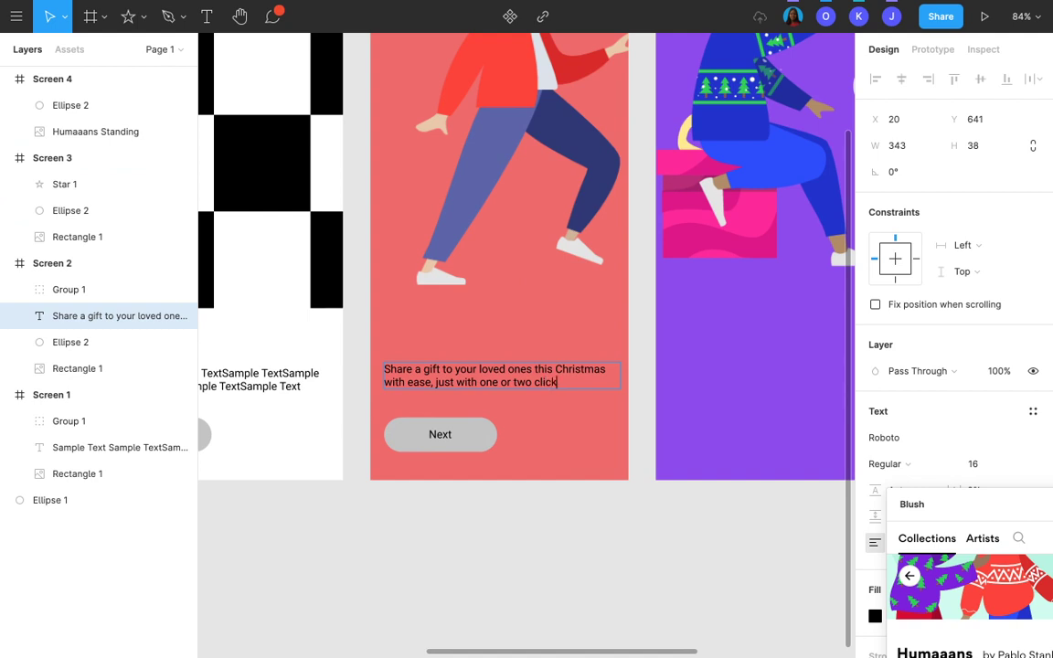
pyautogui.write('s')
pyautogui.press('Escape')
pyautogui.click(534, 503)
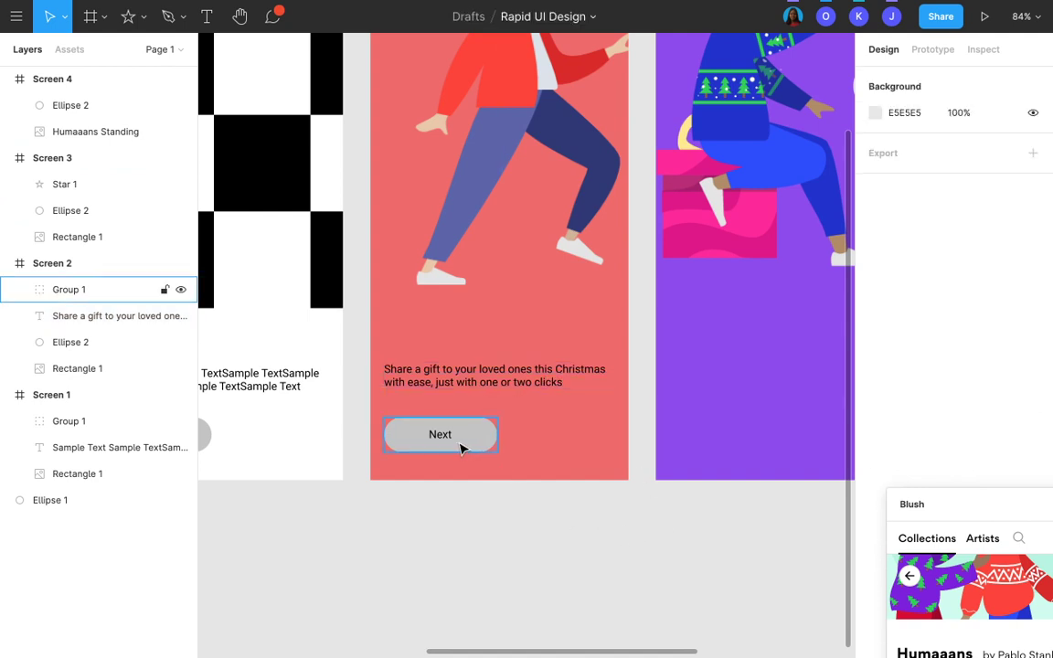
# Move the Next button group on Screen 2 towards the screen's right edge, at X 188, Y 721.
pyautogui.moveTo(461, 448); pyautogui.dragTo(554, 435)
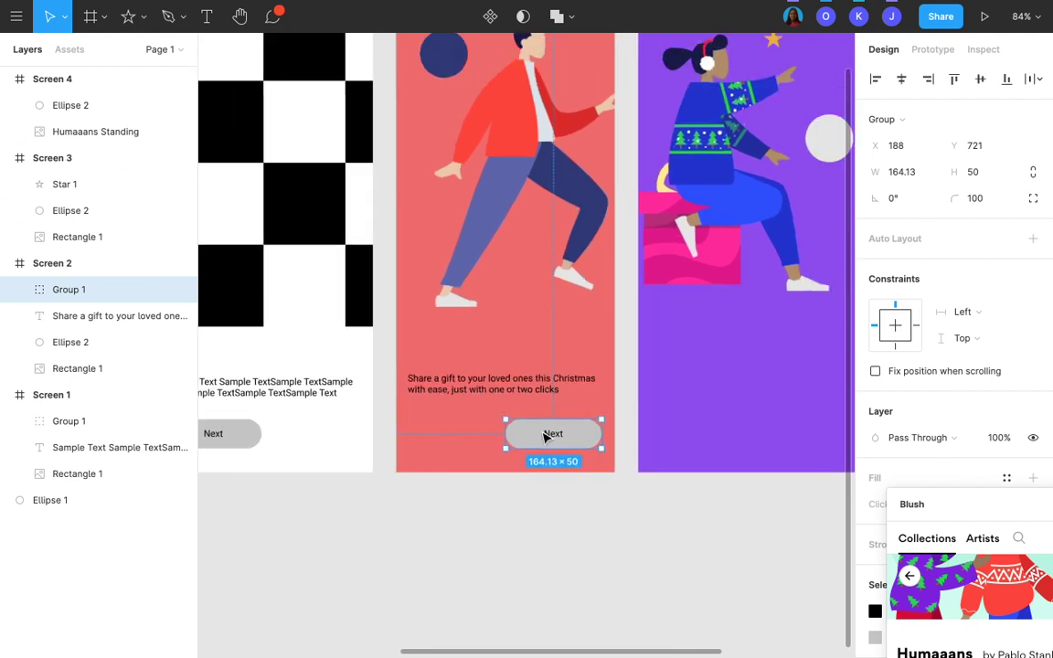
pyautogui.scroll(-3, 544, 437)
pyautogui.scroll(3, 544, 437)
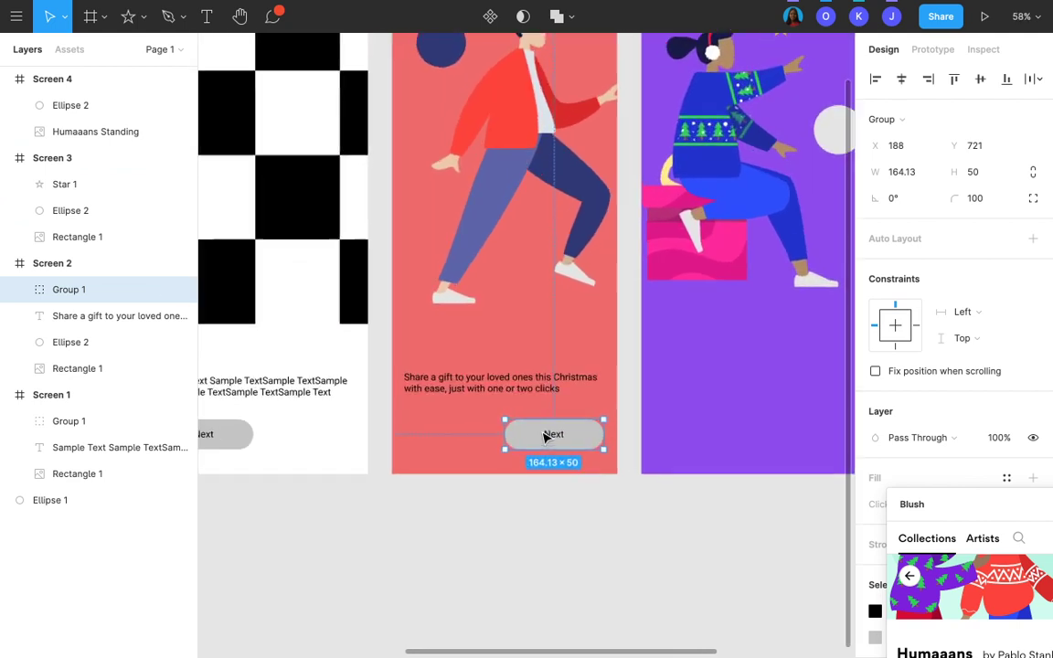
pyautogui.scroll(2, 544, 436)
# Change the grey of the Next button on Screen 2 to white from the document colours.
pyautogui.scroll(-3, 956, 461)
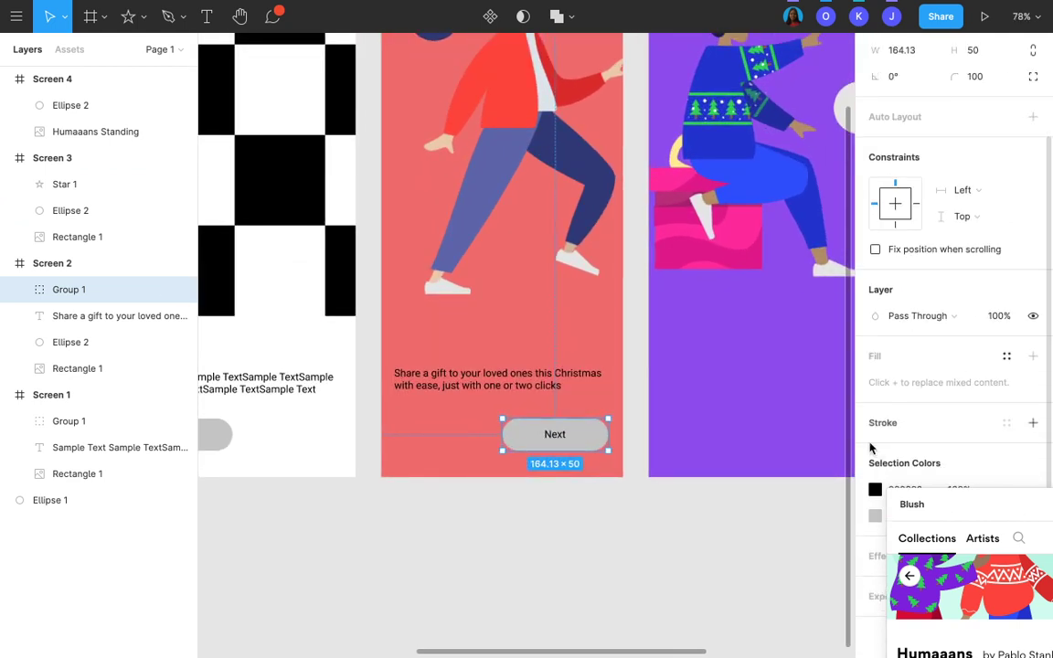
pyautogui.click(875, 515)
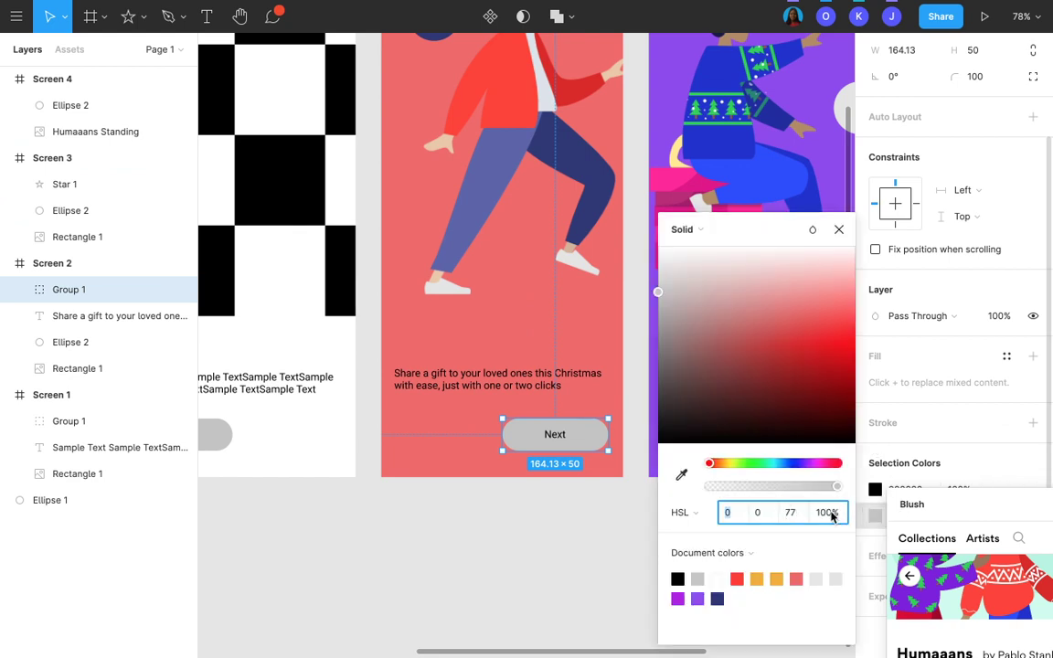
pyautogui.click(717, 578)
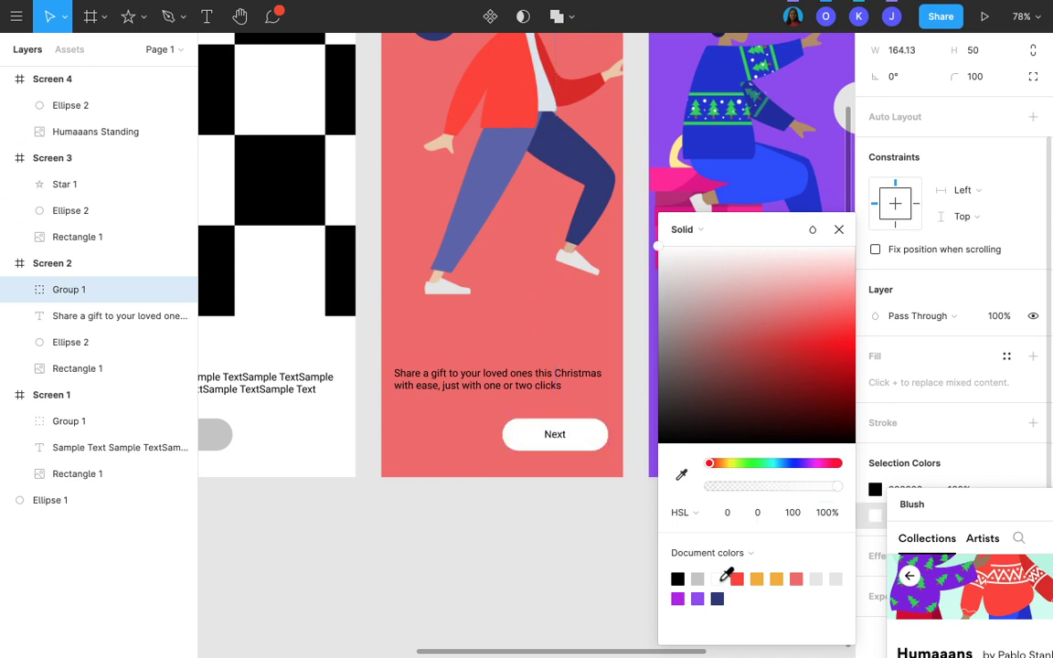
pyautogui.click(565, 442)
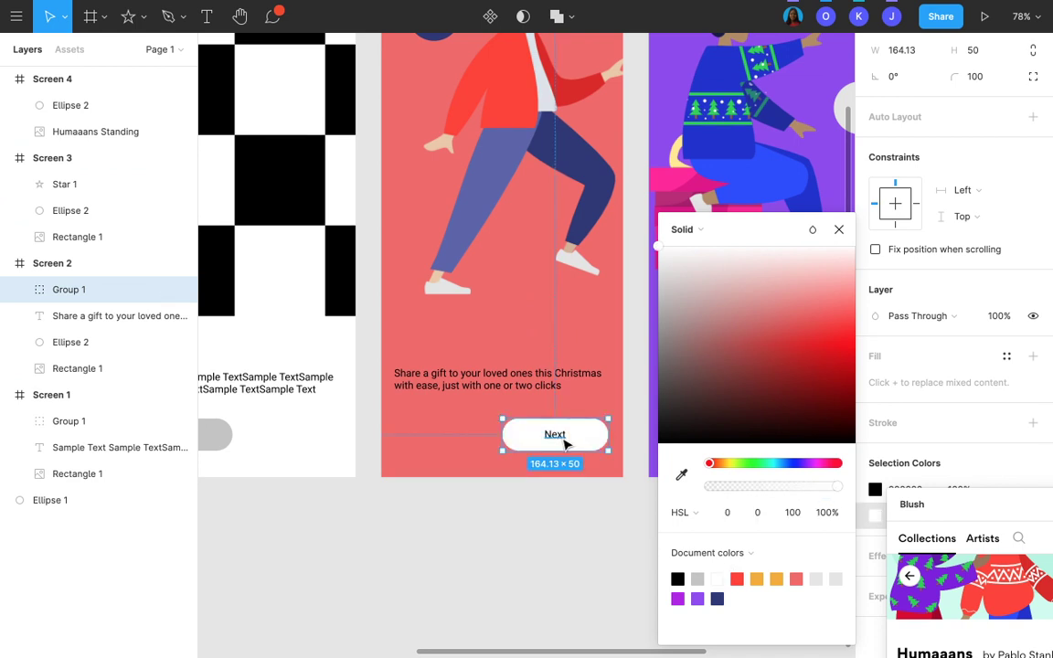
pyautogui.doubleClick(565, 442)
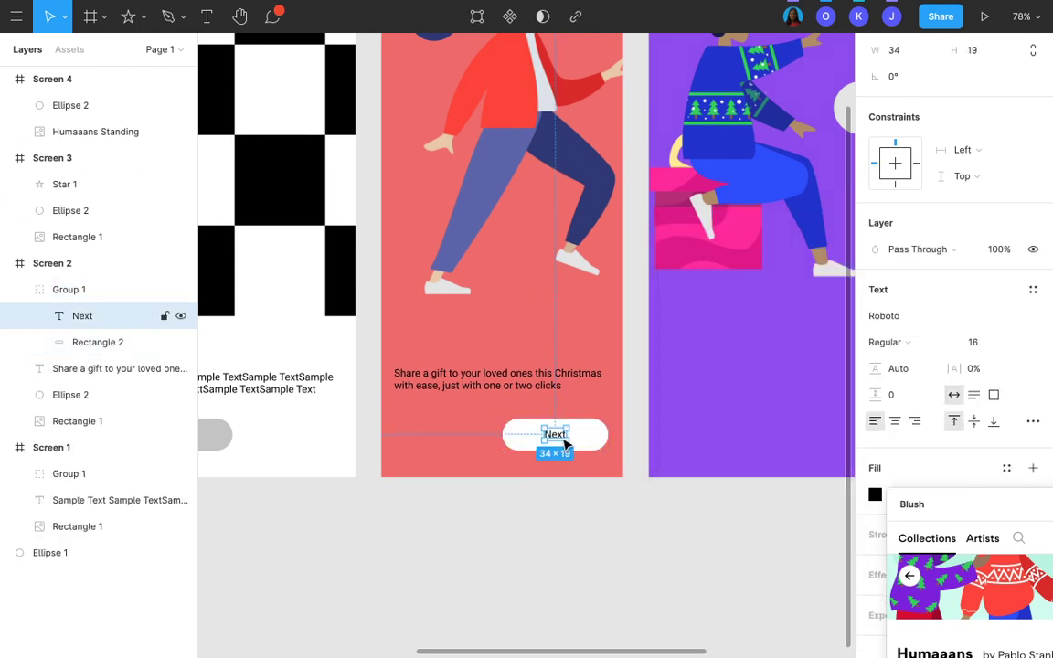
pyautogui.click(582, 578)
# Draw a small circle in the lower-left corner of Screen 2 and set its size to 10 × 10.
pyautogui.hscroll(-1, 582, 577)
pyautogui.scroll(1, 582, 578)
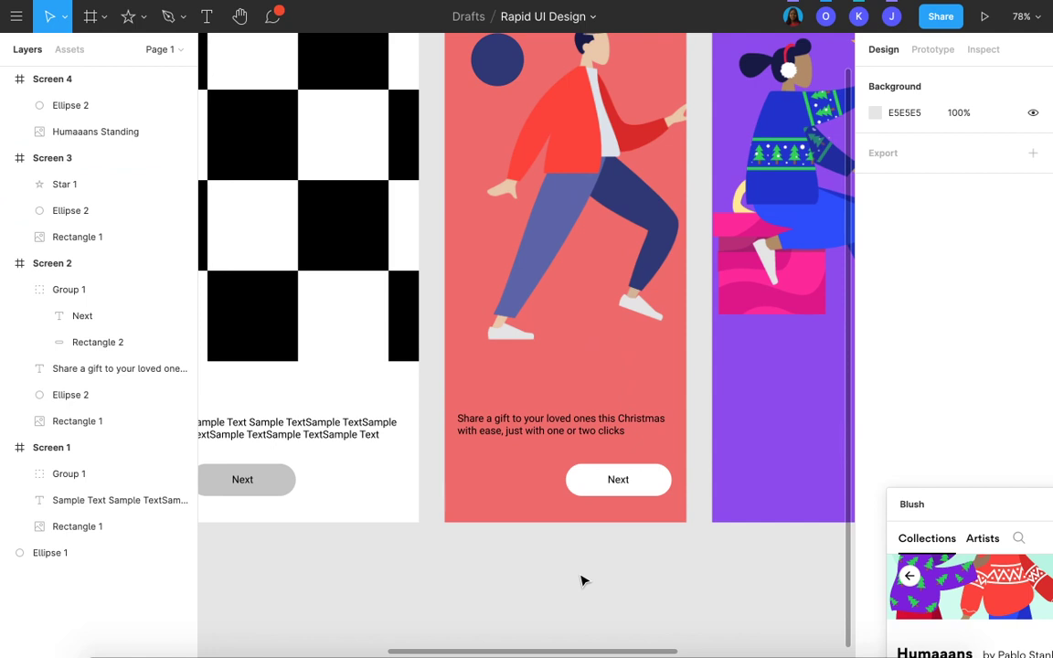
pyautogui.click(142, 18)
pyautogui.click(128, 113)
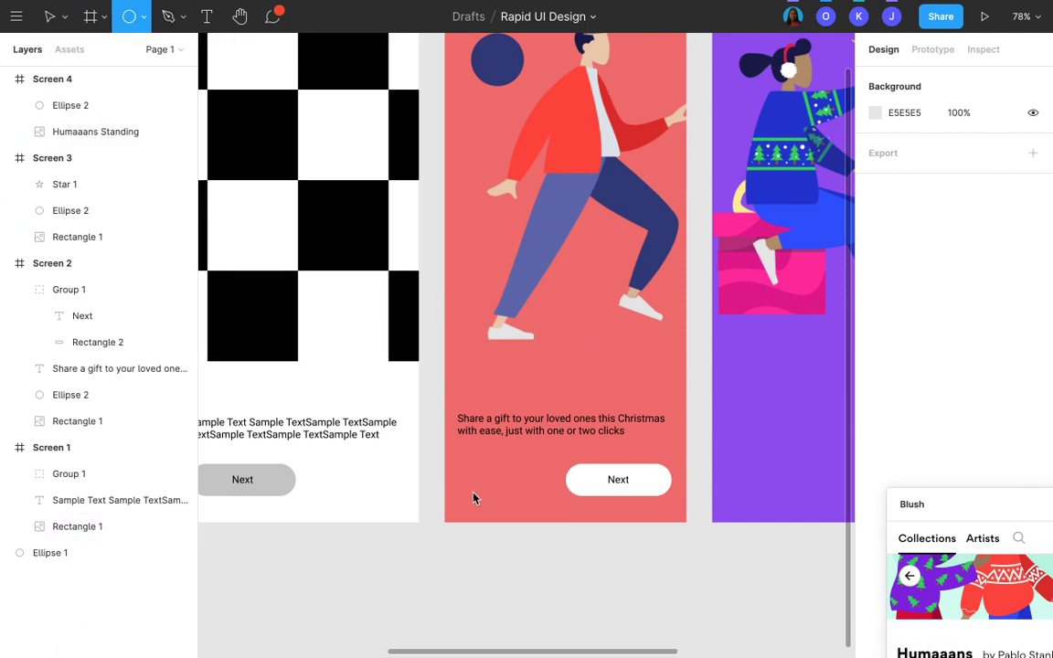
pyautogui.moveTo(473, 498); pyautogui.dragTo(459, 485)
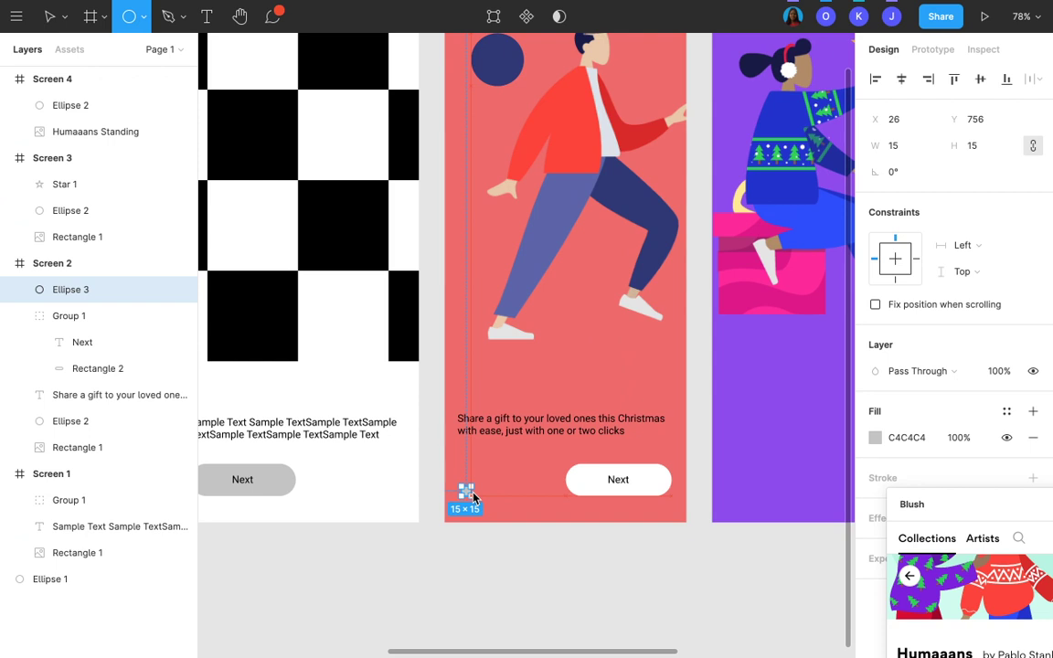
pyautogui.click(977, 149)
pyautogui.write('10')
pyautogui.press('Return')
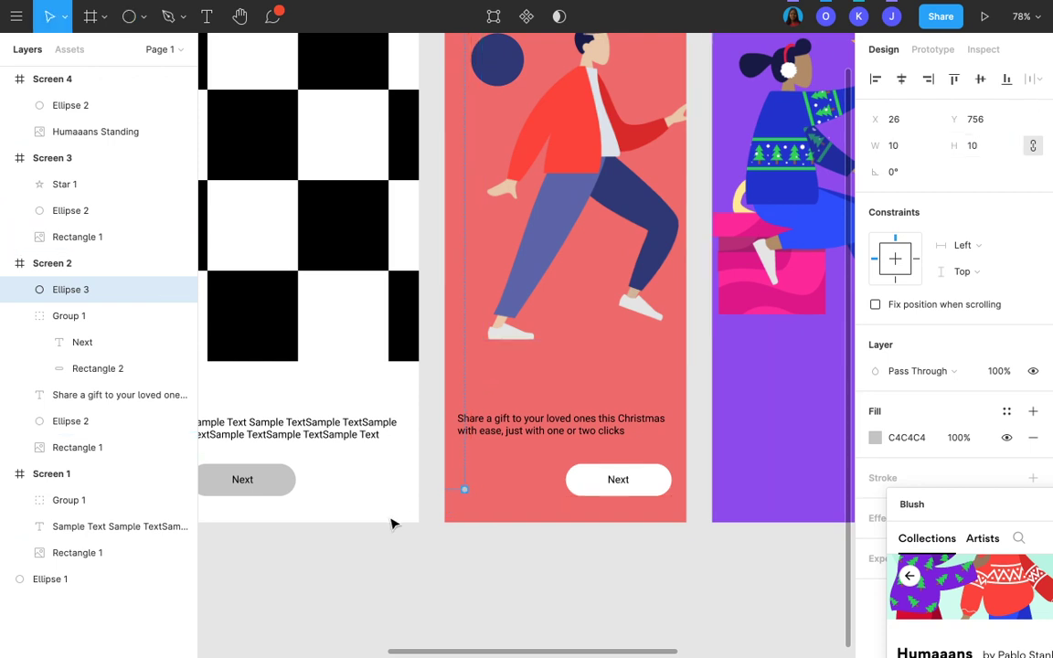
# Move the small circle on Screen 2 to X 20 and align its vertical centre with the Next button.
pyautogui.scroll(5, 395, 543)
pyautogui.moveTo(506, 466); pyautogui.dragTo(502, 464)
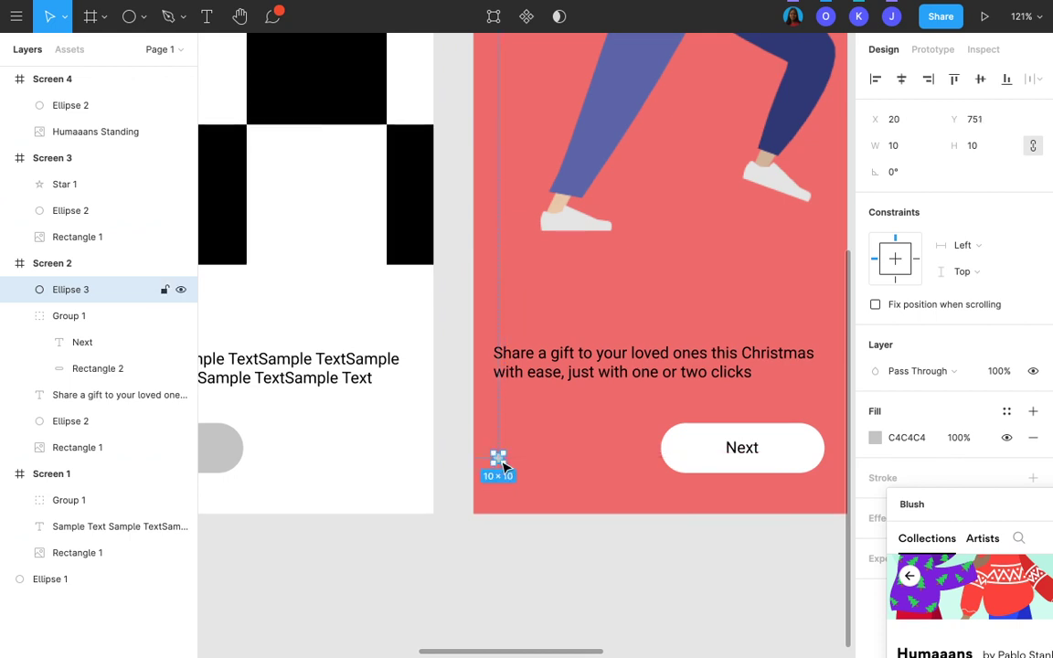
pyautogui.keyDown('shift'); pyautogui.click(731, 447); pyautogui.keyUp('shift')
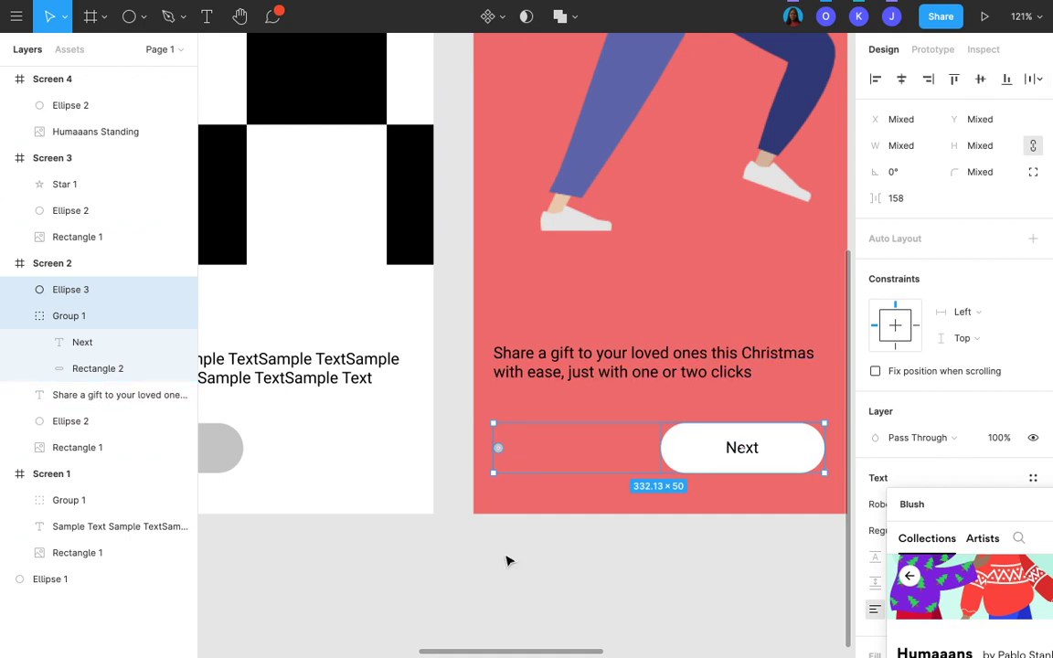
pyautogui.click(507, 558)
# Duplicate the small circle twice in a row to its right, at X 33 and X 46, Y 741.
pyautogui.click(501, 452)
pyautogui.scroll(3, 501, 453)
pyautogui.scroll(5, 502, 454)
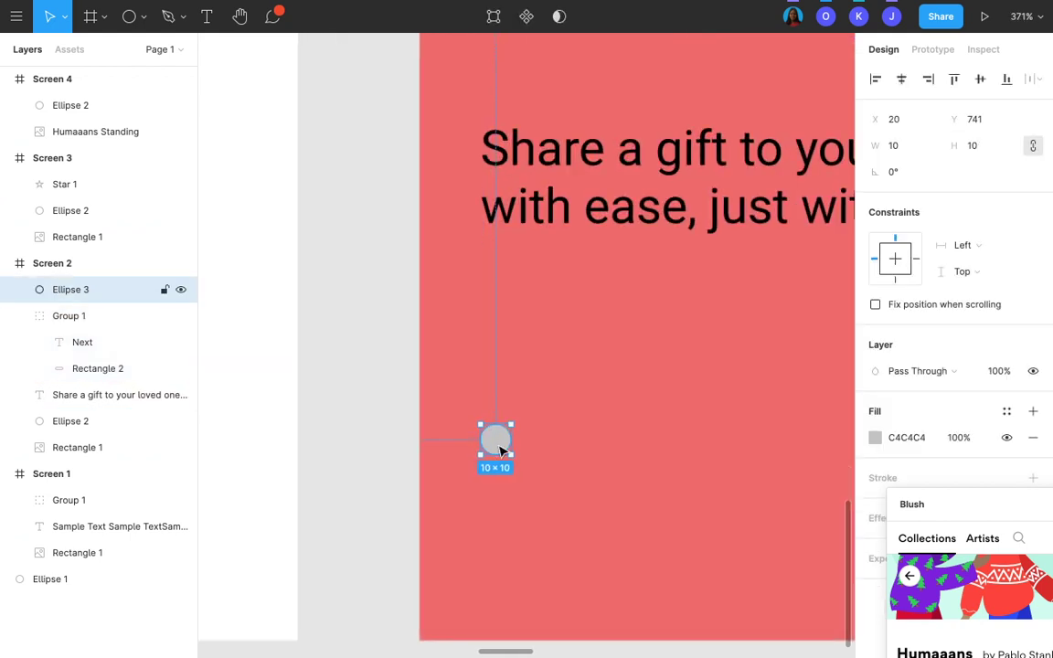
pyautogui.hotkey('ctrl', 'd')
pyautogui.moveTo(505, 447); pyautogui.dragTo(538, 447)
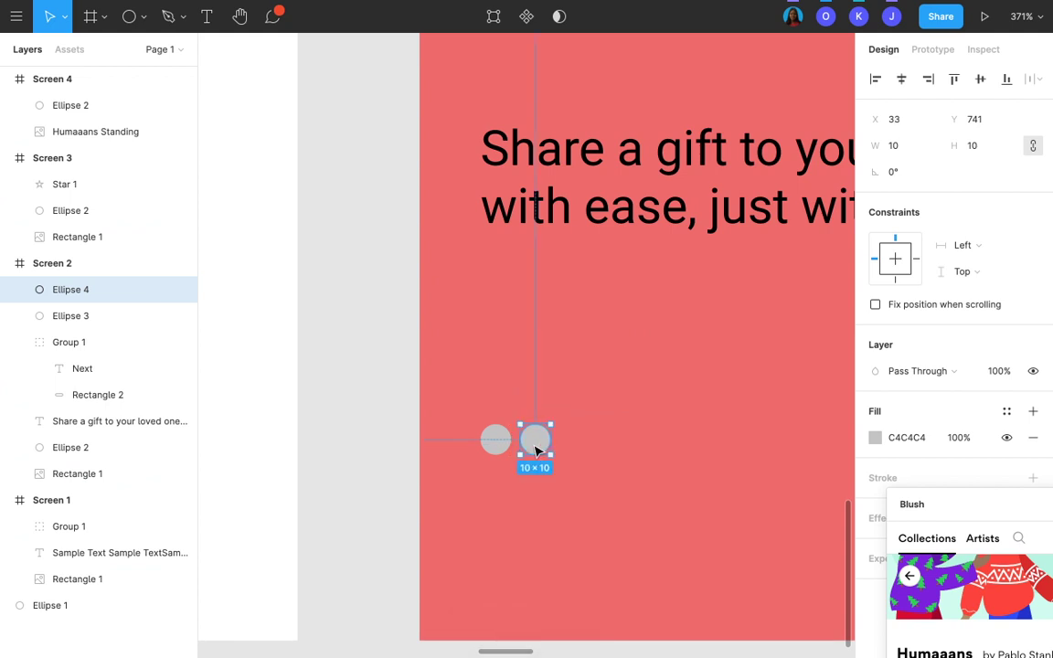
pyautogui.hotkey('ctrl', 'd')
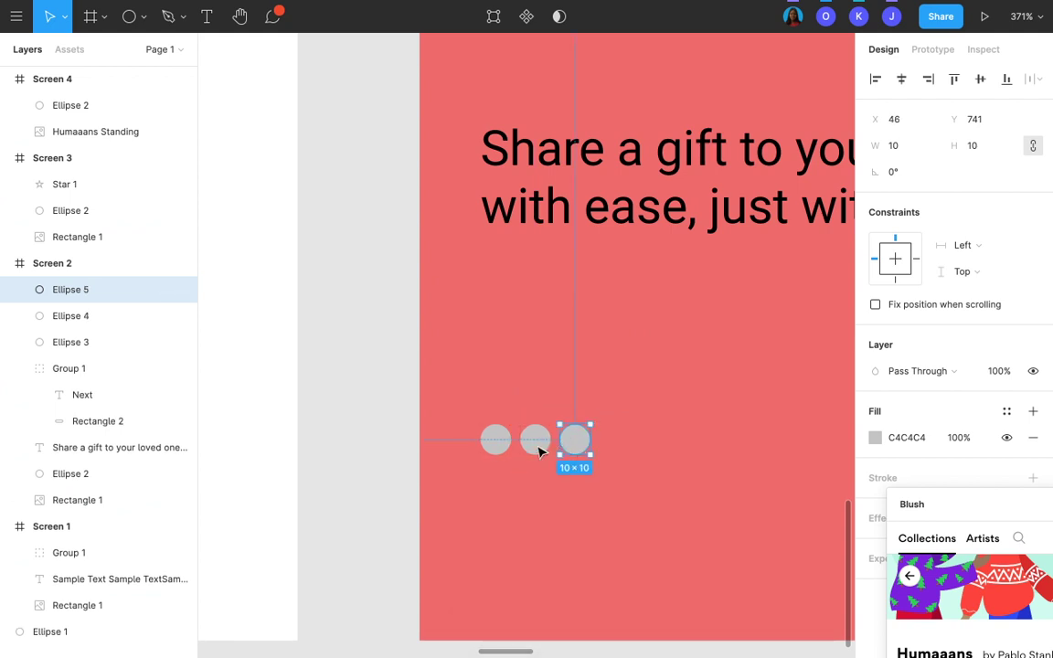
# Resize the second and third small circles on Screen 2 to 8 × 8.
pyautogui.keyDown('shift'); pyautogui.click(540, 448); pyautogui.keyUp('shift')
pyautogui.click(979, 147)
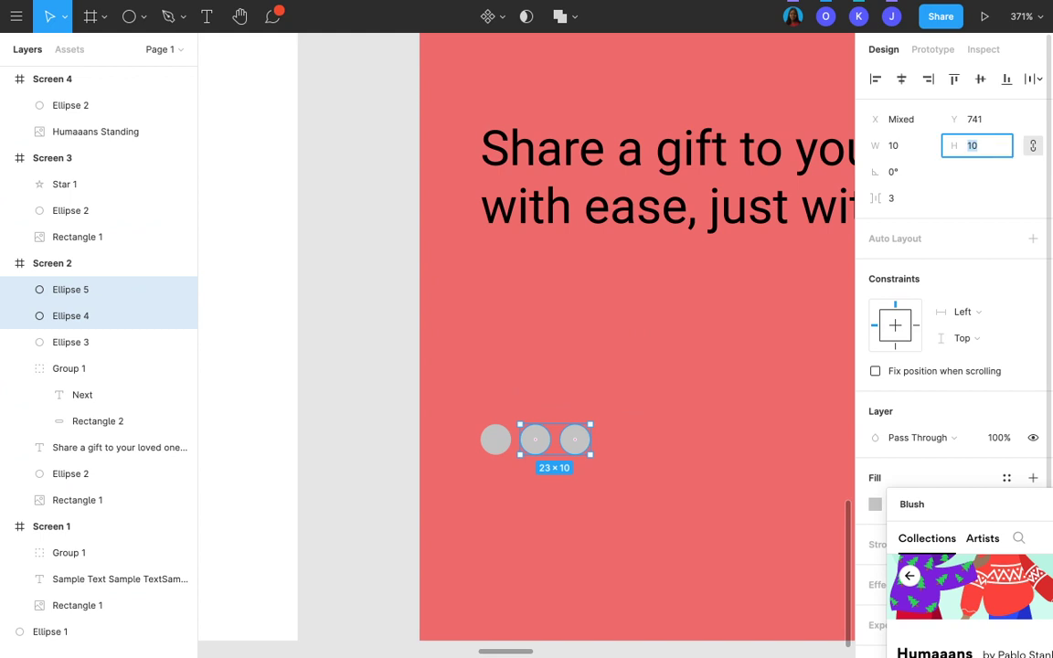
pyautogui.write('8')
pyautogui.click(563, 467)
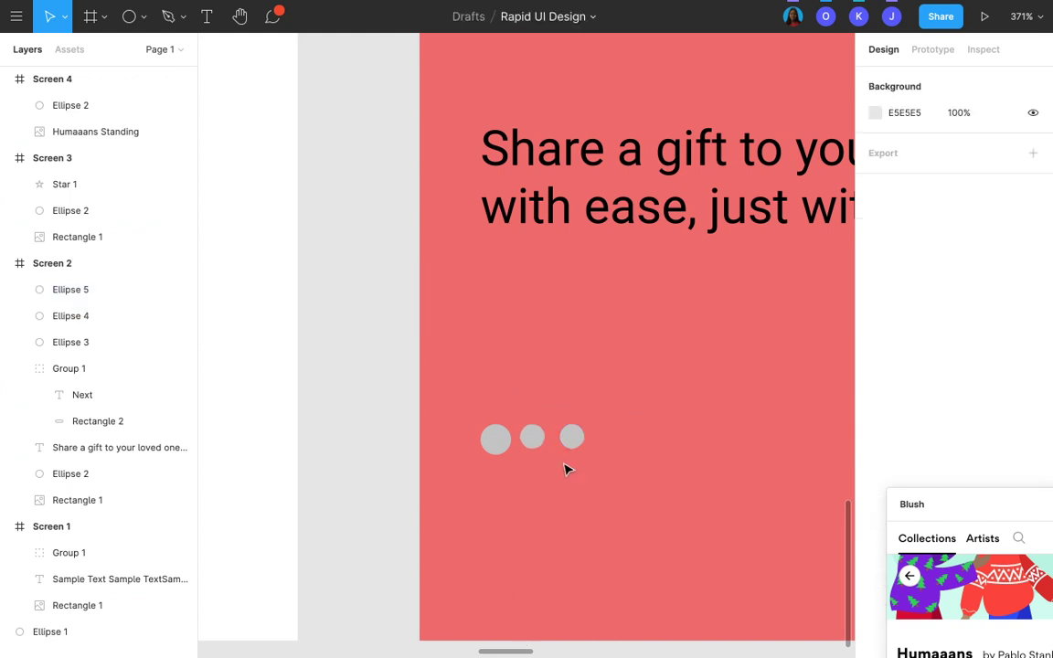
# Align the vertical centres of the three small circles on Screen 2 and distribute their horizontal spacing evenly.
pyautogui.click(528, 441)
pyautogui.keyDown('shift'); pyautogui.click(568, 440); pyautogui.keyUp('shift')
pyautogui.keyDown('shift'); pyautogui.click(496, 440); pyautogui.keyUp('shift')
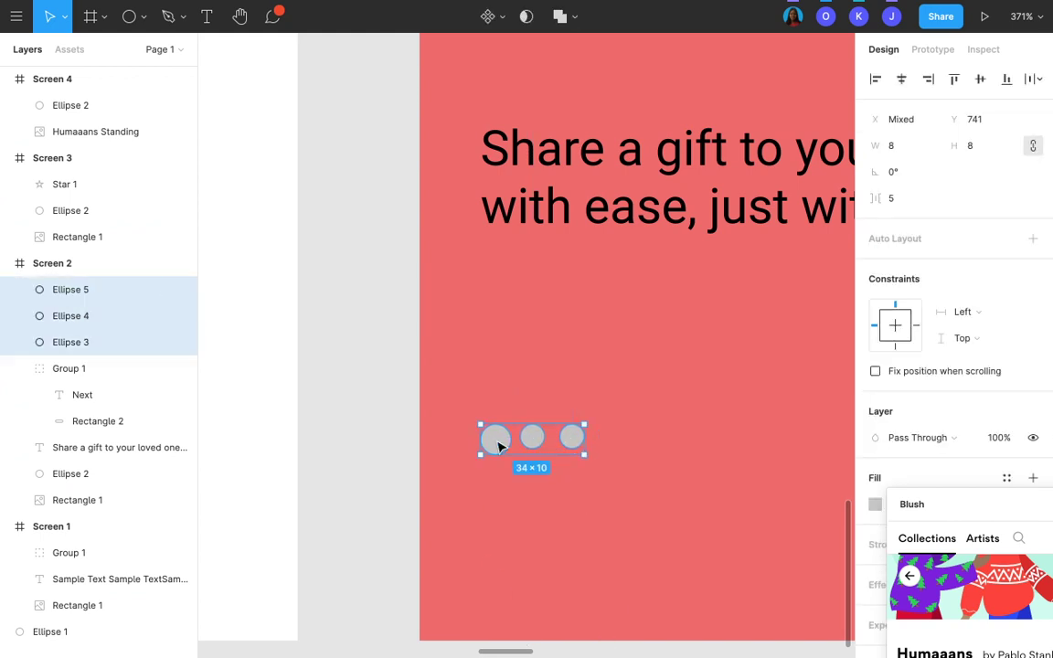
pyautogui.click(977, 82)
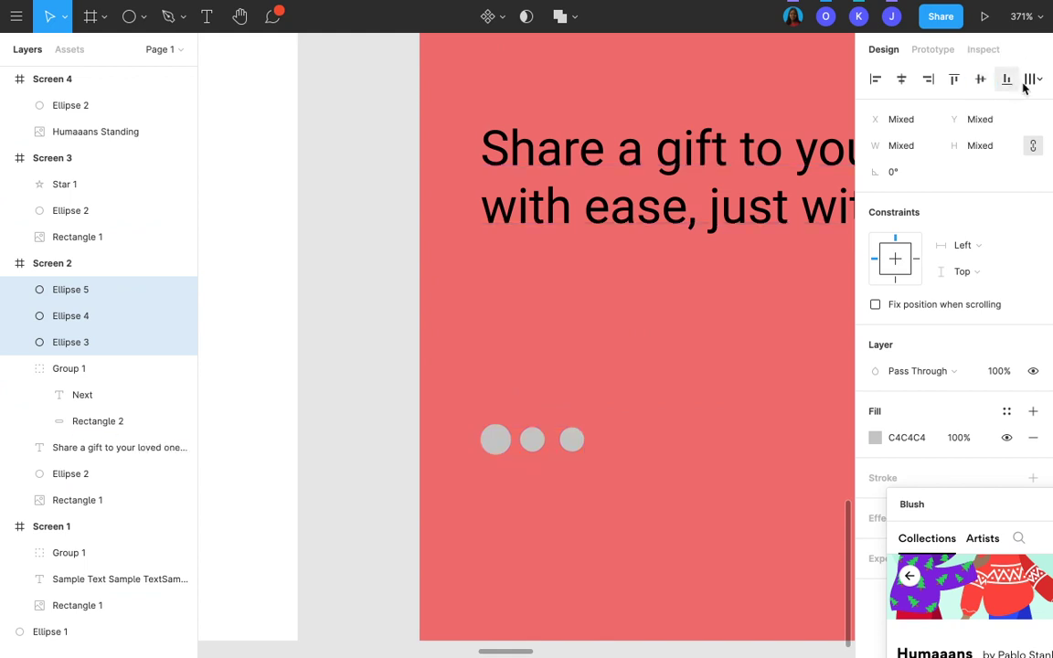
pyautogui.click(1035, 83)
pyautogui.click(949, 148)
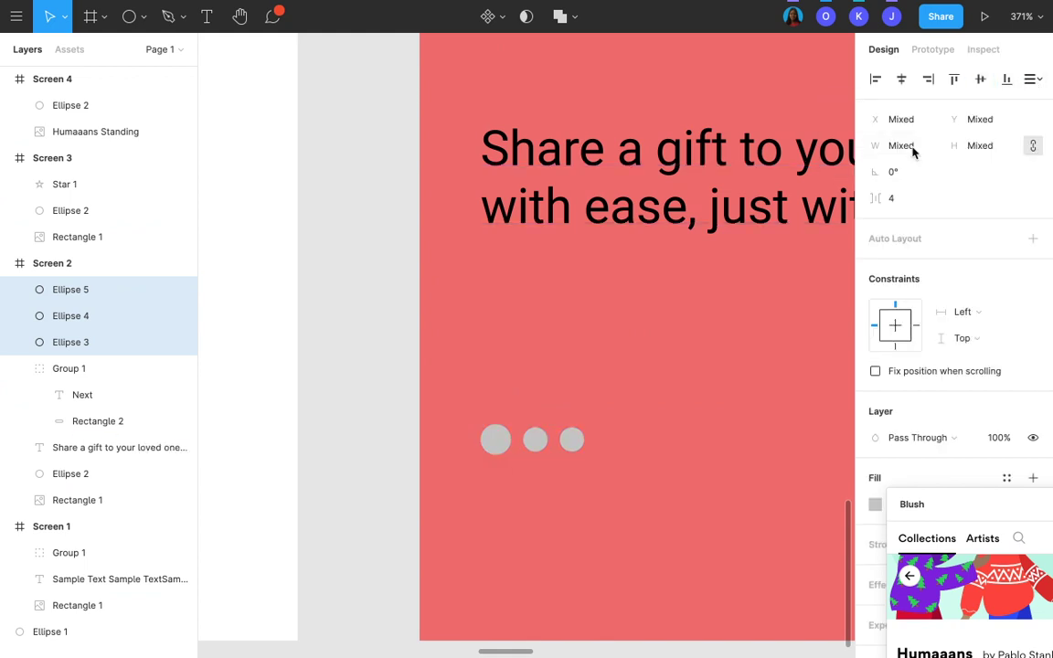
# Set the fill colour of the three small circles on Screen 2 to FFFFFF.
pyautogui.scroll(-1, 947, 370)
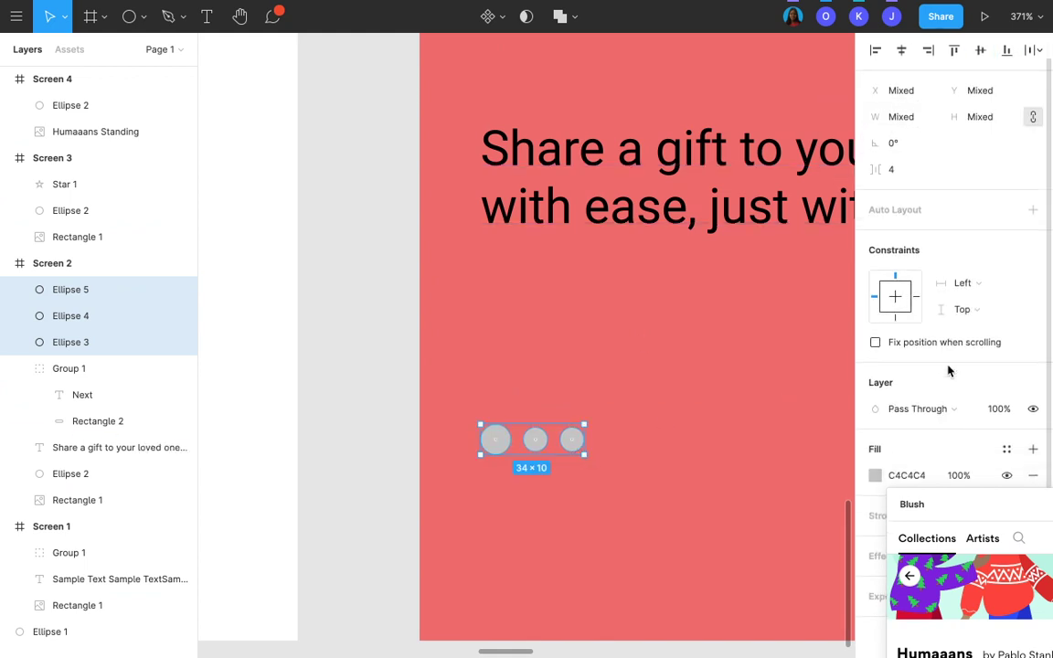
pyautogui.click(905, 475)
pyautogui.write('ffffff')
pyautogui.press('Return')
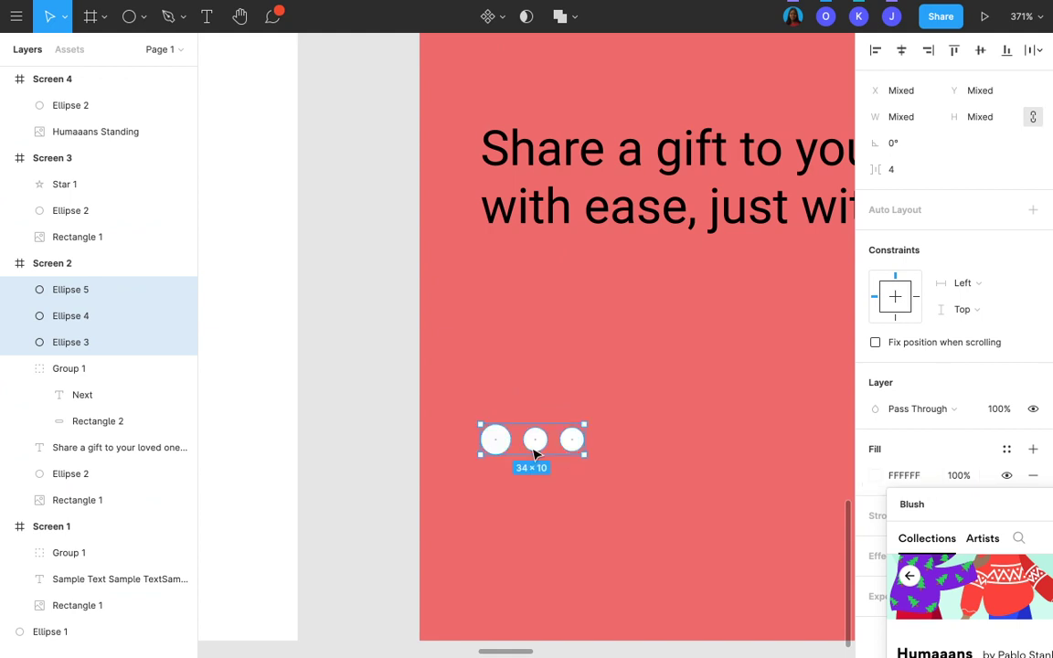
pyautogui.click(577, 460)
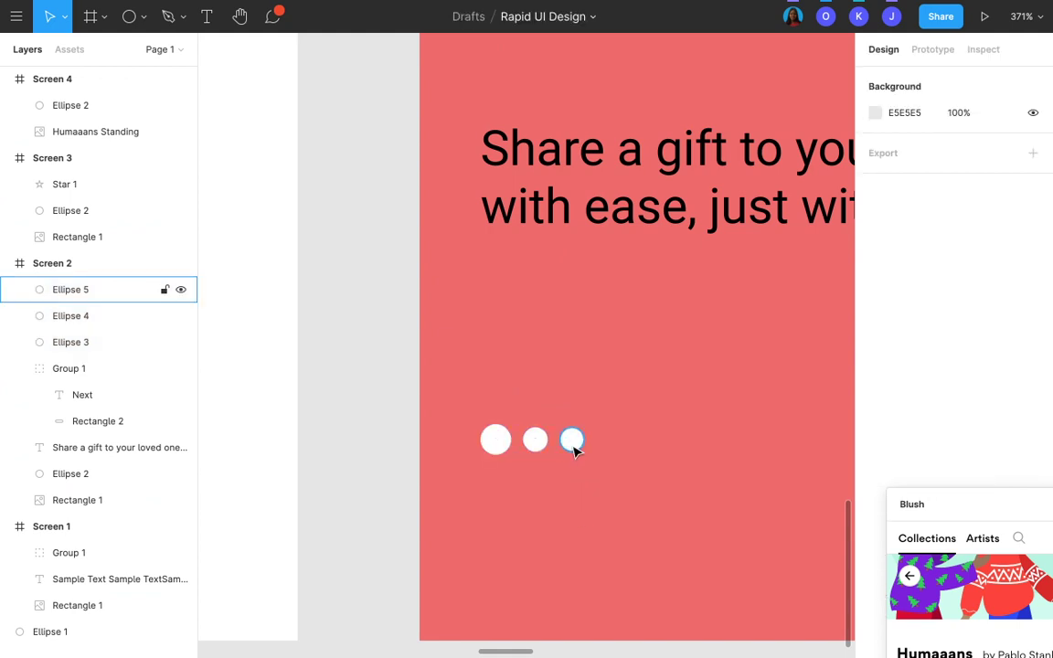
# Try a fill opacity of 80% on the second and third small circles on Screen 2, and settle on 70%.
pyautogui.click(571, 439)
pyautogui.keyDown('shift'); pyautogui.click(535, 440); pyautogui.keyUp('shift')
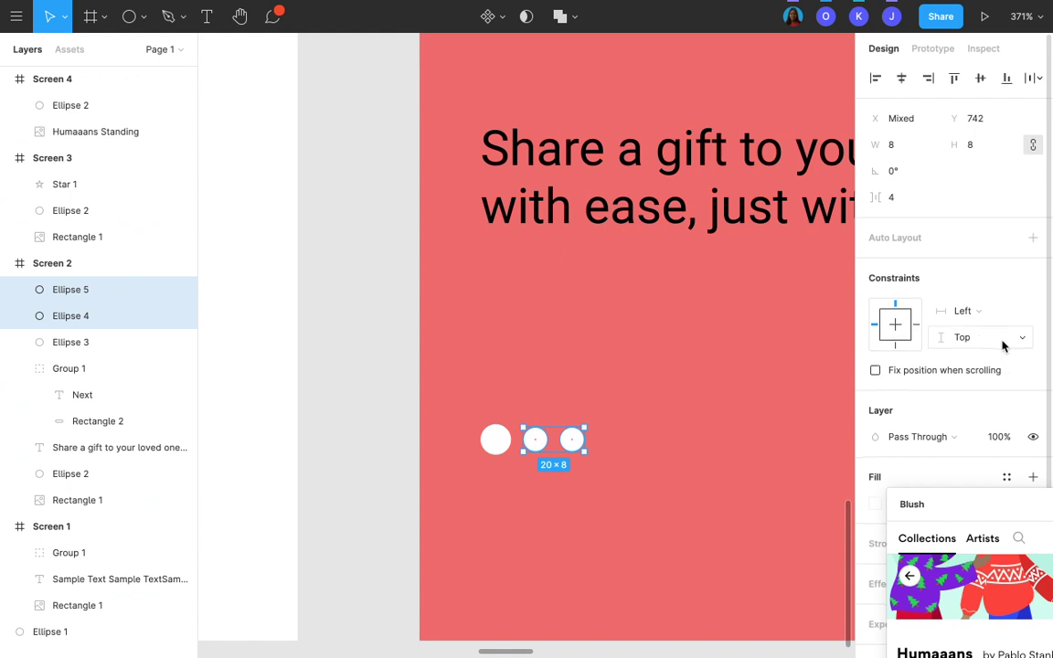
pyautogui.scroll(-1, 984, 437)
pyautogui.click(959, 476)
pyautogui.write('80')
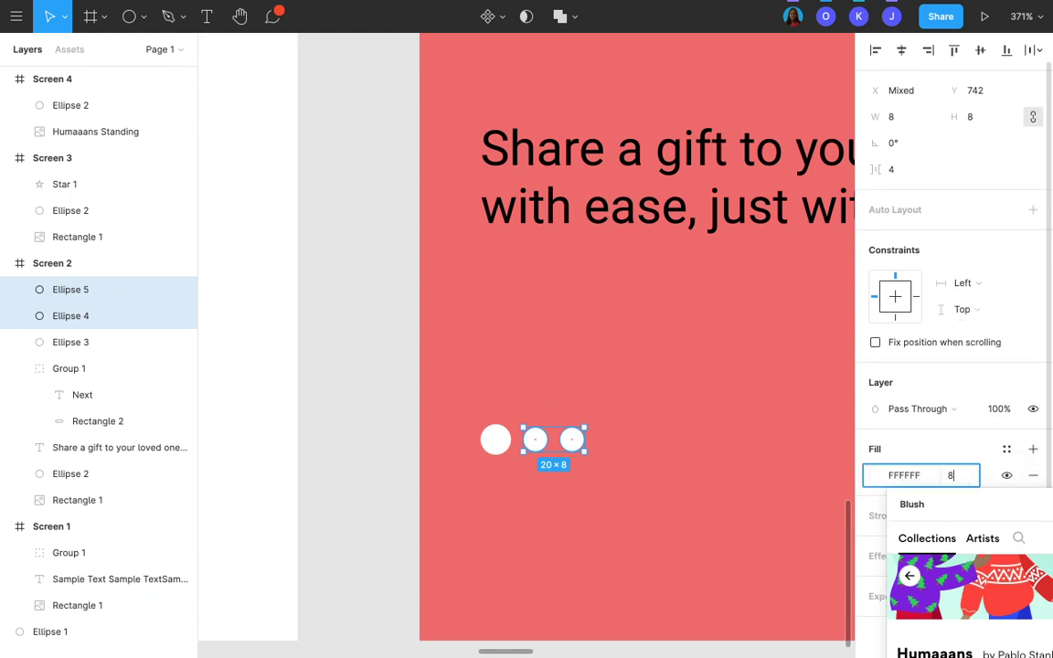
pyautogui.press('Return')
pyautogui.scroll(-3, 610, 449)
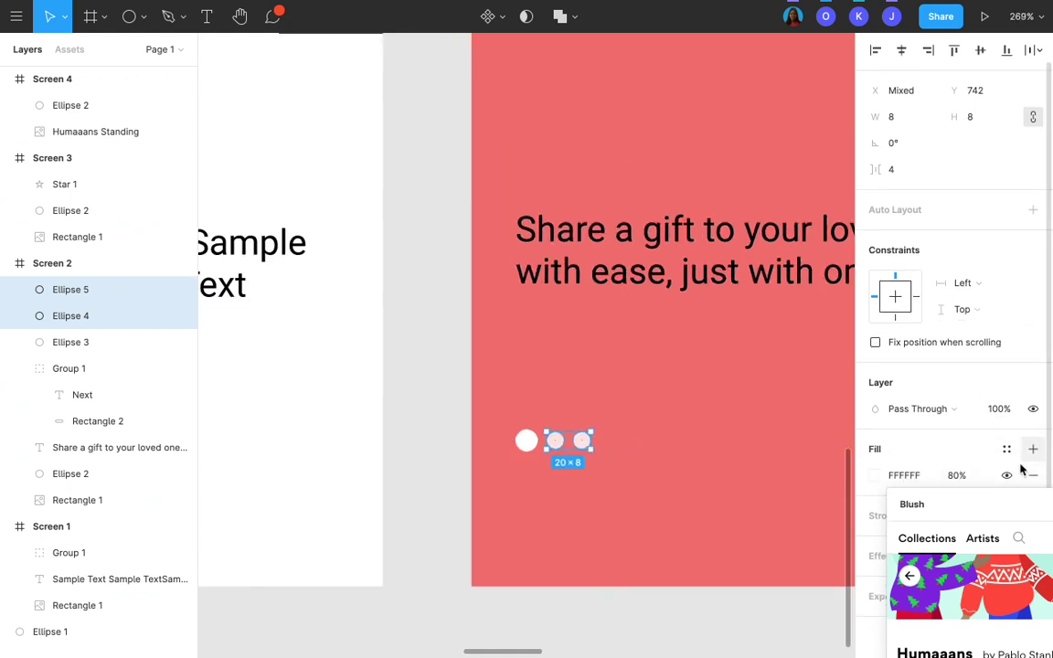
pyautogui.click(959, 475)
pyautogui.write('70')
pyautogui.press('Return')
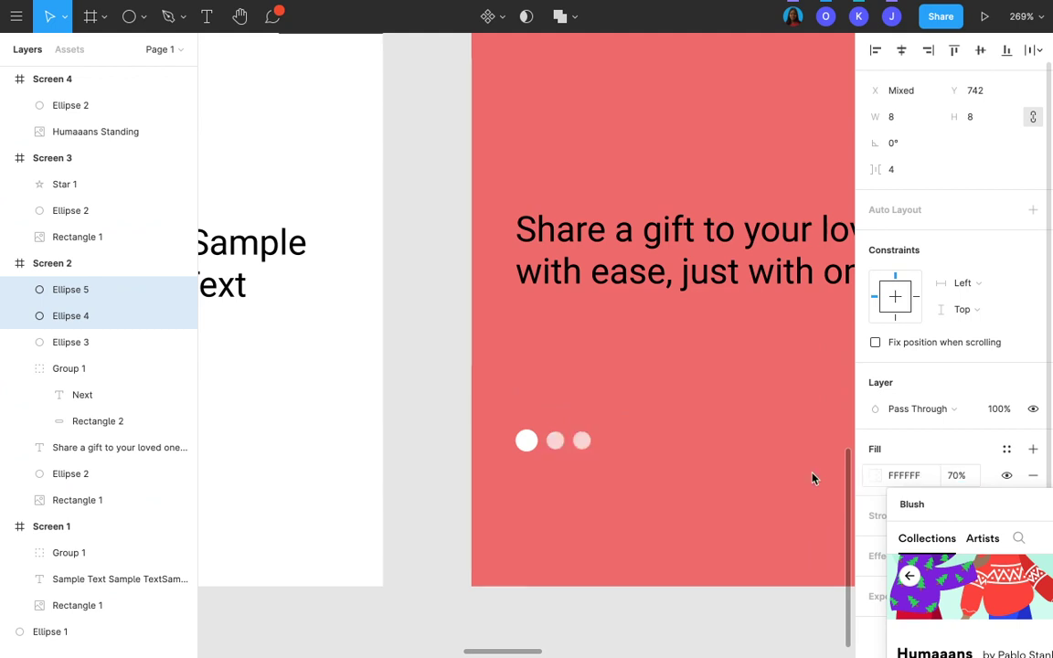
pyautogui.scroll(-3, 741, 479)
pyautogui.click(719, 636)
pyautogui.hscroll(2, 719, 637)
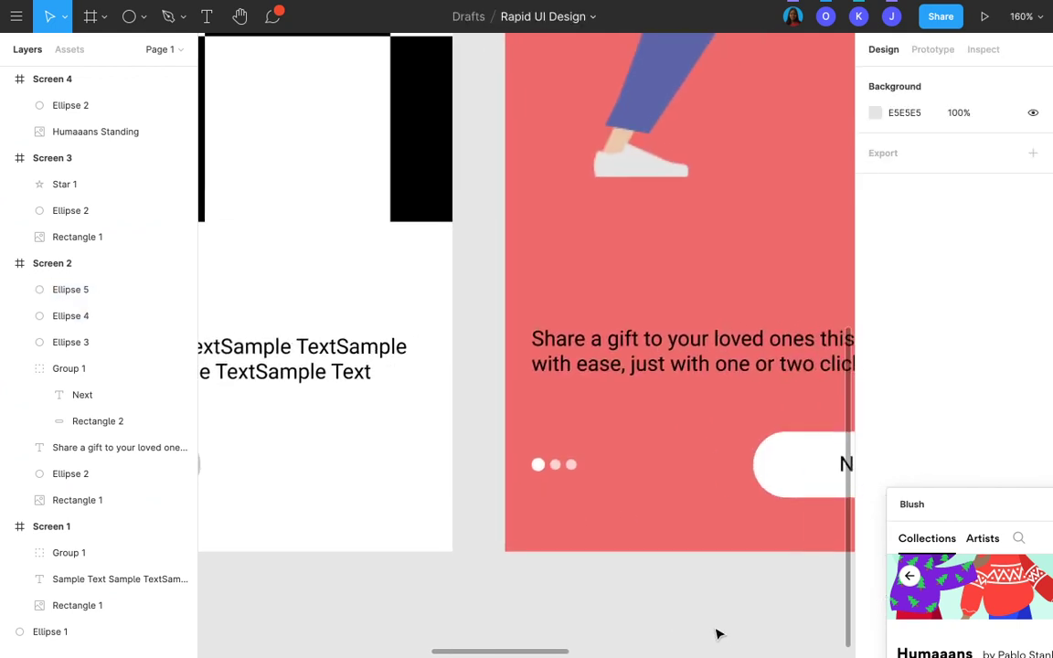
# Set the horizontal spacing between the three pagination dots on Screen 2 to 5.
pyautogui.scroll(5, 537, 485)
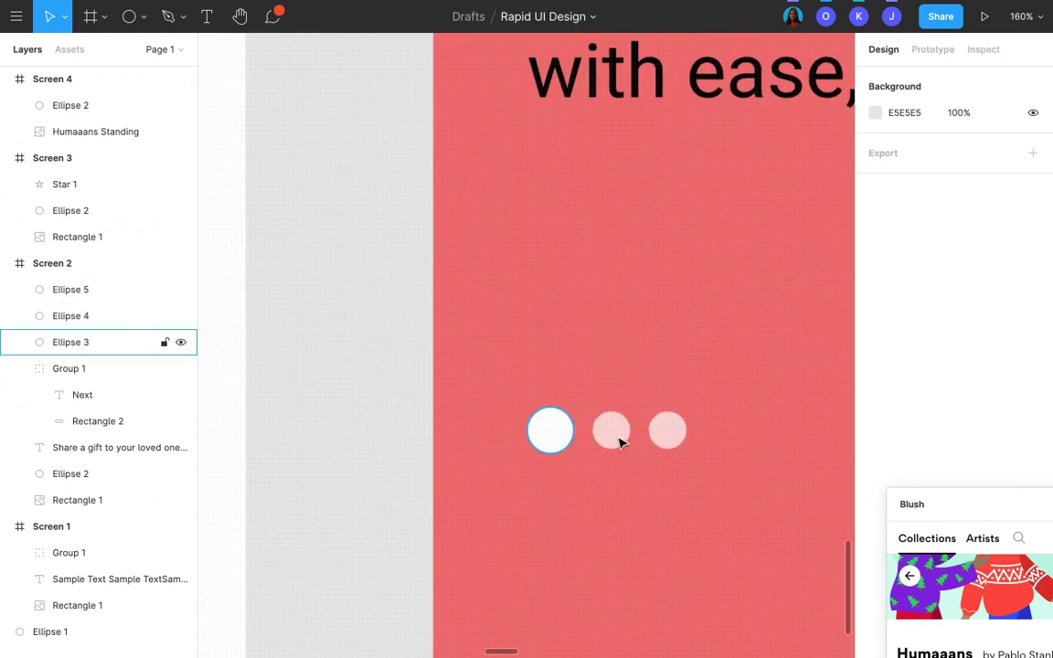
pyautogui.click(552, 431)
pyautogui.keyDown('shift'); pyautogui.click(623, 441); pyautogui.keyUp('shift')
pyautogui.keyDown('shift'); pyautogui.click(671, 447); pyautogui.keyUp('shift')
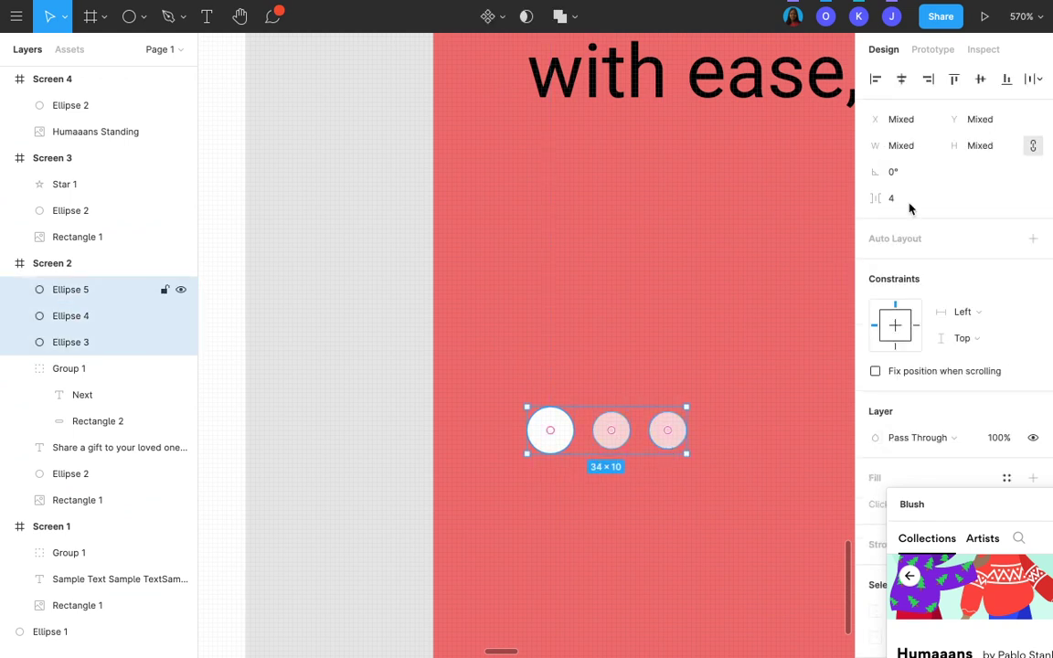
pyautogui.click(894, 204)
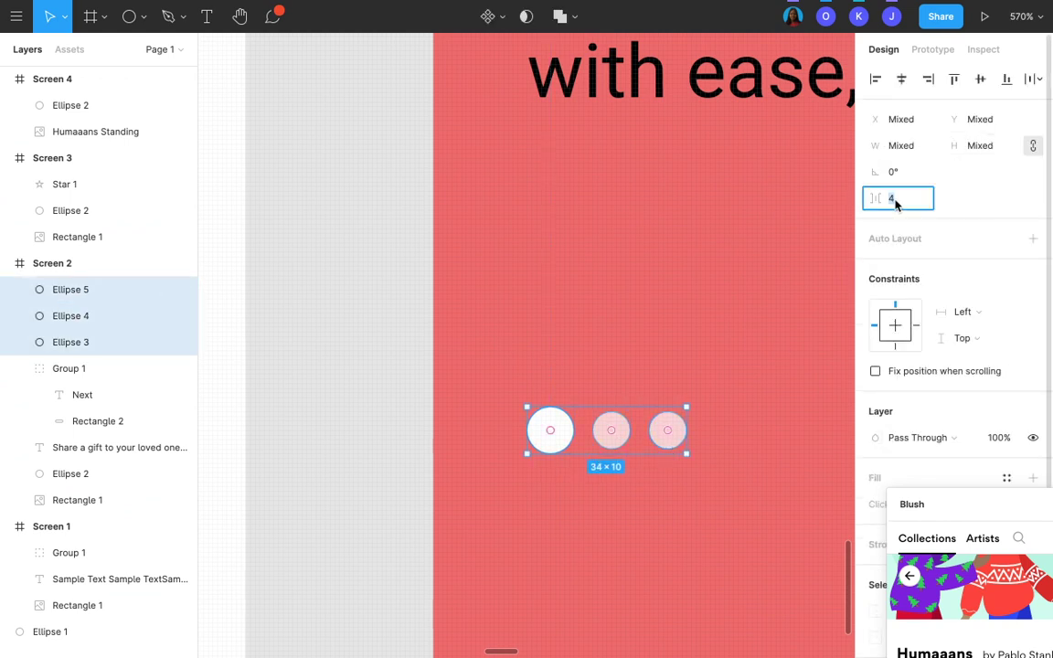
pyautogui.press('Return')
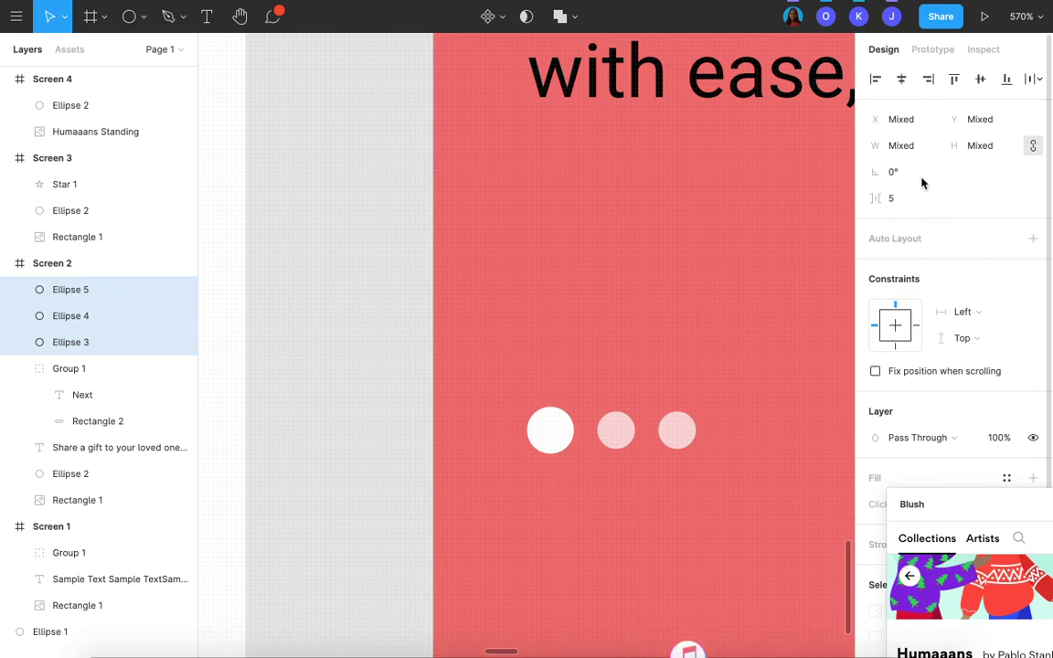
pyautogui.keyDown('ctrl'); pyautogui.scroll(-5, 718, 285); pyautogui.keyUp('ctrl')
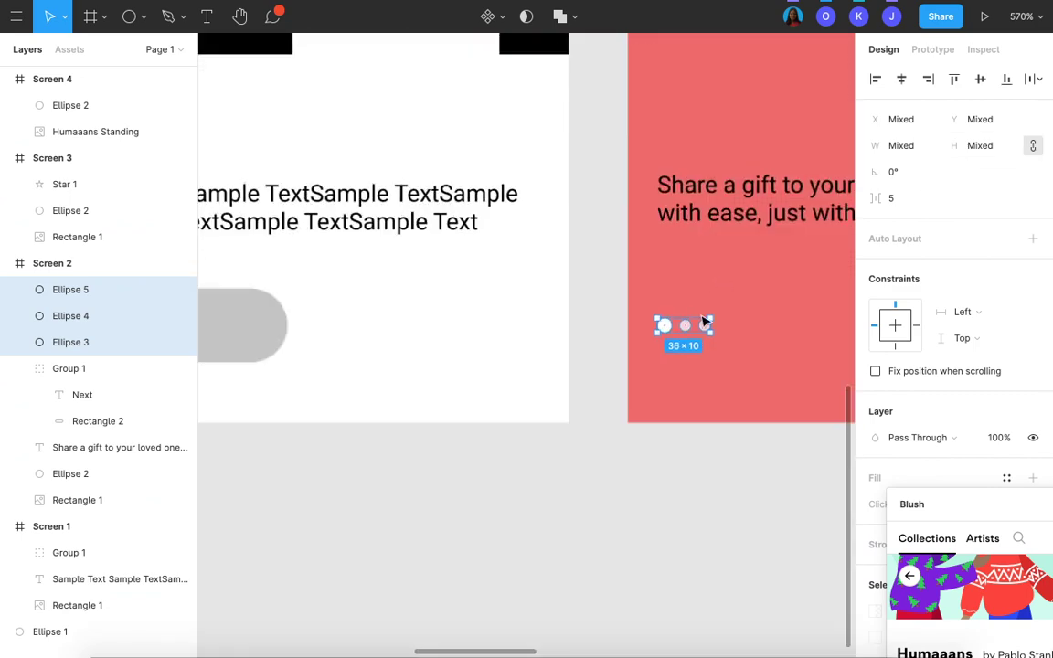
pyautogui.click(621, 434)
# Group the three pagination dots on Screen 2.
pyautogui.keyDown('ctrl'); pyautogui.scroll(-2, 623, 435); pyautogui.keyUp('ctrl')
pyautogui.hscroll(2, 709, 488)
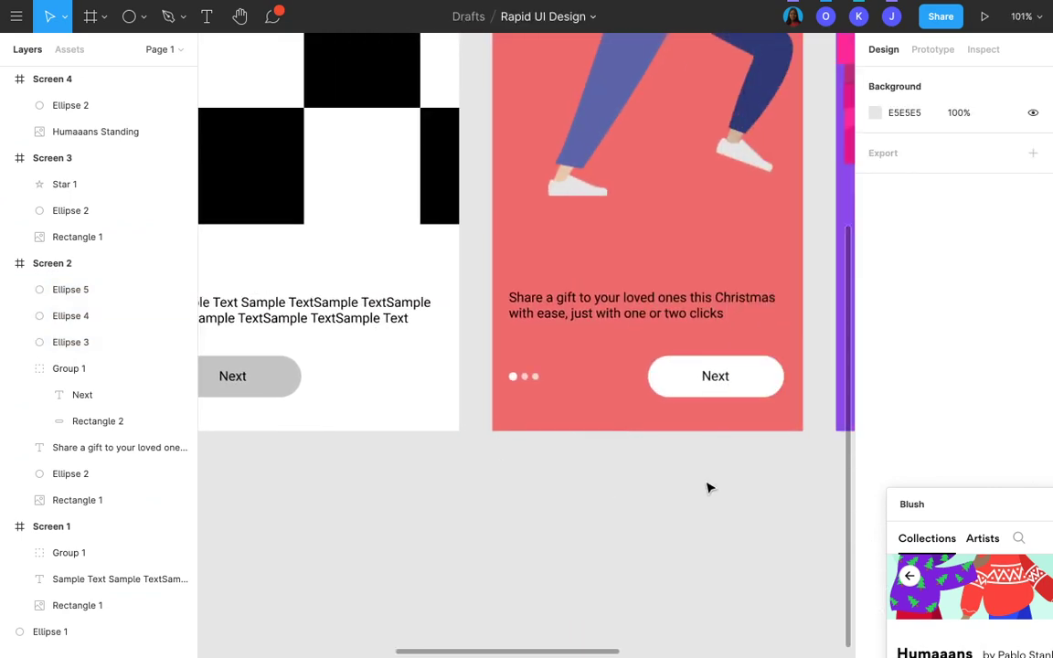
pyautogui.keyDown('ctrl'); pyautogui.scroll(-1, 709, 488); pyautogui.keyUp('ctrl')
pyautogui.click(546, 390)
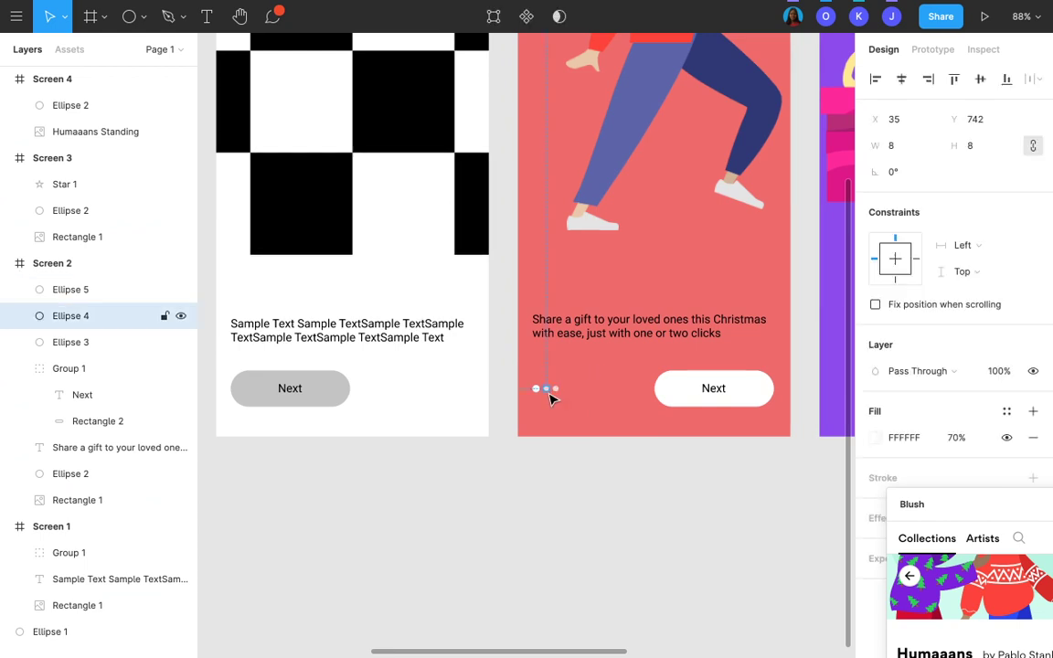
pyautogui.click(103, 345)
pyautogui.keyDown('shift'); pyautogui.click(83, 293); pyautogui.keyUp('shift')
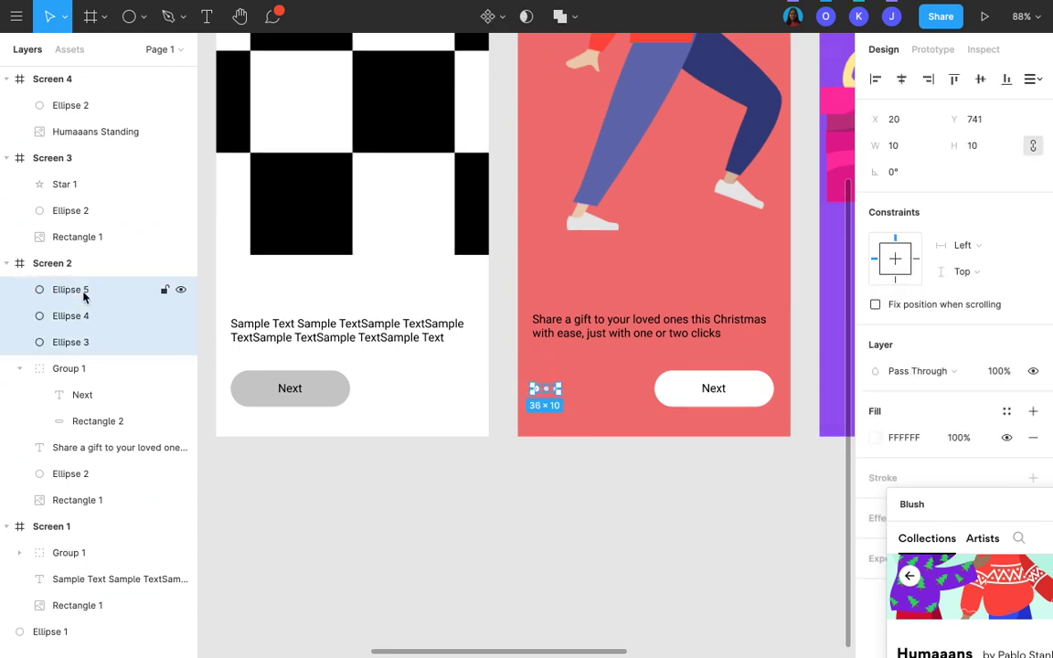
pyautogui.hotkey('ctrl', 'g')
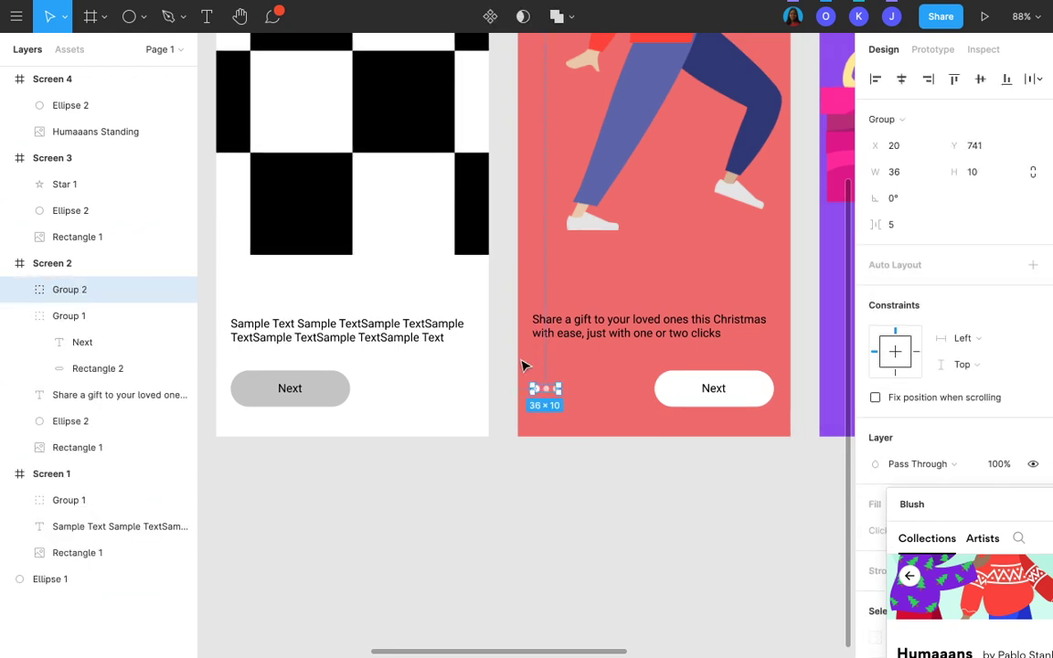
# Copy the dot group, Next button and gift text from Screen 2 into Screen 3 and Screen 4.
pyautogui.keyDown('shift'); pyautogui.click(713, 393); pyautogui.keyUp('shift')
pyautogui.keyDown('shift'); pyautogui.click(673, 334); pyautogui.keyUp('shift')
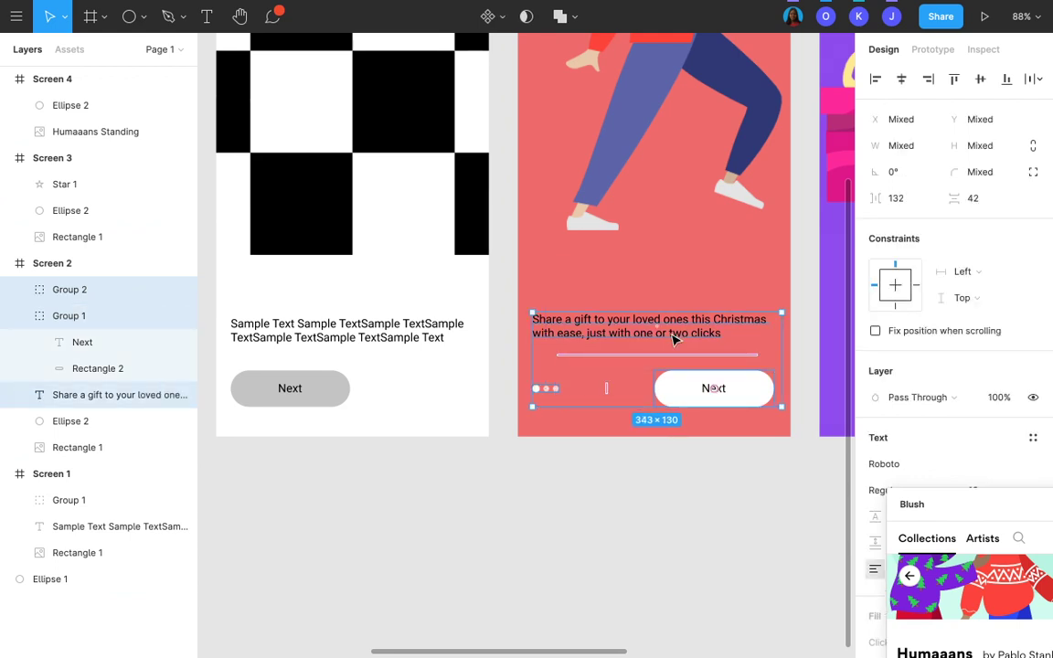
pyautogui.scroll(-2, 673, 336)
pyautogui.hscroll(5, 673, 338)
pyautogui.scroll(2, 674, 338)
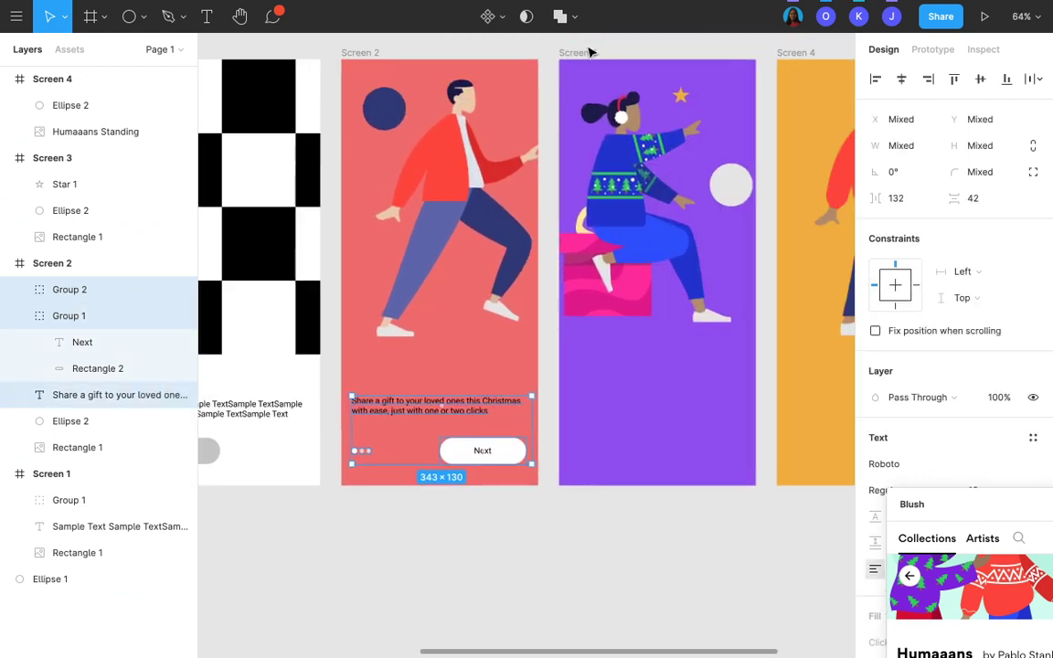
pyautogui.click(592, 52)
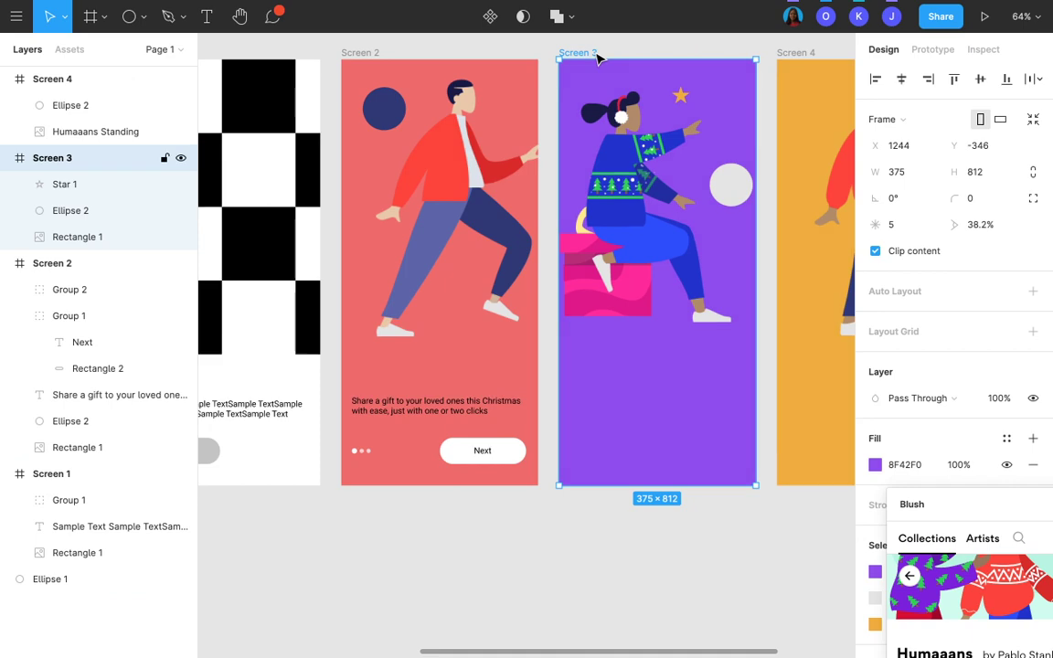
pyautogui.hotkey('ctrl', 'v')
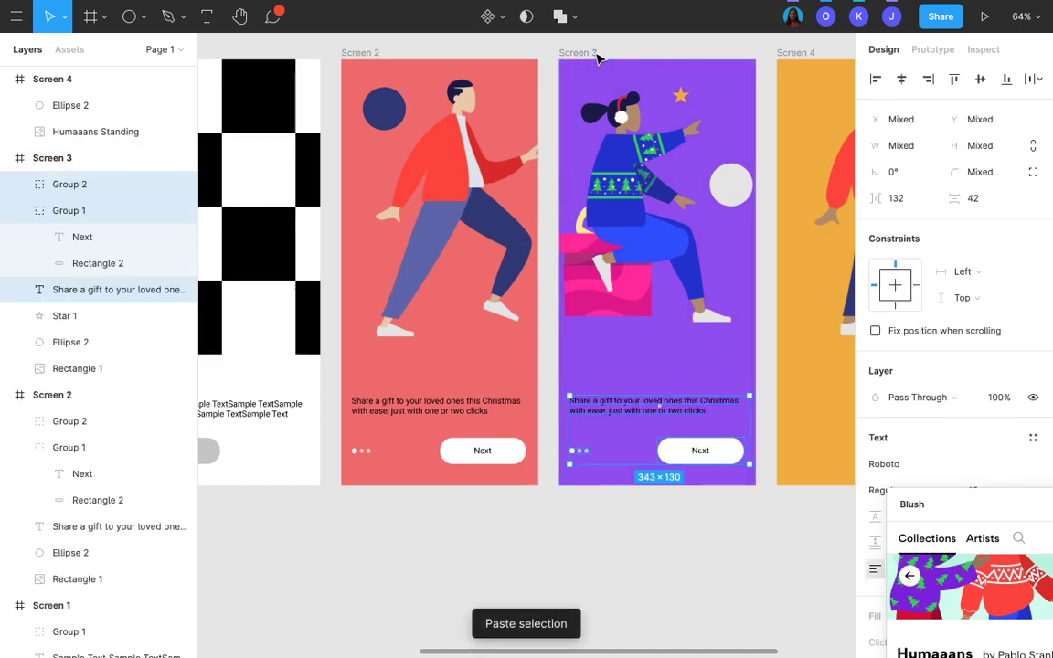
pyautogui.click(792, 56)
pyautogui.hotkey('ctrl', 'v')
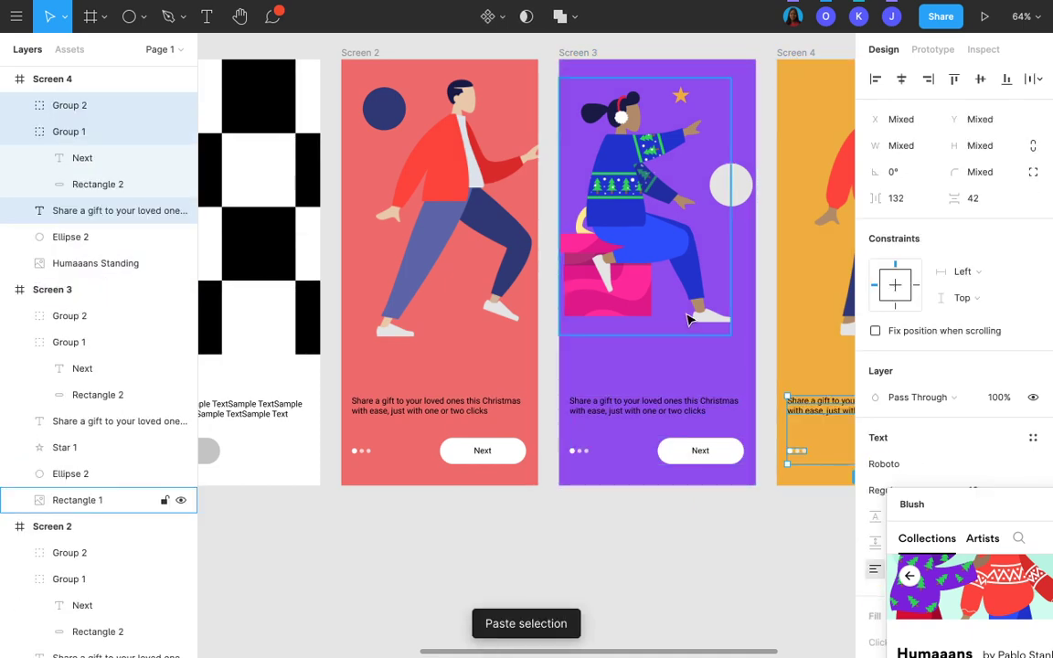
pyautogui.hscroll(4, 688, 312)
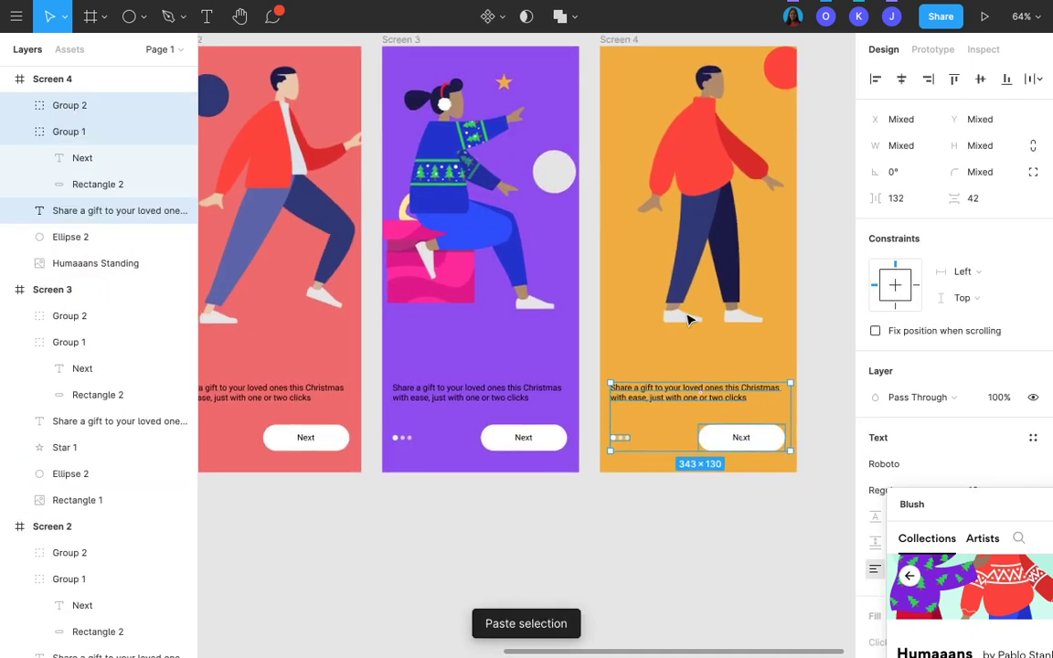
pyautogui.click(320, 473)
# Swap the large white dot with the second dot on Screen 3 so the middle dot is the active one.
pyautogui.scroll(10, 354, 475)
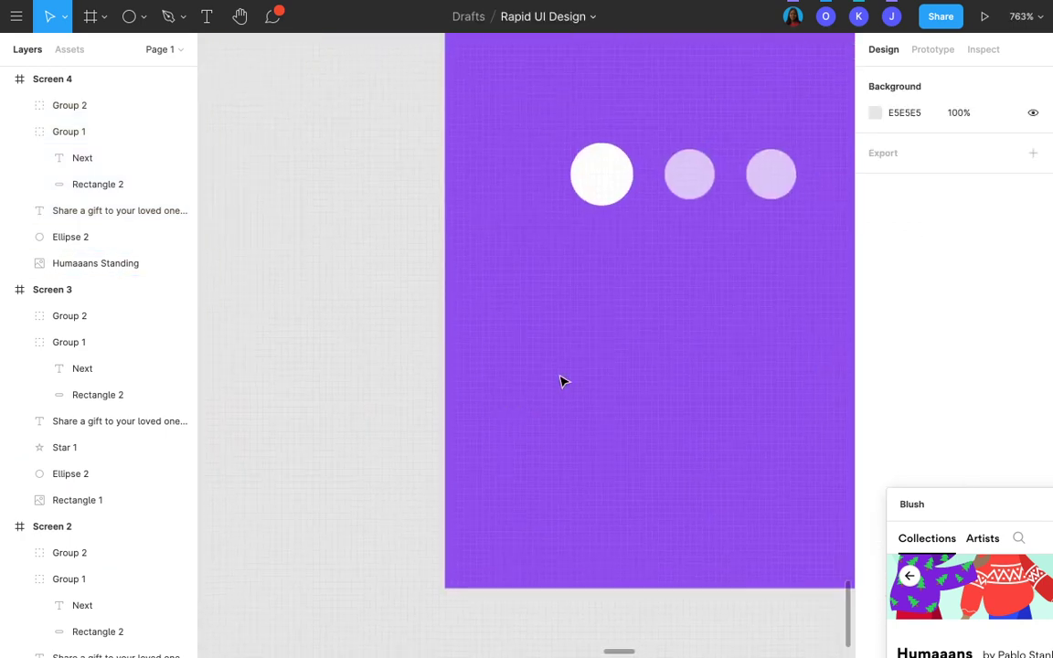
pyautogui.click(688, 175)
pyautogui.keyDown('shift'); pyautogui.click(601, 174); pyautogui.keyUp('shift')
pyautogui.scroll(5, 699, 169)
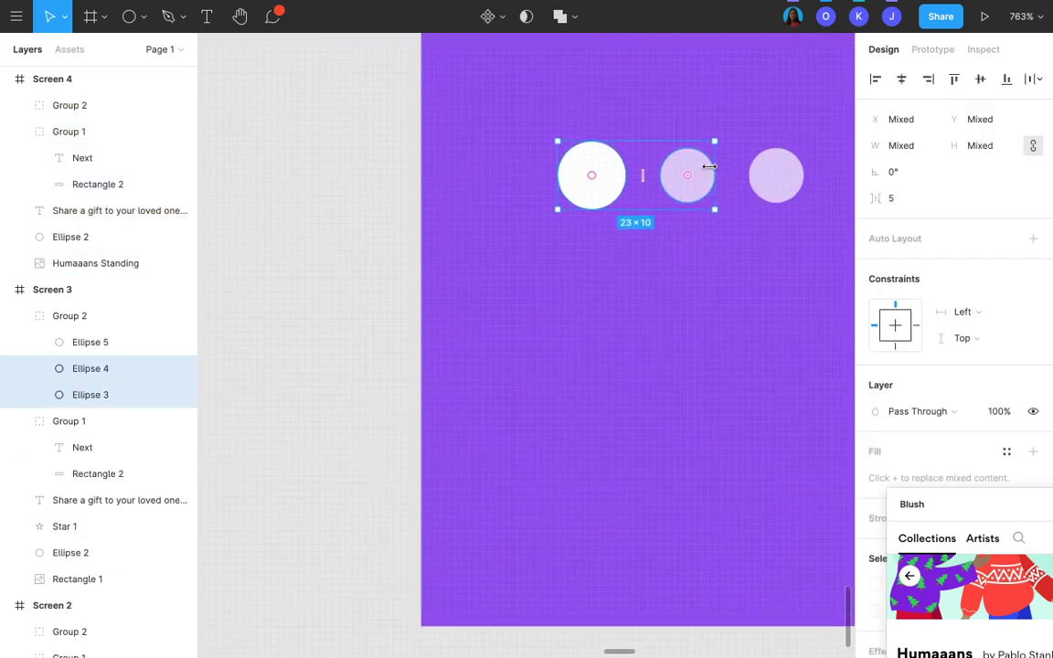
pyautogui.moveTo(604, 202); pyautogui.dragTo(496, 218)
pyautogui.scroll(-10, 496, 219)
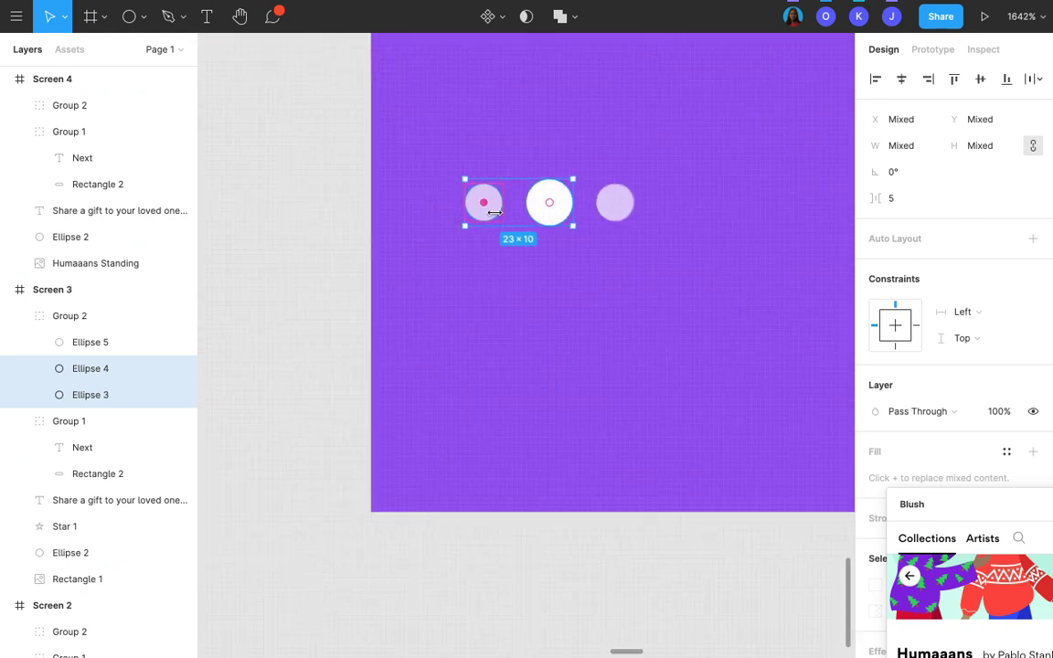
# Swap the large white dot with the second dot in the pagination group on Screen 4.
pyautogui.hscroll(2, 496, 218)
pyautogui.hscroll(10, 498, 218)
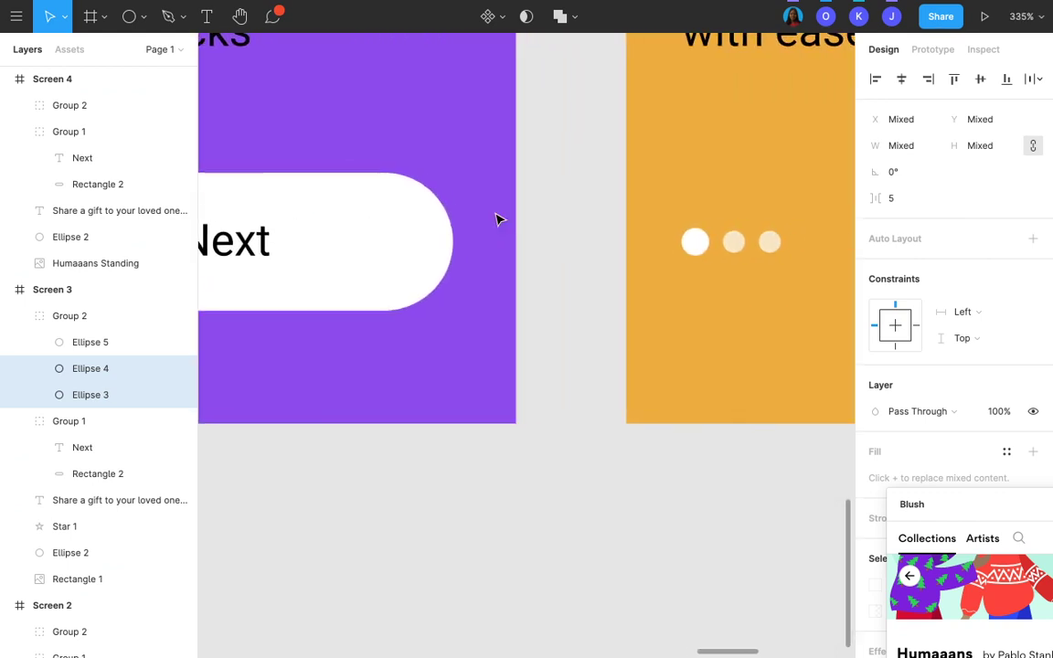
pyautogui.scroll(3, 790, 270)
pyautogui.scroll(2, 790, 270)
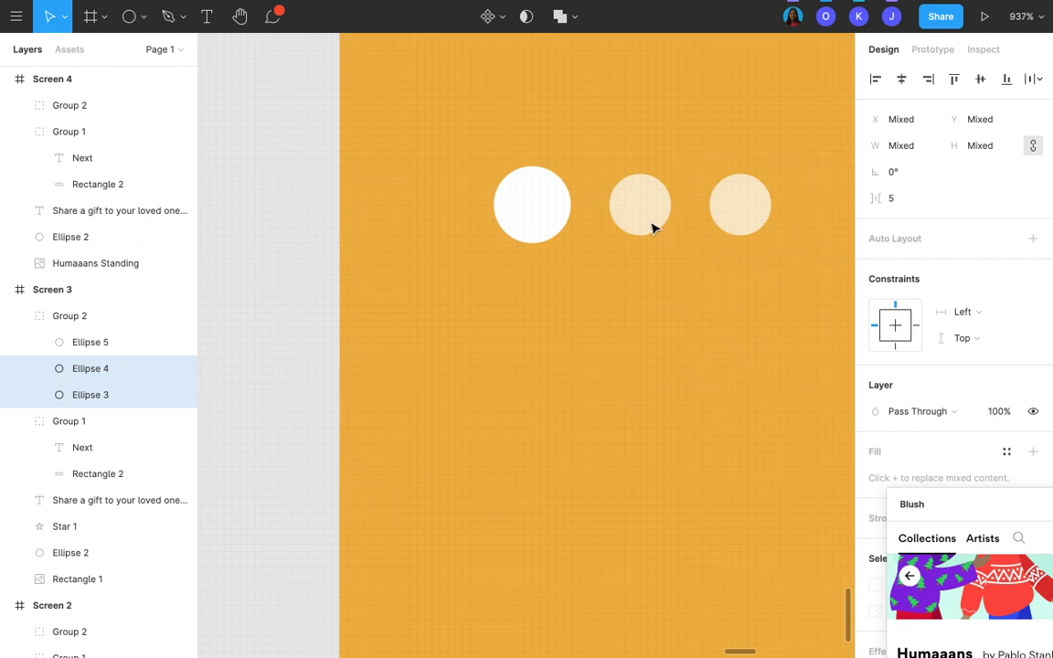
pyautogui.click(653, 229)
pyautogui.keyDown('shift'); pyautogui.click(548, 221); pyautogui.keyUp('shift')
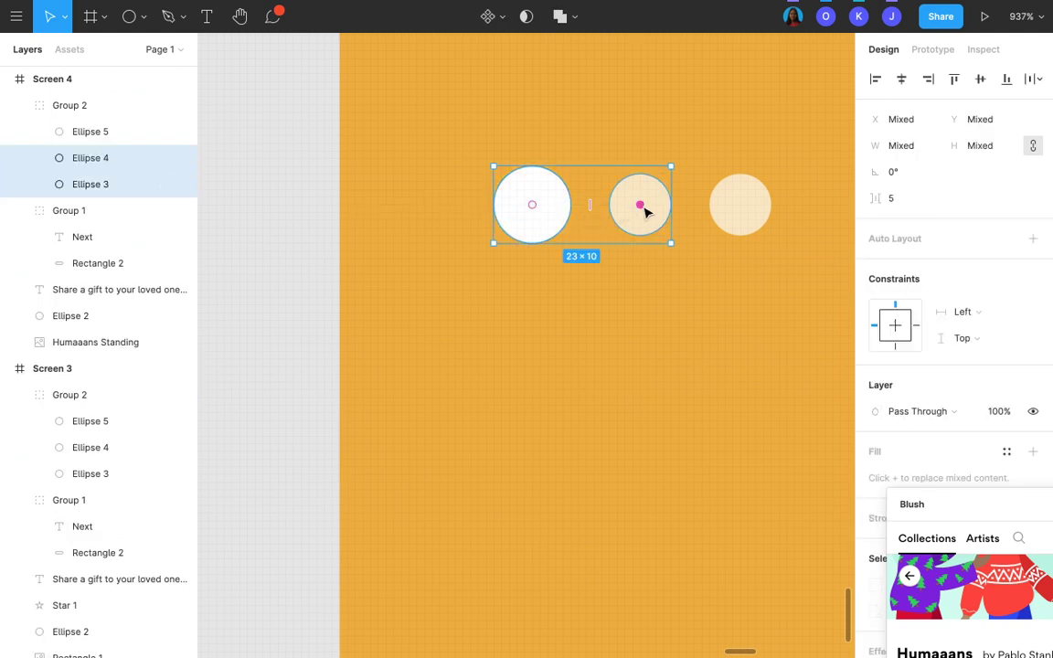
pyautogui.moveTo(644, 212); pyautogui.dragTo(526, 206)
pyautogui.scroll(-5, 523, 210)
pyautogui.scroll(5, 524, 208)
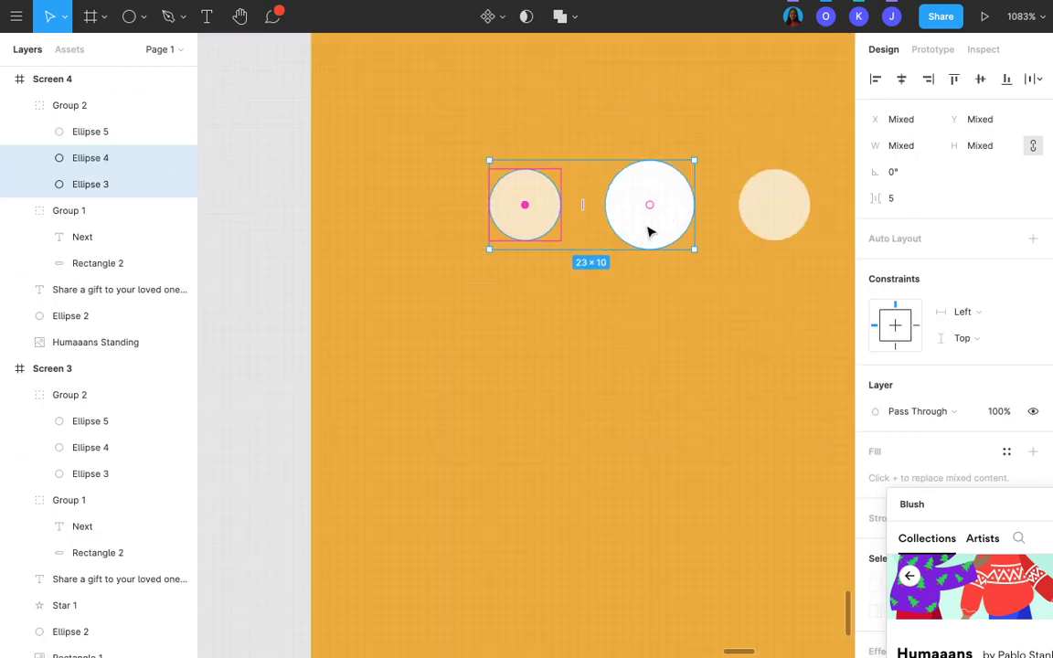
# Swap the large white dot with the third dot on Screen 4 so the last dot is the active one.
pyautogui.click(632, 241)
pyautogui.keyDown('shift'); pyautogui.click(778, 226); pyautogui.keyUp('shift')
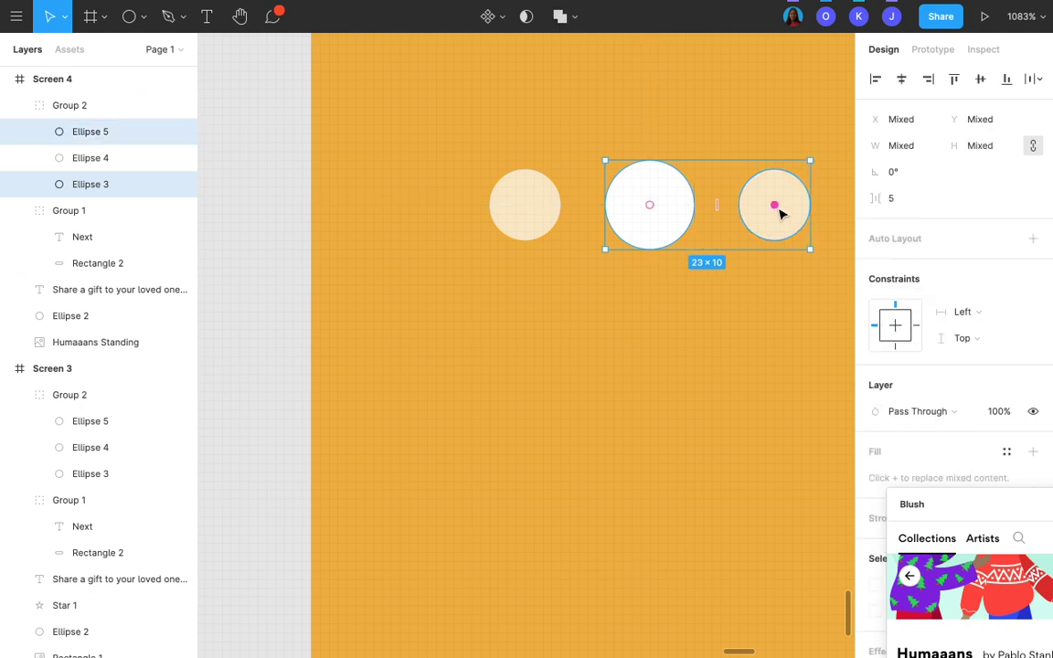
pyautogui.moveTo(782, 212); pyautogui.dragTo(644, 206)
pyautogui.scroll(-10, 680, 207)
pyautogui.scroll(-5, 672, 310)
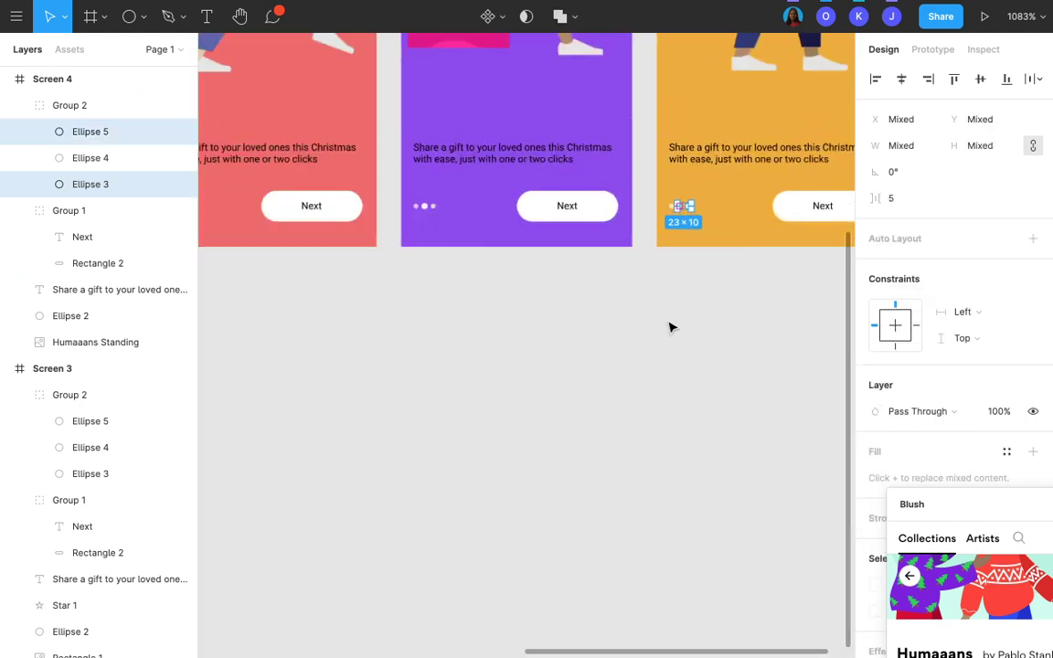
# Change the label of the Next button on Screen 4 to "Continue".
pyautogui.click(670, 383)
pyautogui.scroll(-5, 670, 383)
pyautogui.scroll(3, 670, 386)
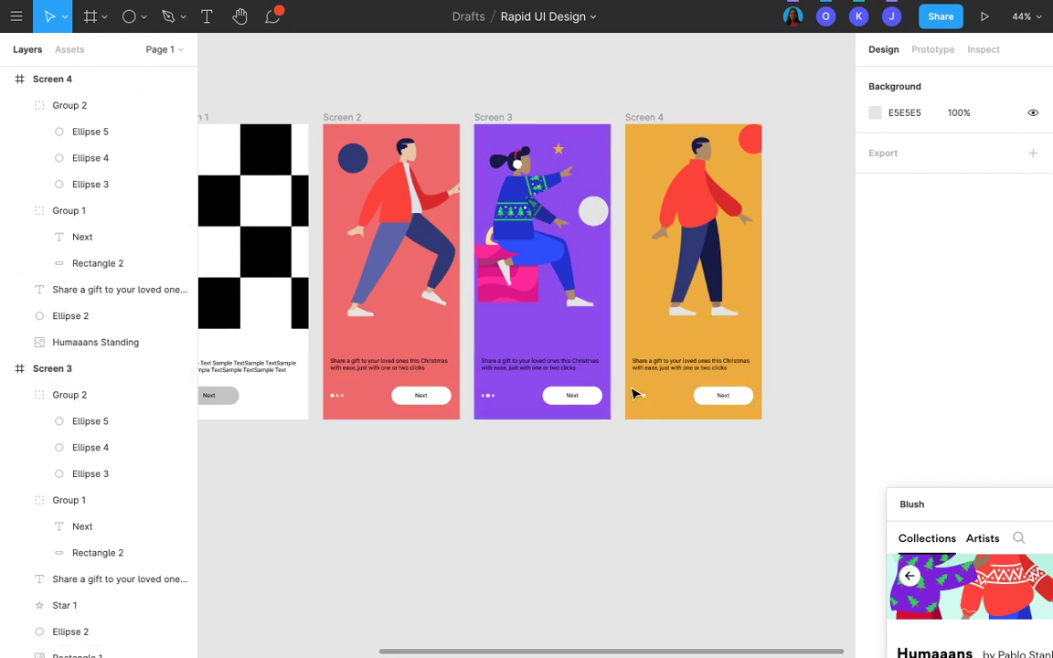
pyautogui.scroll(2, 635, 393)
pyautogui.scroll(-2, 635, 393)
pyautogui.scroll(1, 635, 392)
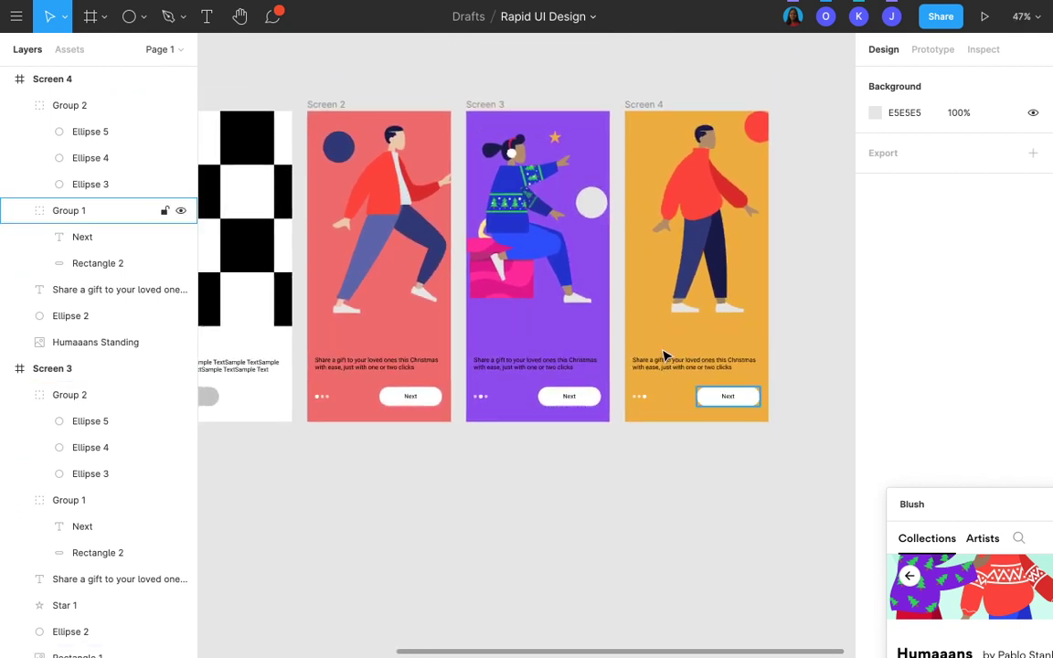
pyautogui.scroll(3, 666, 357)
pyautogui.doubleClick(765, 429)
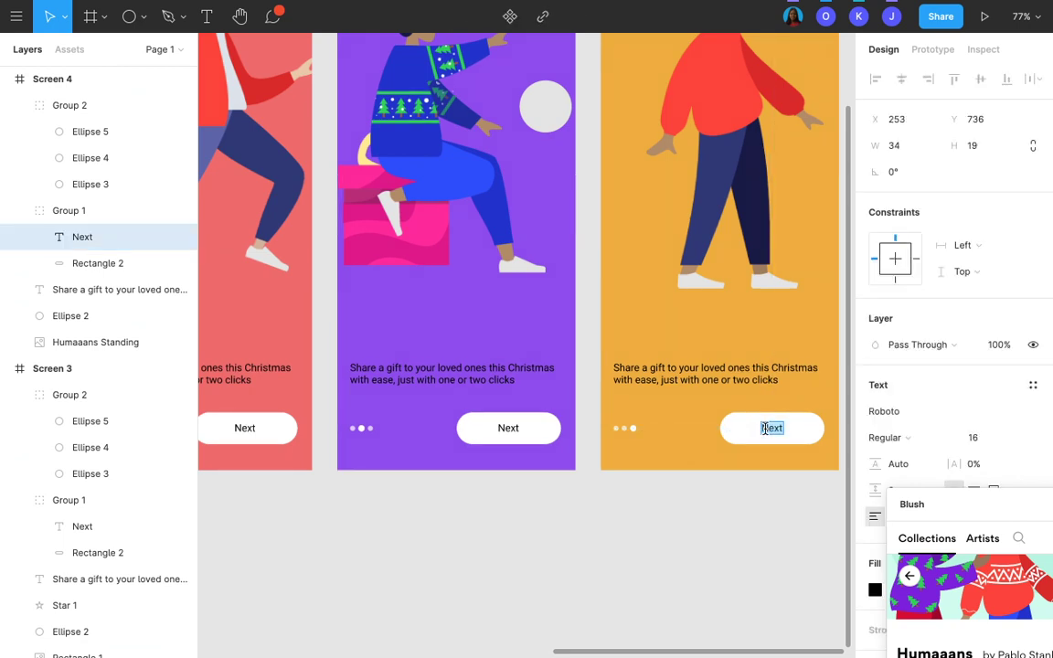
pyautogui.write('Continue')
pyautogui.press('Escape')
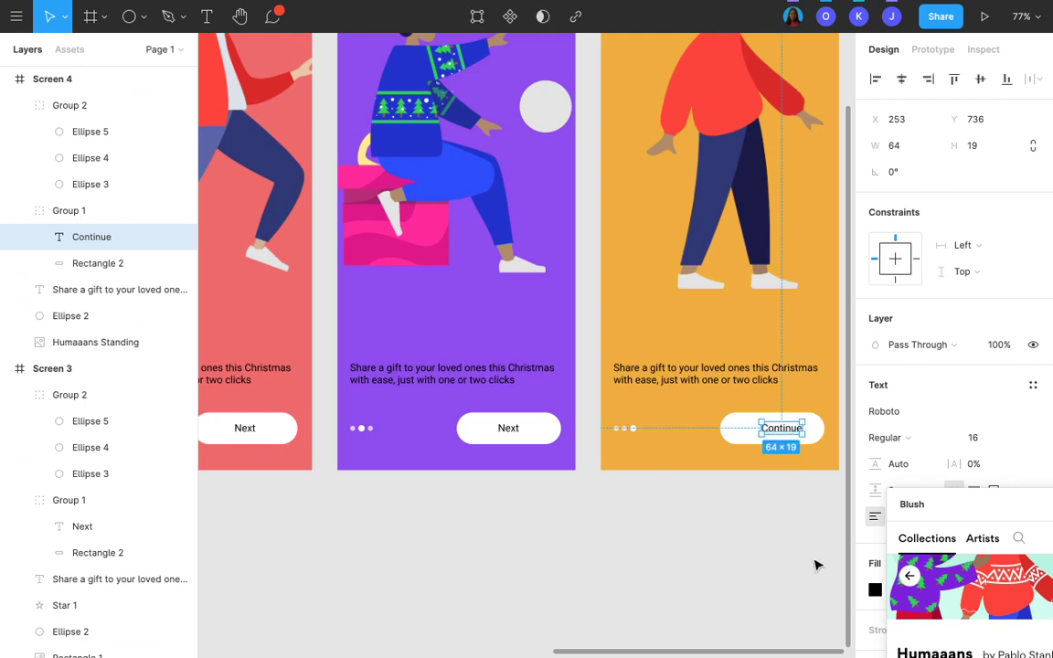
# Reword the button label on Screen 4 as "Get Started".
pyautogui.doubleClick(782, 432)
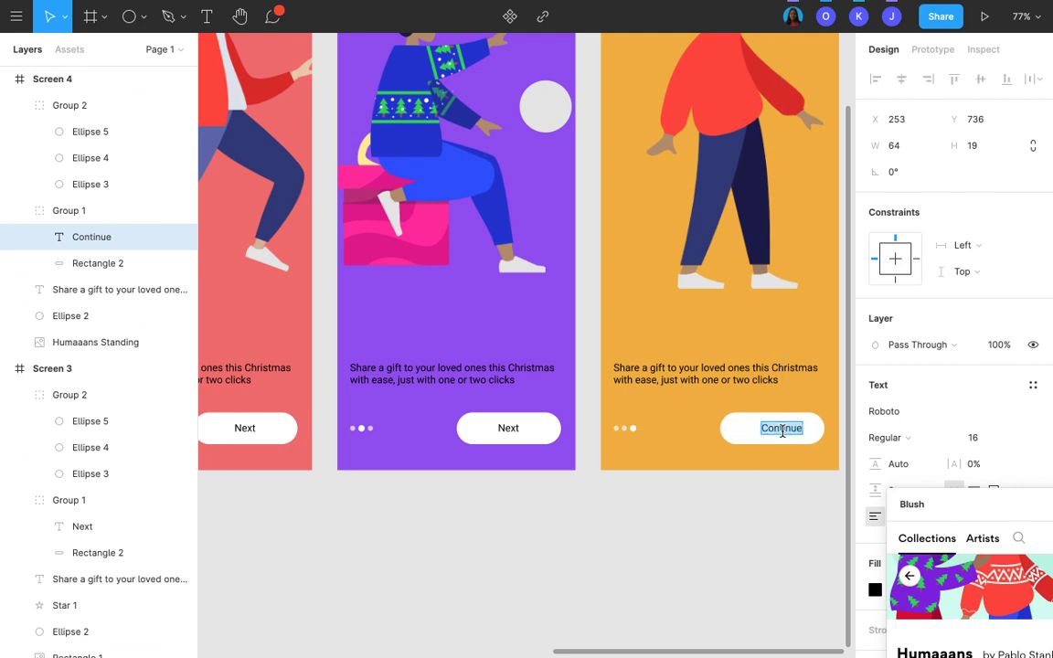
pyautogui.write('Get S')
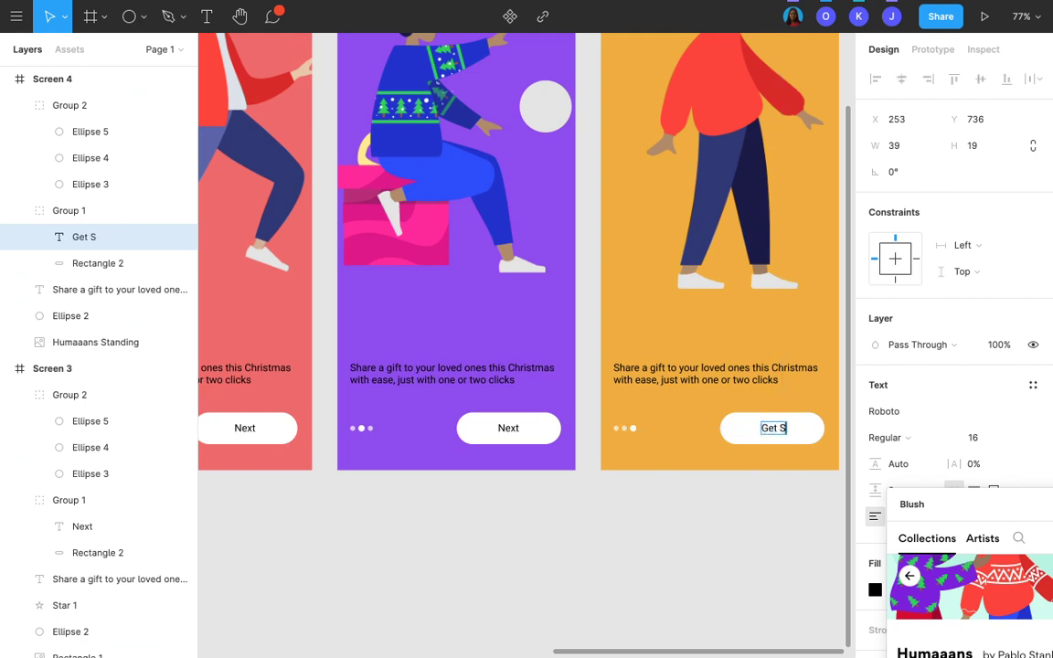
pyautogui.write('tarte')
pyautogui.press('BackSpace')
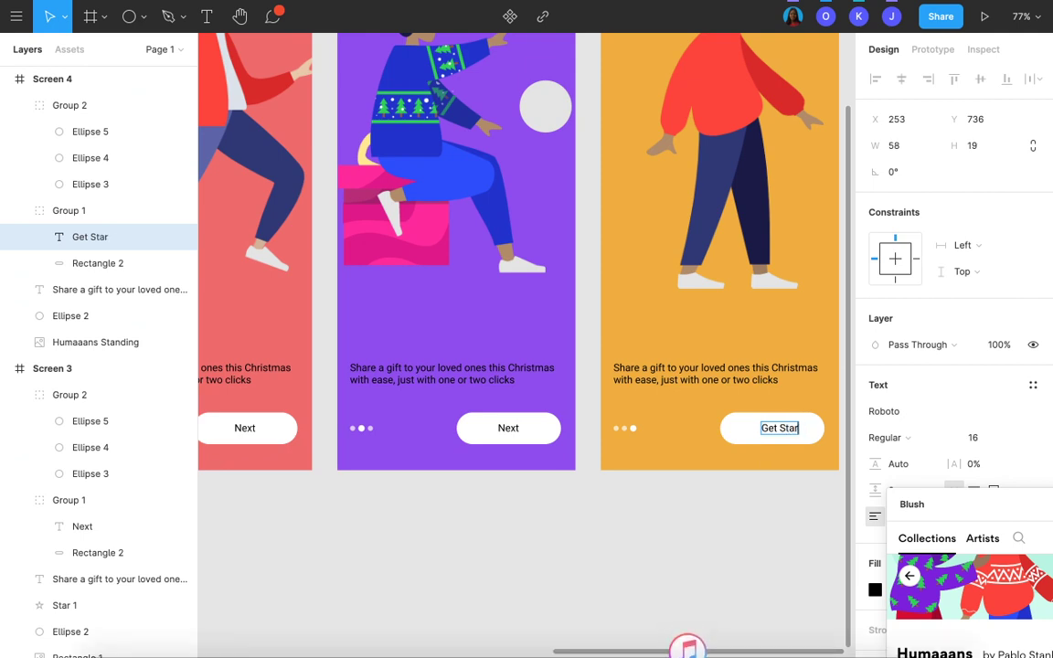
pyautogui.write('ted')
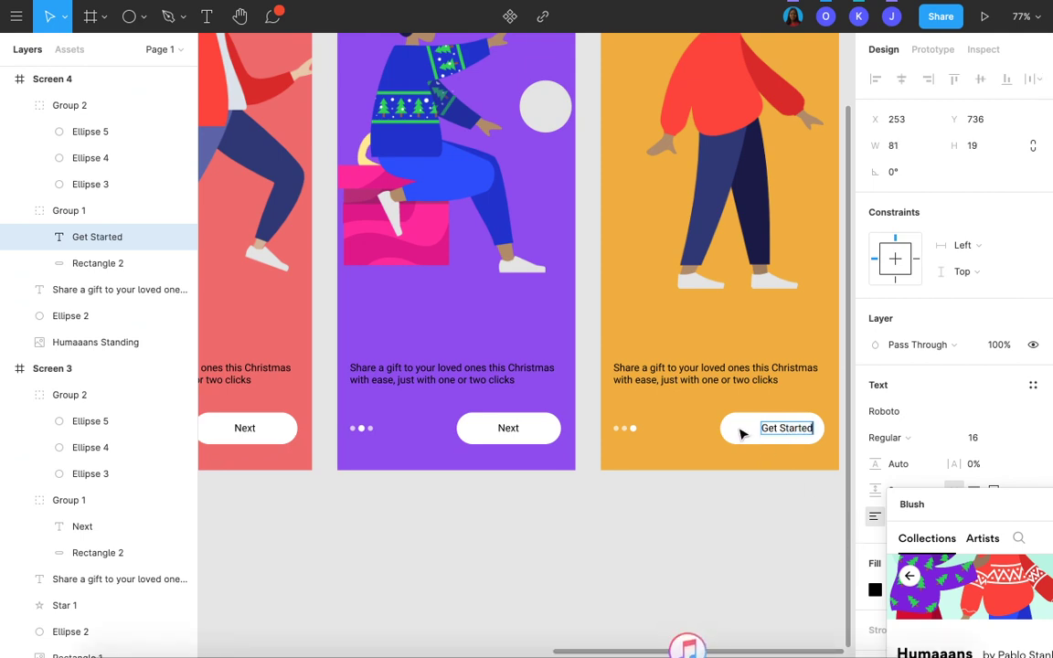
pyautogui.press('Escape')
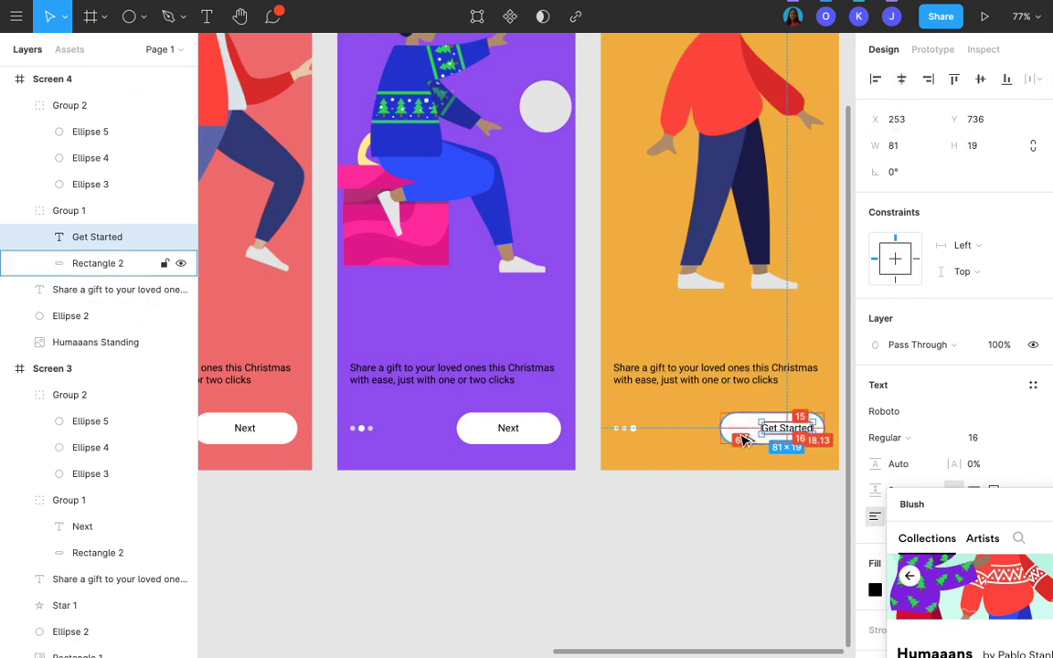
# Centre the "Get Started" label horizontally on its white button on Screen 4.
pyautogui.keyDown('shift'); pyautogui.click(743, 437); pyautogui.keyUp('shift')
pyautogui.click(902, 80)
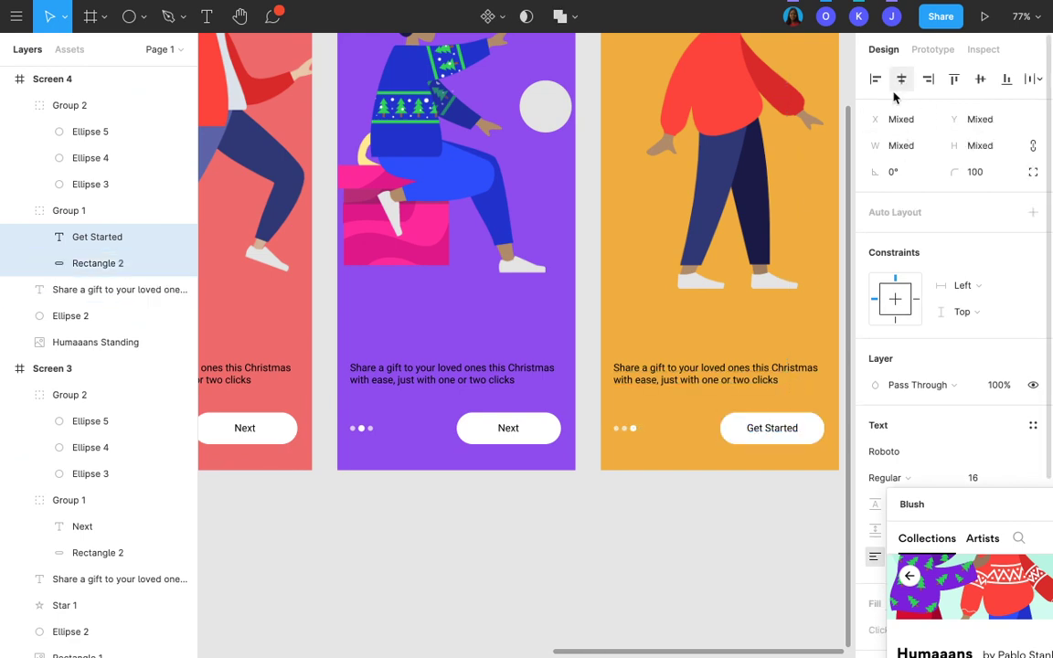
pyautogui.click(659, 588)
pyautogui.hotkey('shift', '1')
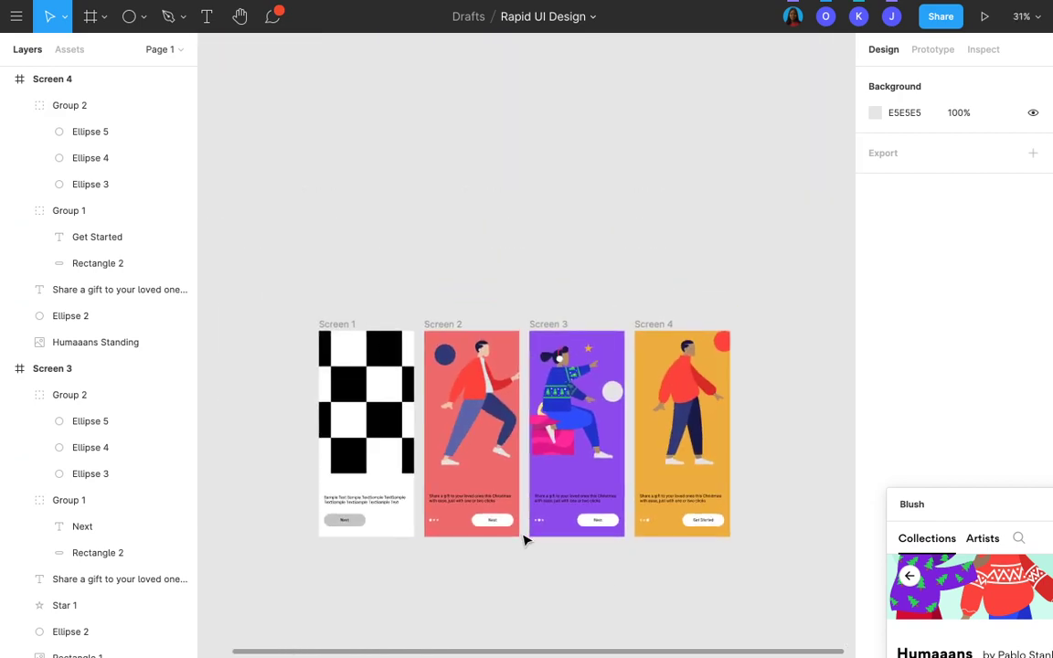
pyautogui.scroll(5, 526, 539)
pyautogui.hscroll(2, 524, 540)
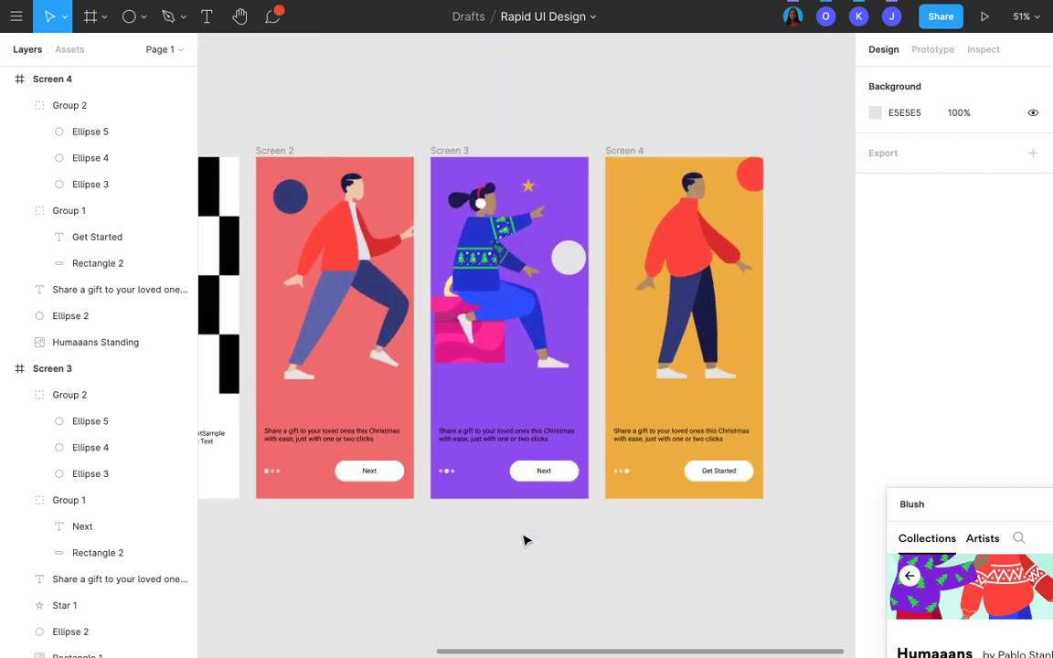
# Switch to the Google Meet call, admit the waiting participant and return to the Figma design.
pyautogui.moveTo(219, 5)
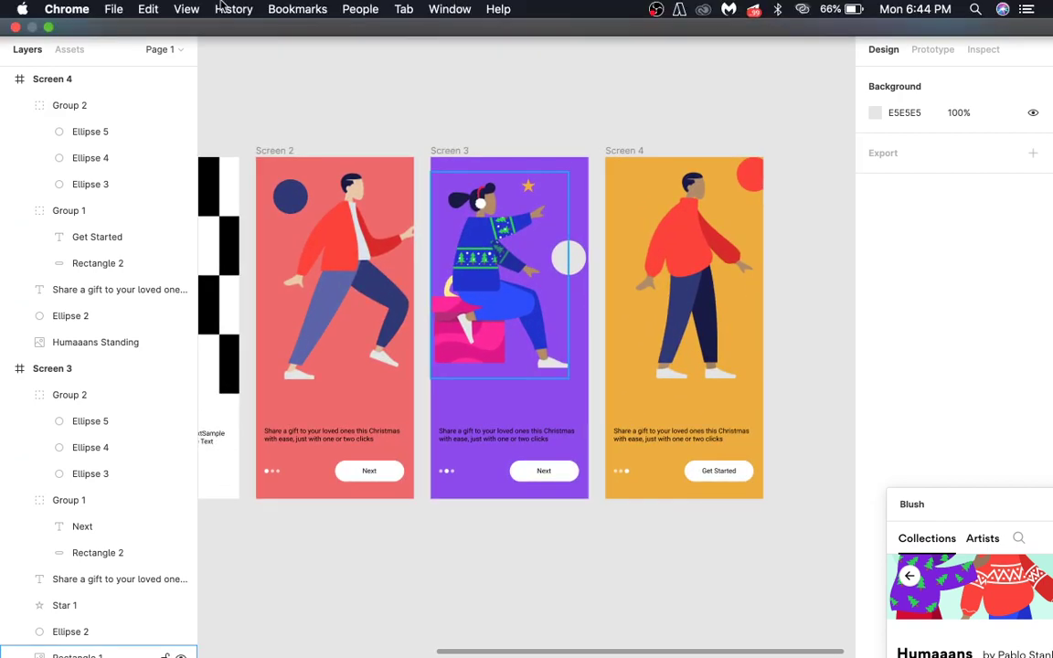
pyautogui.click(48, 29)
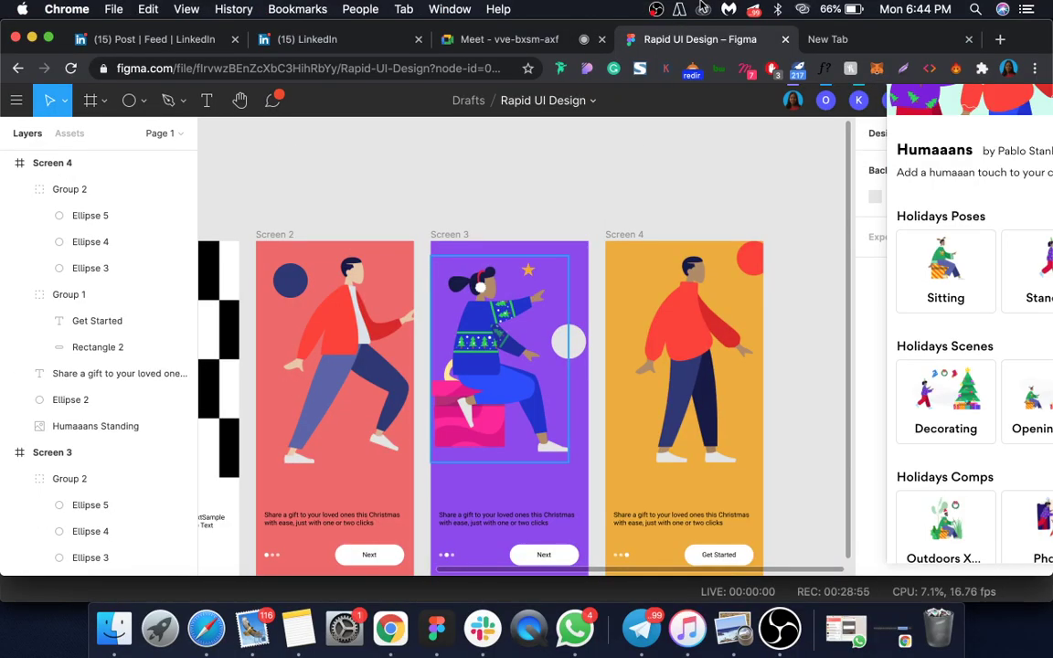
pyautogui.click(525, 43)
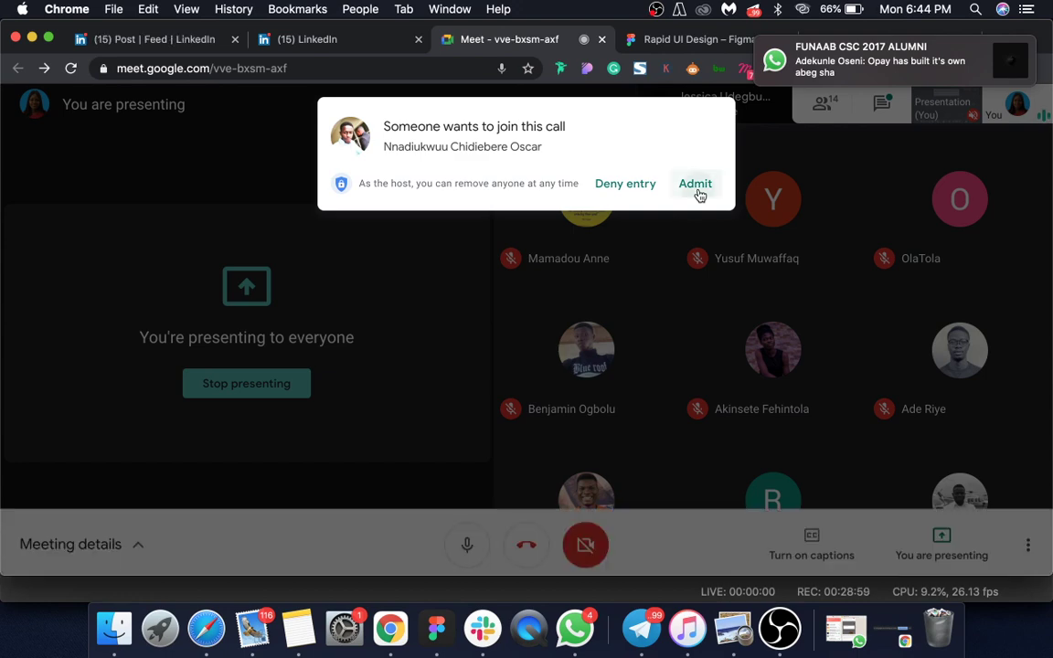
pyautogui.click(697, 186)
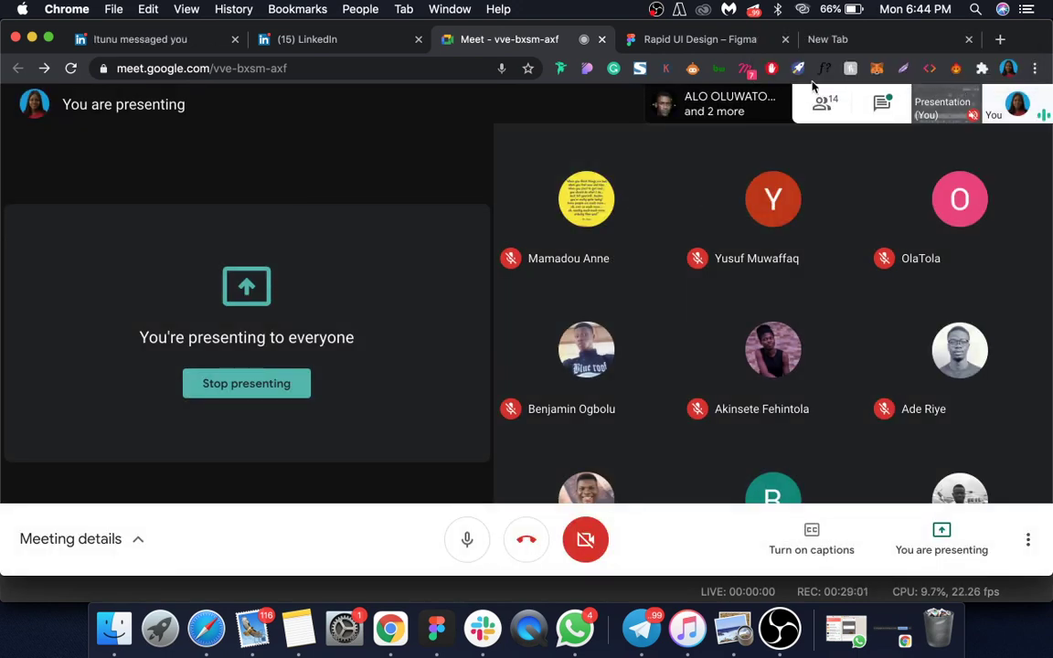
pyautogui.click(735, 45)
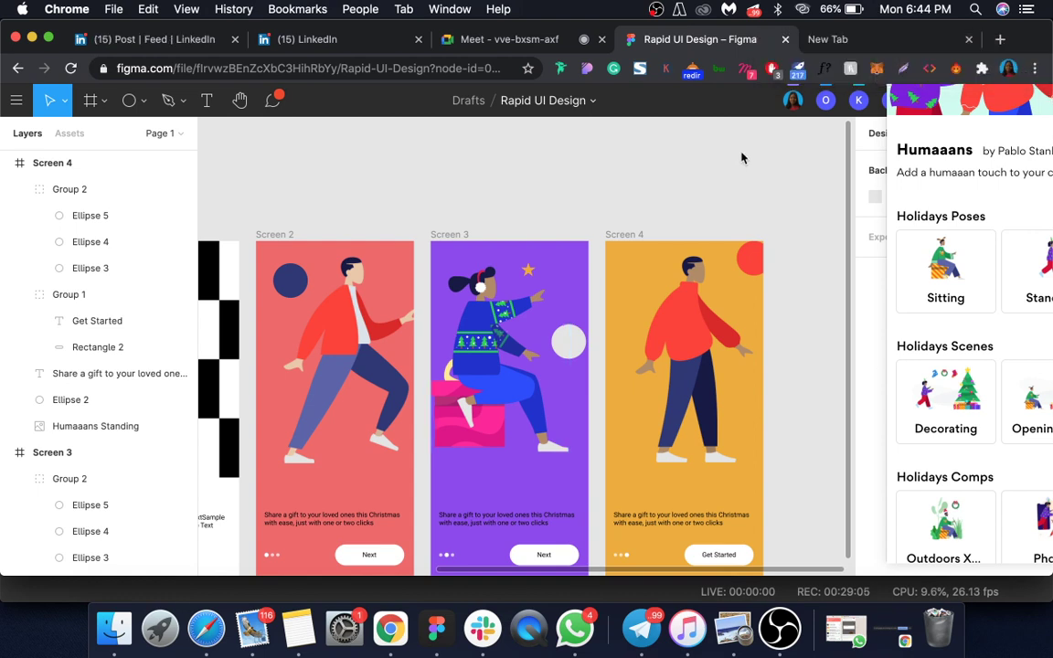
pyautogui.scroll(-3, 741, 159)
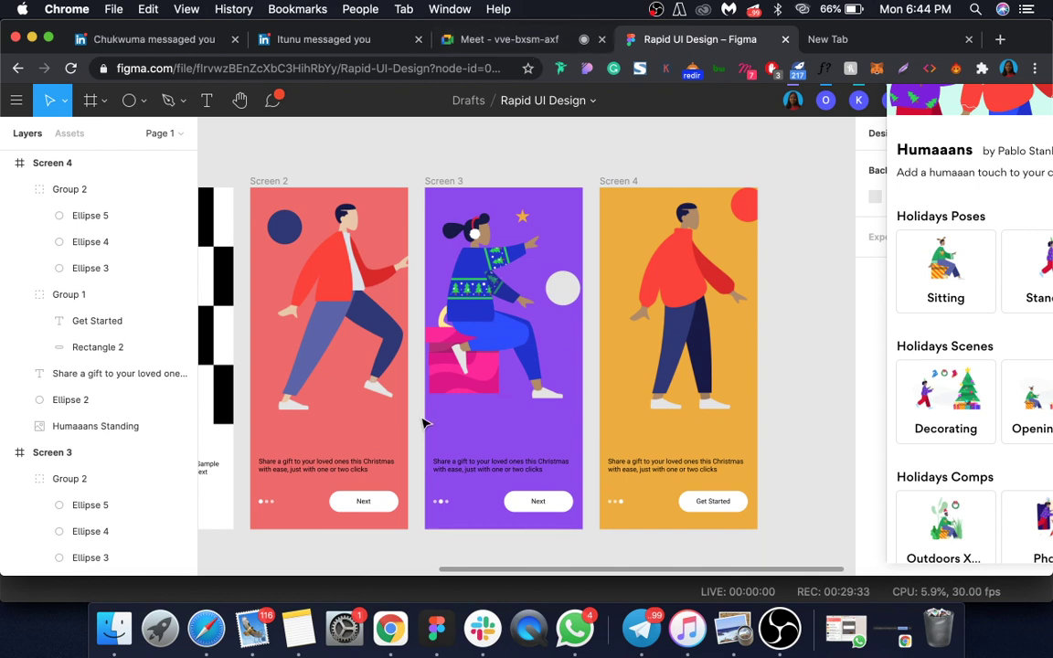
pyautogui.moveTo(976, 143); pyautogui.dragTo(894, 414)
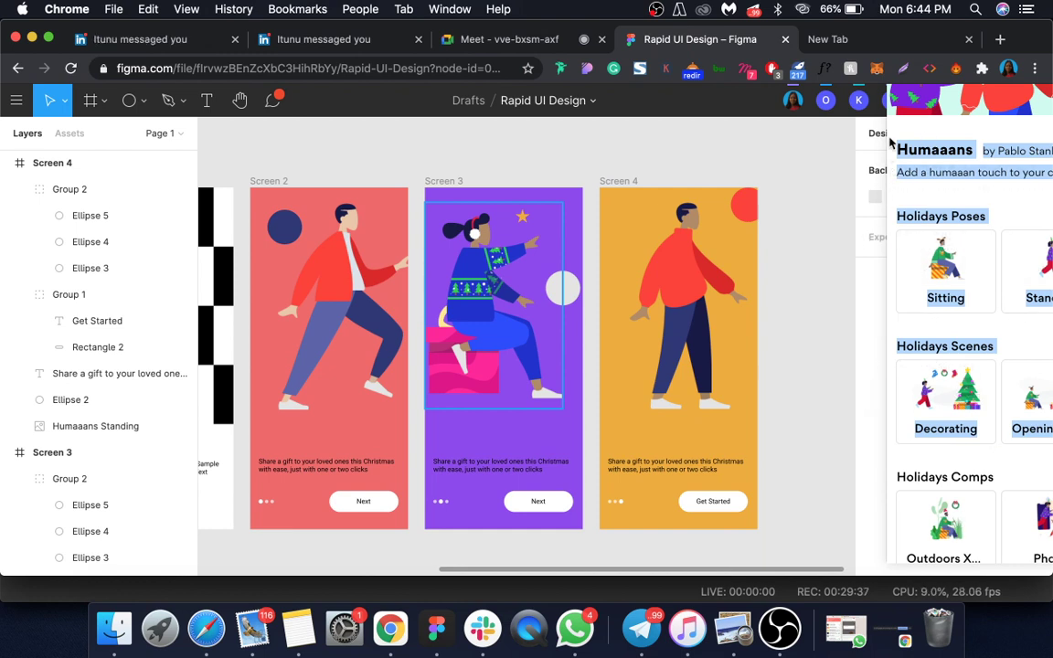
pyautogui.click(786, 164)
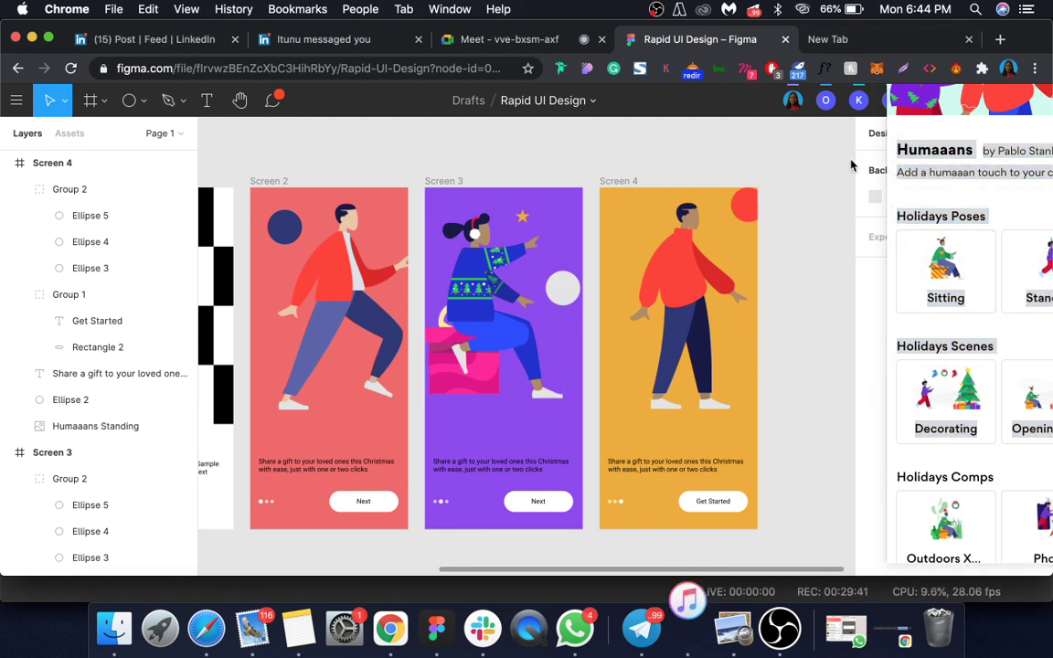
pyautogui.click(924, 199)
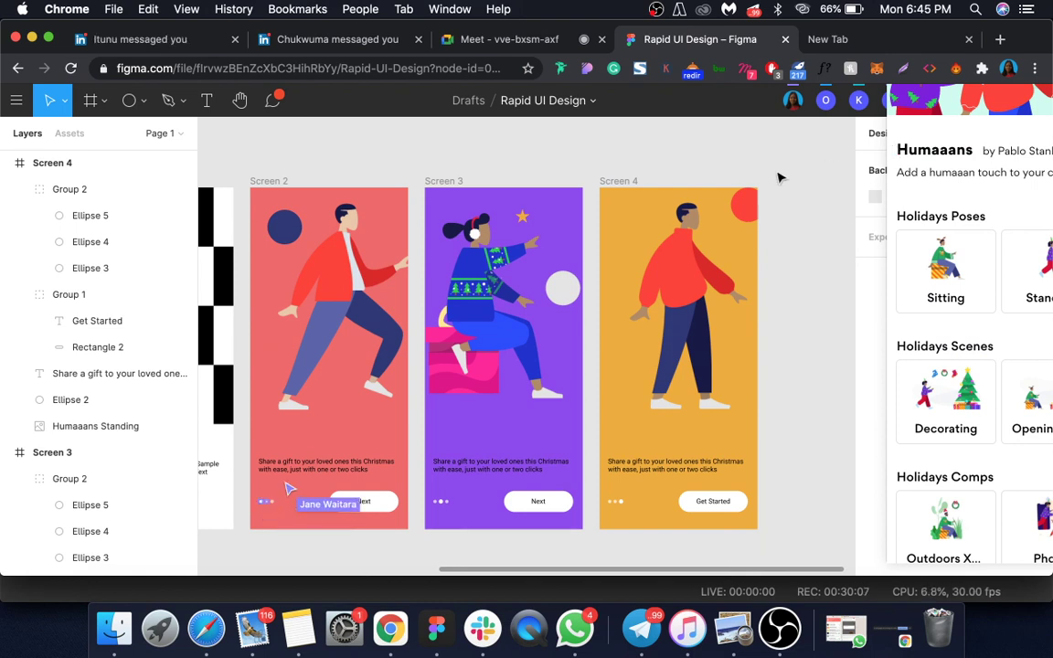
# Examine Screen 1's placeholder image, sample text and button, and compare them with the illustration on Screen 2.
pyautogui.hscroll(-3, 777, 177)
pyautogui.scroll(-3, 777, 177)
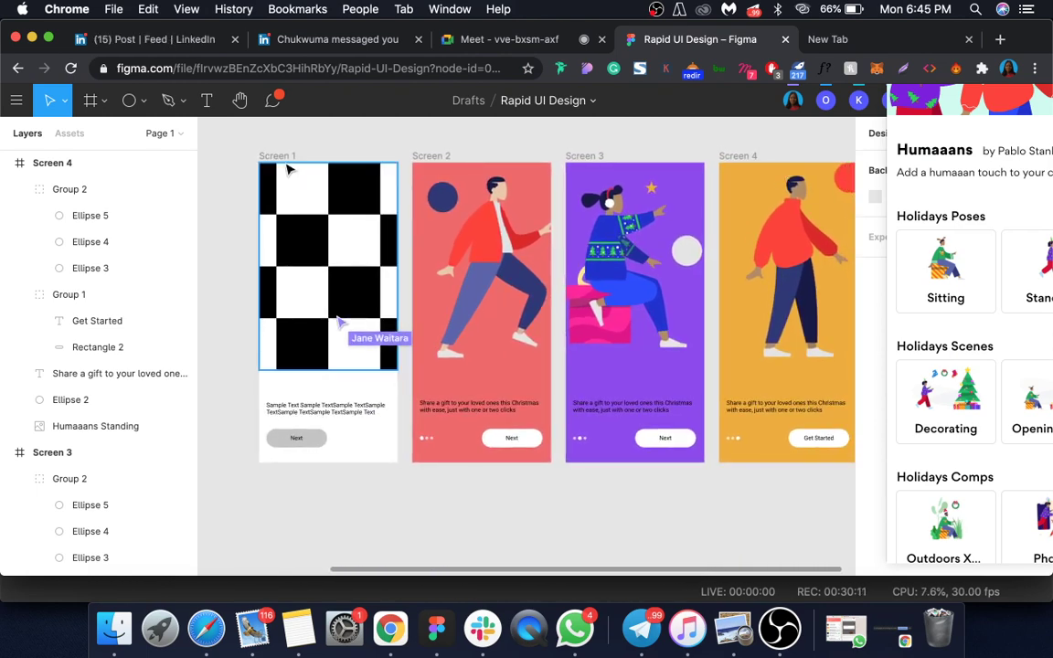
pyautogui.click(300, 261)
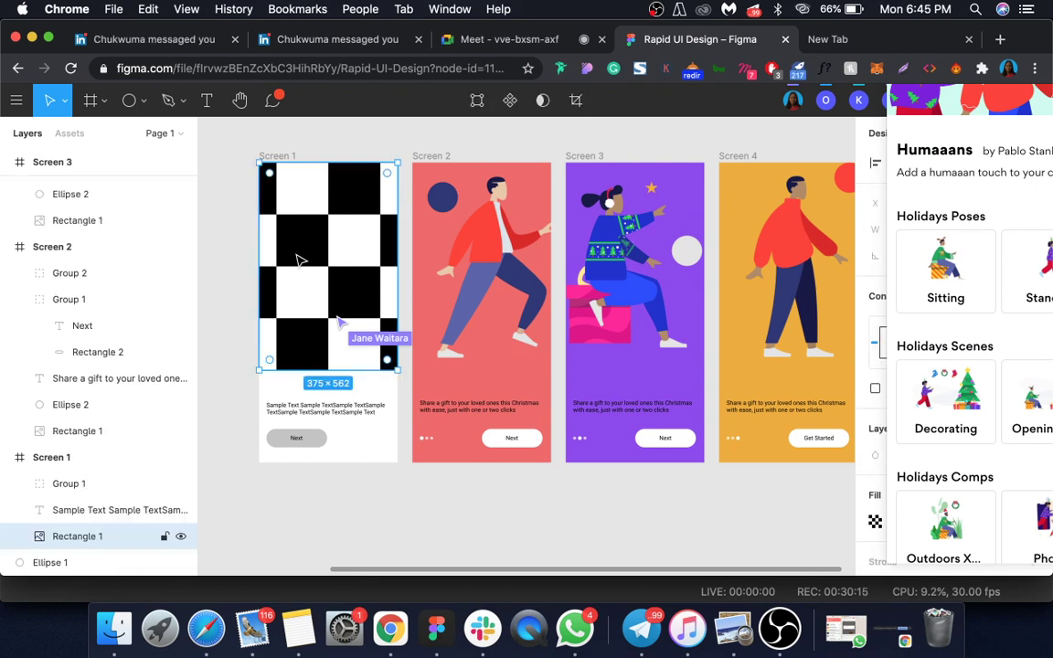
pyautogui.click(297, 409)
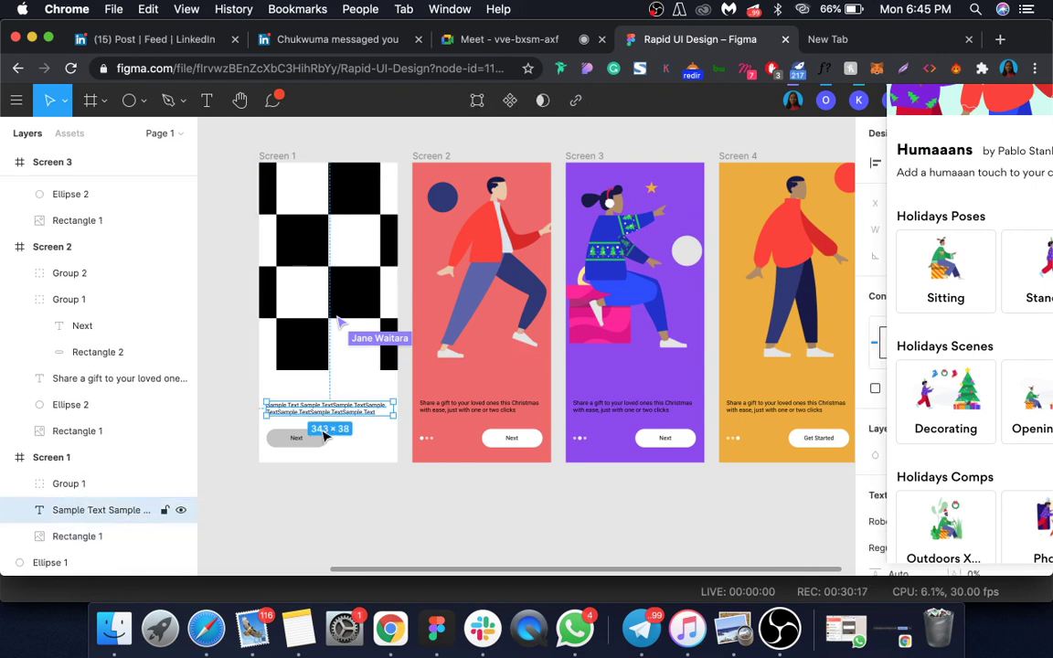
pyautogui.click(302, 444)
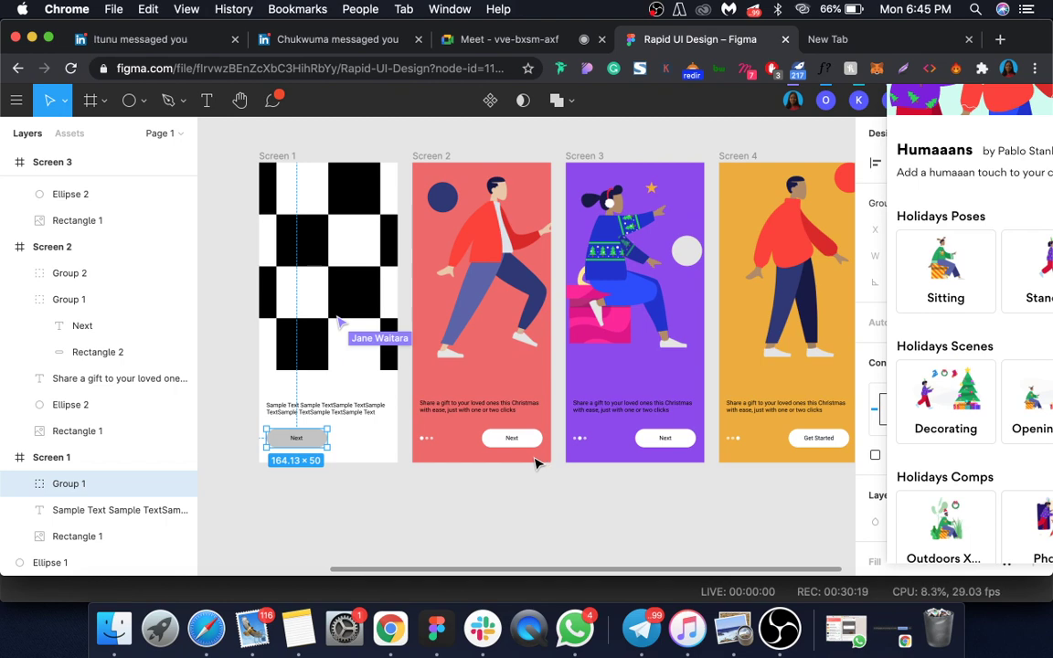
pyautogui.scroll(2, 537, 463)
pyautogui.scroll(2, 536, 462)
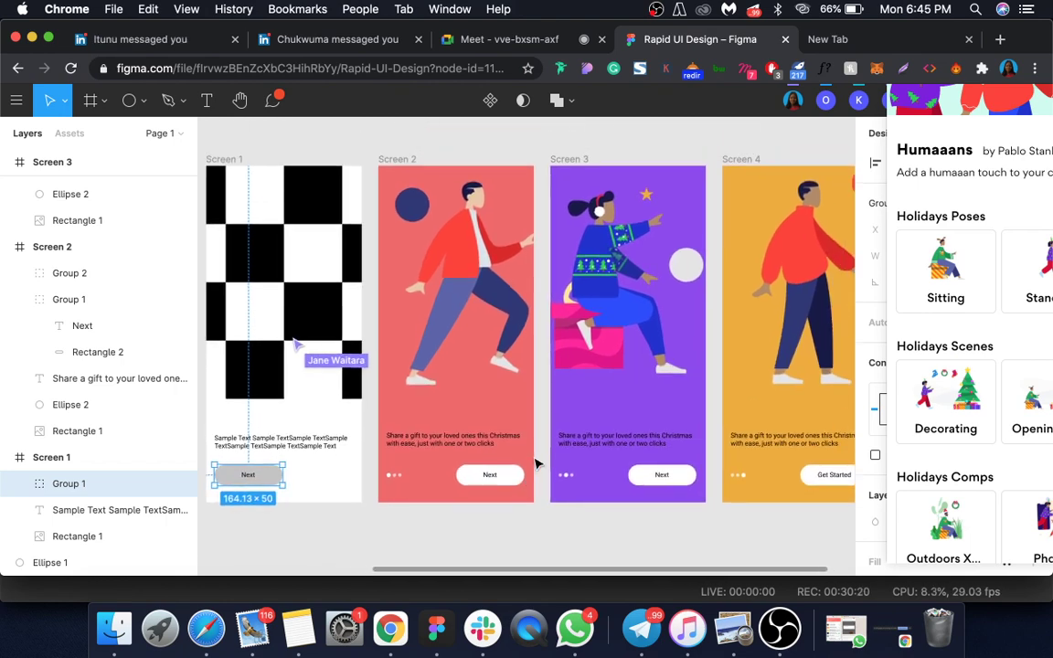
pyautogui.click(489, 301)
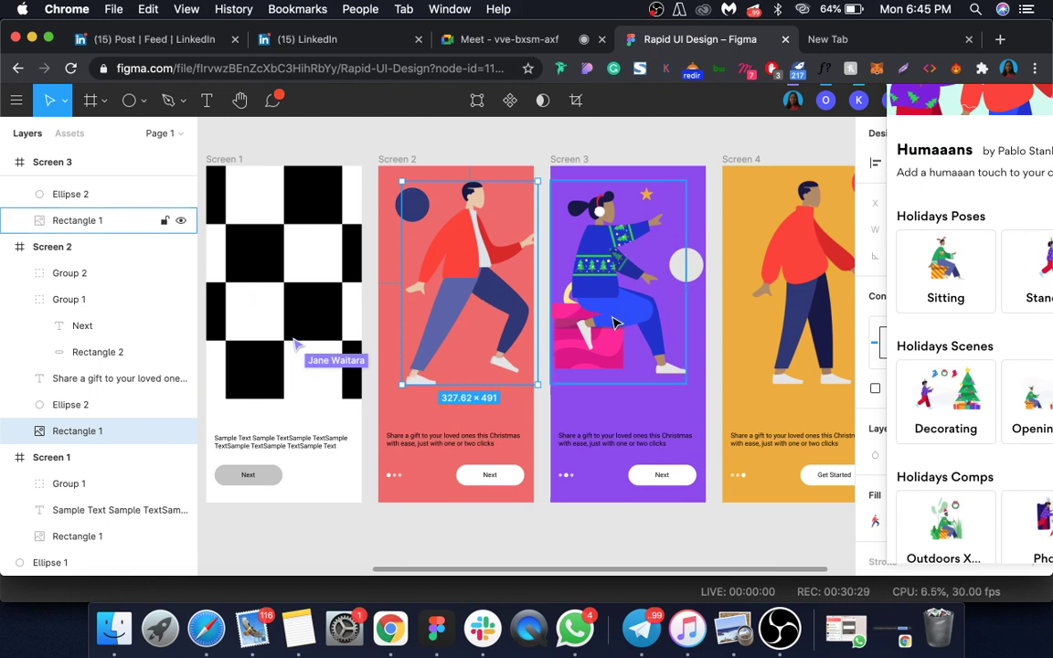
pyautogui.click(576, 140)
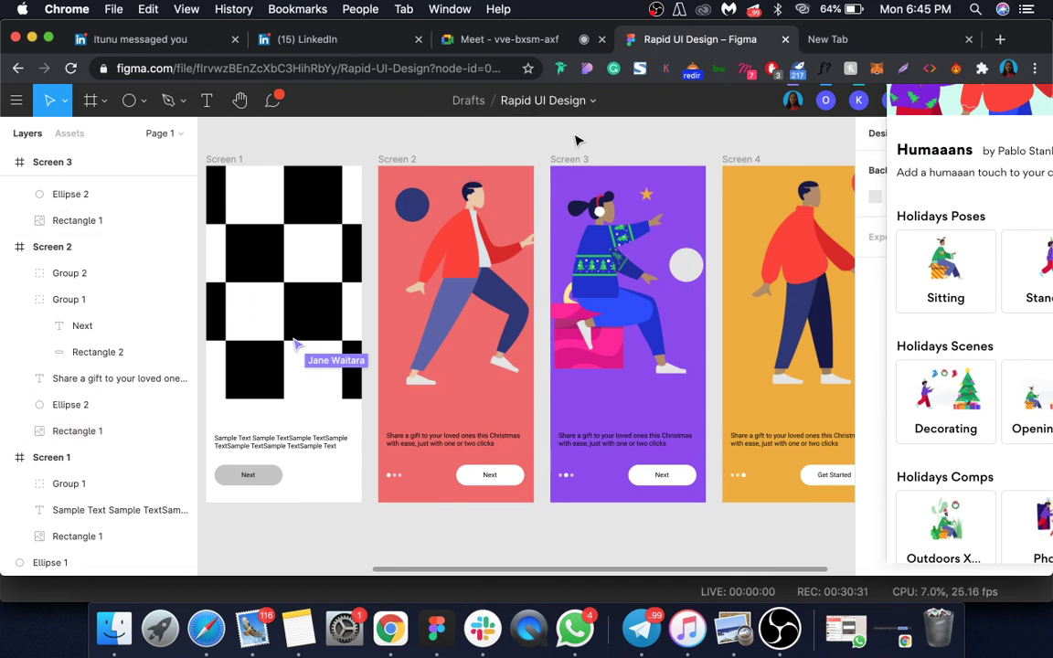
# Copy the star from Screen 3 into Screen 4 and place it beside the figure's feet, at about X 29, Y 468.
pyautogui.hscroll(5, 575, 140)
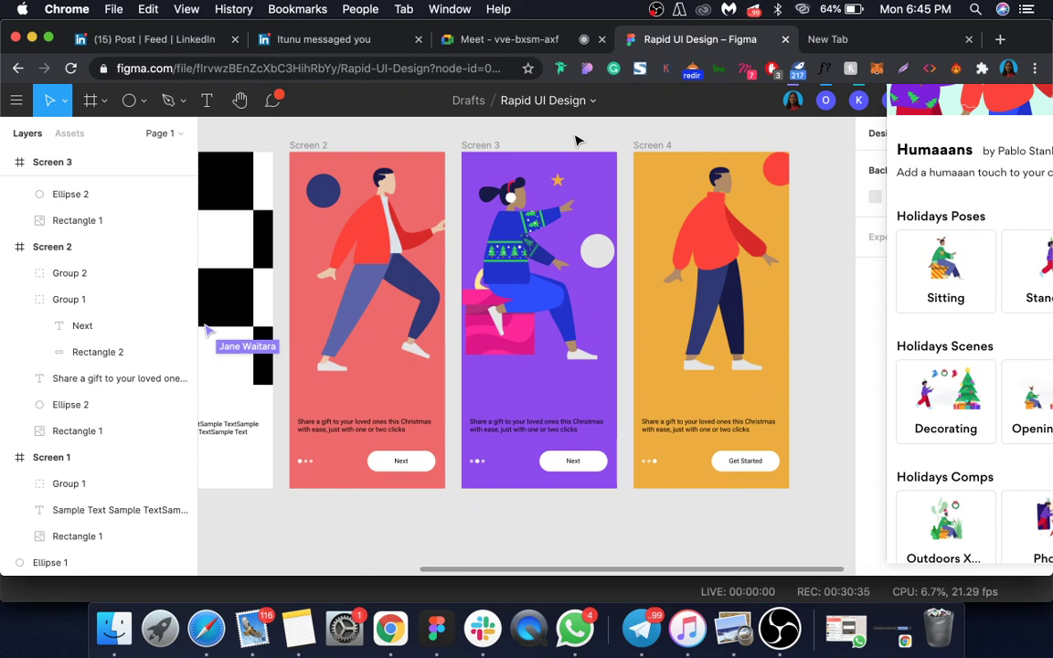
pyautogui.click(557, 180)
pyautogui.click(649, 145)
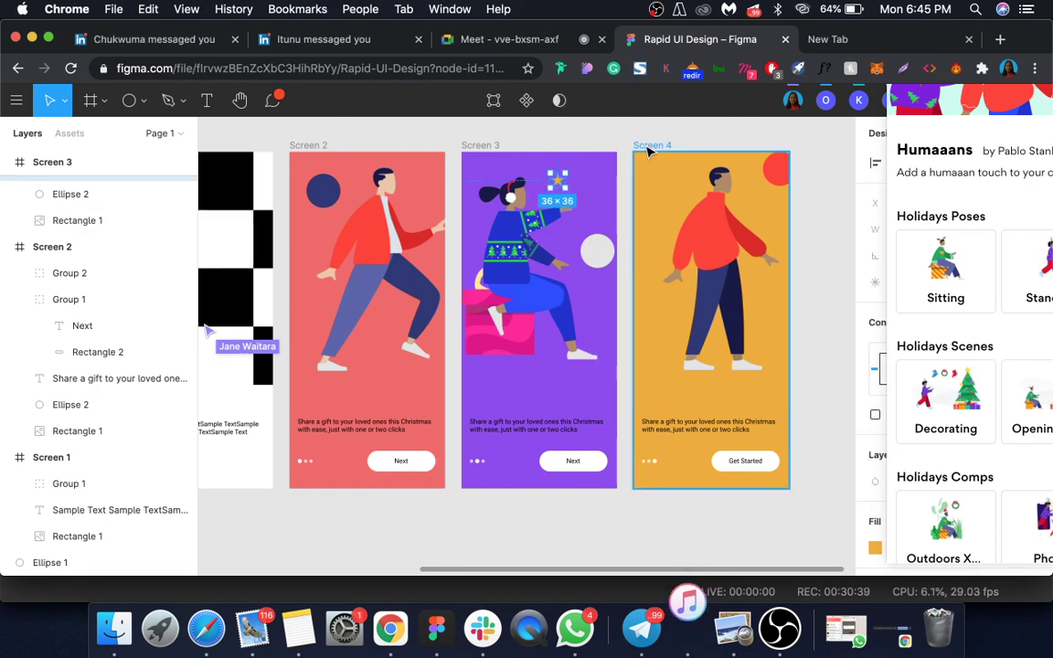
pyautogui.press('super+v')
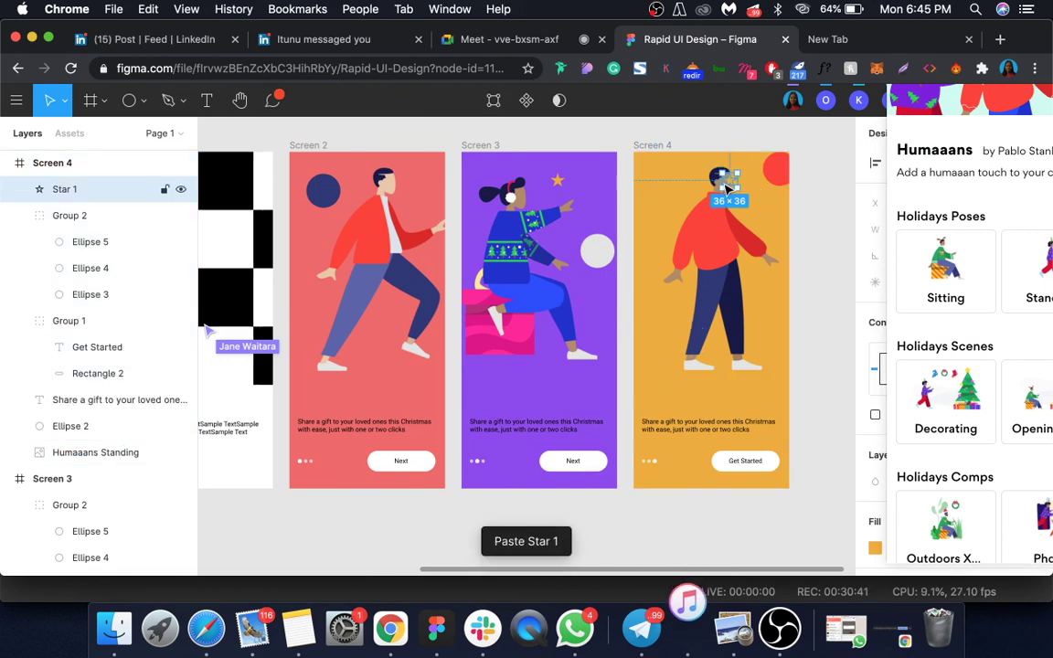
pyautogui.moveTo(655, 353); pyautogui.dragTo(657, 356)
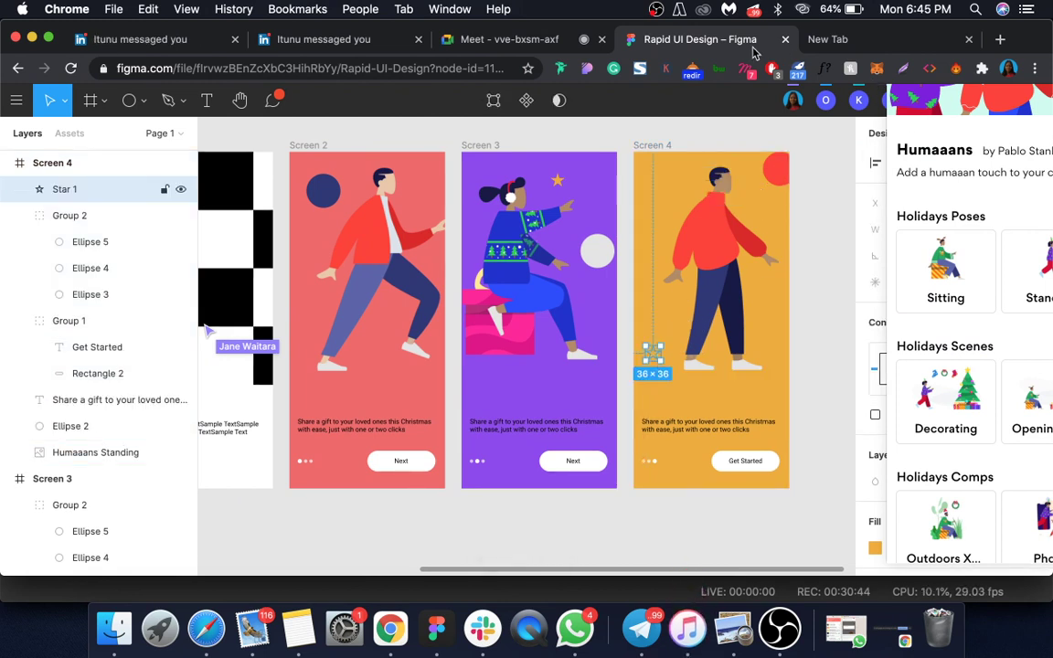
# Recolour the star on Screen 4 with the solid red fill F03B2F.
pyautogui.click(48, 39)
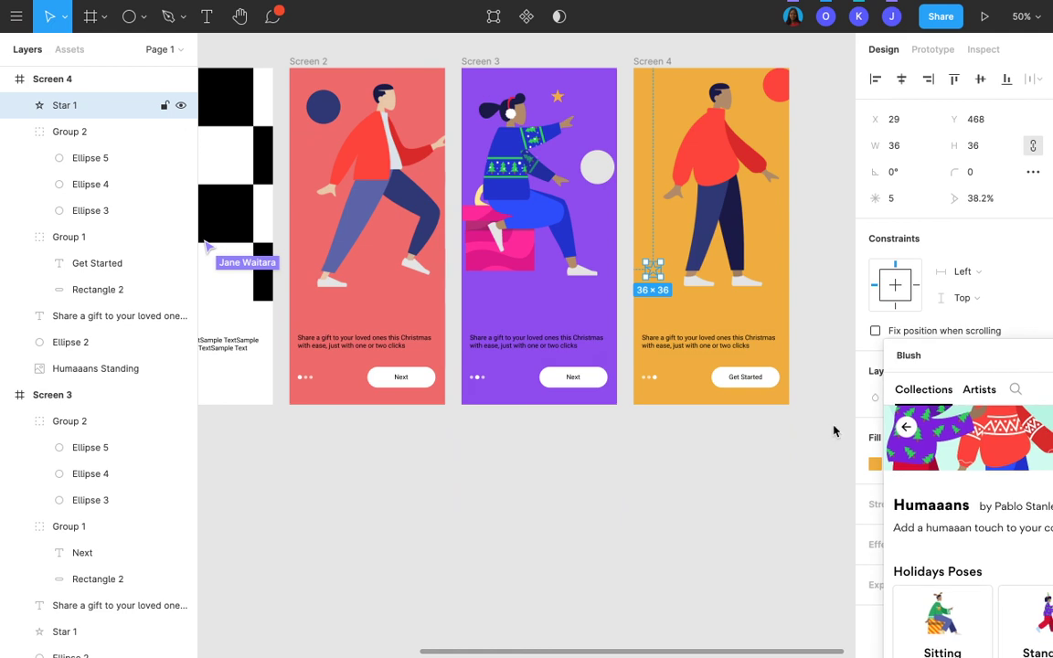
pyautogui.click(873, 465)
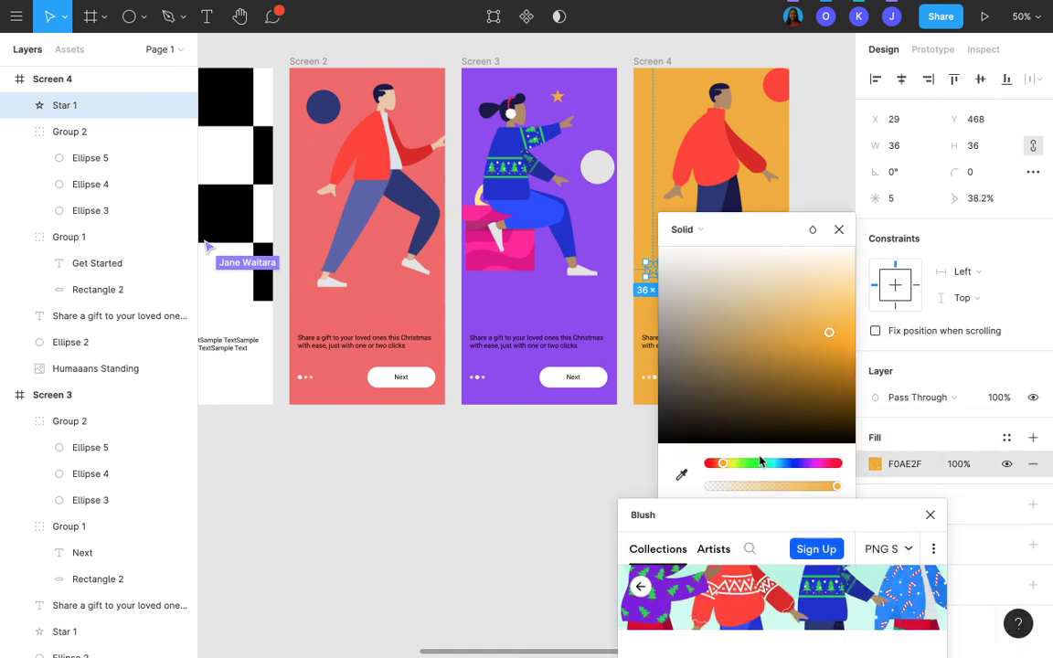
pyautogui.click(706, 464)
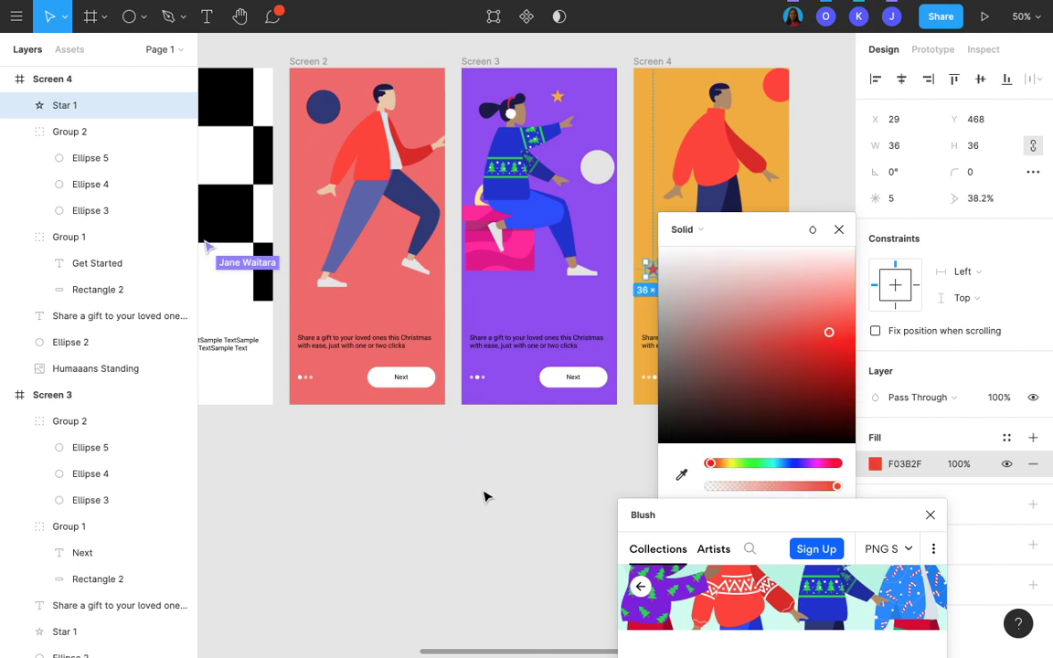
# Deselect the star, switch to the Google Meet call and admit everyone waiting to join.
pyautogui.click(547, 522)
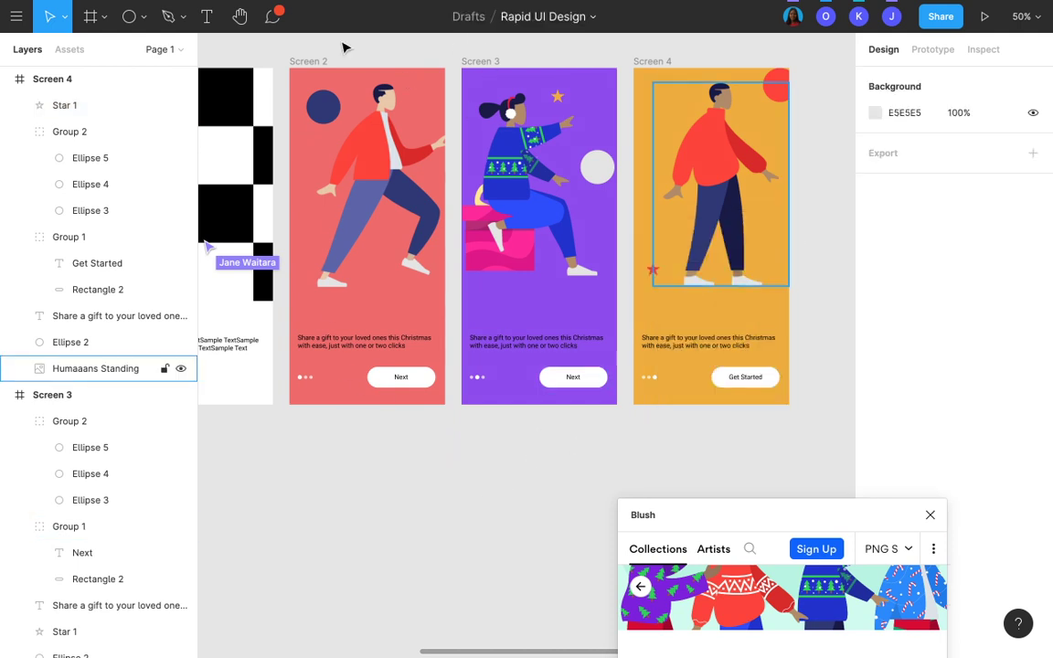
pyautogui.moveTo(49, 4)
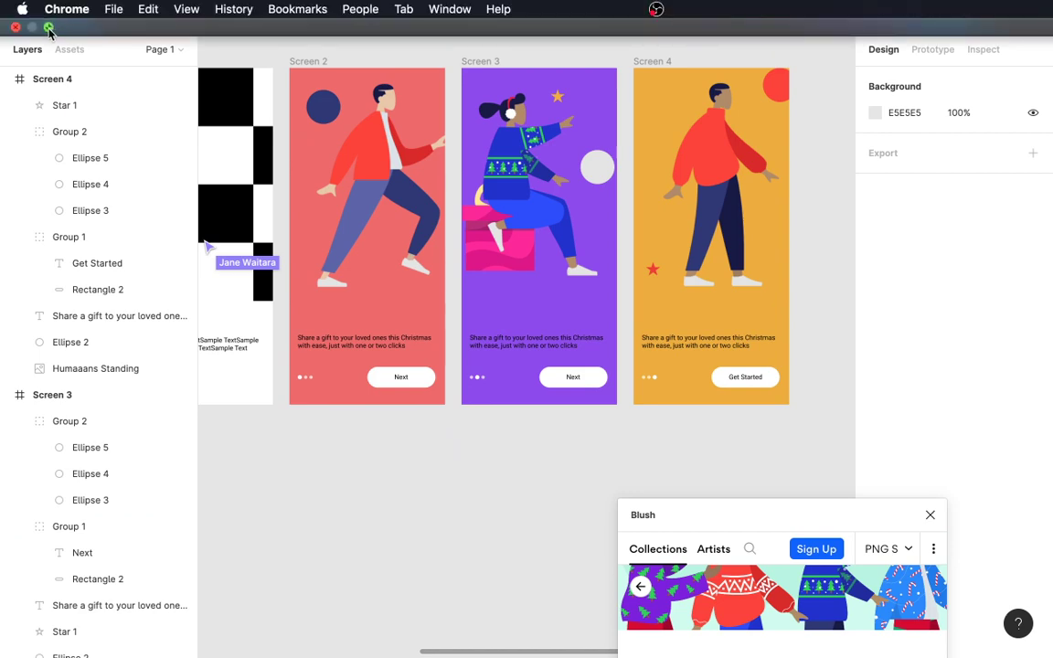
pyautogui.click(49, 28)
pyautogui.click(503, 40)
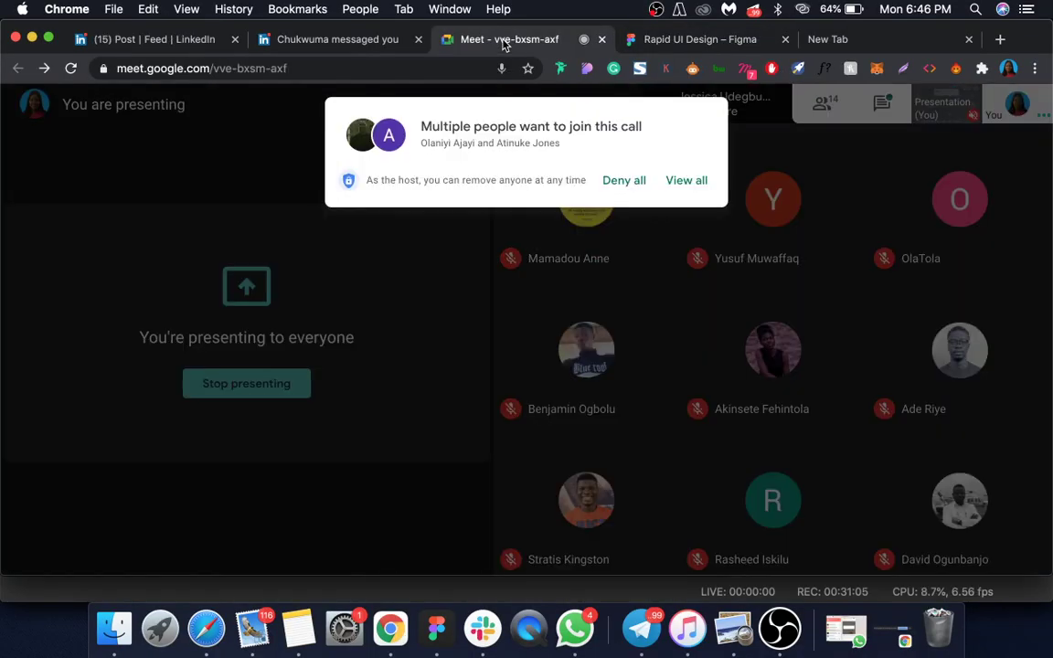
pyautogui.click(679, 182)
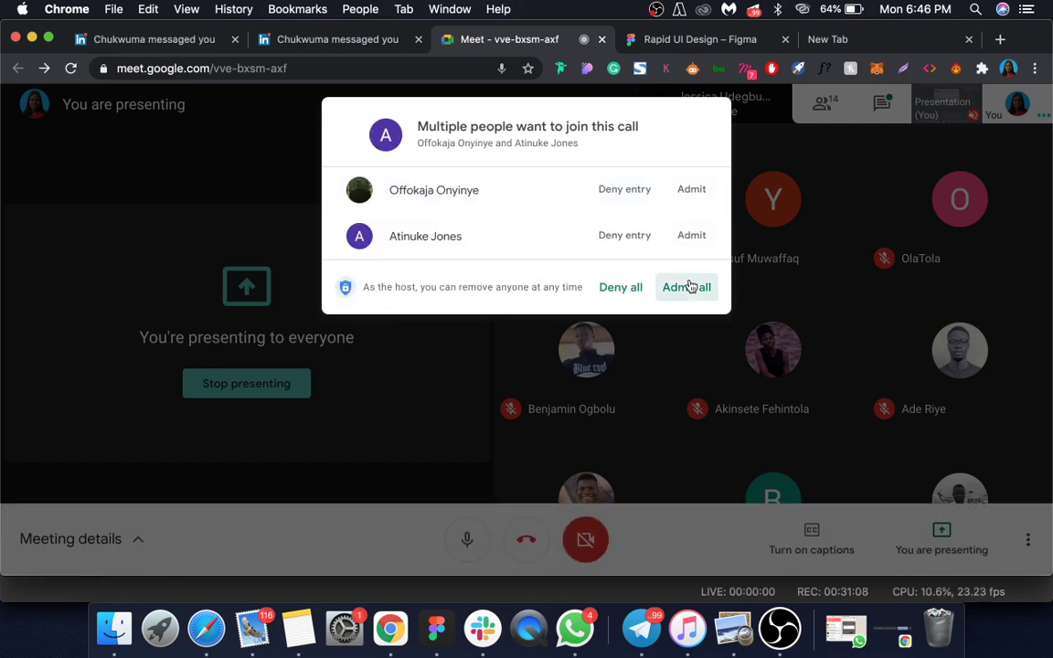
pyautogui.click(688, 286)
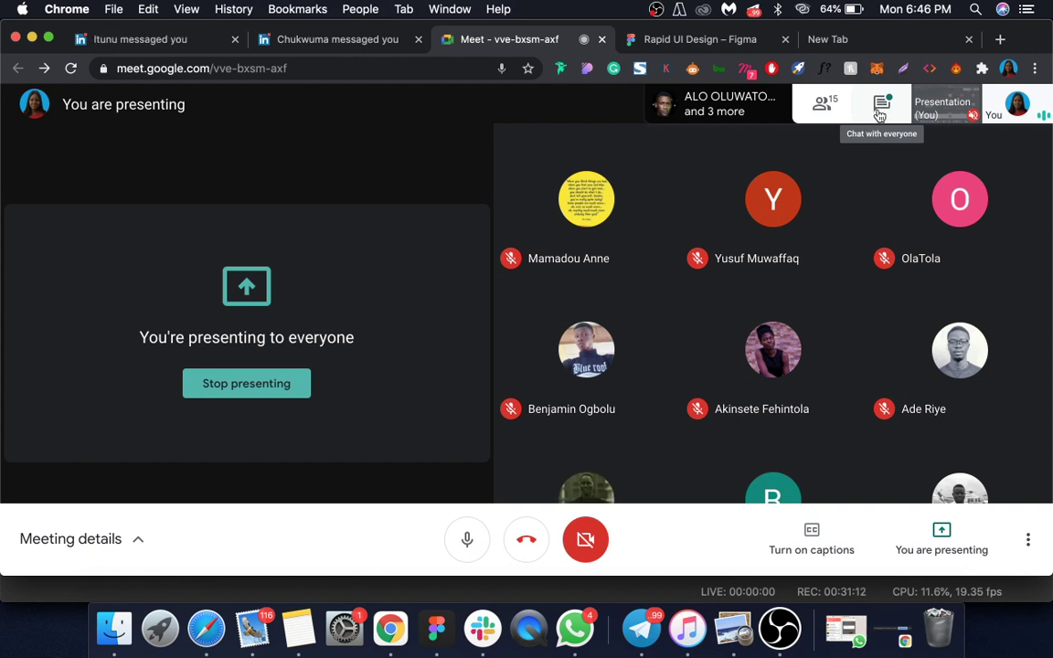
# Open the call's chat to read the participants' questions and admit the next group waiting to join.
pyautogui.click(879, 111)
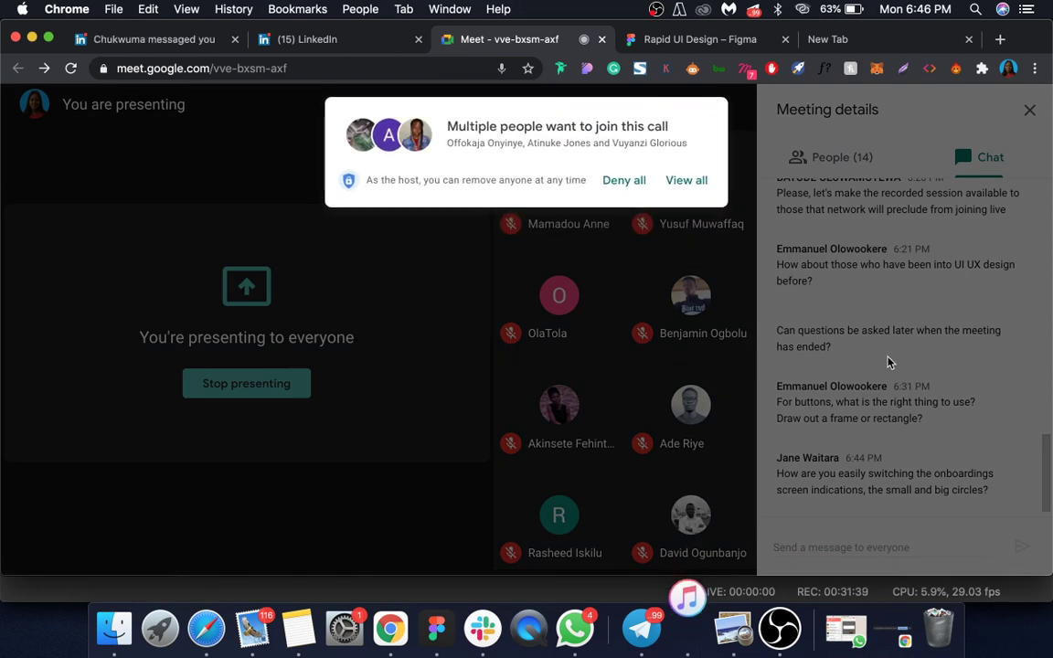
pyautogui.click(687, 182)
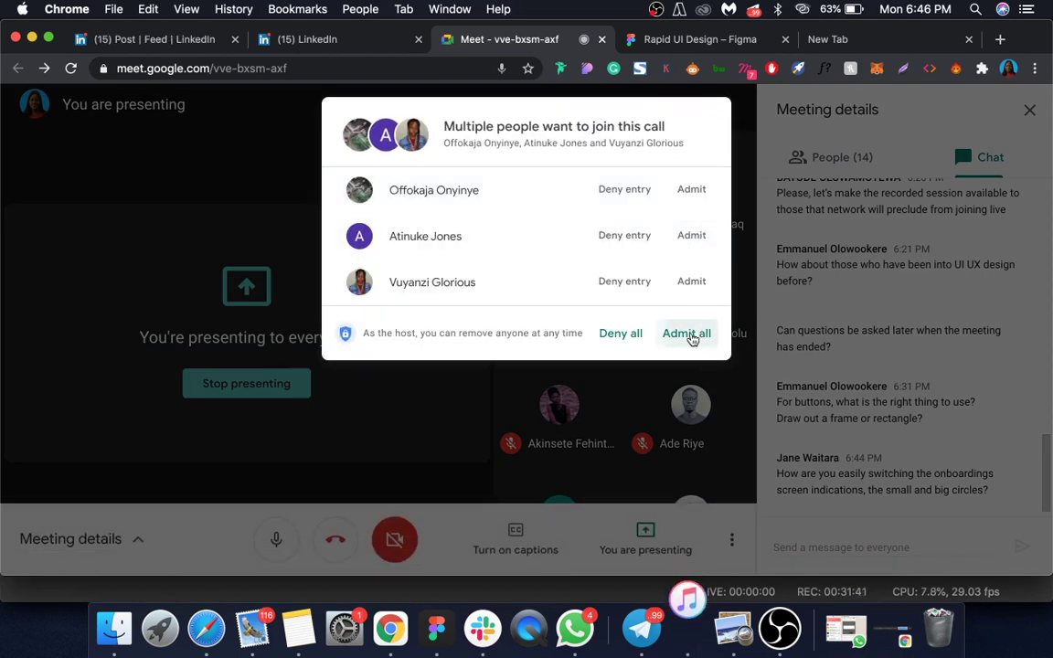
pyautogui.click(687, 335)
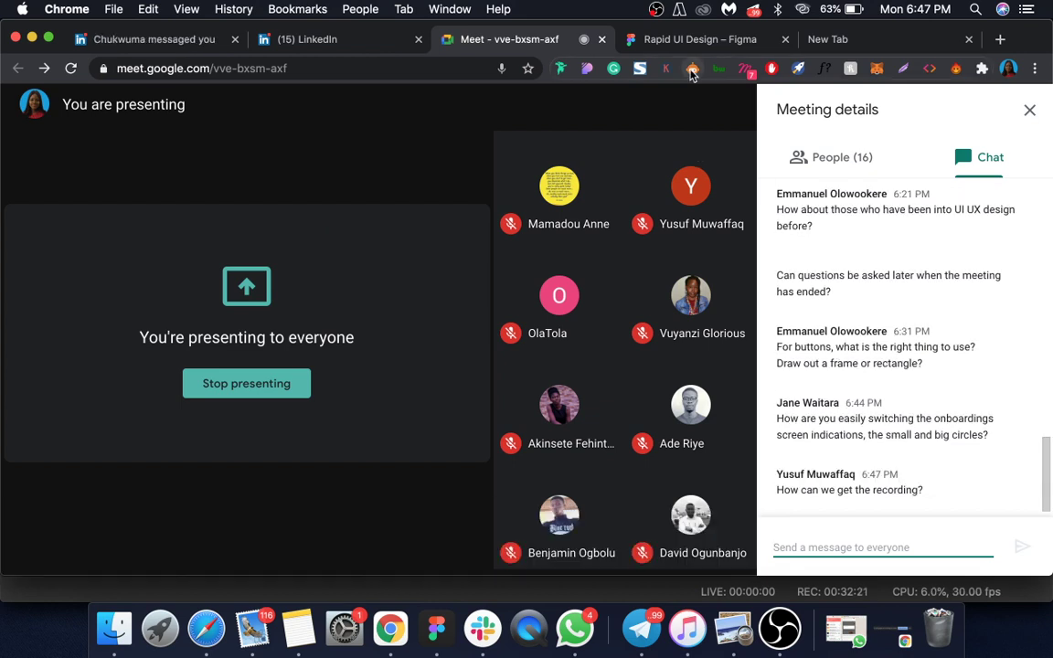
# Return to the Figma design and bring Screen 3's pagination dots into close view.
pyautogui.click(656, 42)
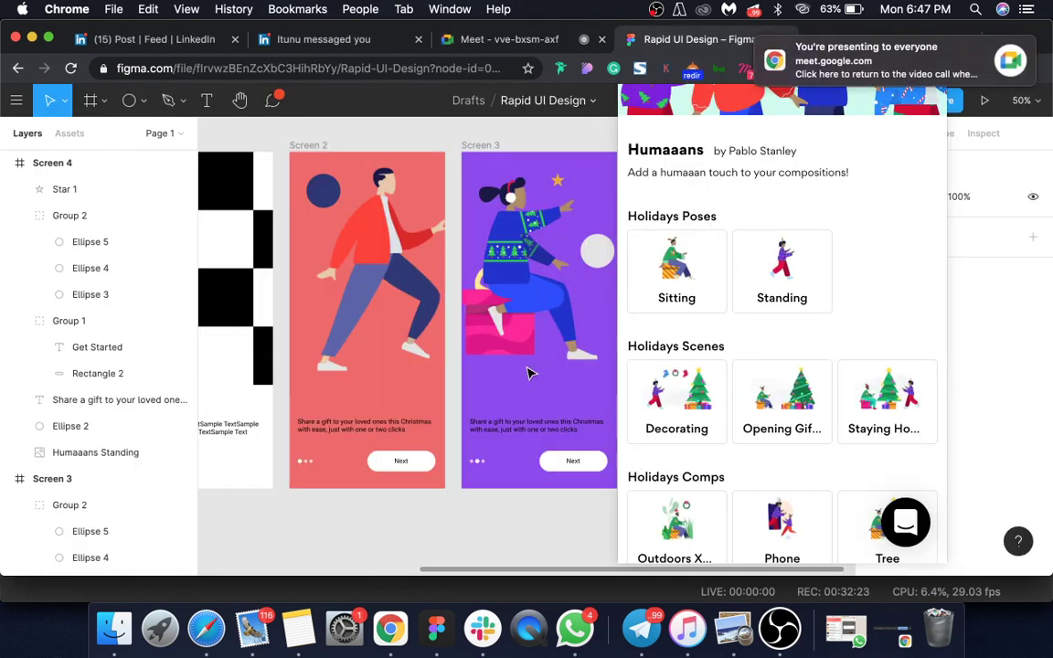
pyautogui.keyDown('ctrl'); pyautogui.scroll(10, 482, 491); pyautogui.keyUp('ctrl')
pyautogui.scroll(3, 483, 494)
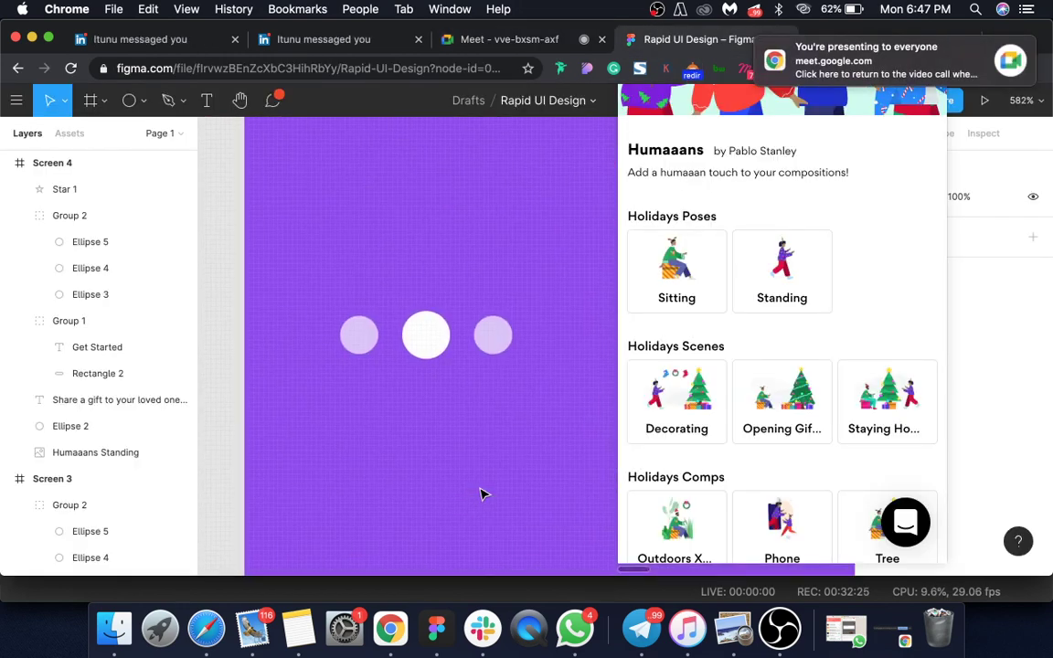
# Try swapping the large middle pagination dot on Screen 3 with the small dot beside it, and undo the swap.
pyautogui.click(359, 345)
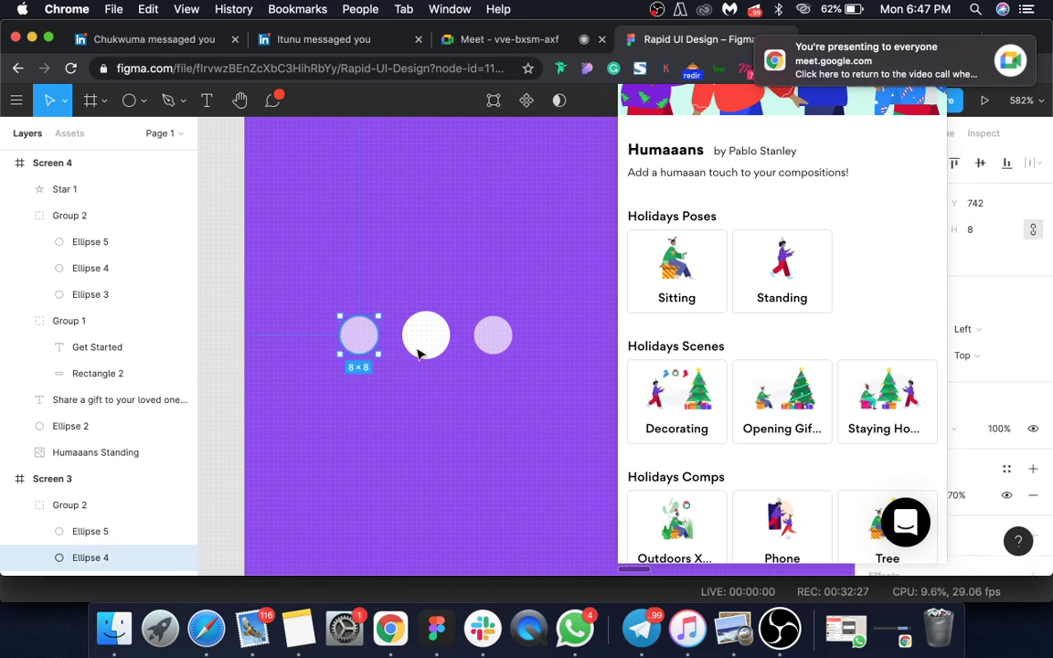
pyautogui.keyDown('shift'); pyautogui.click(425, 347); pyautogui.keyUp('shift')
pyautogui.keyDown('shift'); pyautogui.click(493, 344); pyautogui.keyUp('shift')
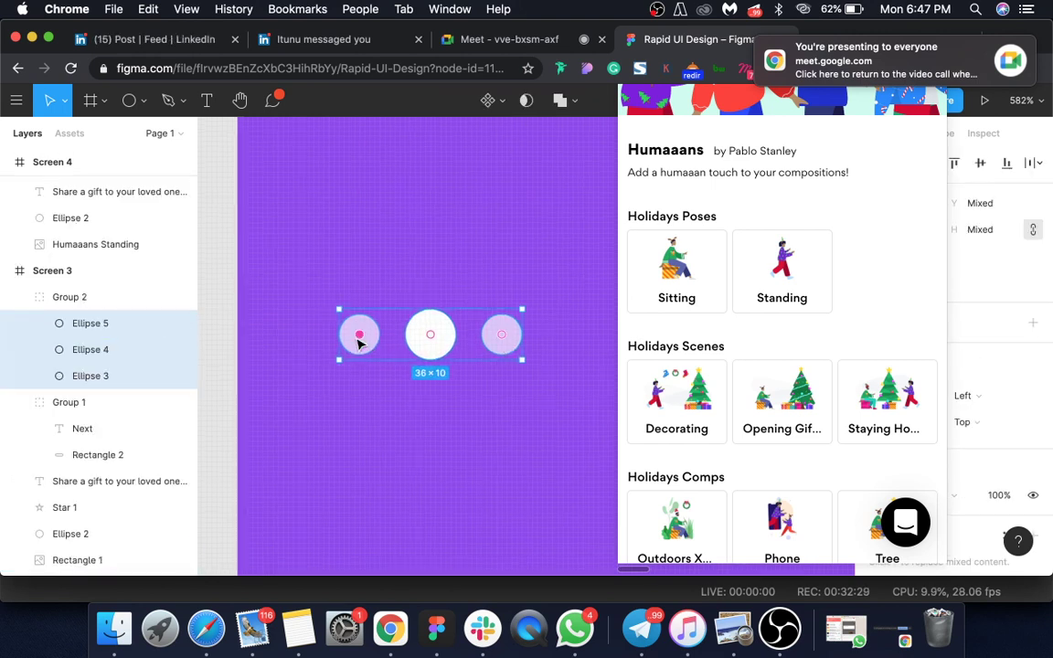
pyautogui.keyDown('ctrl'); pyautogui.scroll(5, 359, 343); pyautogui.keyUp('ctrl')
pyautogui.hscroll(3, 412, 302)
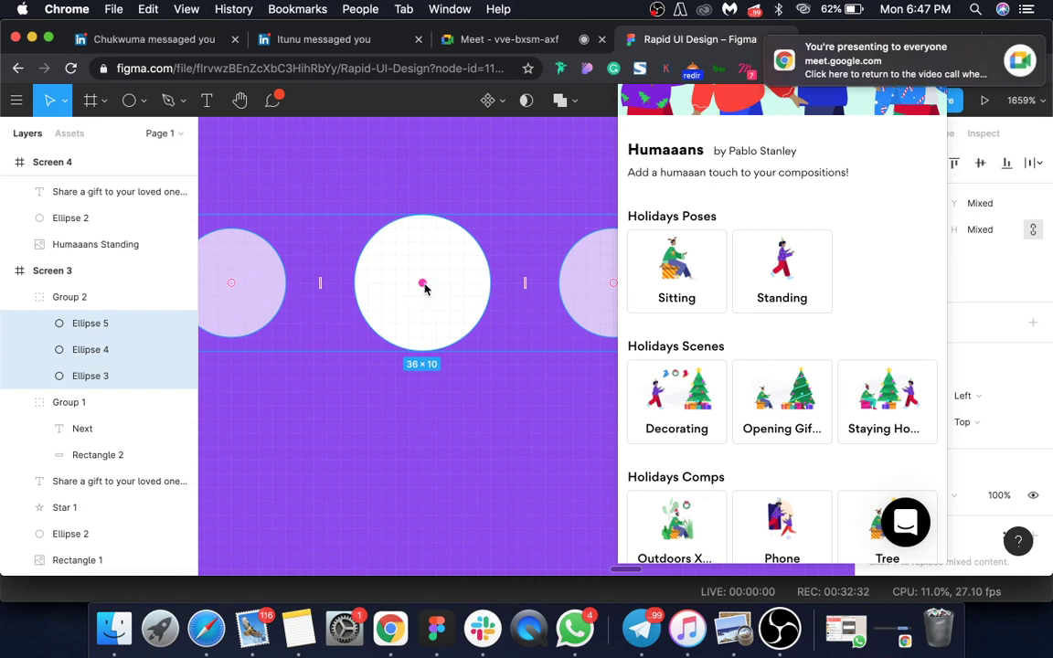
pyautogui.keyDown('ctrl'); pyautogui.scroll(3, 422, 286); pyautogui.keyUp('ctrl')
pyautogui.keyDown('ctrl'); pyautogui.scroll(-4, 422, 287); pyautogui.keyUp('ctrl')
pyautogui.keyDown('ctrl'); pyautogui.scroll(-2, 422, 287); pyautogui.keyUp('ctrl')
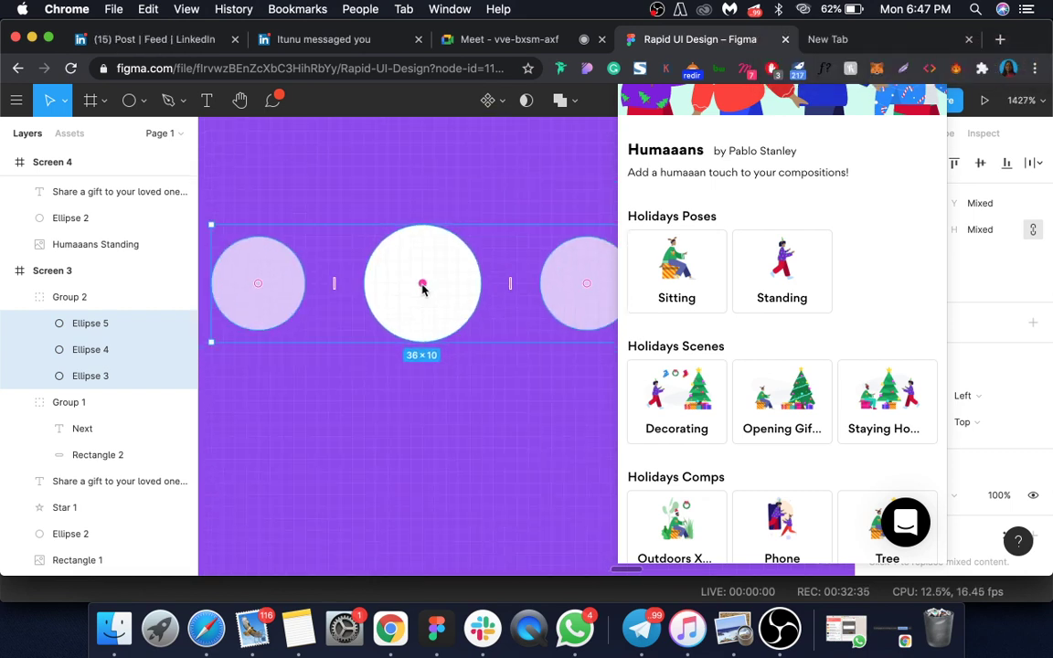
pyautogui.moveTo(422, 285); pyautogui.dragTo(276, 293)
pyautogui.press('super+z')
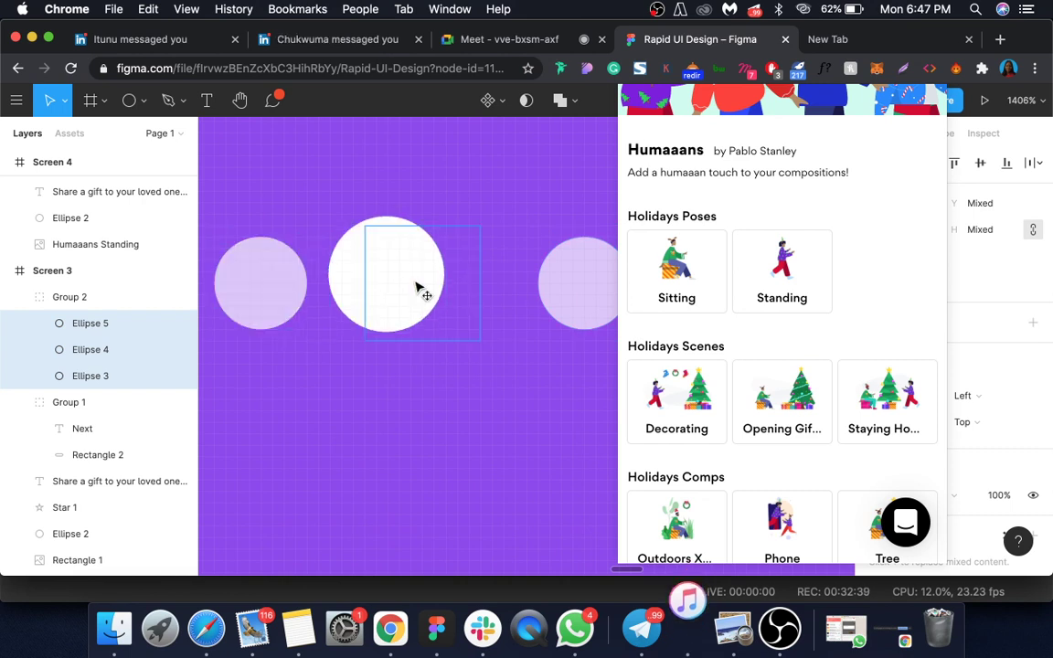
pyautogui.keyDown('ctrl'); pyautogui.scroll(-3, 493, 466); pyautogui.keyUp('ctrl')
pyautogui.keyDown('ctrl'); pyautogui.scroll(-5, 493, 460); pyautogui.keyUp('ctrl')
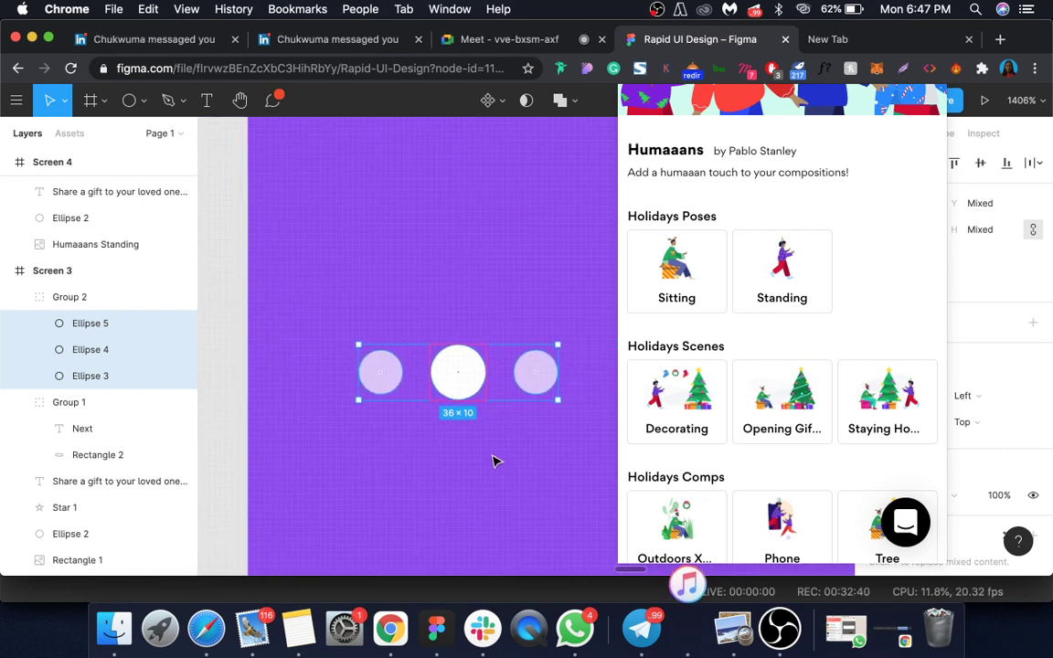
pyautogui.click(456, 494)
# Try swapping the Next button with the gift text above it on Screen 3, and undo the swap.
pyautogui.hscroll(2, 456, 494)
pyautogui.scroll(-3, 454, 494)
pyautogui.hscroll(1, 455, 494)
pyautogui.hscroll(2, 454, 495)
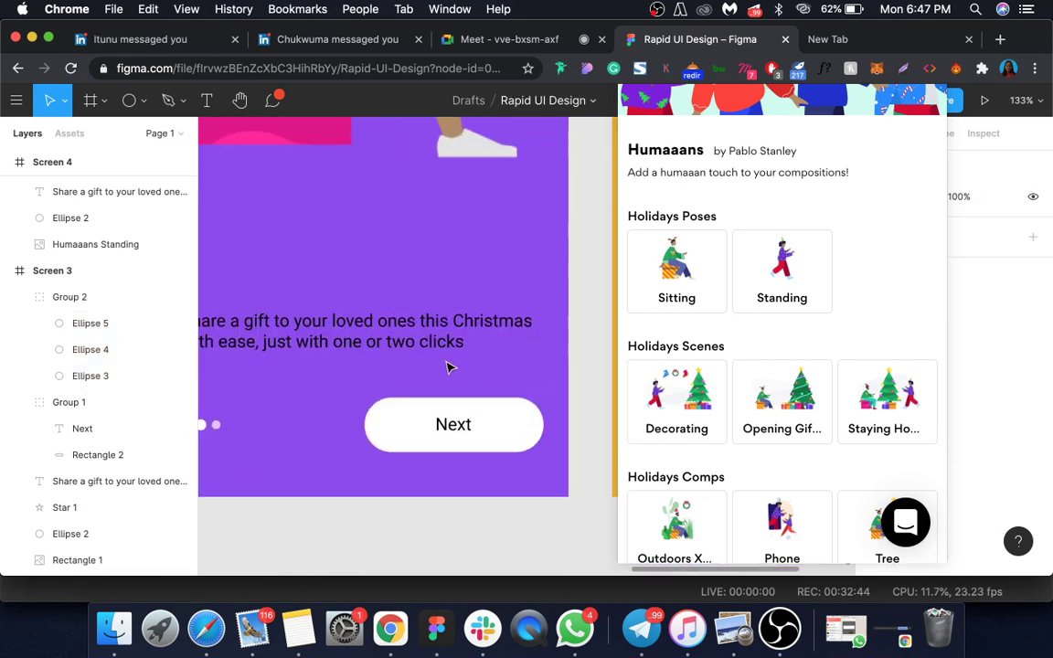
pyautogui.click(471, 441)
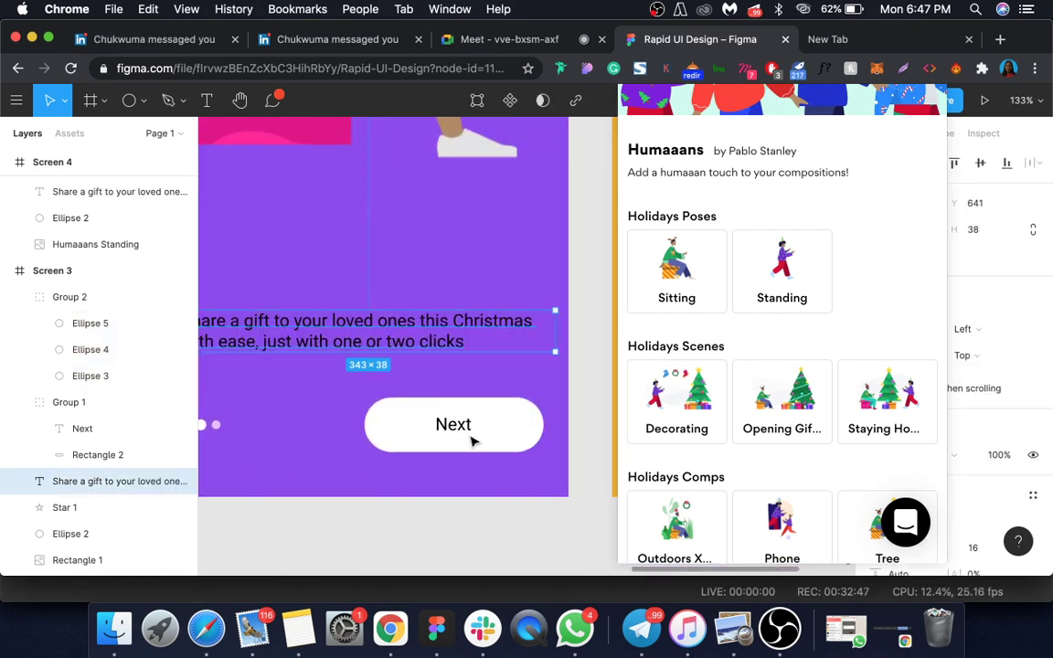
pyautogui.keyDown('shift'); pyautogui.click(482, 422); pyautogui.keyUp('shift')
pyautogui.keyDown('ctrl'); pyautogui.scroll(3, 442, 418); pyautogui.keyUp('ctrl')
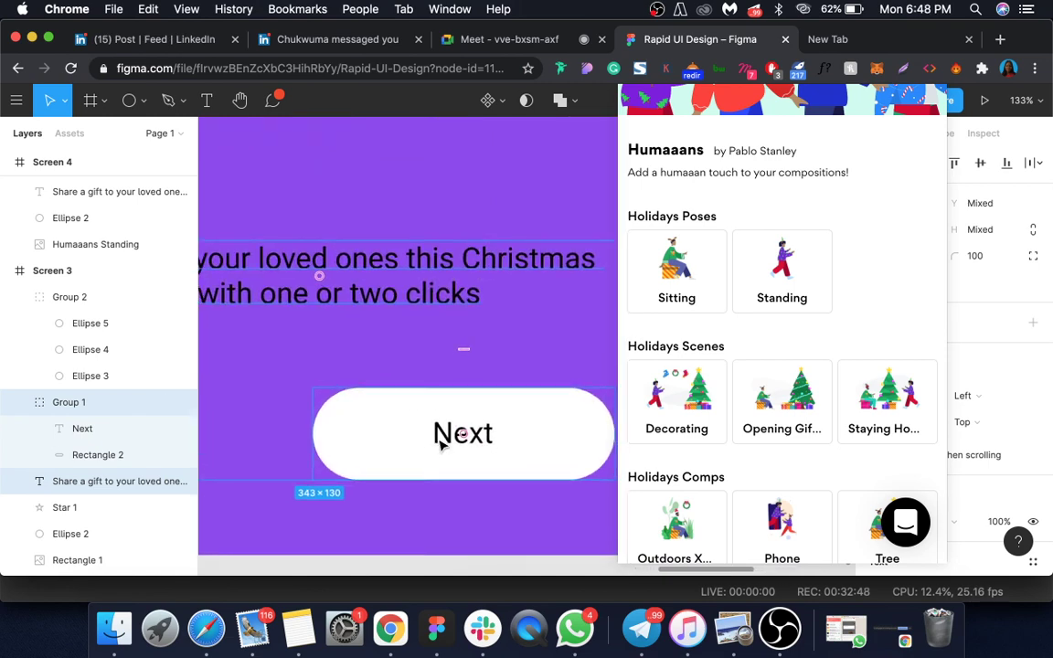
pyautogui.keyDown('ctrl'); pyautogui.scroll(2, 419, 418); pyautogui.keyUp('ctrl')
pyautogui.moveTo(471, 439); pyautogui.dragTo(462, 267)
pyautogui.keyDown('ctrl'); pyautogui.scroll(-5, 459, 268); pyautogui.keyUp('ctrl')
pyautogui.keyDown('ctrl'); pyautogui.scroll(-2, 457, 266); pyautogui.keyUp('ctrl')
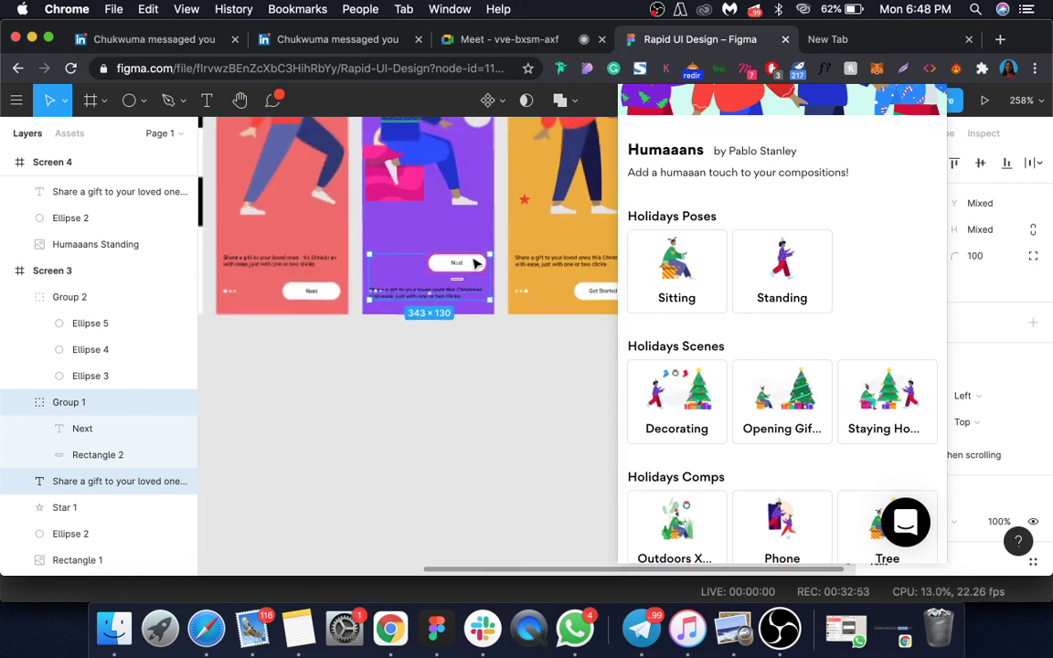
pyautogui.keyDown('ctrl'); pyautogui.scroll(3, 398, 290); pyautogui.keyUp('ctrl')
pyautogui.press('super+z')
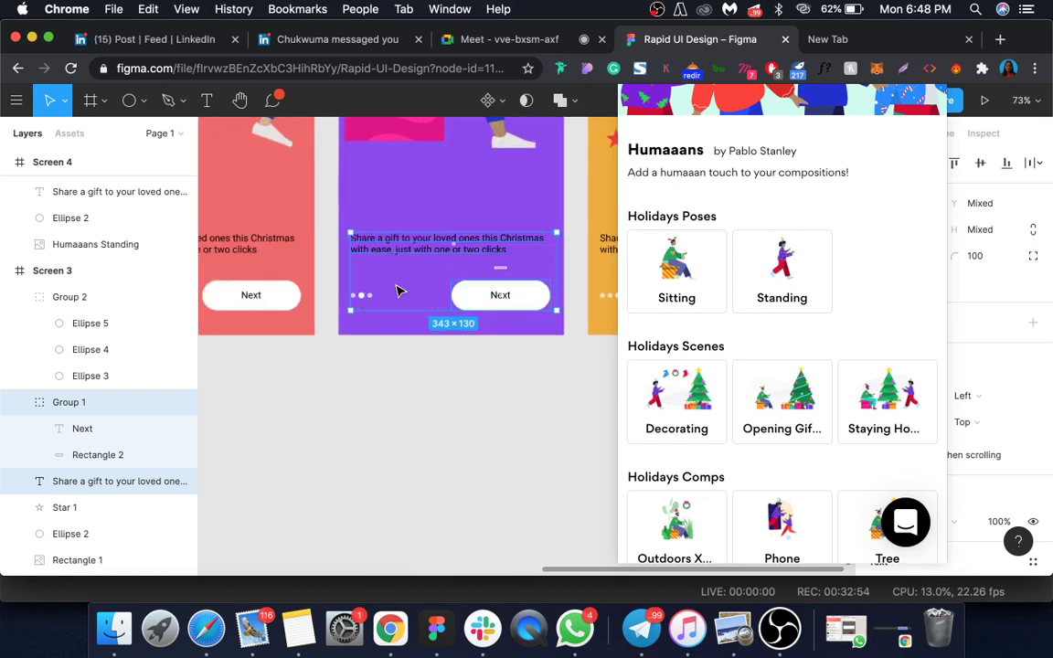
pyautogui.click(454, 408)
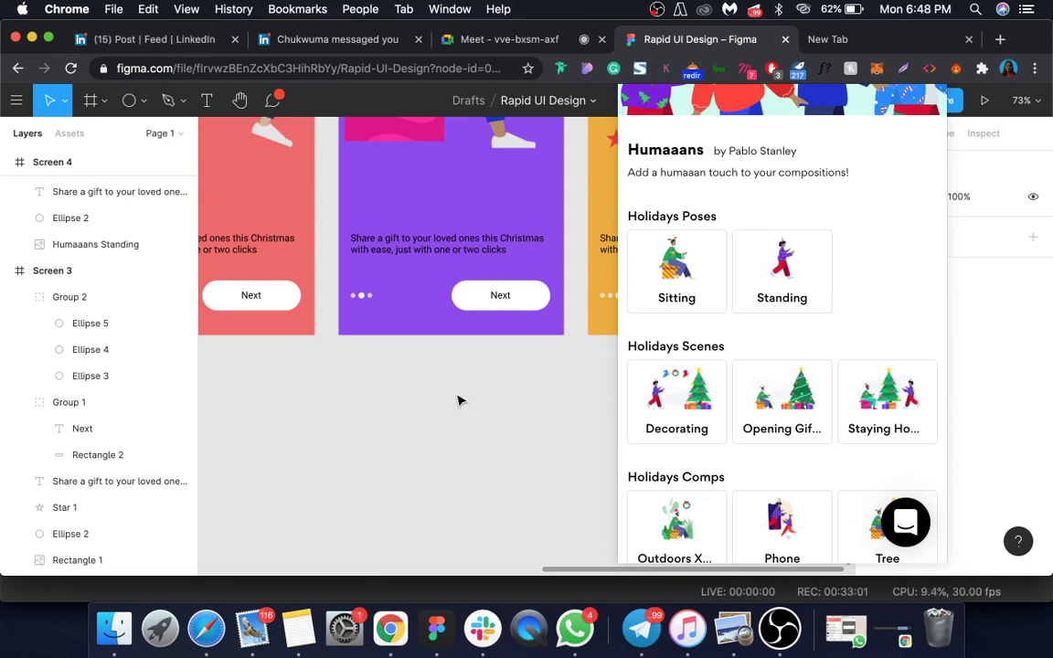
# Examine the illustrations, copy, pagination dots and buttons across the onboarding screens.
pyautogui.scroll(-5, 413, 354)
pyautogui.scroll(3, 413, 354)
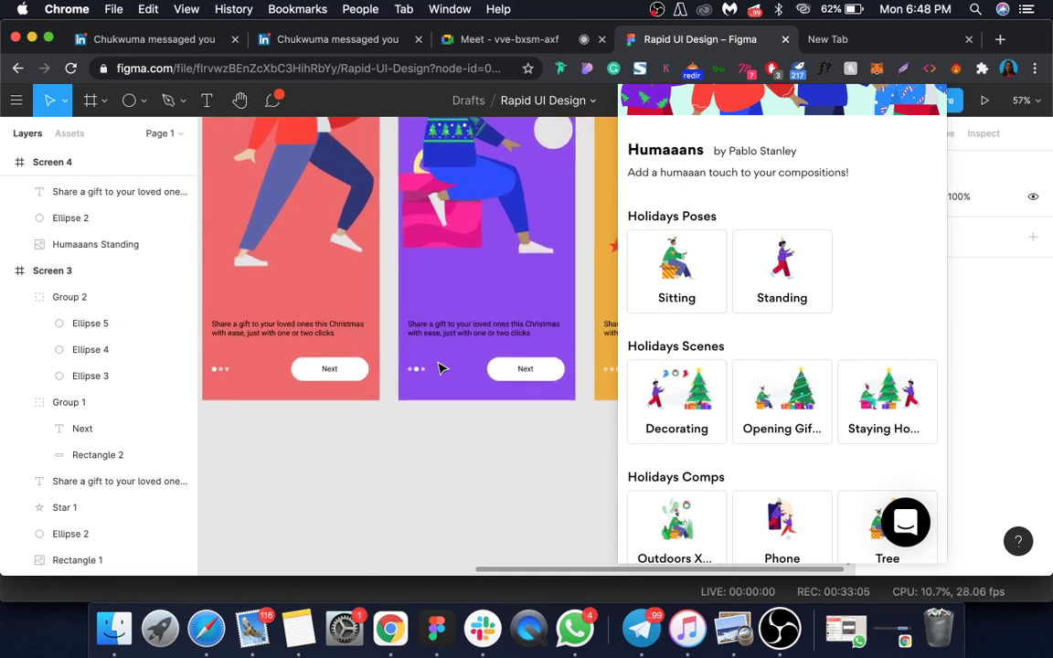
pyautogui.scroll(-2, 439, 368)
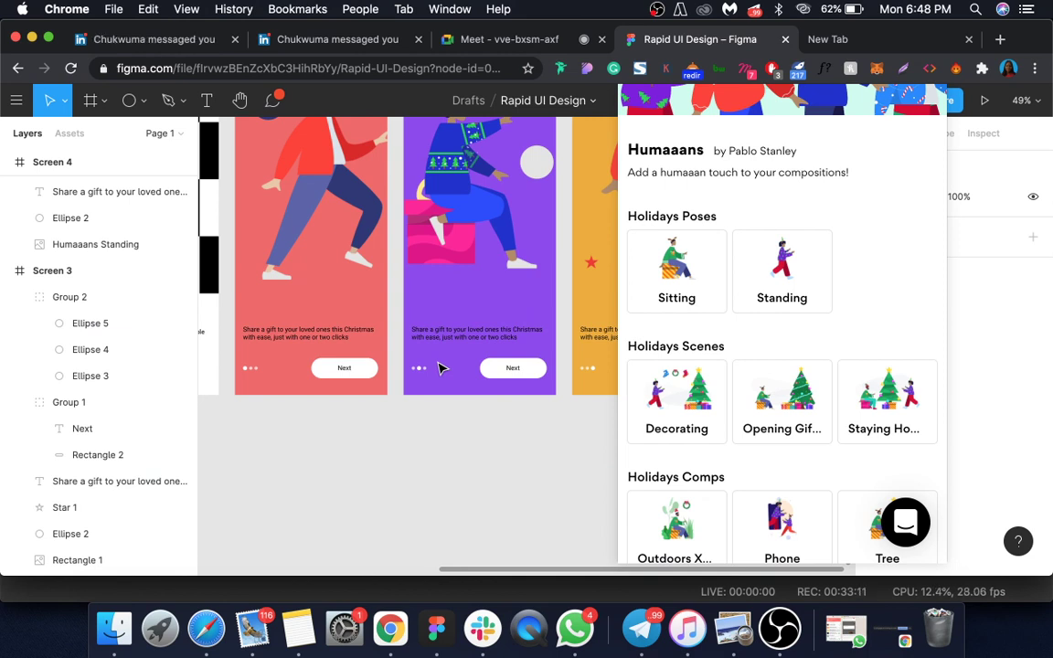
pyautogui.scroll(5, 438, 369)
pyautogui.hscroll(3, 439, 368)
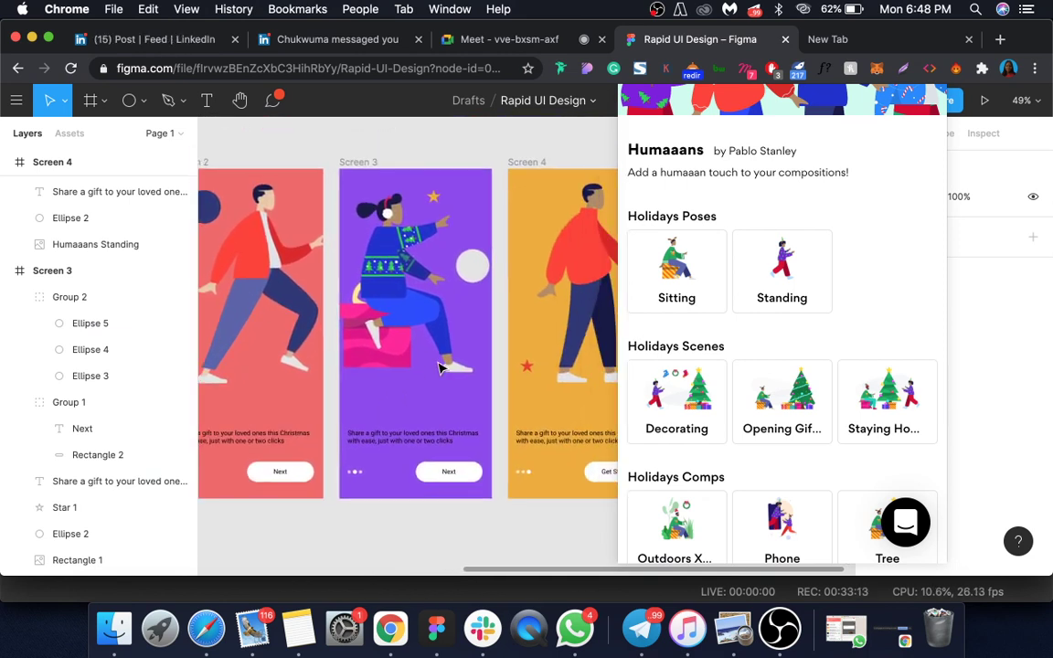
pyautogui.scroll(-3, 439, 368)
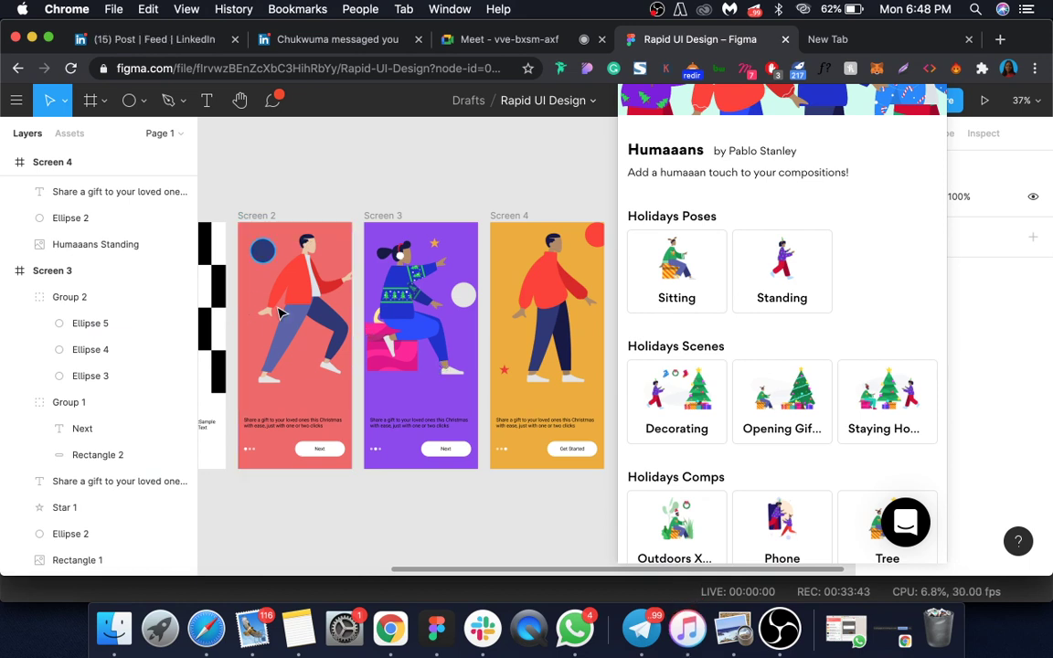
pyautogui.hscroll(-3, 375, 293)
pyautogui.scroll(-2, 375, 293)
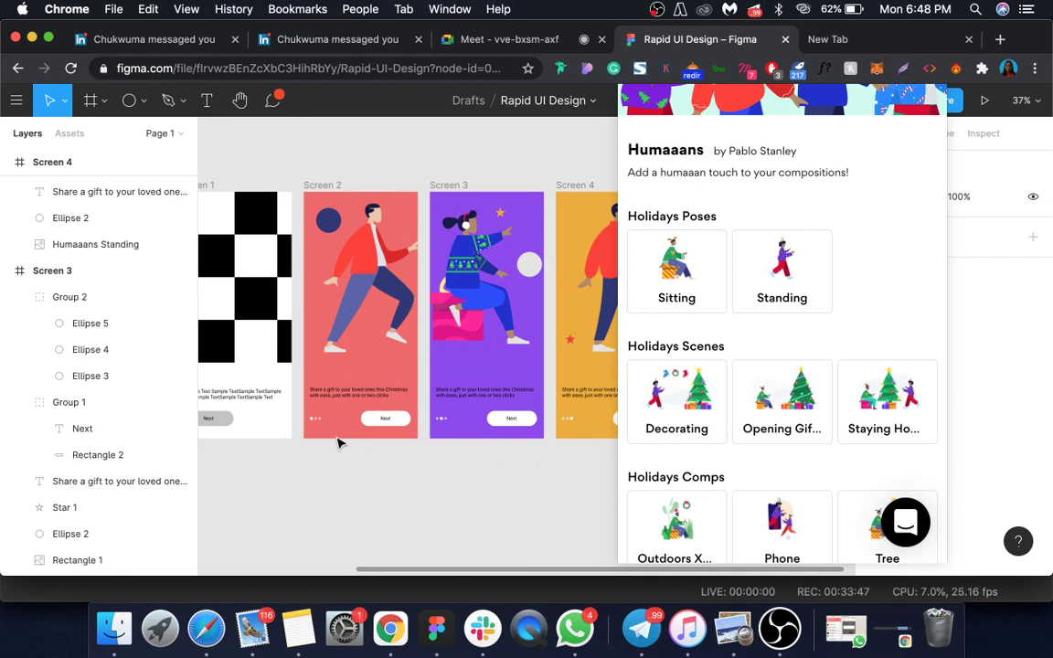
pyautogui.scroll(5, 338, 443)
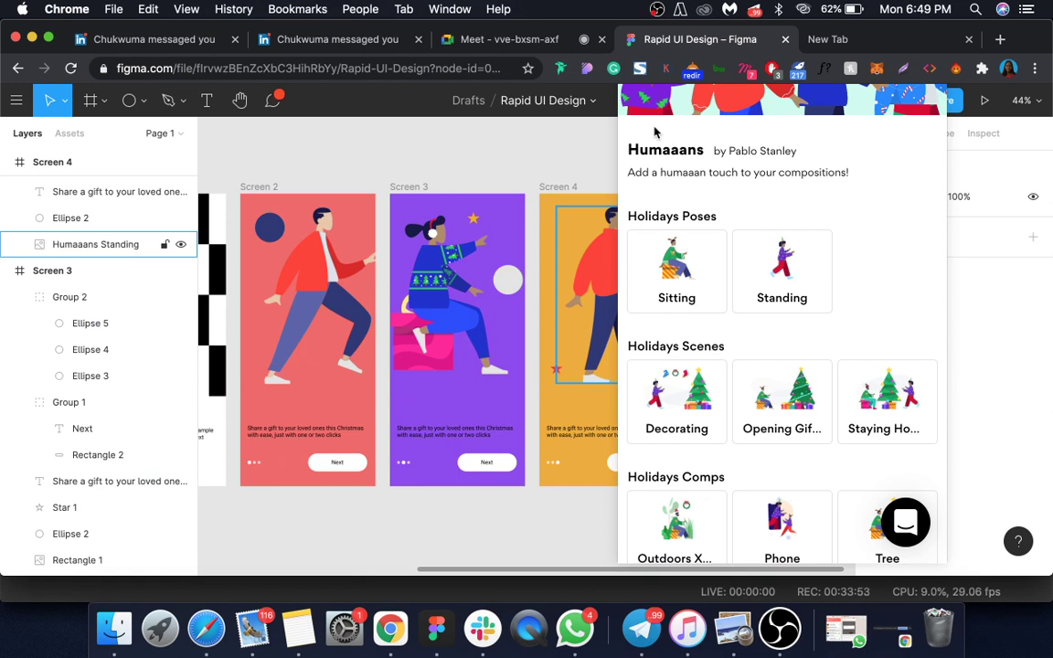
# Return the browser to full screen and move the Blush window clear of the onboarding screens.
pyautogui.moveTo(752, 172); pyautogui.dragTo(849, 172)
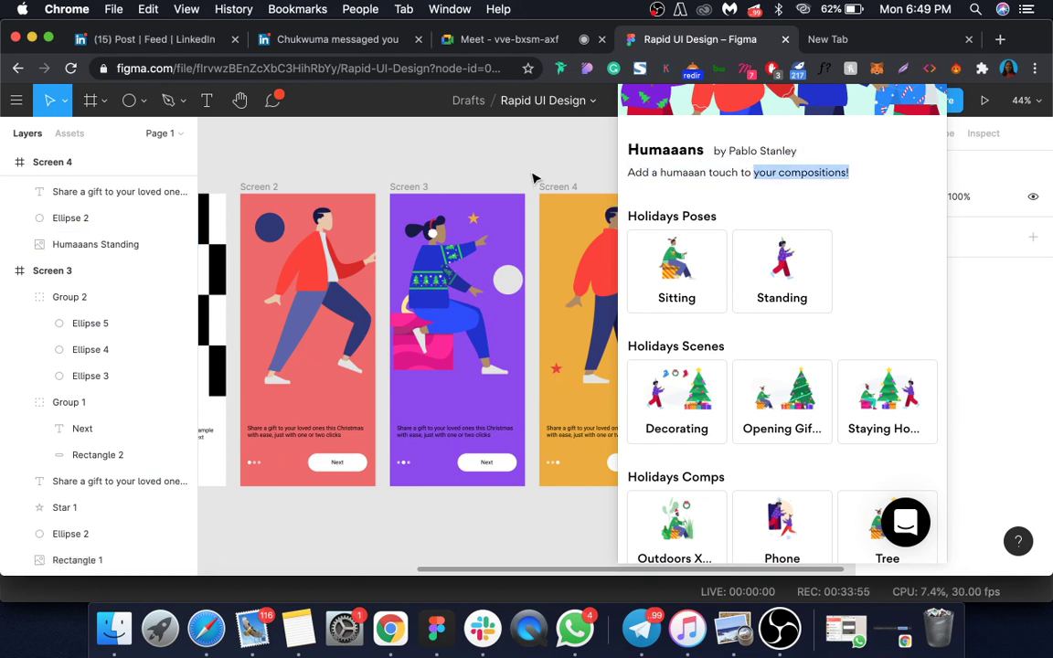
pyautogui.scroll(-3, 534, 179)
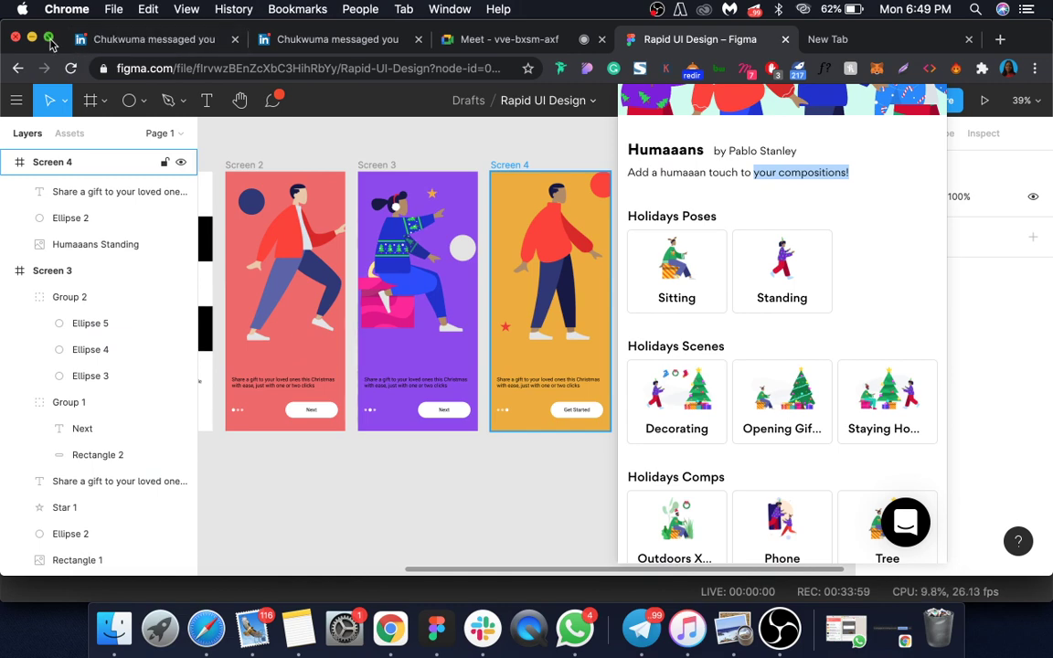
pyautogui.click(50, 39)
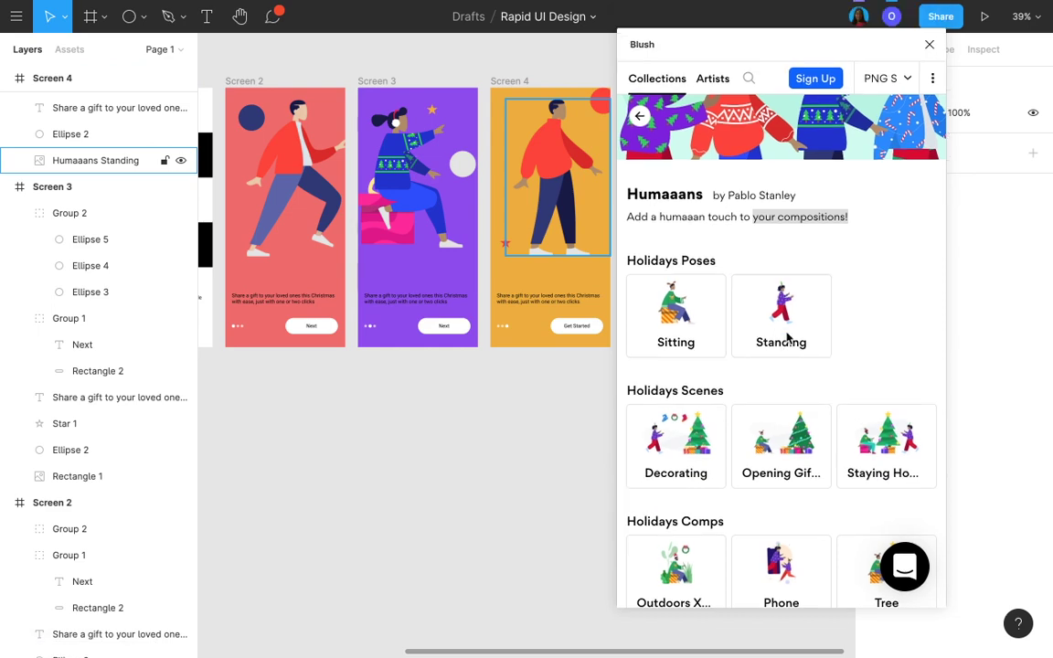
pyautogui.moveTo(784, 327)
pyautogui.mouseDown()
pyautogui.moveTo(775, 364)
pyautogui.moveTo(755, 111)
pyautogui.moveTo(792, 328)
pyautogui.mouseUp()
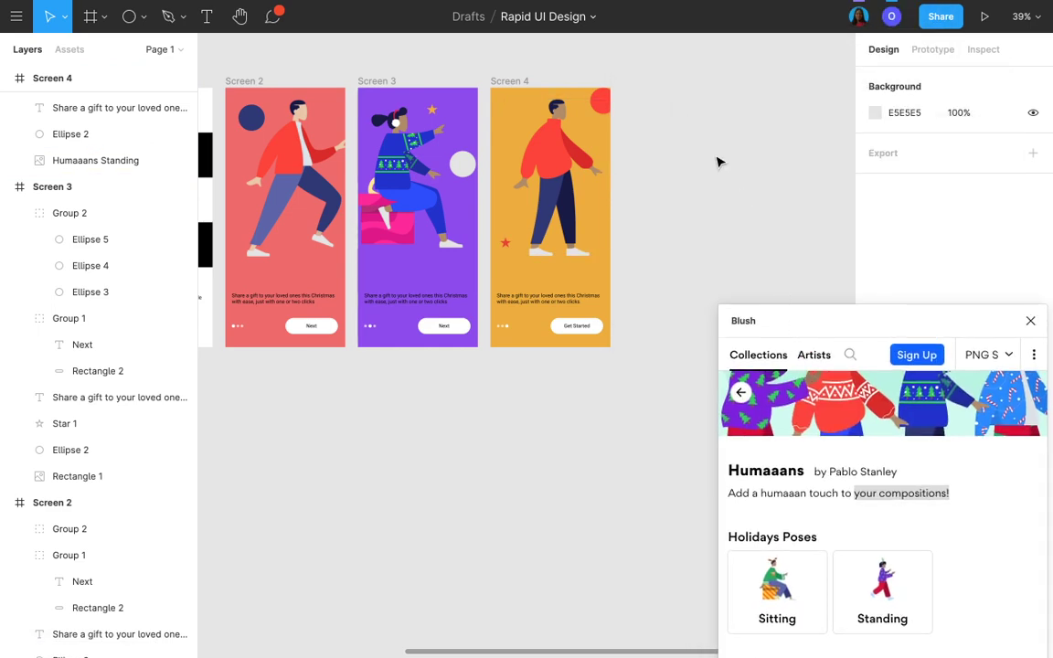
# Show the prototype settings for the Screen 2 frame and dismiss the scroll actions announcement.
pyautogui.click(245, 82)
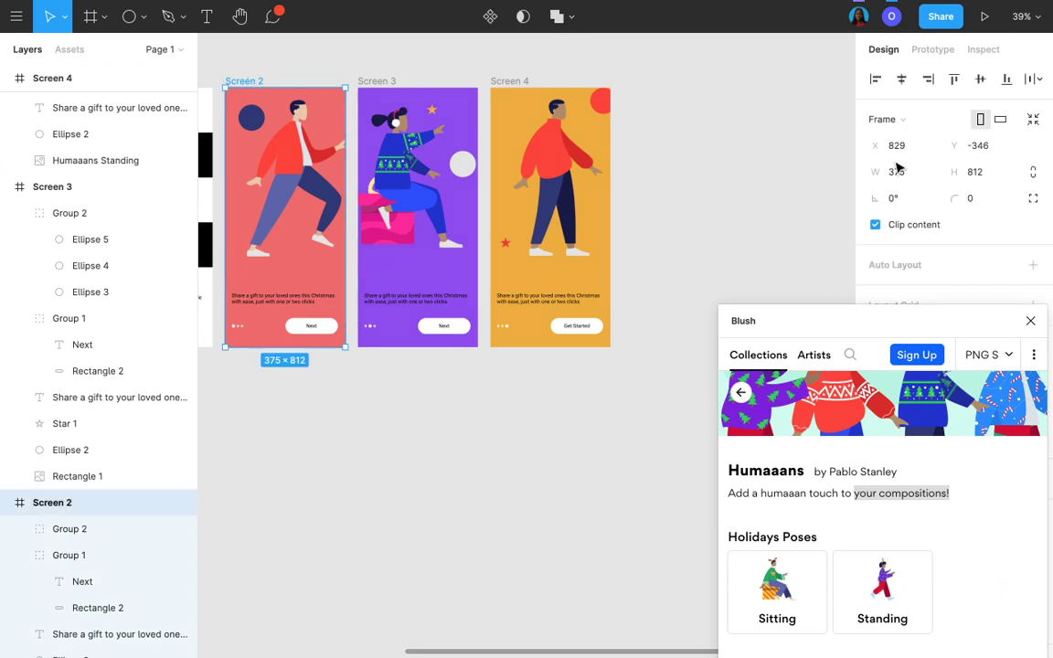
pyautogui.click(932, 49)
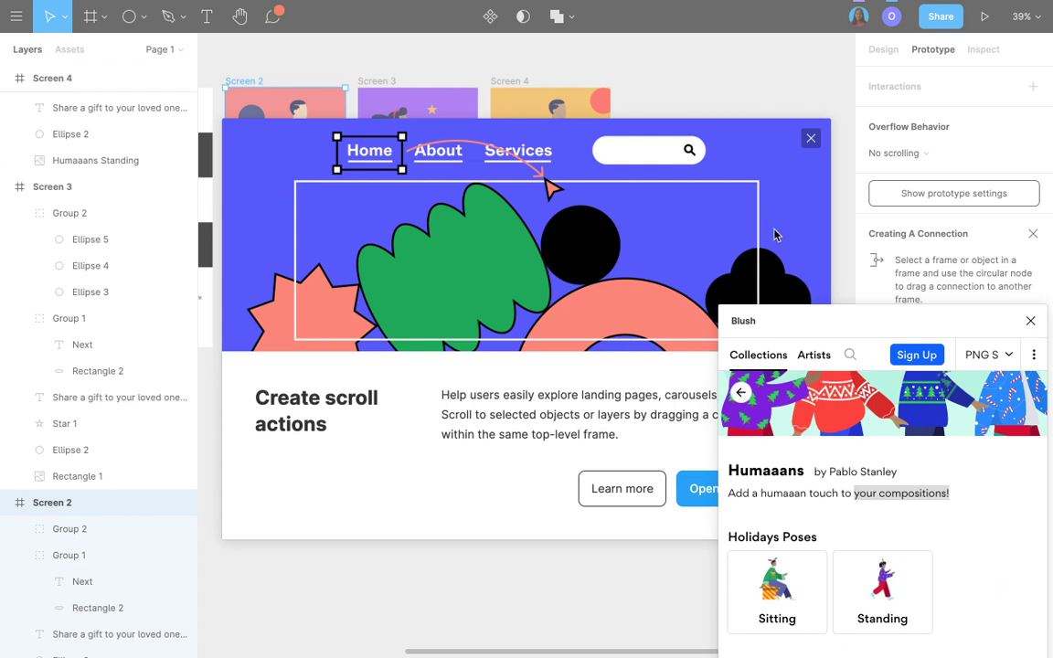
pyautogui.click(819, 140)
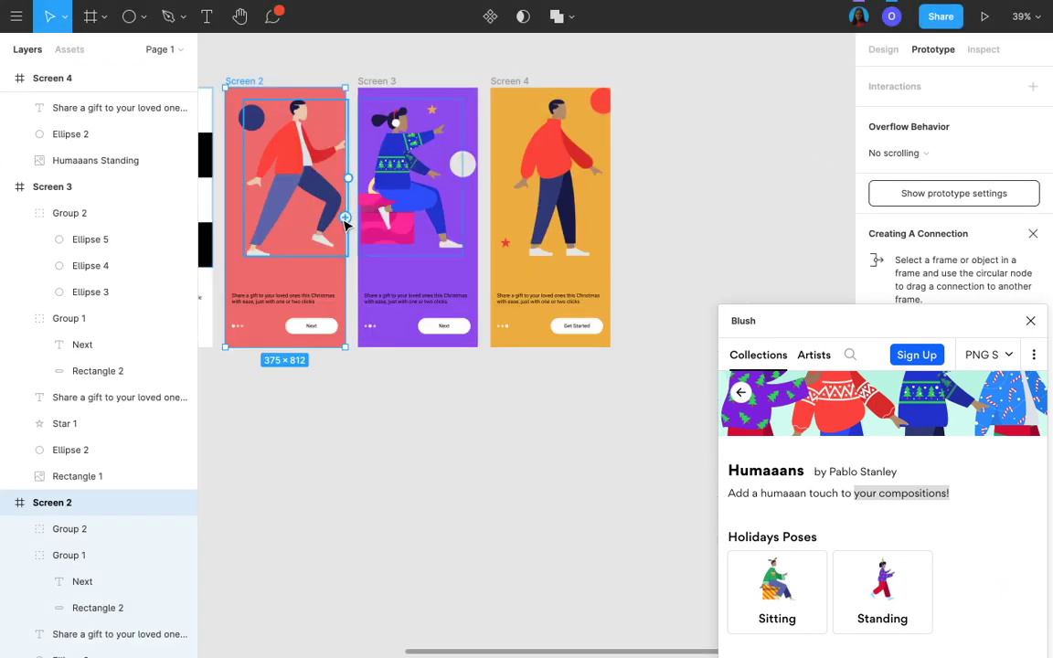
# Connect the Screen 2 frame to Screen 3 in the prototype with an On drag trigger.
pyautogui.moveTo(346, 218); pyautogui.dragTo(393, 258)
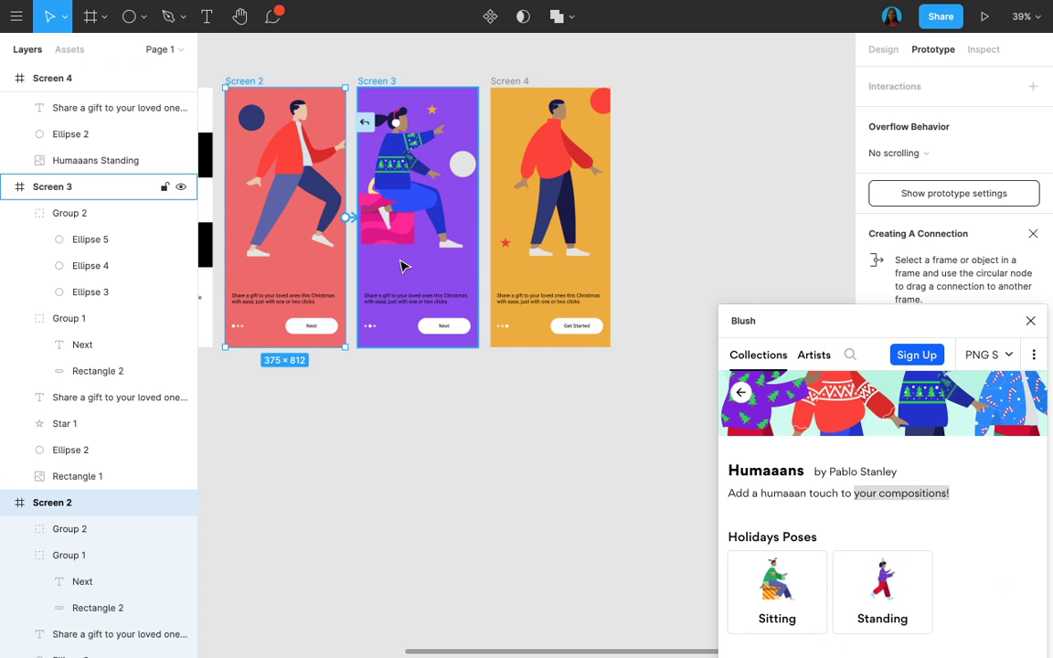
pyautogui.moveTo(403, 265); pyautogui.dragTo(403, 266)
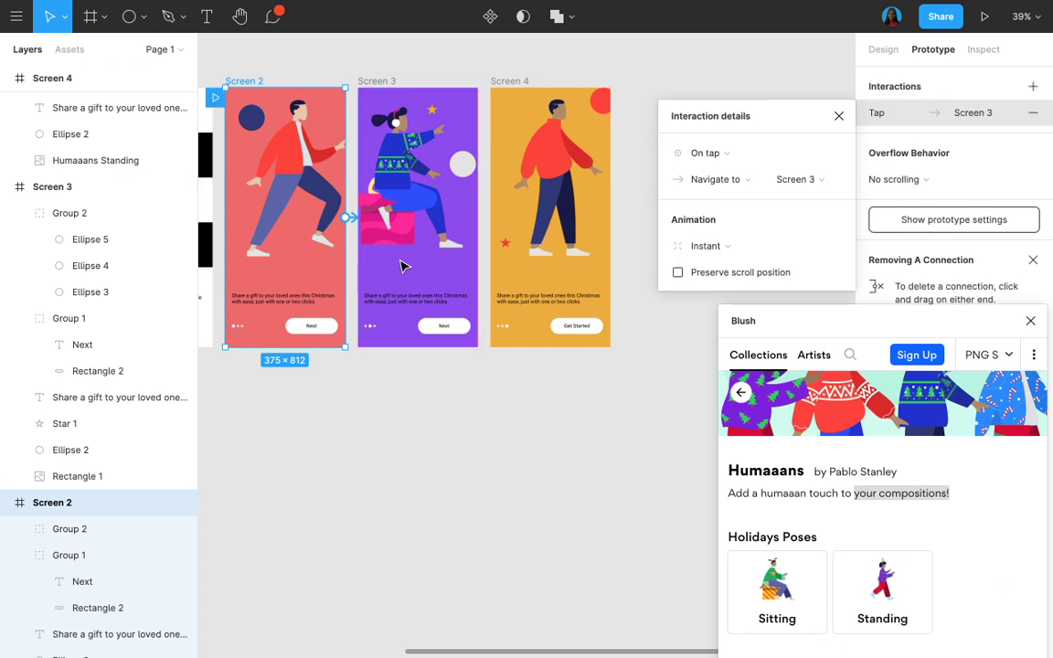
pyautogui.click(722, 152)
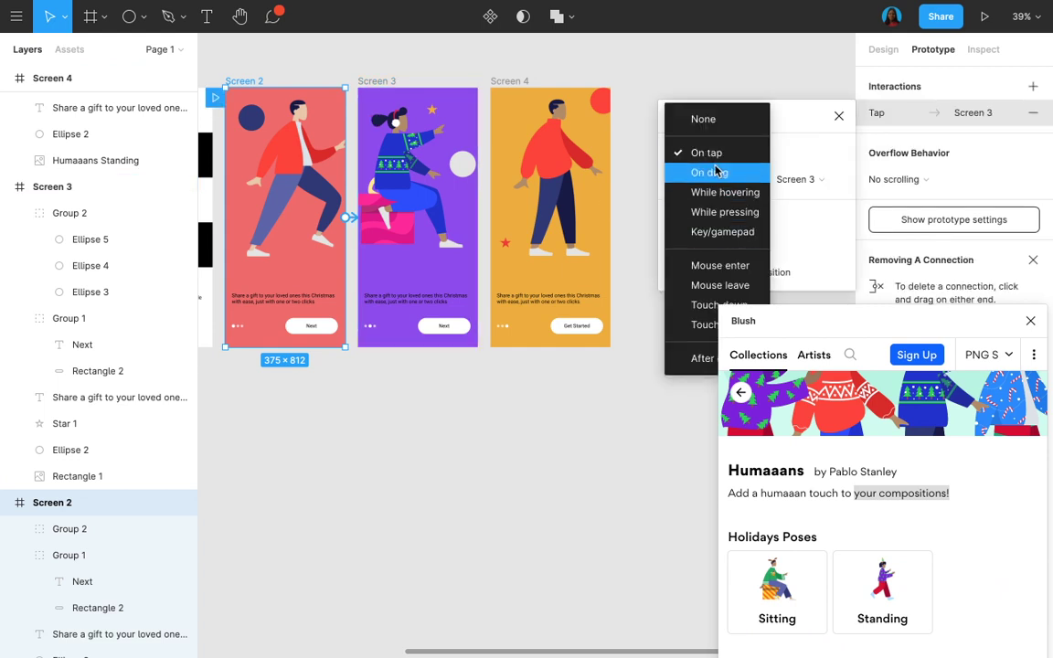
pyautogui.click(715, 172)
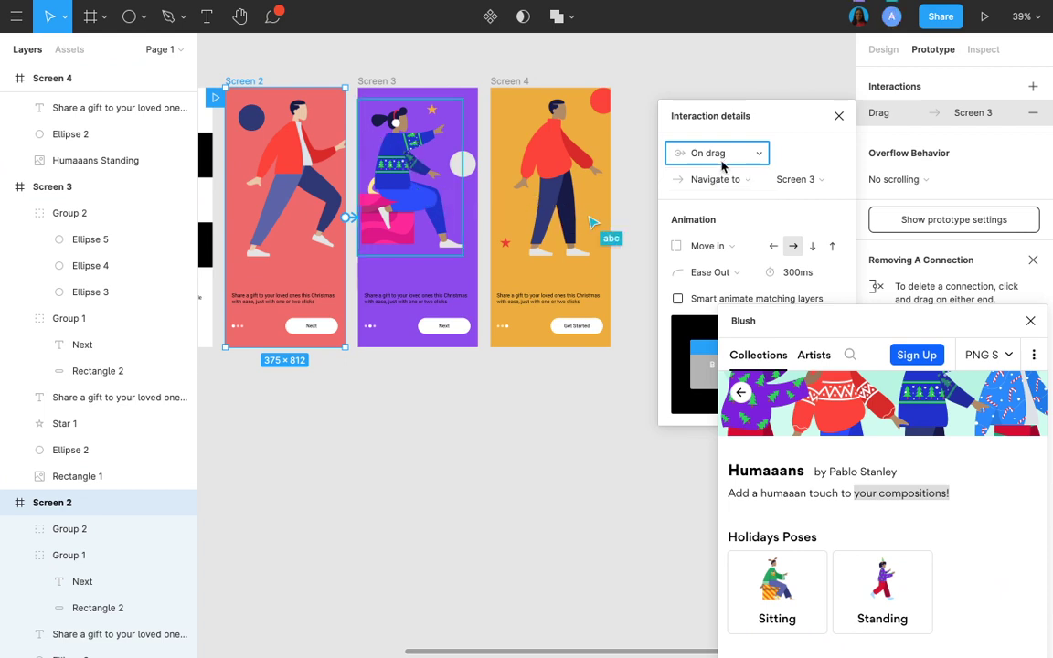
# Connect Screen 2's Next button to Screen 3, keeping the On tap trigger.
pyautogui.click(317, 326)
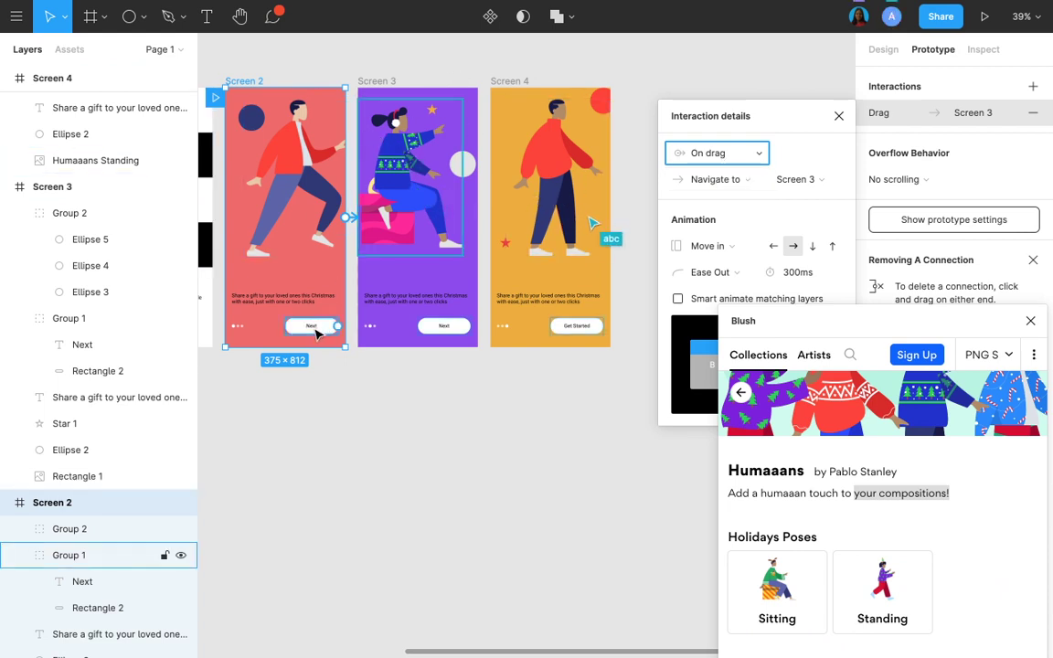
pyautogui.moveTo(338, 326); pyautogui.dragTo(411, 326)
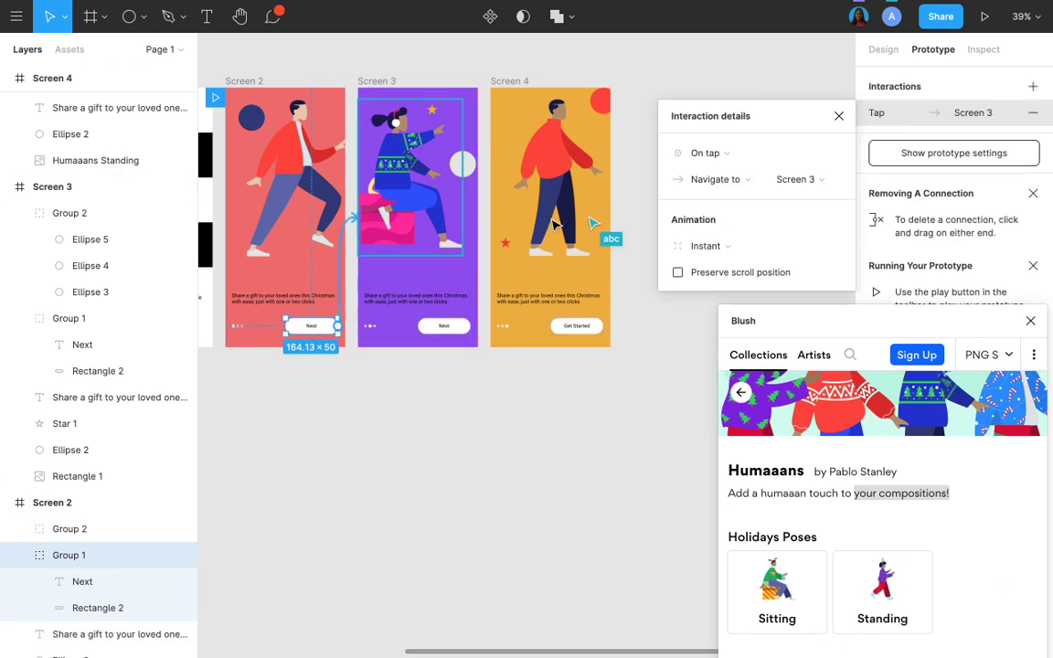
pyautogui.click(712, 155)
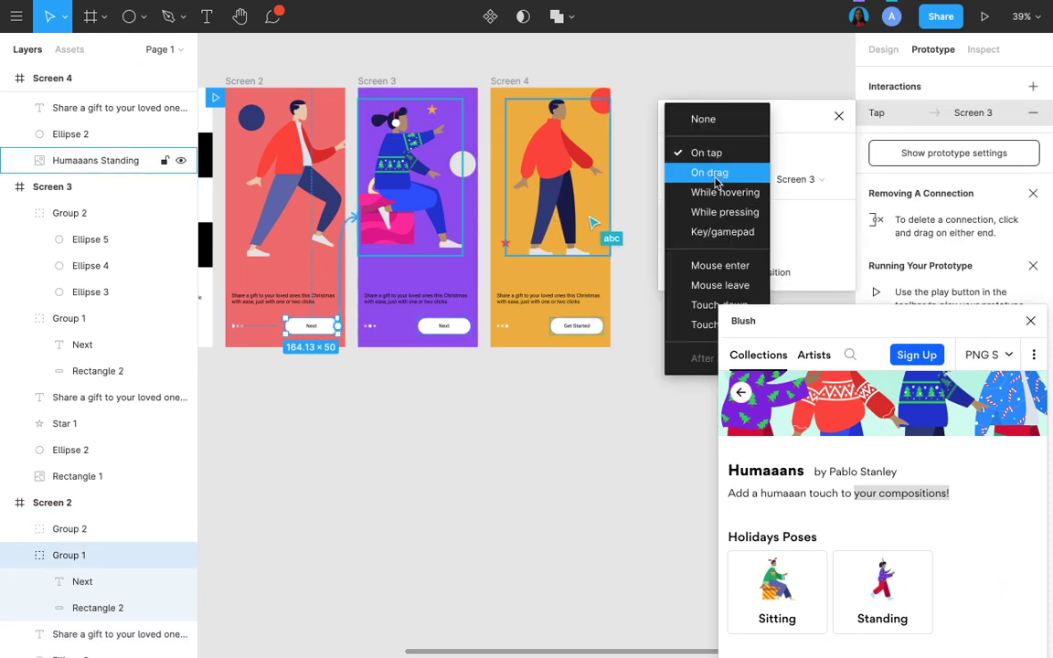
pyautogui.click(711, 156)
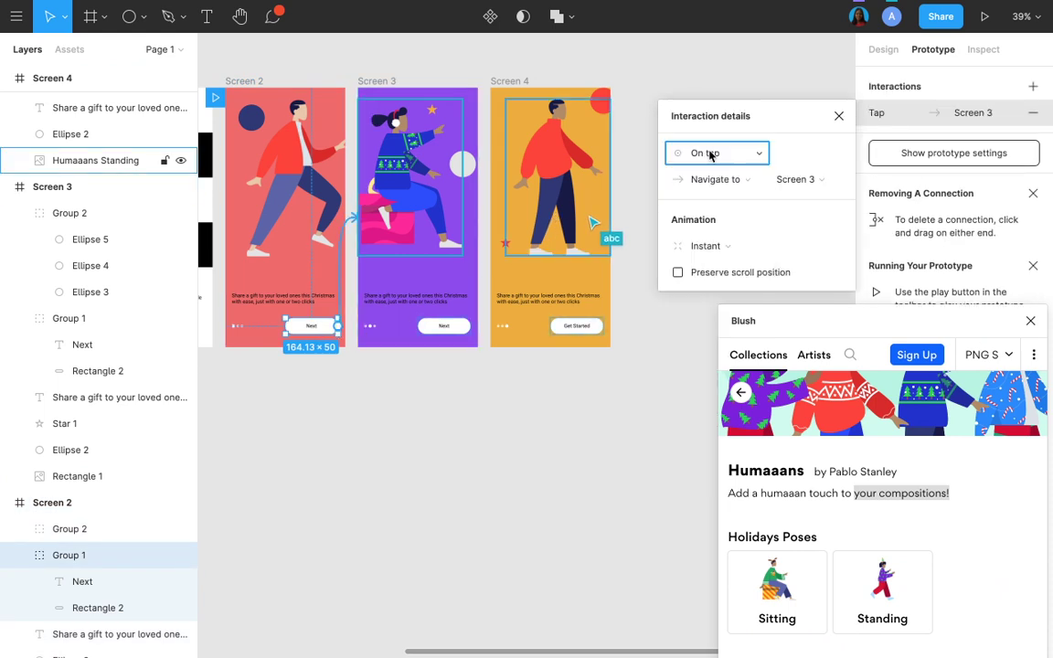
# Connect the Screen 3 frame to Screen 4 with an On drag trigger and smart animate matching layers.
pyautogui.click(378, 82)
pyautogui.moveTo(478, 216); pyautogui.dragTo(595, 206)
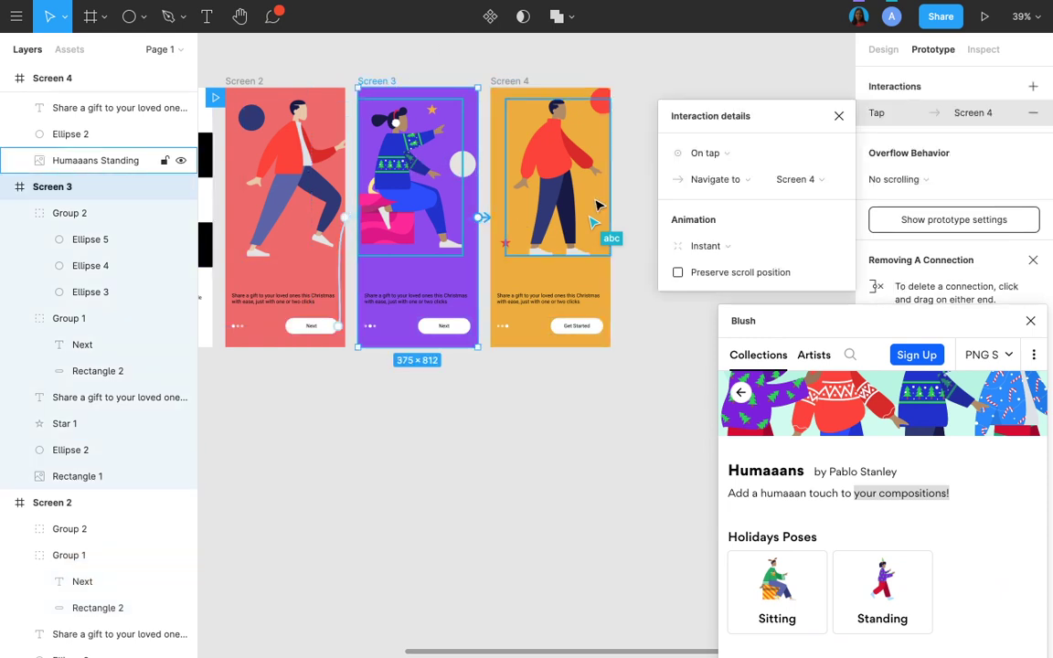
pyautogui.click(719, 155)
pyautogui.click(725, 172)
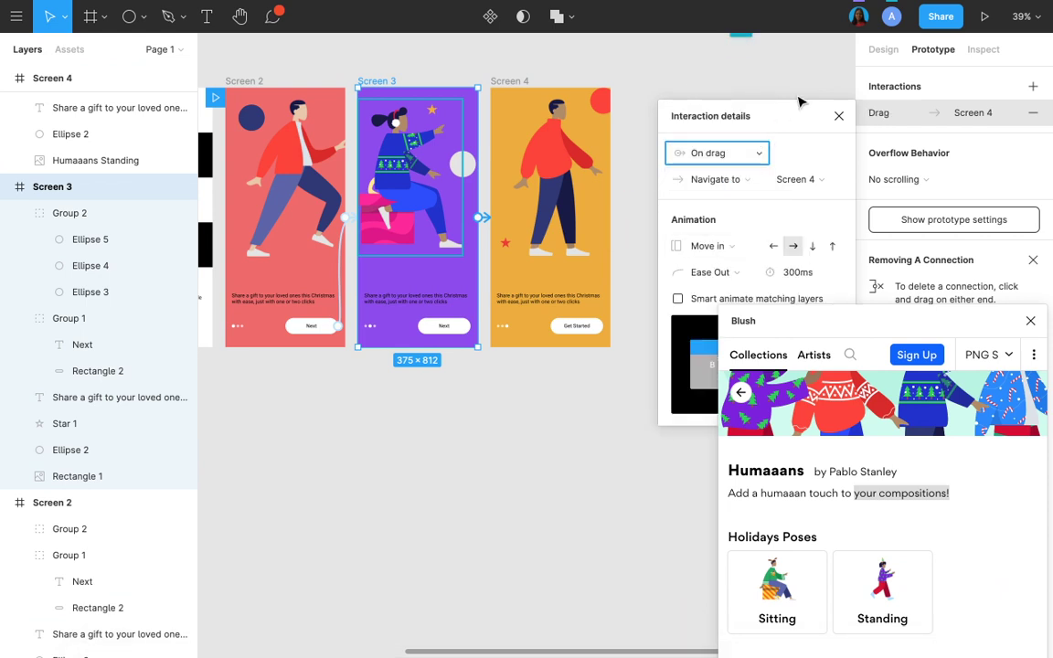
pyautogui.moveTo(784, 112); pyautogui.dragTo(783, 14)
pyautogui.click(679, 201)
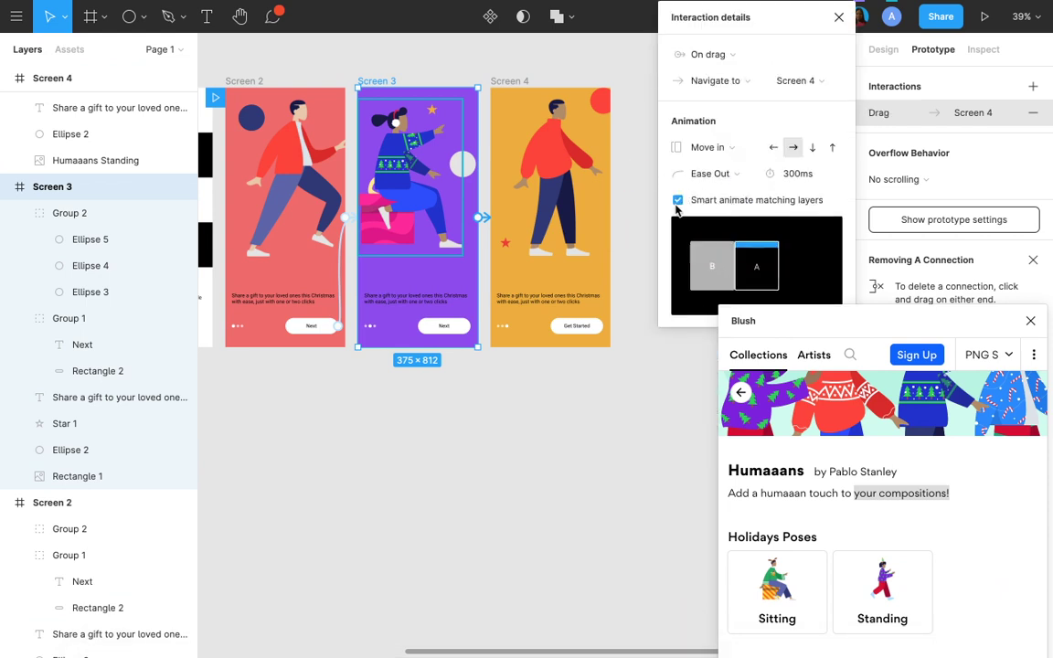
# Change the animation of Screen 2's drag interaction to Smart animate.
pyautogui.click(244, 81)
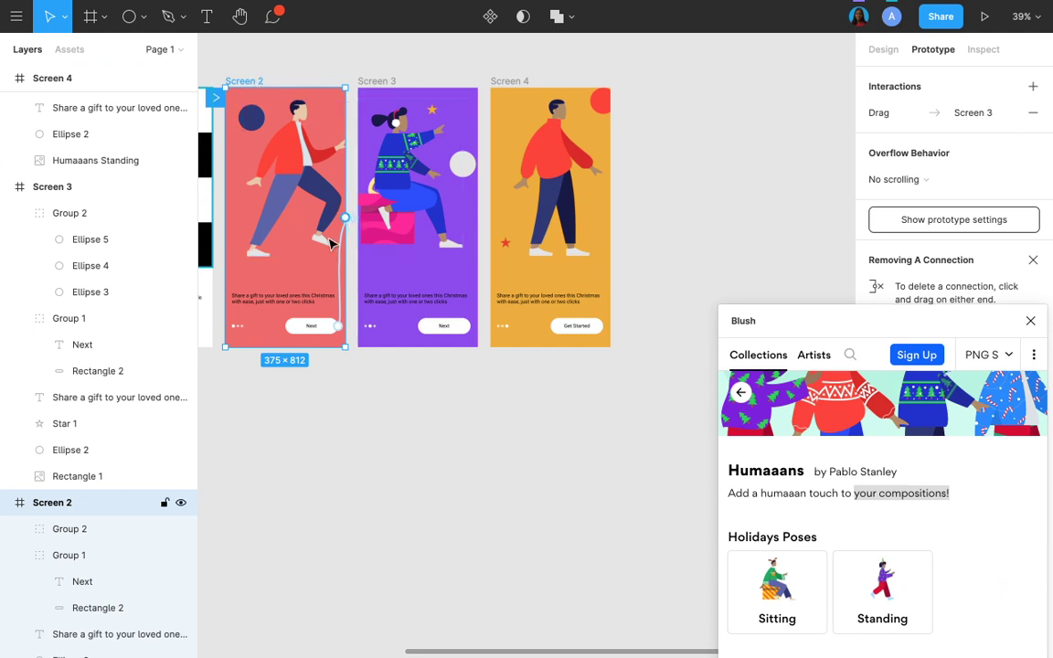
pyautogui.click(877, 113)
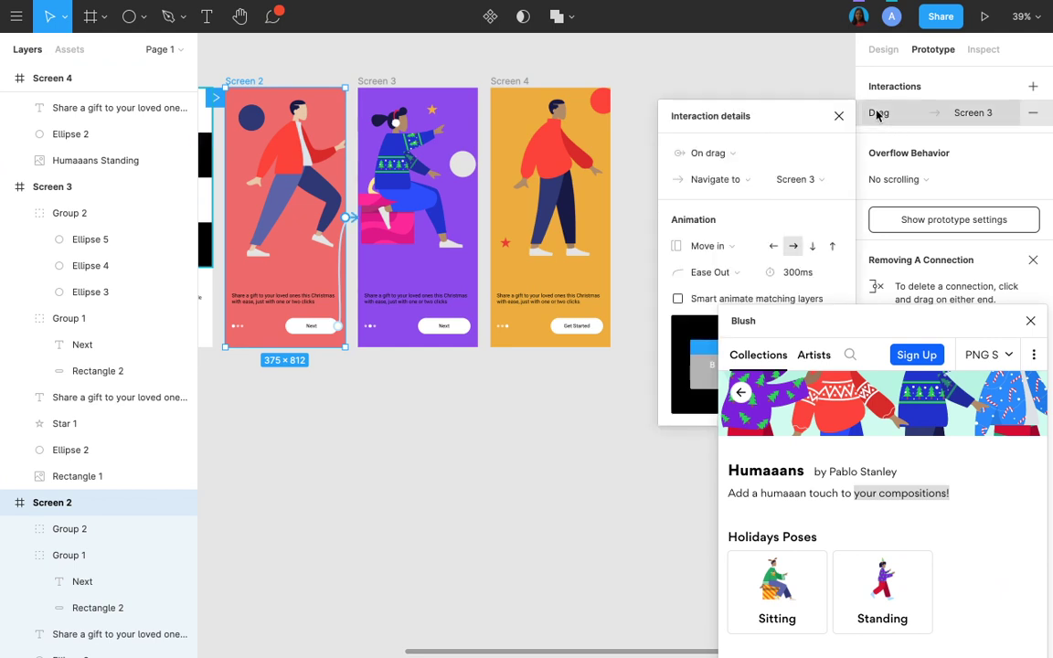
pyautogui.click(712, 248)
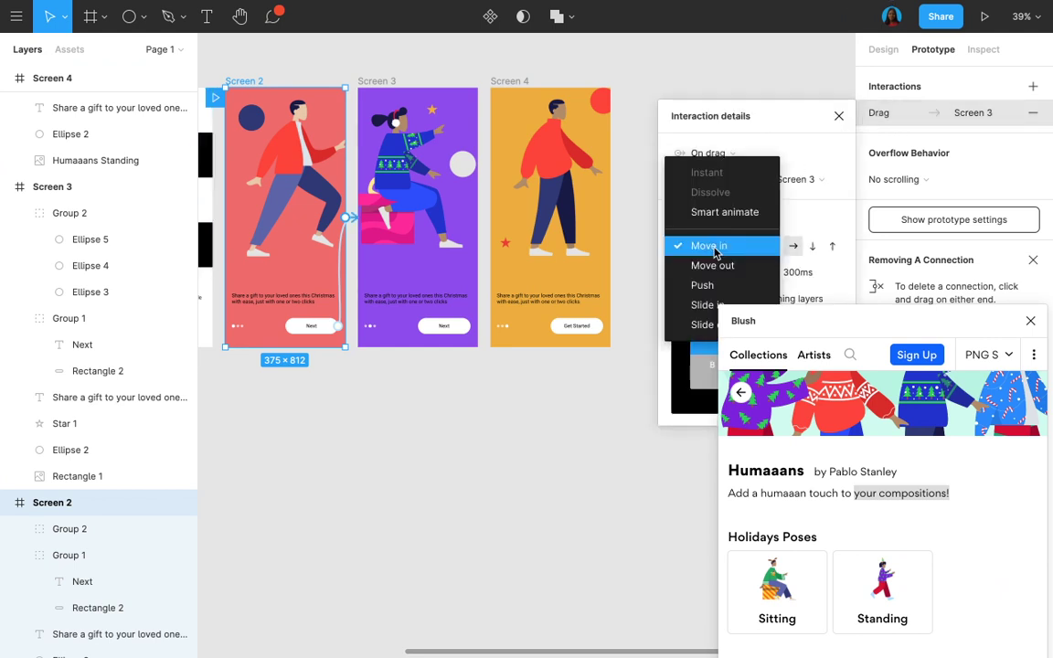
pyautogui.click(722, 211)
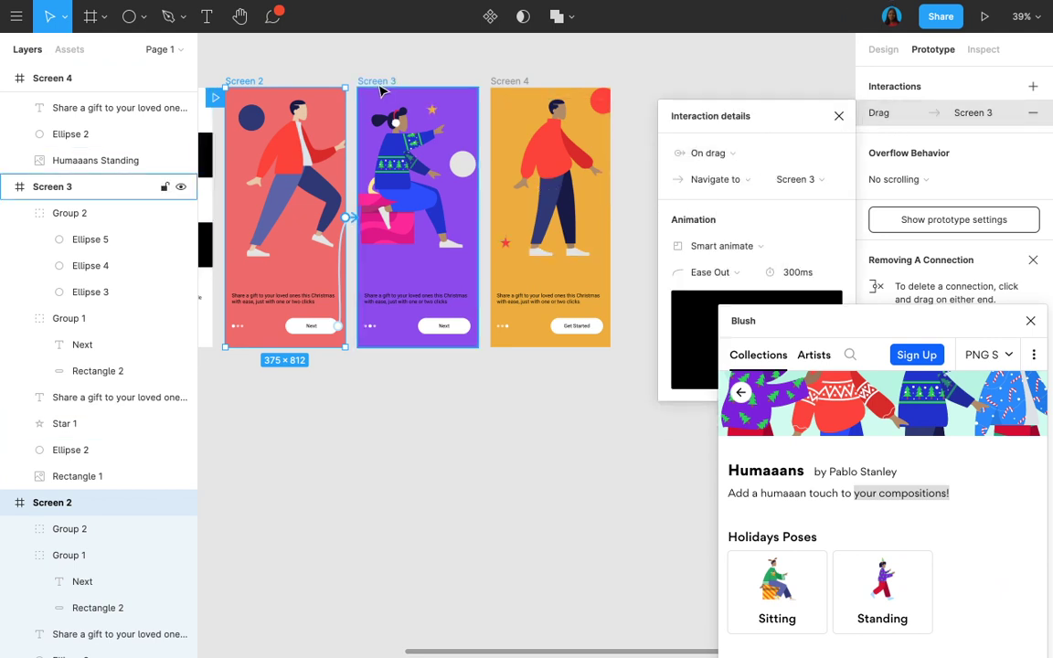
# Change the animation of Screen 3's drag interaction to Smart animate.
pyautogui.click(378, 83)
pyautogui.click(876, 112)
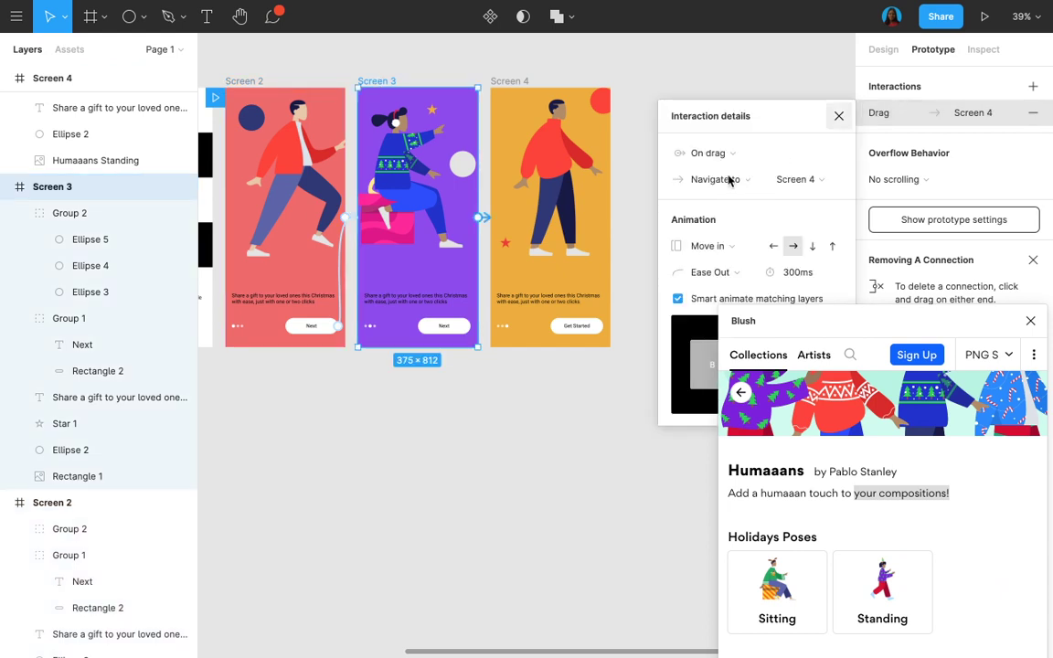
pyautogui.click(717, 247)
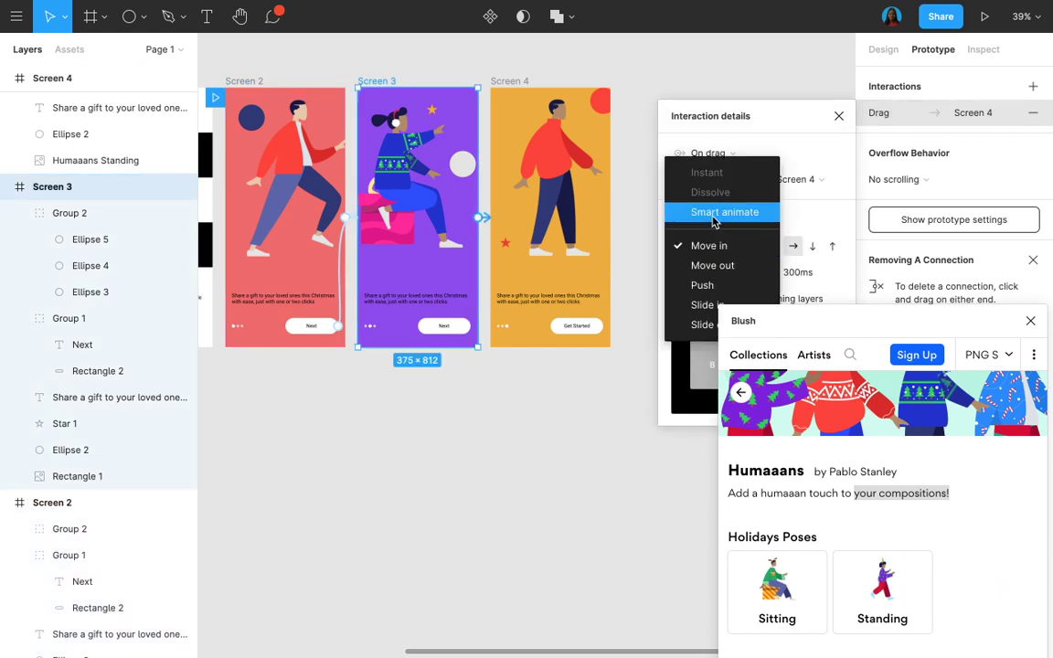
pyautogui.click(718, 212)
# Show the prototype device settings, run the prototype preview outside full screen, and check its display options.
pyautogui.click(514, 85)
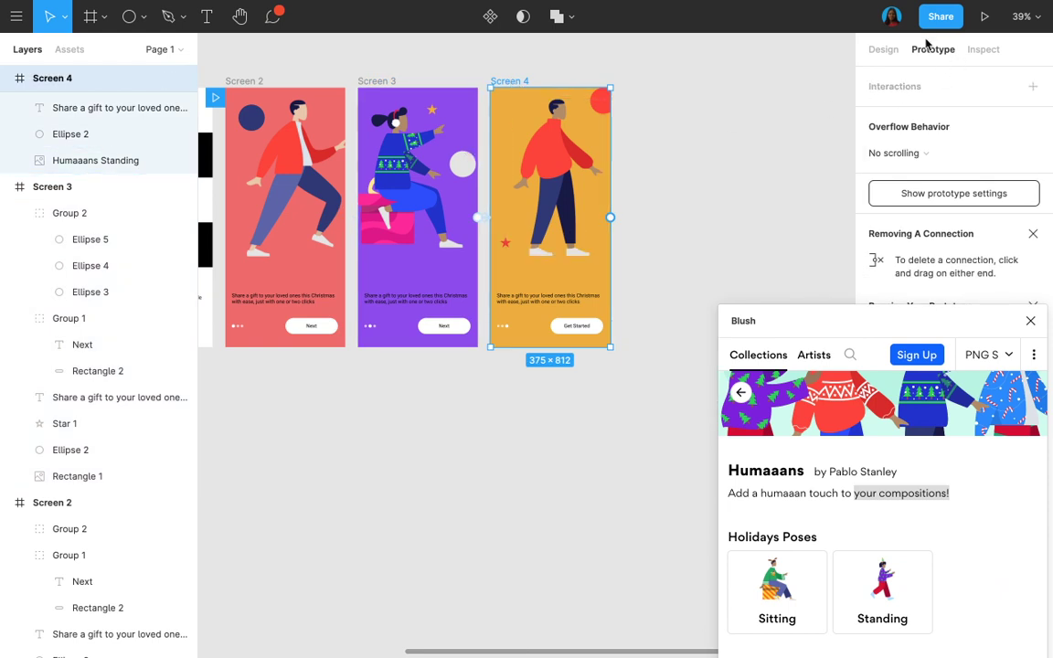
pyautogui.click(917, 193)
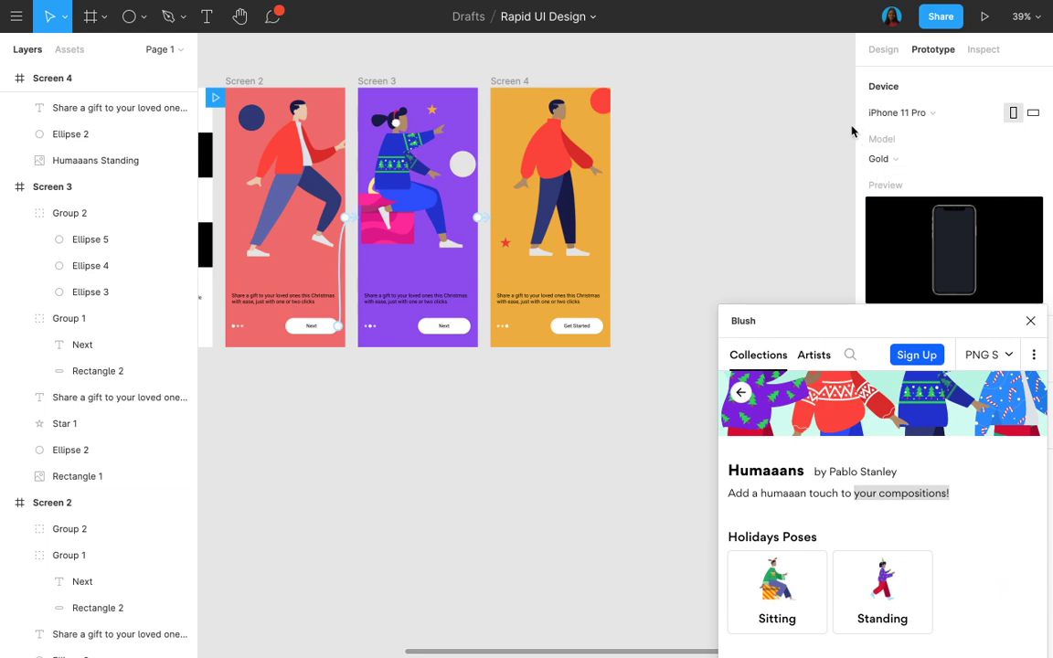
pyautogui.click(987, 25)
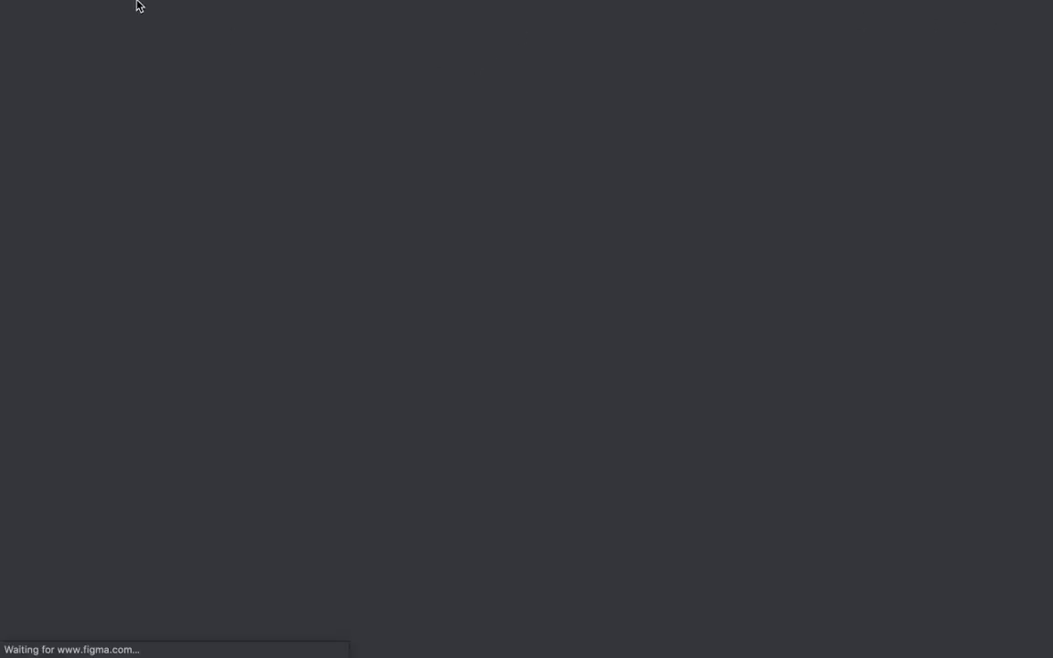
pyautogui.moveTo(137, 5)
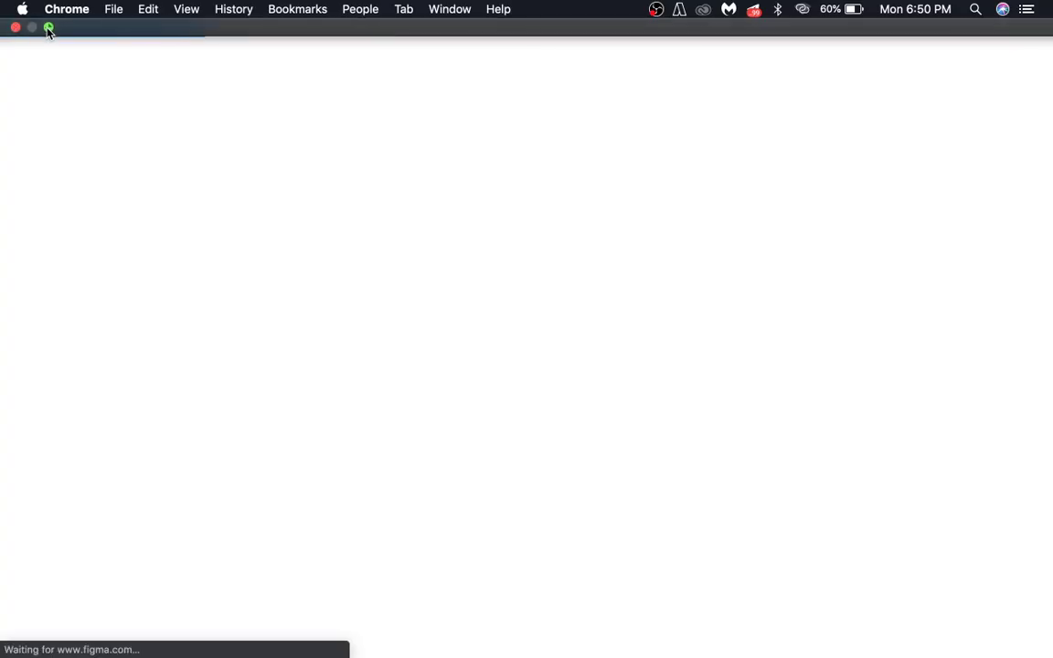
pyautogui.click(49, 29)
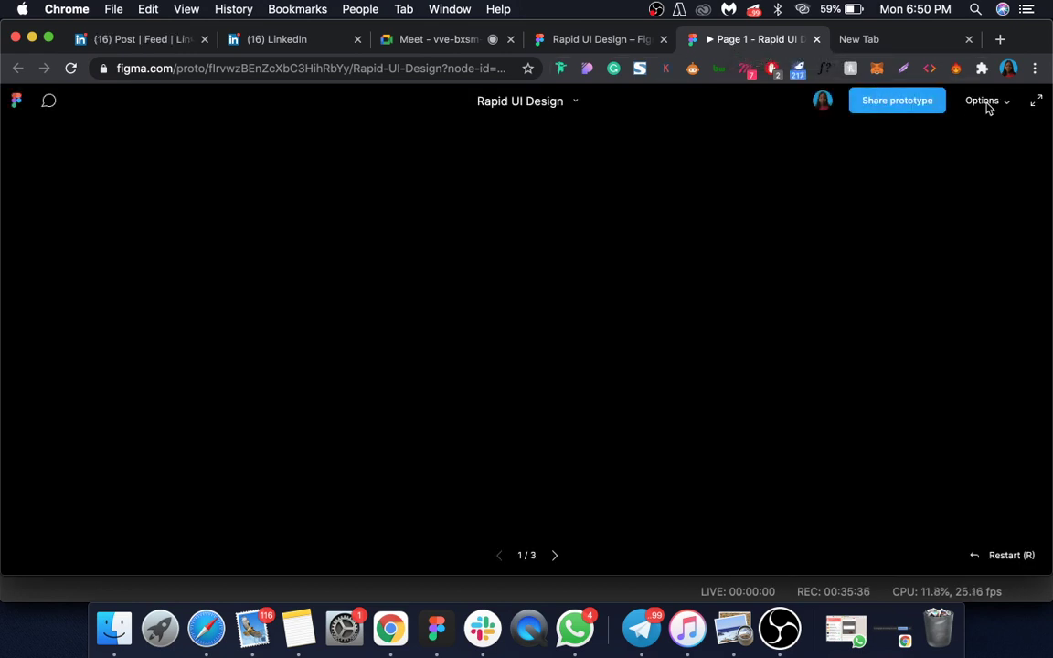
pyautogui.click(986, 108)
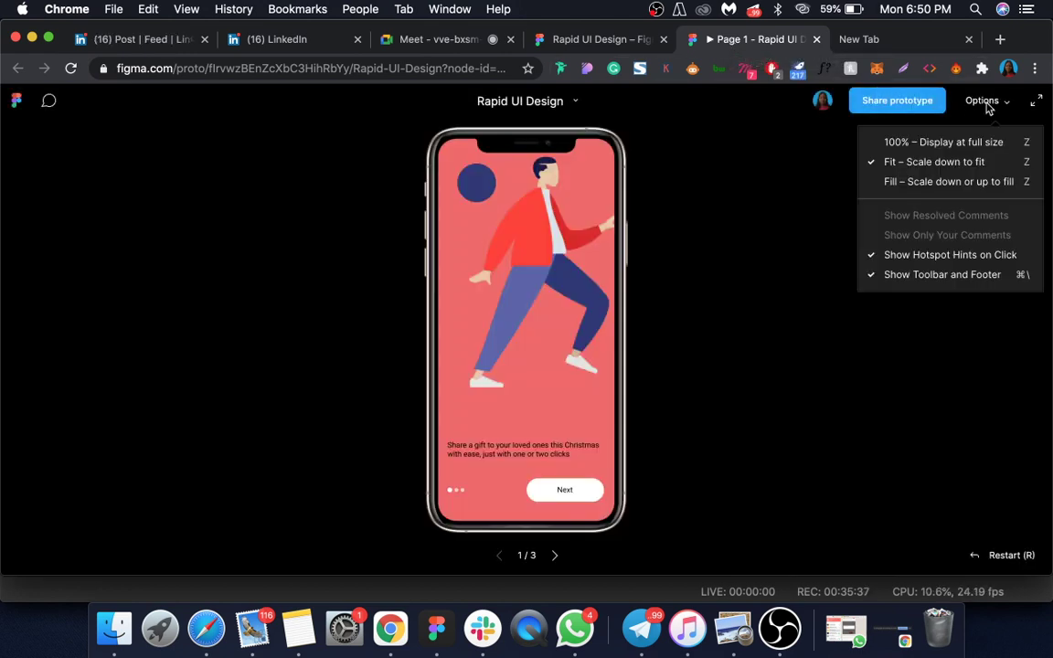
pyautogui.click(755, 180)
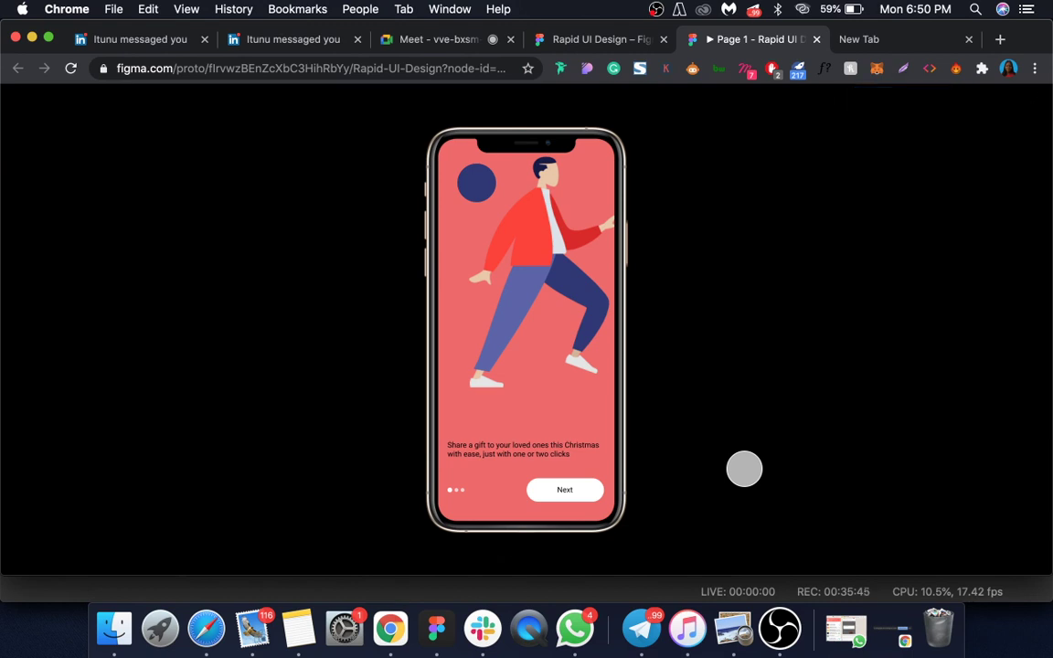
# Check the chat in Google Meet, return to the Rapid UI Design file in Figma and move the Blush window lower.
pyautogui.click(441, 43)
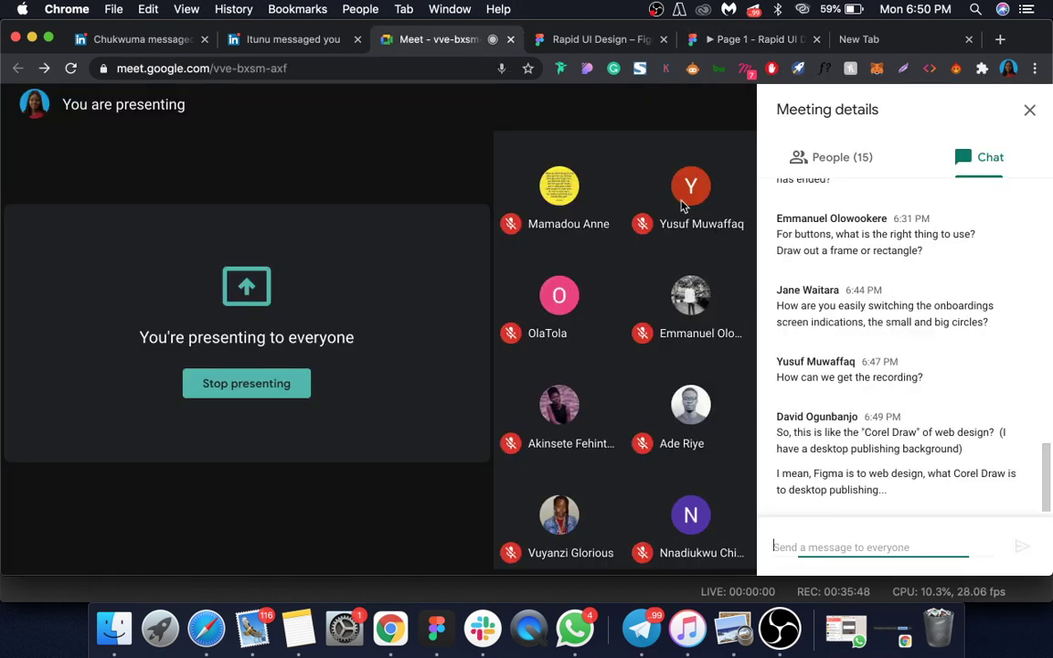
pyautogui.click(598, 41)
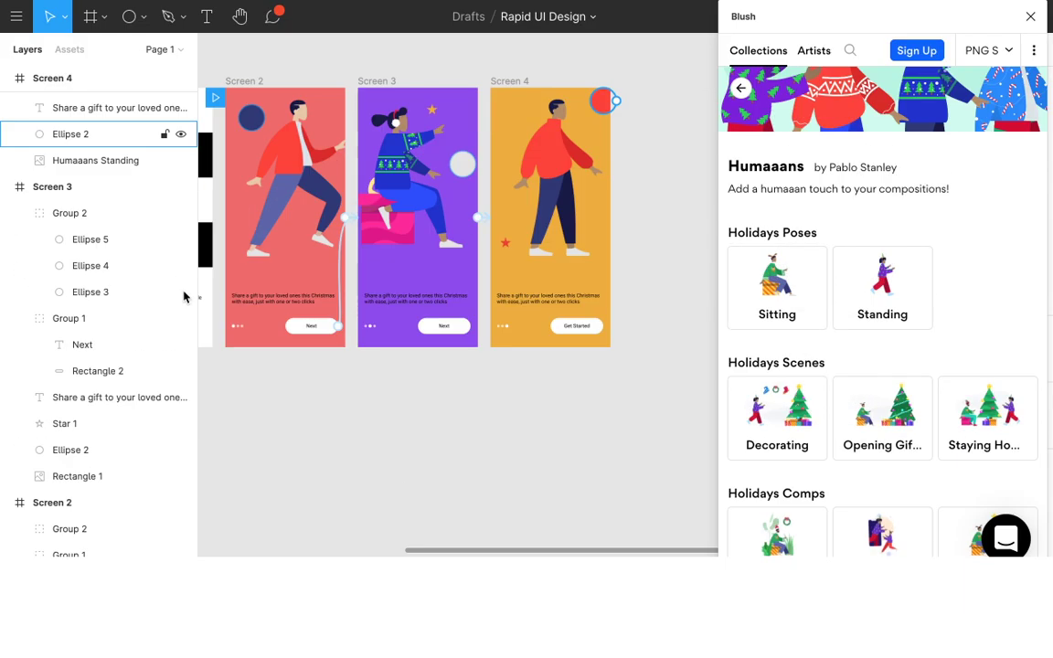
pyautogui.moveTo(933, 18); pyautogui.dragTo(961, 276)
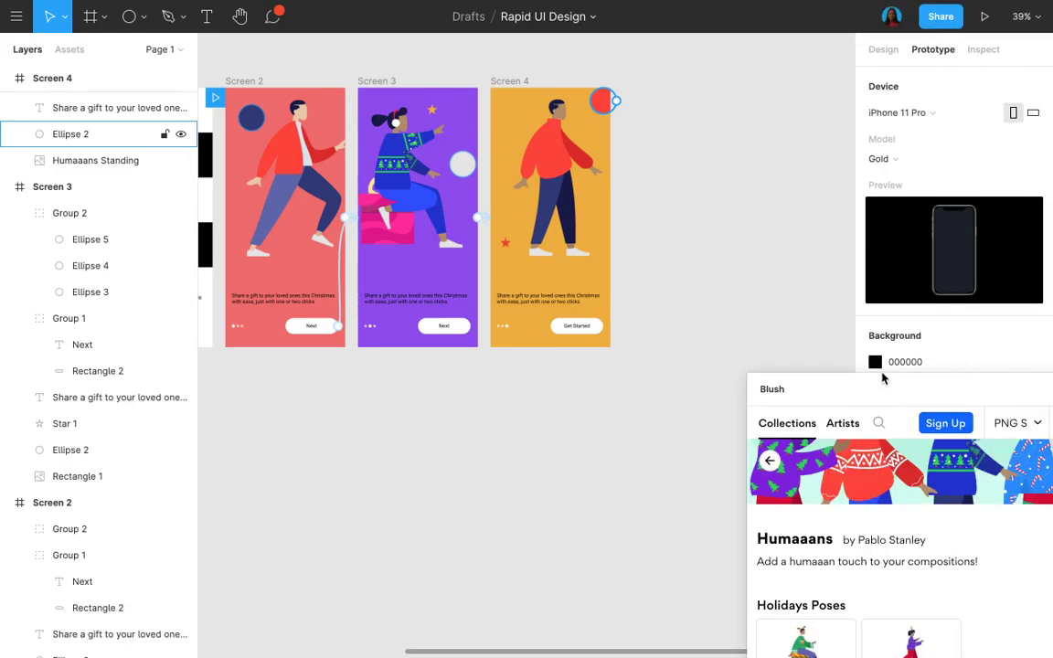
# Set the font of the gift copy on Screens 2, 3 and 4 and of the Next and Get Started labels to Montserrat.
pyautogui.click(884, 50)
pyautogui.scroll(3, 258, 361)
pyautogui.scroll(2, 258, 361)
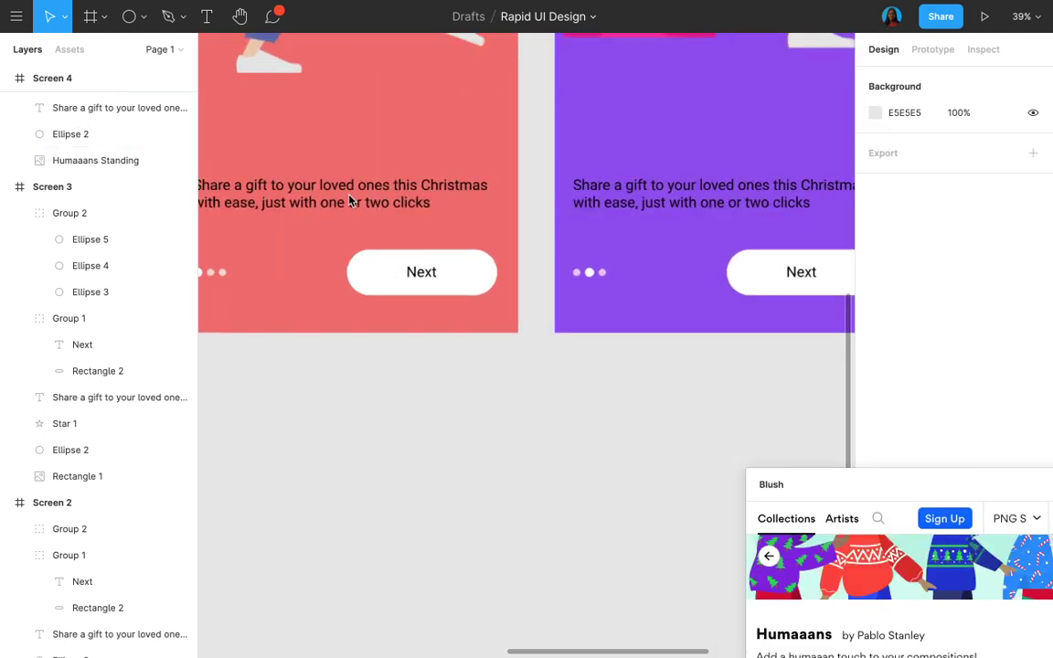
pyautogui.click(391, 208)
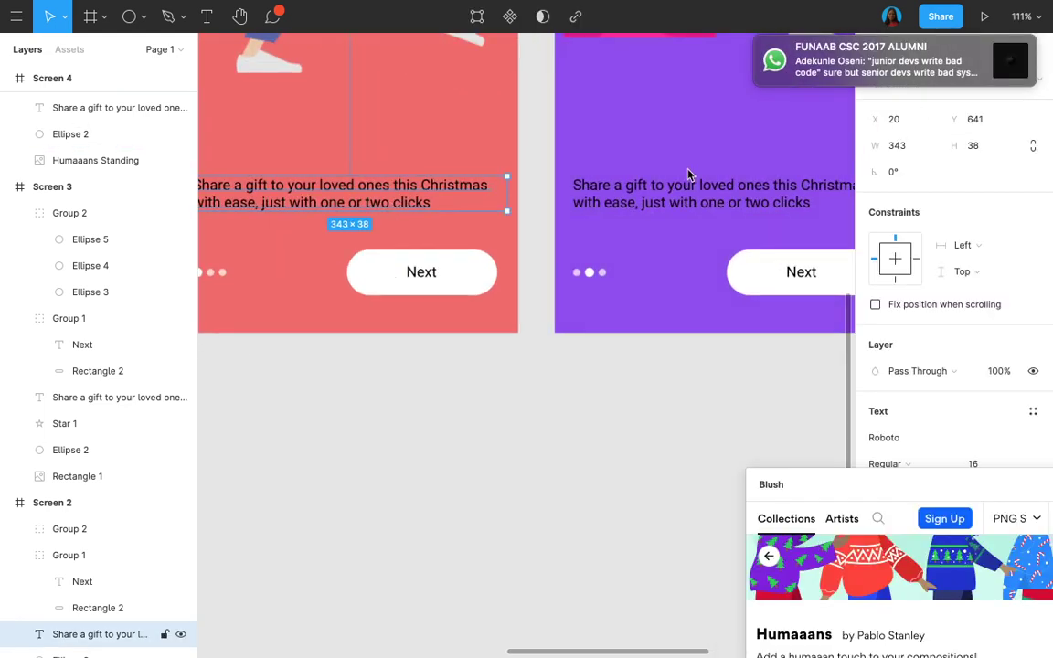
pyautogui.keyDown('shift'); pyautogui.click(668, 189); pyautogui.keyUp('shift')
pyautogui.hscroll(5, 668, 189)
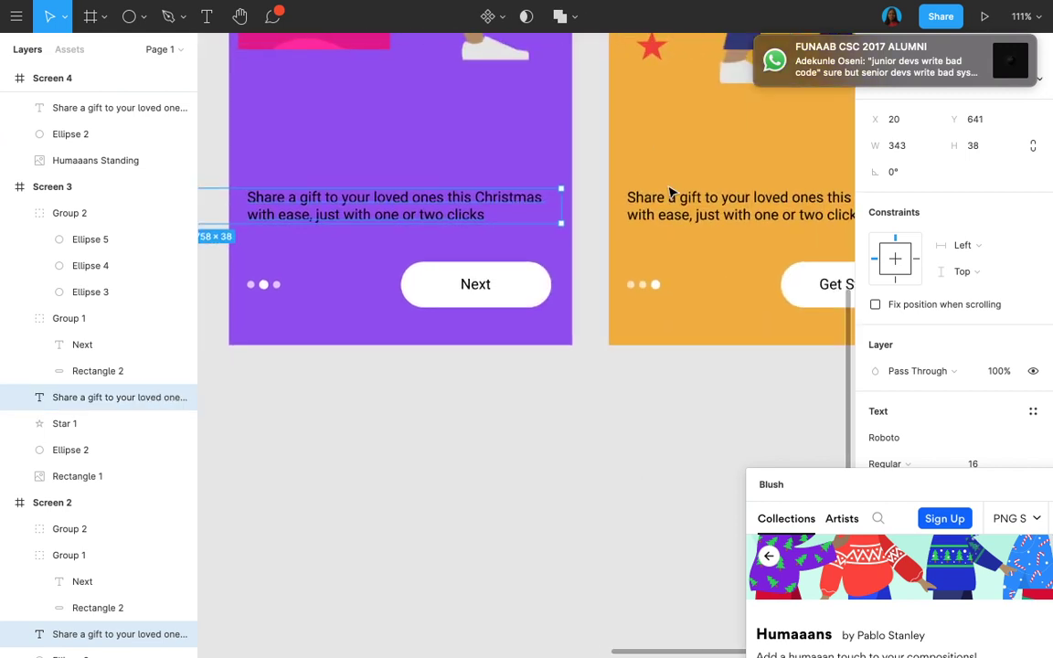
pyautogui.keyDown('shift'); pyautogui.click(676, 199); pyautogui.keyUp('shift')
pyautogui.keyDown('shift'); pyautogui.click(845, 286); pyautogui.keyUp('shift')
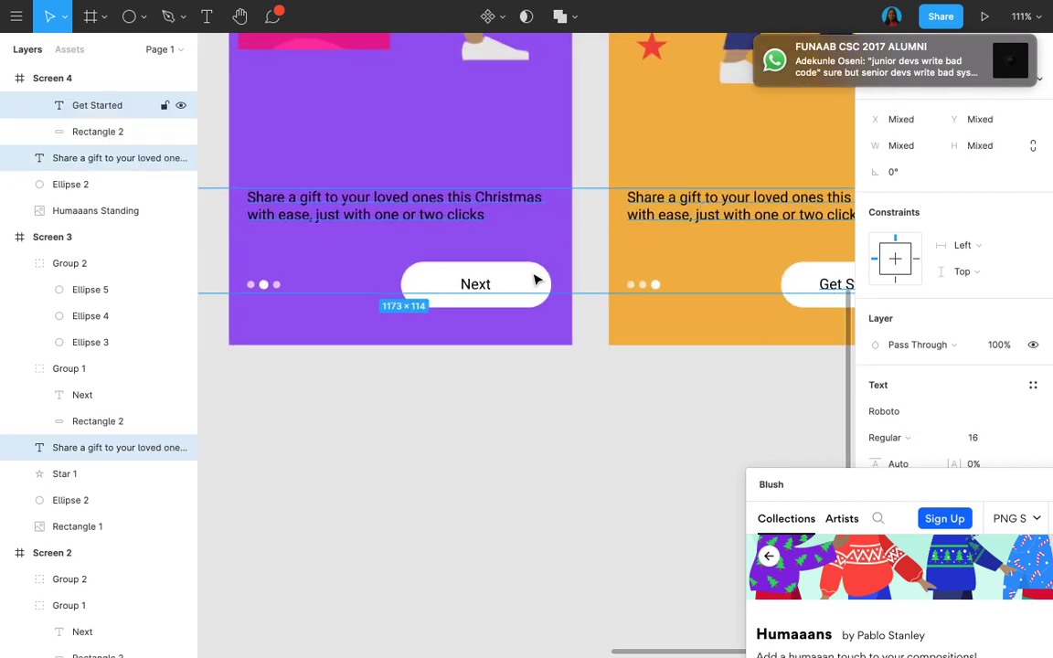
pyautogui.keyDown('shift'); pyautogui.click(491, 286); pyautogui.keyUp('shift')
pyautogui.hscroll(-4, 490, 288)
pyautogui.scroll(-1, 491, 287)
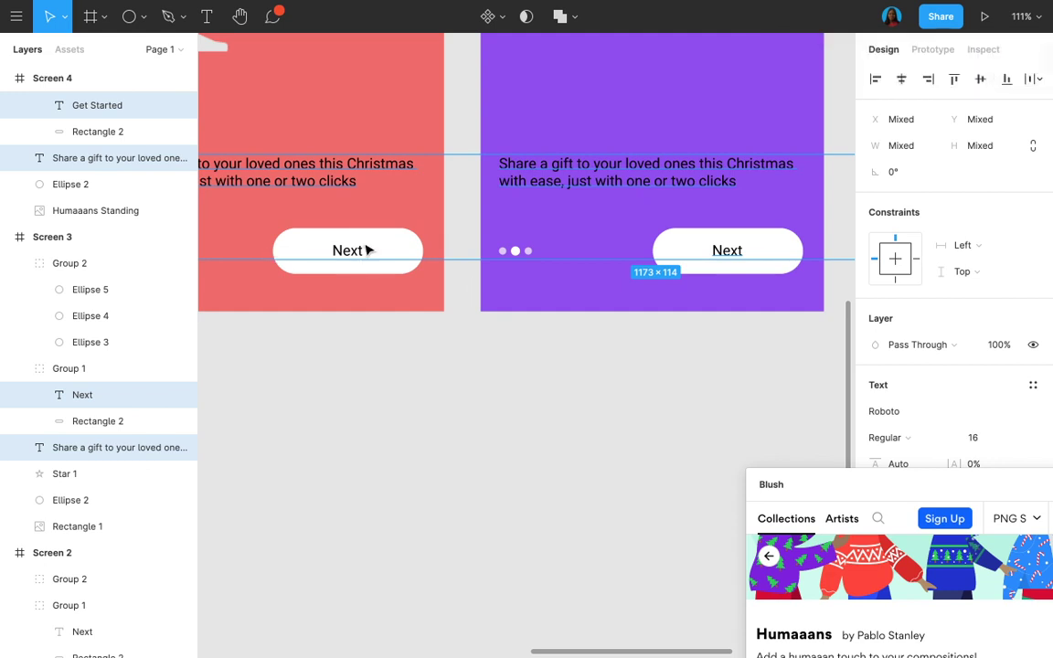
pyautogui.click(883, 412)
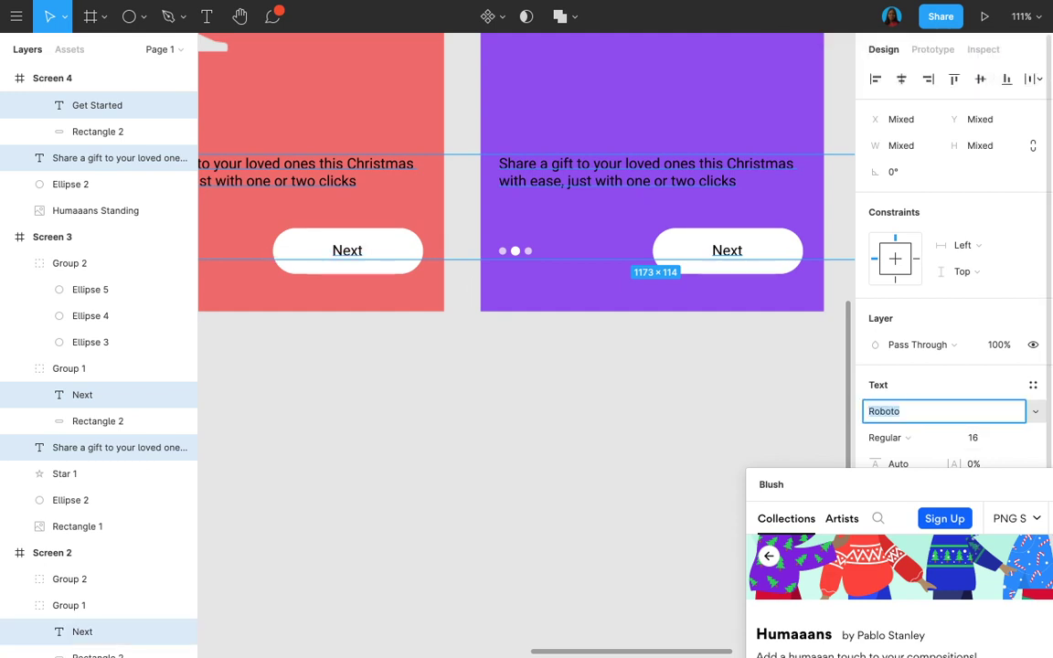
pyautogui.write('Montserrat')
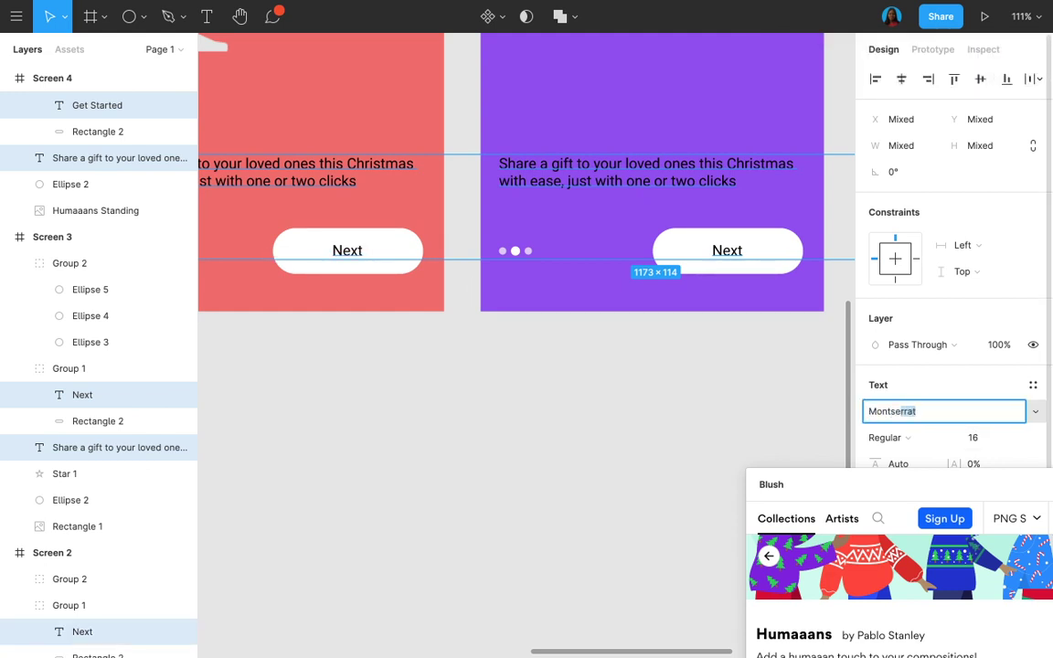
pyautogui.press('Return')
pyautogui.scroll(-3, 935, 343)
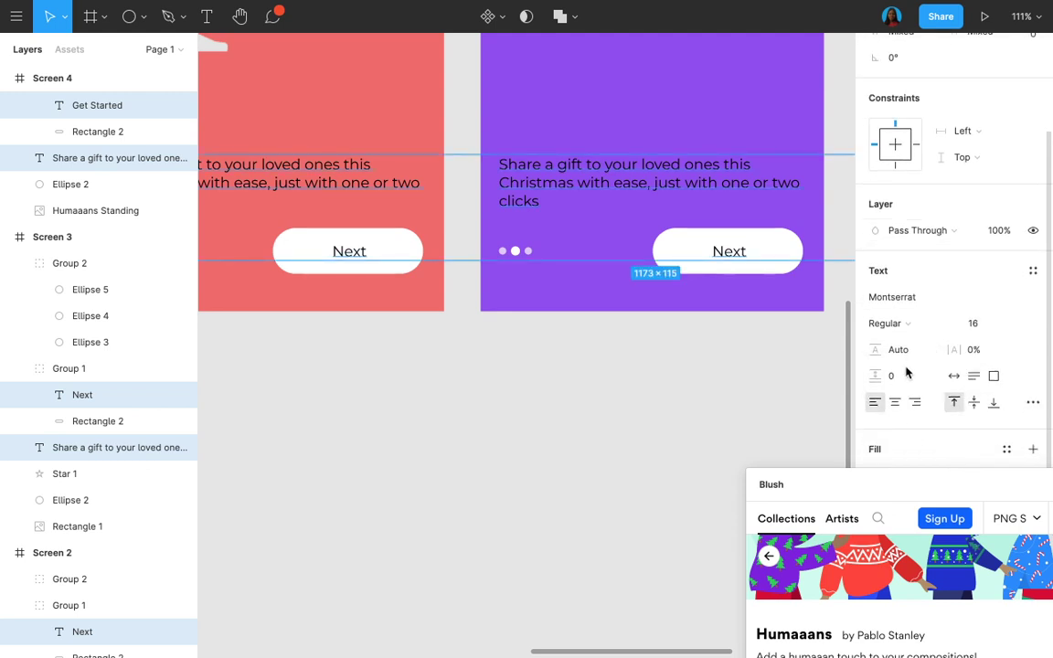
# Move the Blush window aside and set the fill of the selected gift copy and button labels to white (FFFFFF).
pyautogui.moveTo(923, 486); pyautogui.dragTo(743, 512)
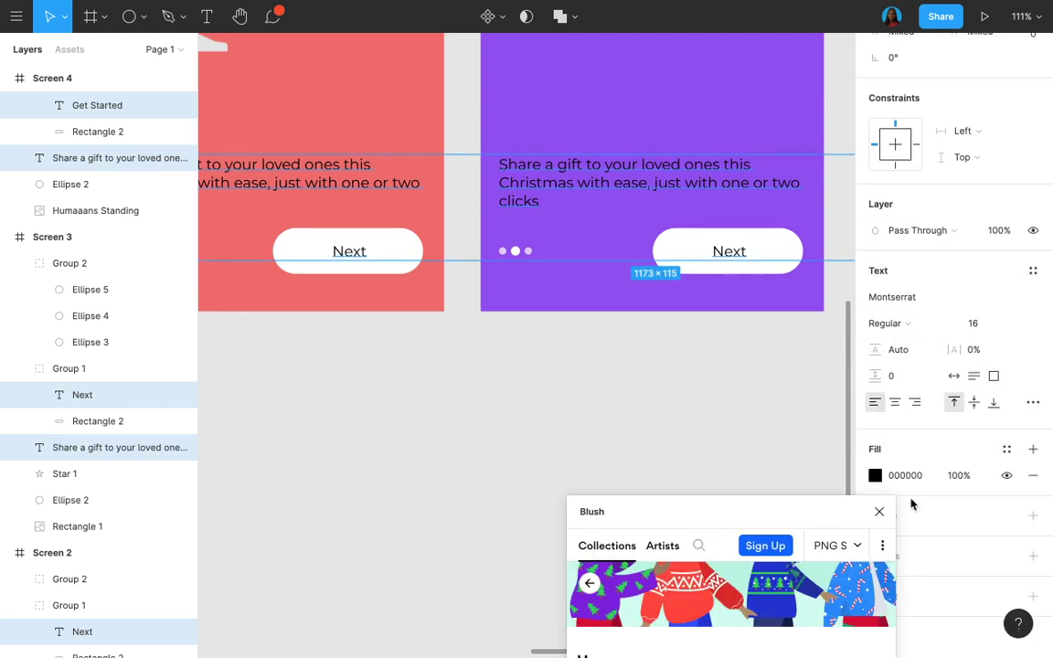
pyautogui.click(909, 475)
pyautogui.write('f')
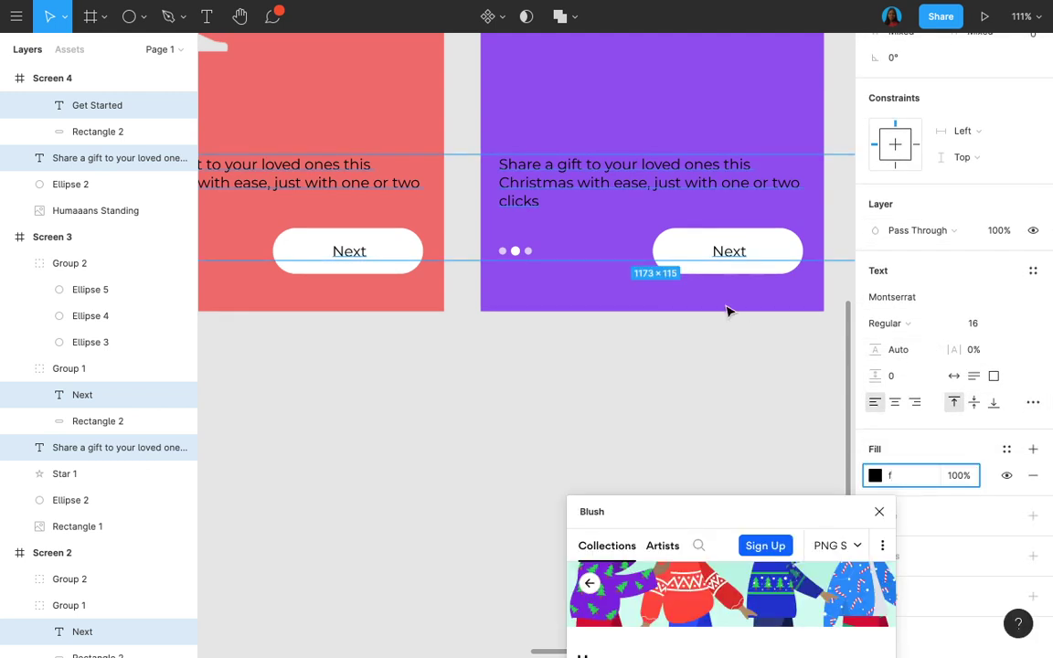
pyautogui.click(740, 370)
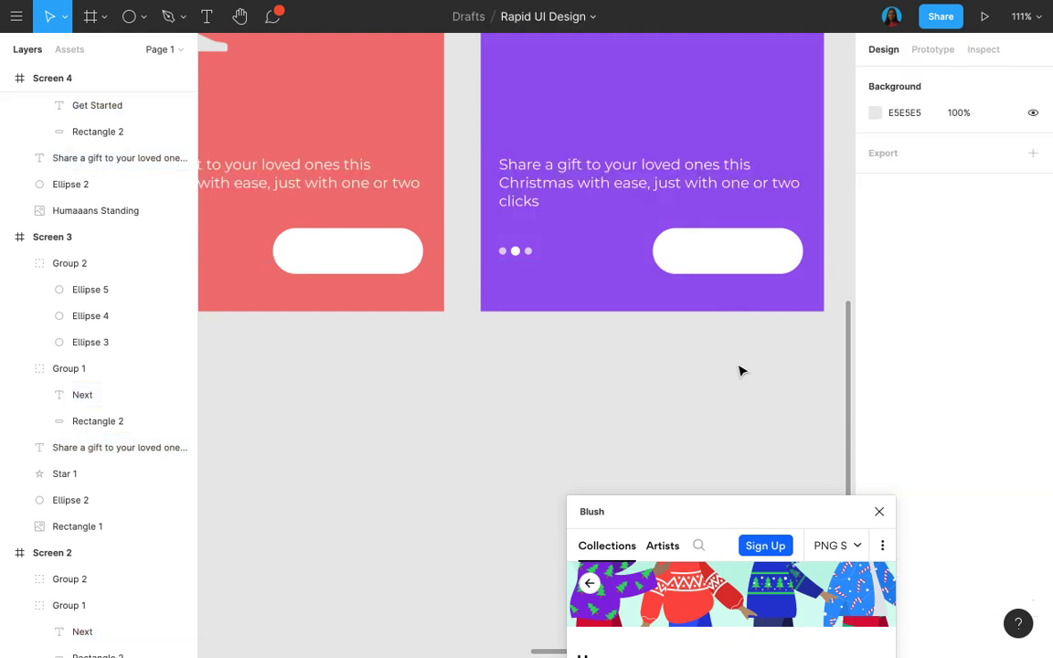
# Set the fill of the Next labels on Screens 2 and 3 and the Get Started label on Screen 4 to 222222.
pyautogui.keyDown('super'); pyautogui.click(729, 255); pyautogui.keyUp('super')
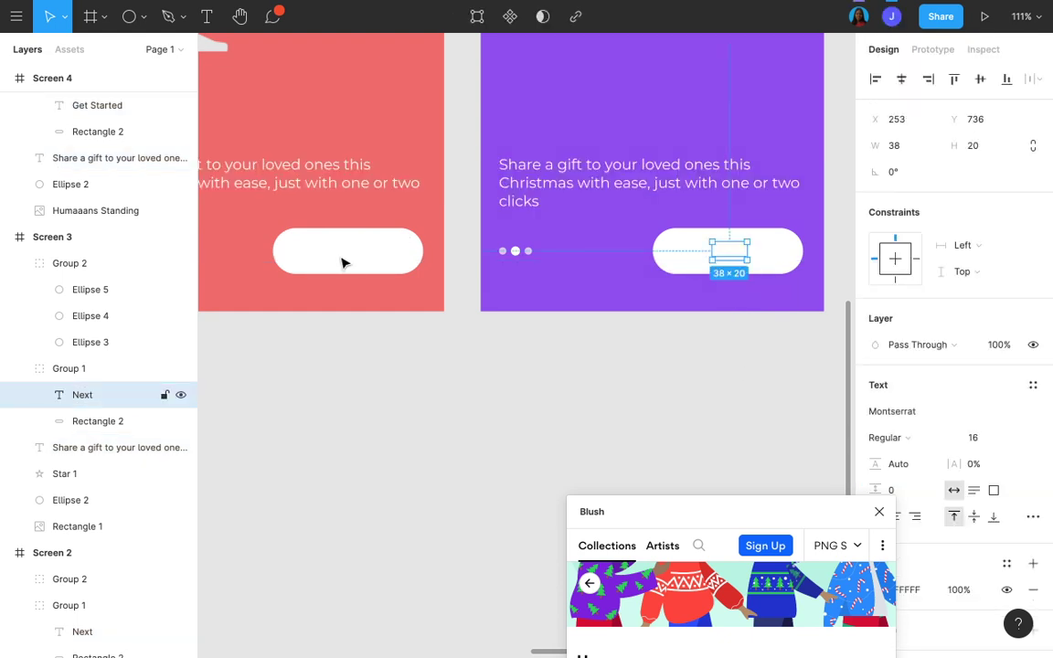
pyautogui.keyDown('shift'); pyautogui.keyDown('super'); pyautogui.click(341, 258); pyautogui.keyUp('super'); pyautogui.keyUp('shift')
pyautogui.scroll(-1, 340, 259)
pyautogui.hscroll(3, 615, 258)
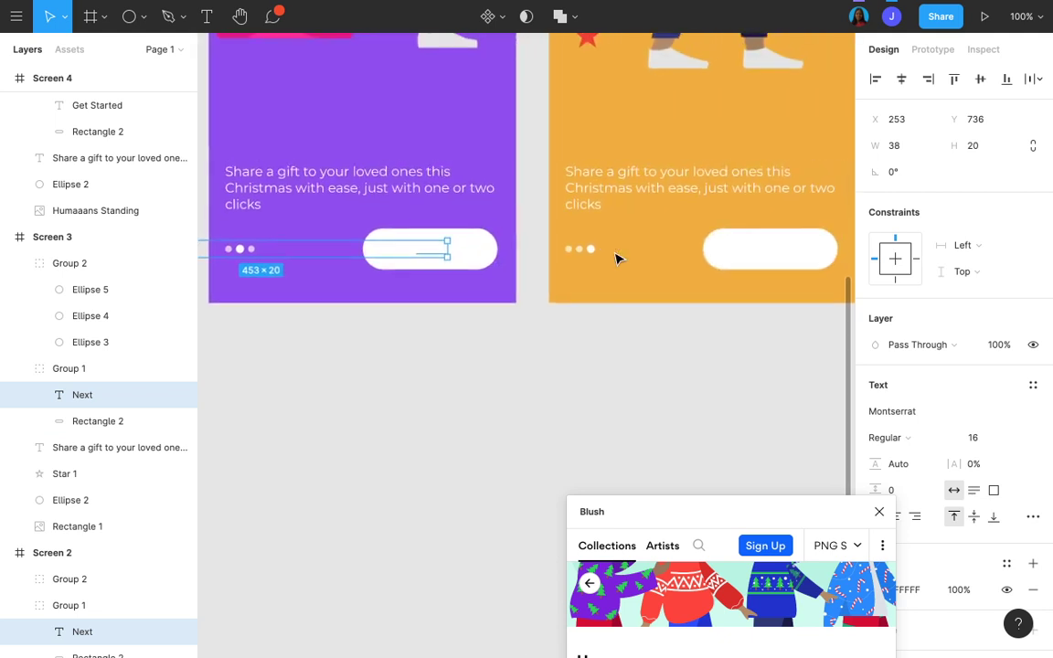
pyautogui.keyDown('shift'); pyautogui.keyDown('super'); pyautogui.click(778, 254); pyautogui.keyUp('super'); pyautogui.keyUp('shift')
pyautogui.scroll(-2, 939, 429)
pyautogui.click(904, 476)
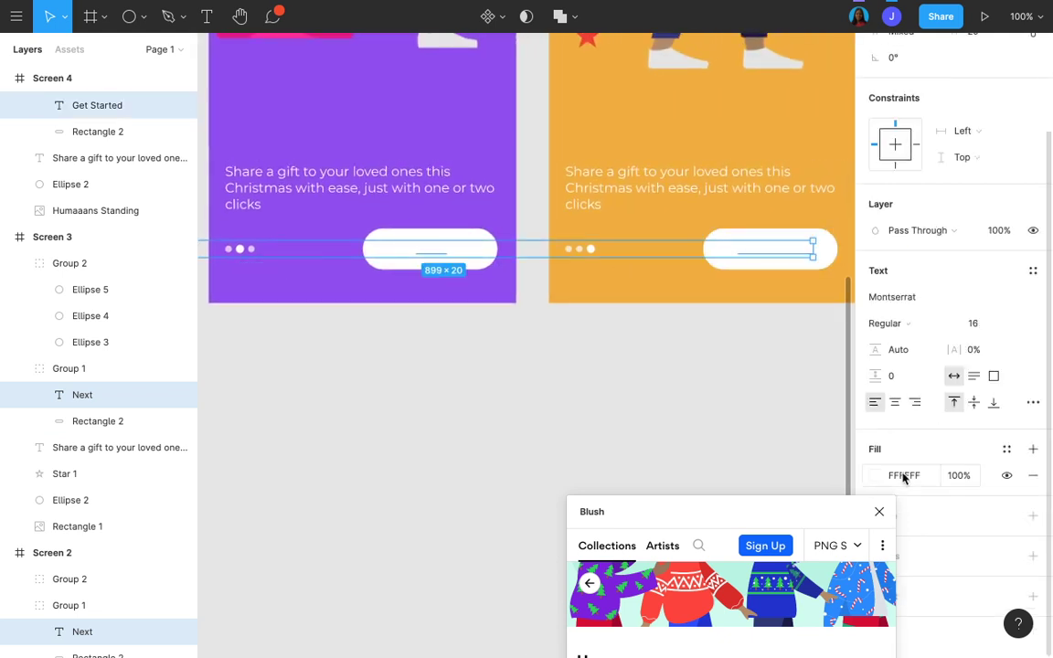
pyautogui.write('222222')
pyautogui.press('Return')
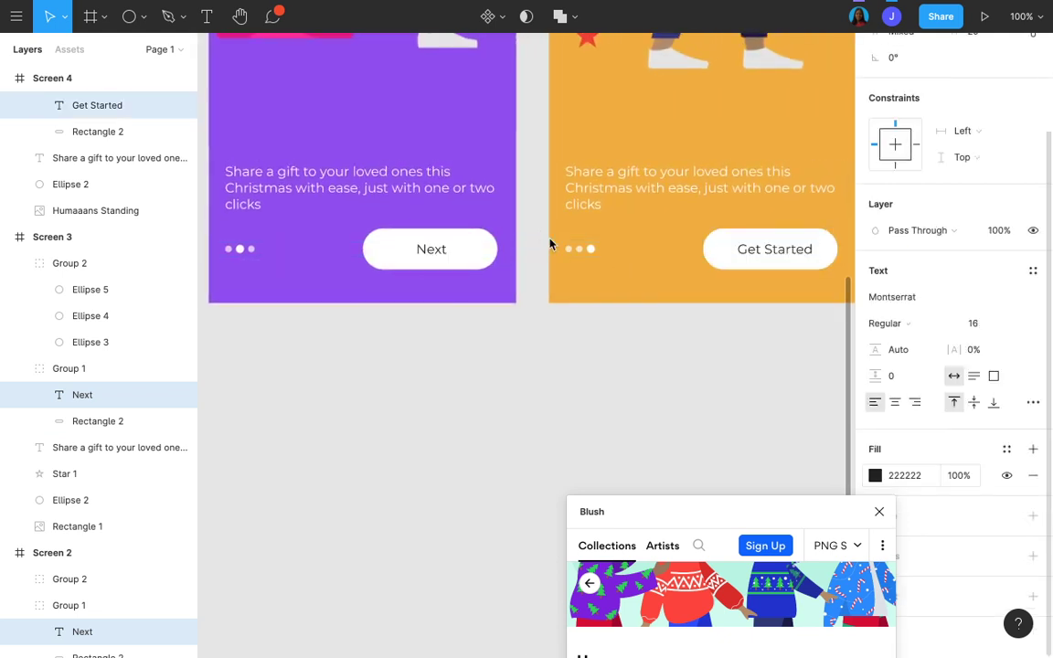
pyautogui.press('Escape')
# Set the gift copy on Screens 2, 3 and 4 to size 18 and Medium weight, and move it up to Y 631.
pyautogui.click(578, 196)
pyautogui.hscroll(-3, 606, 195)
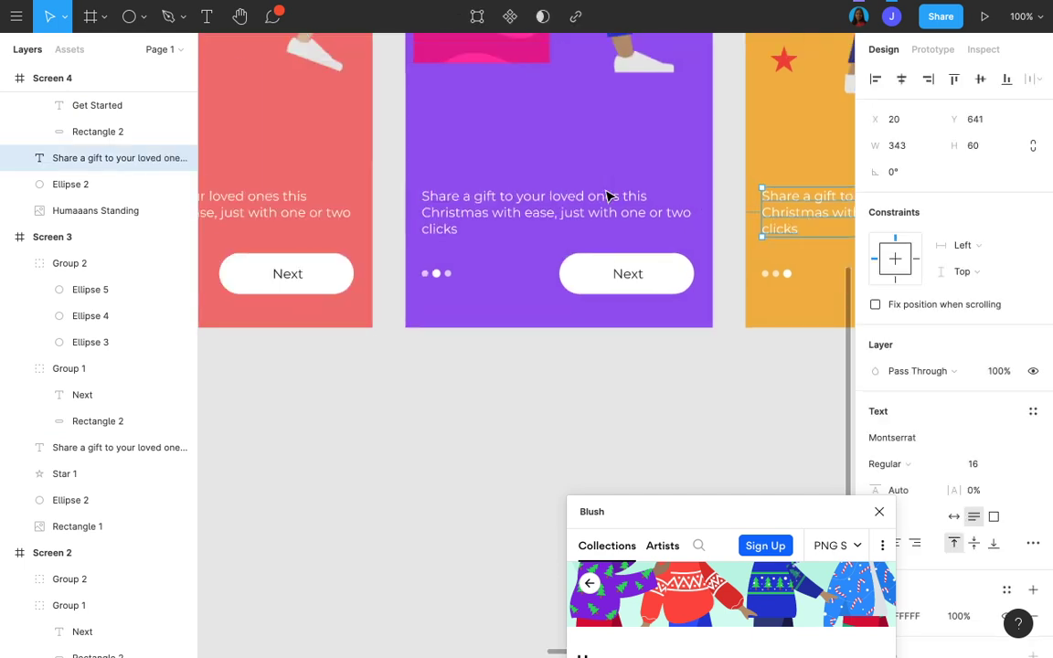
pyautogui.keyDown('shift'); pyautogui.click(566, 213); pyautogui.keyUp('shift')
pyautogui.keyDown('shift'); pyautogui.click(310, 212); pyautogui.keyUp('shift')
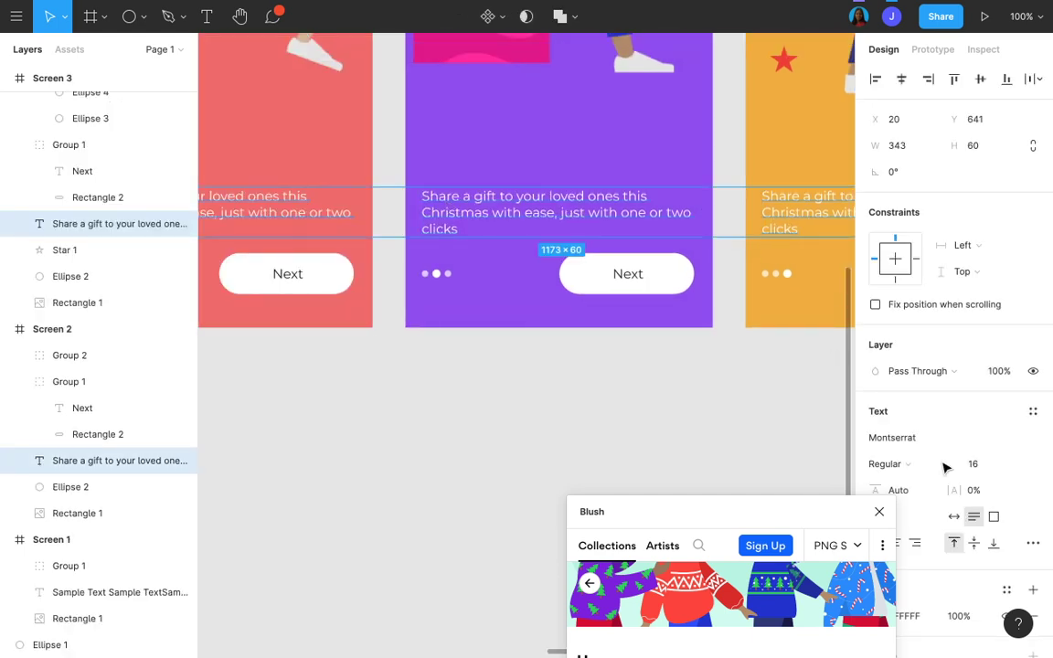
pyautogui.click(979, 463)
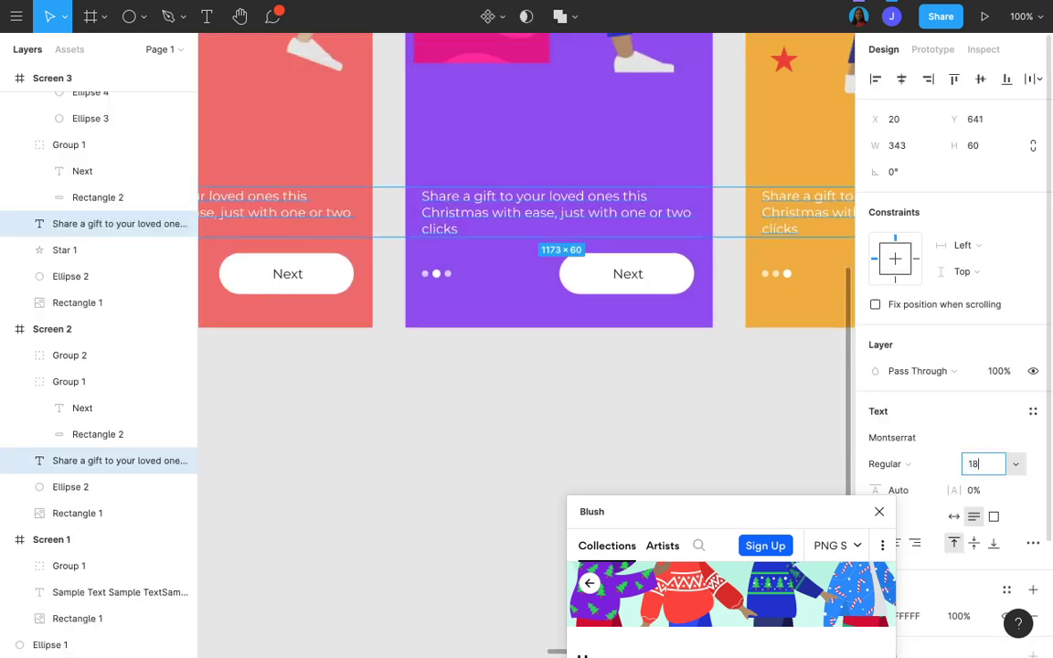
pyautogui.write('18')
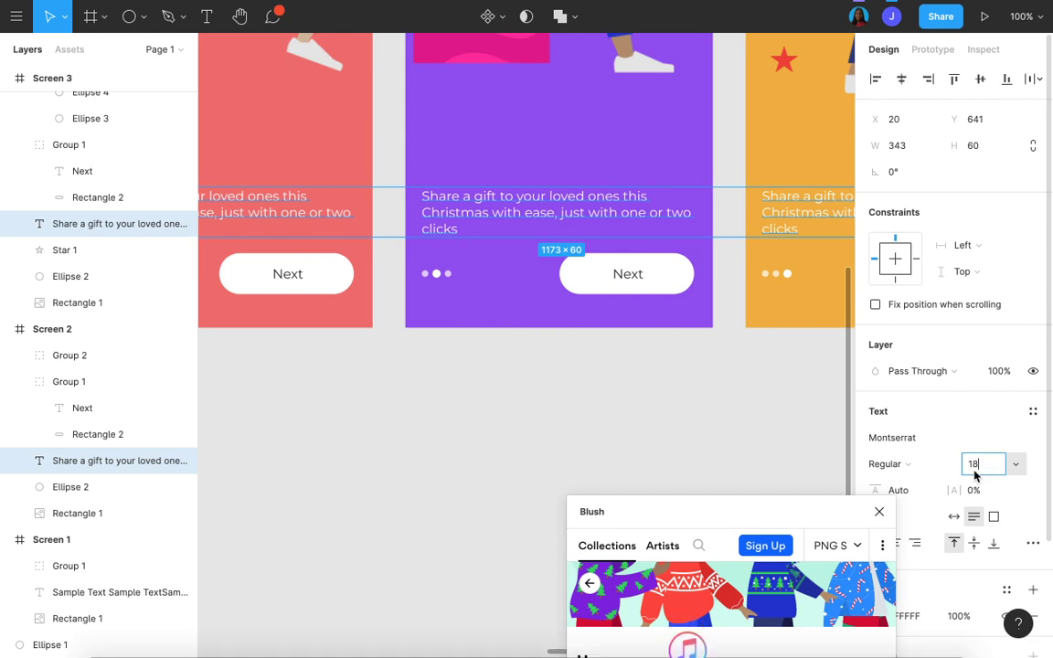
pyautogui.click(909, 464)
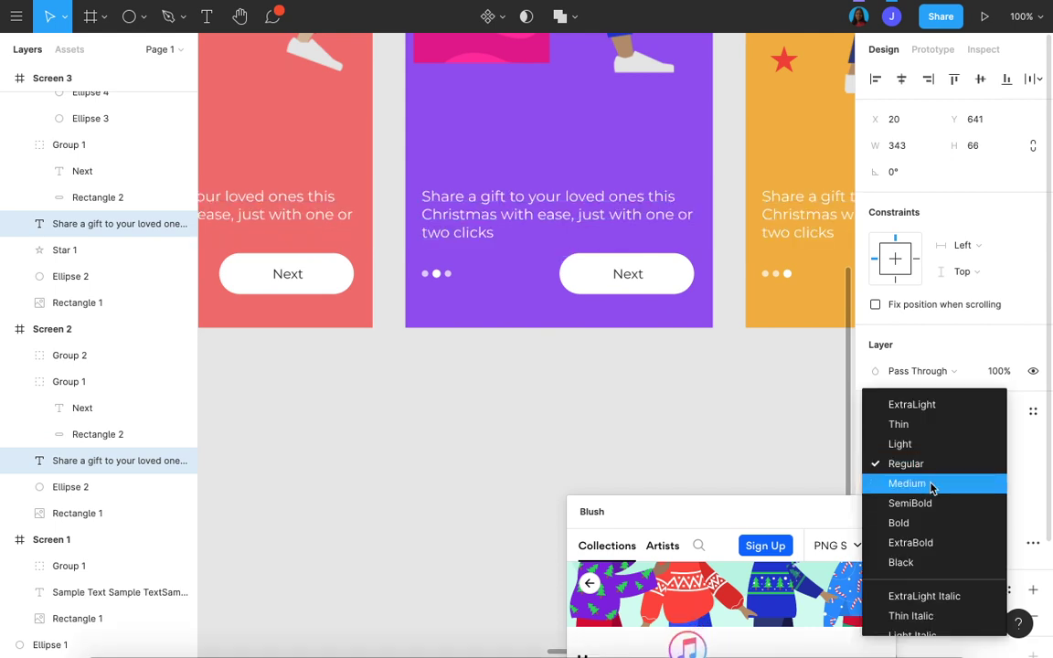
pyautogui.click(930, 484)
pyautogui.hotkey('shift', 'Up')
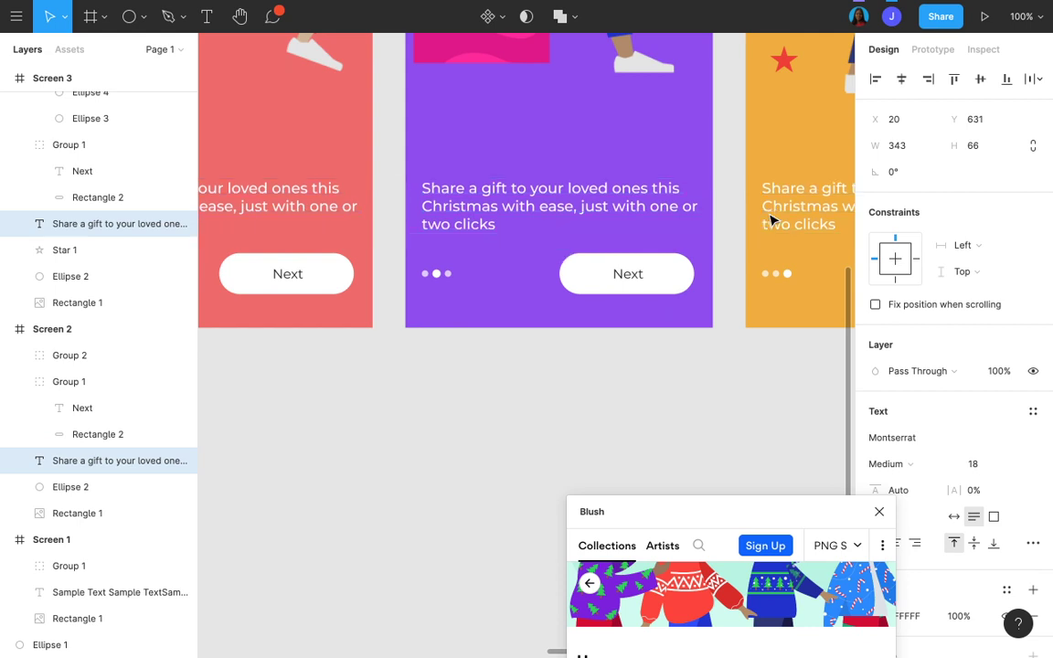
# Set the gift copy's font weight to Regular and move the copy up to Y 621 on all three screens.
pyautogui.click(914, 466)
pyautogui.click(920, 446)
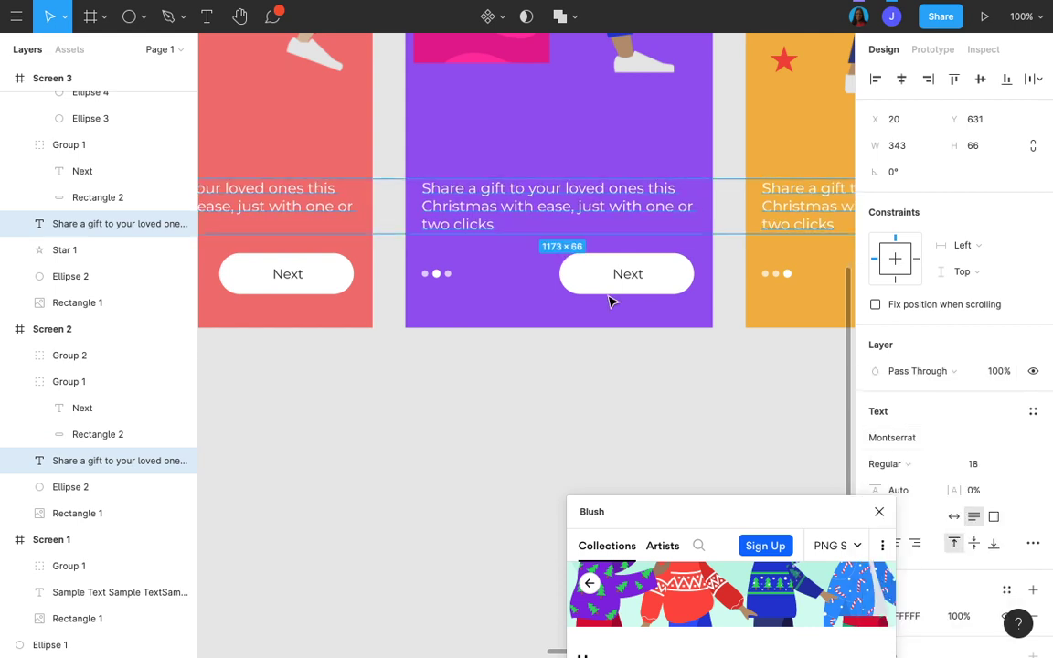
pyautogui.scroll(-3, 611, 299)
pyautogui.scroll(-1, 612, 302)
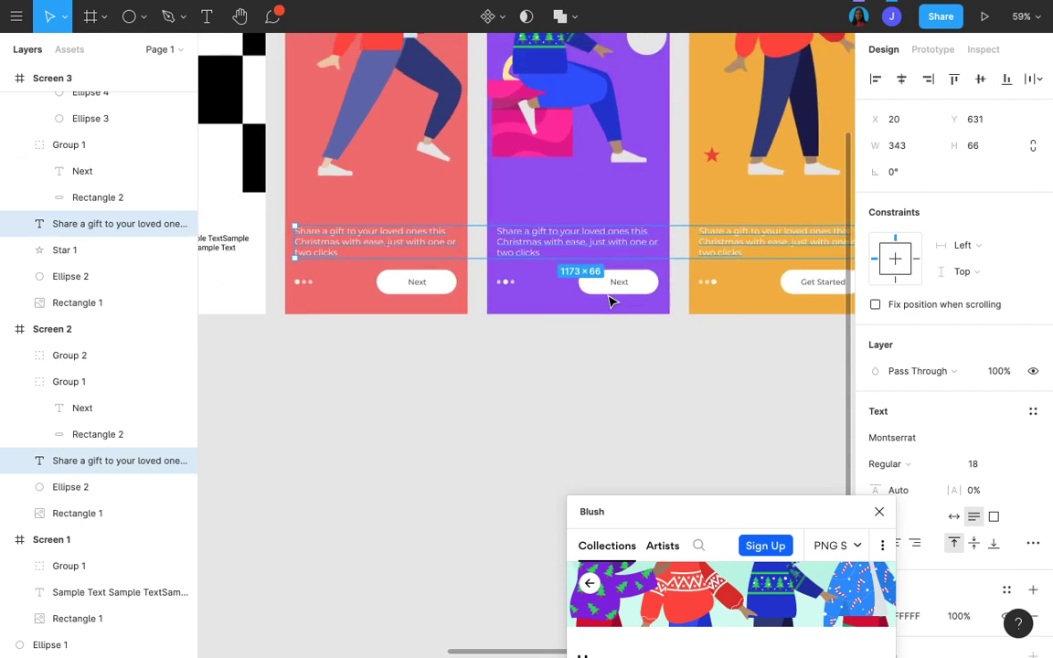
pyautogui.hotkey('shift', 'Up')
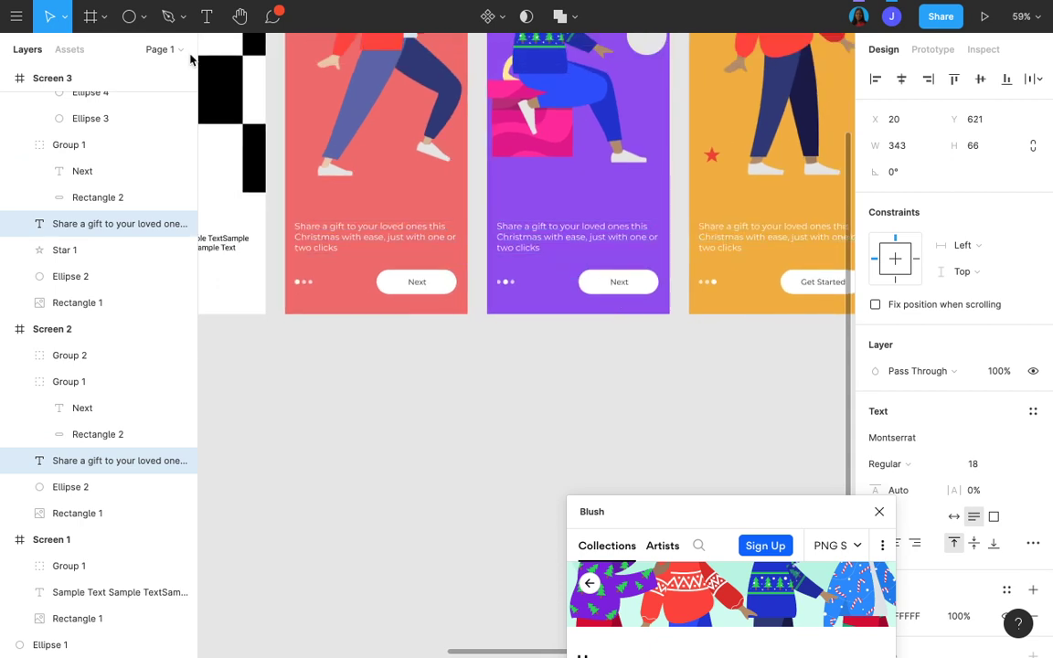
pyautogui.click(310, 475)
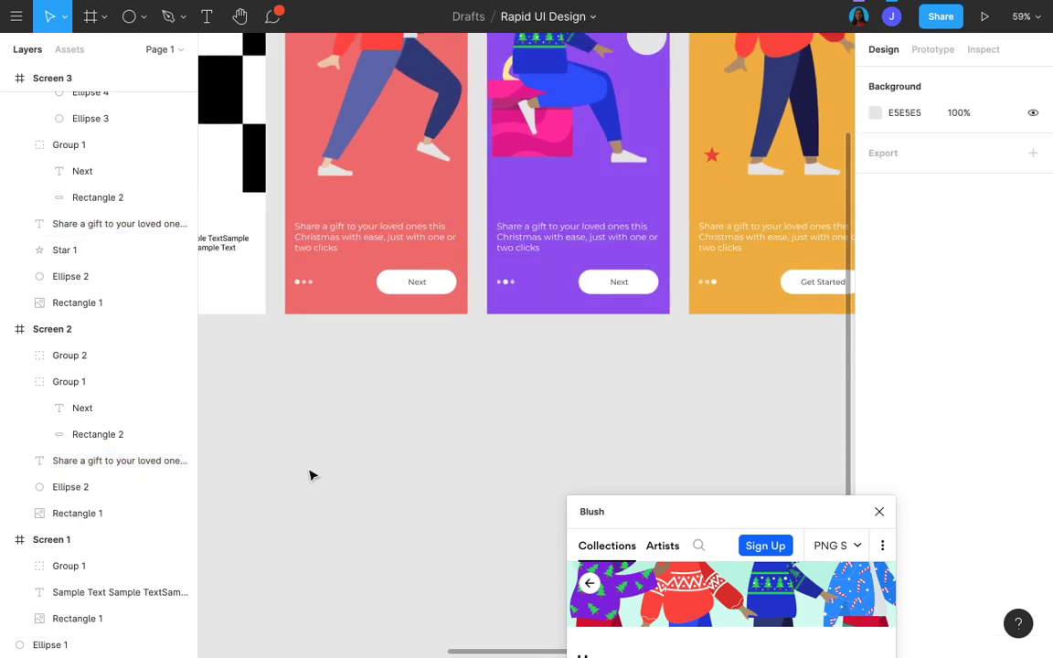
# Leave full screen and review the restyled gift copy and button in the running prototype preview.
pyautogui.moveTo(148, 7)
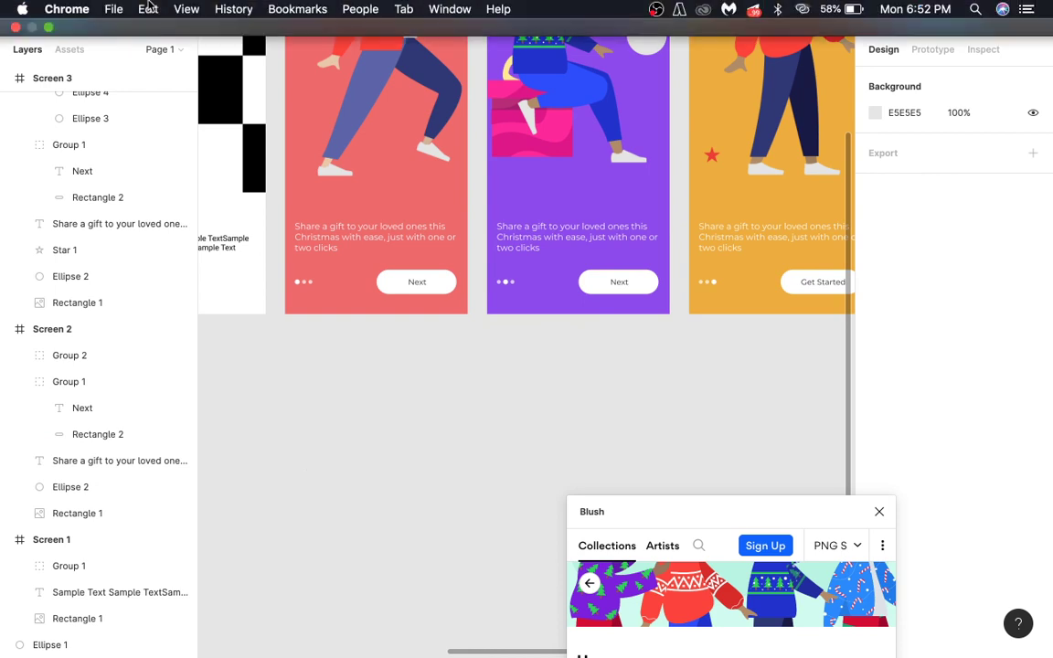
pyautogui.click(50, 27)
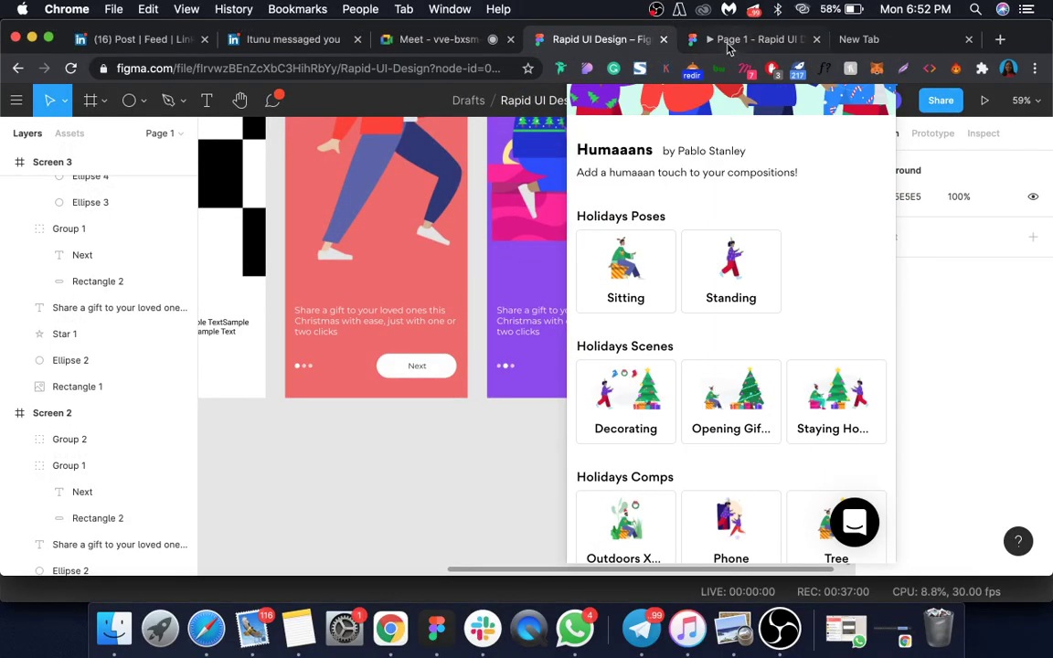
pyautogui.click(722, 42)
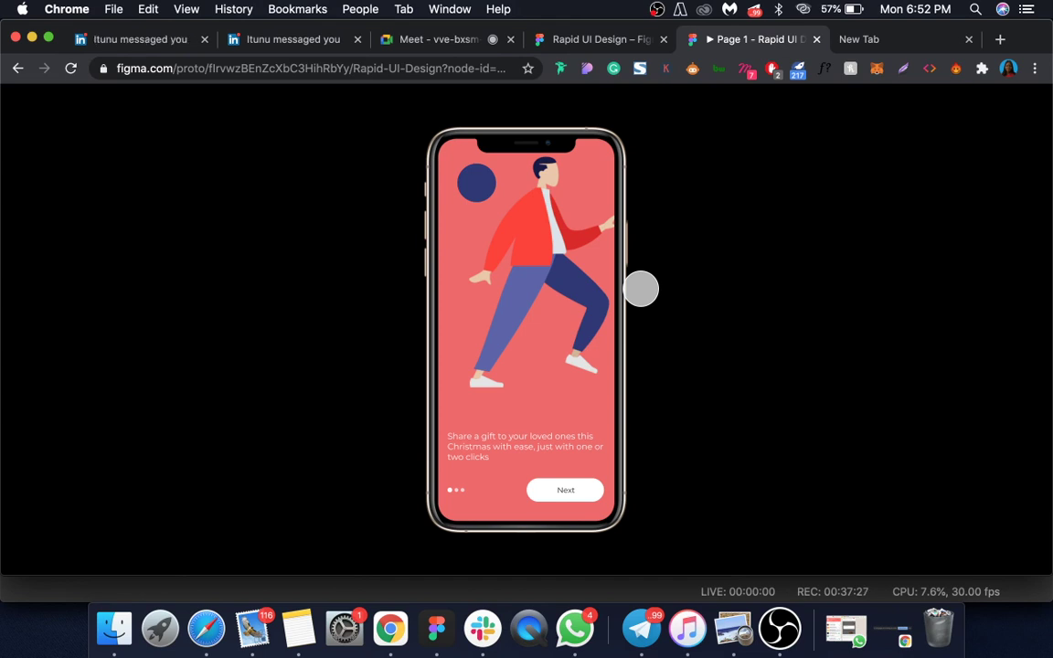
# Read the chat in Google Meet for feedback and return to the Rapid UI Design file in Figma.
pyautogui.click(612, 41)
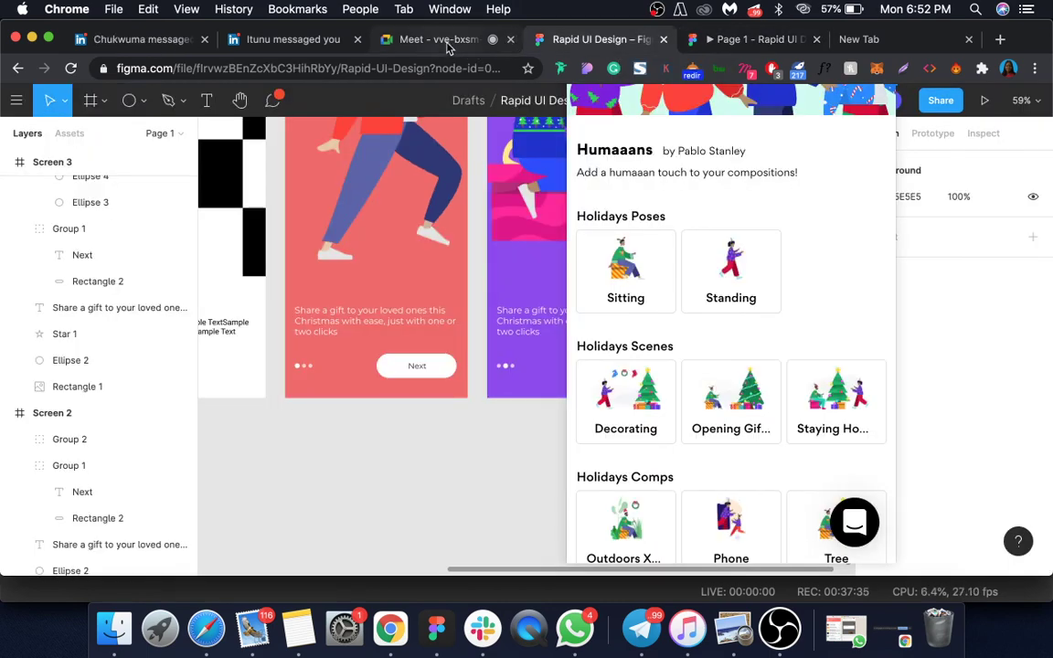
pyautogui.click(447, 41)
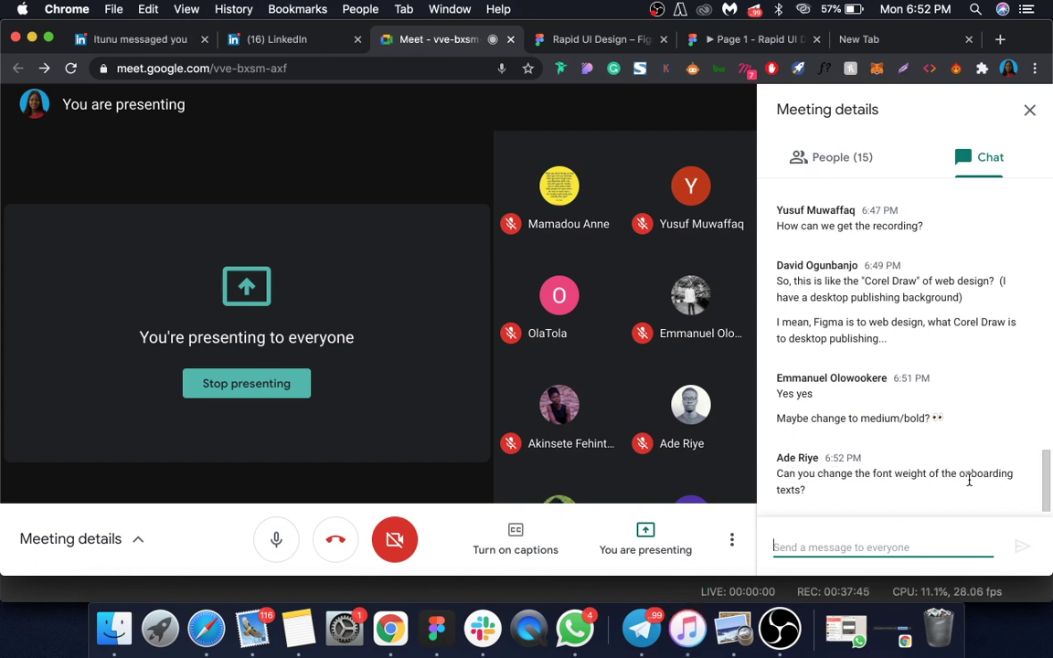
pyautogui.click(606, 42)
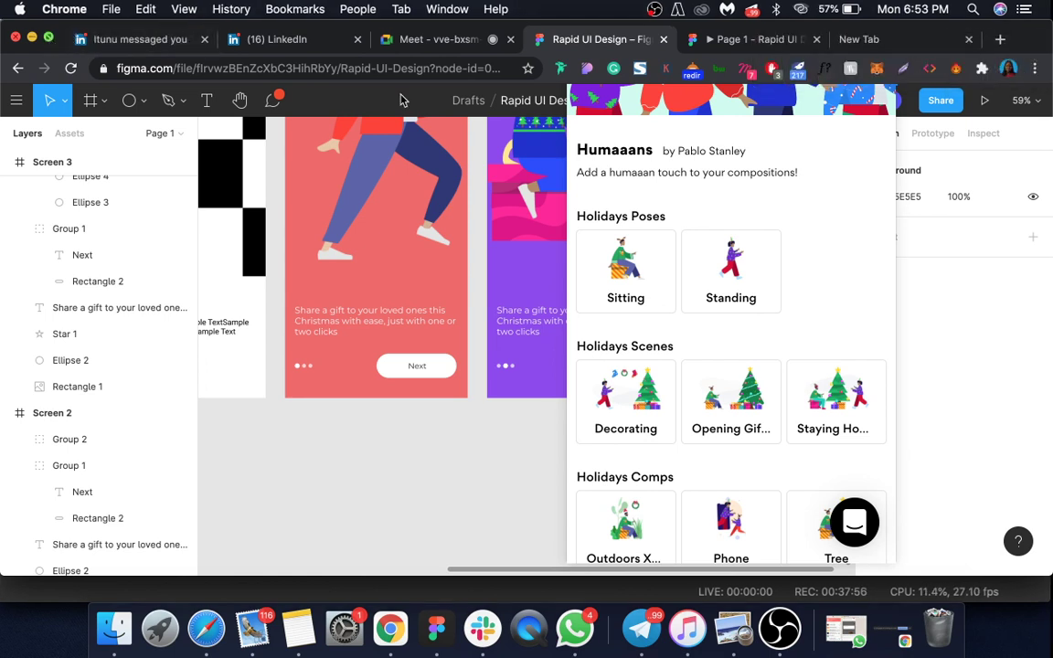
# Work in full screen with the Blush window moved lower, and set the gift copy on Screens 2, 3 and 4 to Medium weight.
pyautogui.click(49, 38)
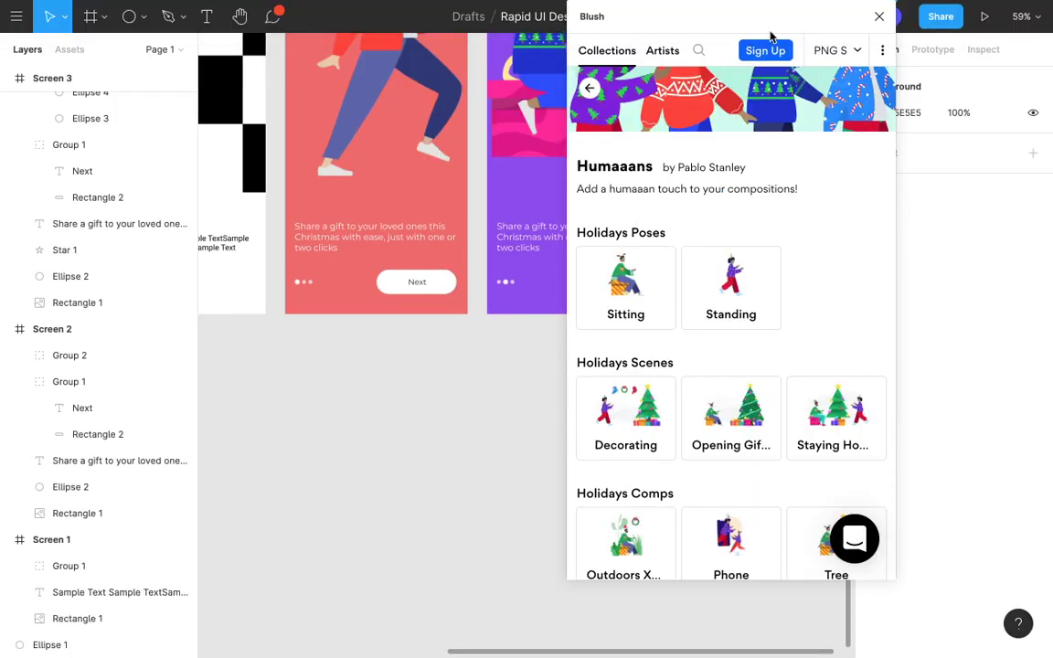
pyautogui.moveTo(703, 13); pyautogui.dragTo(820, 429)
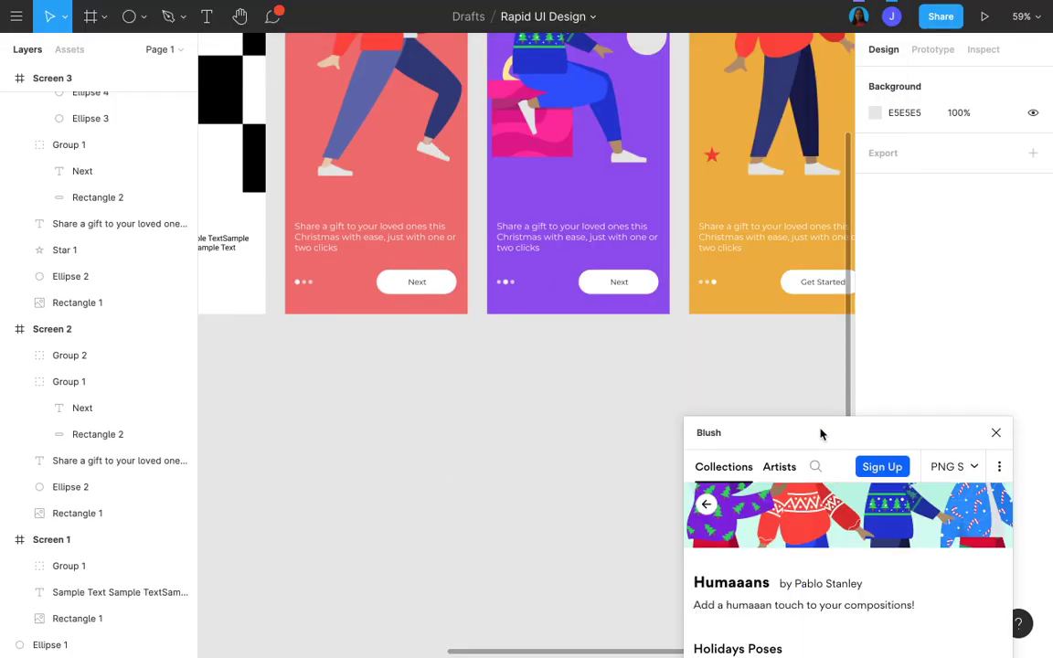
pyautogui.click(415, 240)
pyautogui.keyDown('shift'); pyautogui.click(560, 244); pyautogui.keyUp('shift')
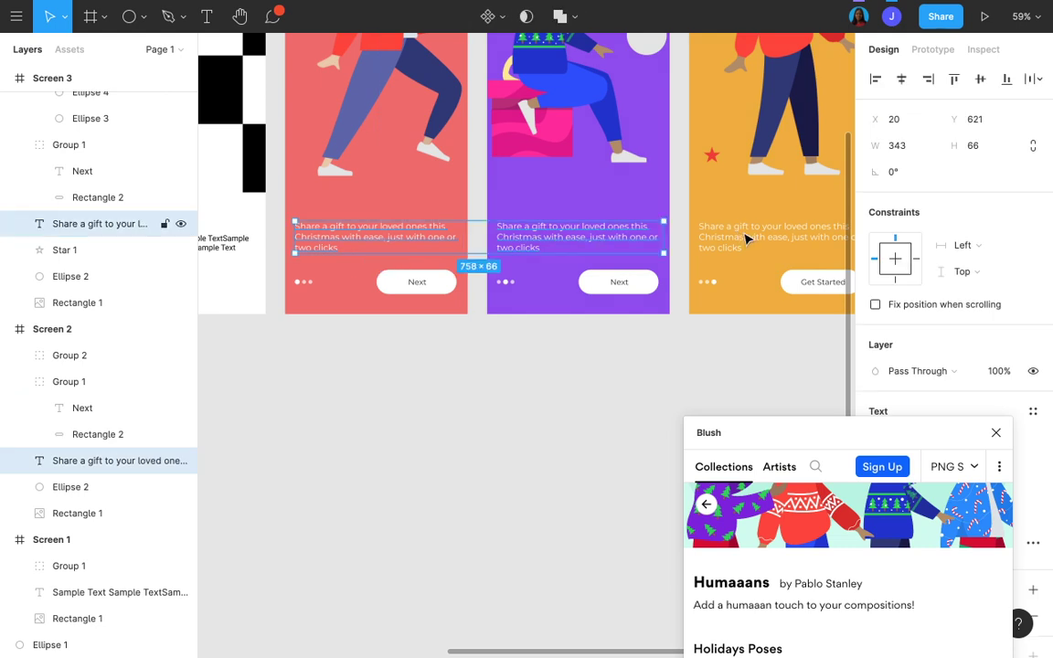
pyautogui.keyDown('shift'); pyautogui.click(740, 239); pyautogui.keyUp('shift')
pyautogui.scroll(-3, 905, 344)
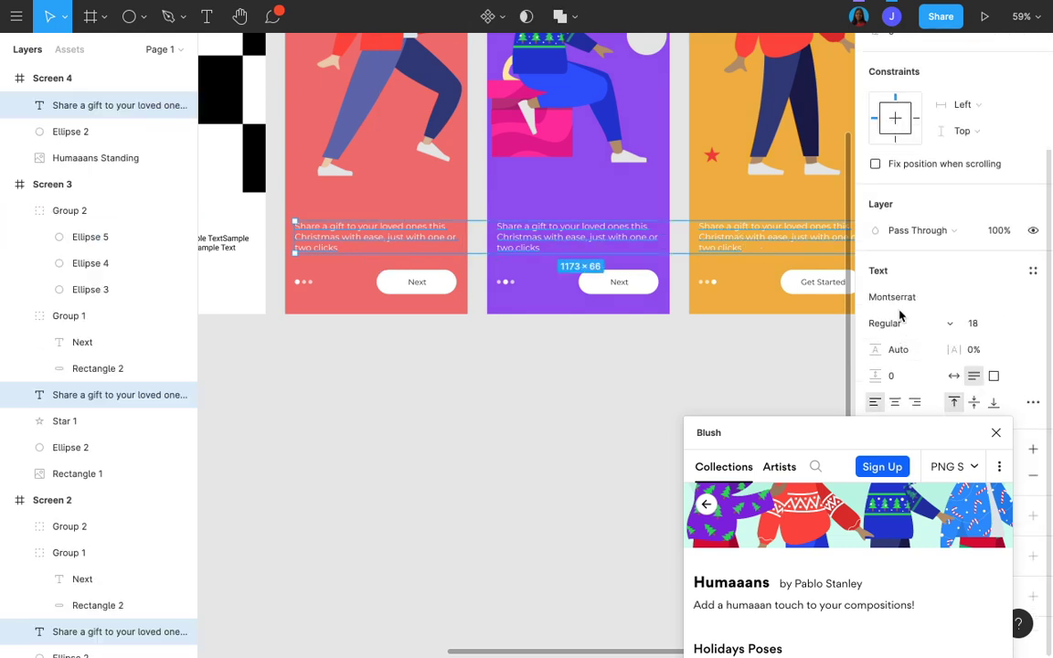
pyautogui.click(886, 324)
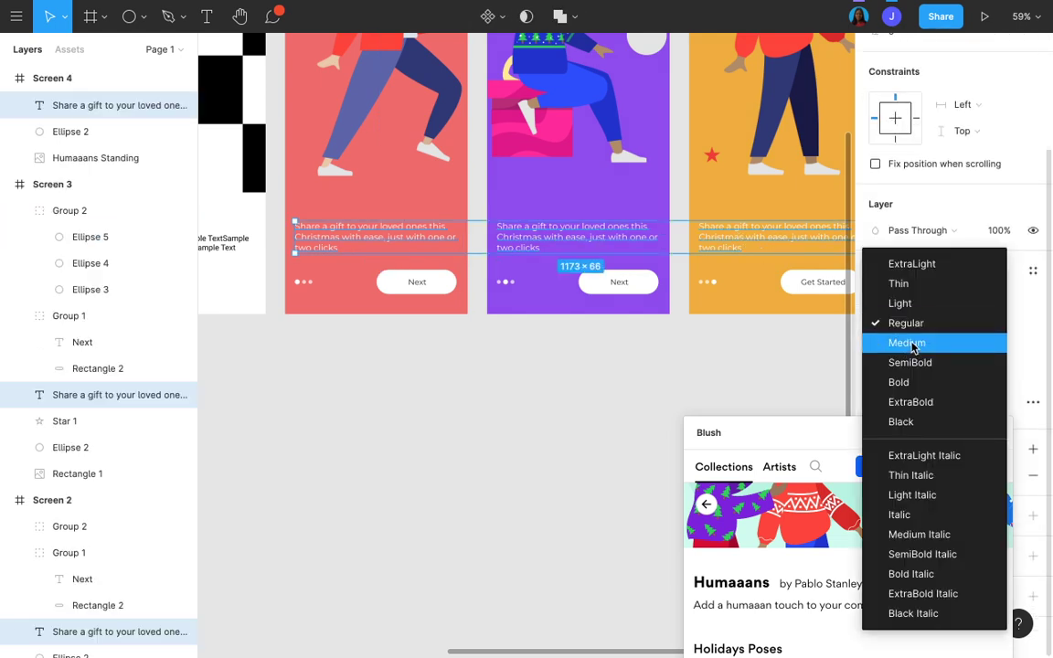
pyautogui.click(910, 345)
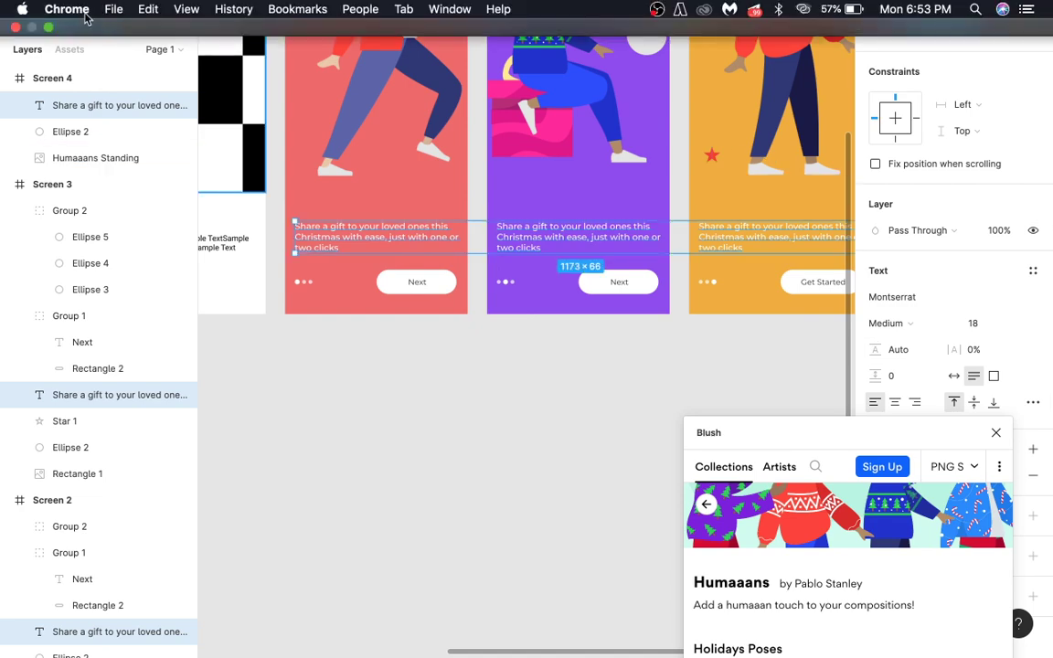
# Check the reweighted copy in the prototype preview and the Google Meet chat, then go back to the Rapid UI Design file in Figma.
pyautogui.click(48, 27)
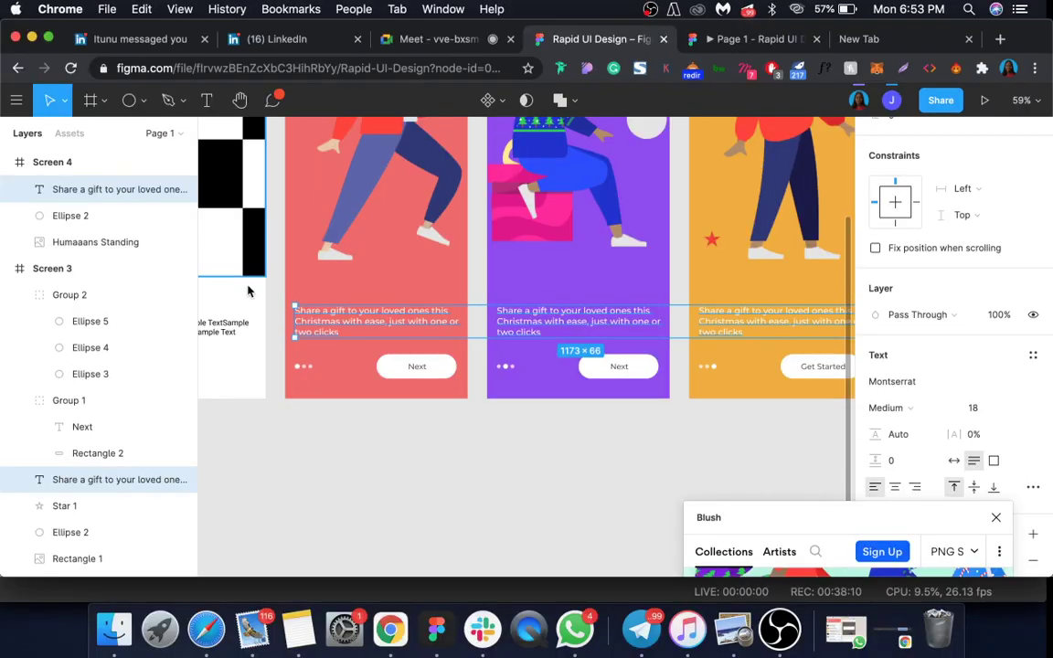
pyautogui.click(719, 40)
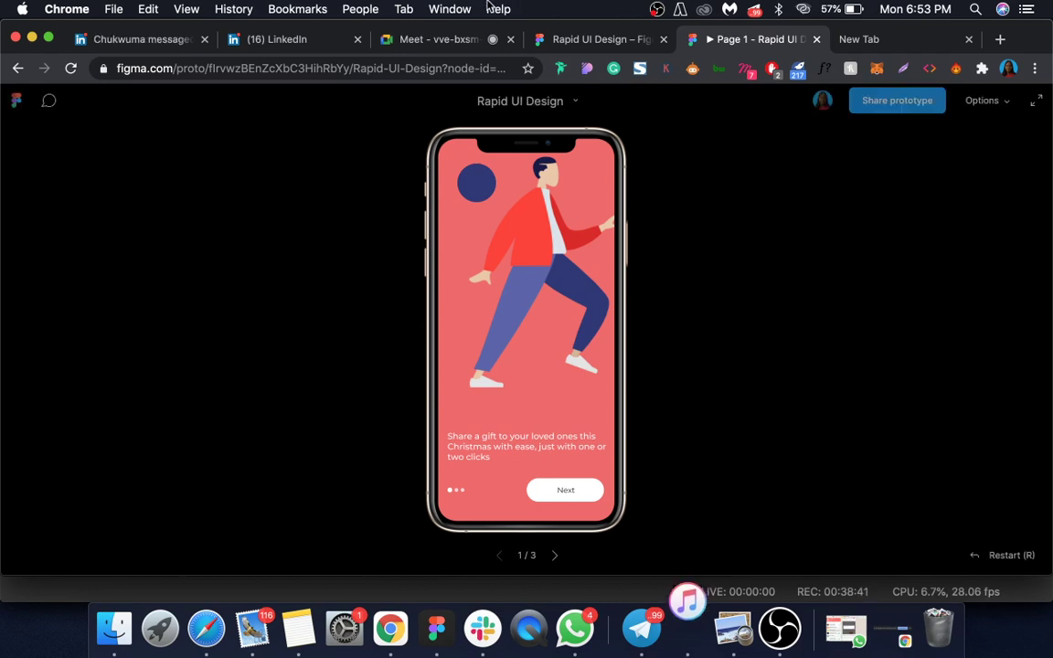
pyautogui.click(434, 40)
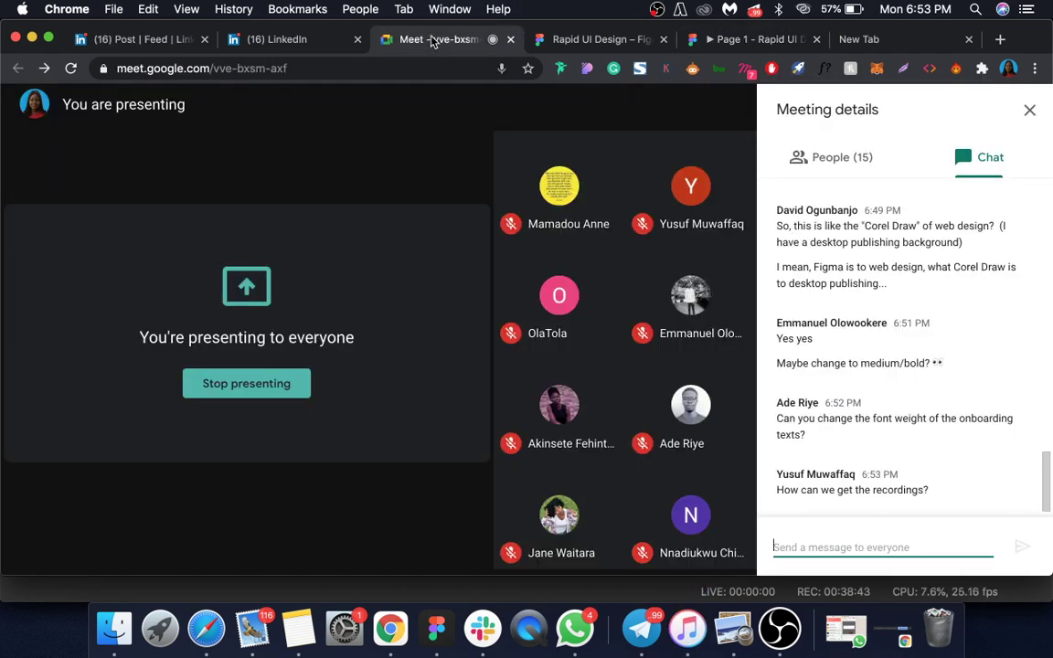
pyautogui.click(556, 40)
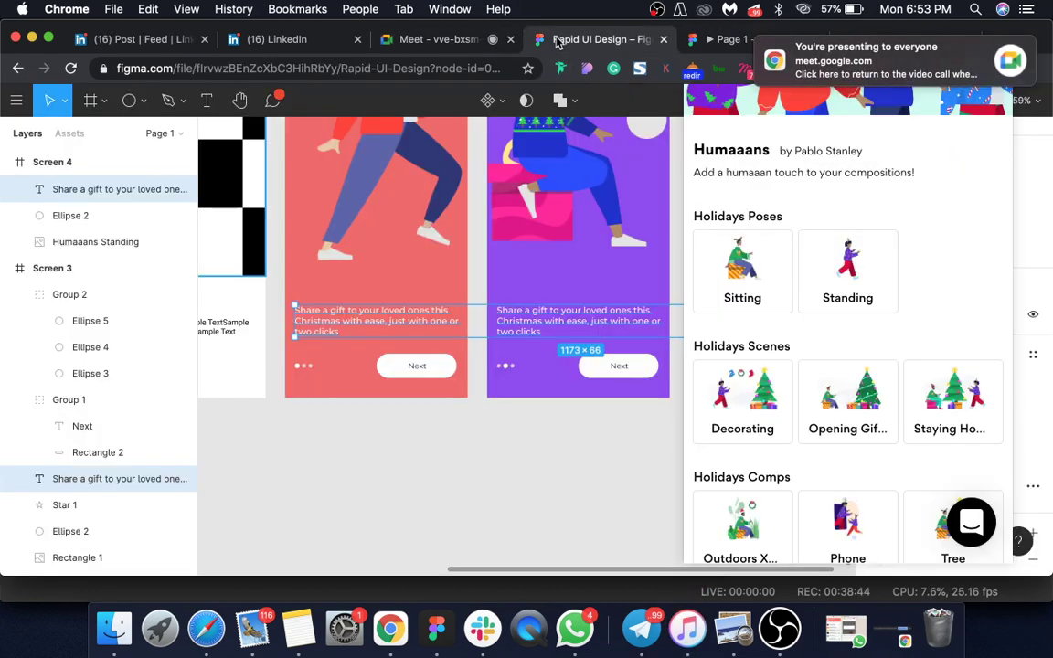
pyautogui.click(438, 42)
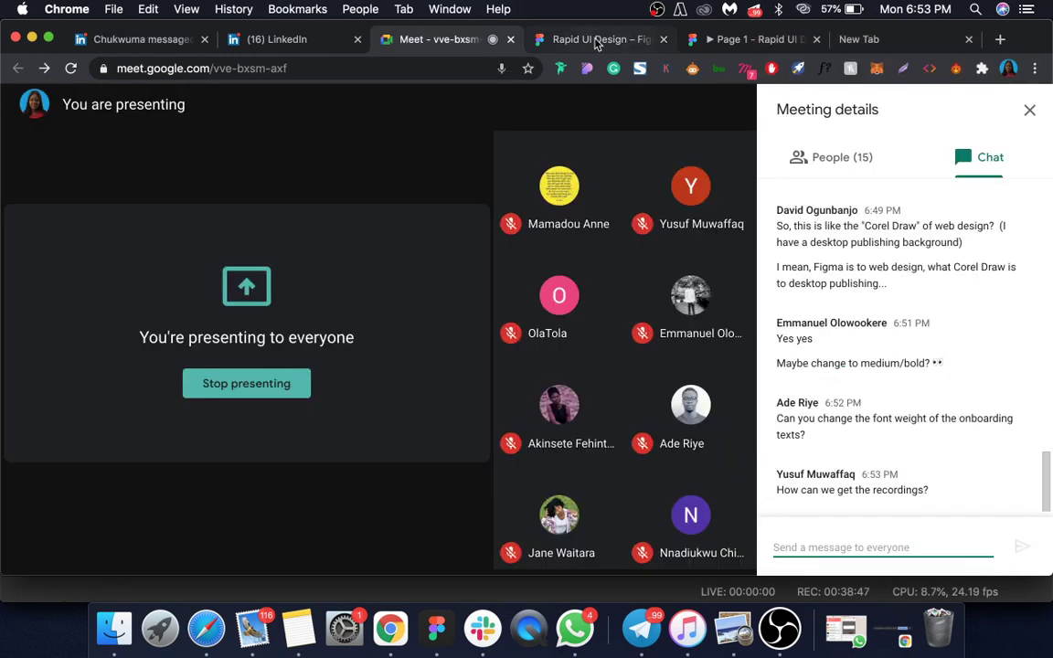
pyautogui.click(607, 42)
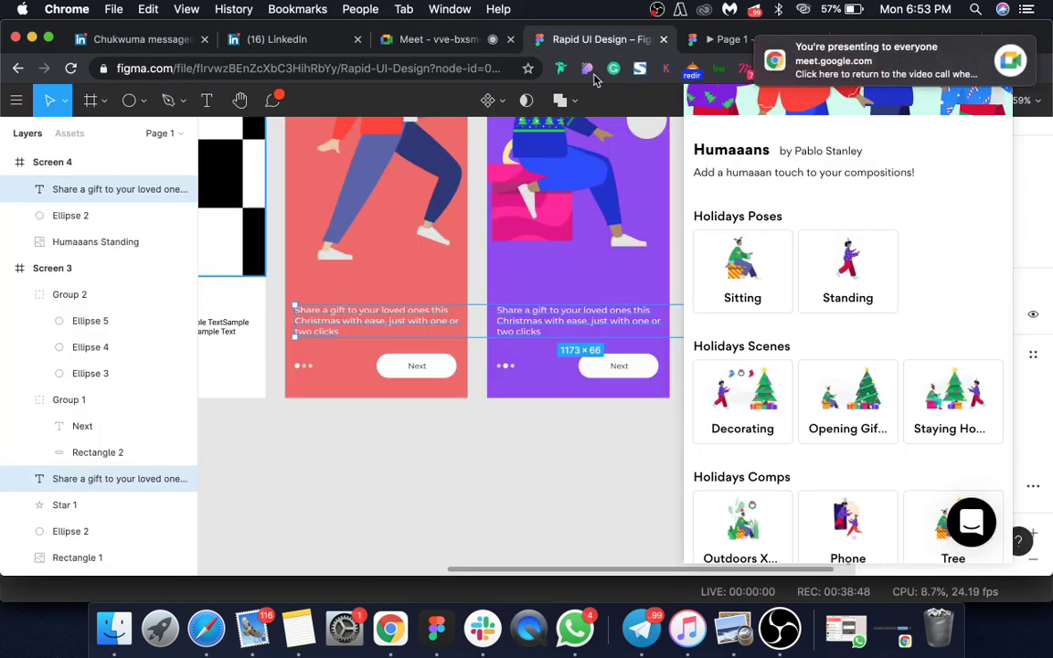
# Deselect the gift copy and review the four onboarding screens side by side on the canvas.
pyautogui.click(531, 510)
pyautogui.scroll(-5, 530, 509)
pyautogui.scroll(-1, 531, 512)
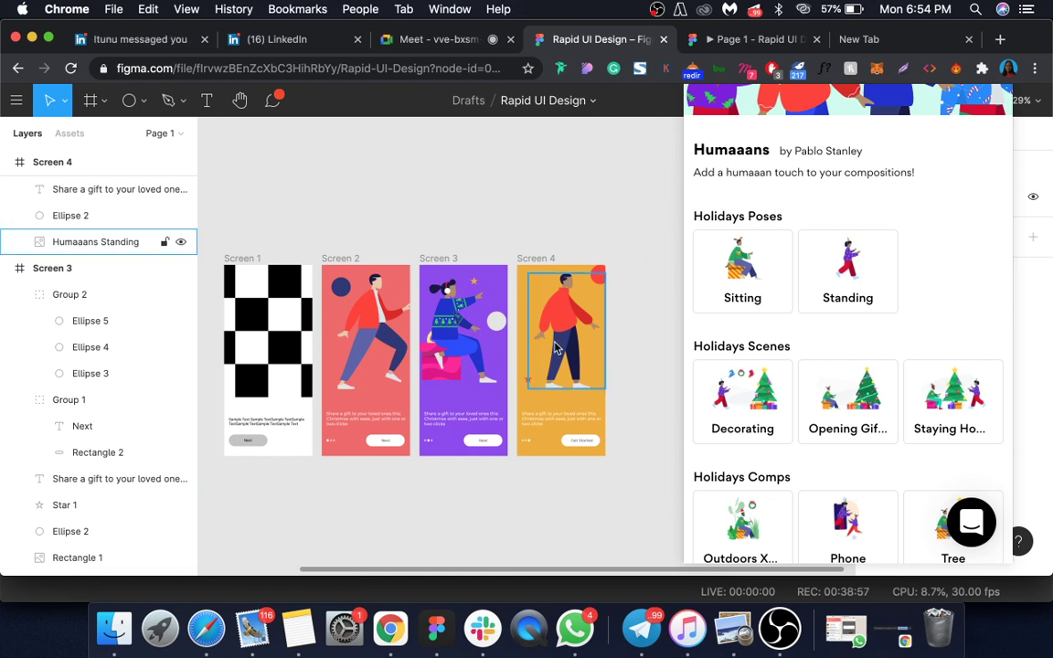
pyautogui.click(535, 260)
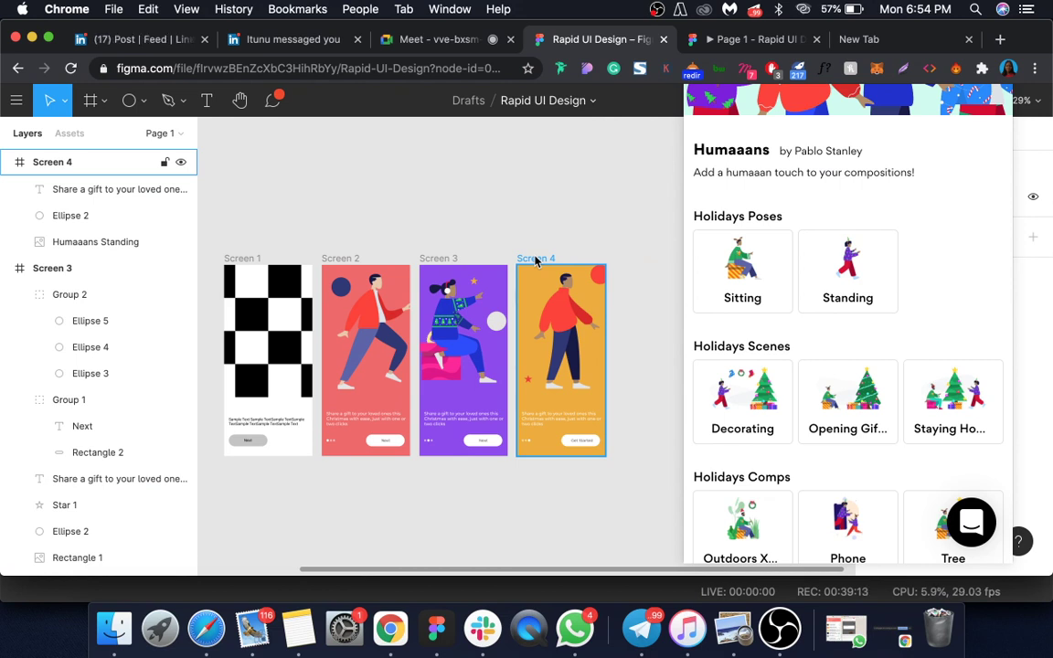
pyautogui.click(365, 464)
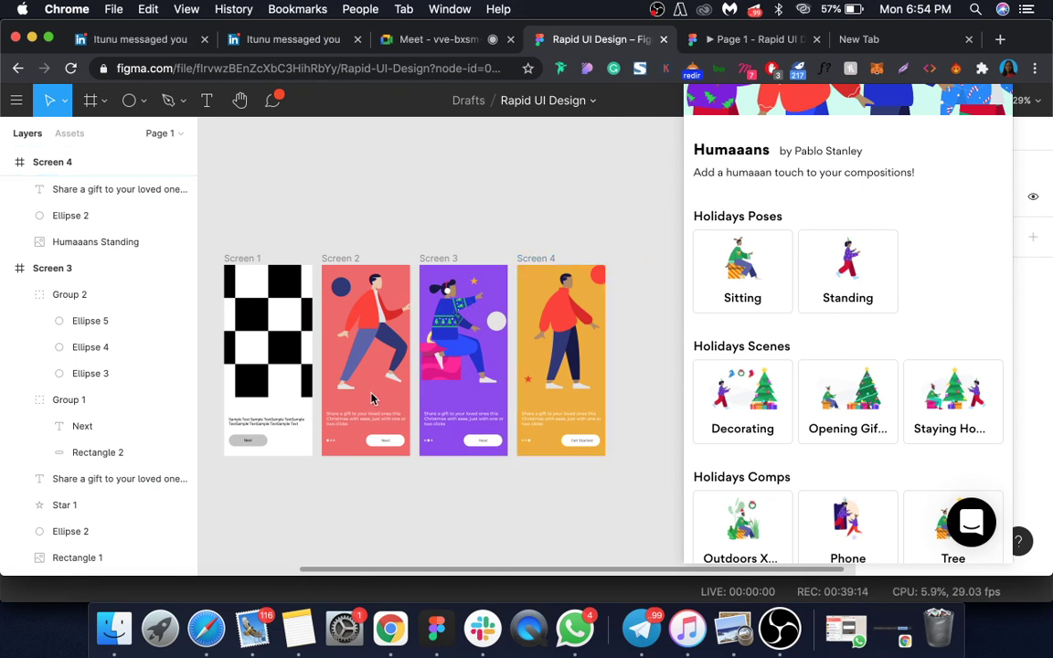
pyautogui.scroll(3, 366, 461)
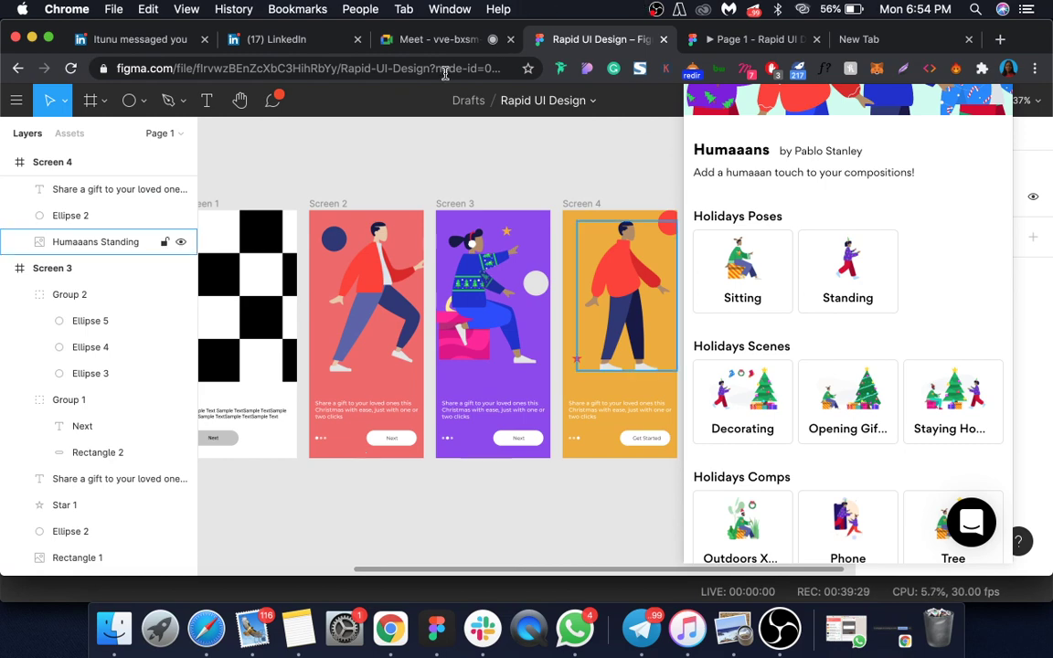
# Switch to Google Meet, check the chat for remaining questions, and leave the call.
pyautogui.click(433, 42)
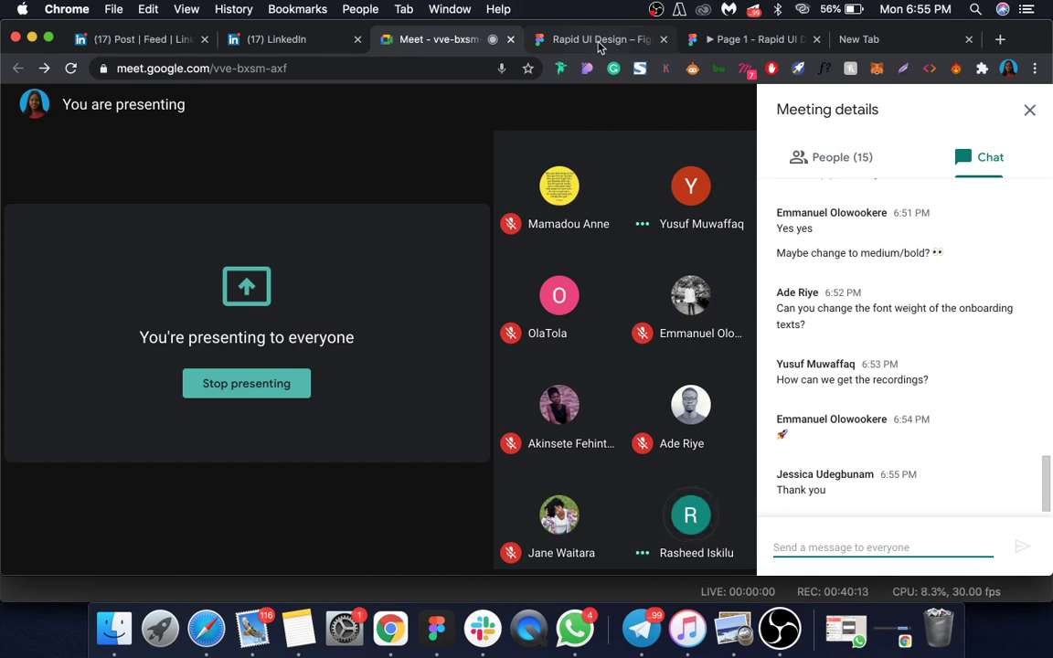
pyautogui.click(598, 42)
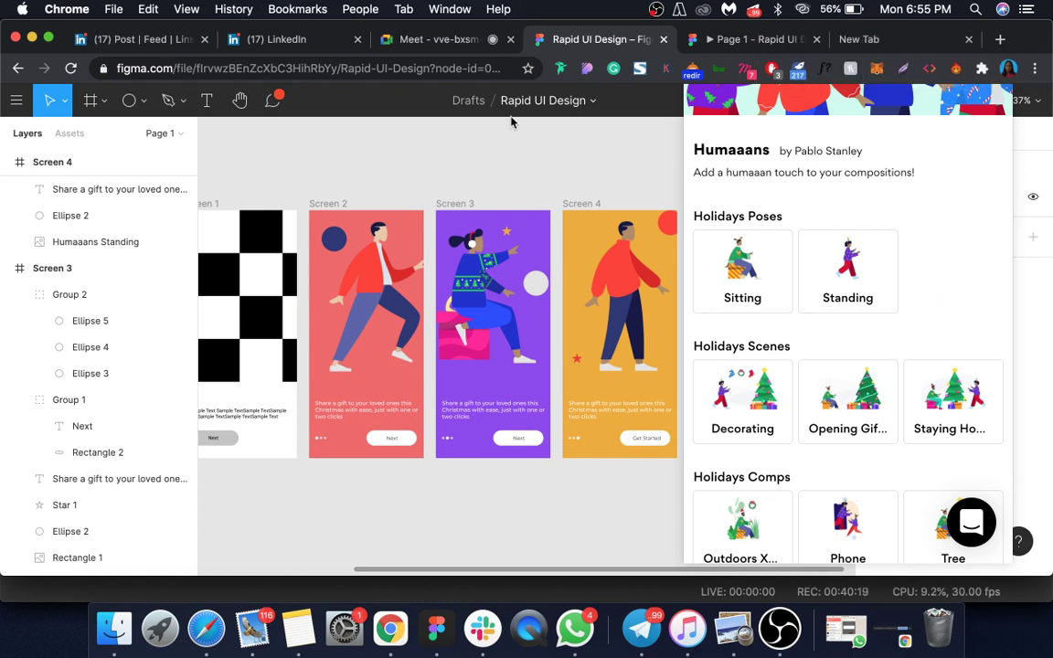
pyautogui.click(439, 39)
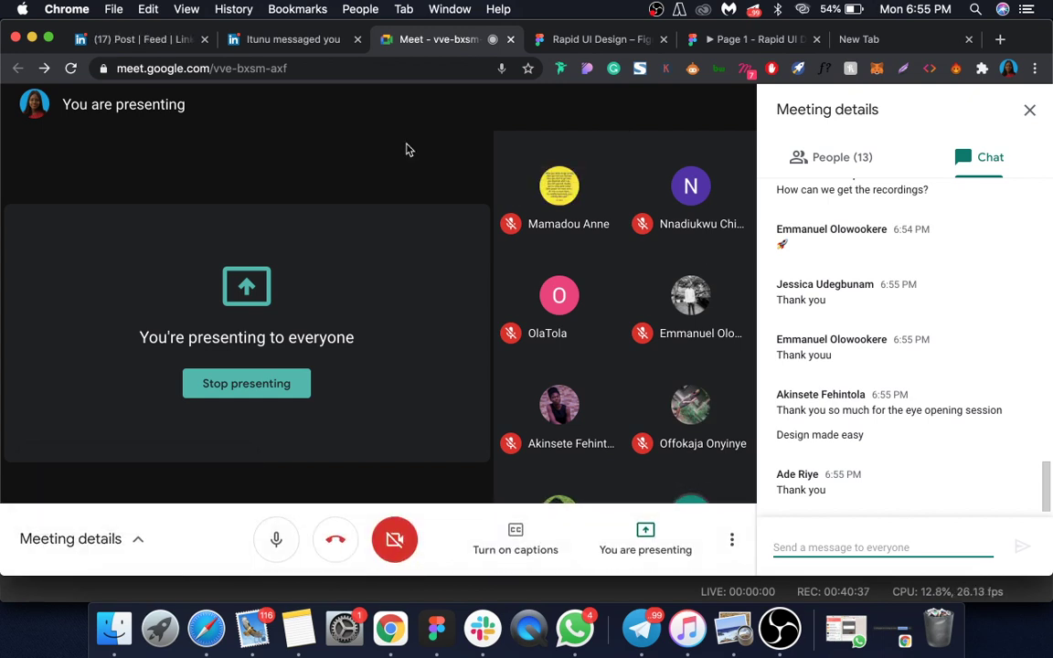
pyautogui.moveTo(559, 229)
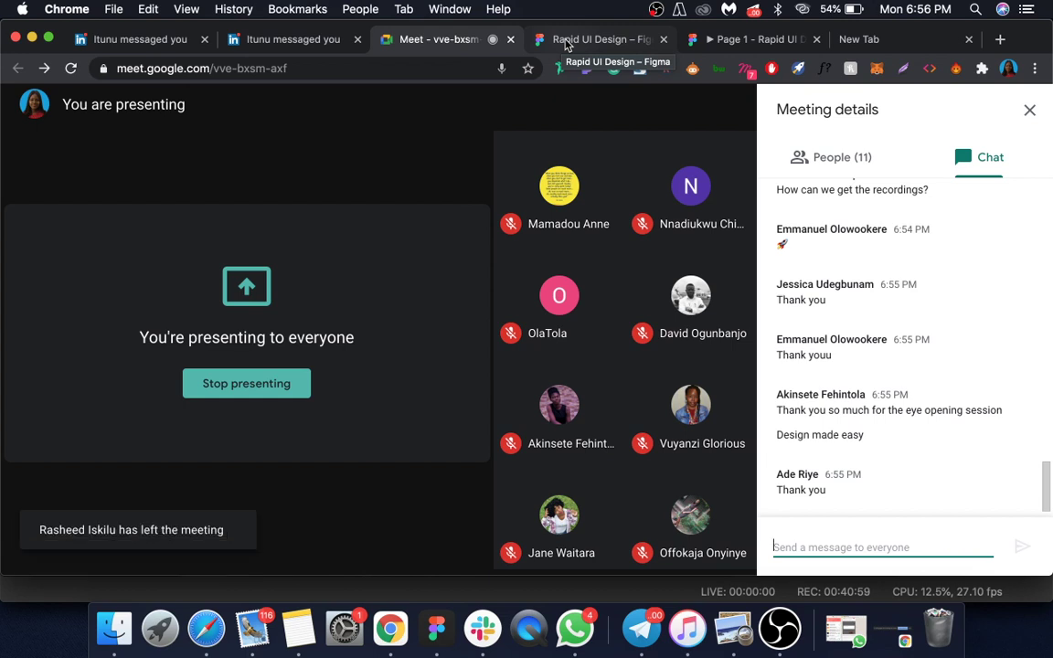
pyautogui.moveTo(324, 512)
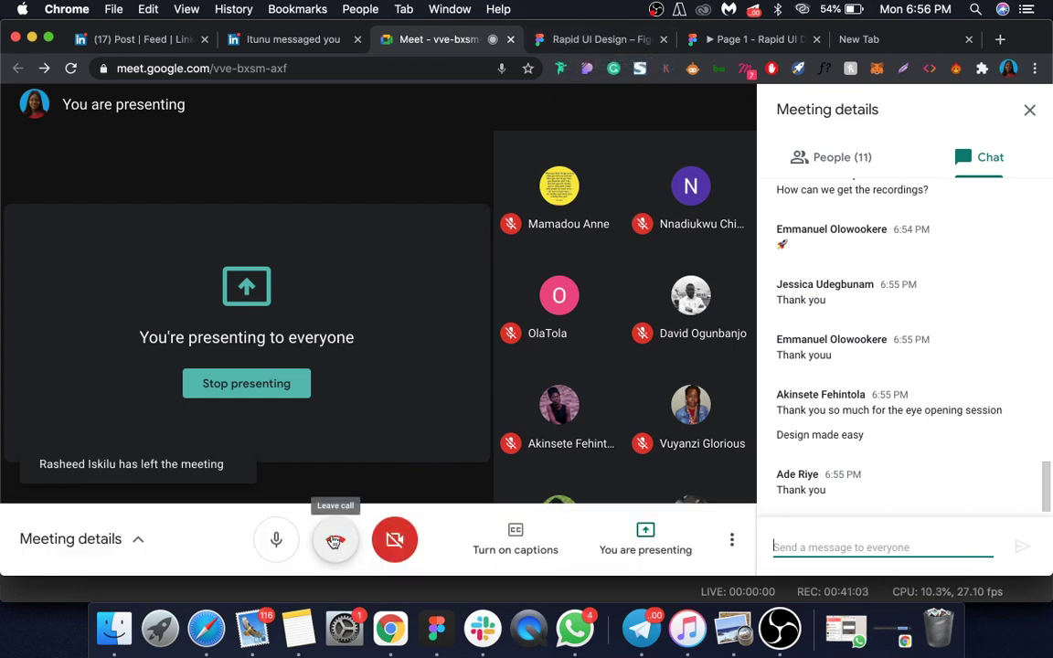
pyautogui.click(334, 541)
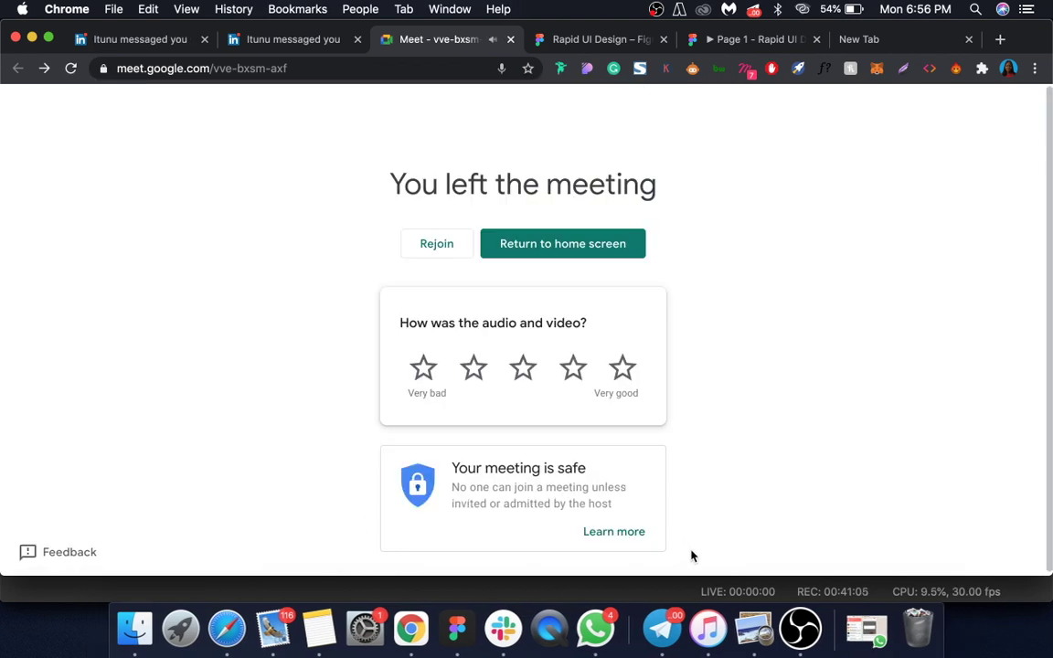